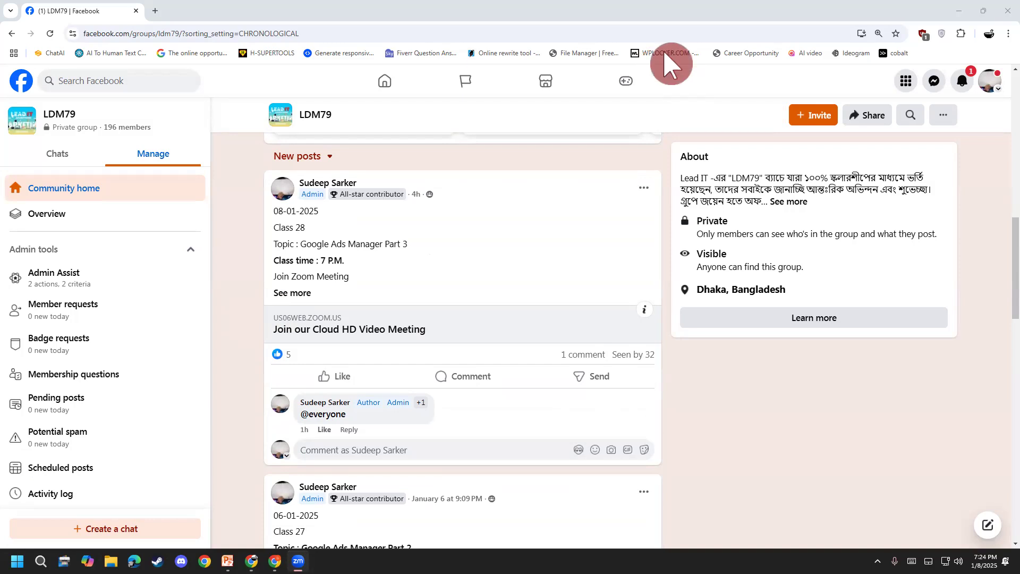
Open the Google Ads account's campaigns page from the Google apps list in a new browser tab
click(156, 9)
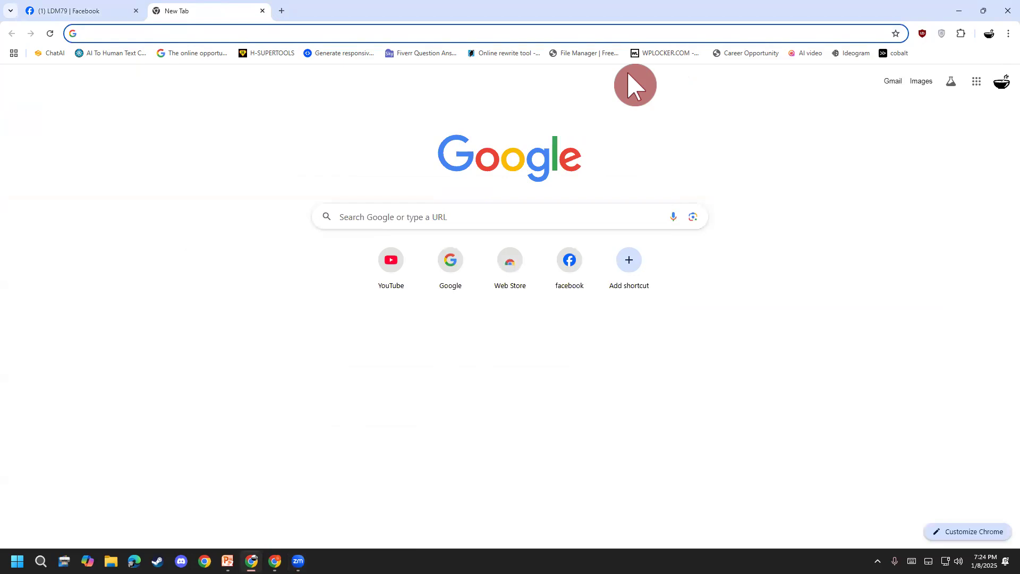
click(977, 81)
scroll(950, 264, down, 5)
scroll(950, 264, down, 2)
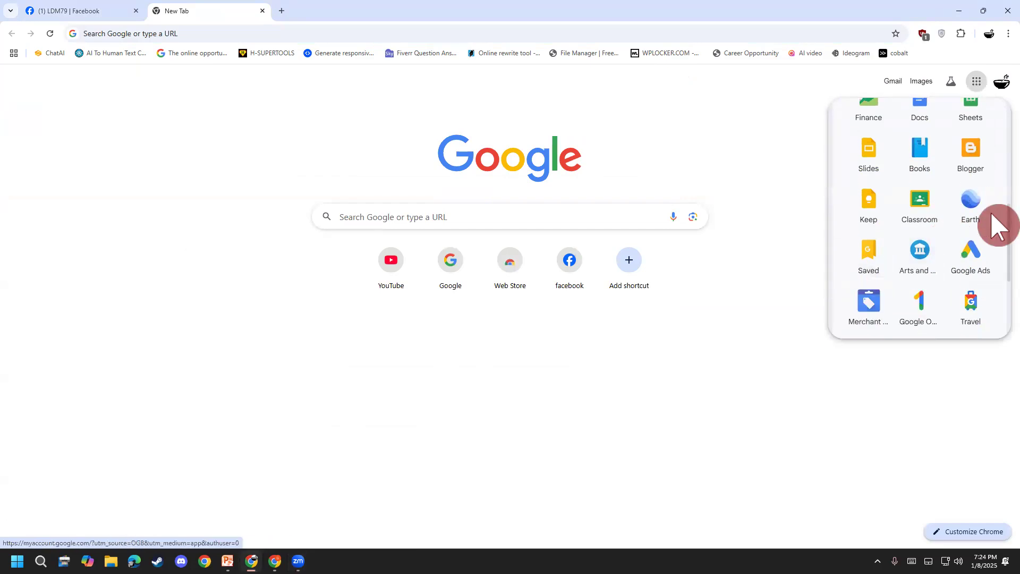
click(963, 261)
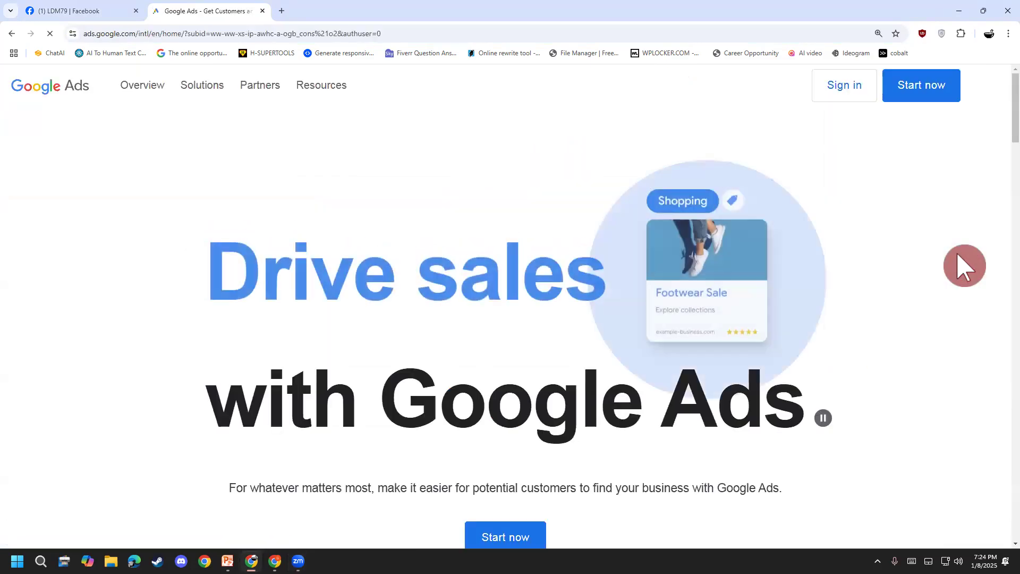
click(950, 91)
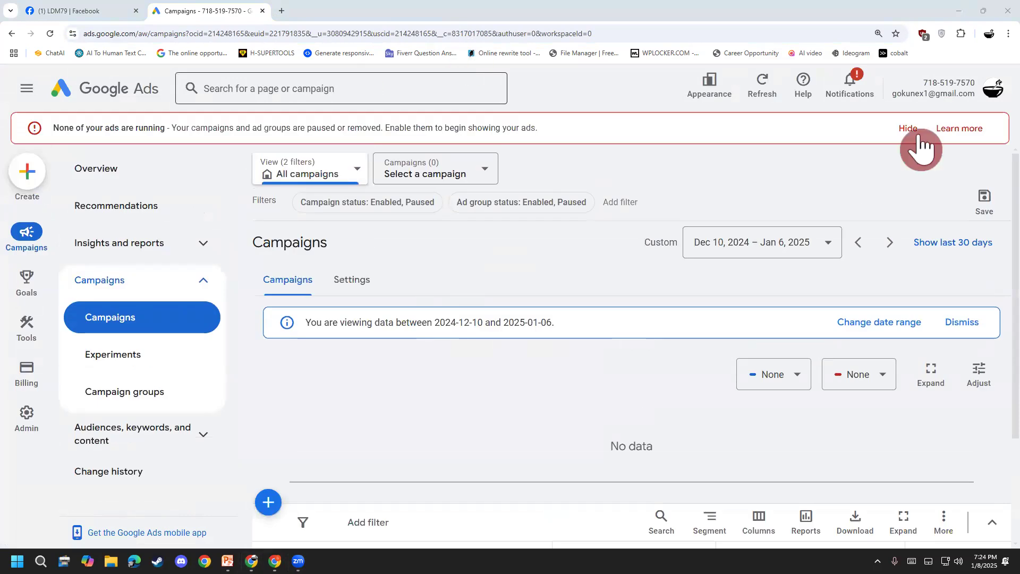
Hide the alert about ads not running and close the Google Ads page
click(910, 129)
click(855, 126)
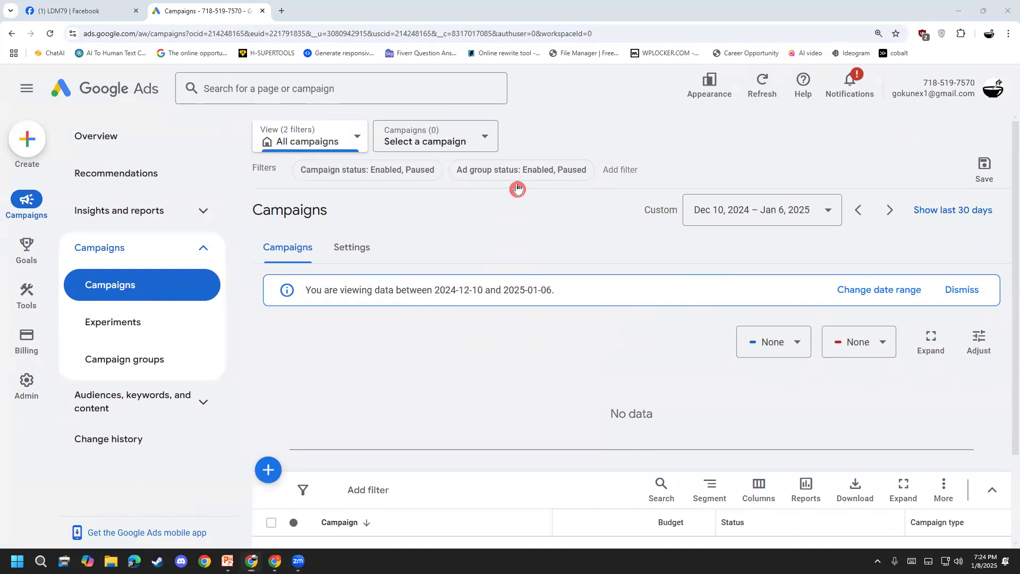
click(263, 11)
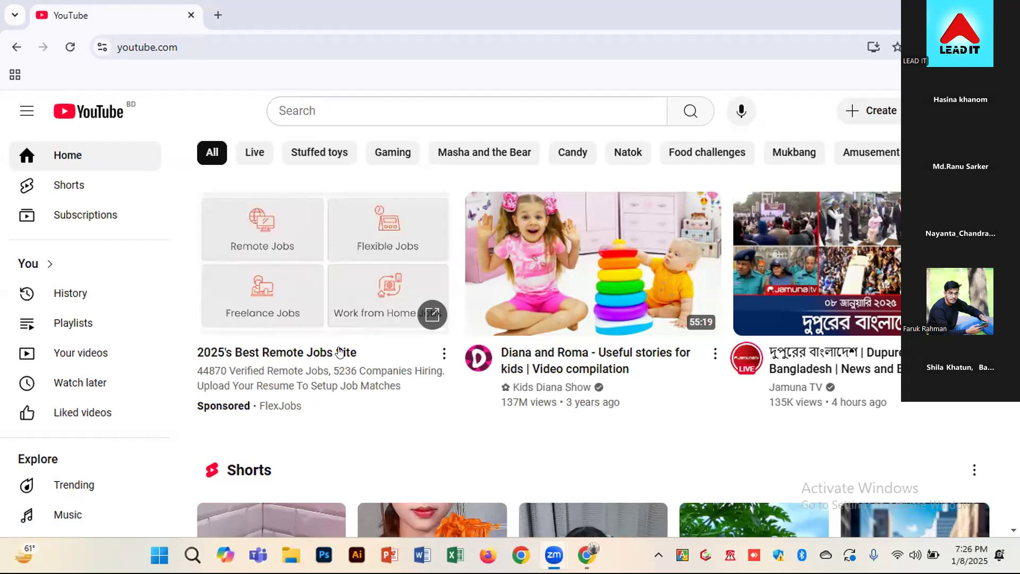
Open YouTube Studio for the Tasty Food channel
mouse_move(577, 304)
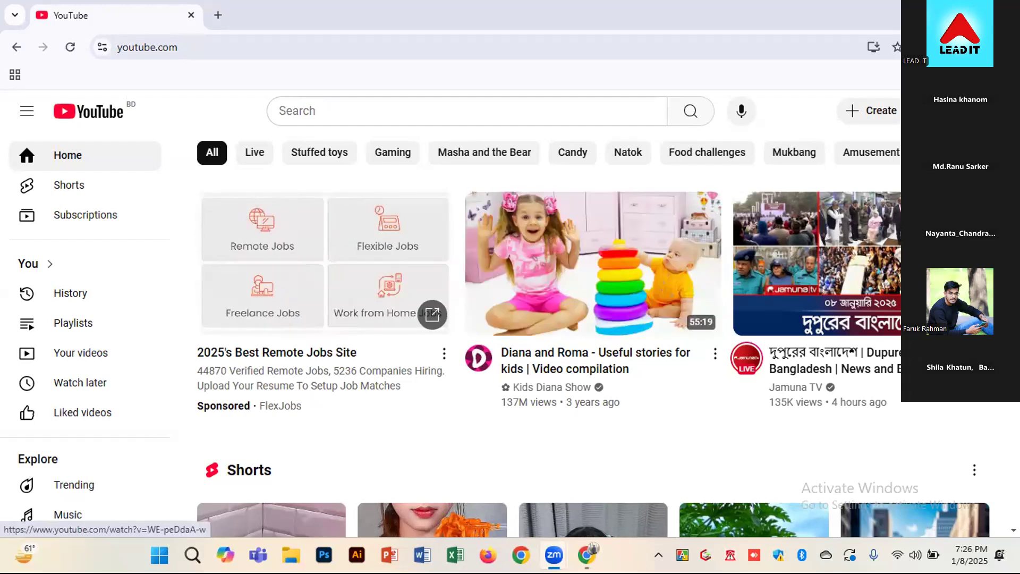
click(977, 111)
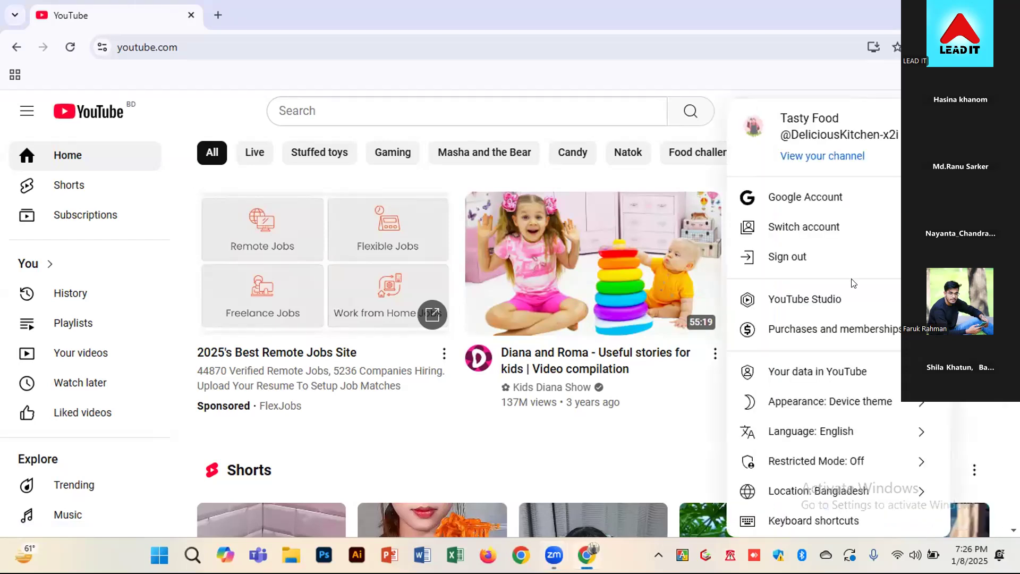
click(825, 301)
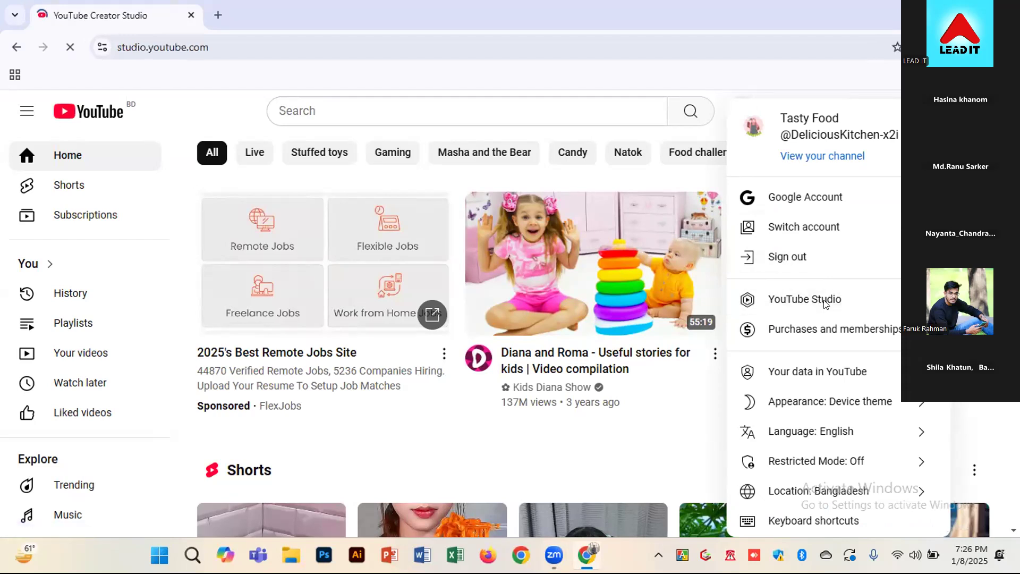
Open the Google Ads account in a new browser tab and highlight its customer ID in the page header
click(216, 14)
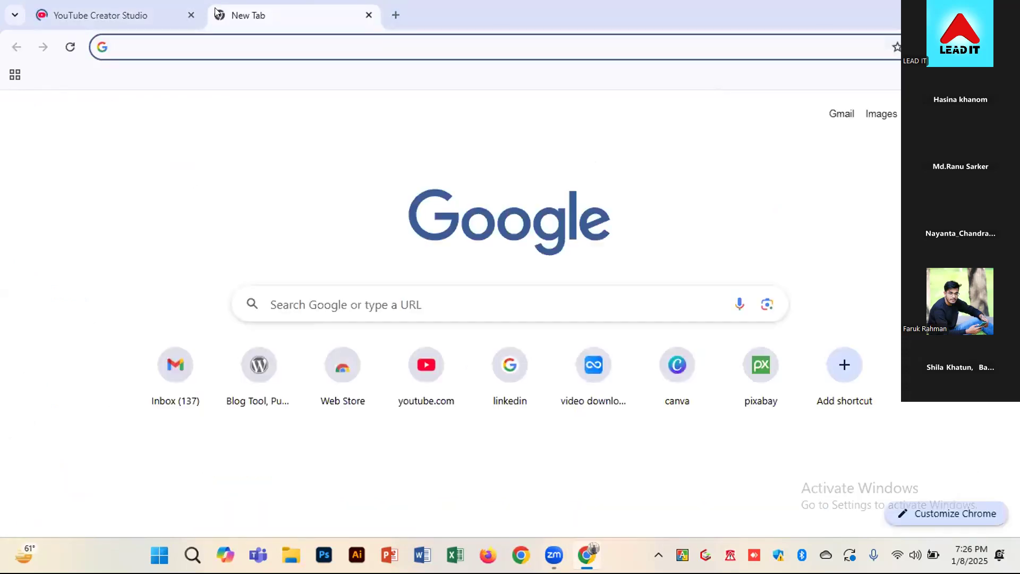
click(950, 113)
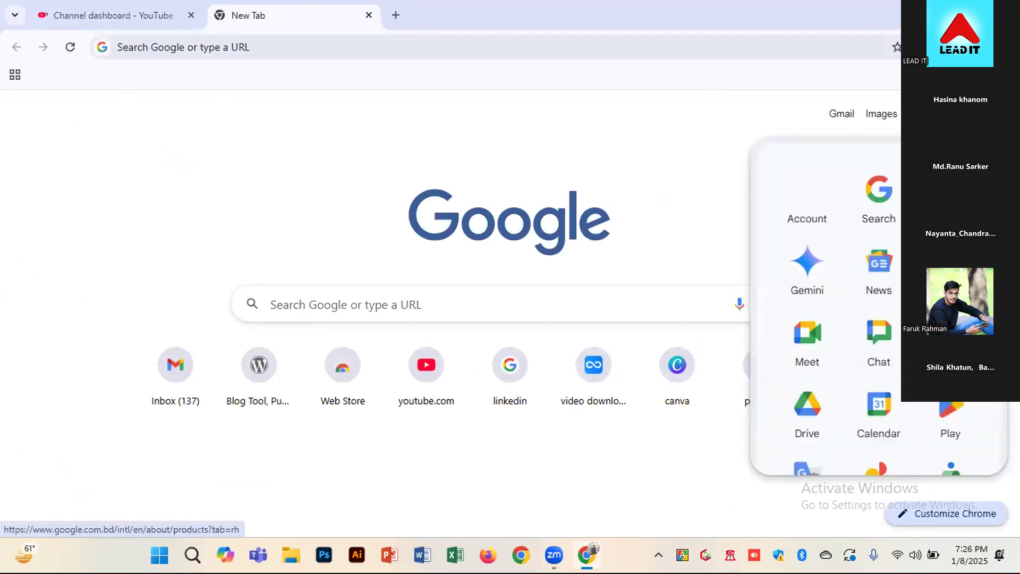
scroll(879, 306, down, 3)
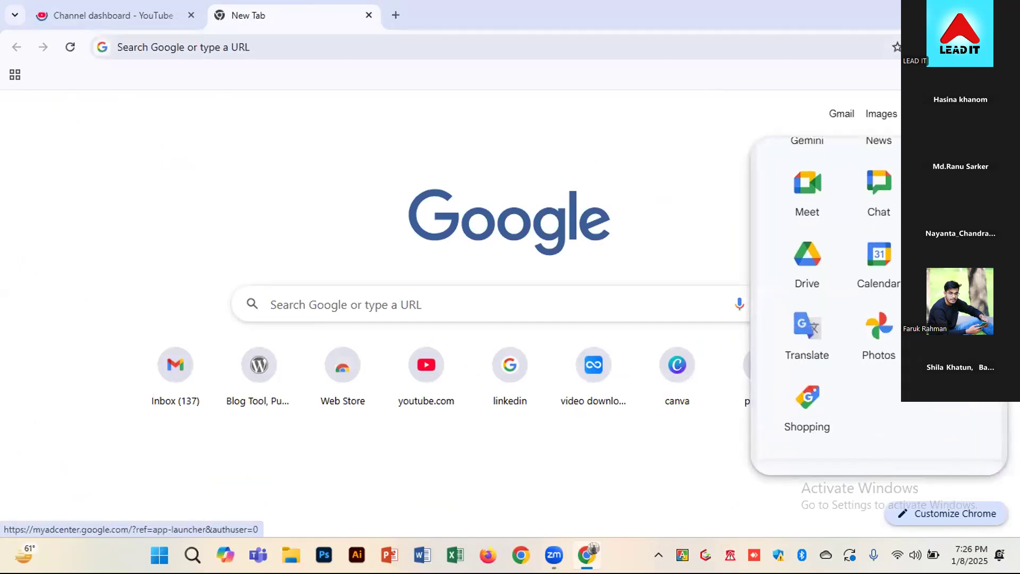
scroll(879, 305, down, 3)
scroll(879, 305, down, 1)
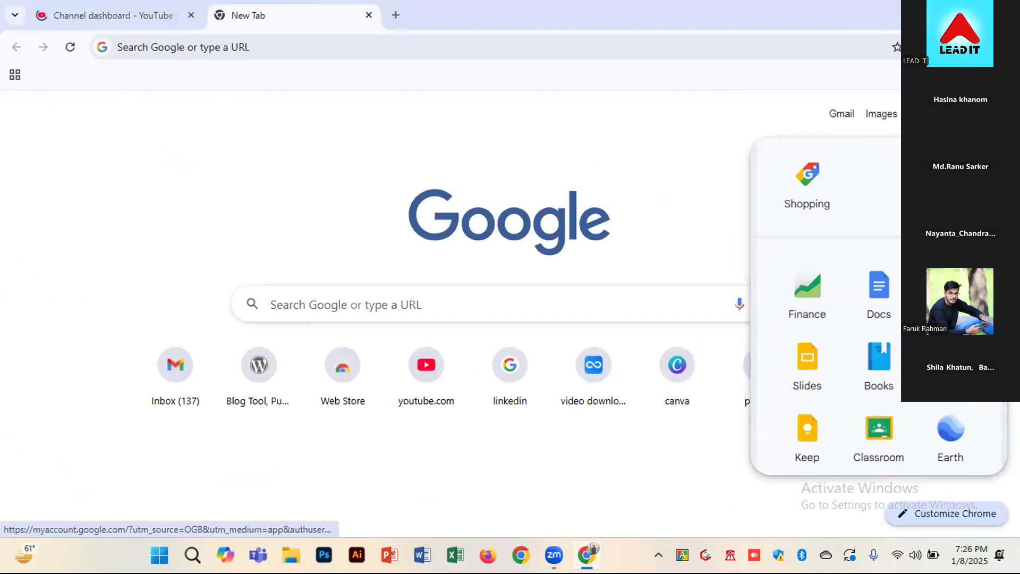
scroll(879, 306, down, 4)
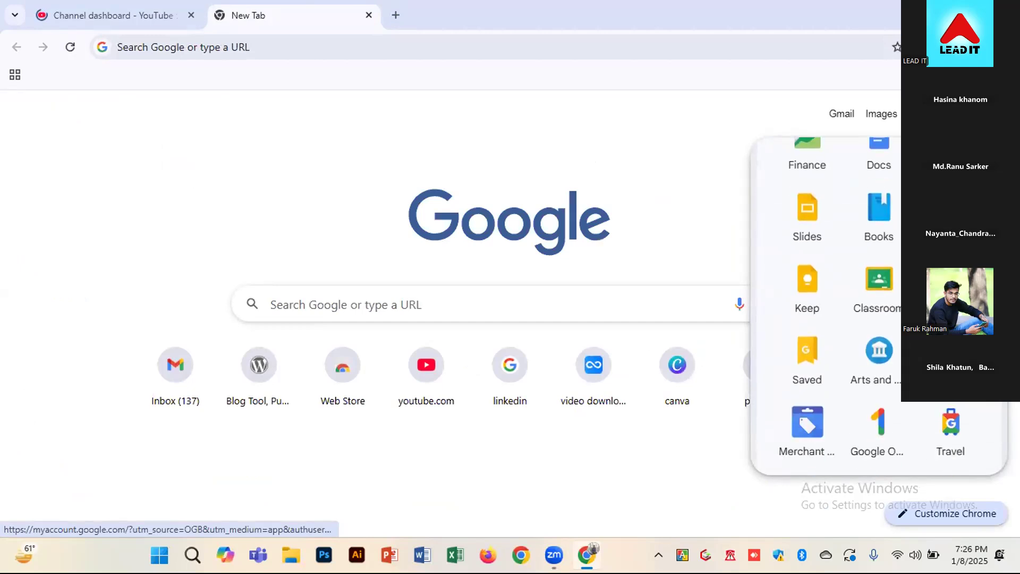
click(951, 287)
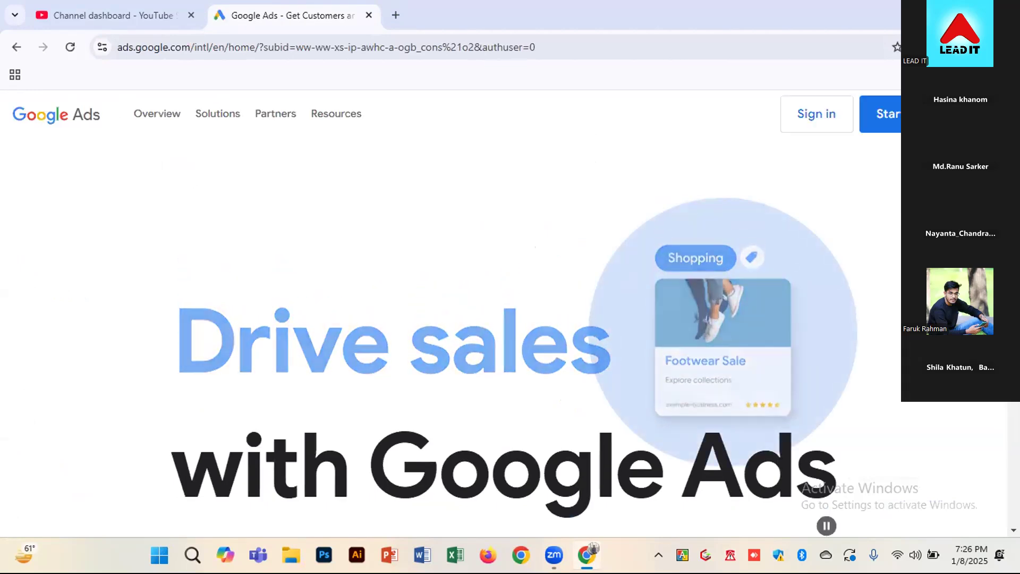
click(919, 115)
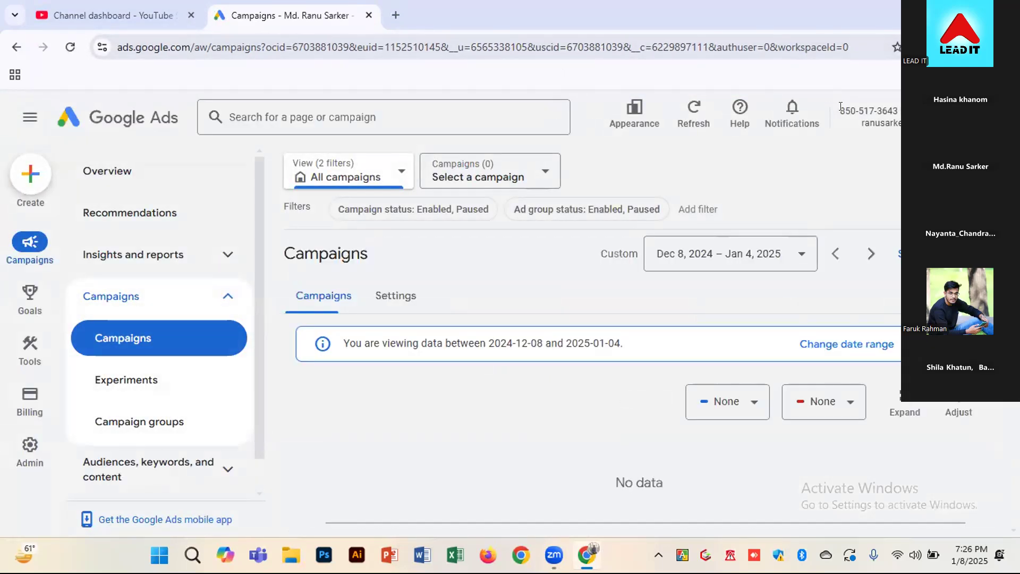
click(891, 162)
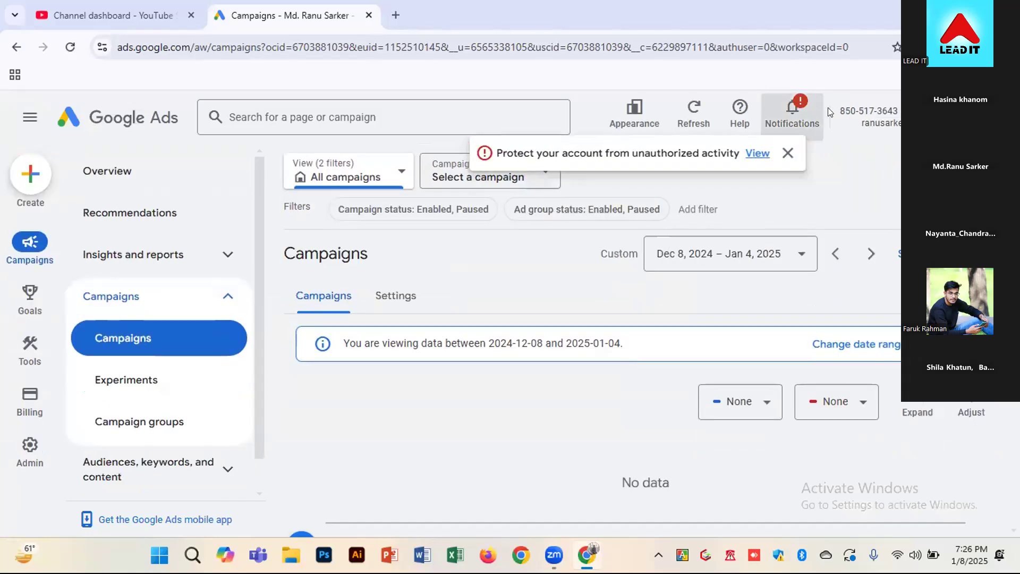
drag(840, 110, 905, 111)
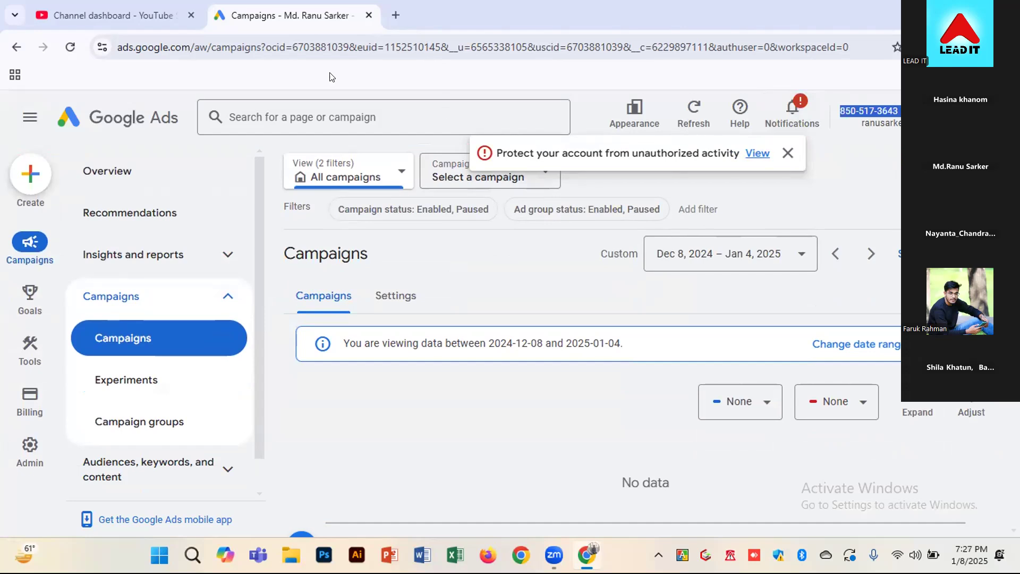
Open the channel's advanced settings in YouTube Studio and start linking a Google Ads account
click(161, 12)
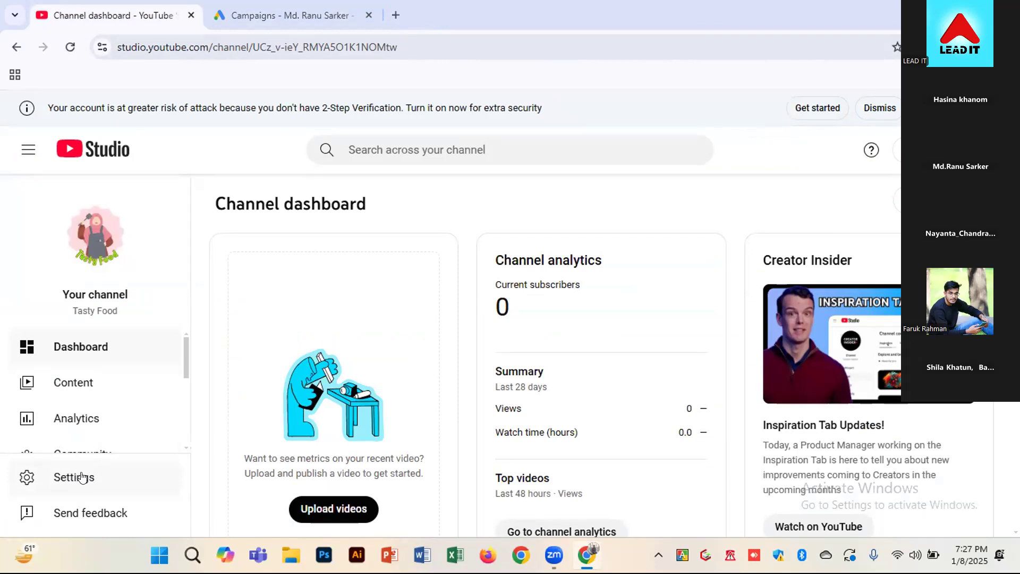
click(82, 477)
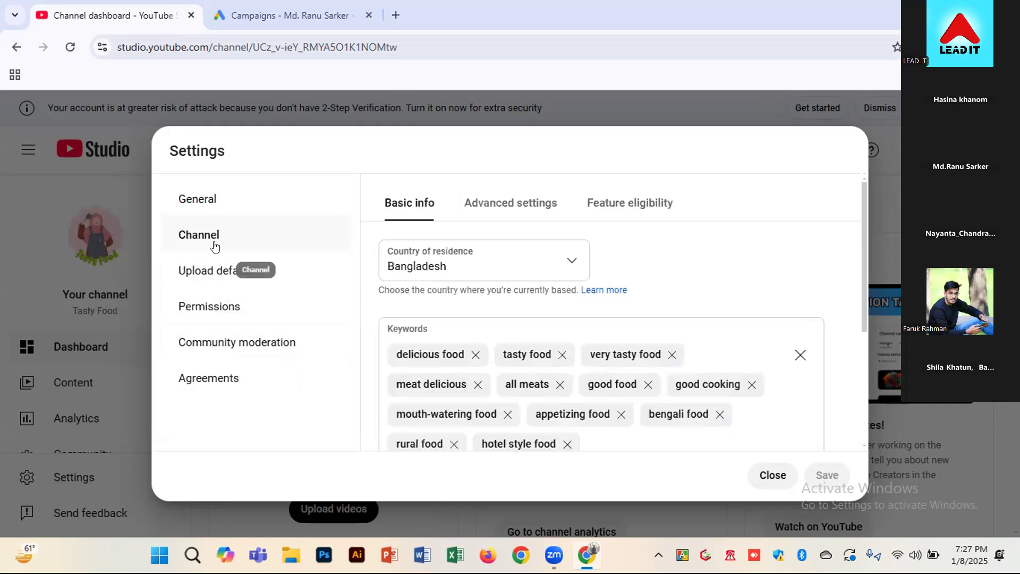
click(495, 207)
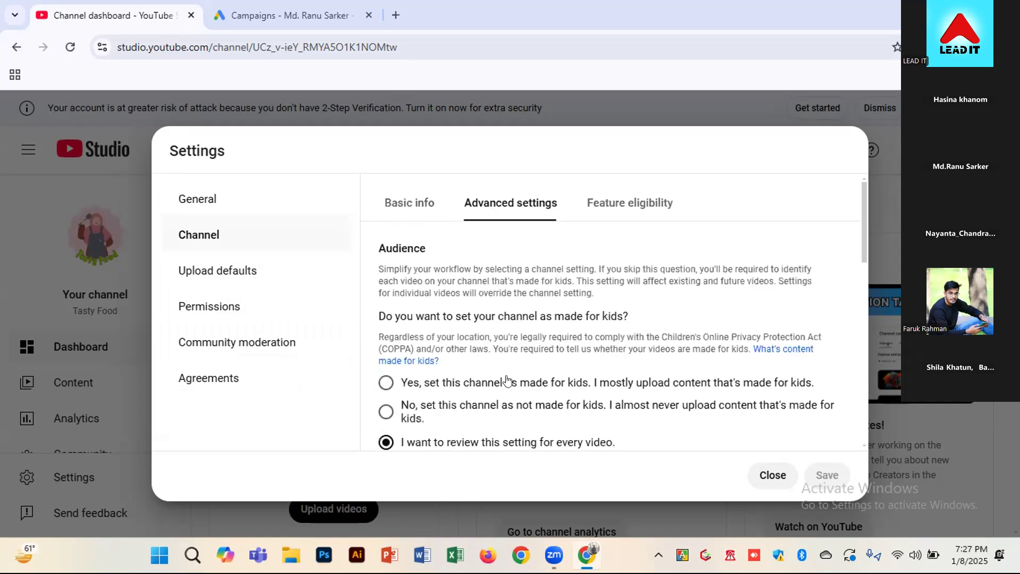
scroll(506, 381, down, 4)
scroll(506, 375, up, 1)
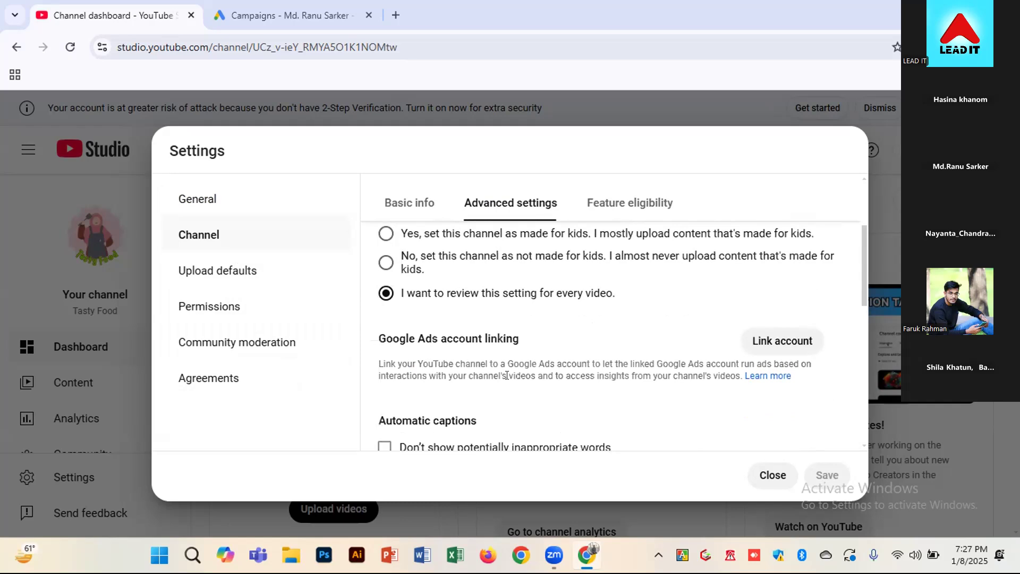
click(775, 340)
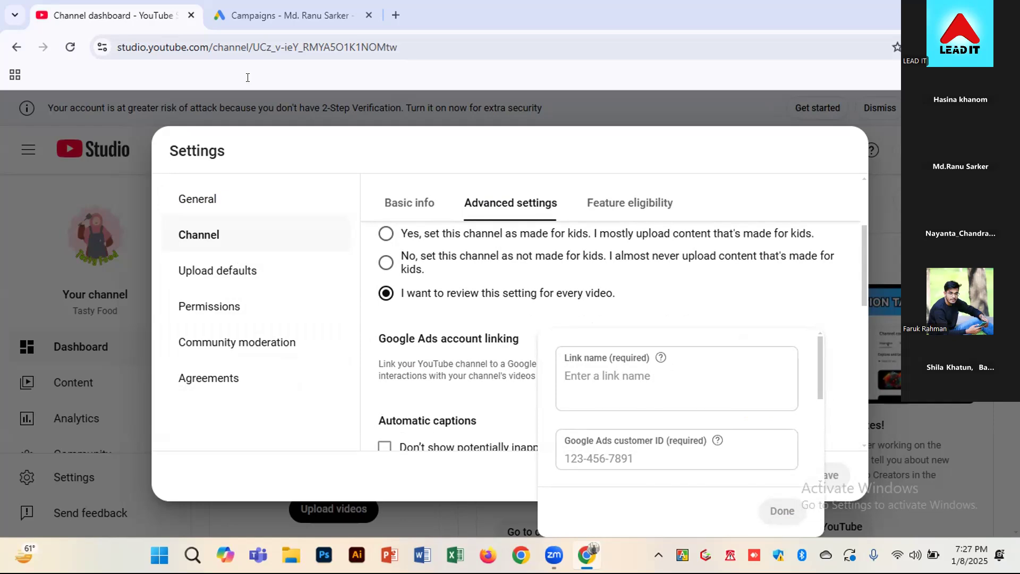
Copy the account's e-mail address from the Google Ads page header
click(281, 15)
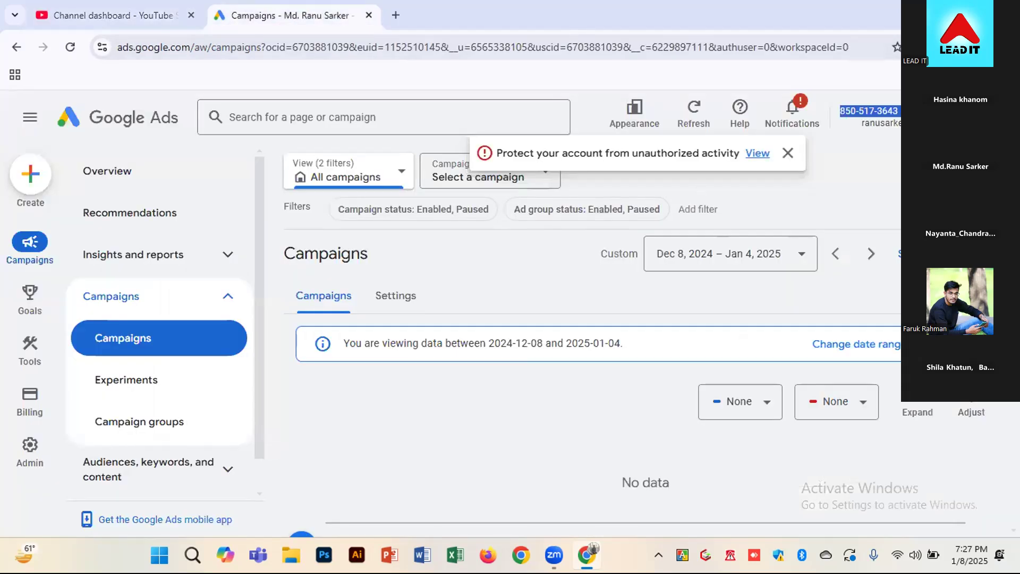
click(856, 129)
drag(862, 123, 906, 125)
click(909, 127)
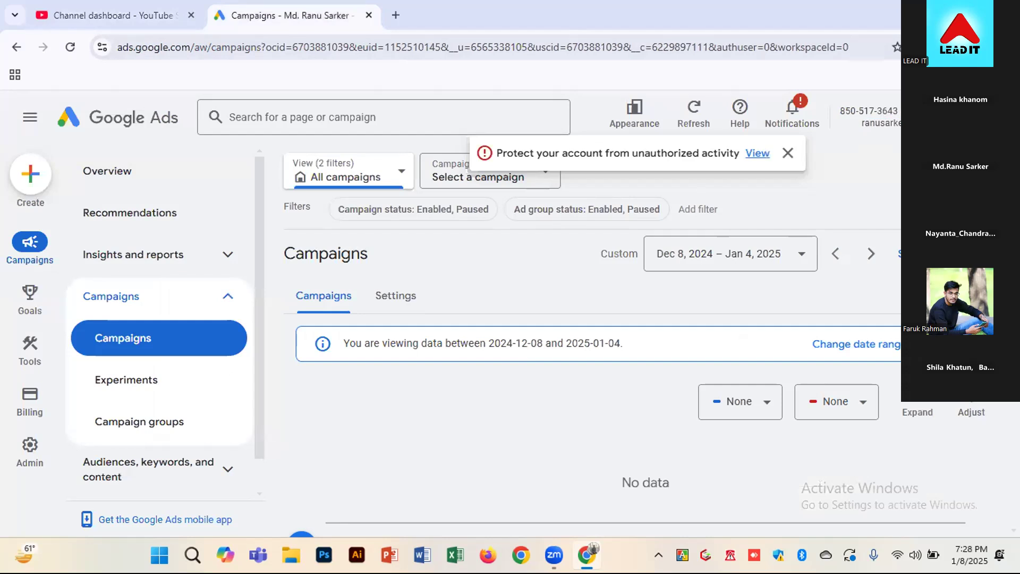
double_click(909, 125)
right_click(909, 123)
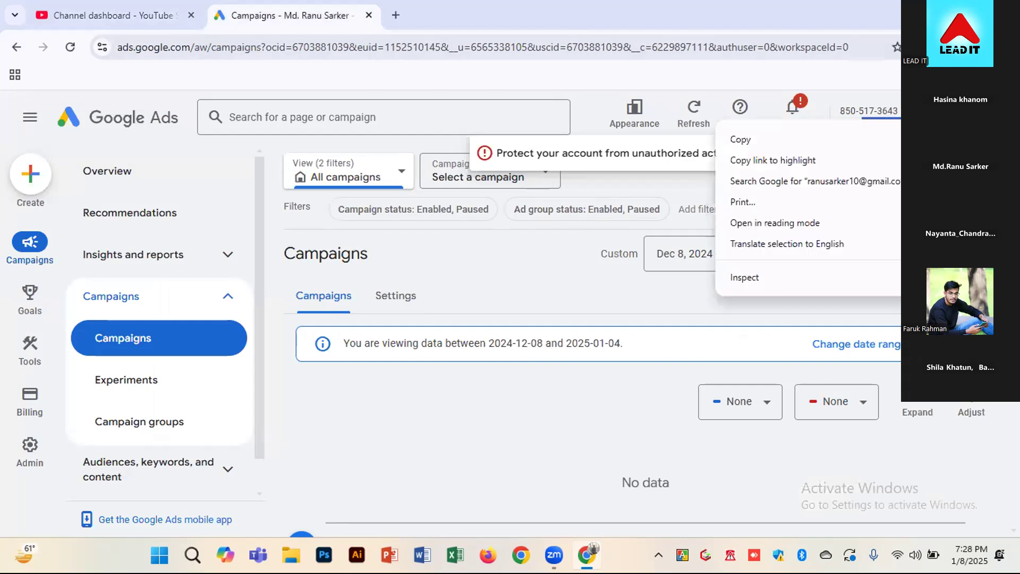
click(898, 139)
Enter the complete account e-mail address as the link name in the YouTube Studio linking form
click(116, 14)
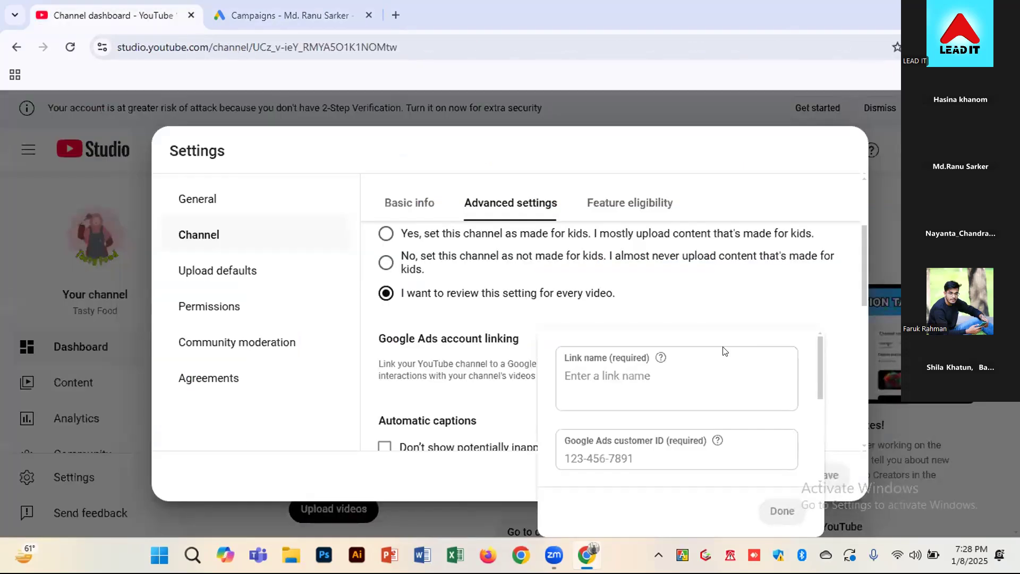
click(692, 370)
key(ctrl+v)
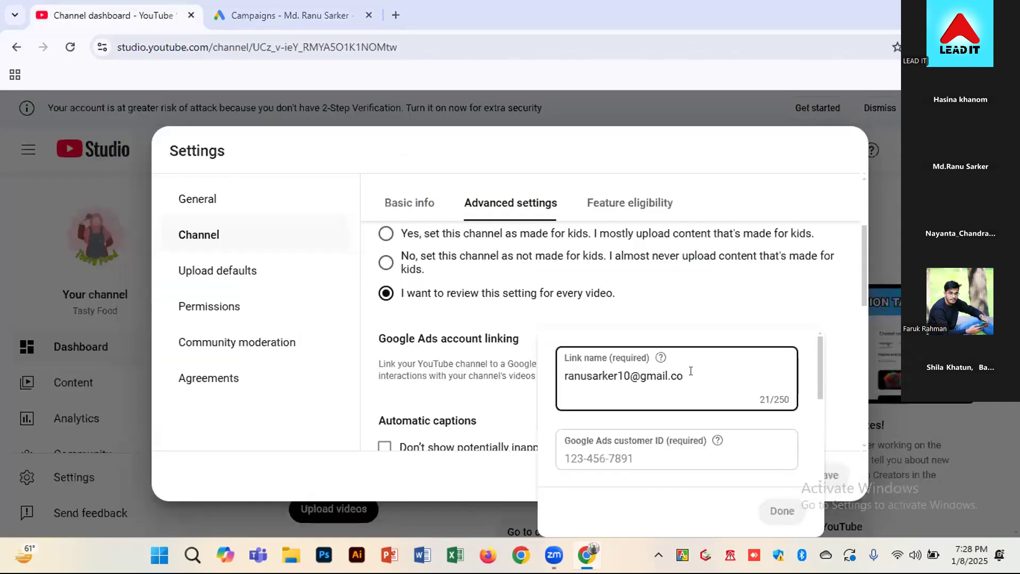
text(m)
Copy the customer ID from the Google Ads page header
click(662, 450)
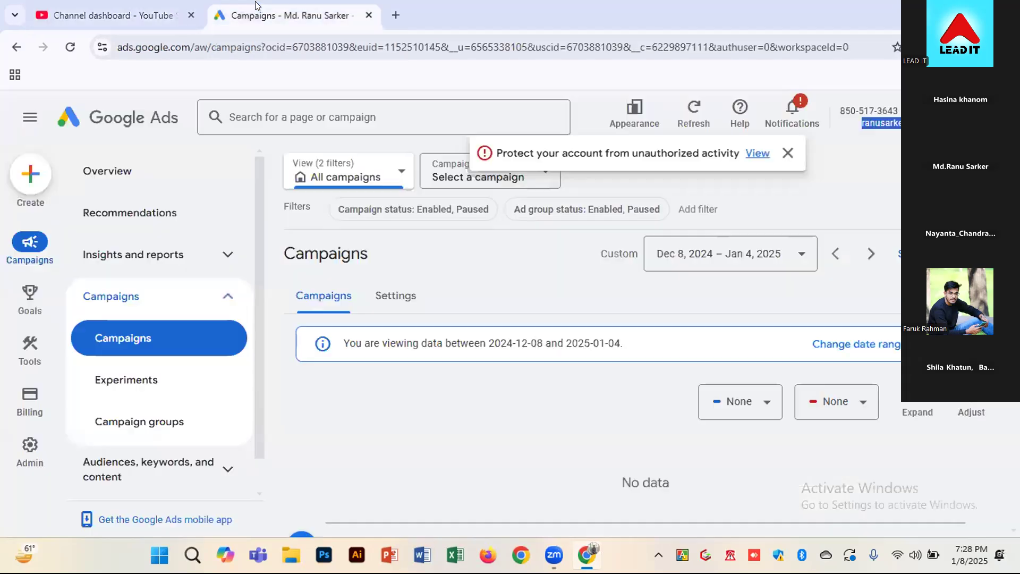
click(258, 11)
click(841, 104)
drag(844, 105, 890, 104)
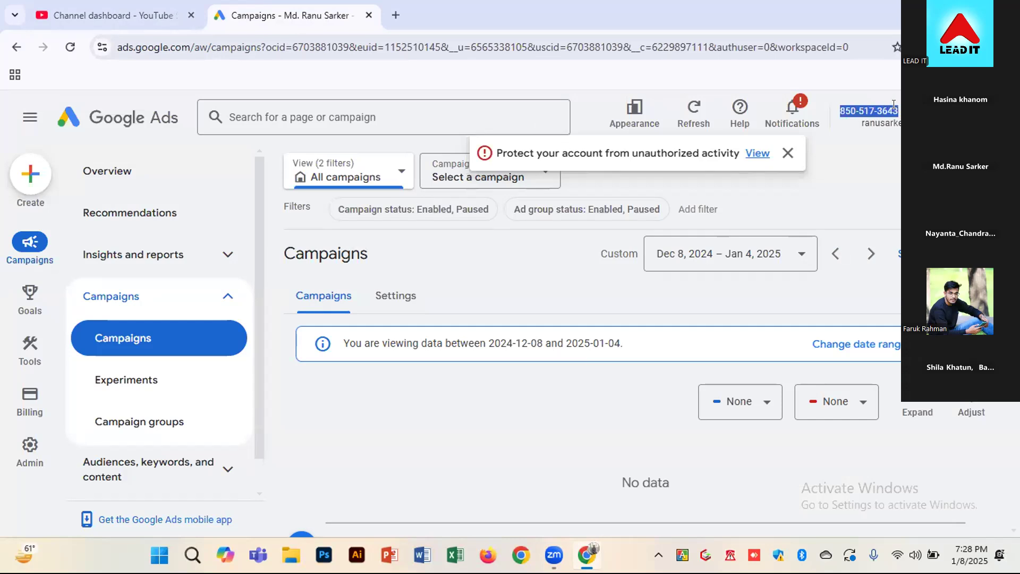
right_click(893, 104)
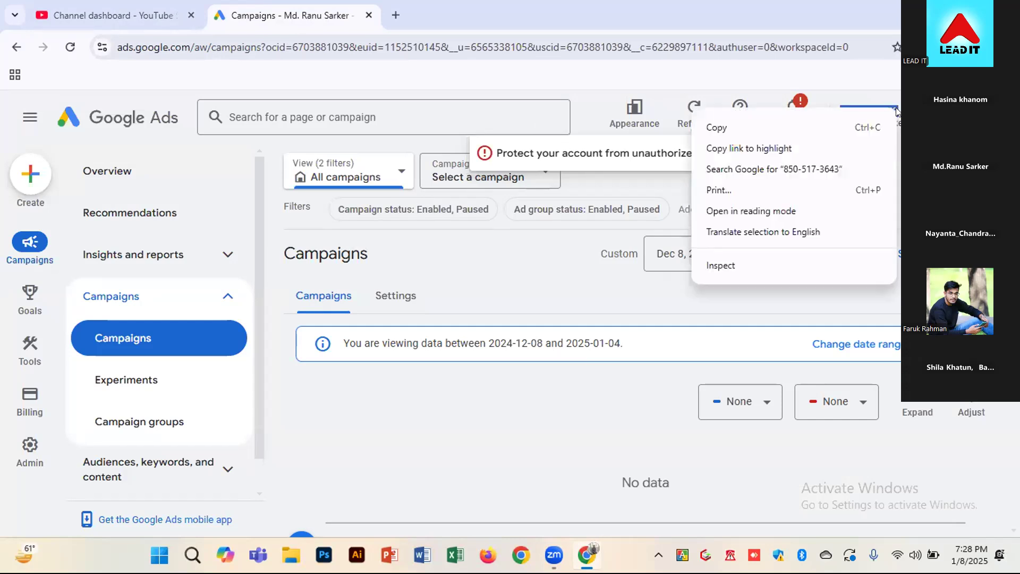
click(830, 131)
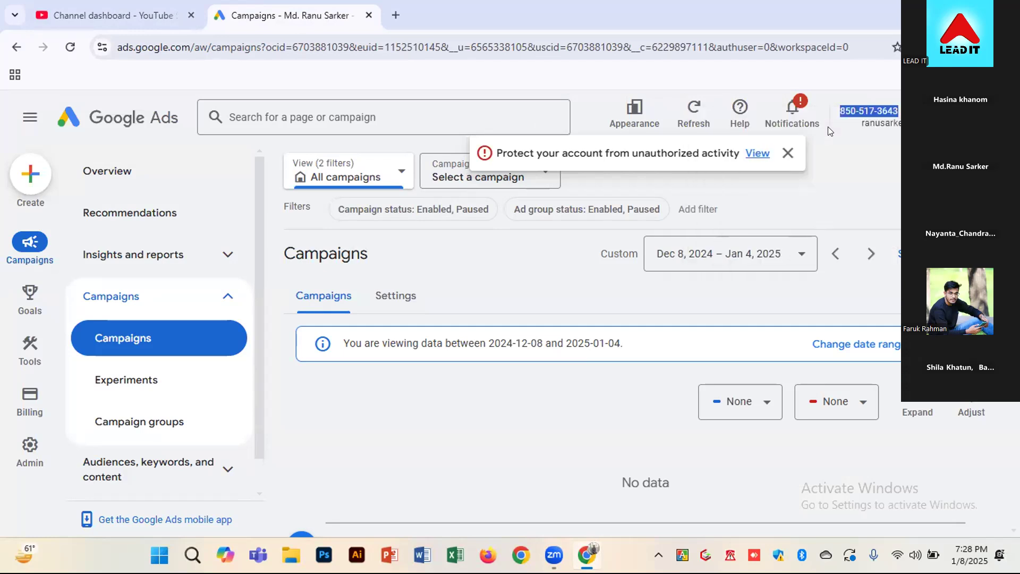
Paste the copied number as the Google Ads customer ID in YouTube Studio and complete the linking form
click(97, 11)
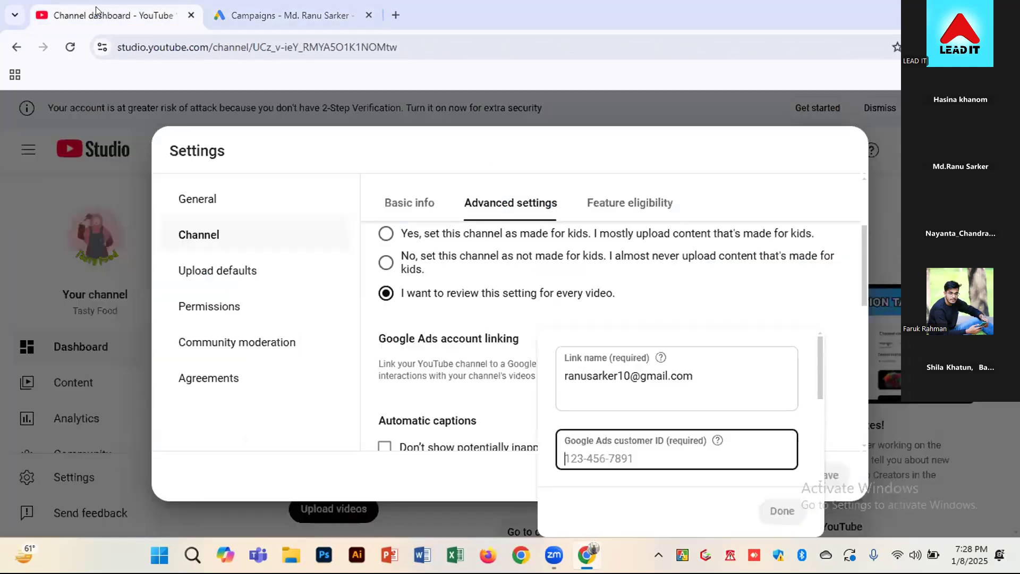
click(593, 441)
key(ctrl+v)
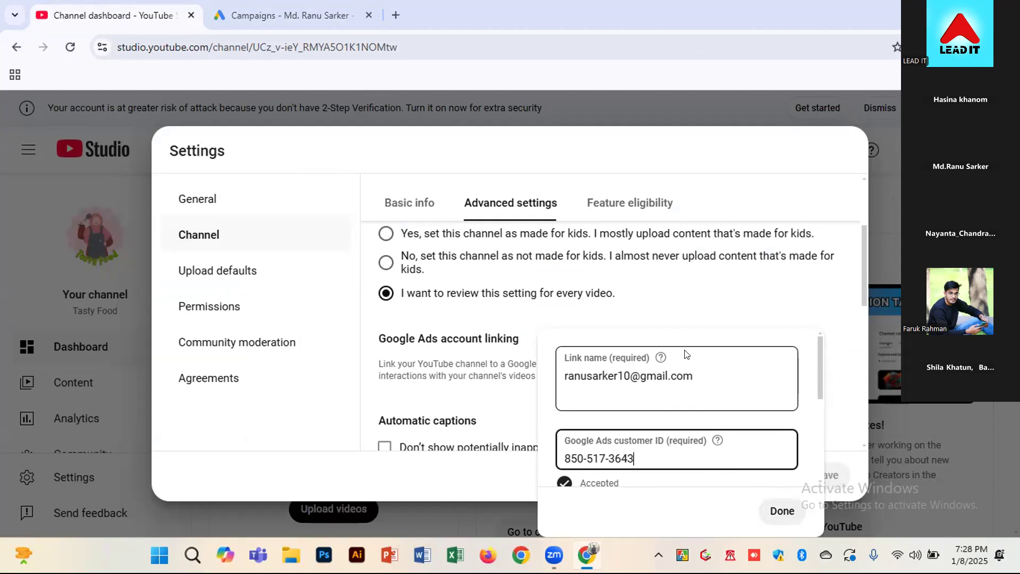
click(774, 511)
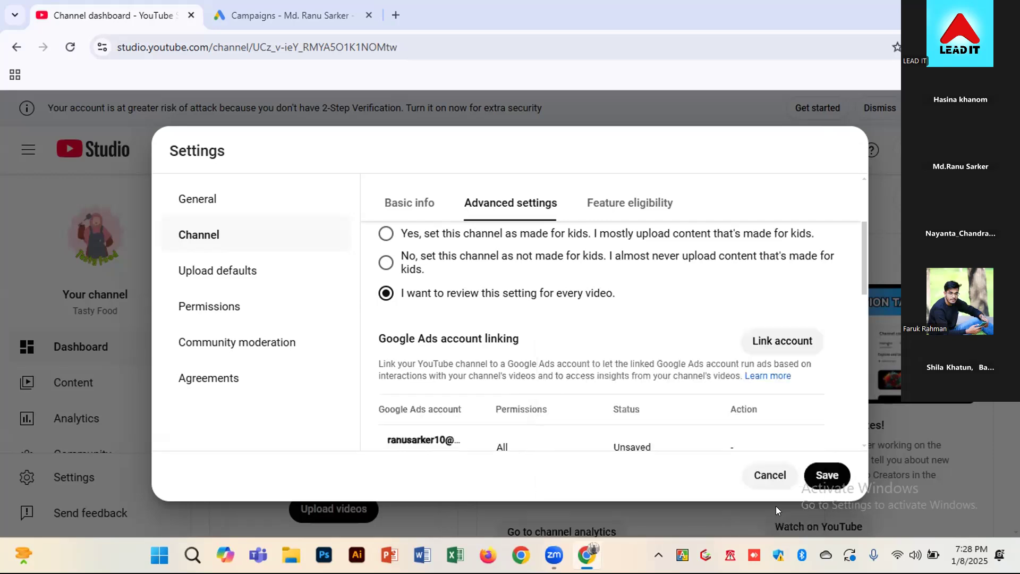
Save the channel settings with the newly added Google Ads account link
scroll(593, 356, down, 4)
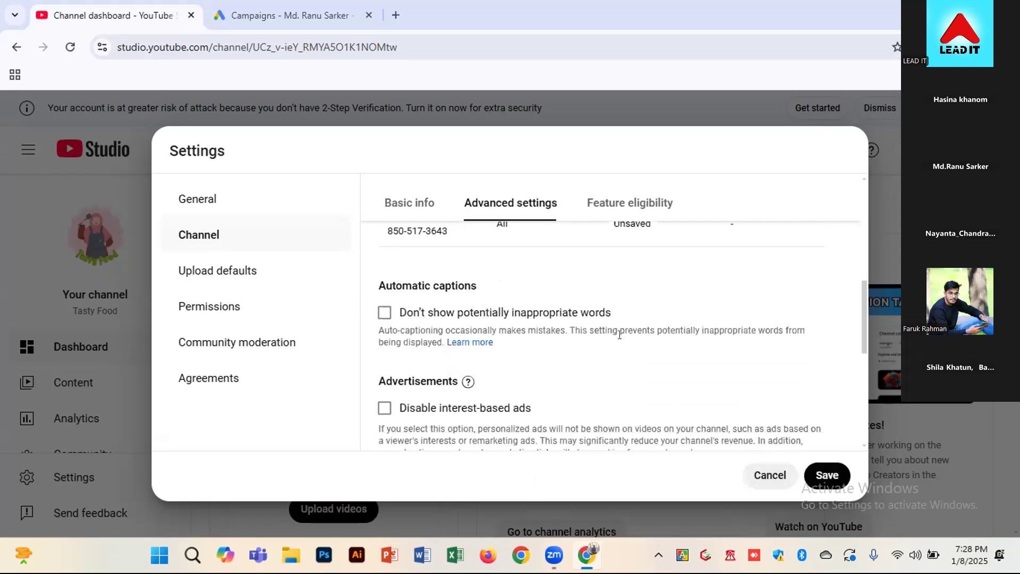
scroll(620, 335, up, 1)
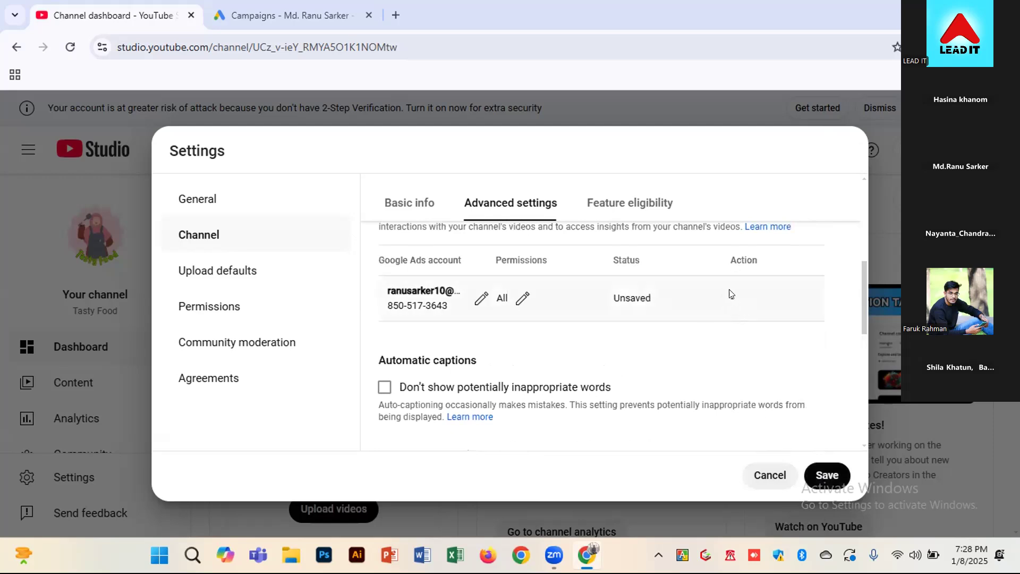
click(826, 469)
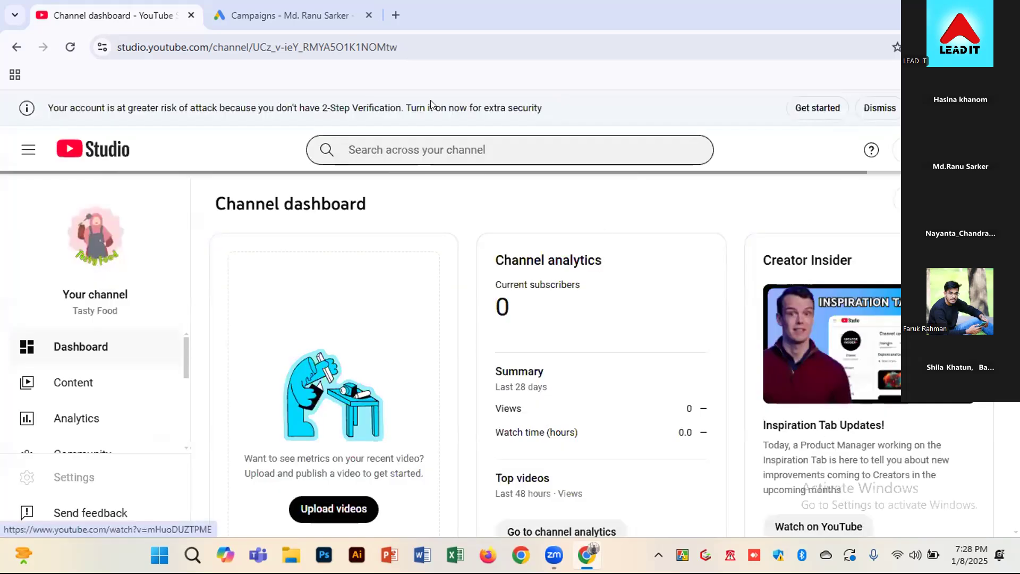
Switch to Google Ads, dismiss the account protection notice, and open YouTube's connected product details in Data manager
click(303, 8)
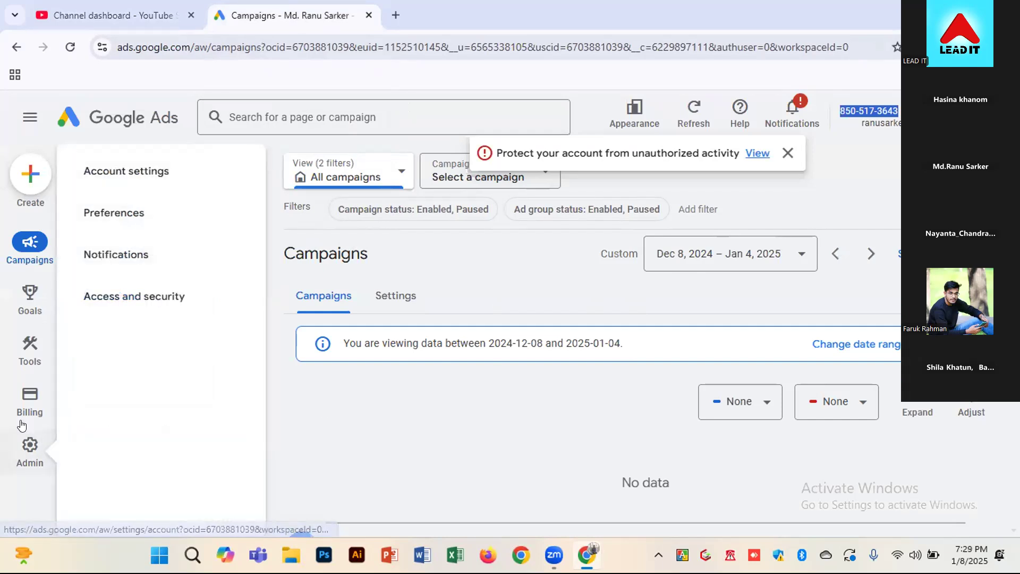
mouse_move(21, 358)
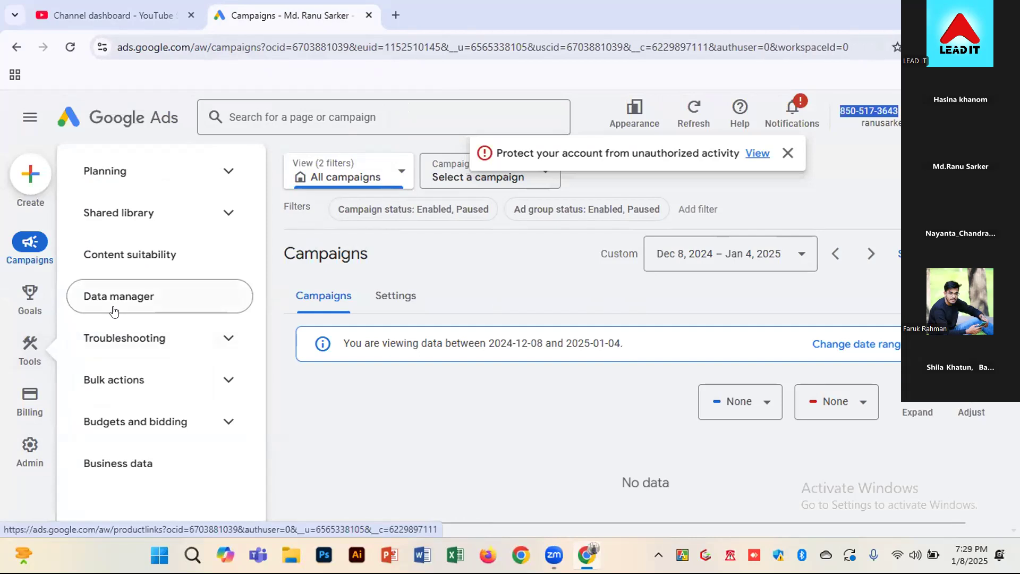
click(139, 296)
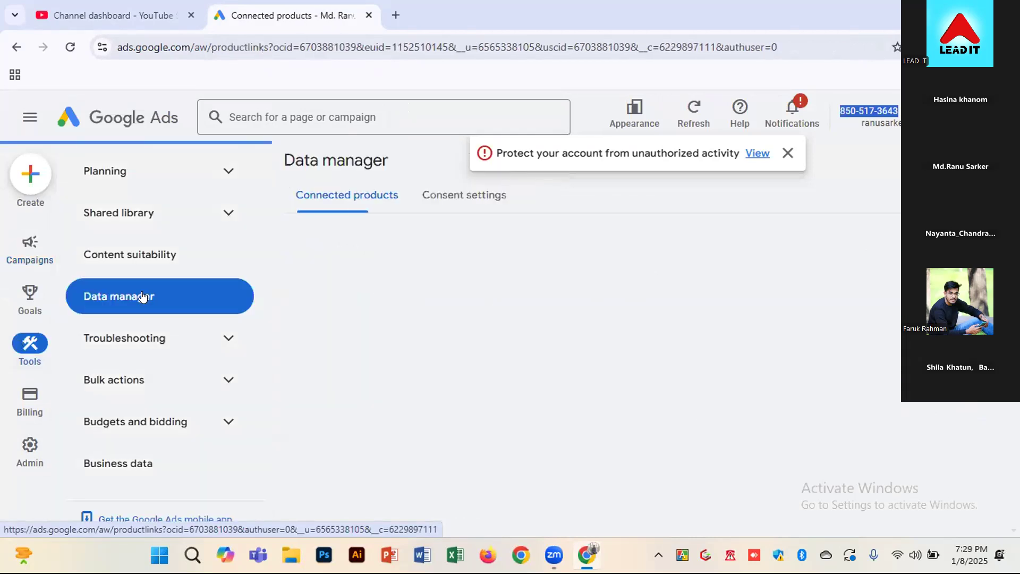
click(787, 155)
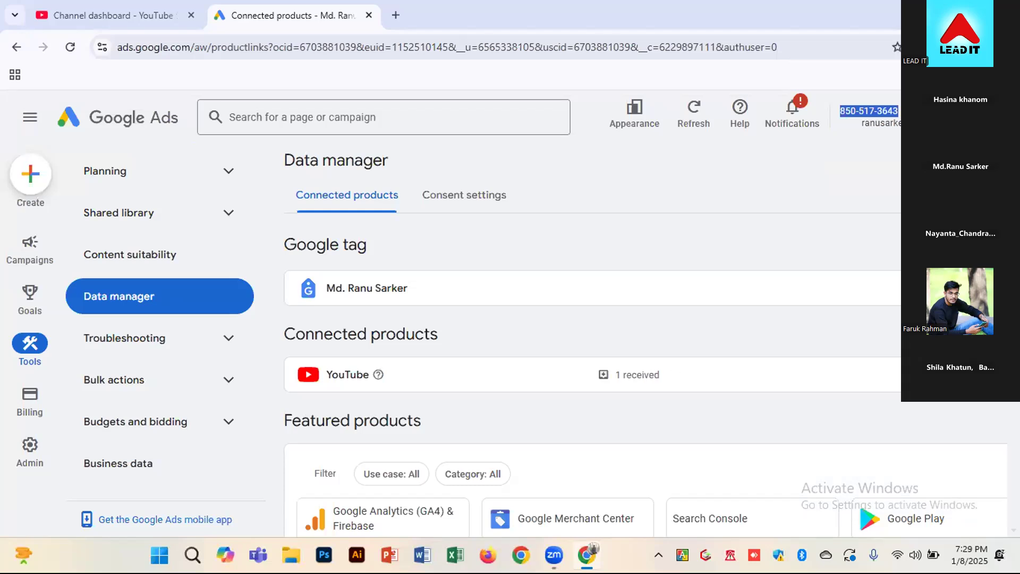
click(643, 377)
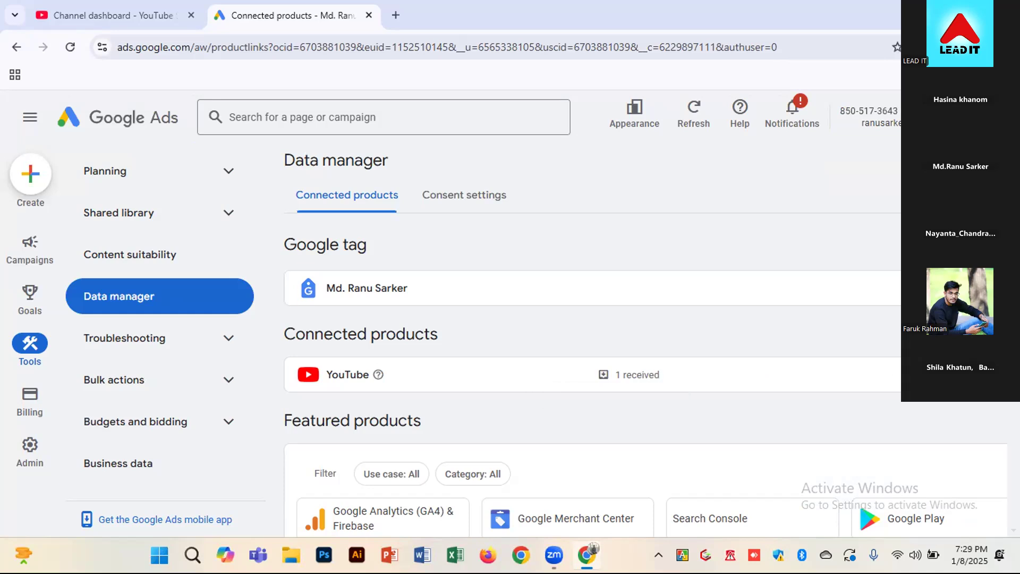
click(960, 374)
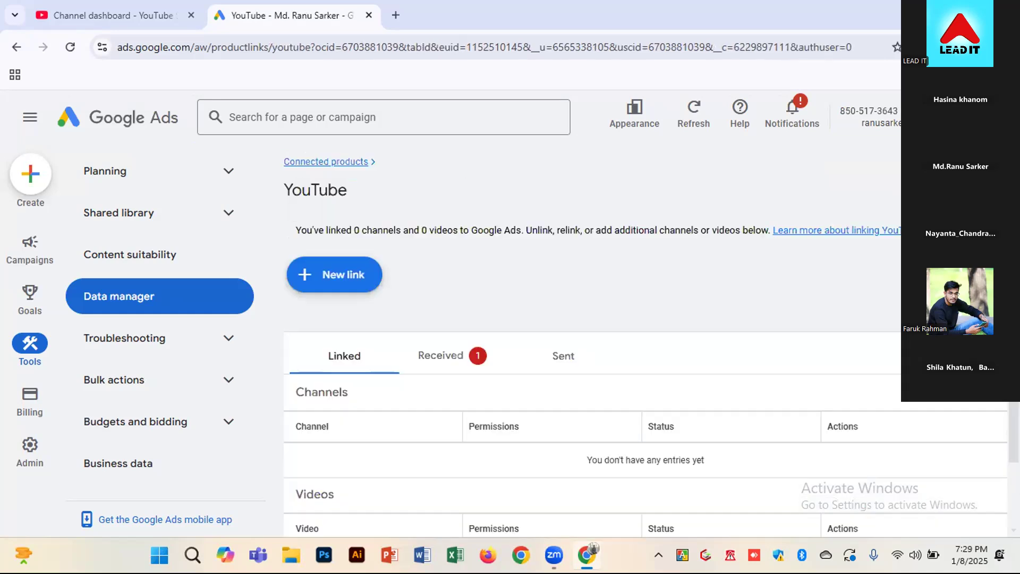
Approve the received link request from the Tasty Food channel
click(452, 361)
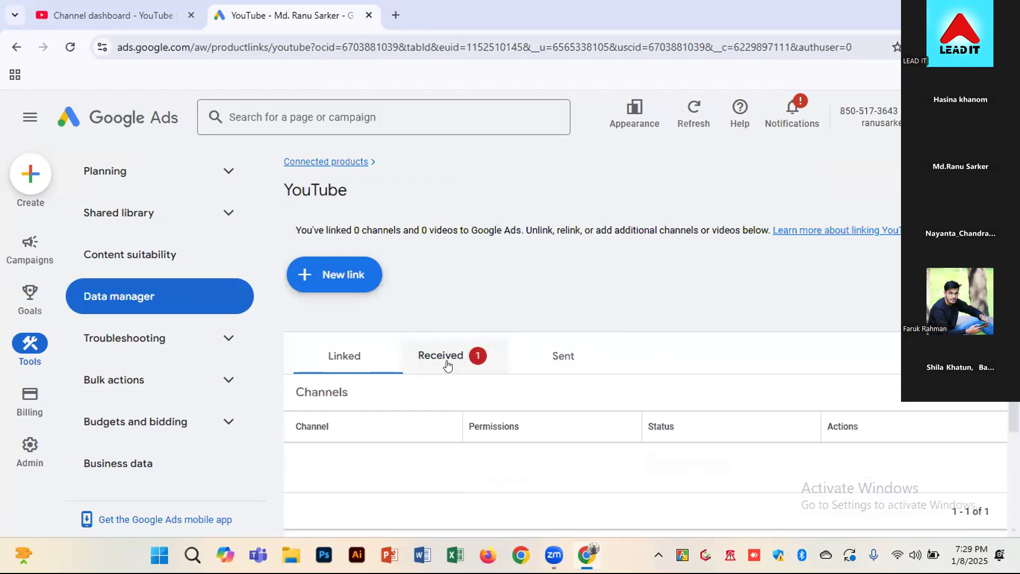
scroll(845, 458, down, 1)
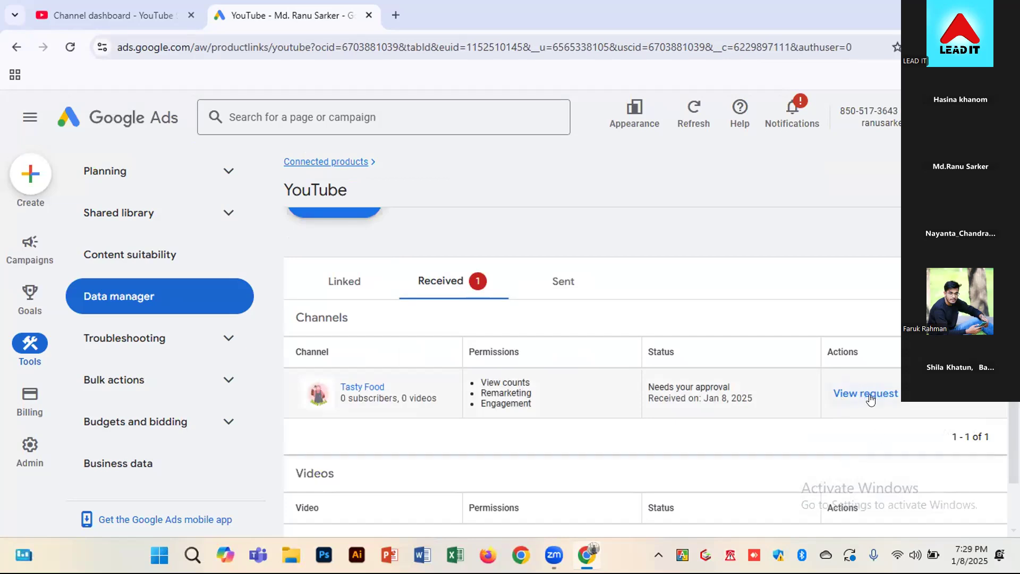
click(855, 397)
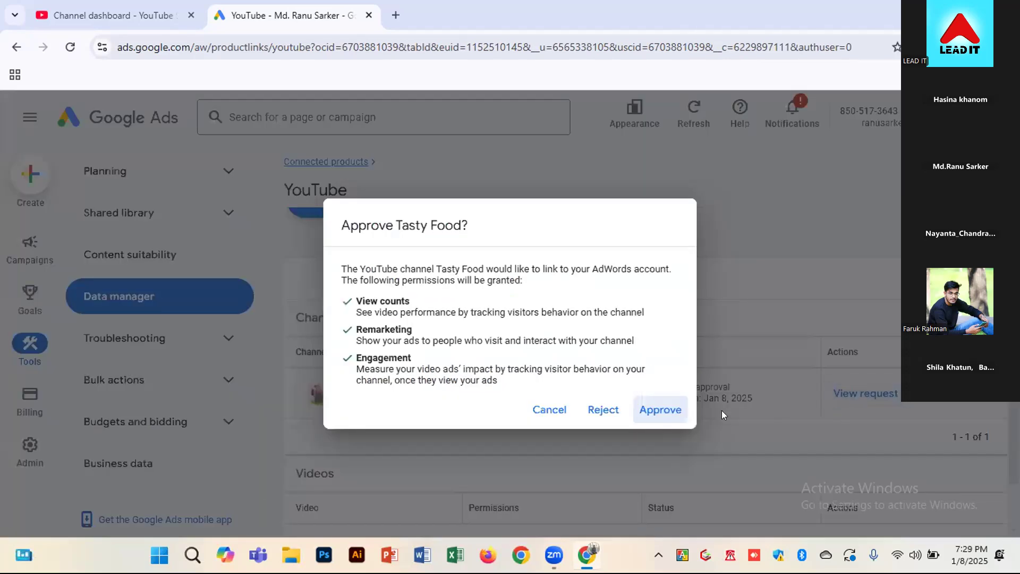
click(662, 407)
click(661, 406)
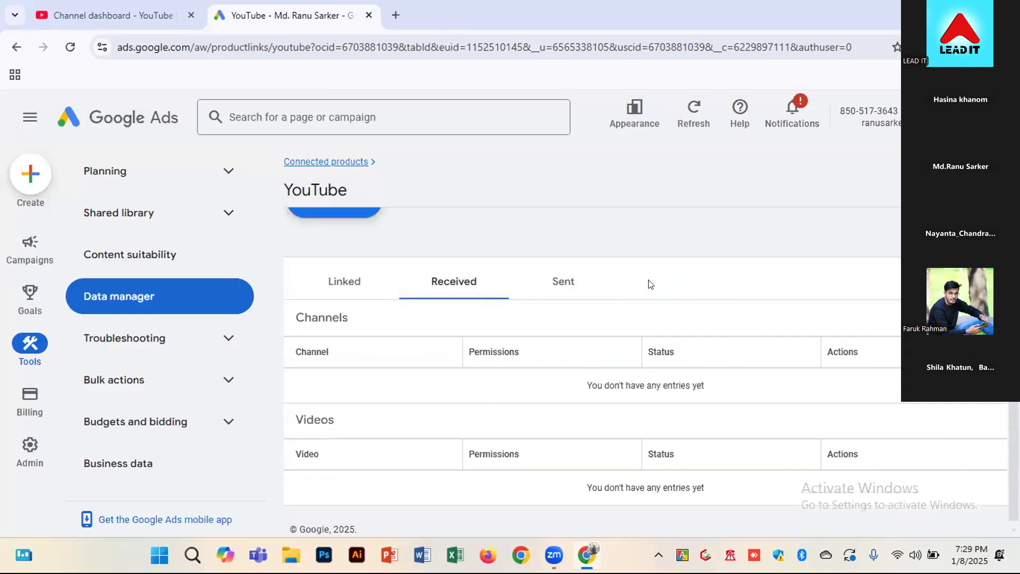
Switch to YouTube Studio and check the Google Ads link status in the channel's advanced settings
click(124, 16)
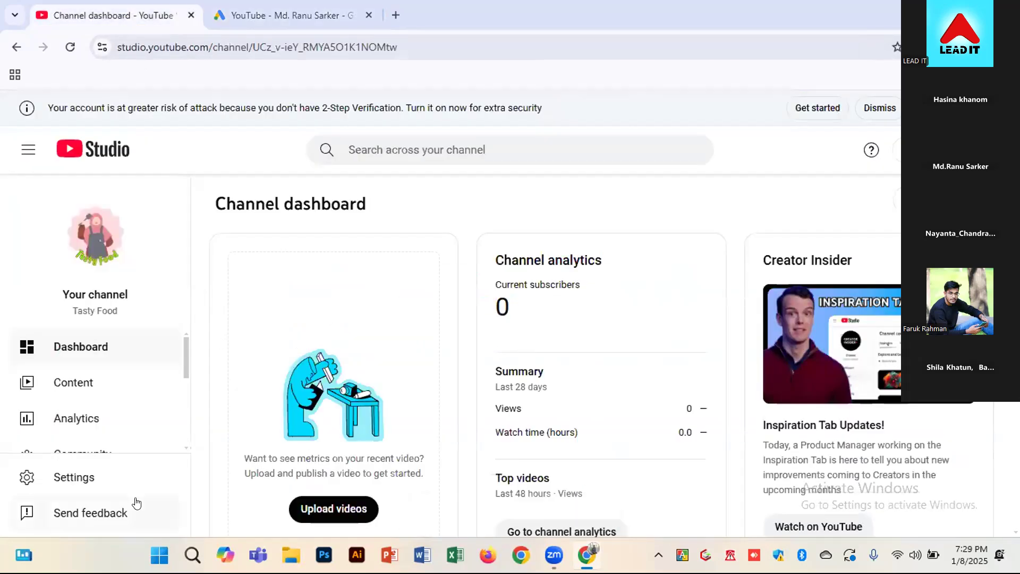
click(91, 475)
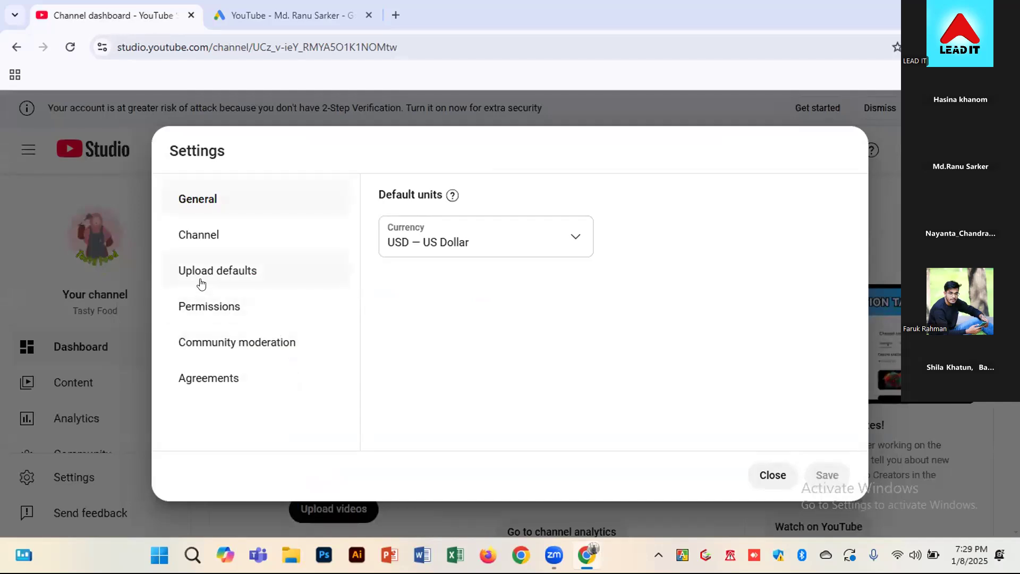
click(197, 232)
click(472, 207)
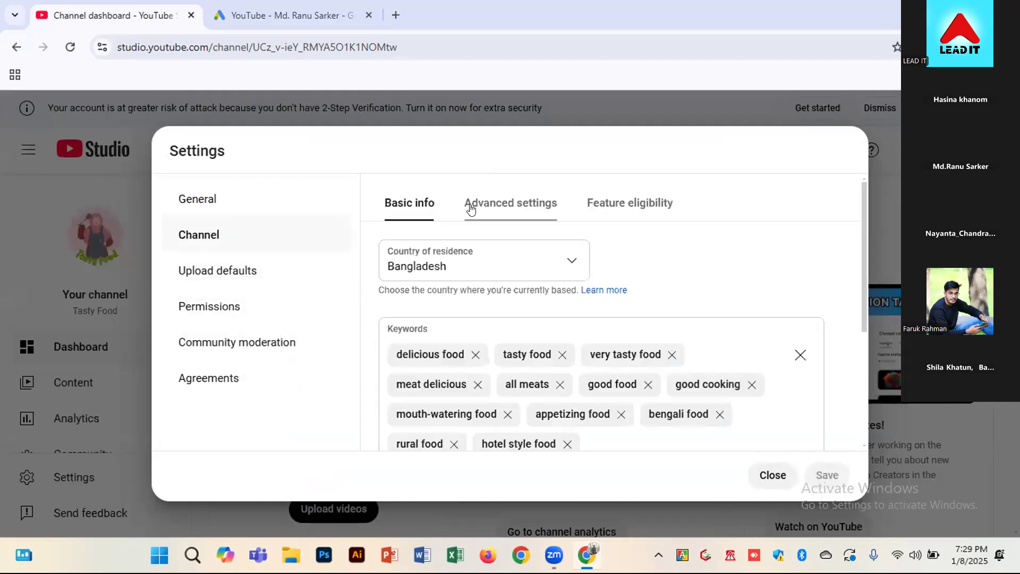
scroll(526, 392, down, 6)
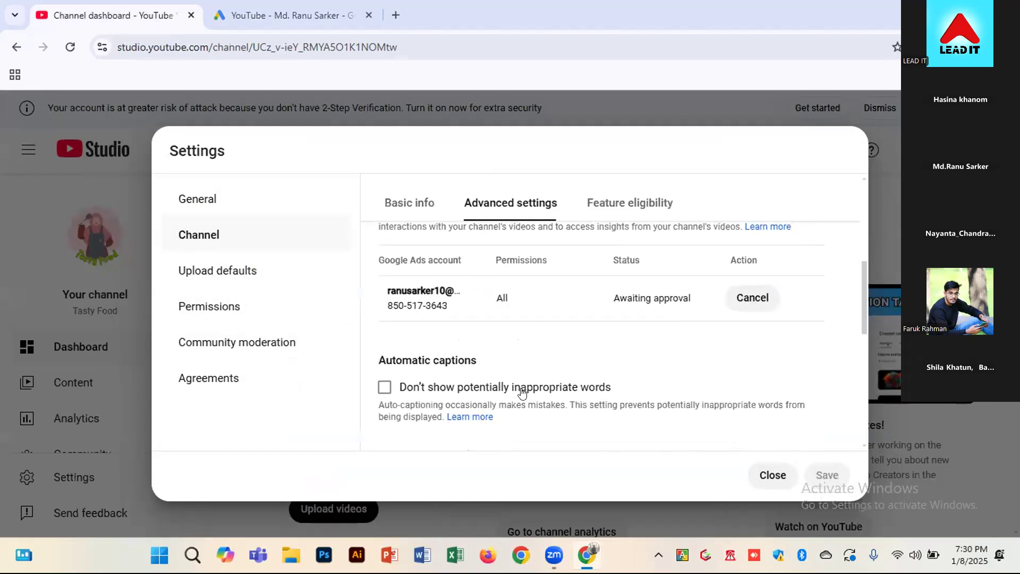
scroll(526, 392, up, 2)
drag(611, 297, 686, 296)
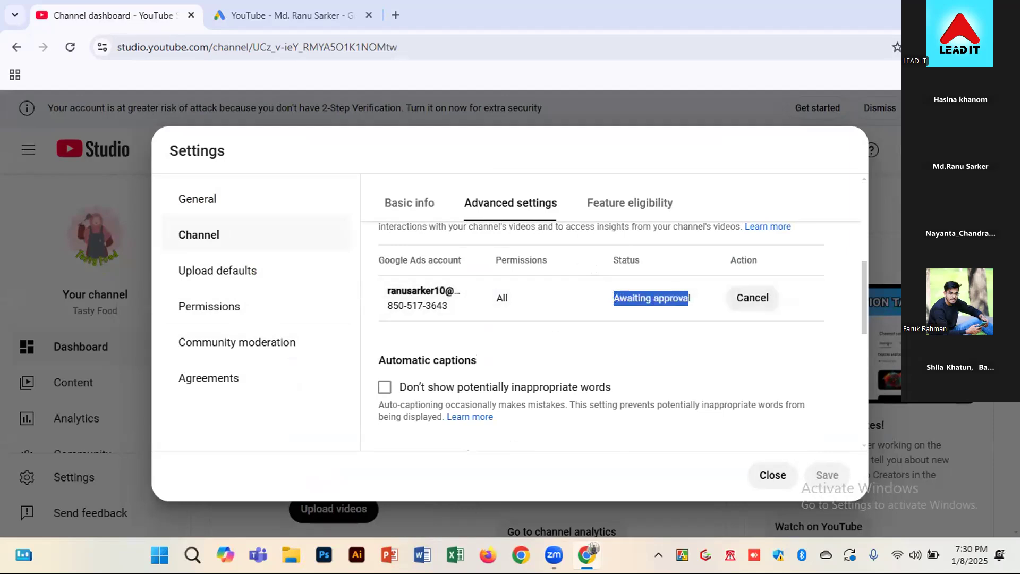
click(889, 305)
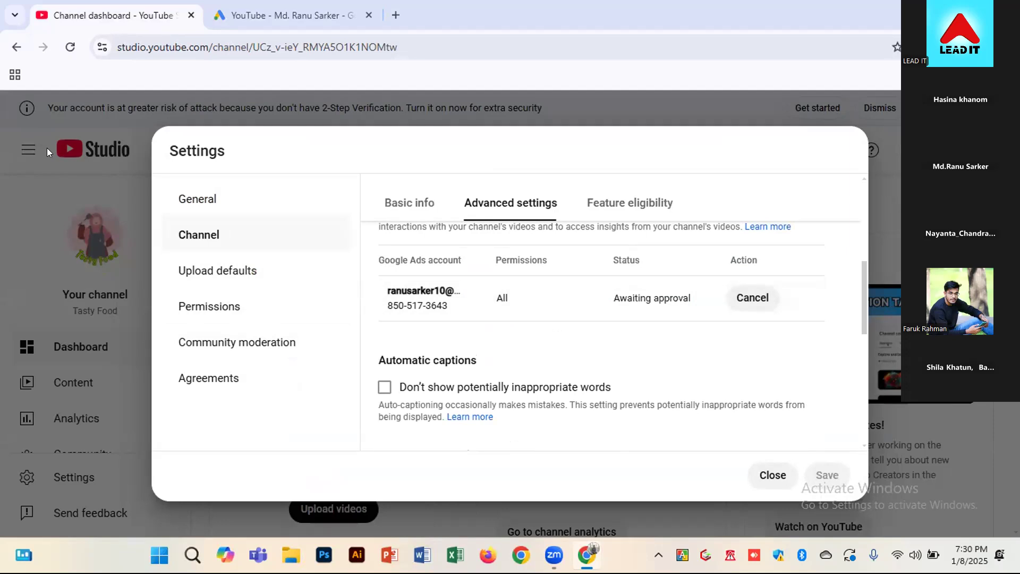
Reload YouTube Studio and recheck the status of the linked Google Ads account in the advanced channel settings
click(66, 47)
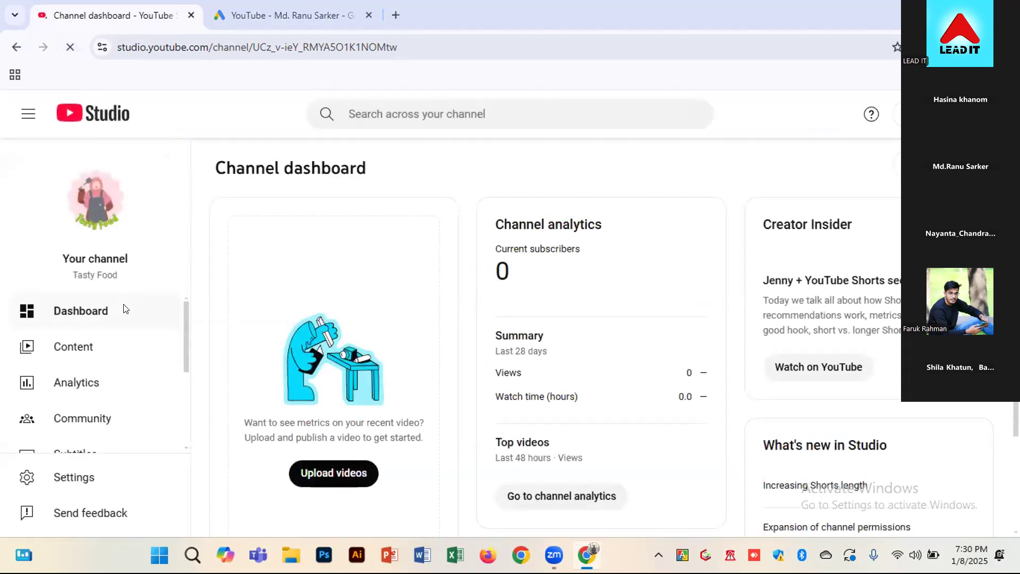
click(99, 475)
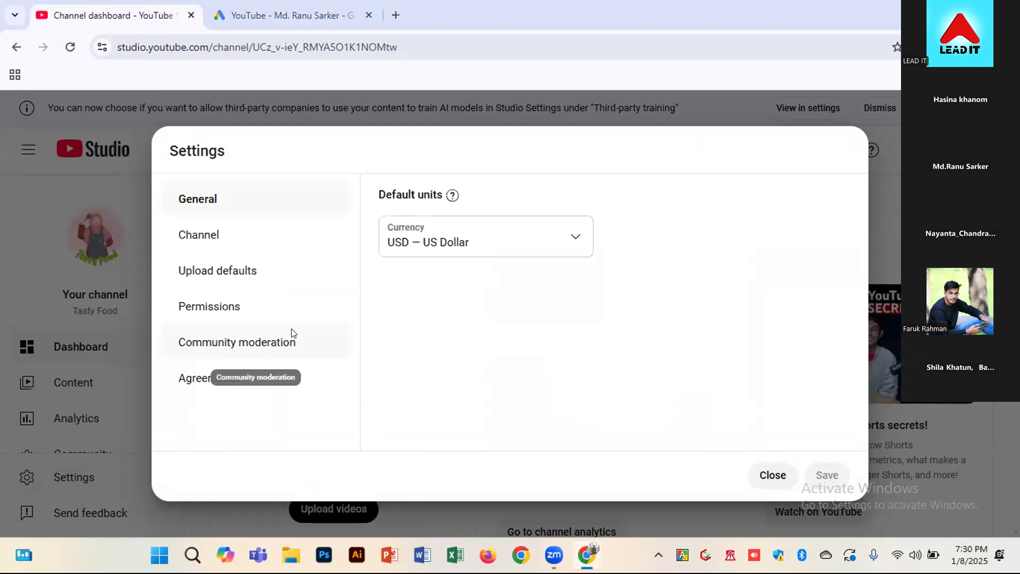
click(214, 234)
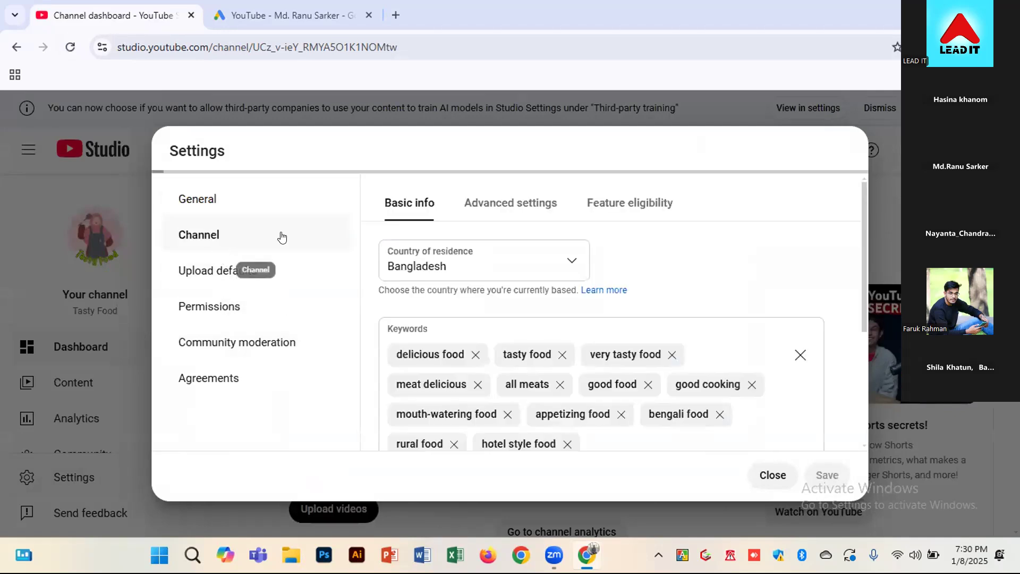
click(482, 202)
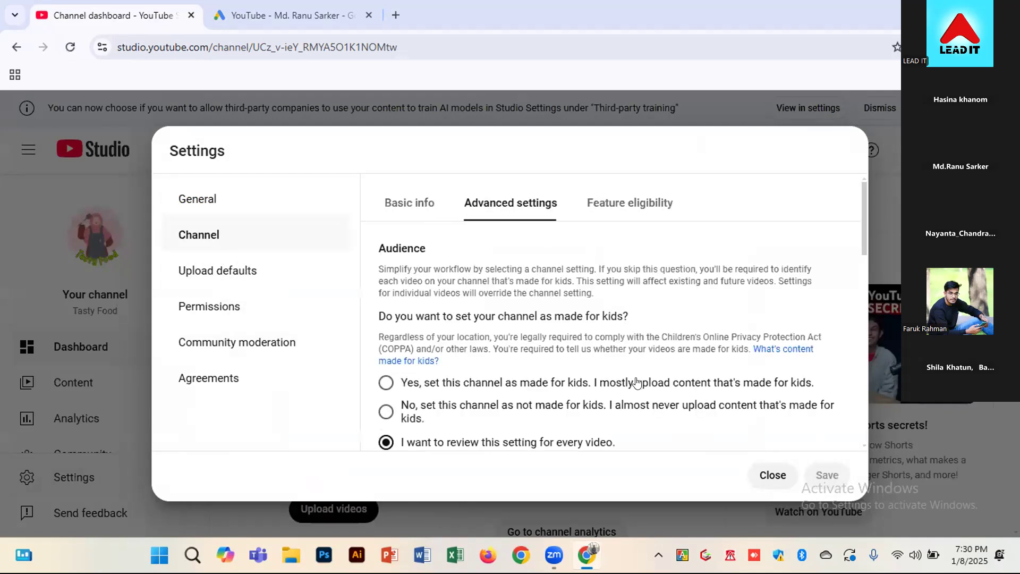
scroll(638, 381, down, 4)
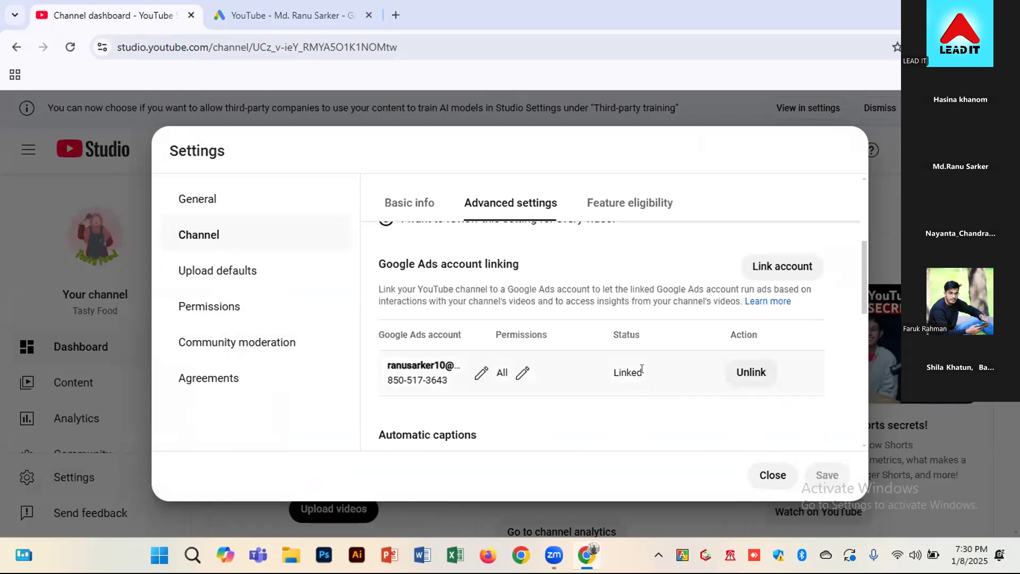
double_click(604, 369)
Close YouTube Studio and start a new Google Ads campaign without a goal's guidance
click(189, 14)
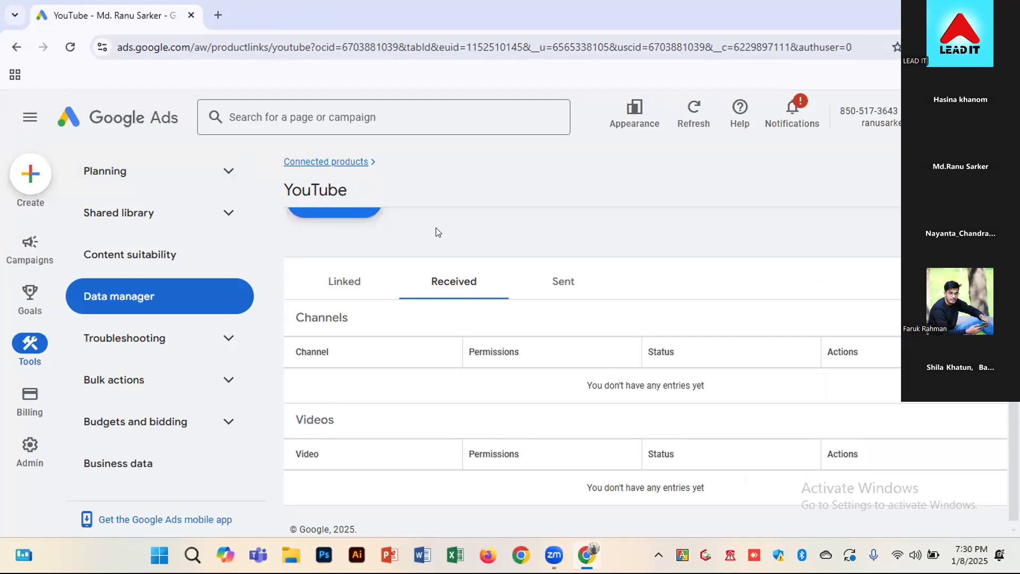
click(31, 176)
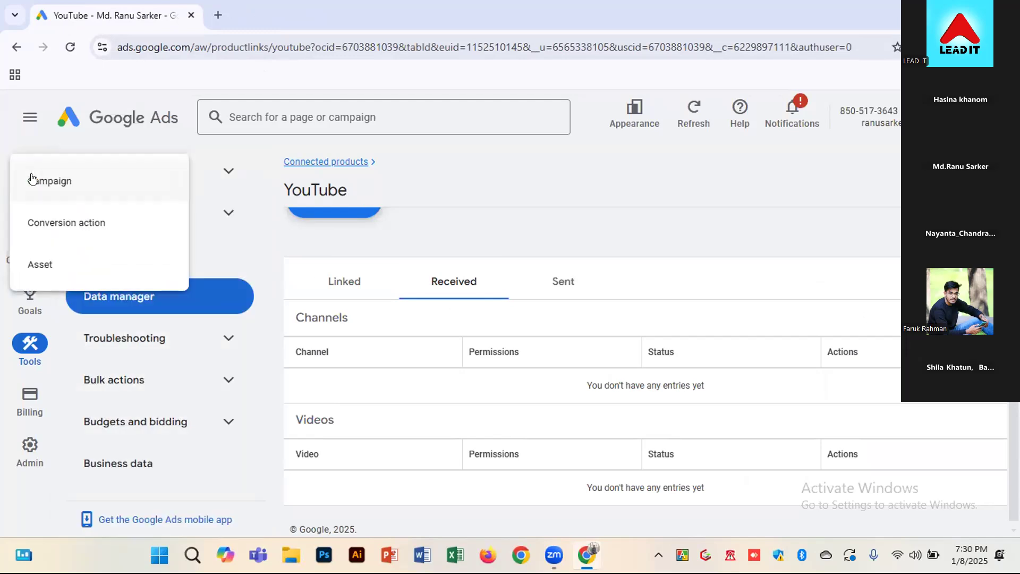
click(73, 177)
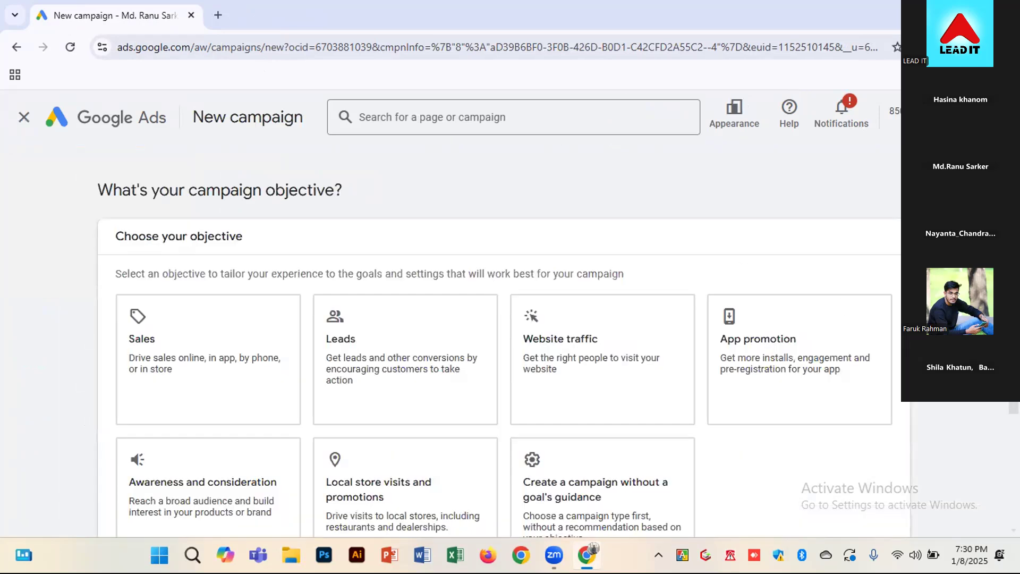
scroll(500, 340, down, 2)
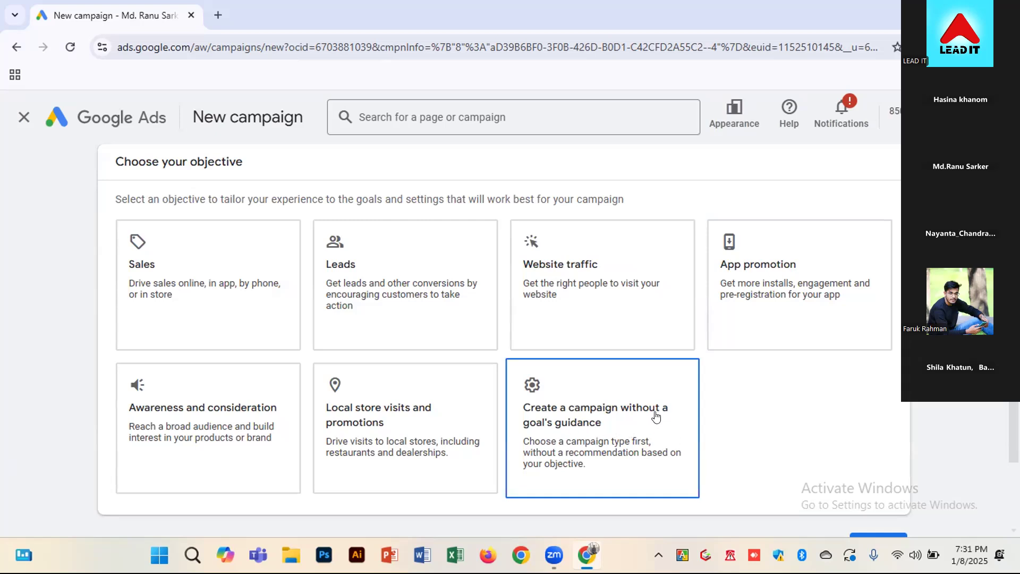
click(642, 427)
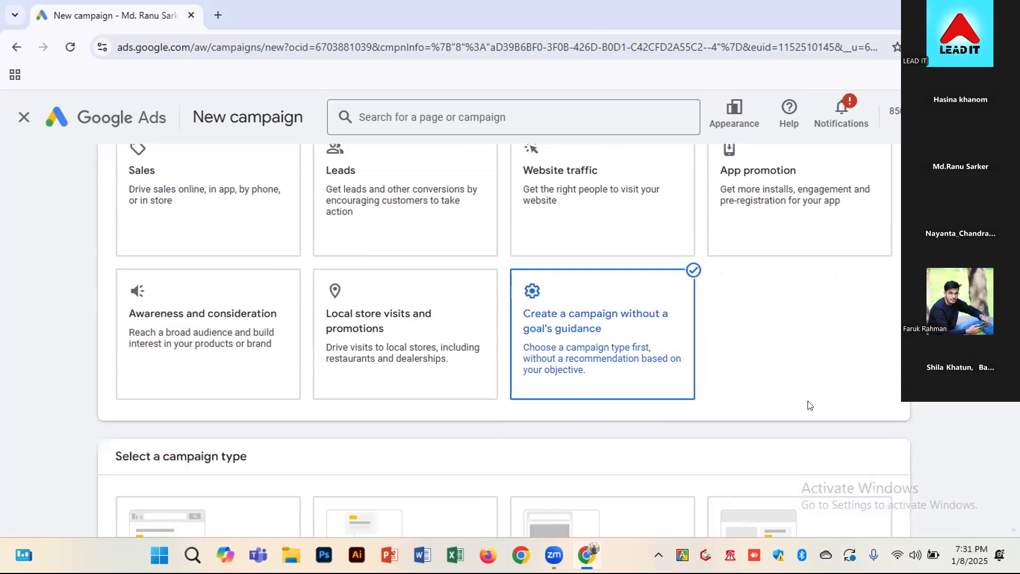
Choose Video as the campaign type and look through the campaign subtypes
scroll(821, 376, down, 4)
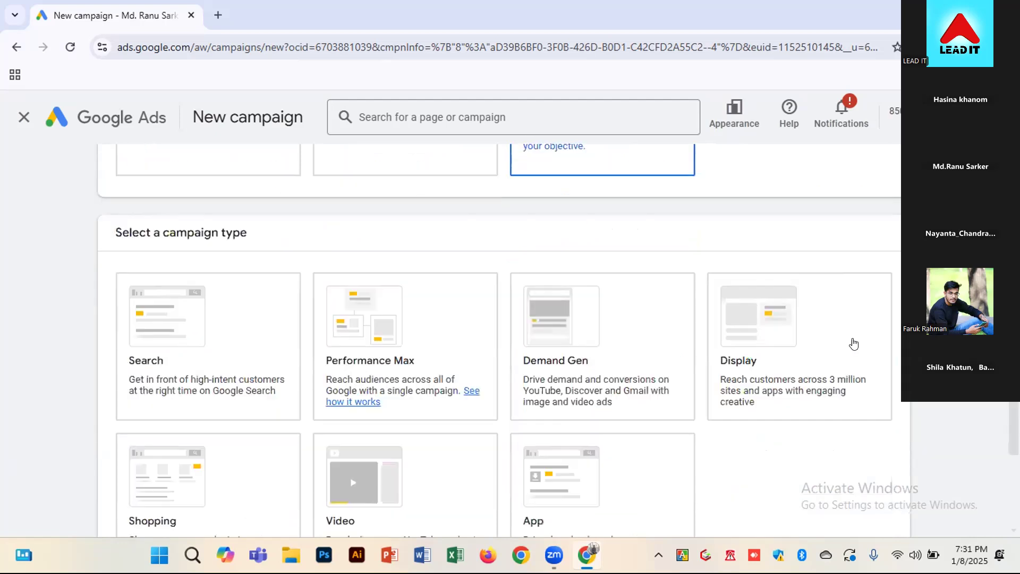
scroll(868, 418, down, 1)
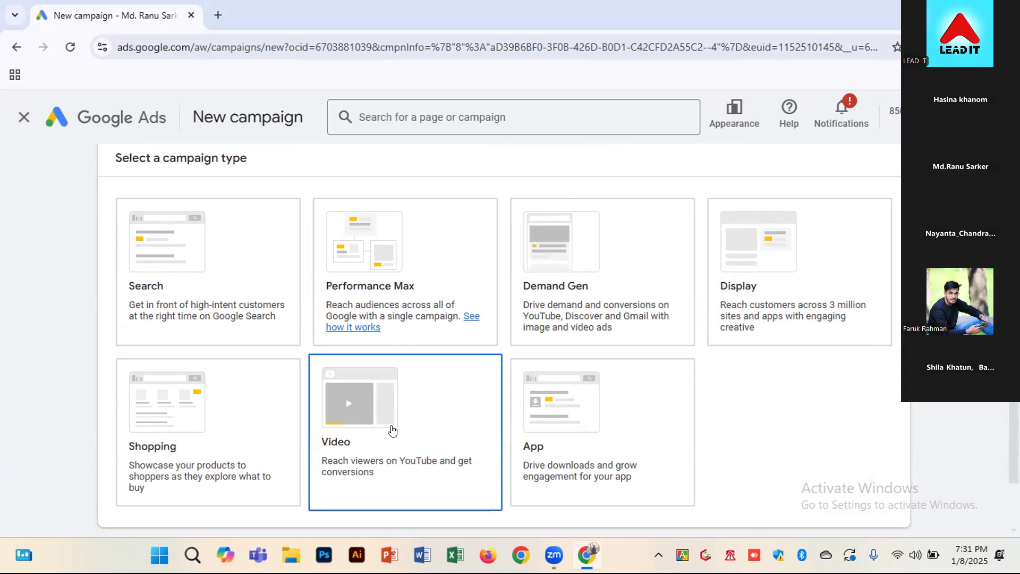
click(392, 431)
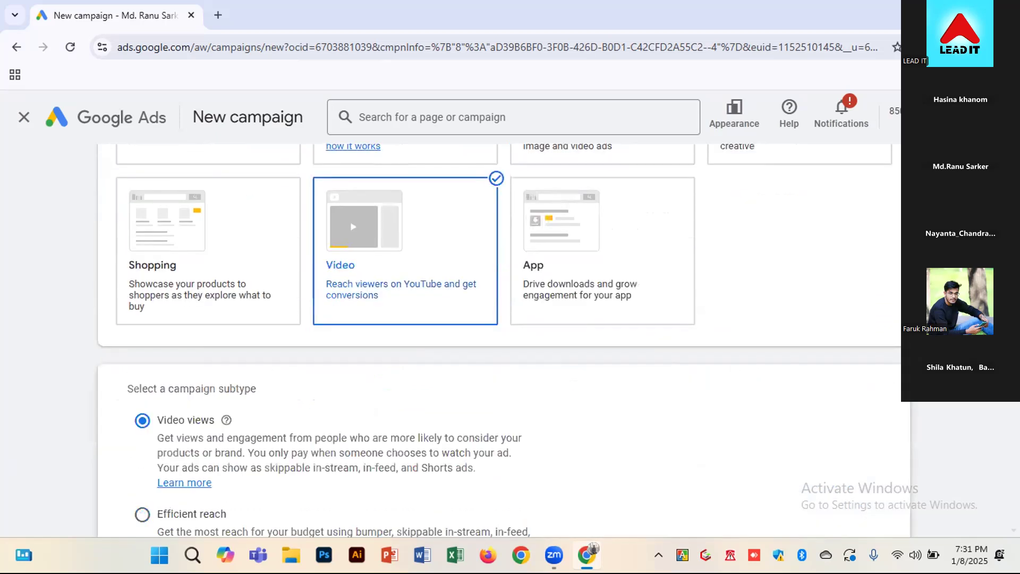
scroll(504, 340, down, 1)
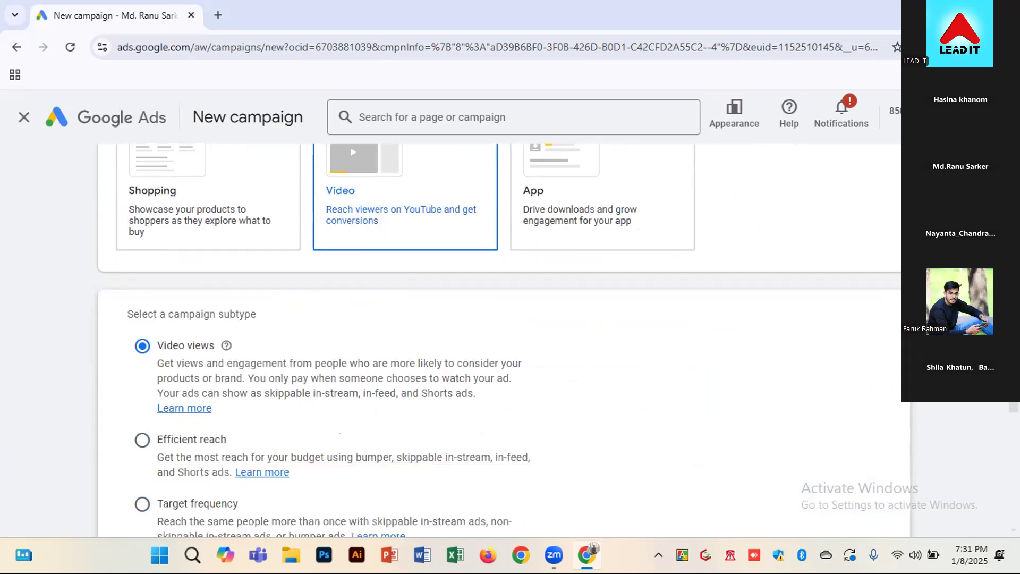
scroll(504, 340, down, 1)
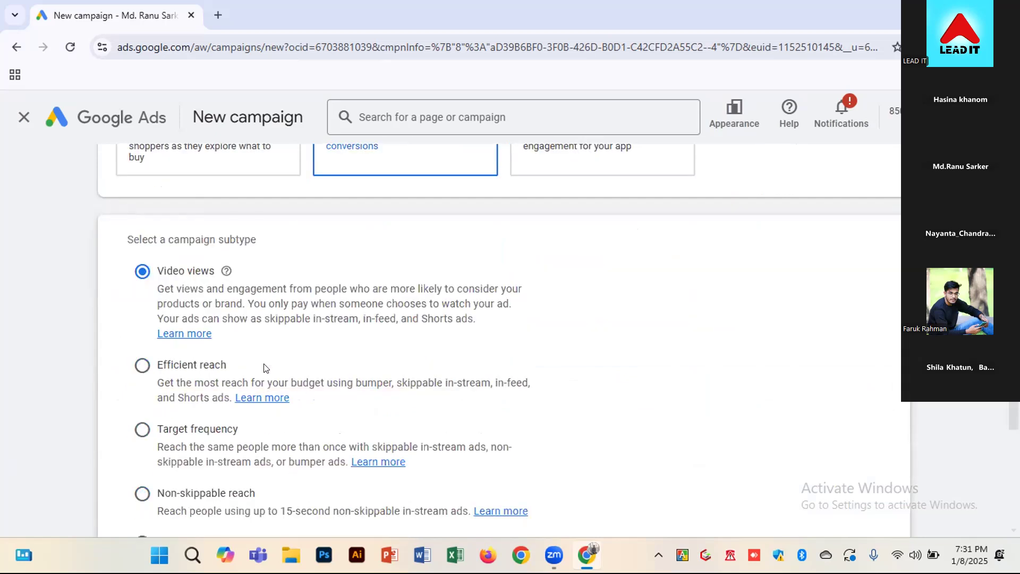
Review the Video campaign subtype descriptions from Video views through YouTube subscriptions and engagements
scroll(266, 367, down, 1)
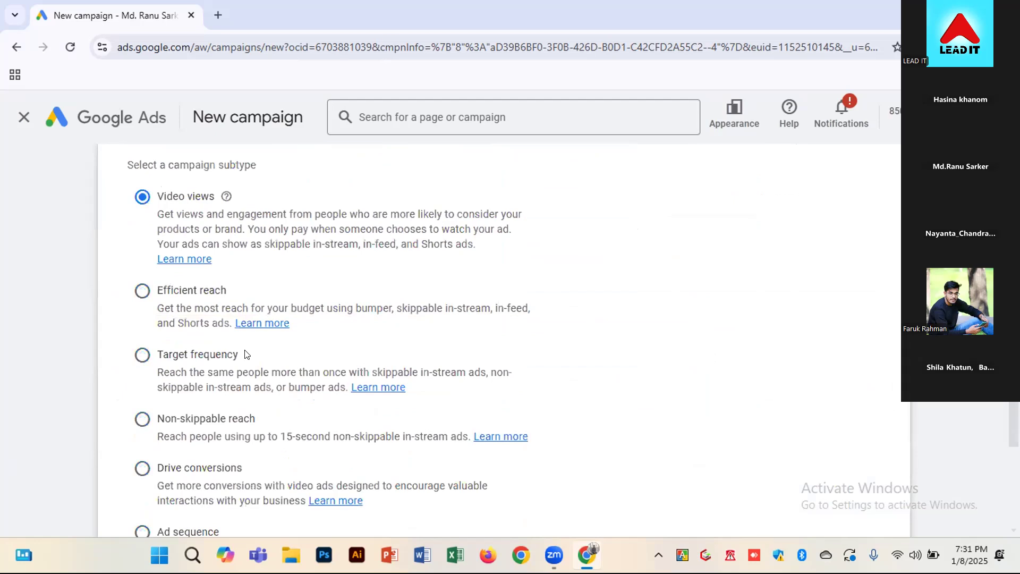
scroll(271, 393, down, 1)
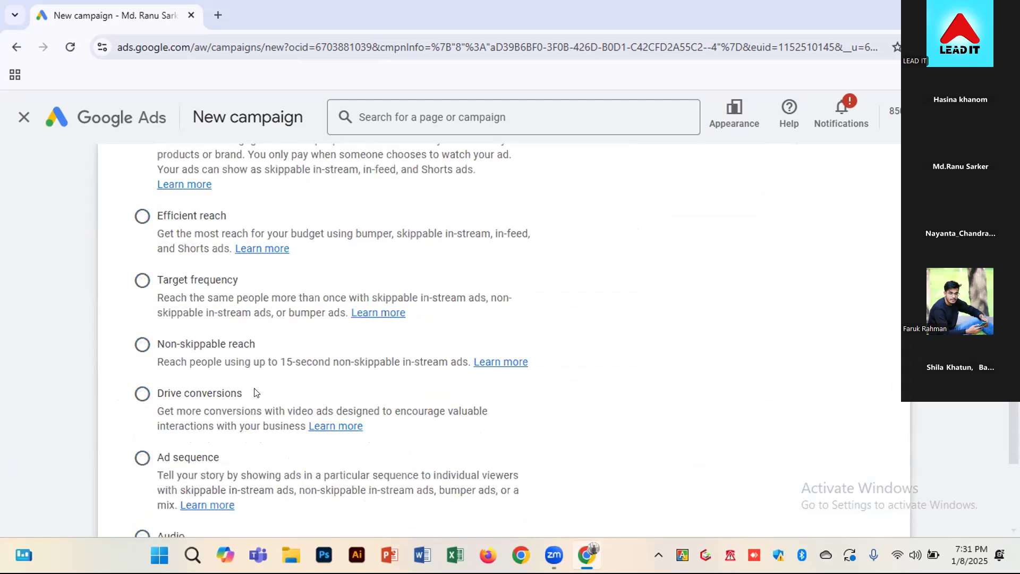
scroll(219, 441, down, 1)
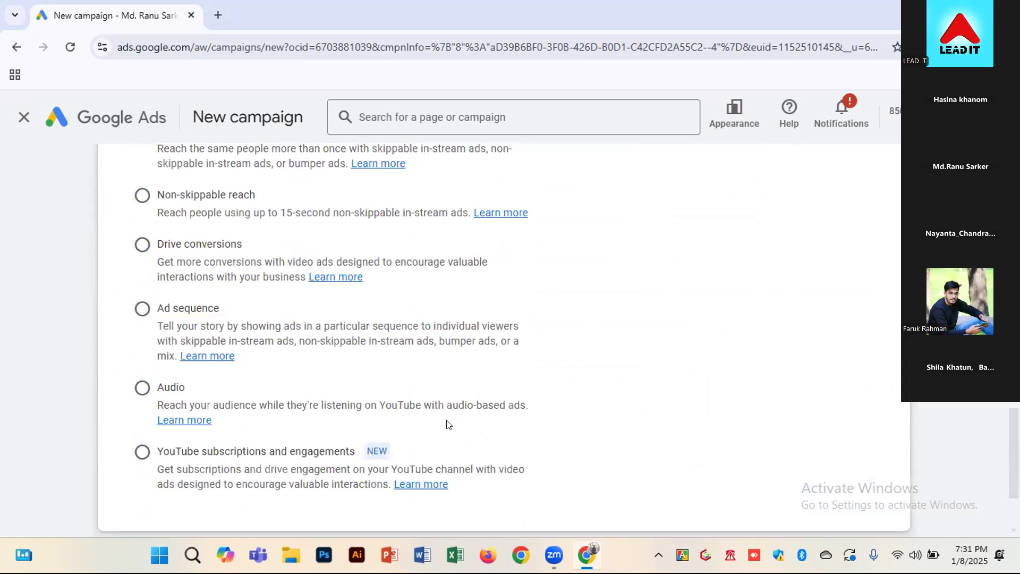
scroll(191, 419, up, 1)
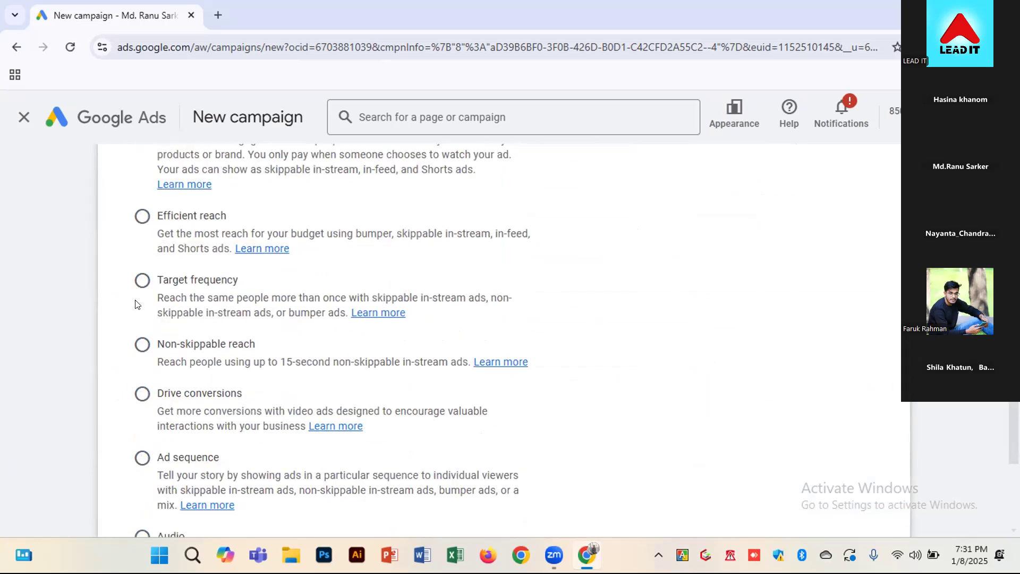
scroll(113, 343, up, 2)
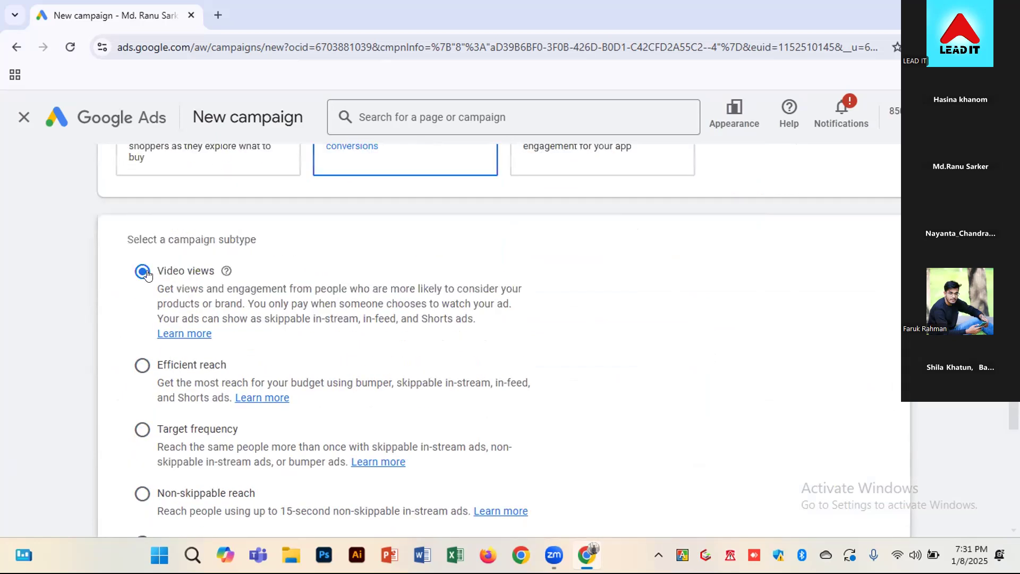
scroll(360, 177, up, 2)
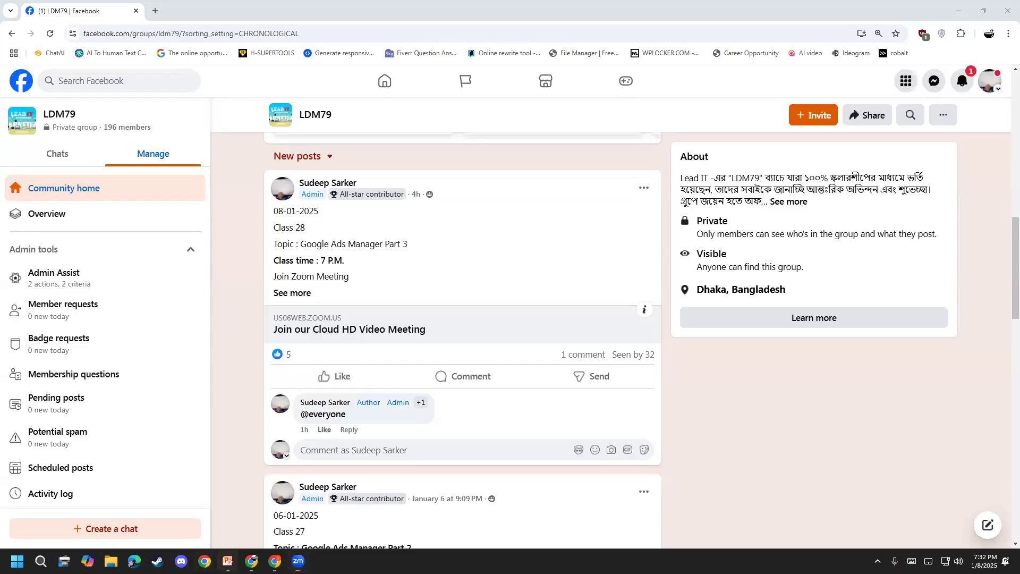
Switch to the Youtube Ads.pptx presentation in PowerPoint and start its slide show on the title slide
click(228, 561)
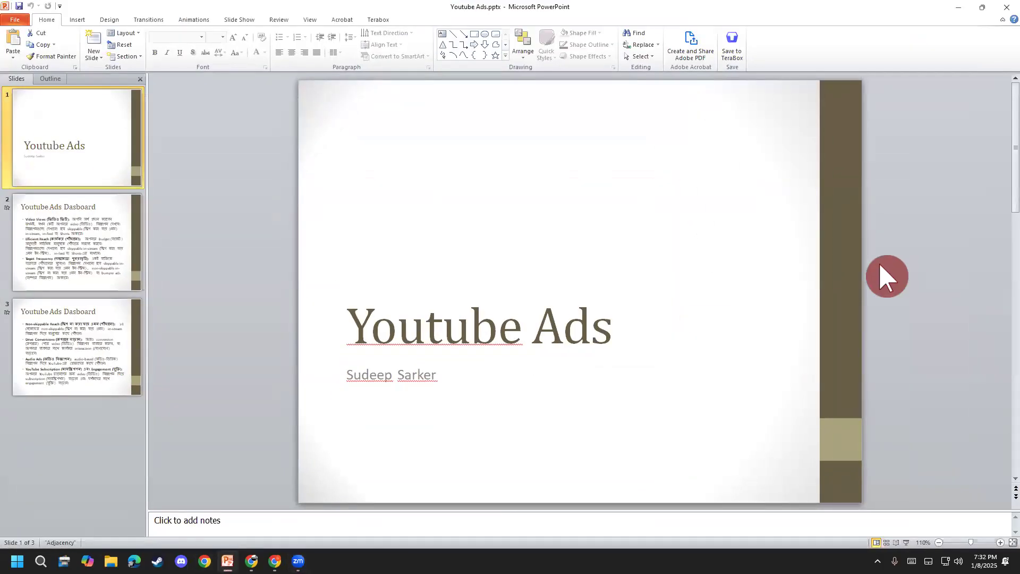
click(898, 229)
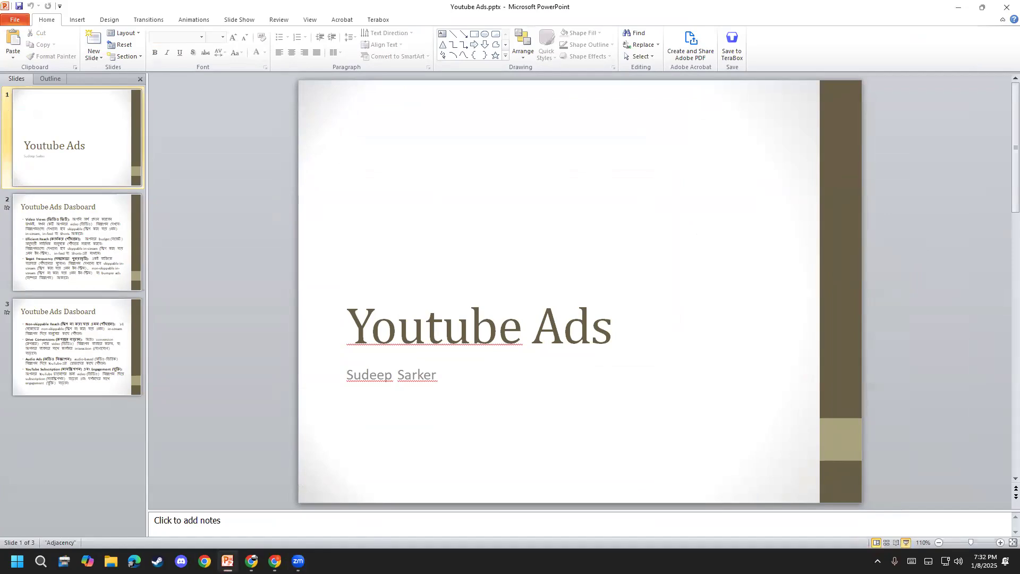
click(907, 543)
key(Right)
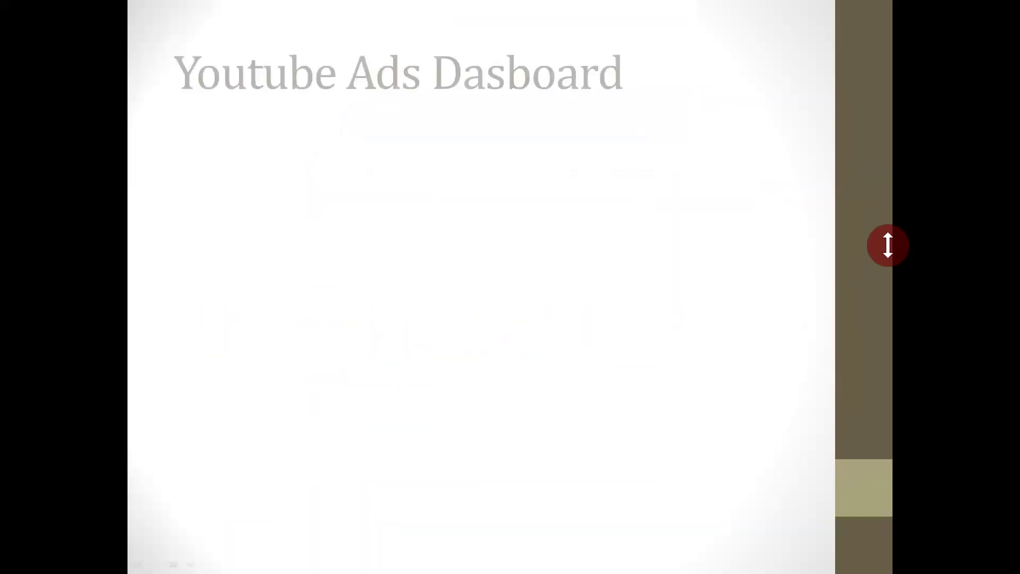
key(Left)
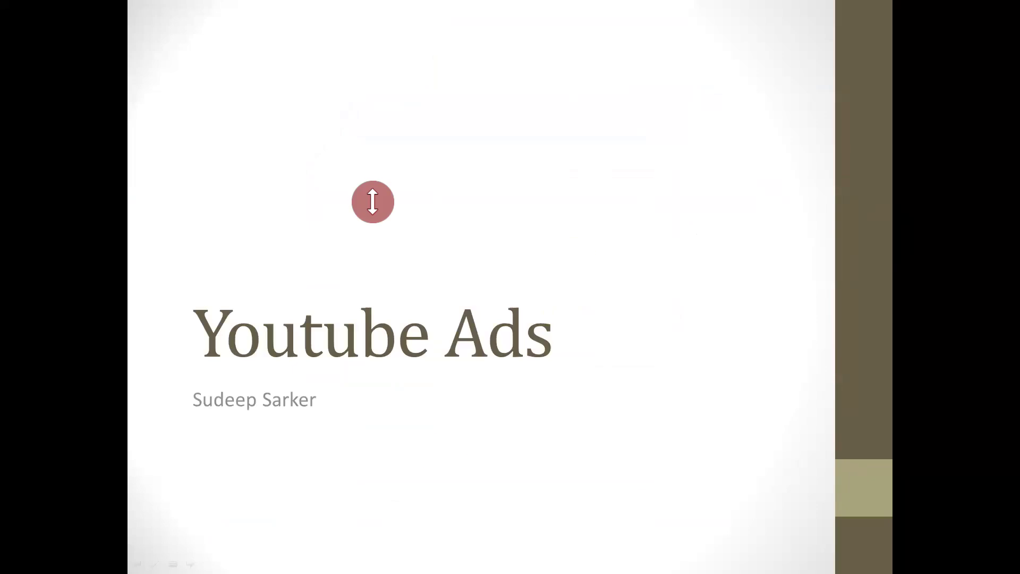
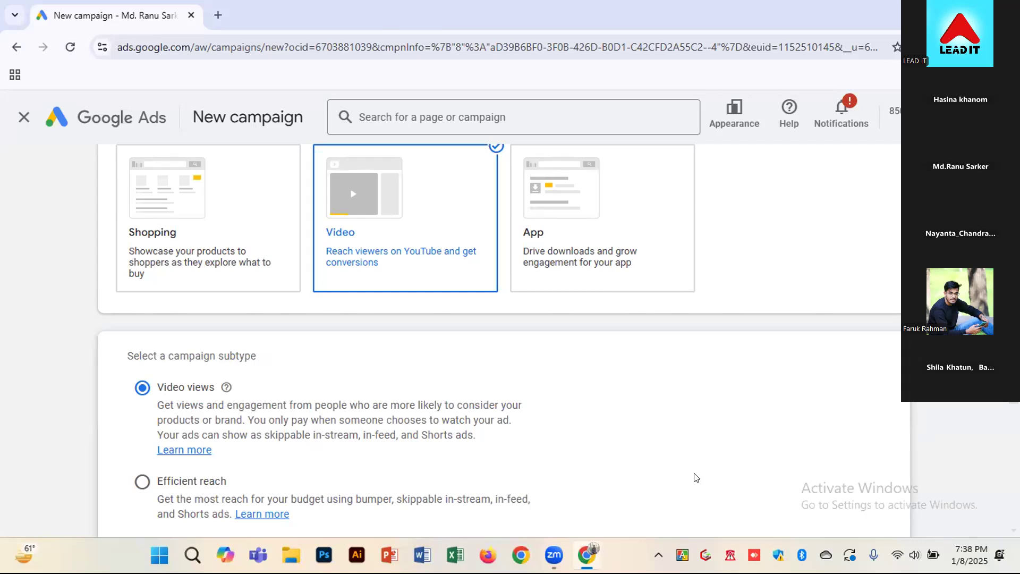
Reread the Video campaign subtype descriptions, comparing Video views, the reach options, Drive conversions, Ad sequence, Audio and YouTube subscriptions
scroll(748, 334, down, 3)
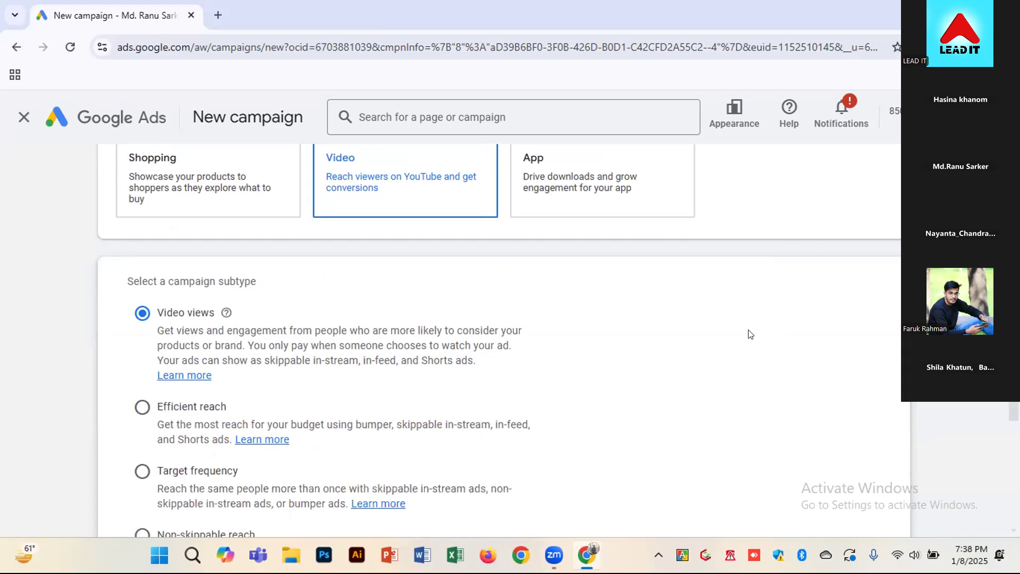
scroll(748, 333, down, 1)
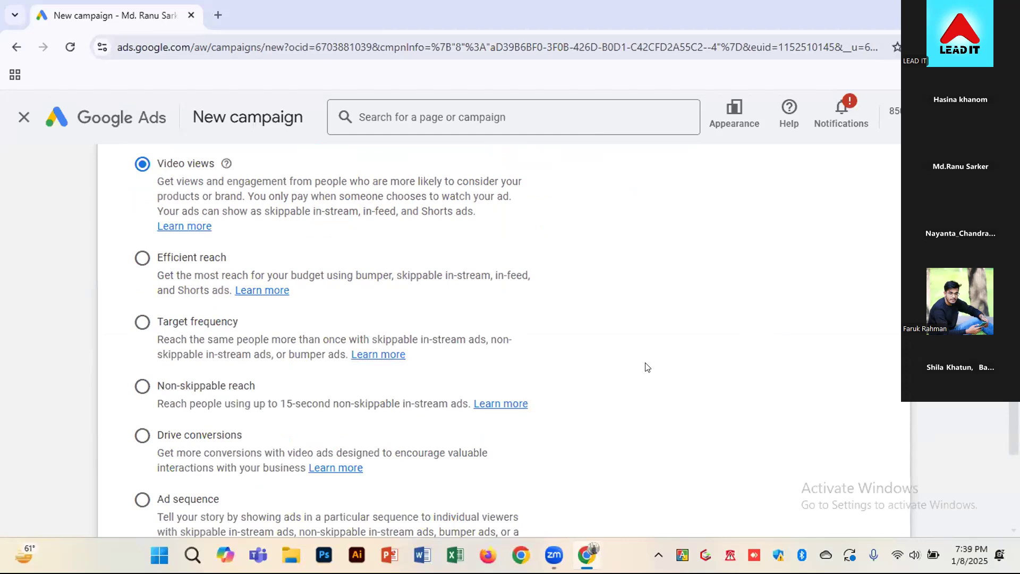
scroll(298, 266, up, 1)
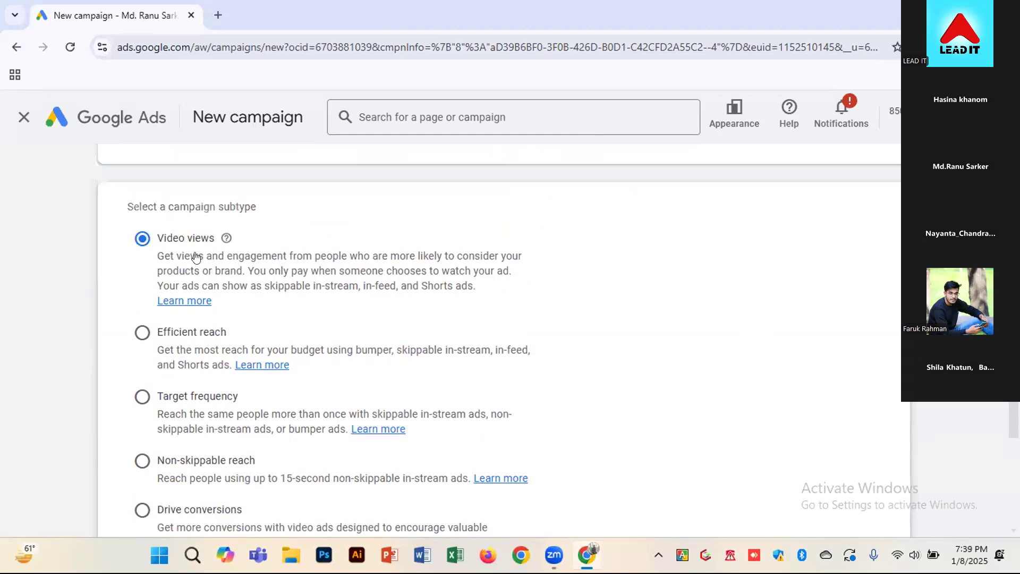
scroll(404, 286, down, 1)
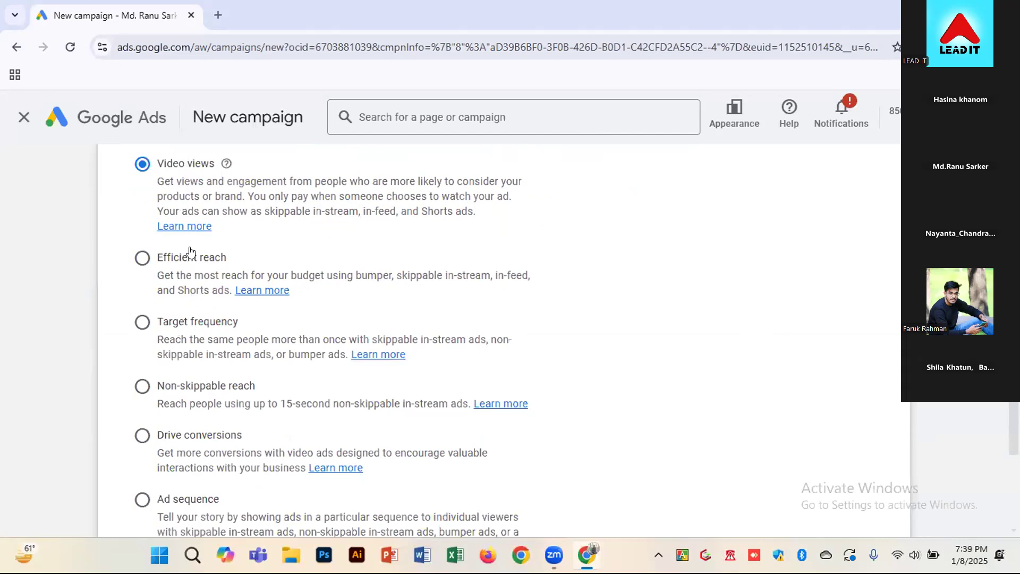
scroll(208, 308, down, 1)
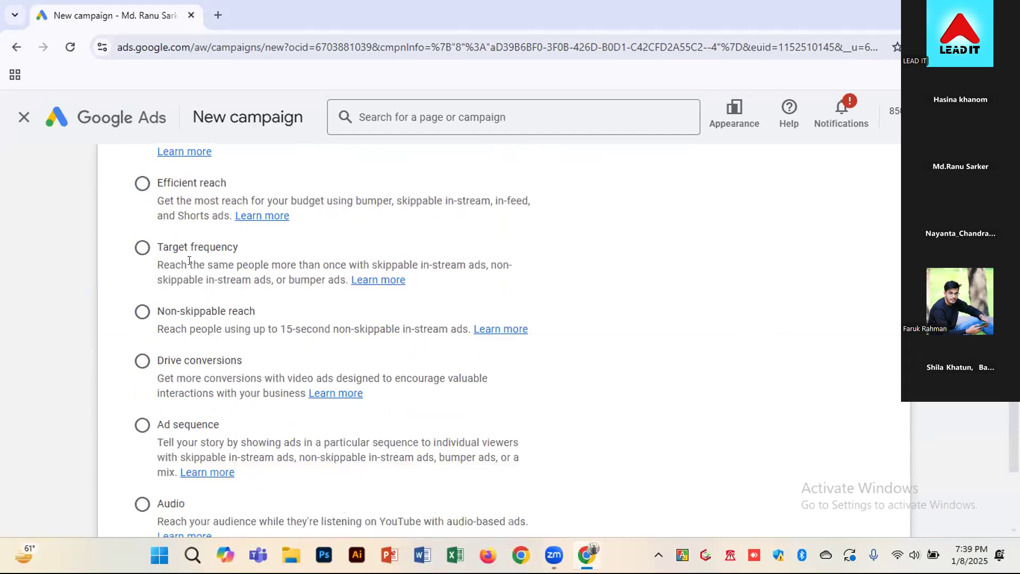
scroll(218, 322, down, 1)
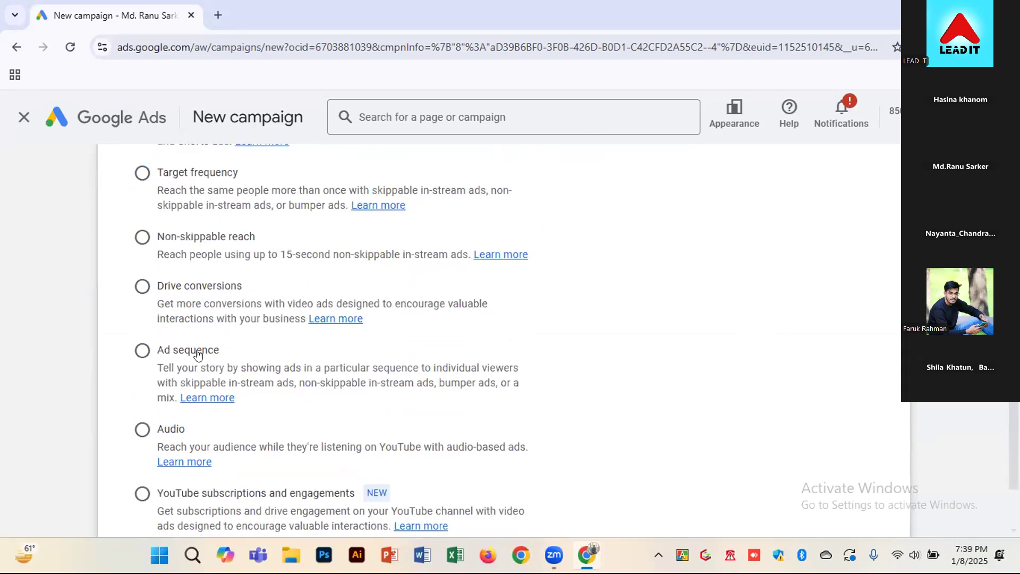
scroll(177, 398, down, 1)
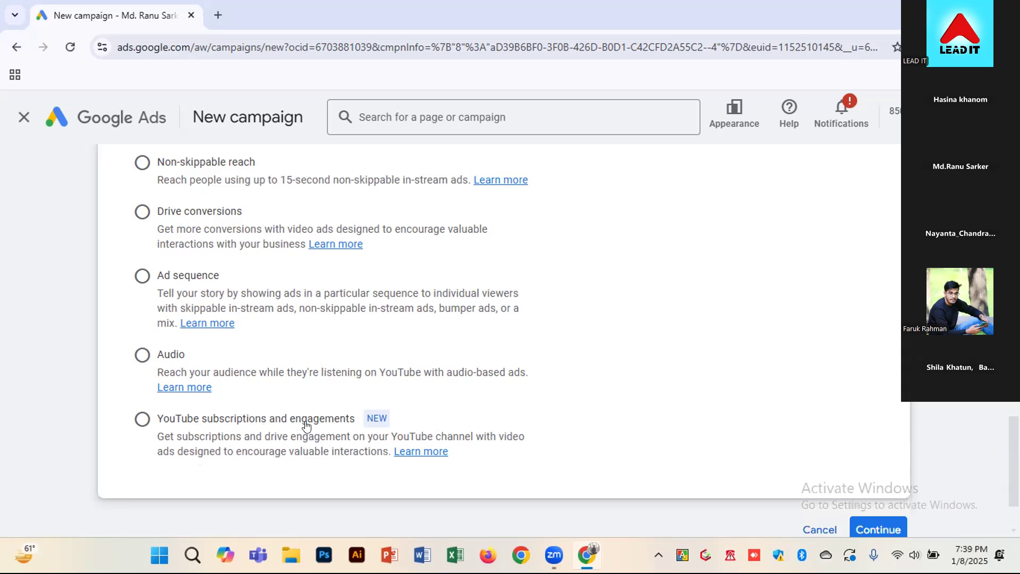
scroll(89, 436, up, 1)
scroll(109, 409, up, 1)
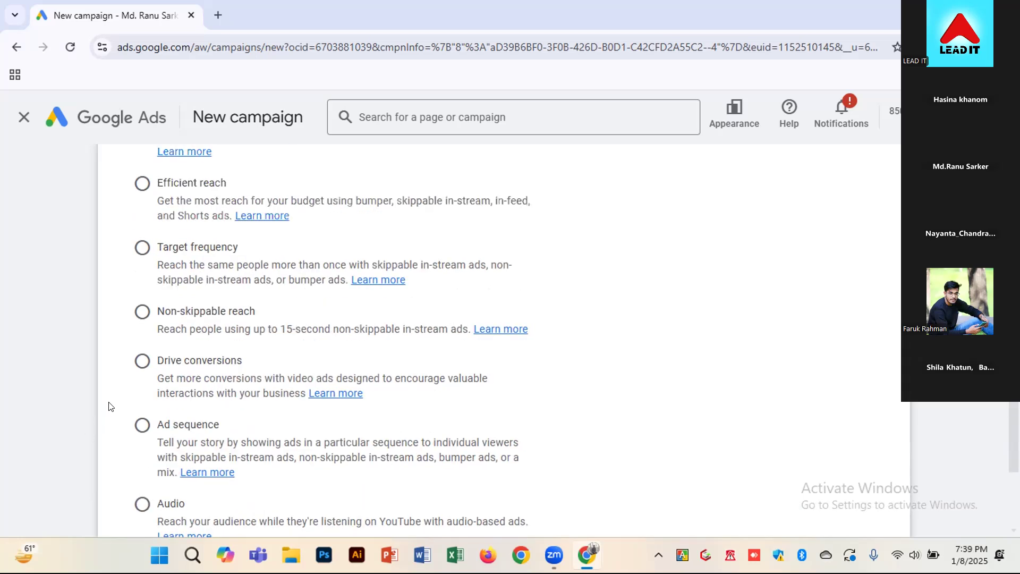
scroll(111, 396, up, 1)
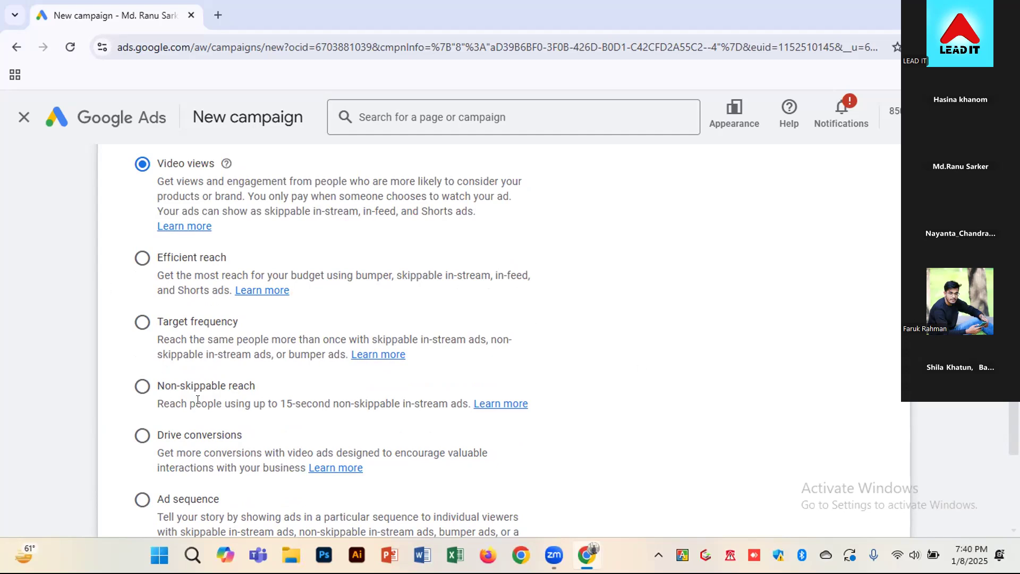
Choose Non-skippable reach as the campaign subtype and continue to the campaign's general settings
click(140, 384)
scroll(729, 364, down, 3)
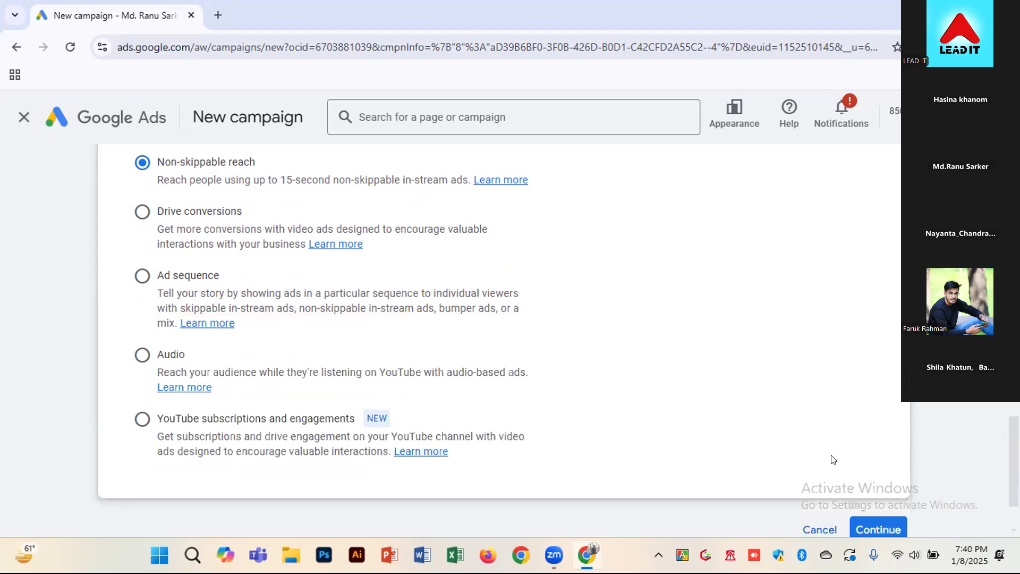
scroll(833, 460, down, 2)
click(864, 450)
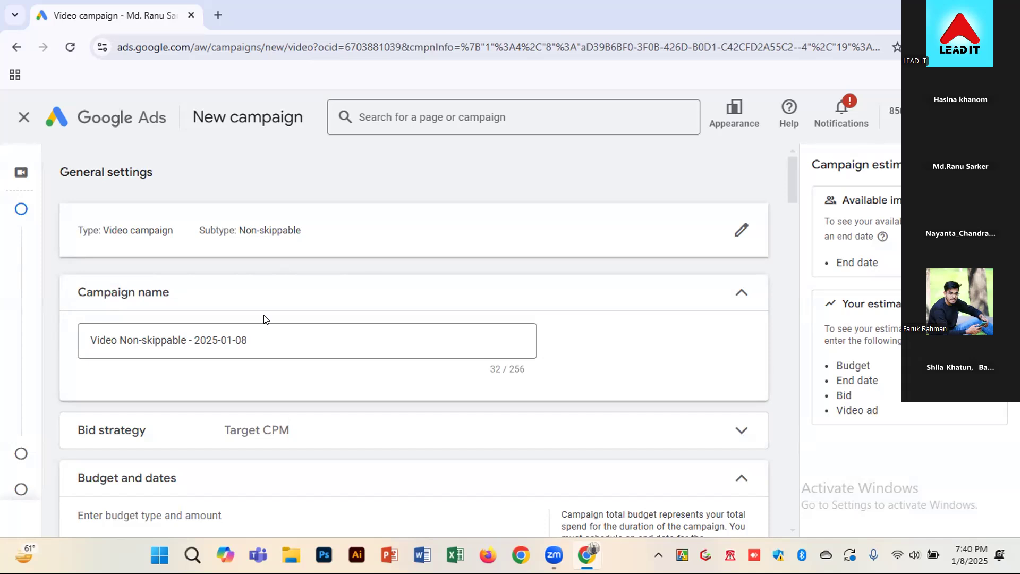
Replace the default campaign name with "freelancing video"
click(248, 340)
drag(248, 341, 88, 334)
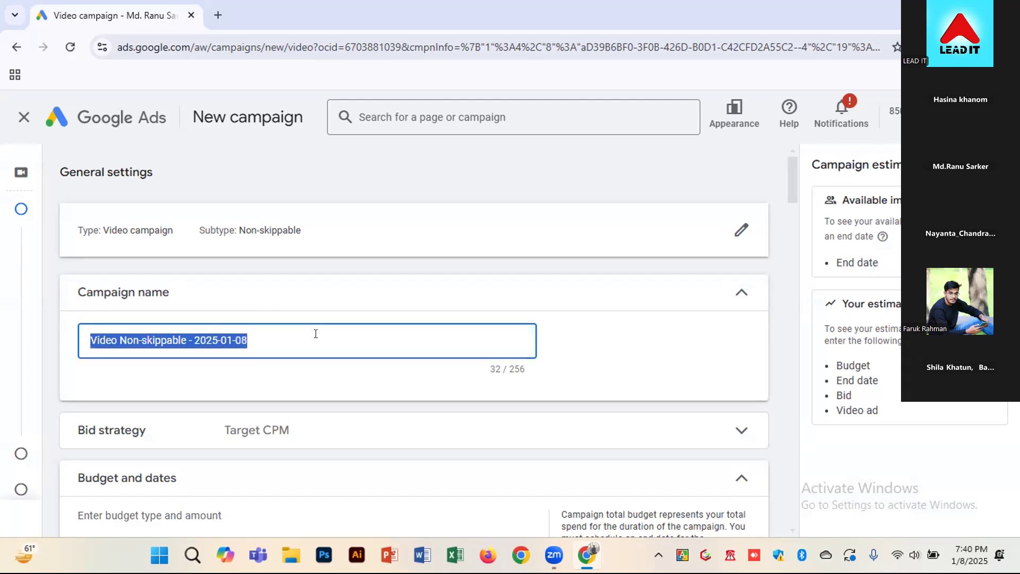
text(fre)
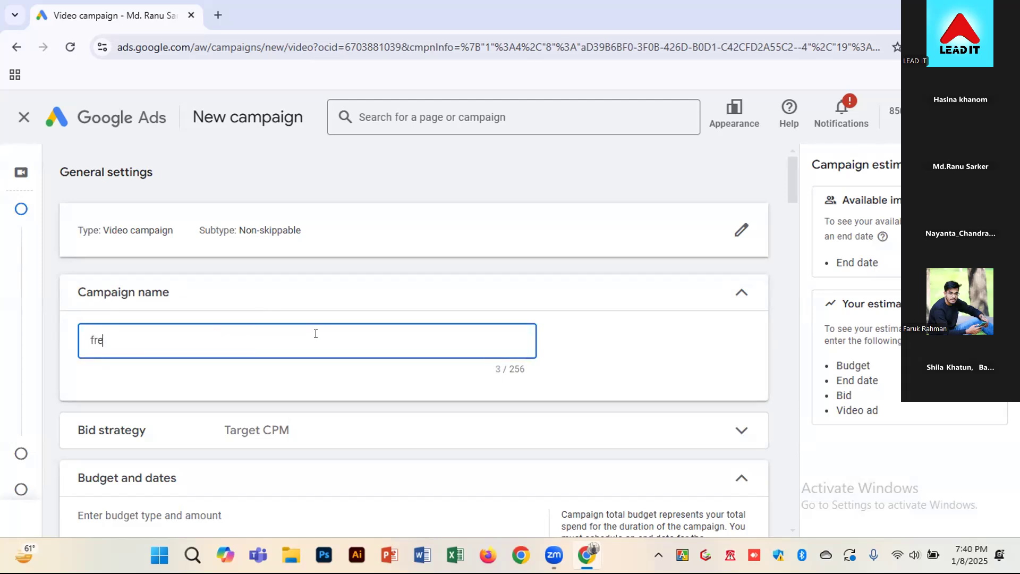
text(ala)
key(BackSpace)
key(BackSpace)
key(BackSpace)
text(elancing  video)
Expand the bid strategy settings and read through the Target CPM explanation, highlighting its key phrases
scroll(782, 323, down, 5)
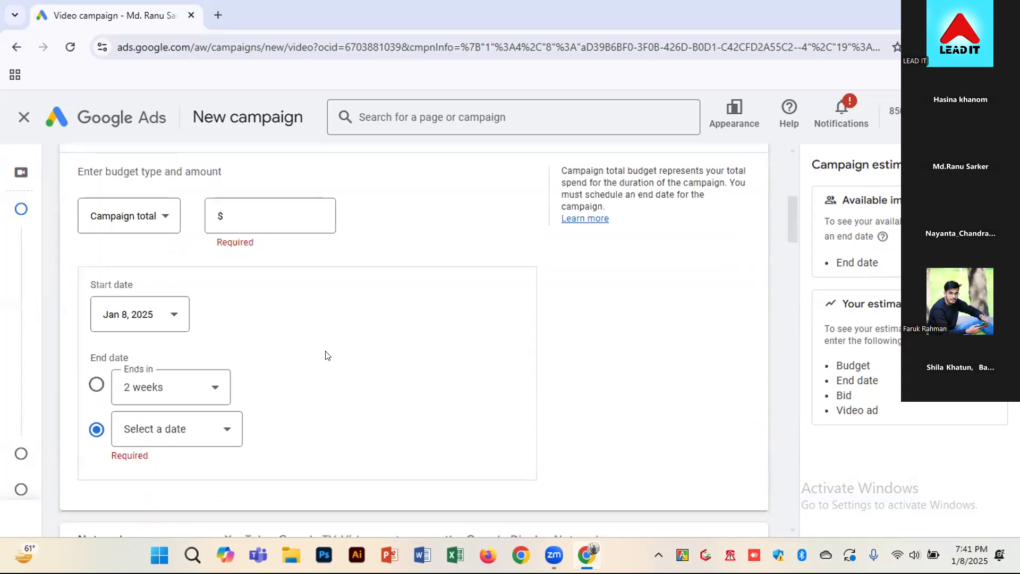
scroll(275, 337, up, 2)
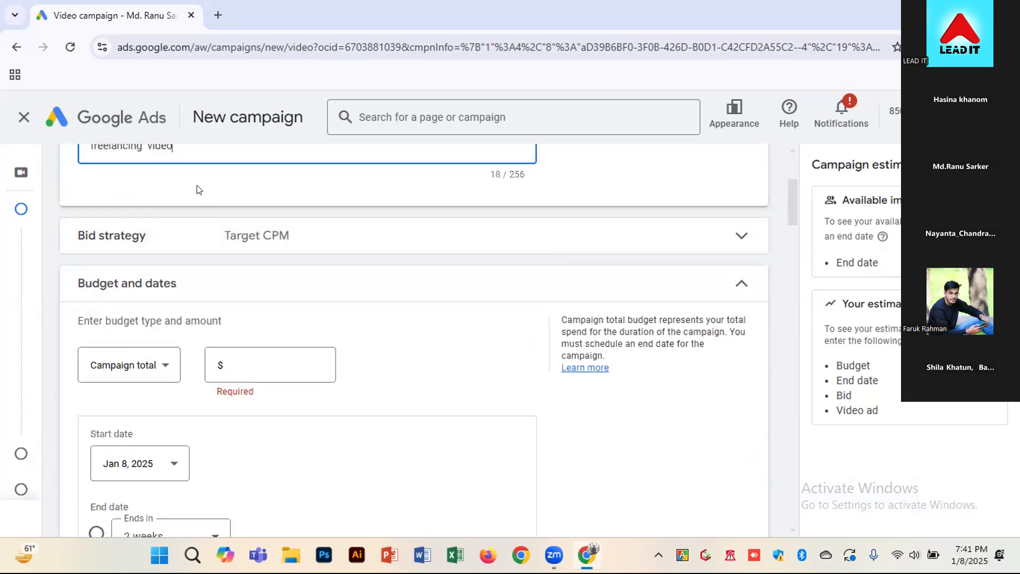
scroll(196, 197, up, 1)
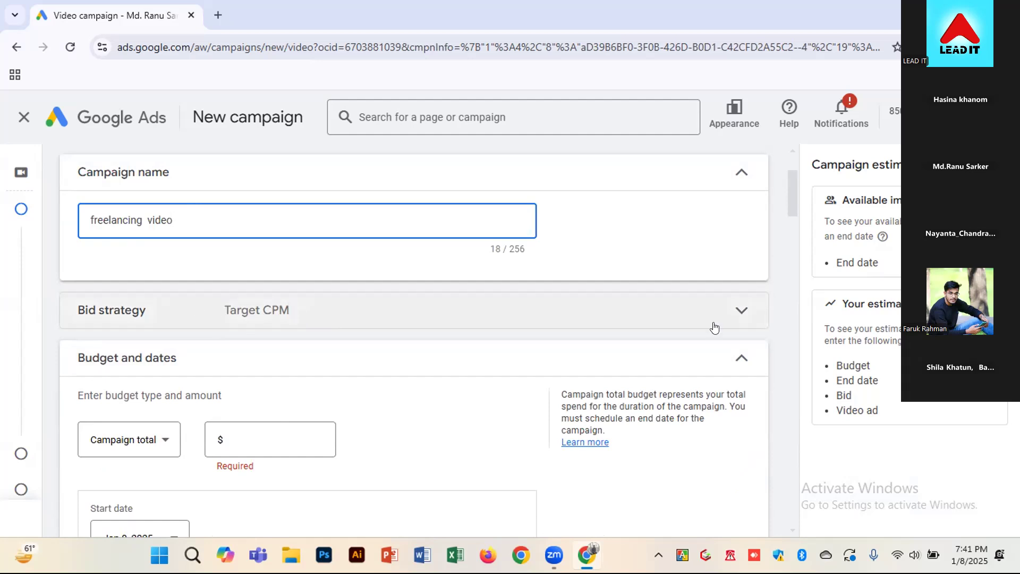
click(740, 310)
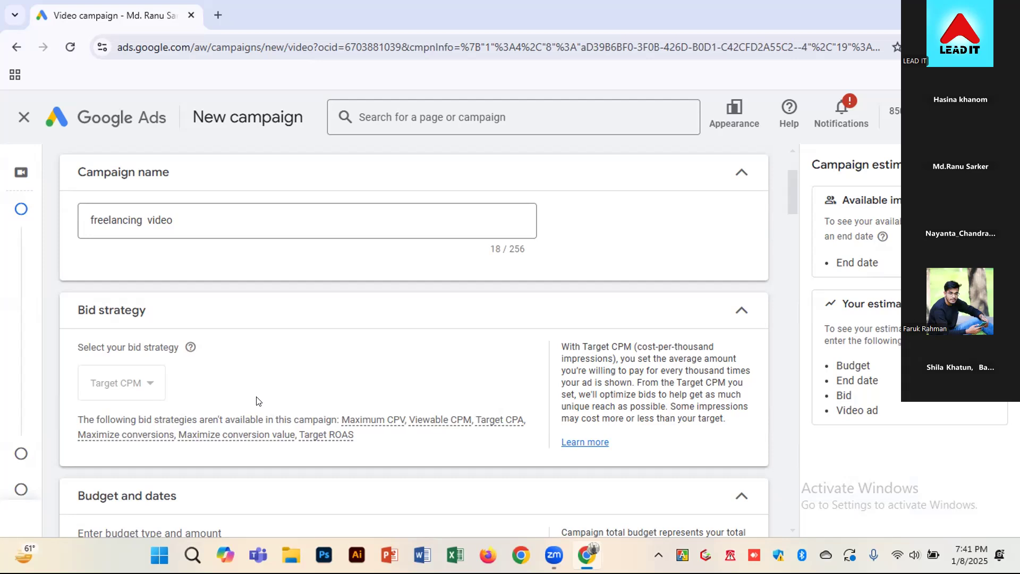
drag(618, 356, 718, 353)
drag(590, 370, 715, 365)
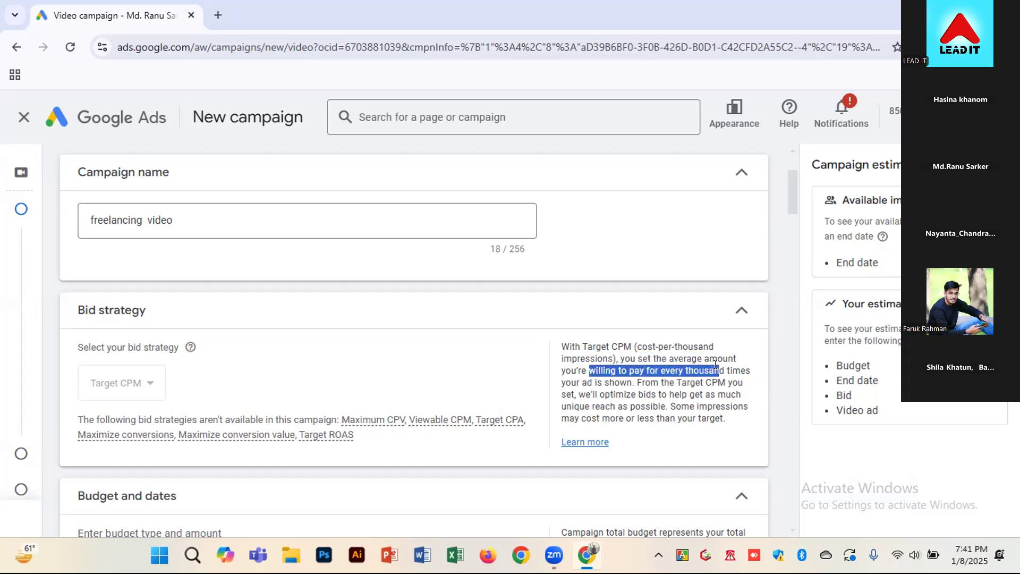
drag(572, 383, 634, 378)
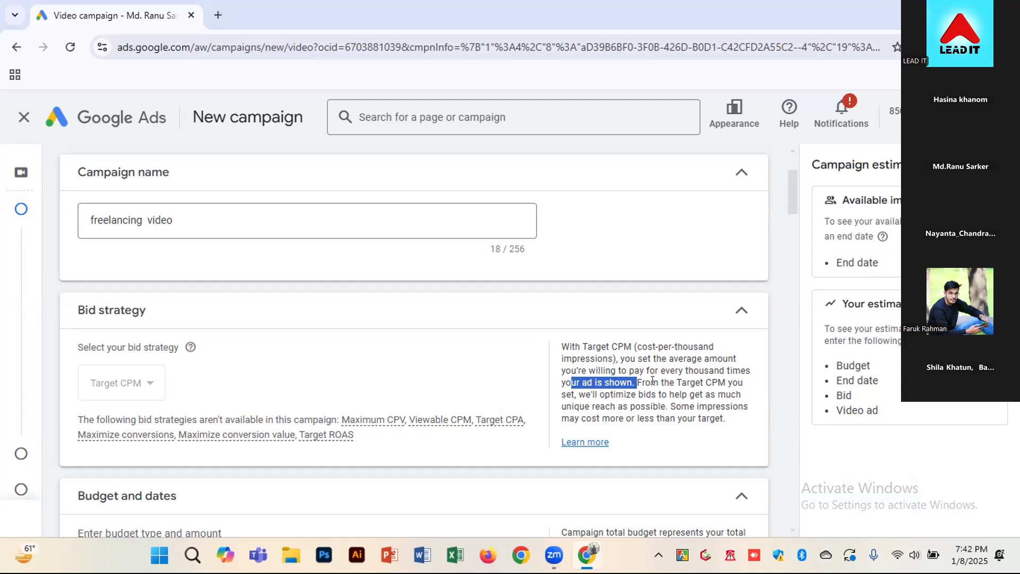
click(672, 384)
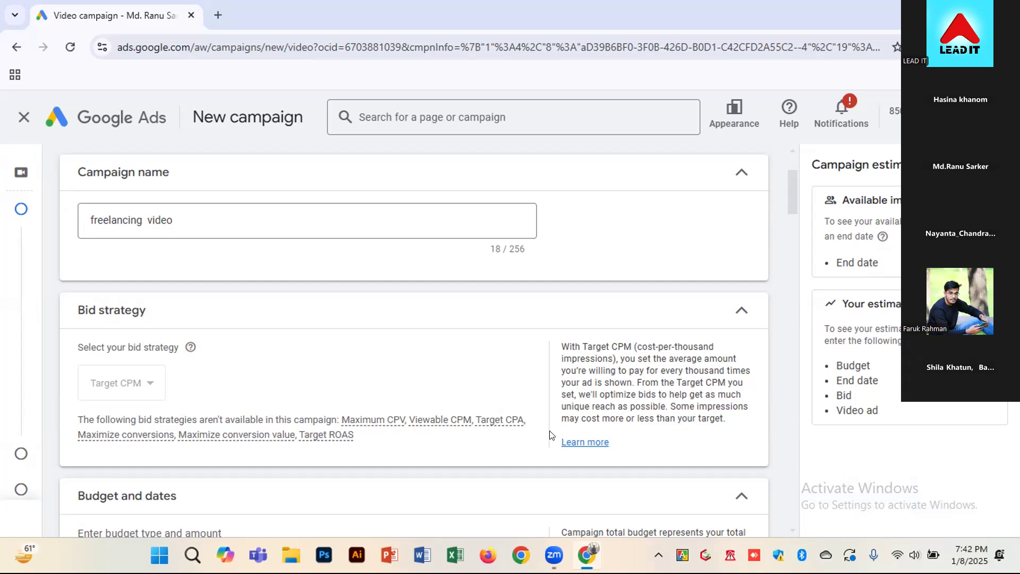
drag(581, 418, 710, 418)
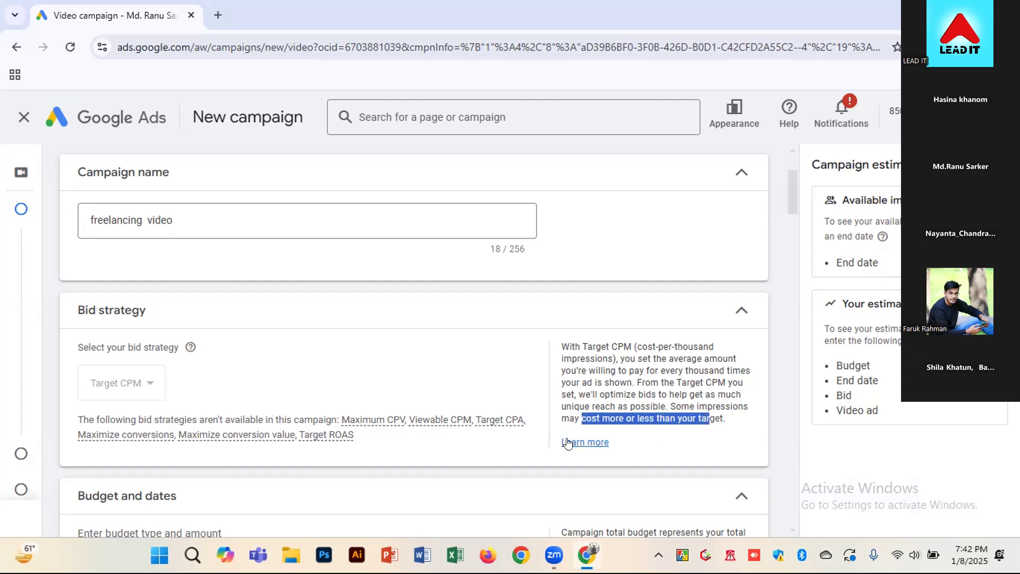
Set the campaign's budget type to Daily with an amount of $20
scroll(730, 426, down, 1)
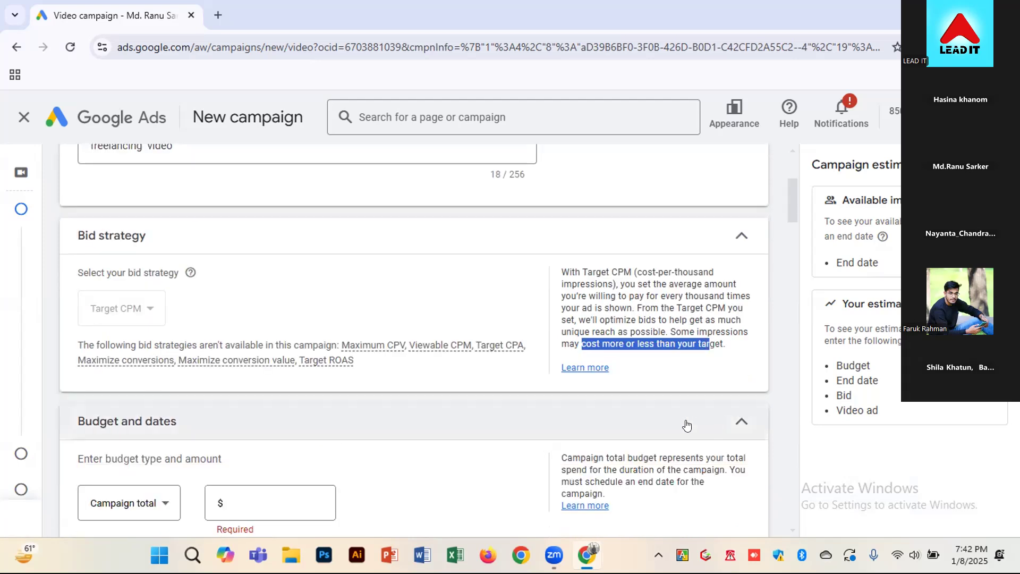
scroll(558, 357, down, 1)
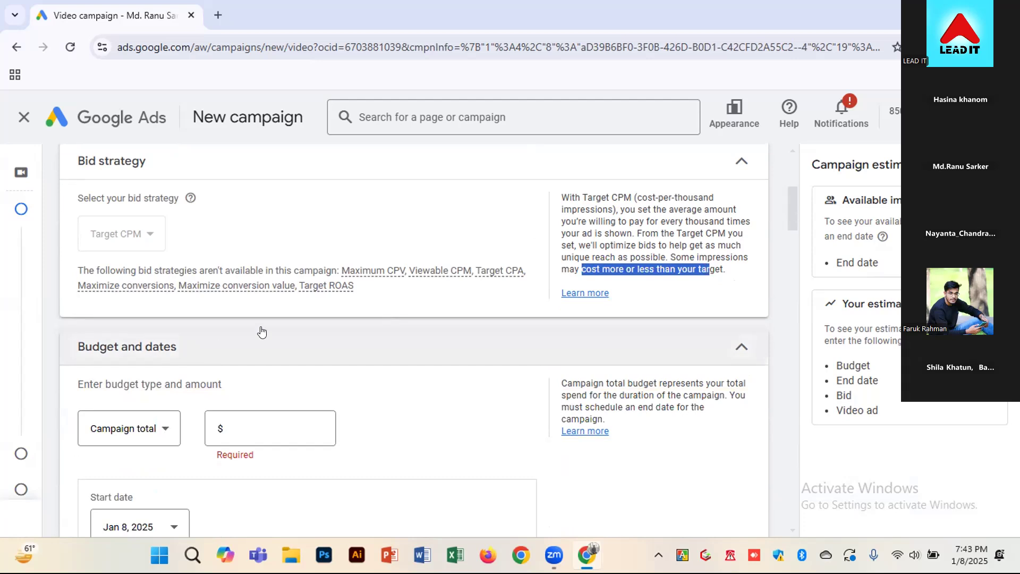
scroll(301, 318, down, 1)
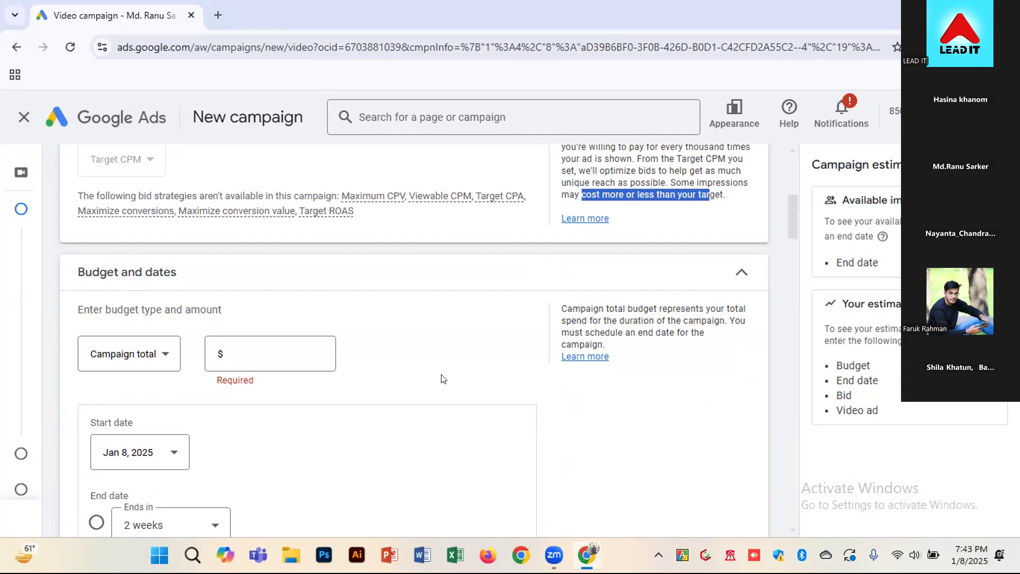
click(171, 346)
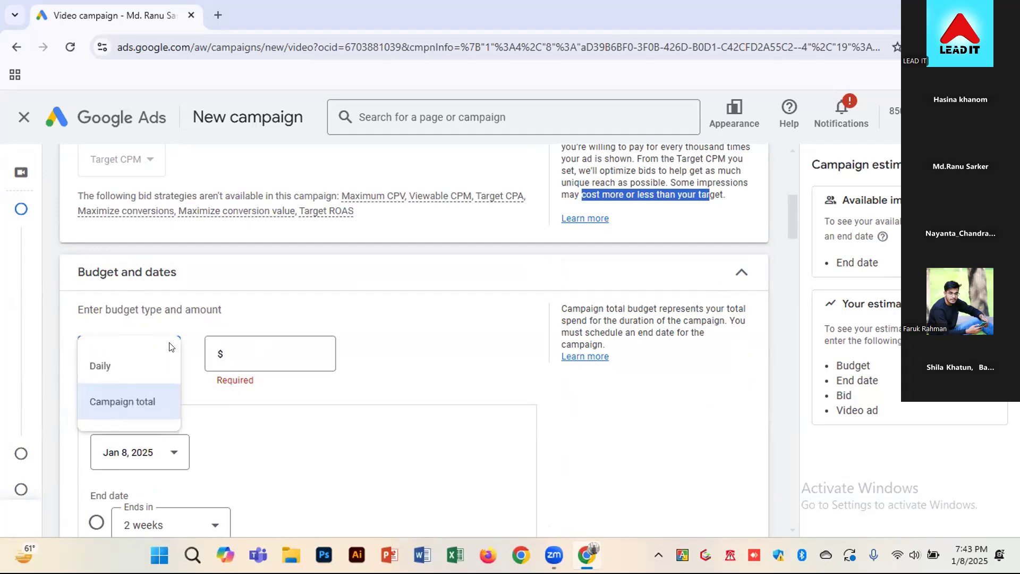
click(104, 369)
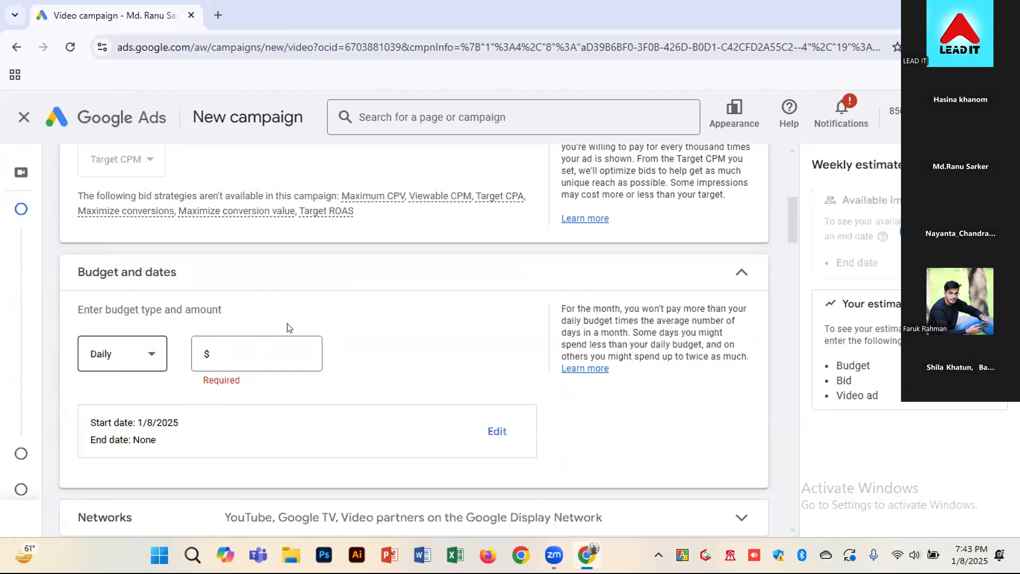
click(250, 353)
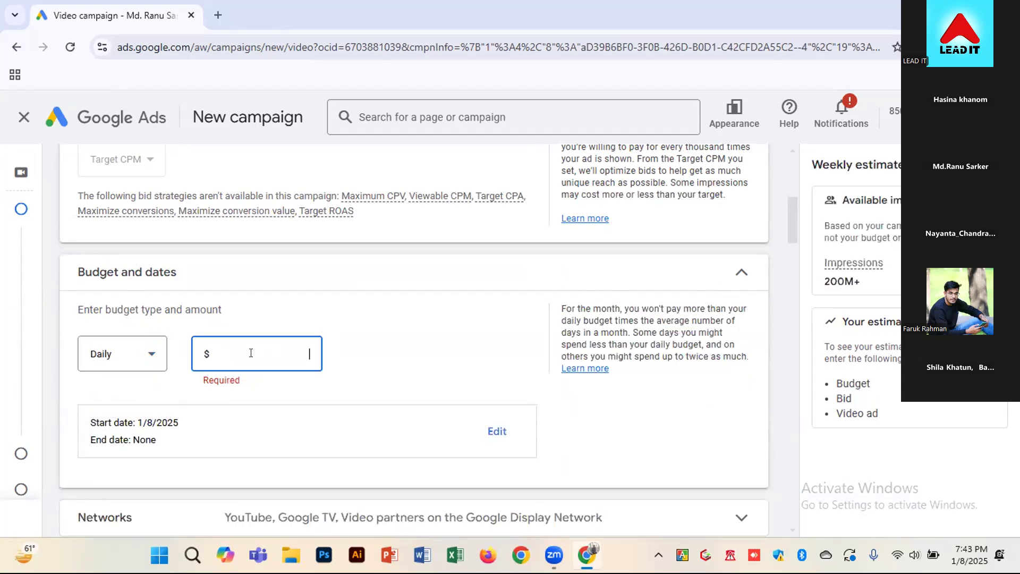
text(20)
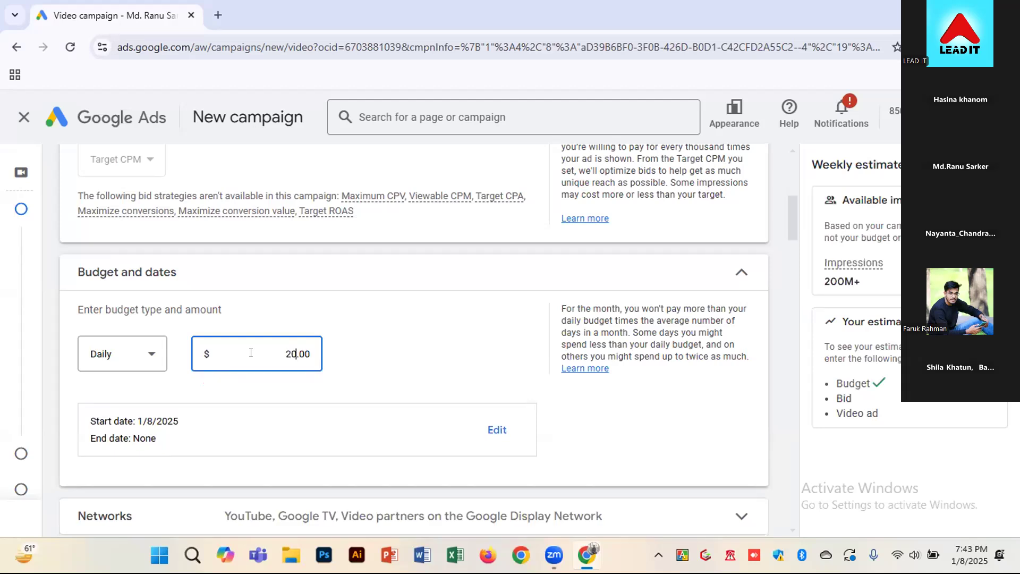
Change the budget type to Campaign total and set the amount to $100
click(129, 354)
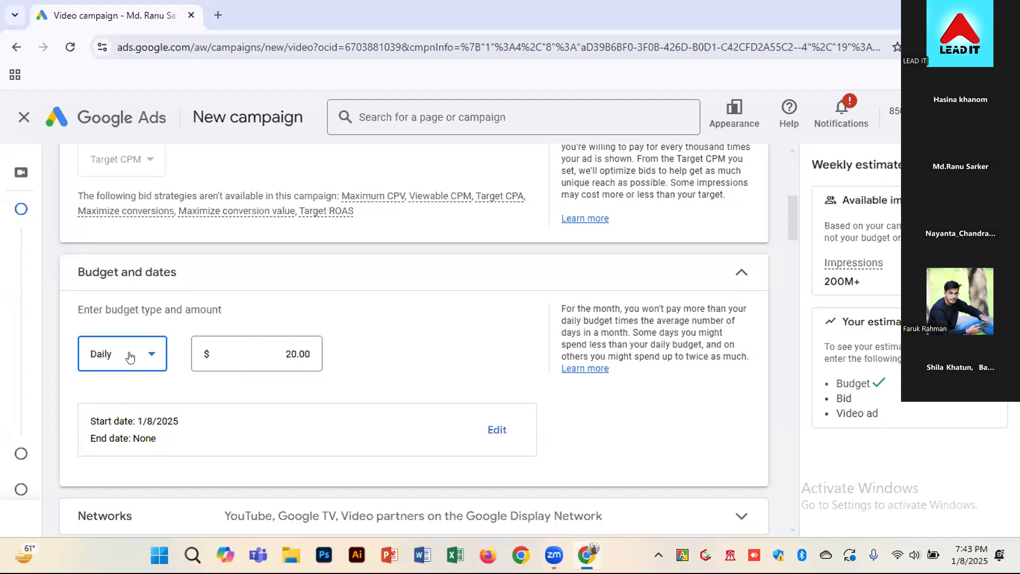
click(120, 402)
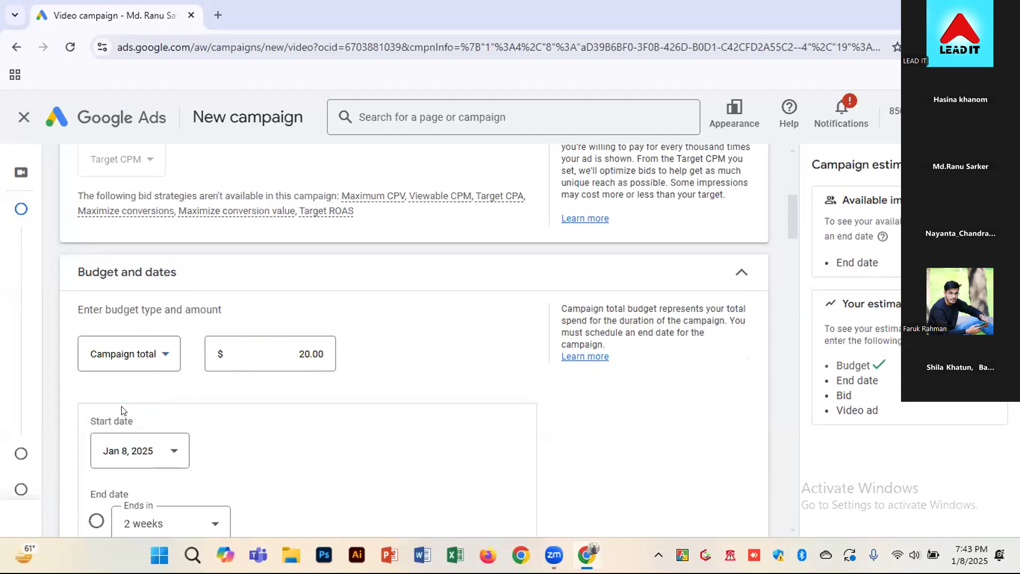
click(282, 345)
double_click(281, 345)
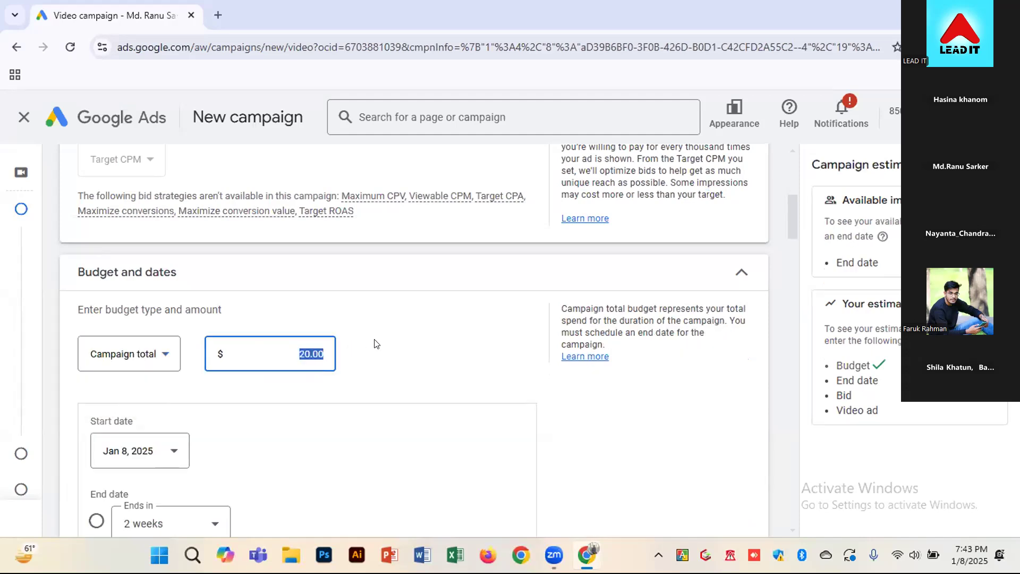
text(100)
Set the campaign's end date to 2 weeks after its start
scroll(526, 296, down, 1)
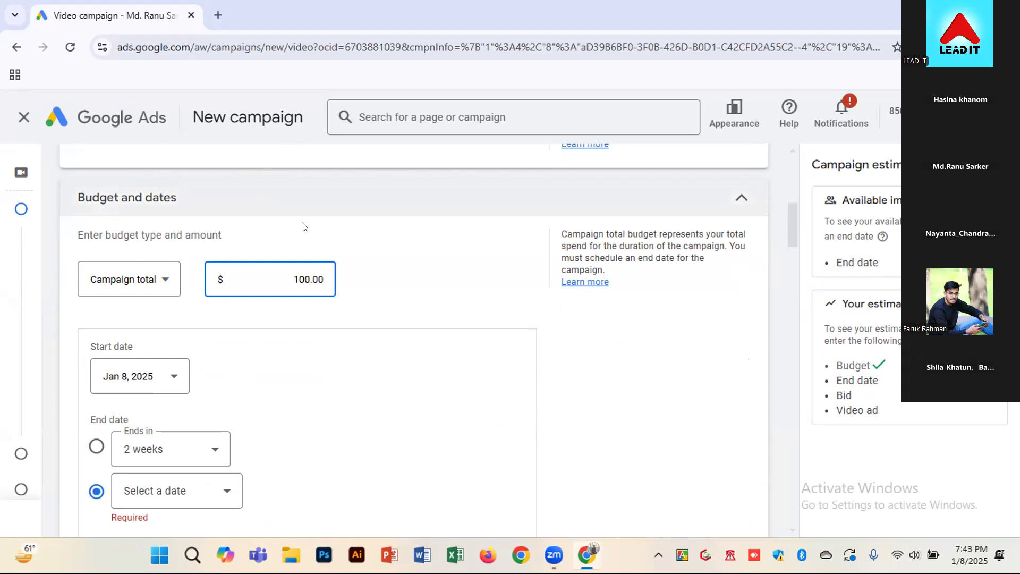
scroll(394, 375, down, 1)
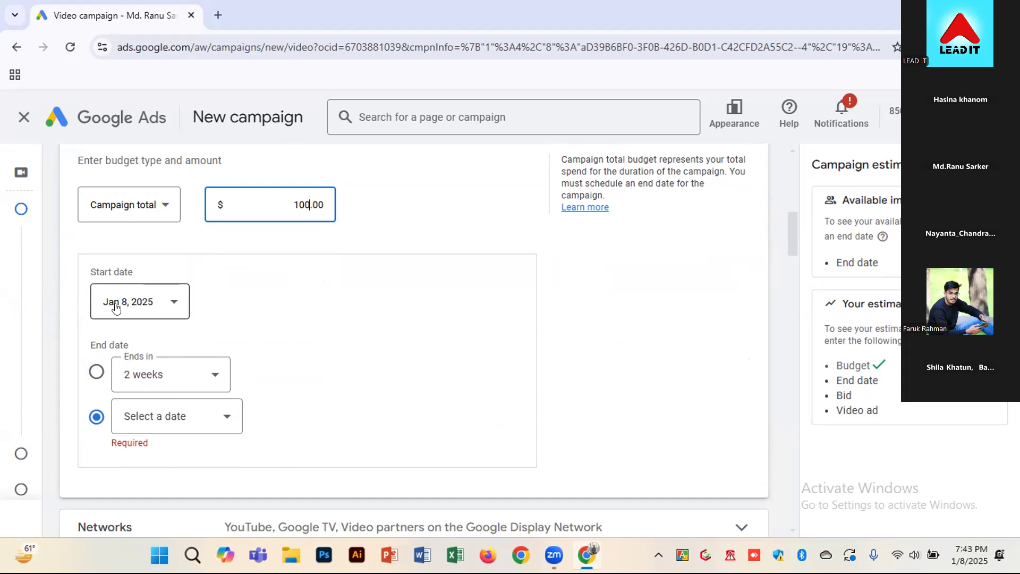
click(211, 363)
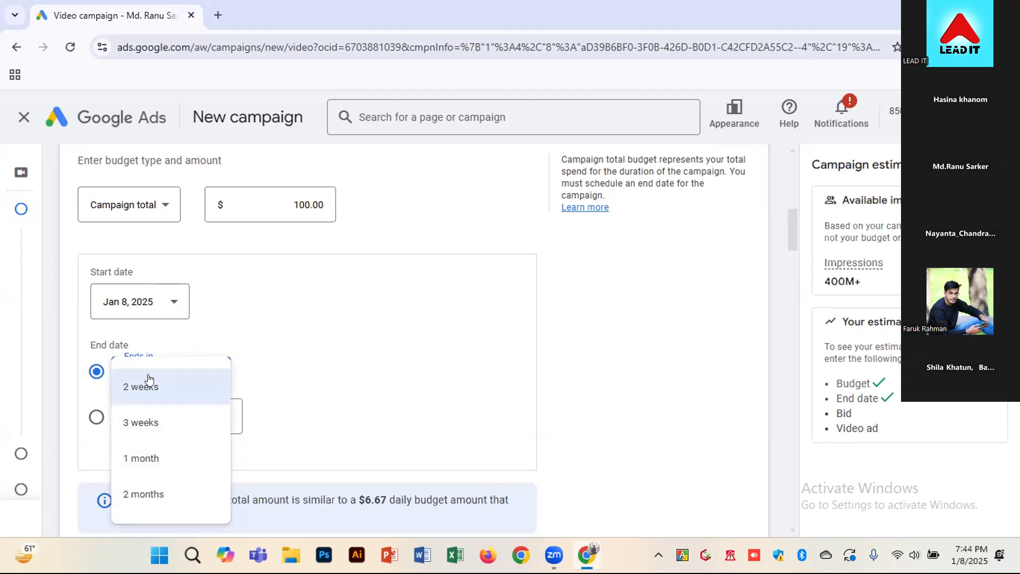
click(257, 380)
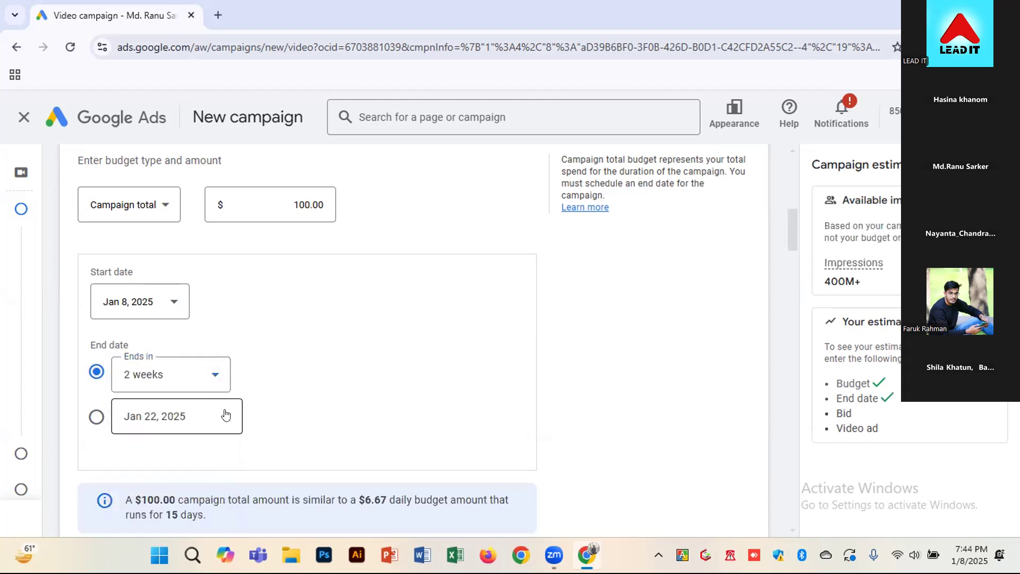
Set the campaign's end date to Jan 18, 2025 and check the available impressions estimate
click(210, 418)
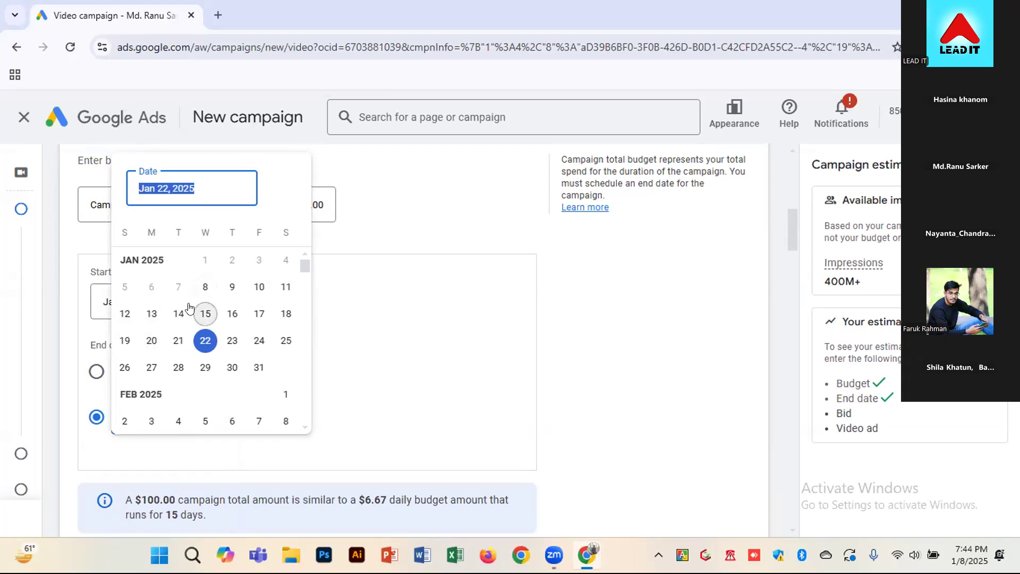
click(284, 312)
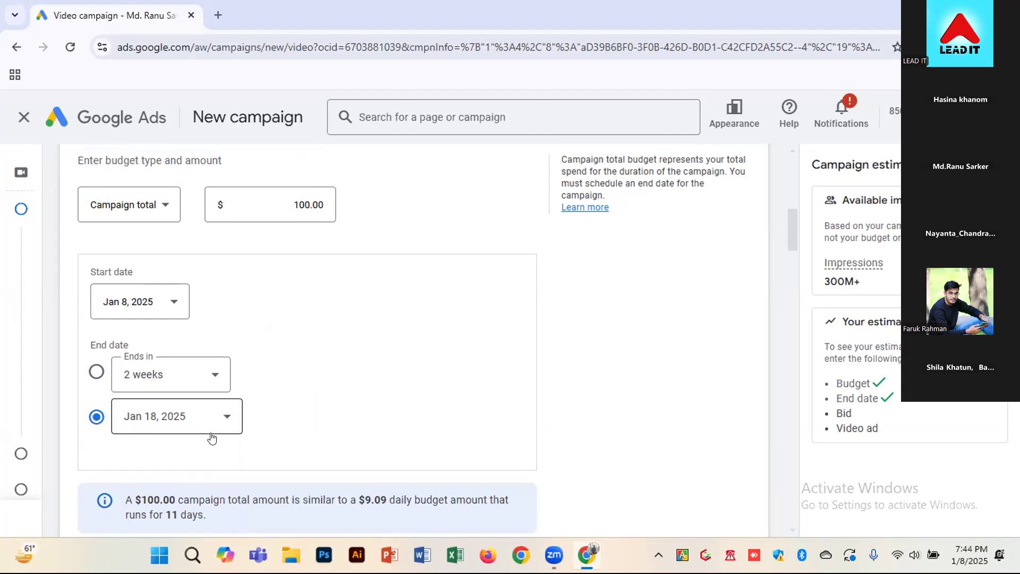
drag(867, 281, 822, 280)
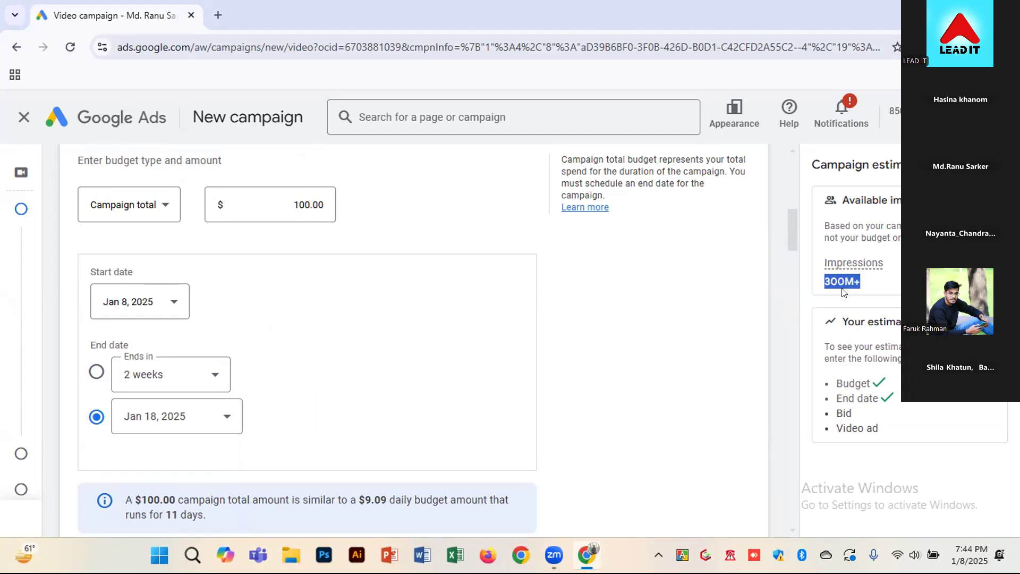
click(617, 399)
Expand the campaign's Networks settings, review the YouTube and Google TV options, and collapse the section again
scroll(627, 368, down, 1)
scroll(627, 368, down, 1)
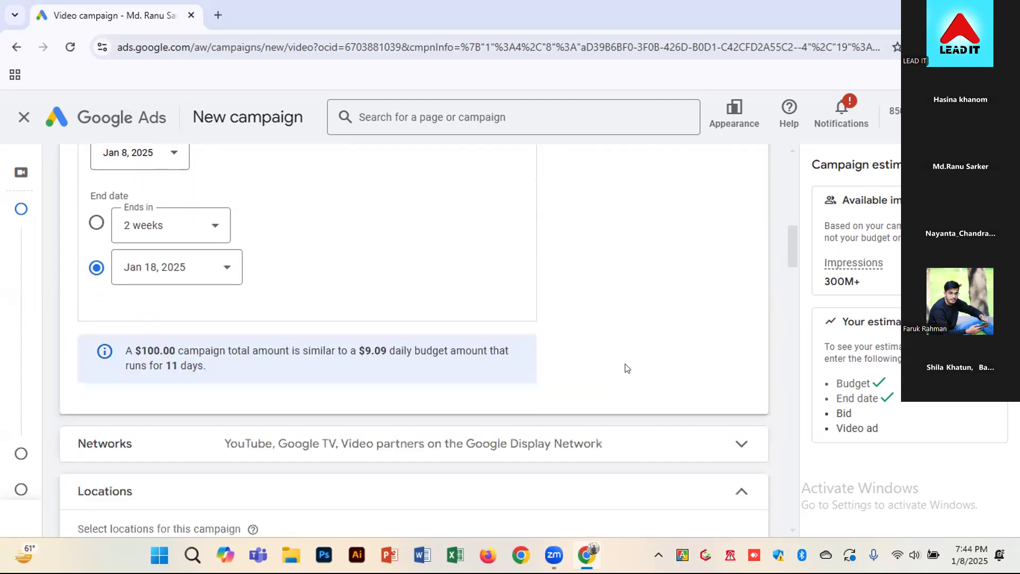
scroll(627, 368, down, 1)
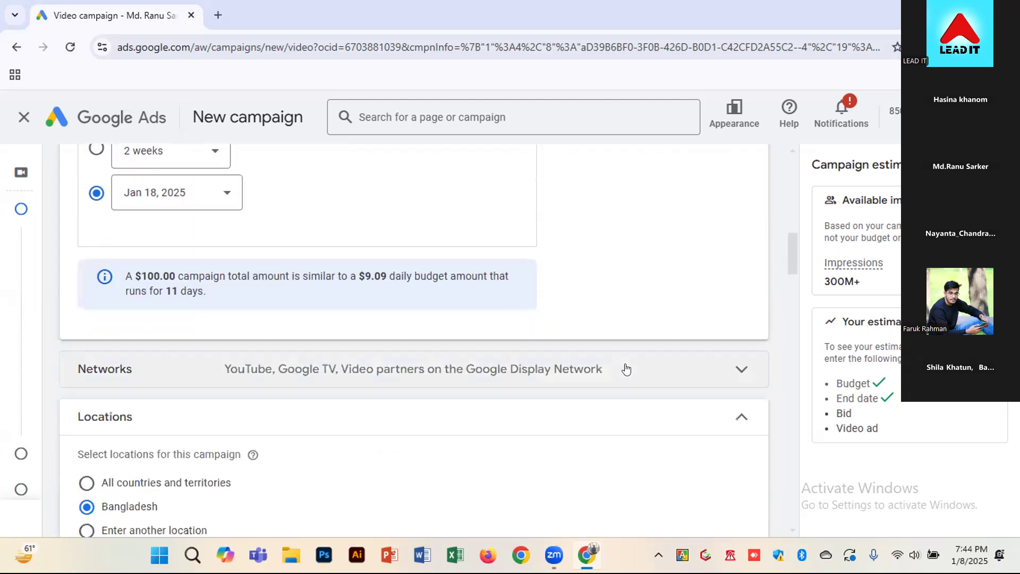
click(743, 369)
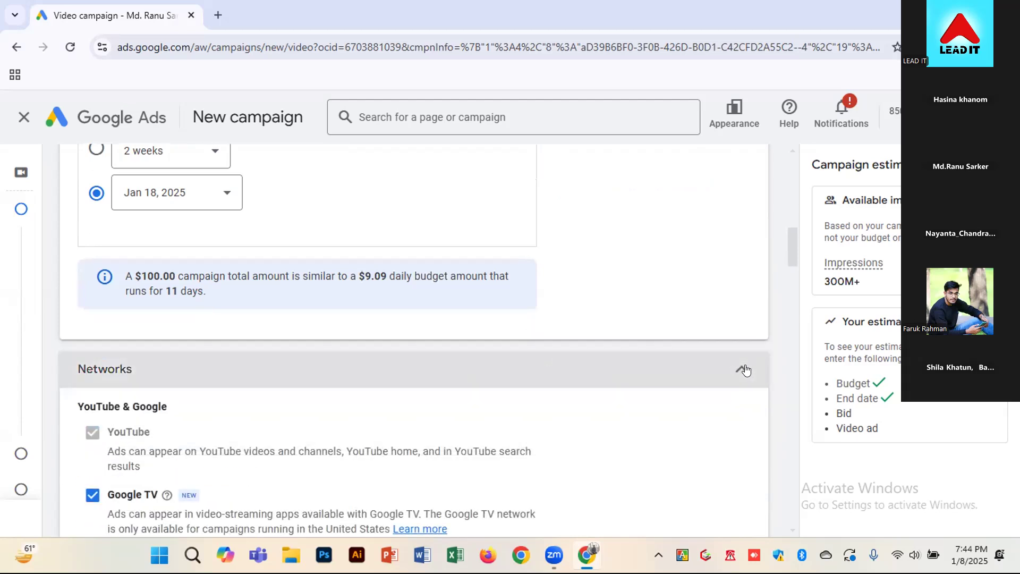
click(742, 369)
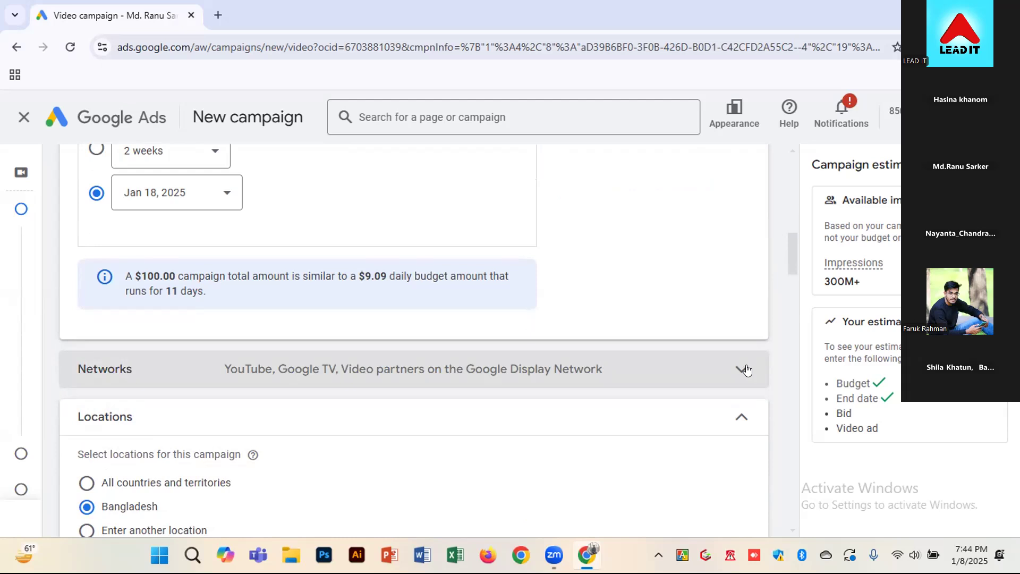
Target another location instead of the whole of Bangladesh by adding Rangpur city, Rangpur Division, through the advanced location search, and save it
scroll(392, 314, down, 1)
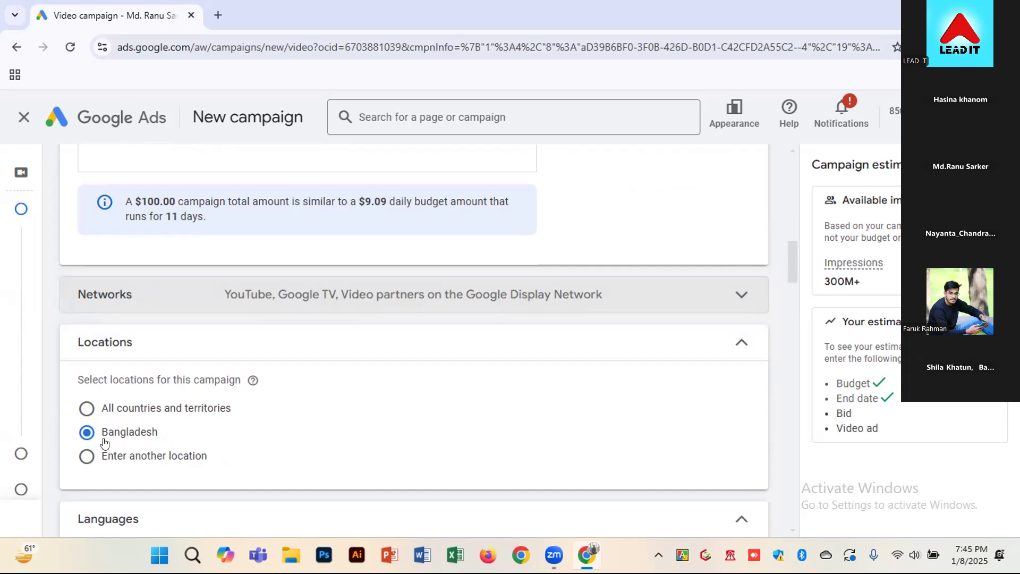
click(130, 466)
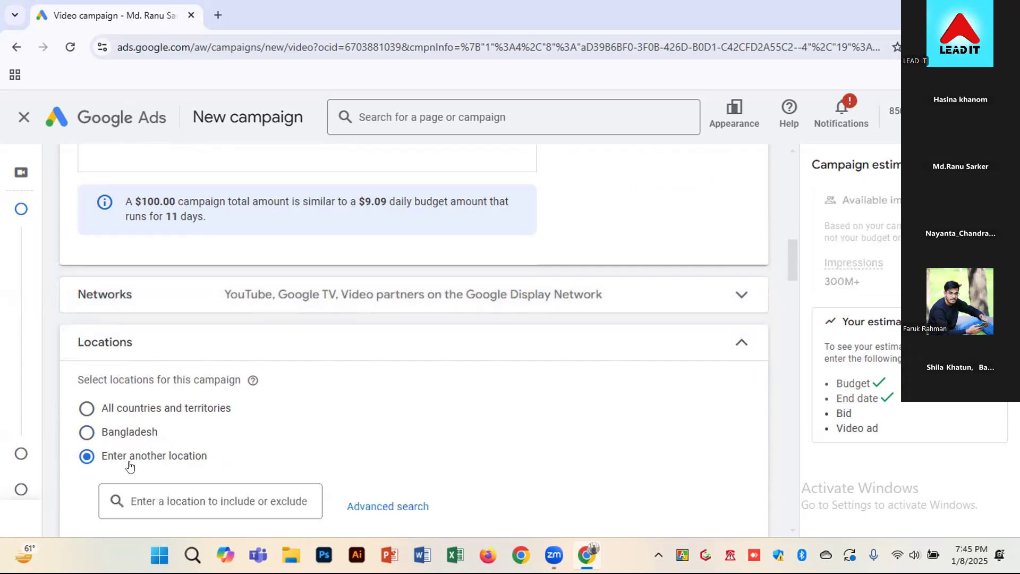
click(276, 497)
scroll(260, 497, down, 1)
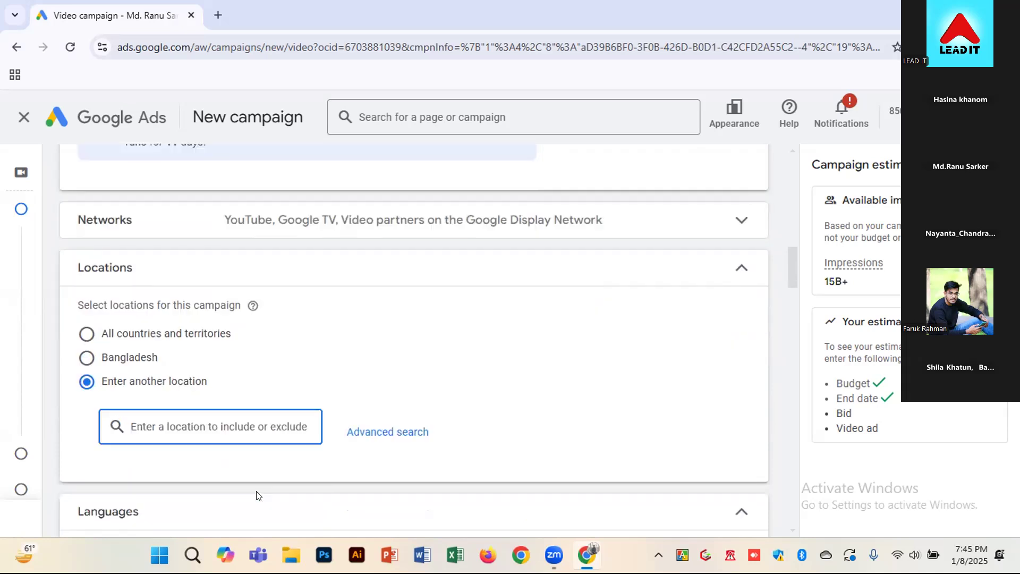
click(364, 439)
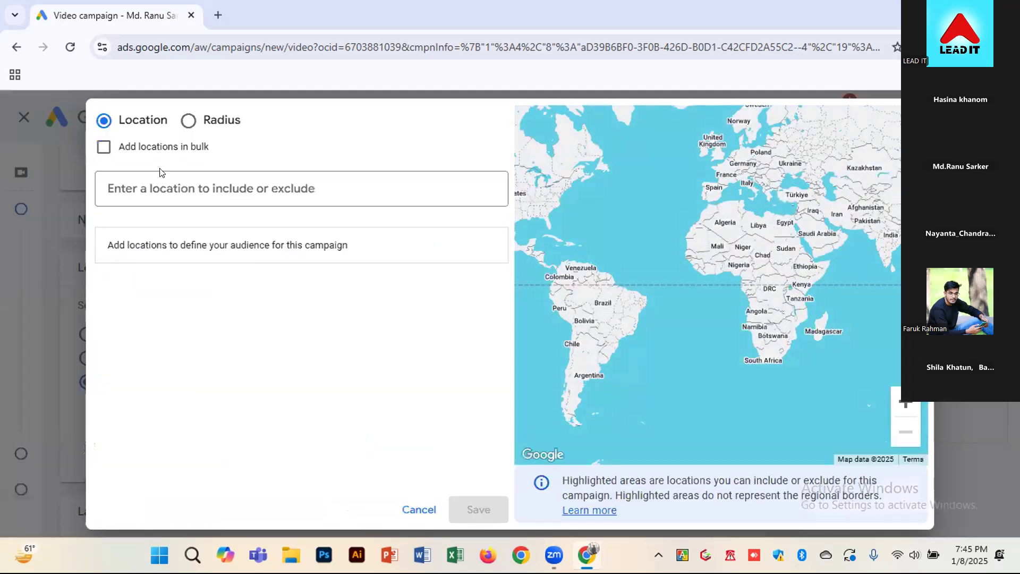
click(148, 183)
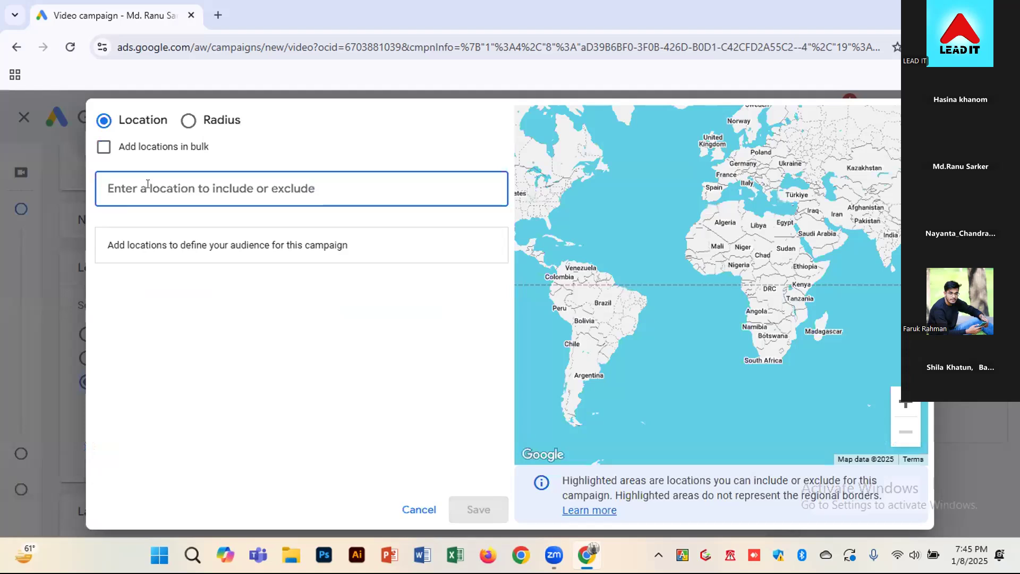
text(rongpur)
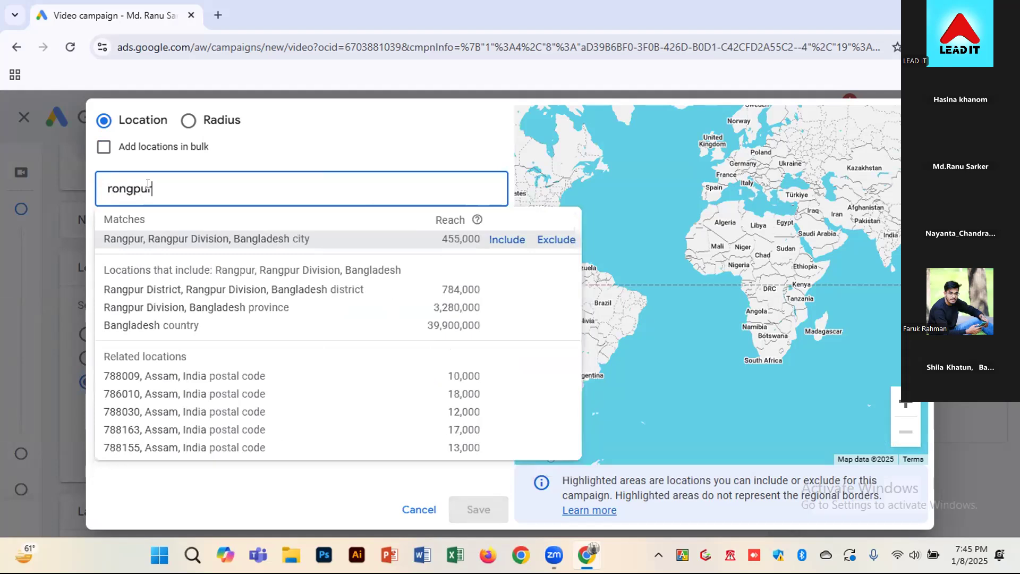
click(205, 235)
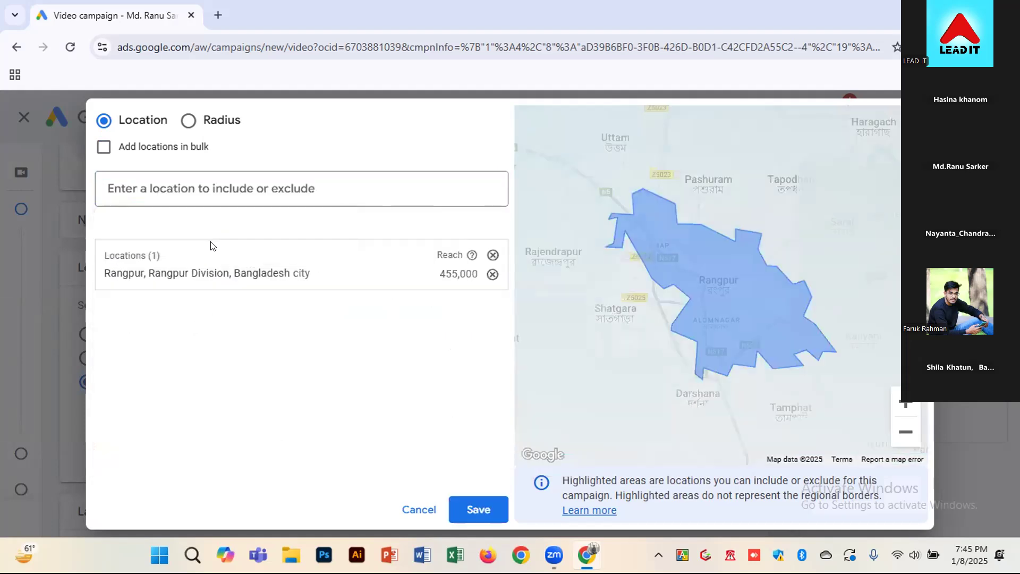
click(469, 510)
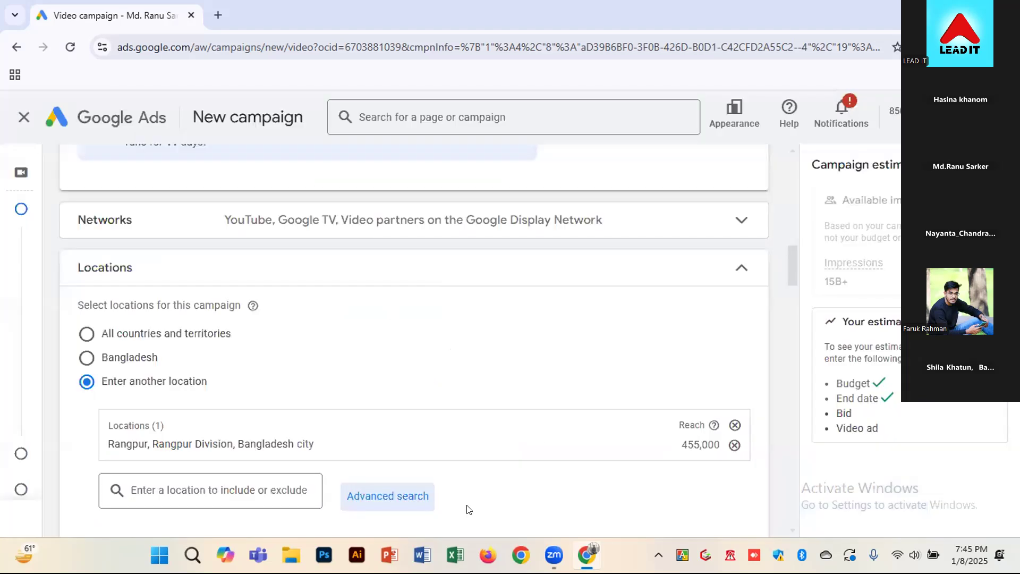
Add Bengali to the languages the campaign's customers speak
scroll(783, 401, down, 6)
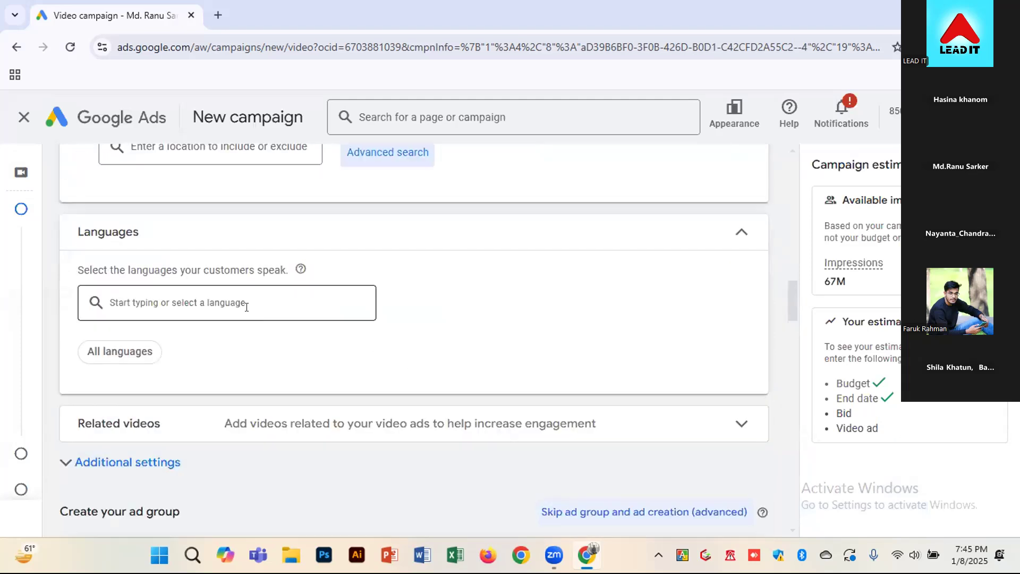
click(234, 300)
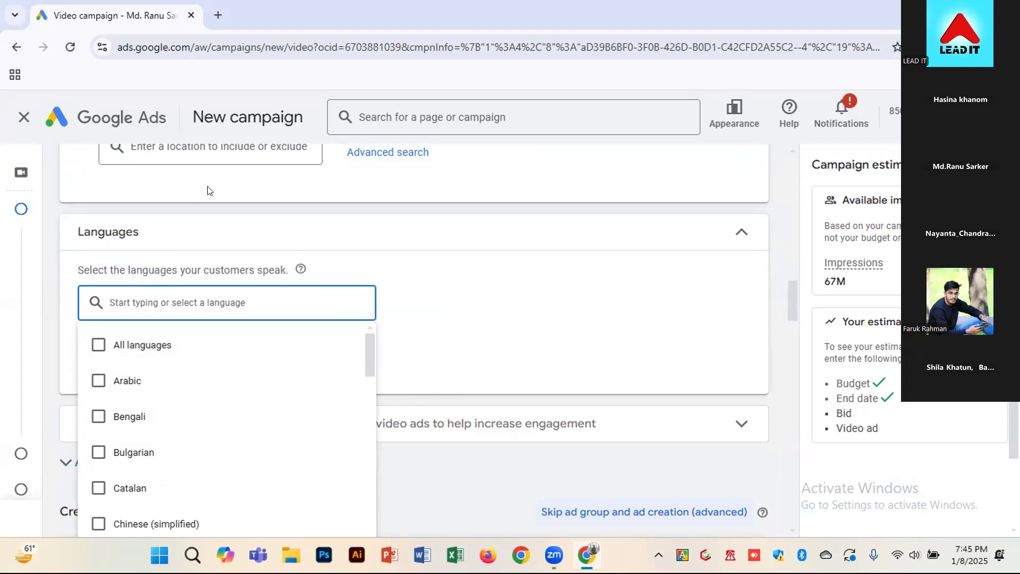
click(142, 415)
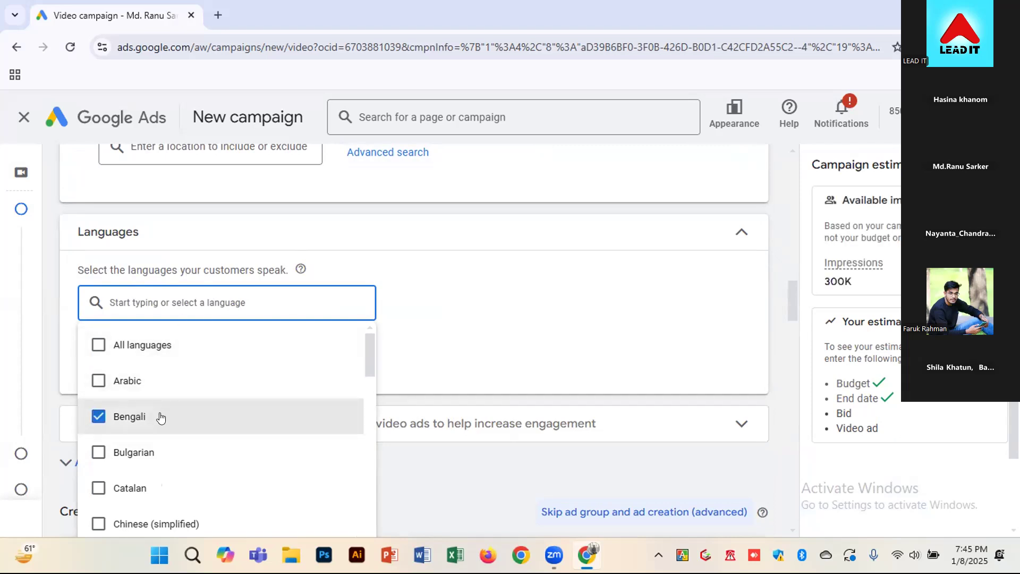
Add English as a second campaign language and clear the leftover language search text
click(170, 295)
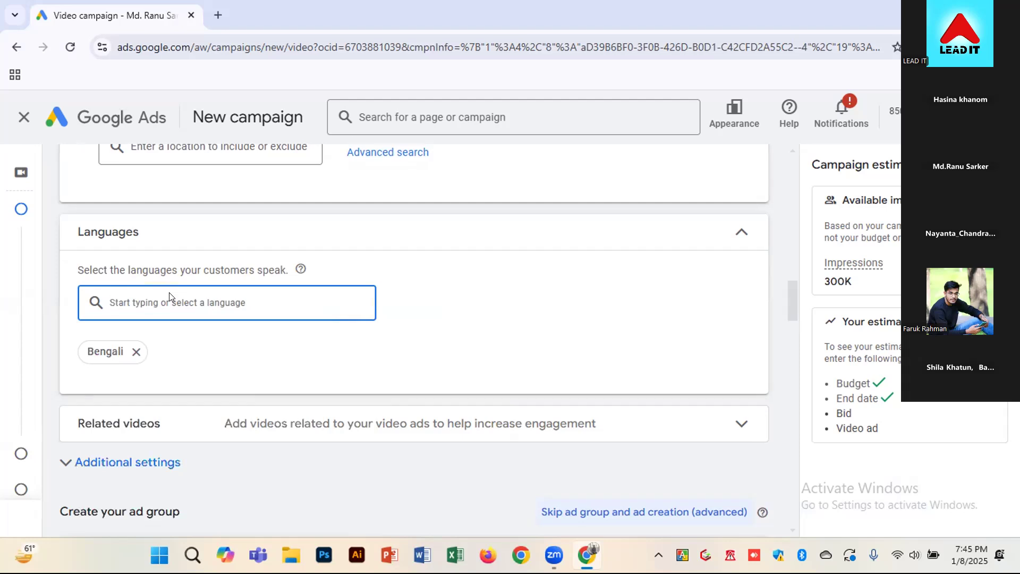
key(Caps_Lock)
text(ENGL)
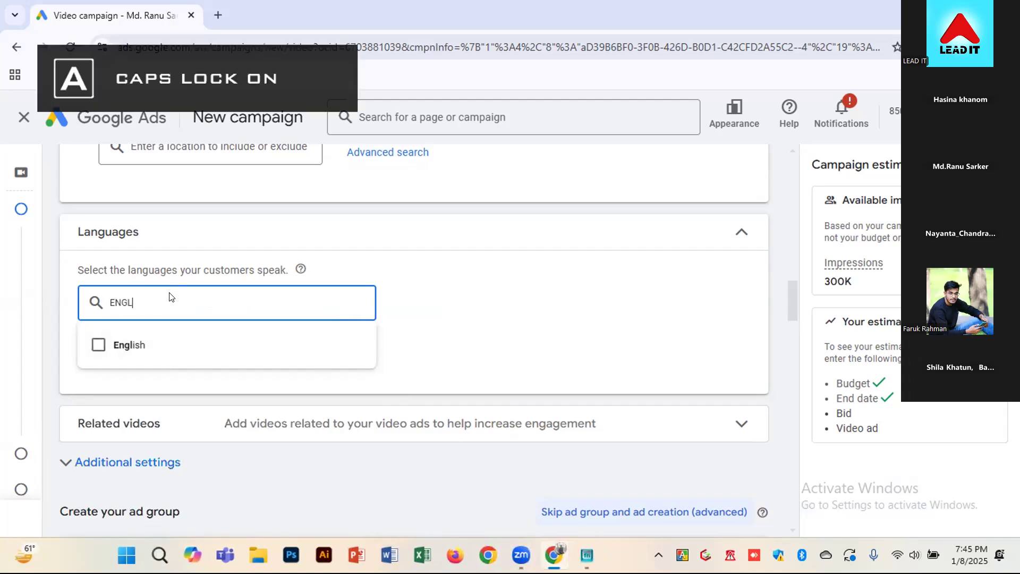
click(149, 344)
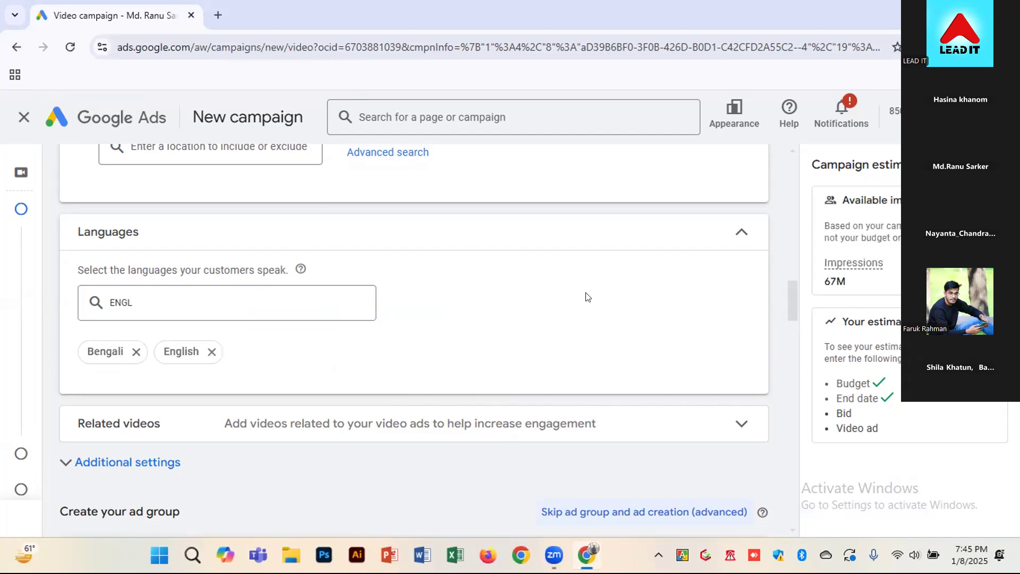
click(275, 295)
double_click(123, 300)
key(BackSpace)
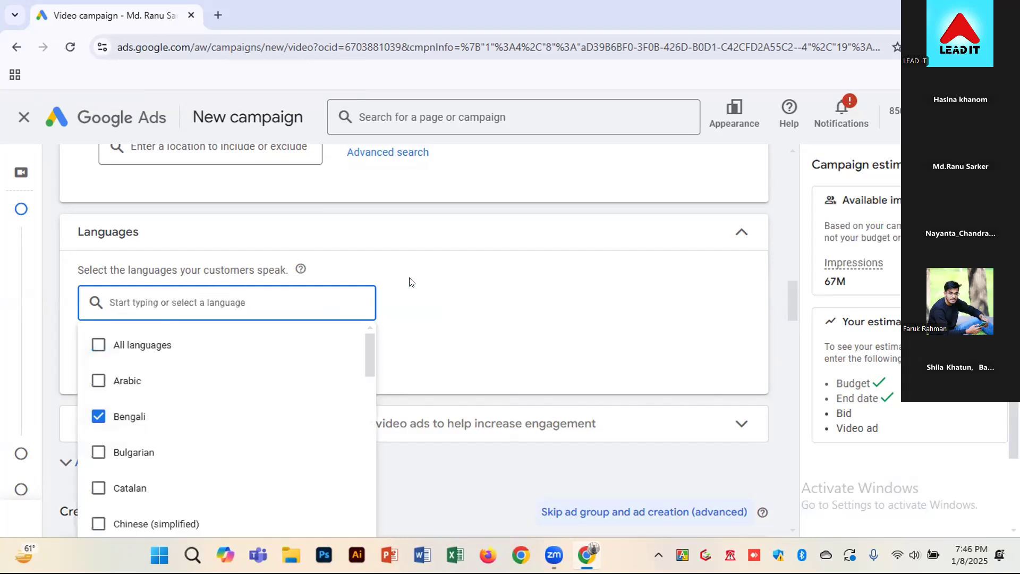
click(453, 282)
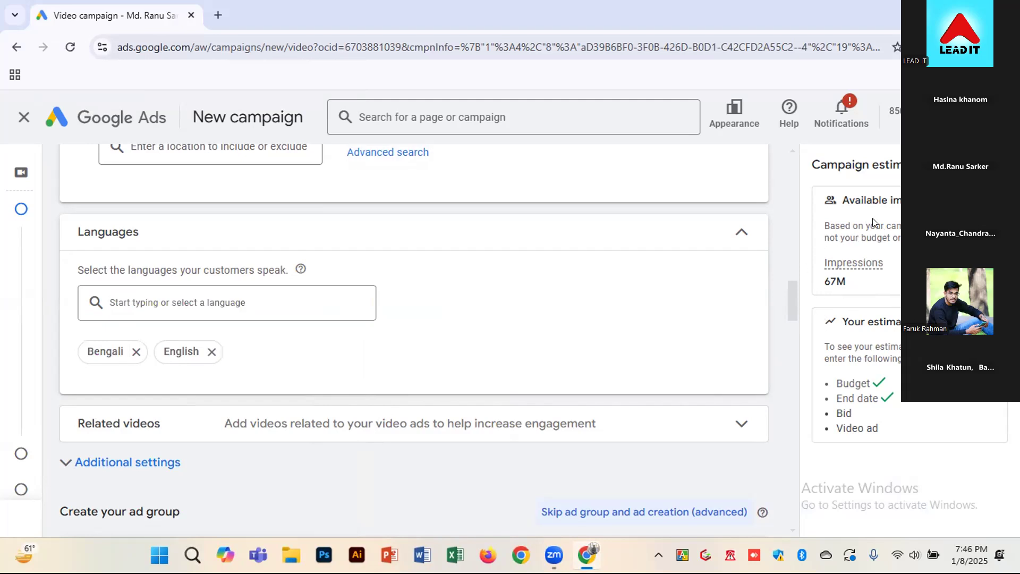
Expand the Related videos section and open the dialog for adding videos related to the ad
scroll(239, 351, down, 1)
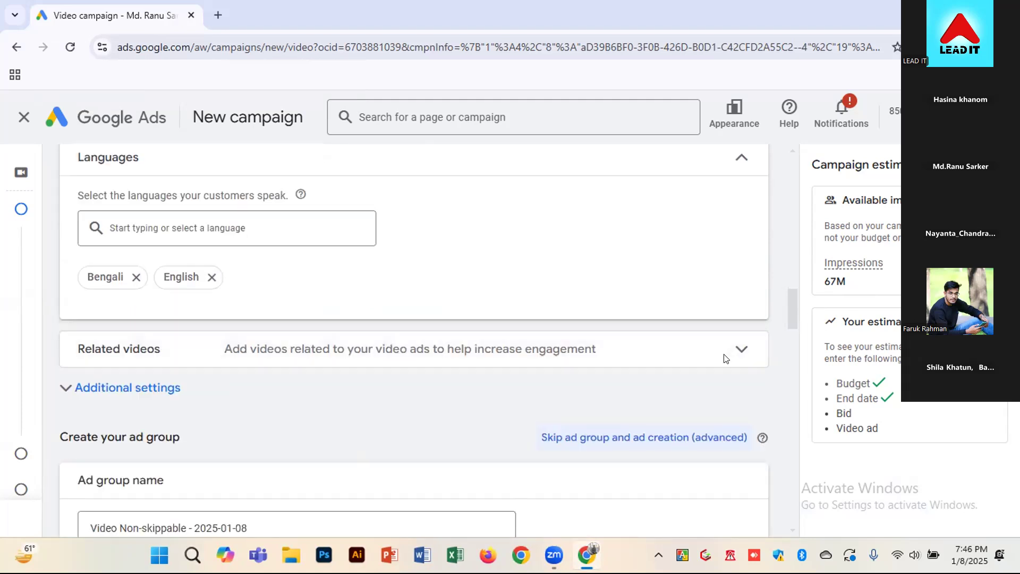
click(741, 350)
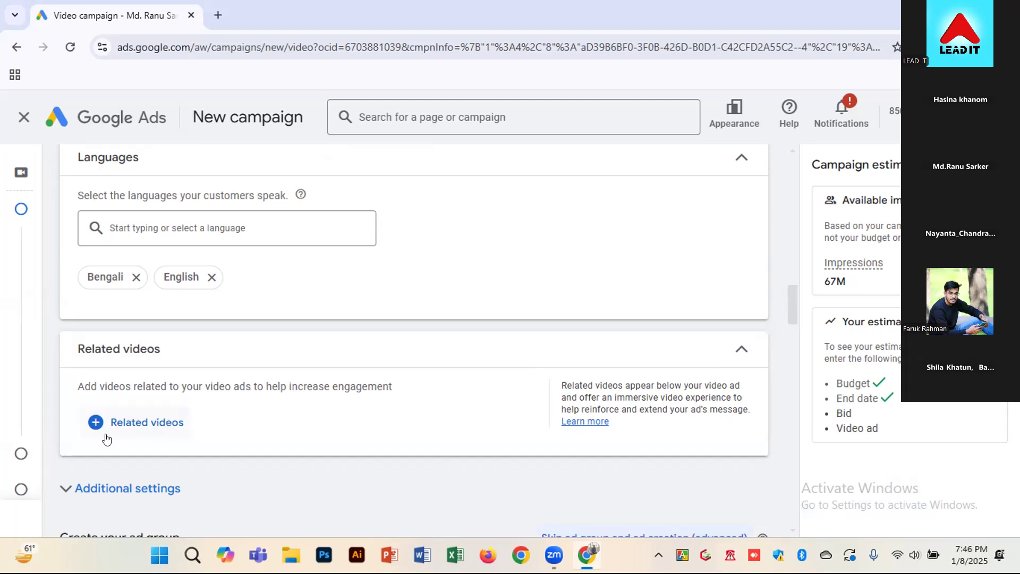
click(113, 417)
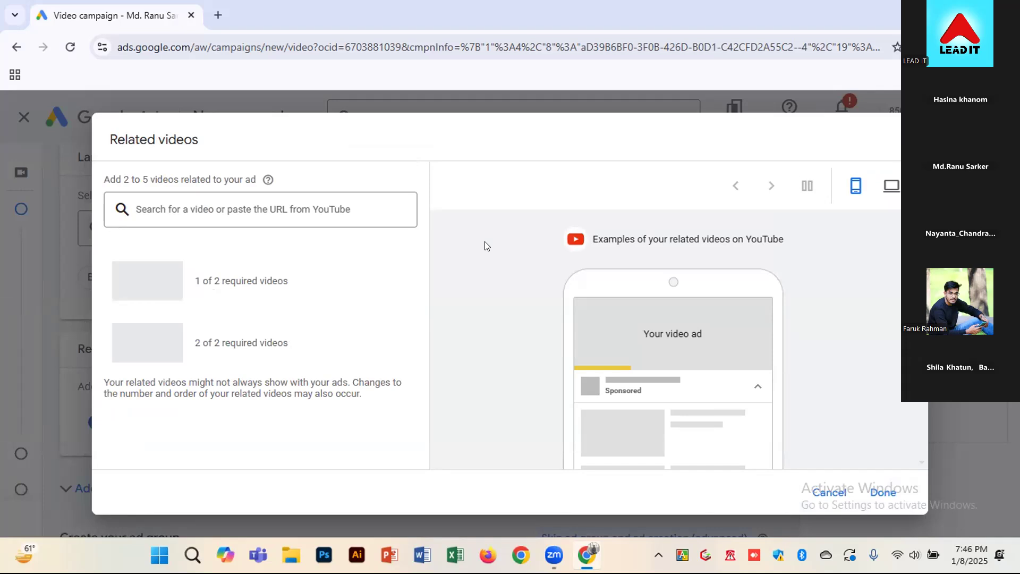
Open YouTube in a new browser tab and search it for LEADIT
click(218, 14)
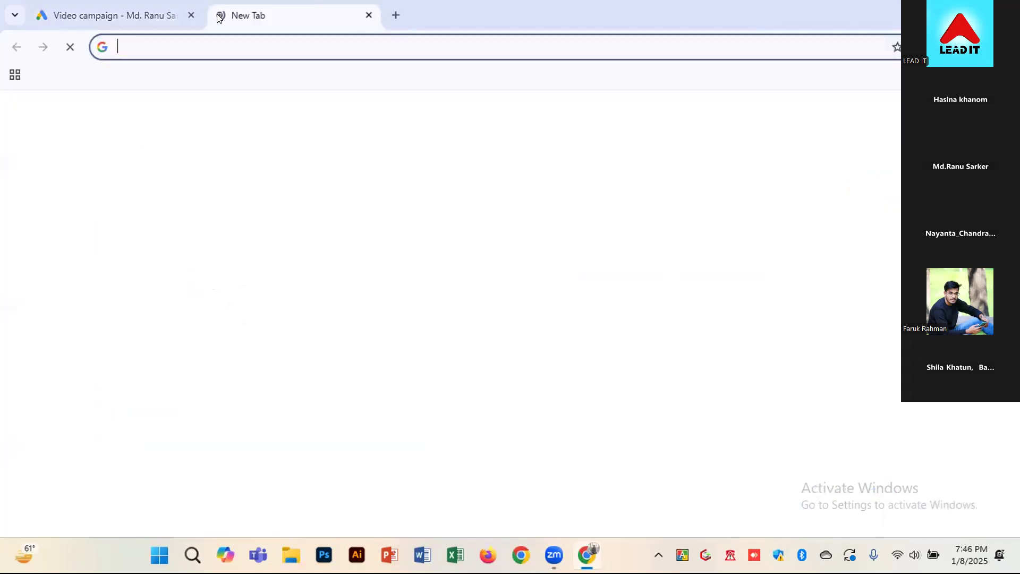
click(231, 45)
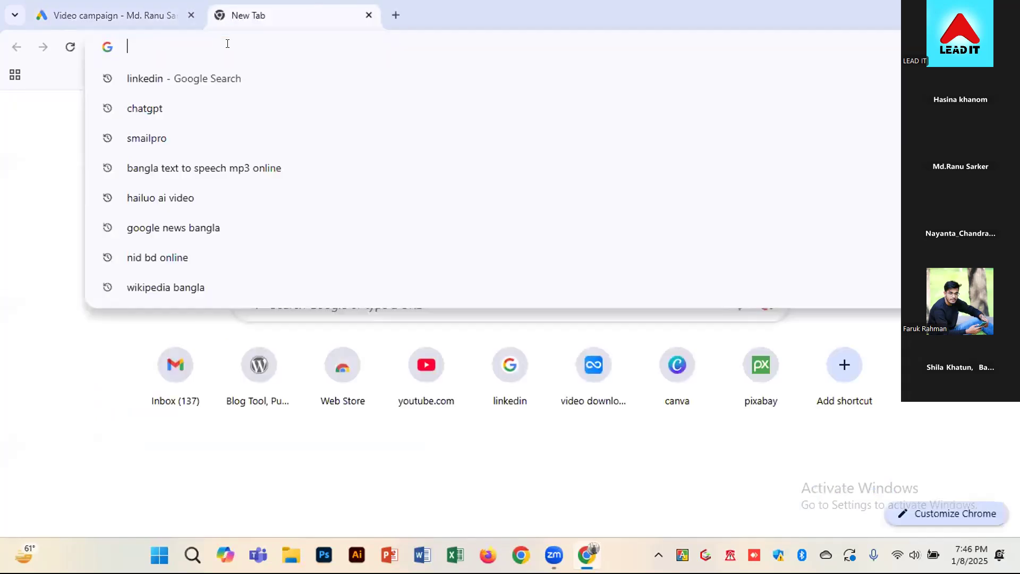
click(435, 389)
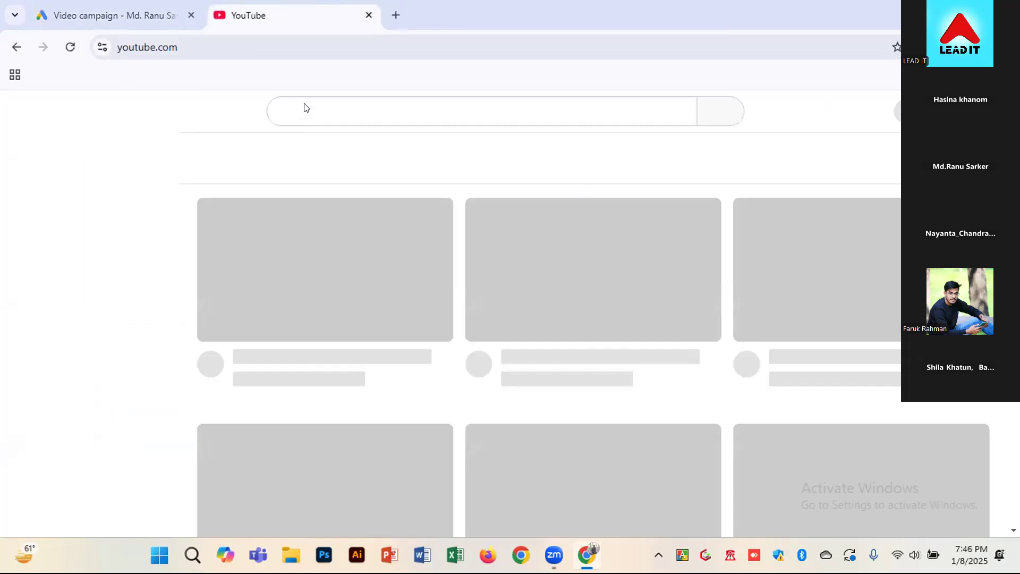
click(305, 104)
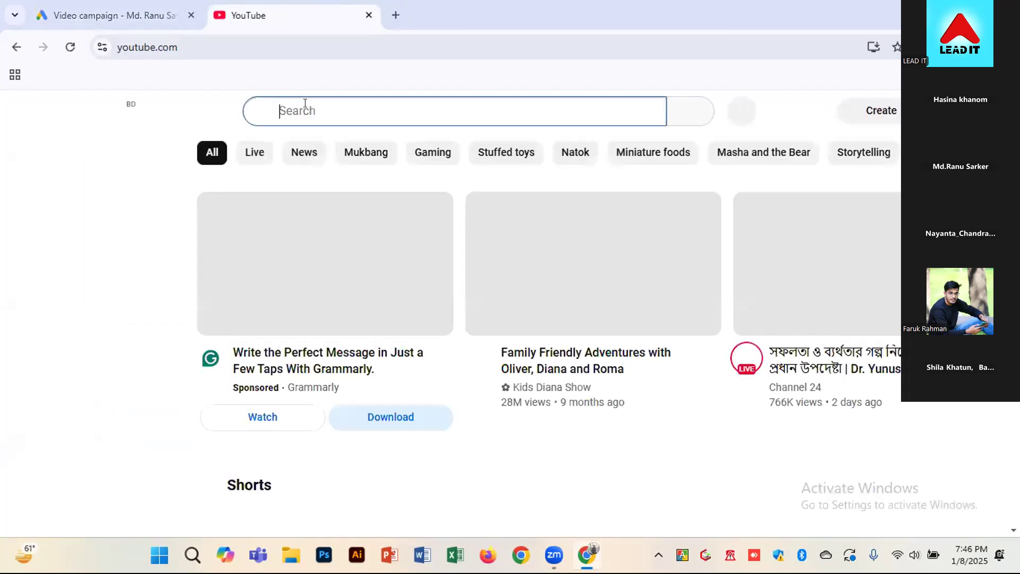
text(LEAD)
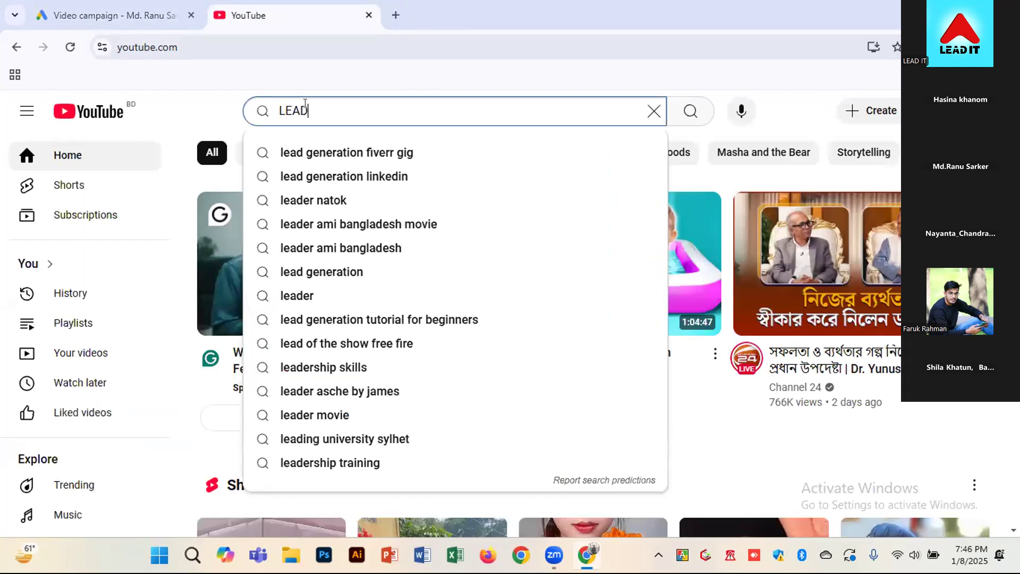
text(IT)
key(Return)
key(Caps_Lock)
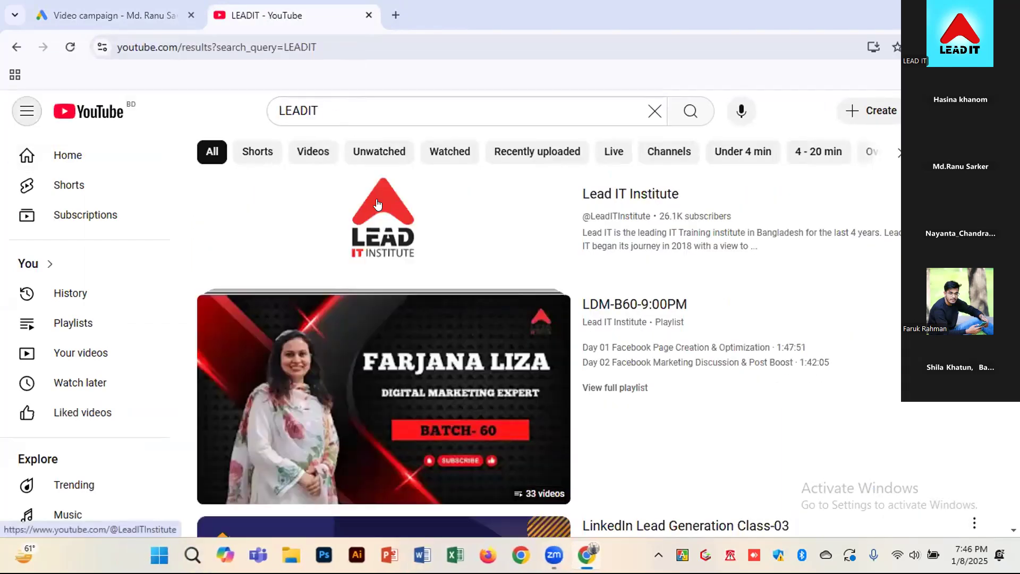
Open the Lead IT Institute channel and browse its uploaded videos for ones to relate to the ad
click(376, 200)
key(Caps_Lock)
key(Caps_Lock)
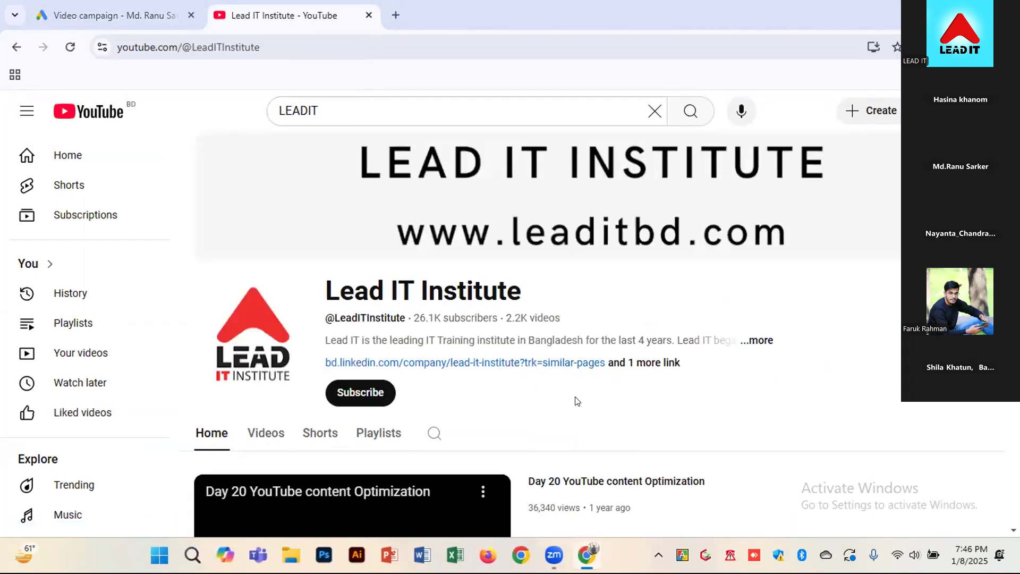
scroll(574, 400, down, 1)
click(260, 357)
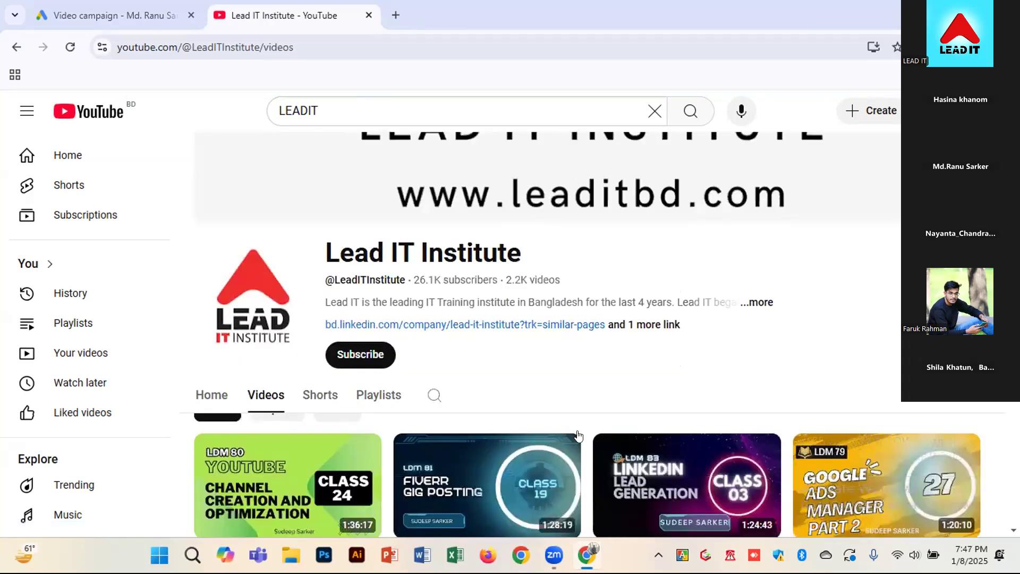
scroll(364, 466, down, 4)
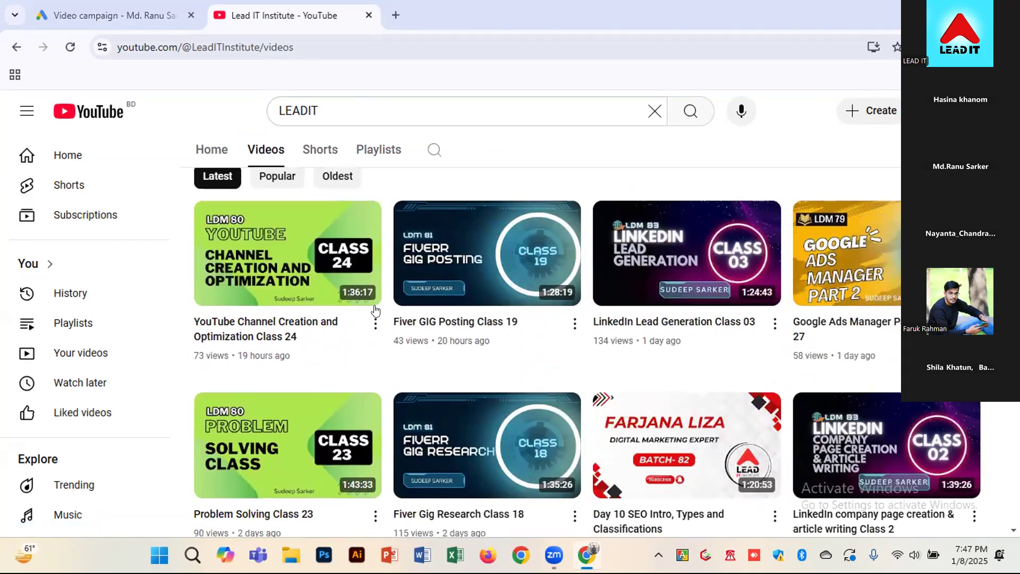
Copy the share link of the video Day 10 SEO Intro, Types and Classifications
click(374, 325)
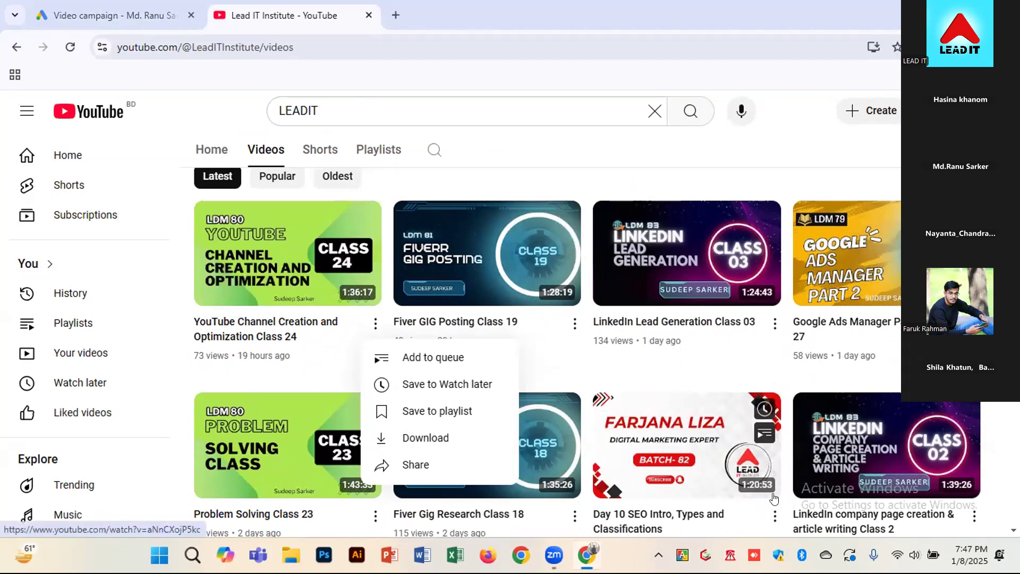
click(774, 514)
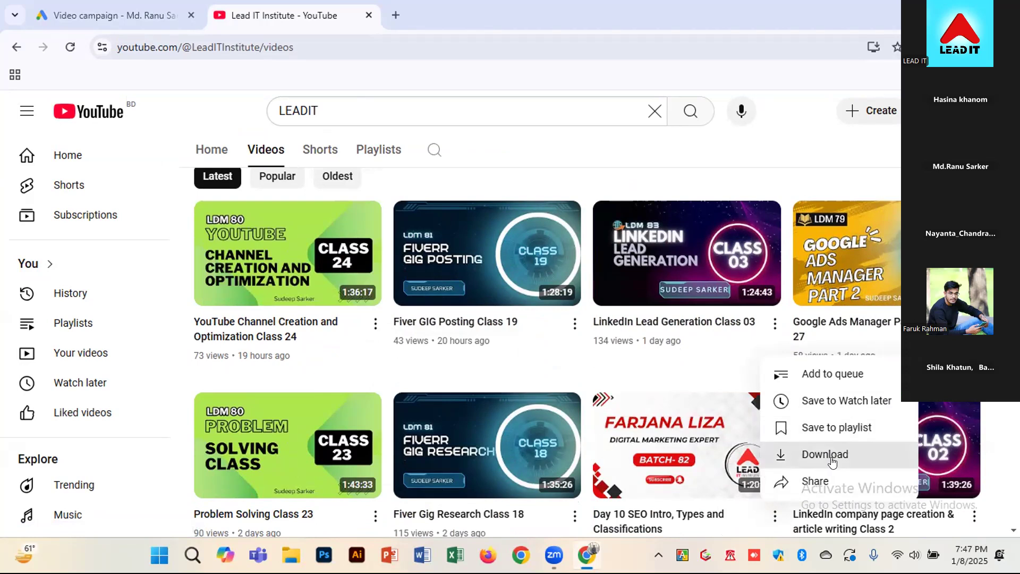
click(819, 480)
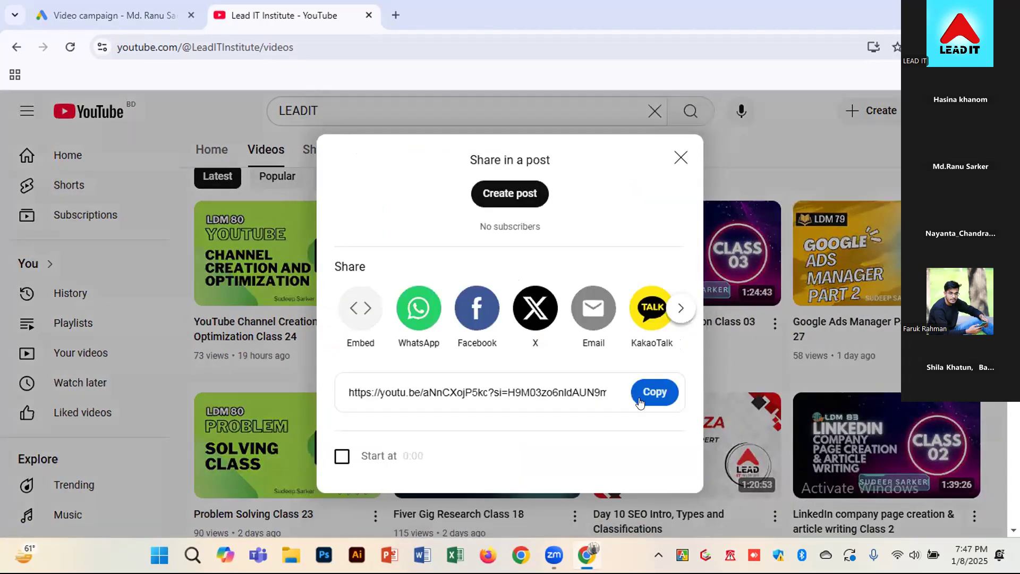
click(652, 392)
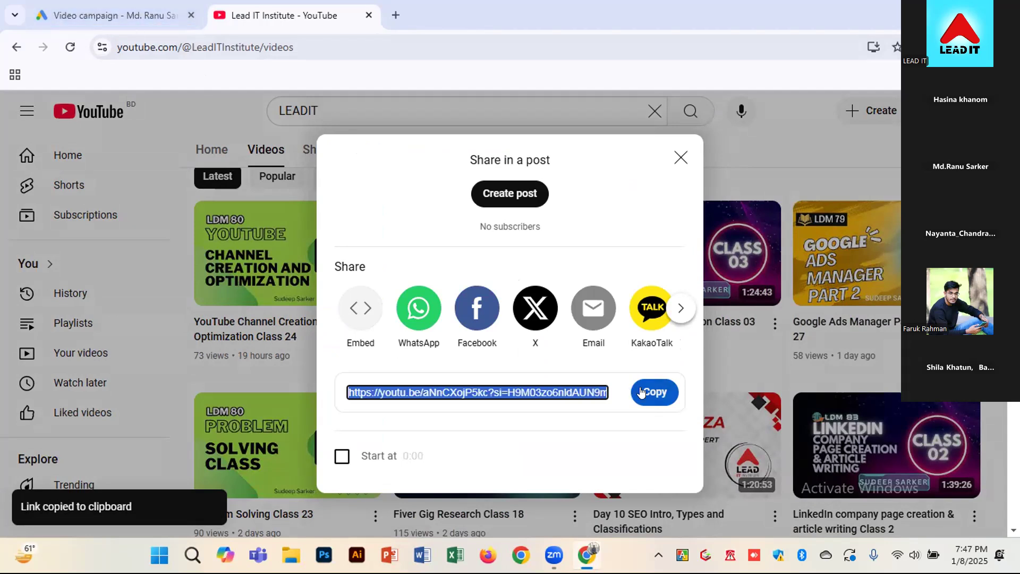
Return to the Google Ads campaign and add the copied Day 10 SEO Intro link as the first related video
click(115, 19)
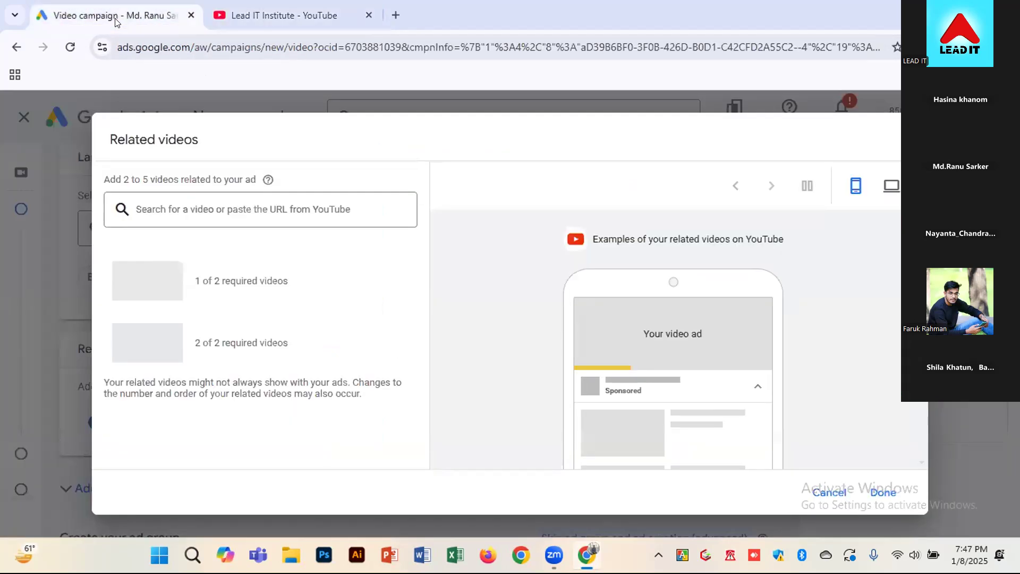
click(246, 214)
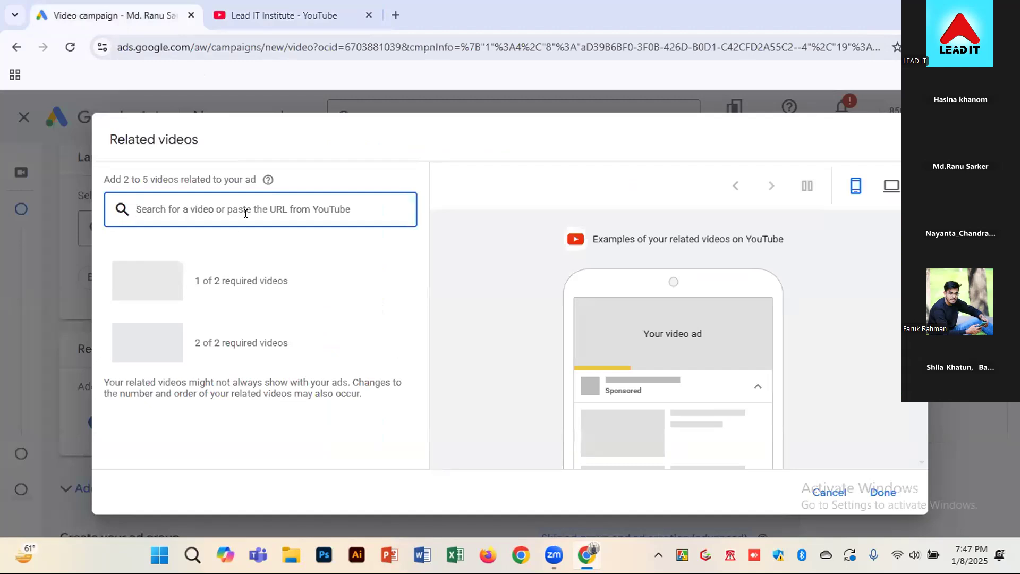
key(ctrl+v)
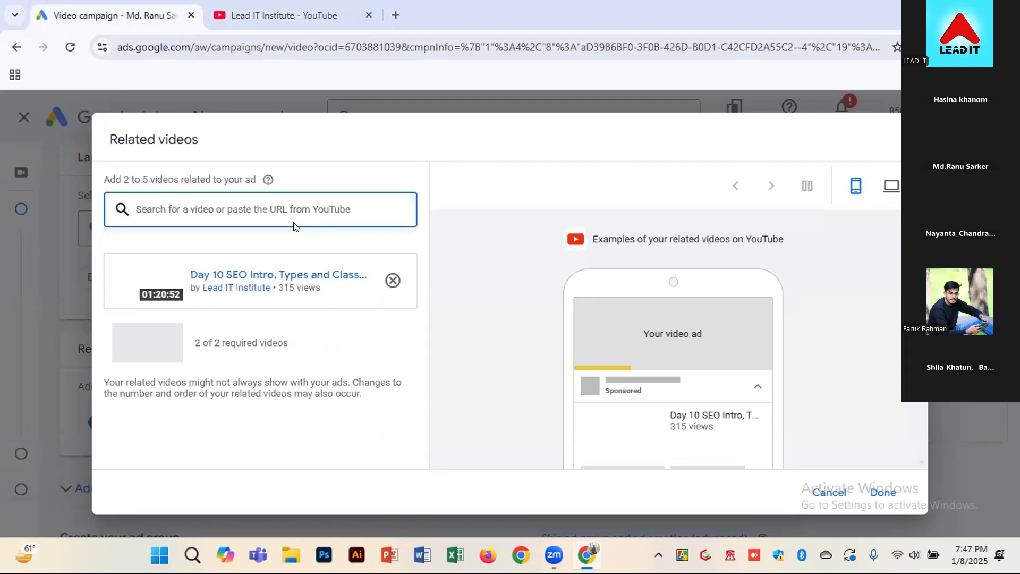
click(253, 272)
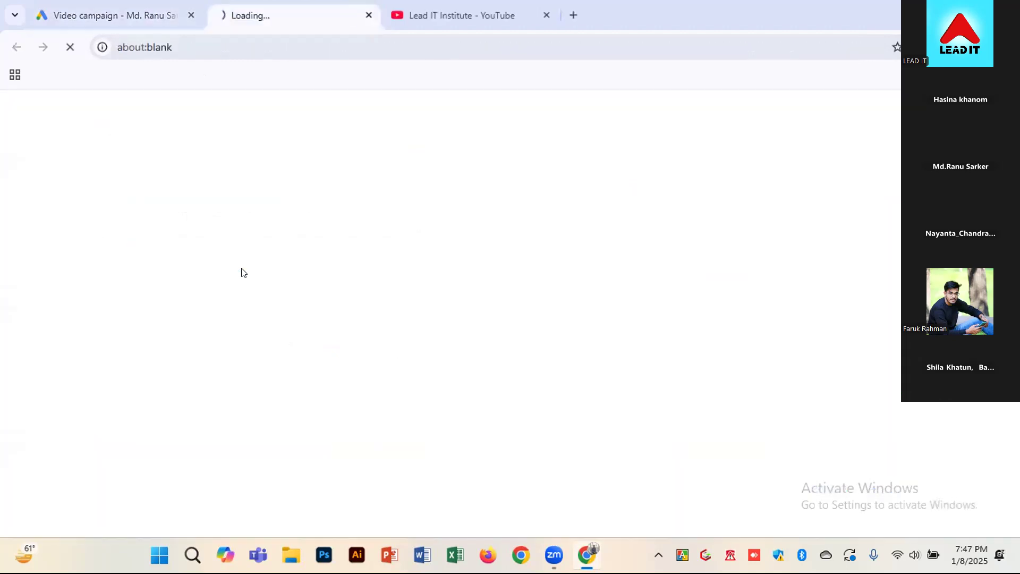
click(369, 15)
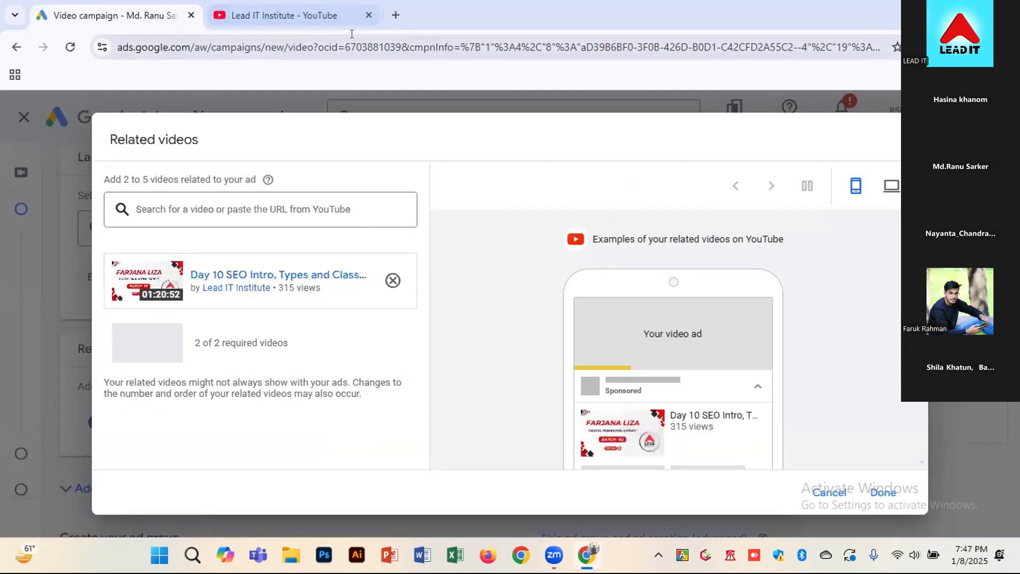
Go back to the Lead IT Institute channel on YouTube and copy the share link of LinkedIn Lead Generation Class 03
click(292, 11)
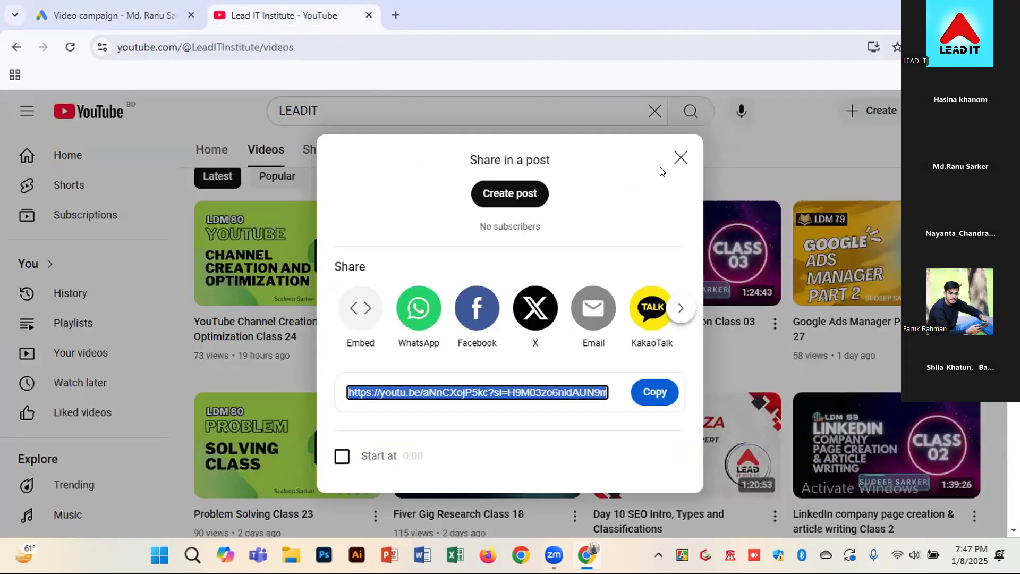
click(680, 157)
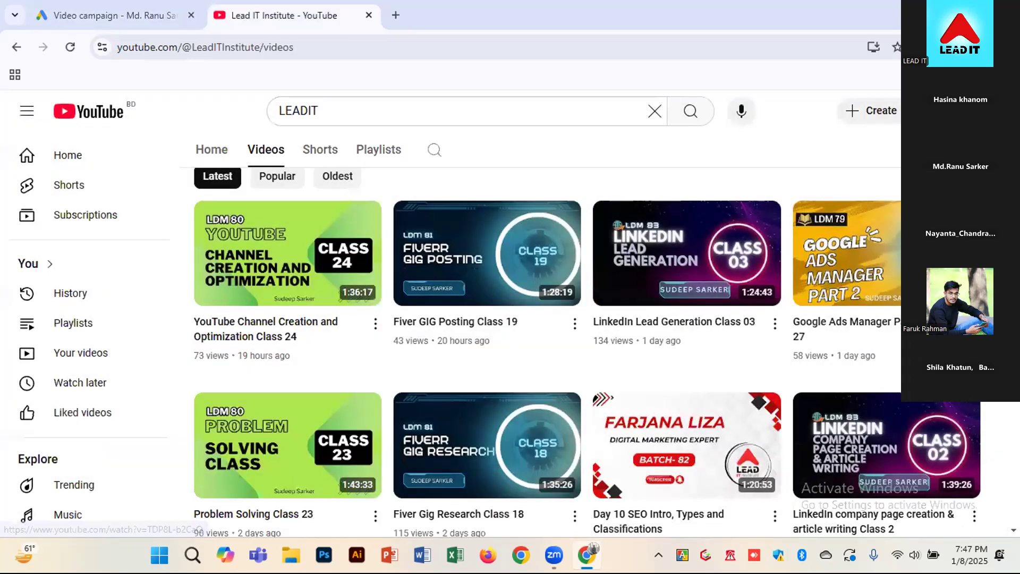
scroll(726, 365, down, 1)
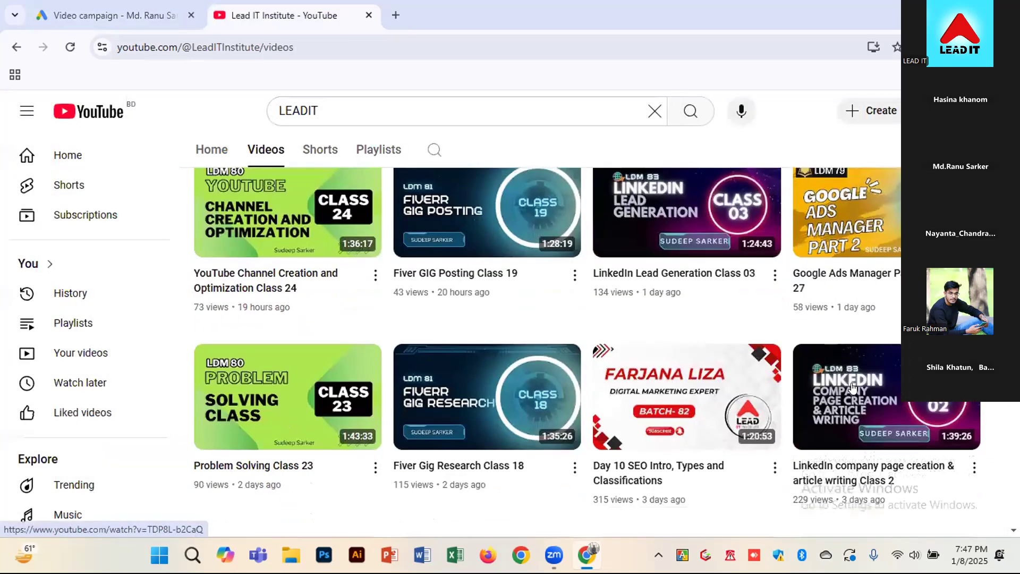
scroll(726, 366, down, 3)
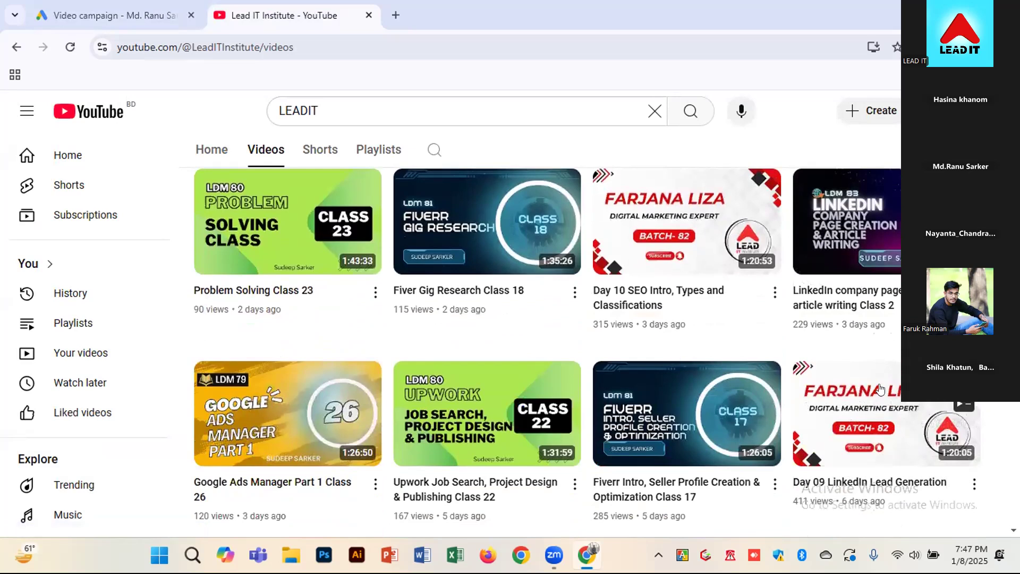
scroll(795, 423, down, 2)
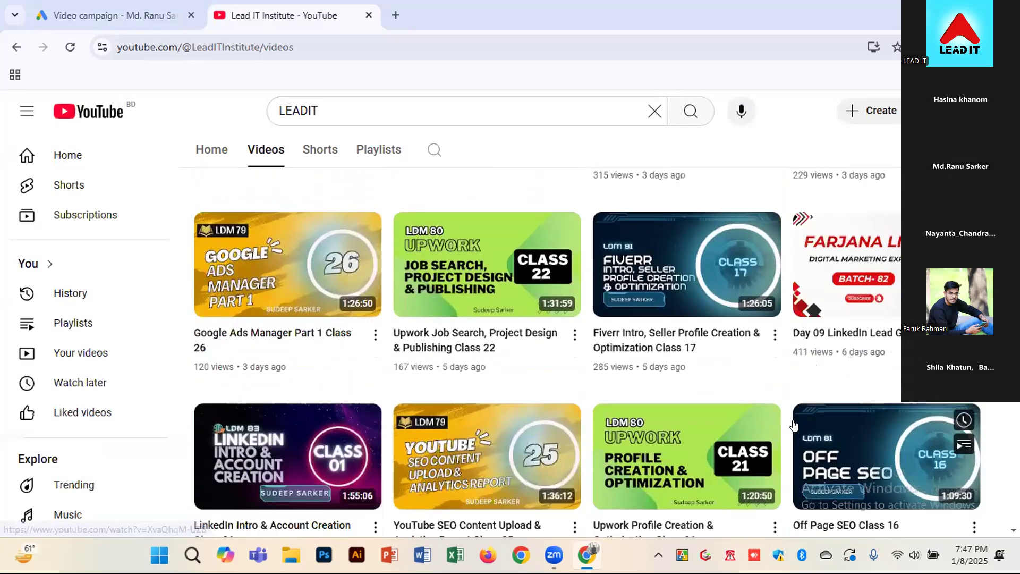
scroll(534, 402, up, 4)
scroll(534, 403, up, 2)
scroll(578, 382, up, 1)
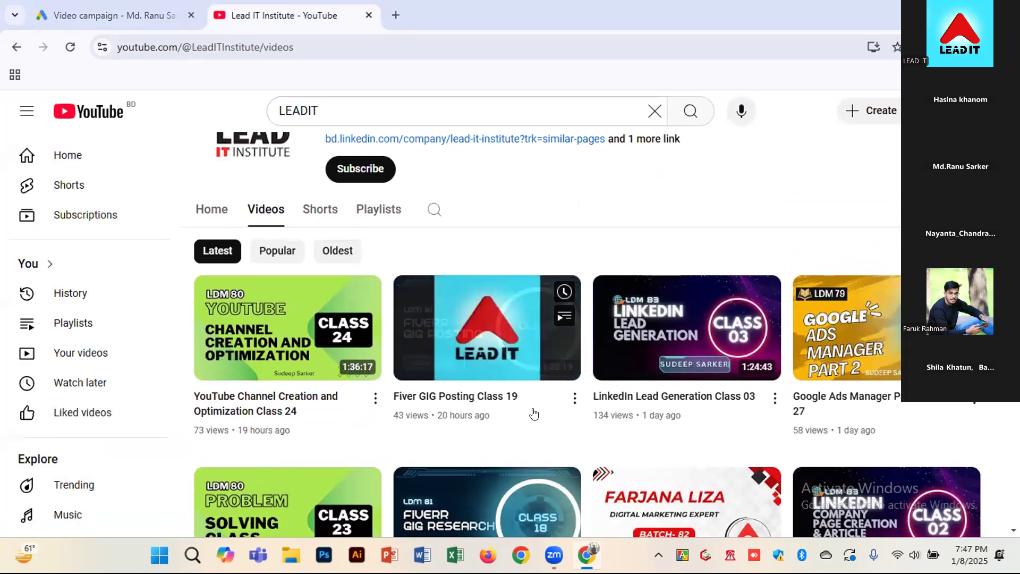
click(774, 399)
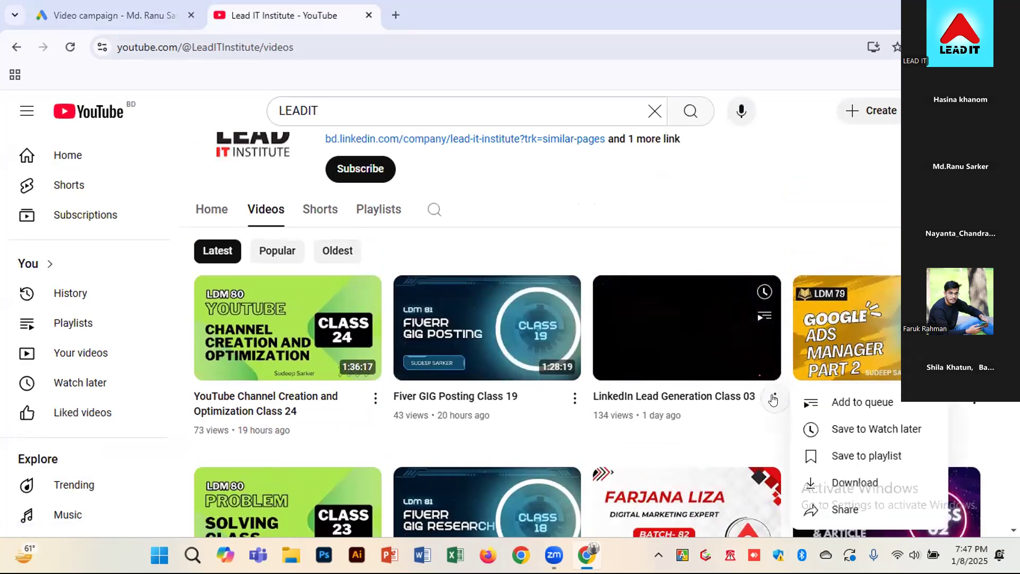
click(847, 509)
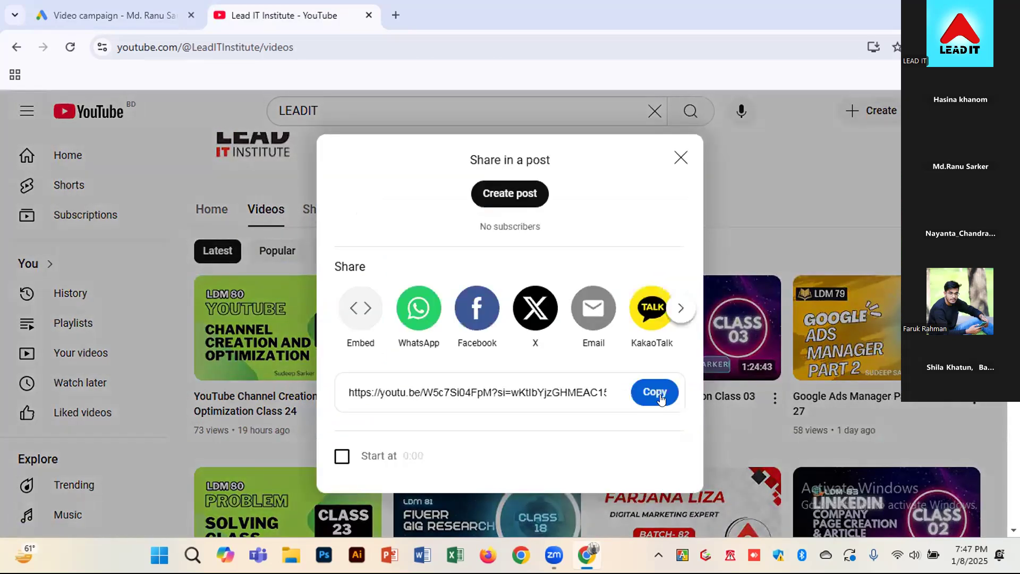
click(654, 397)
click(681, 157)
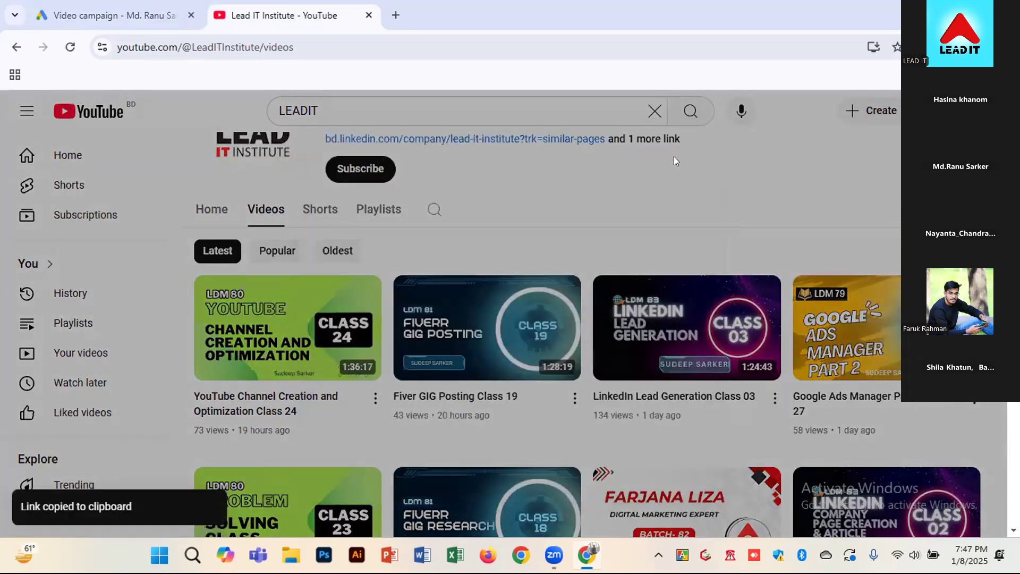
In the Google Ads campaign, add LinkedIn Lead Generation Class 03 as the second related video and save the related videos selection
click(139, 20)
click(246, 200)
key(ctrl+v)
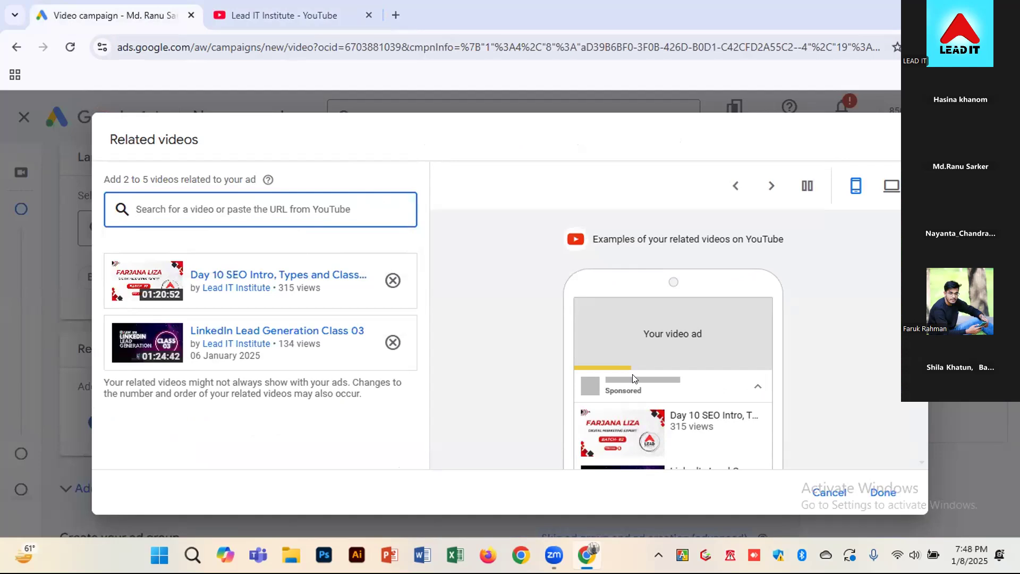
scroll(674, 369, down, 3)
scroll(625, 388, up, 2)
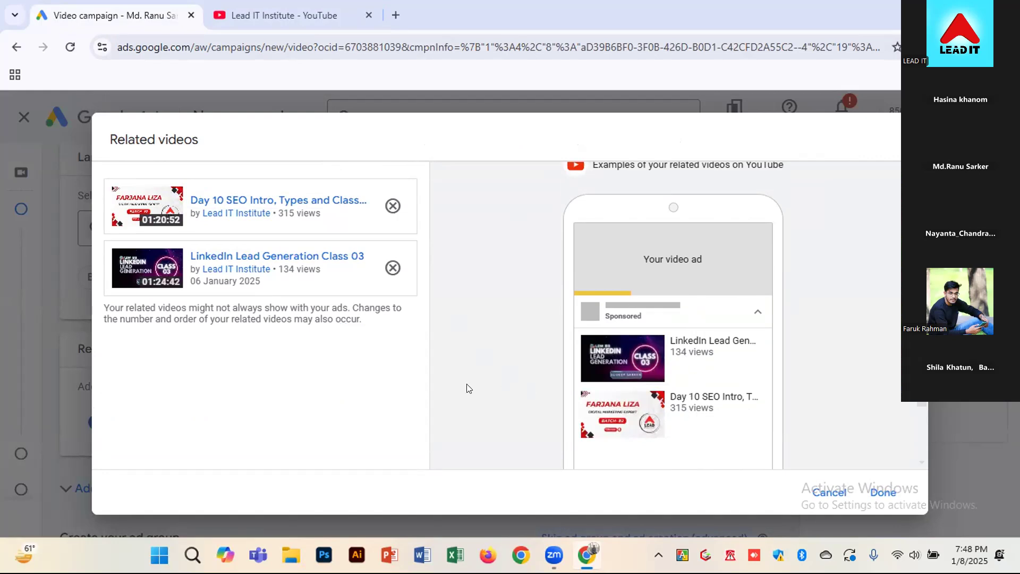
scroll(469, 389, up, 2)
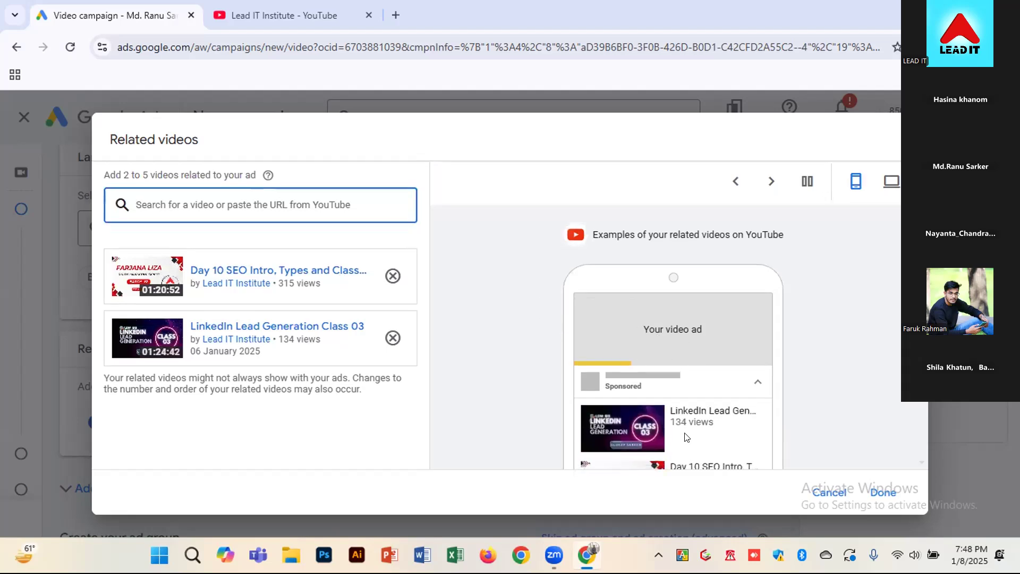
scroll(631, 426, down, 2)
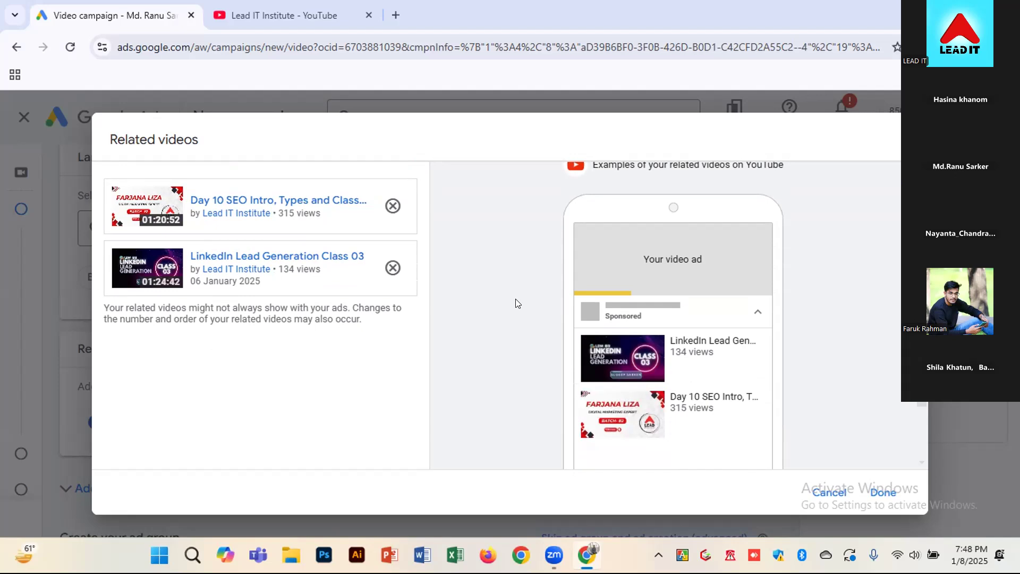
click(885, 493)
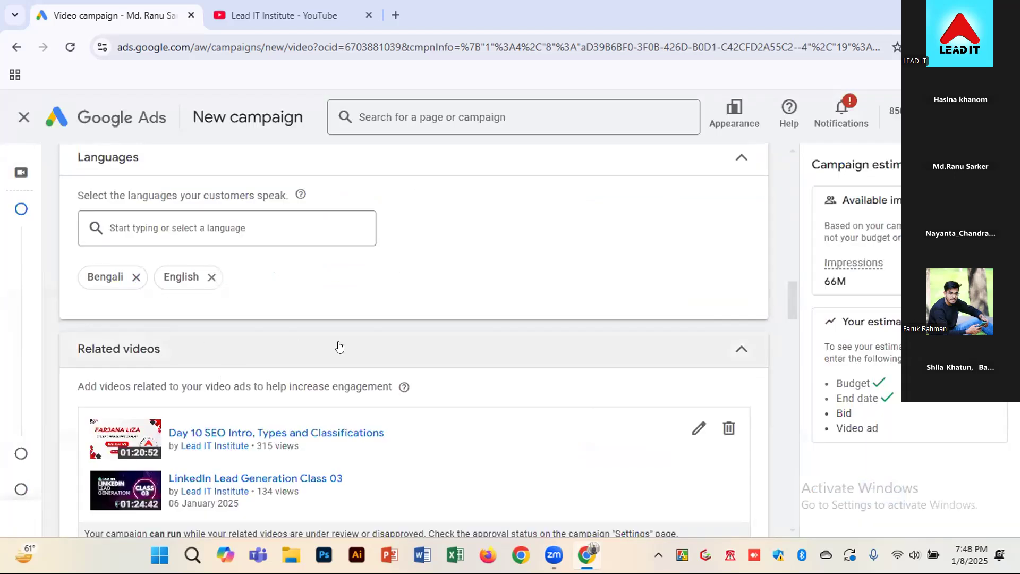
Expand the campaign's additional settings below the related videos
scroll(340, 348, down, 3)
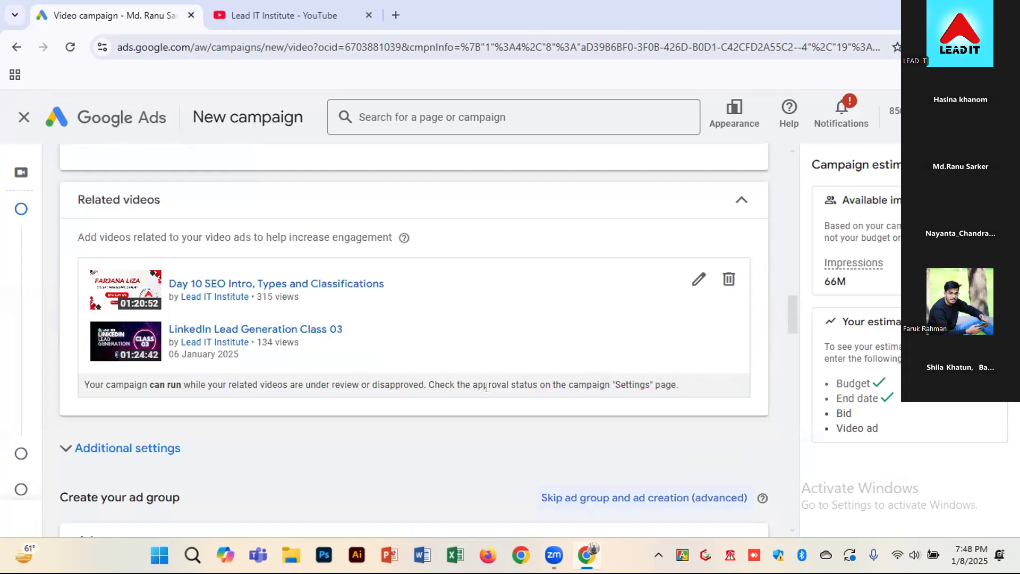
click(70, 449)
scroll(175, 451, down, 2)
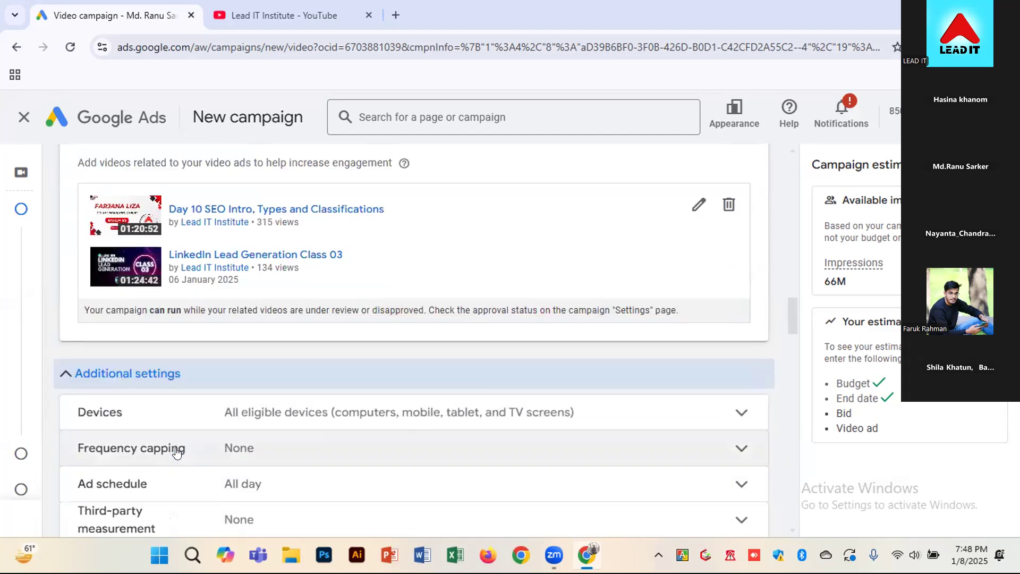
scroll(202, 443, down, 2)
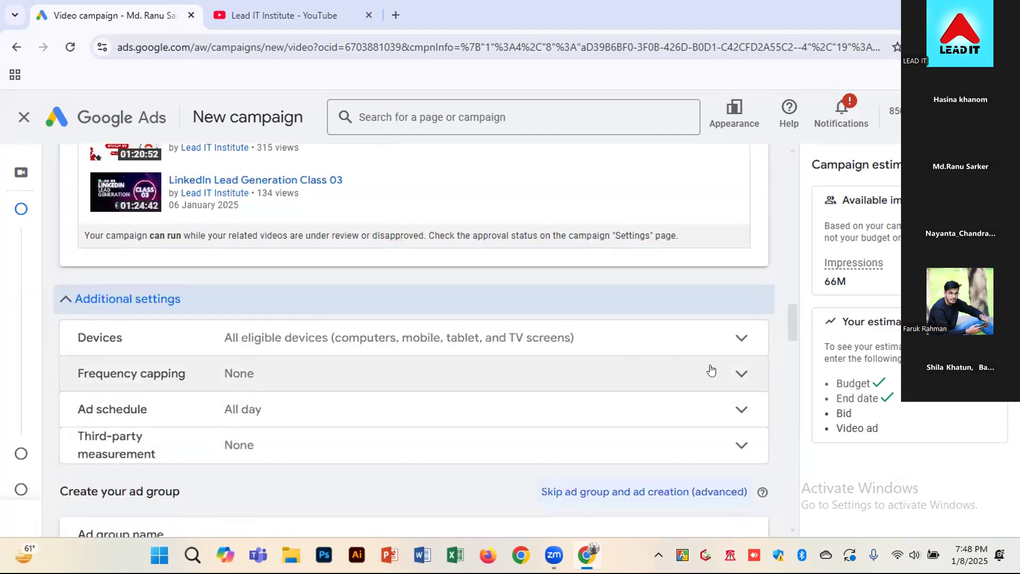
Try an impression frequency cap of 10 per day, remove the cap and collapse the frequency capping settings
click(745, 384)
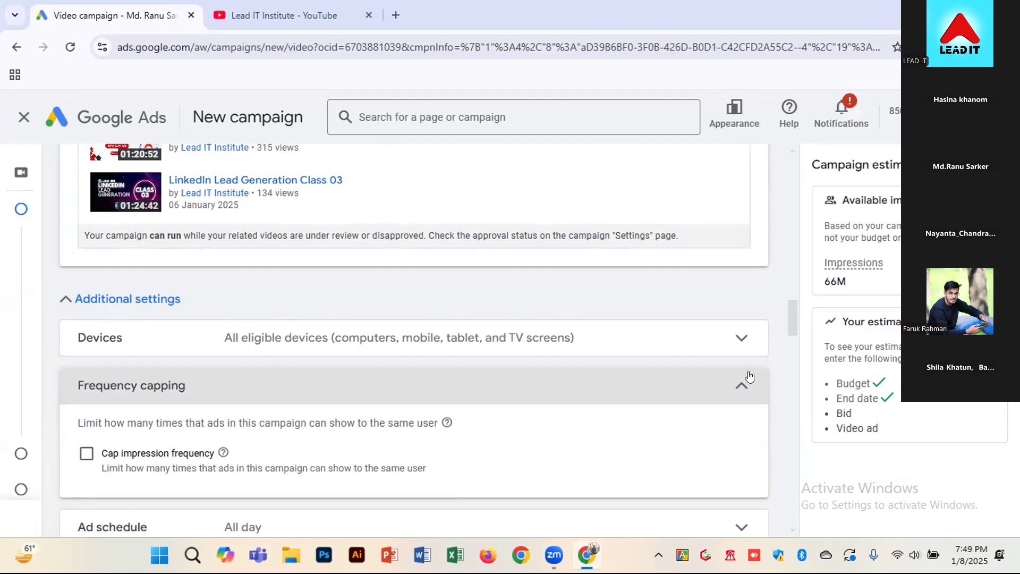
click(86, 454)
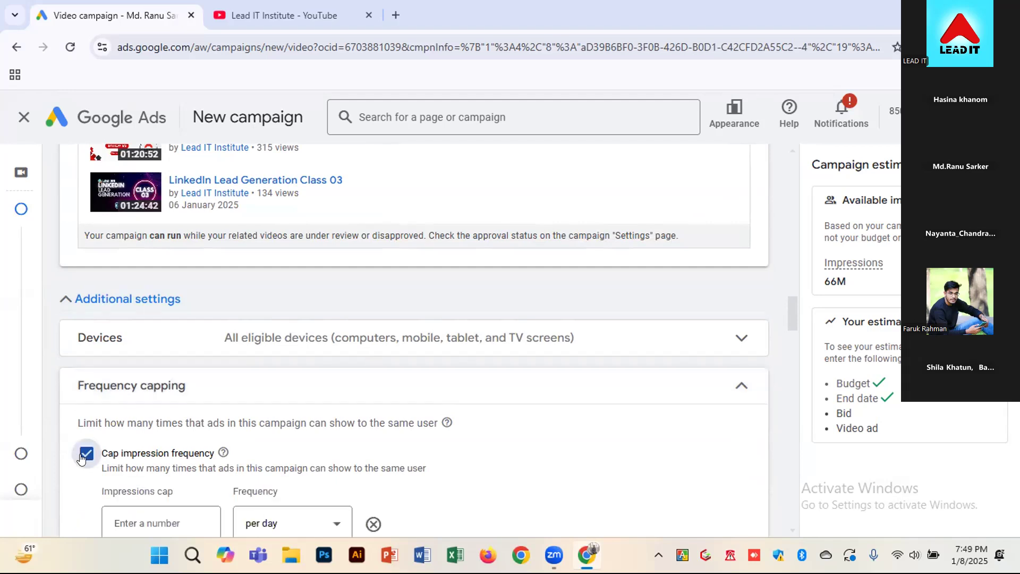
scroll(141, 450, down, 1)
click(161, 447)
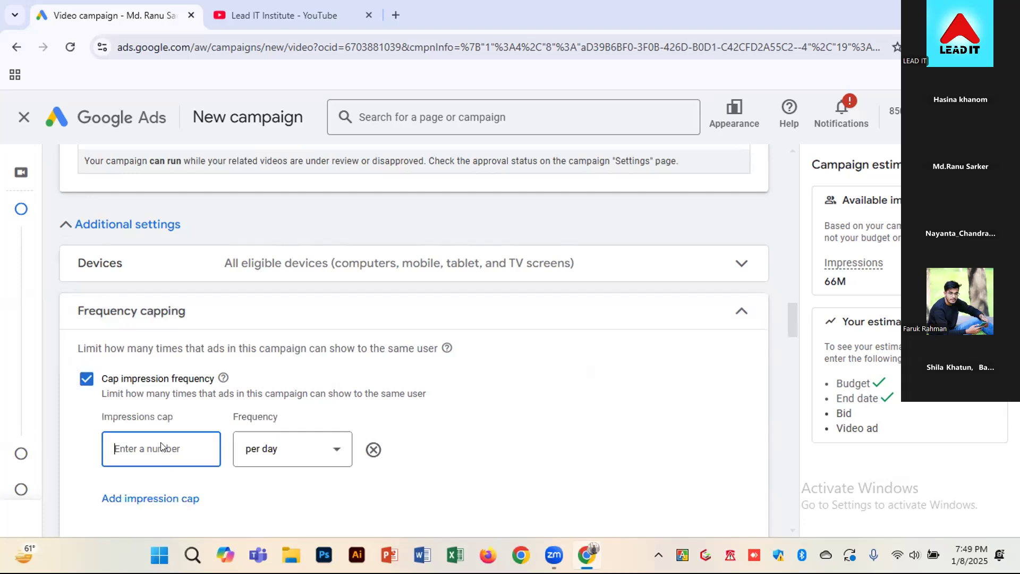
text(10)
click(82, 380)
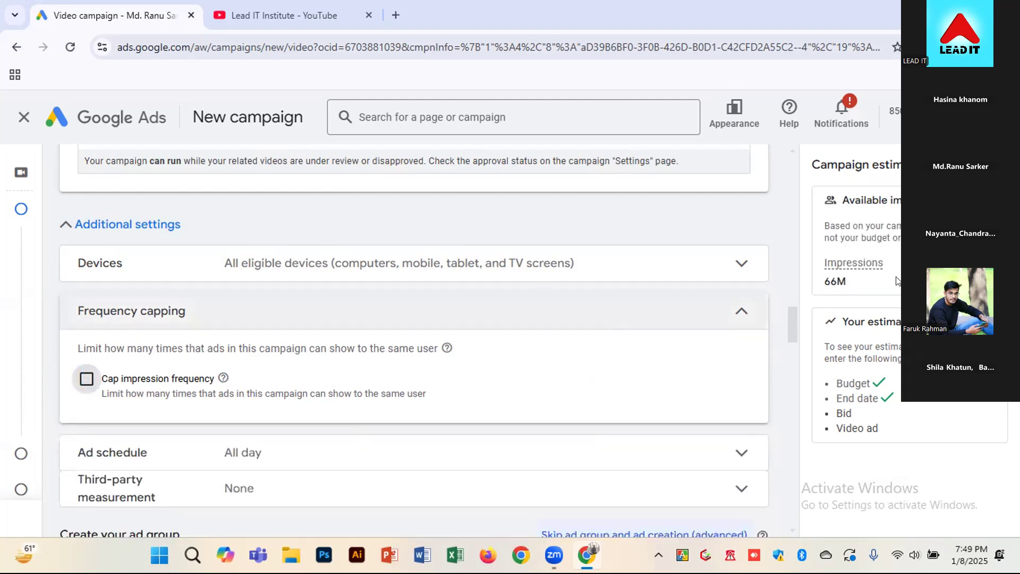
click(729, 316)
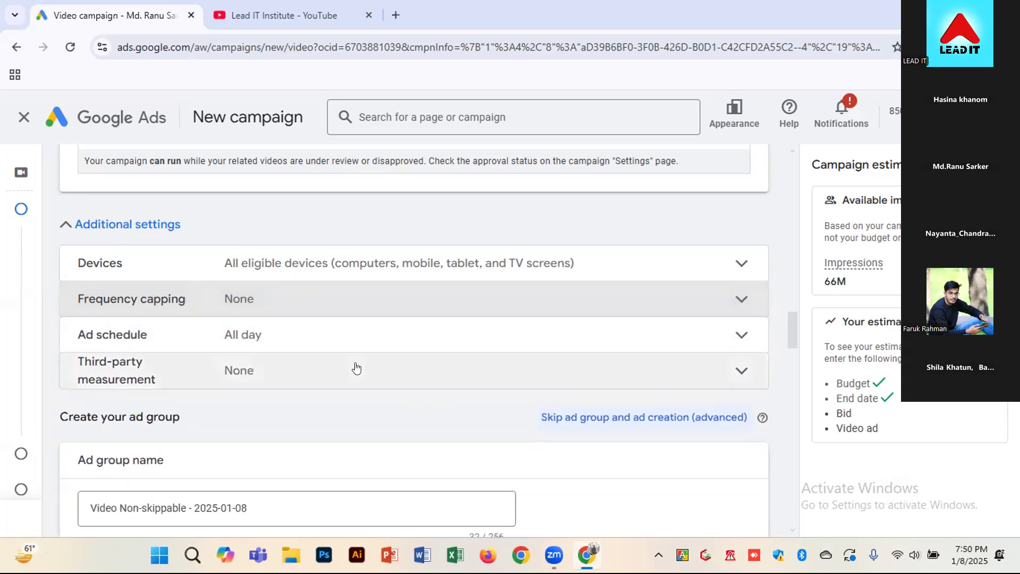
Expand the campaign's ad schedule and set the start time for all days to 8:00 AM
click(292, 342)
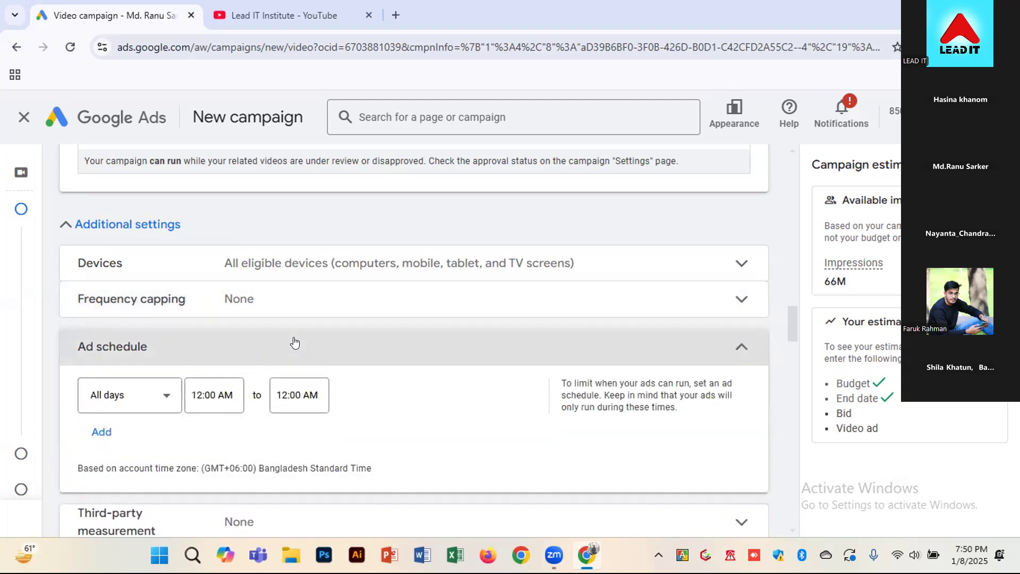
scroll(295, 341, down, 1)
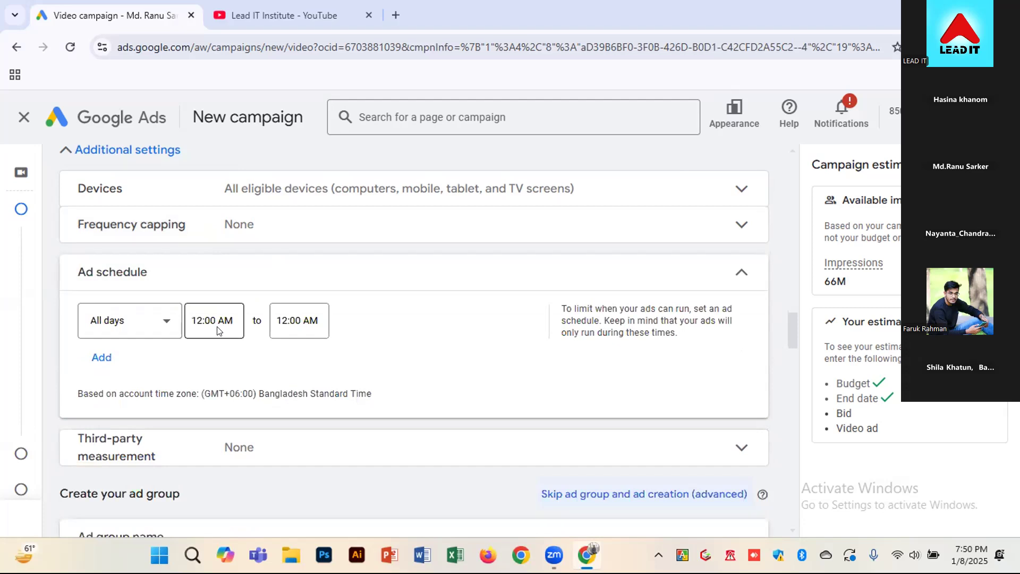
click(197, 322)
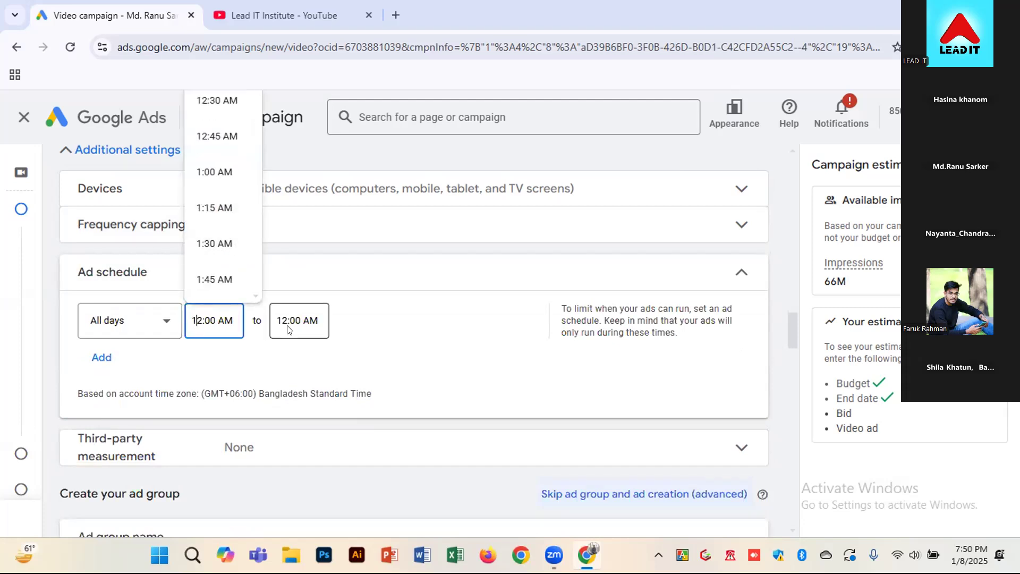
scroll(228, 213, down, 1)
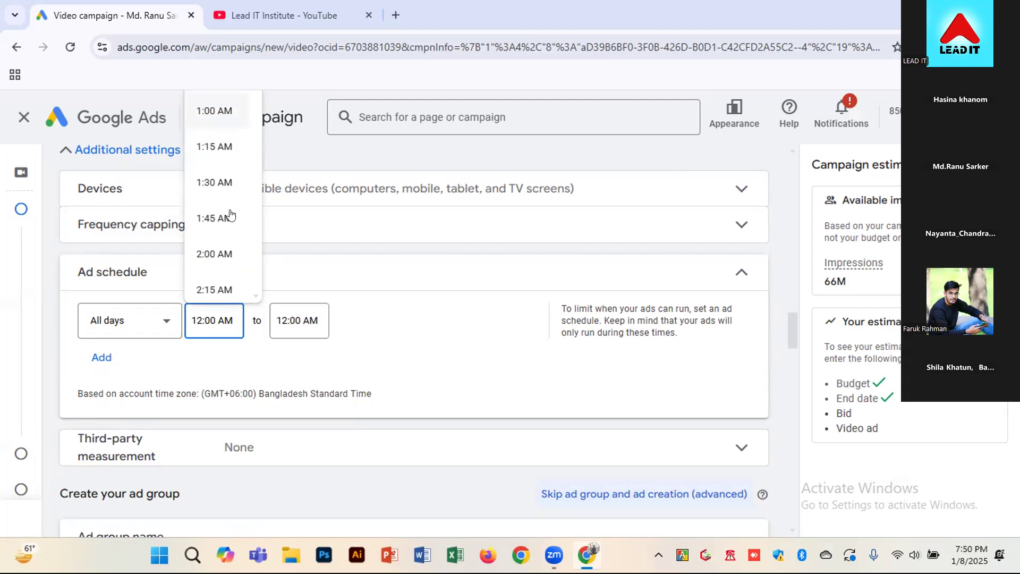
scroll(219, 233, up, 1)
scroll(220, 233, down, 2)
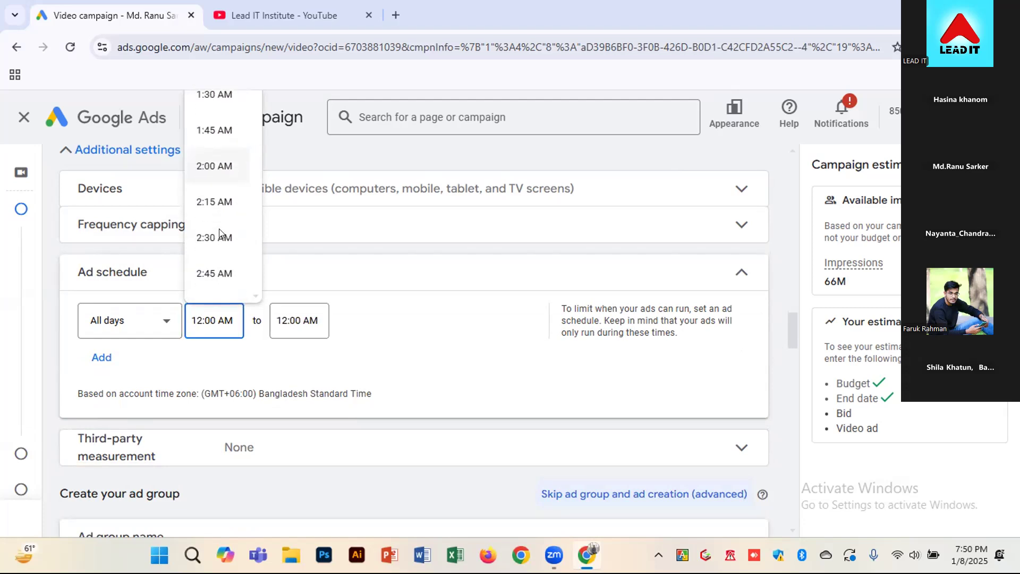
scroll(219, 234, down, 5)
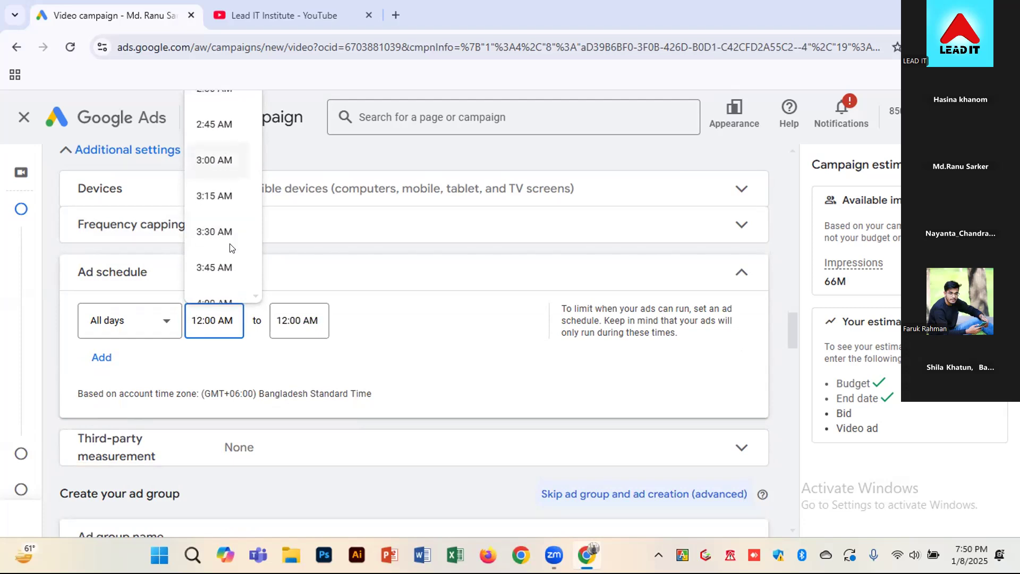
scroll(223, 245, down, 3)
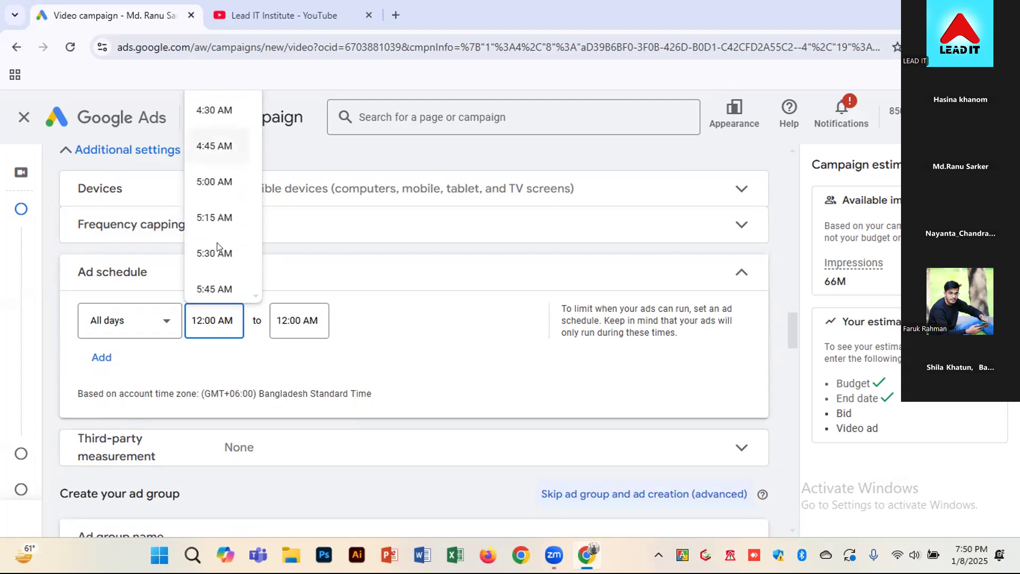
scroll(213, 250, down, 2)
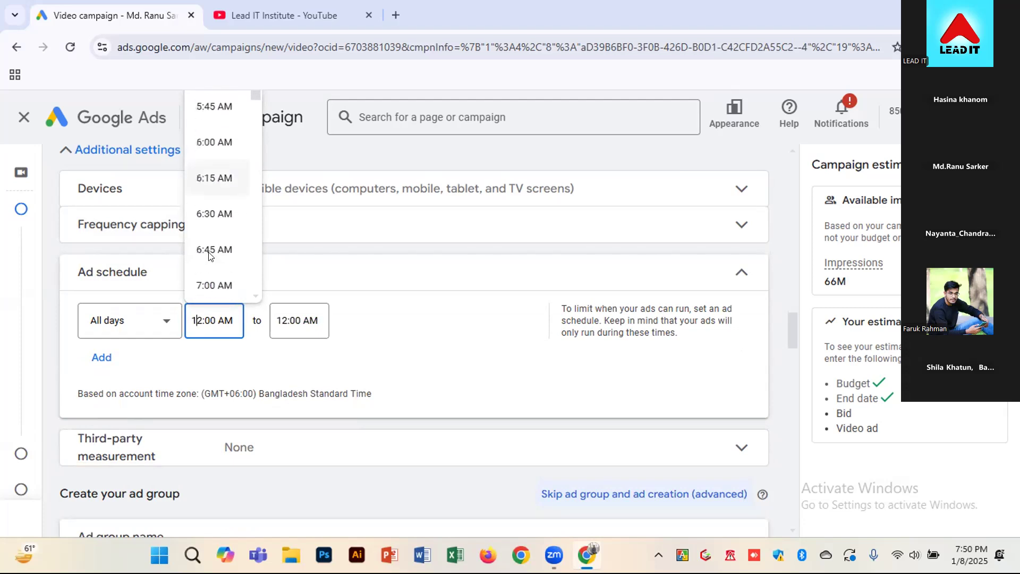
scroll(213, 255, down, 3)
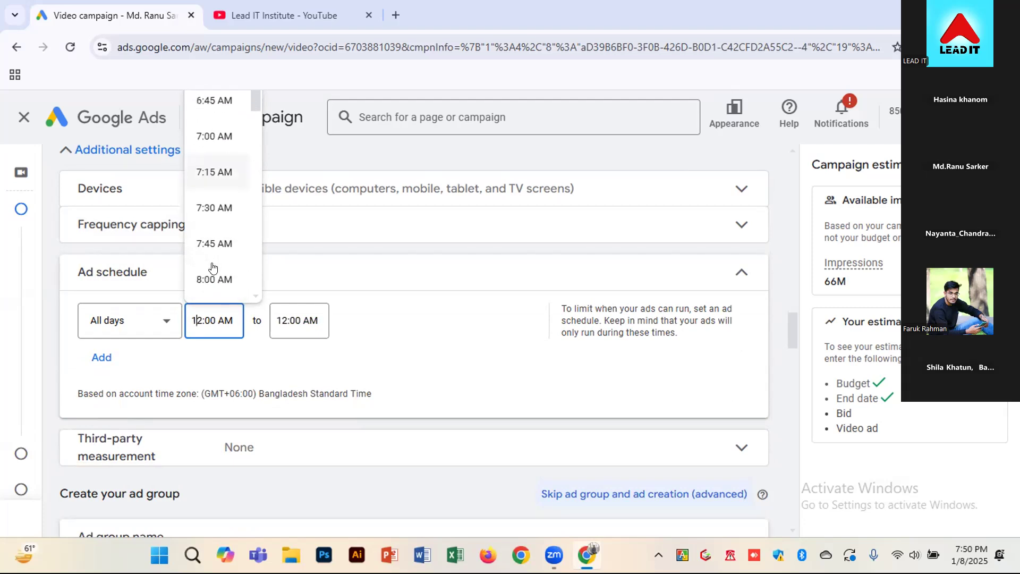
click(222, 205)
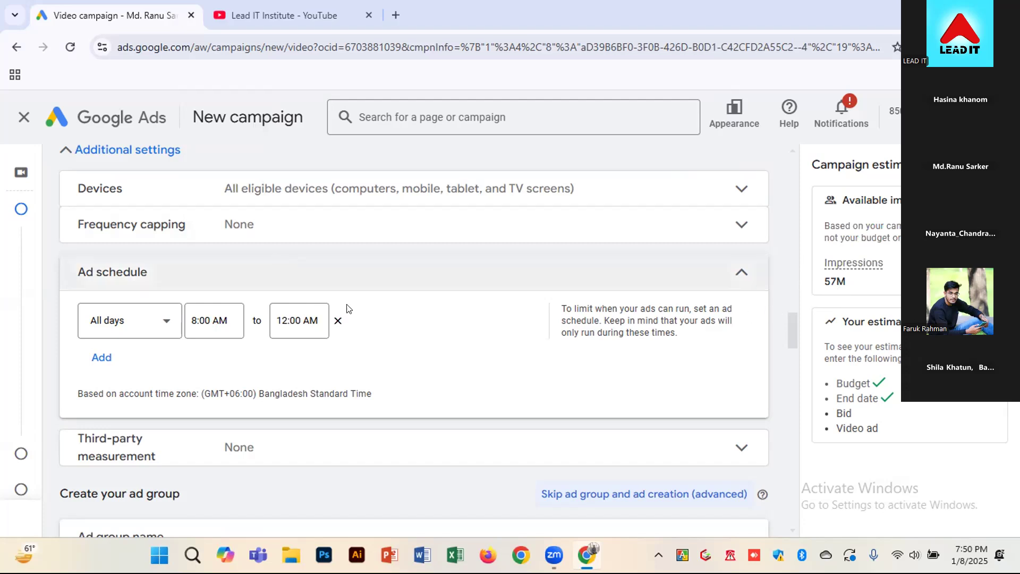
Change the ad schedule's start time to 12:30 AM
click(198, 320)
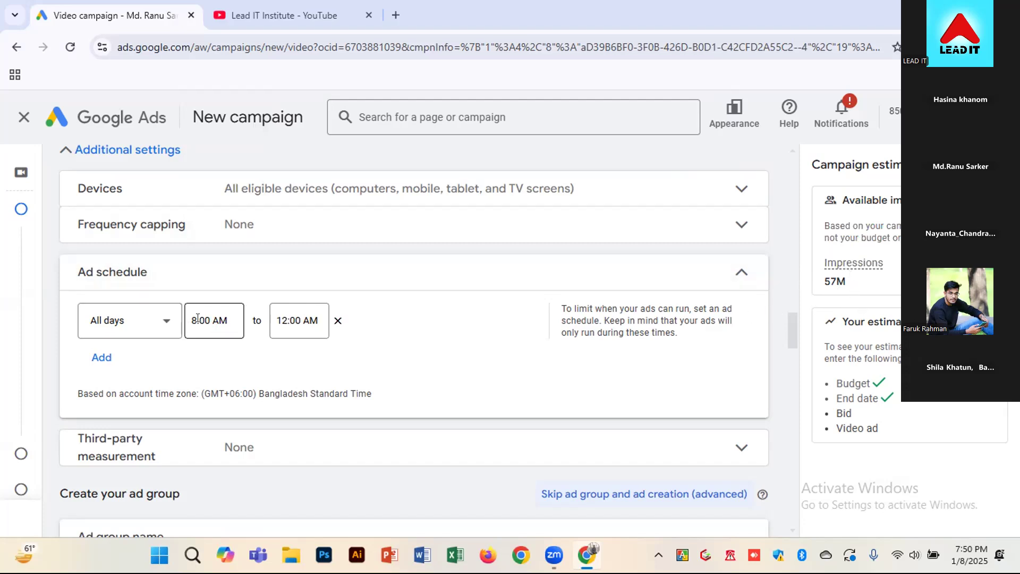
scroll(207, 198, up, 3)
scroll(207, 197, up, 8)
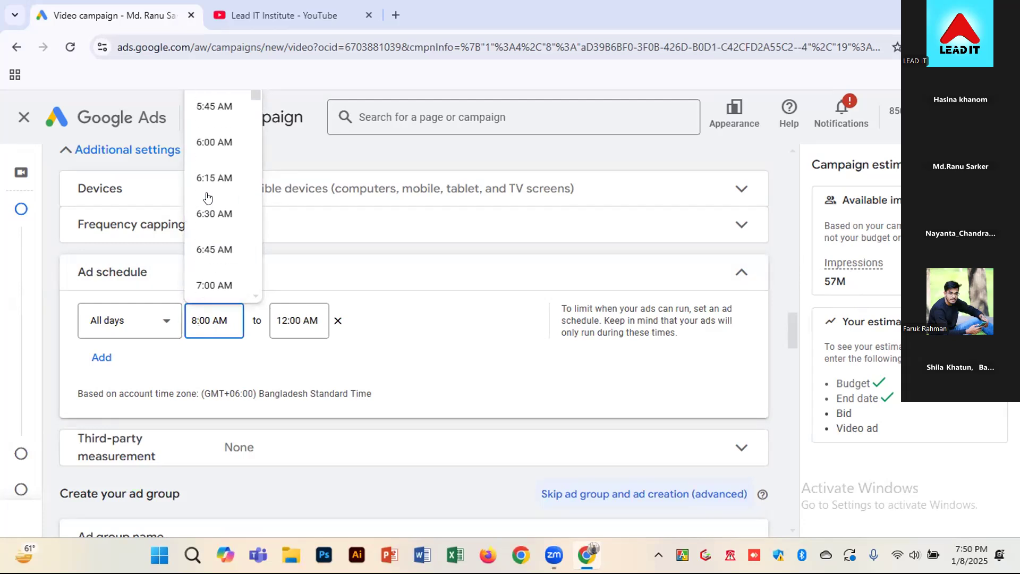
scroll(207, 198, up, 7)
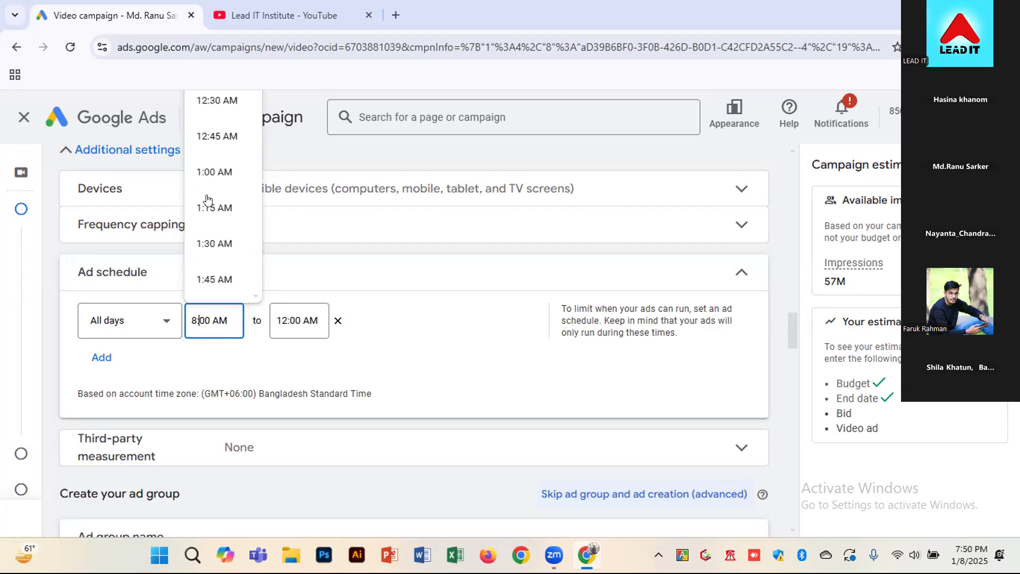
click(223, 110)
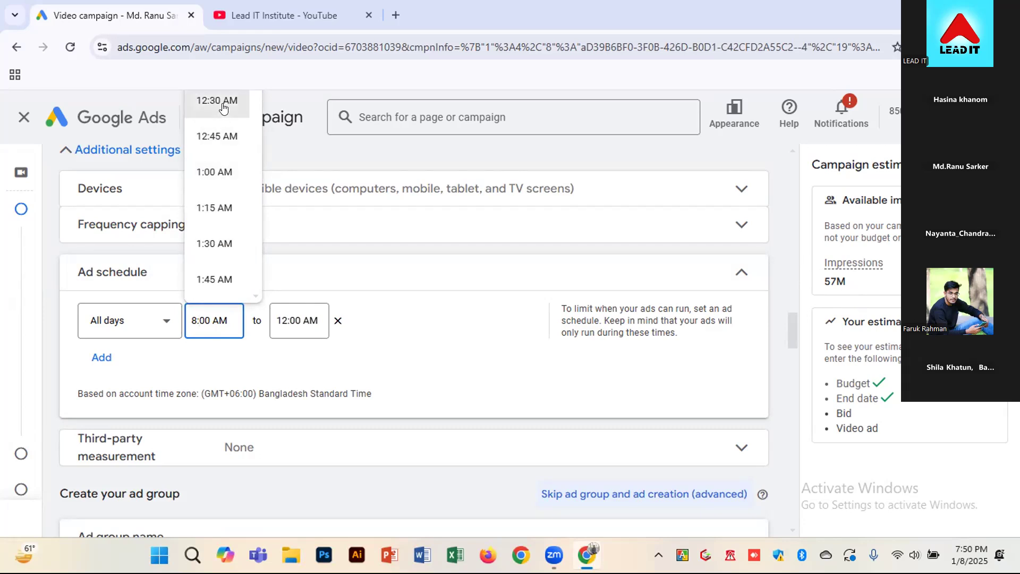
Reset the ad schedule's start time to 12:00 AM
click(216, 311)
key(BackSpace)
key(BackSpace)
key(BackSpace)
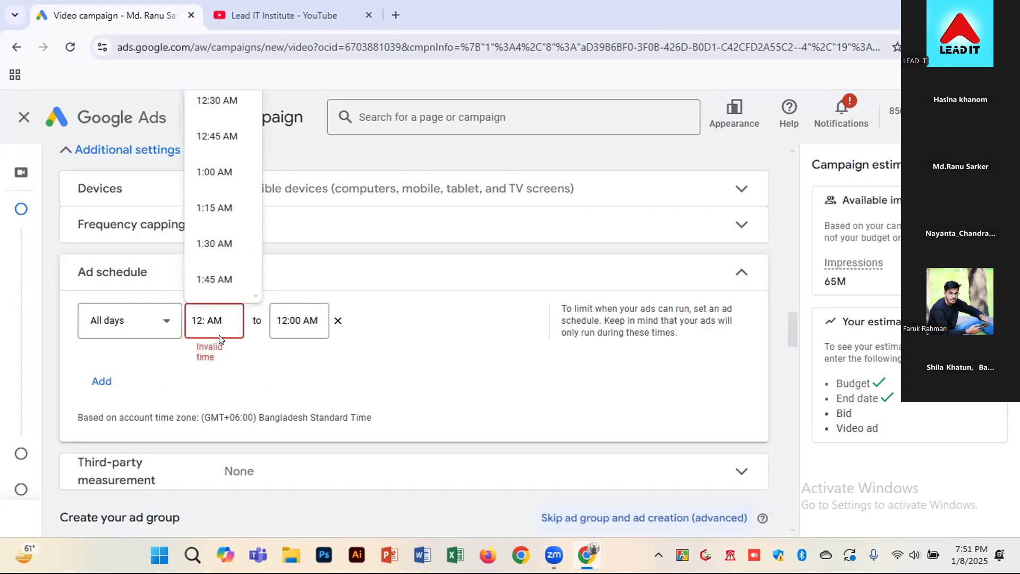
text(00)
click(445, 314)
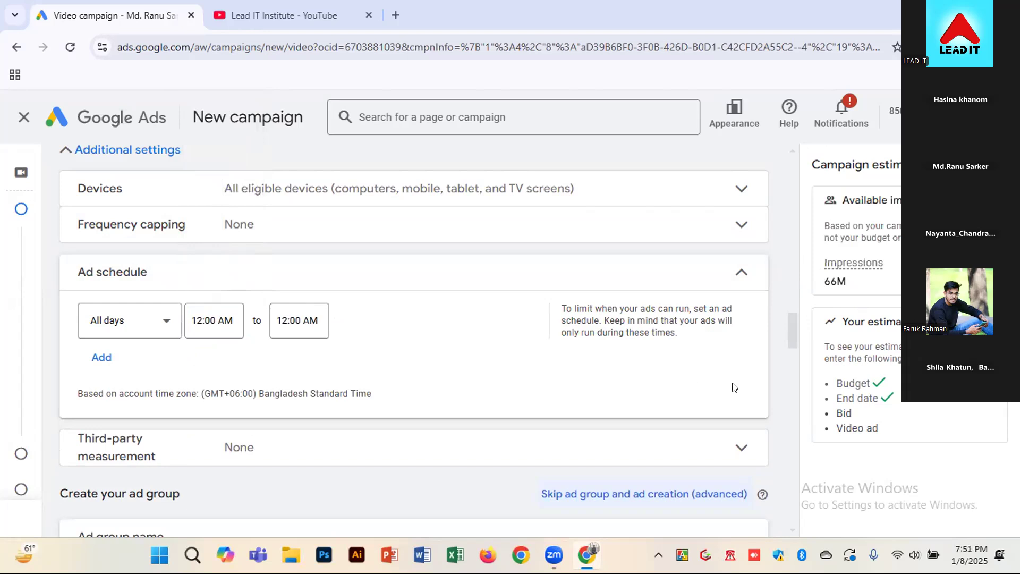
Collapse the ad schedule and expand the third-party measurement settings
click(679, 271)
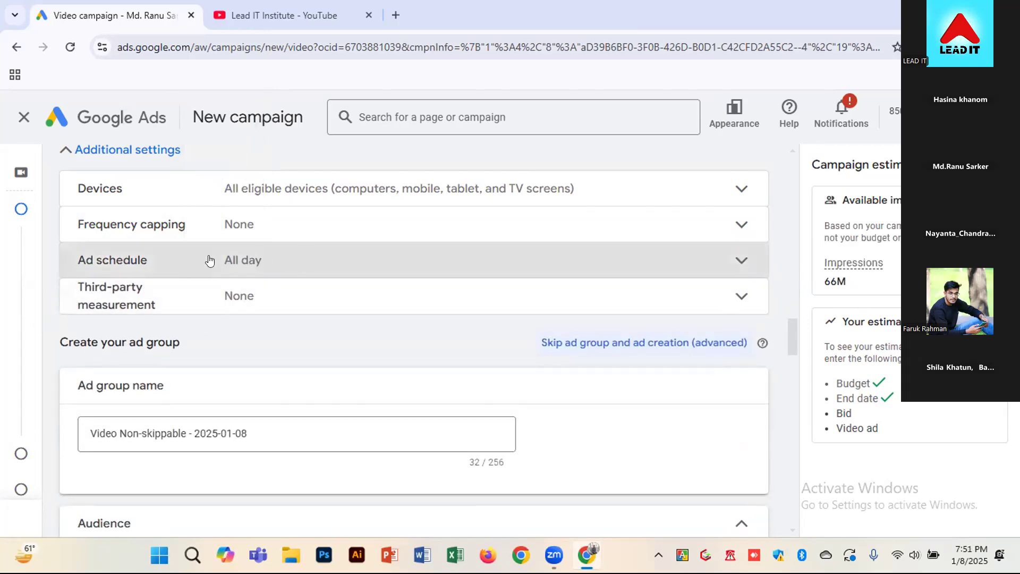
click(272, 304)
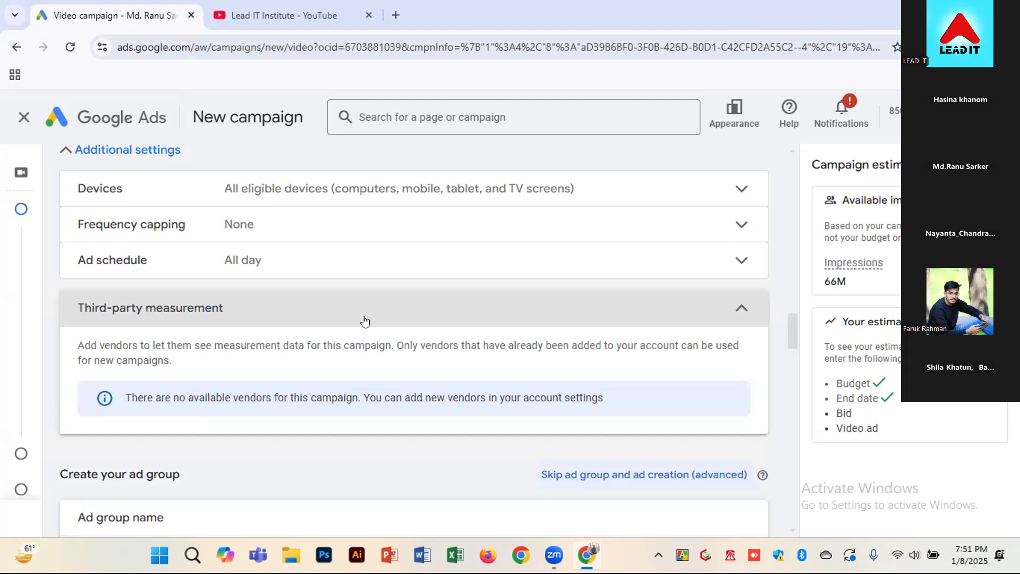
Rename the ad group as "Freelancing video part 2"
scroll(192, 337, down, 3)
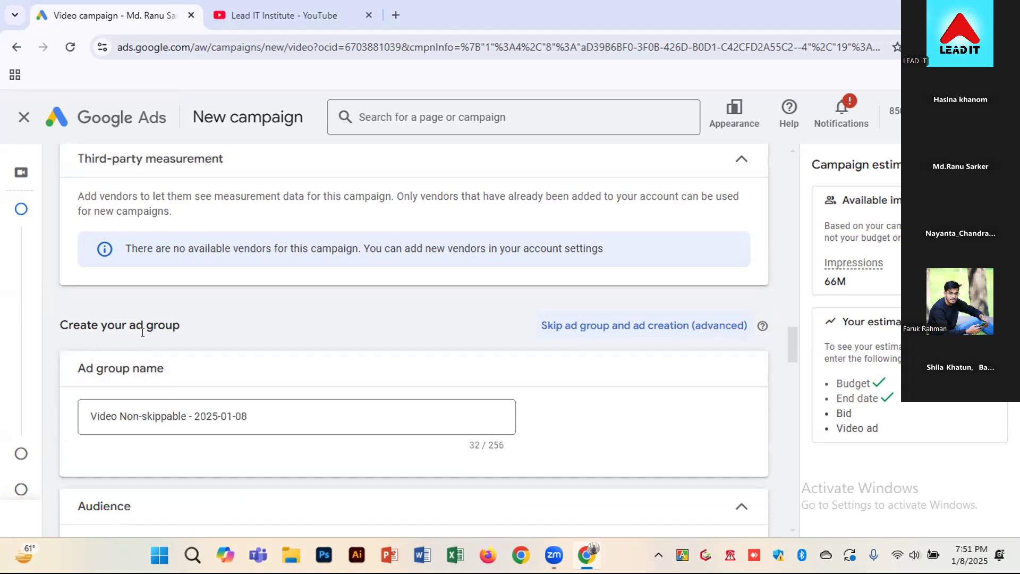
click(261, 406)
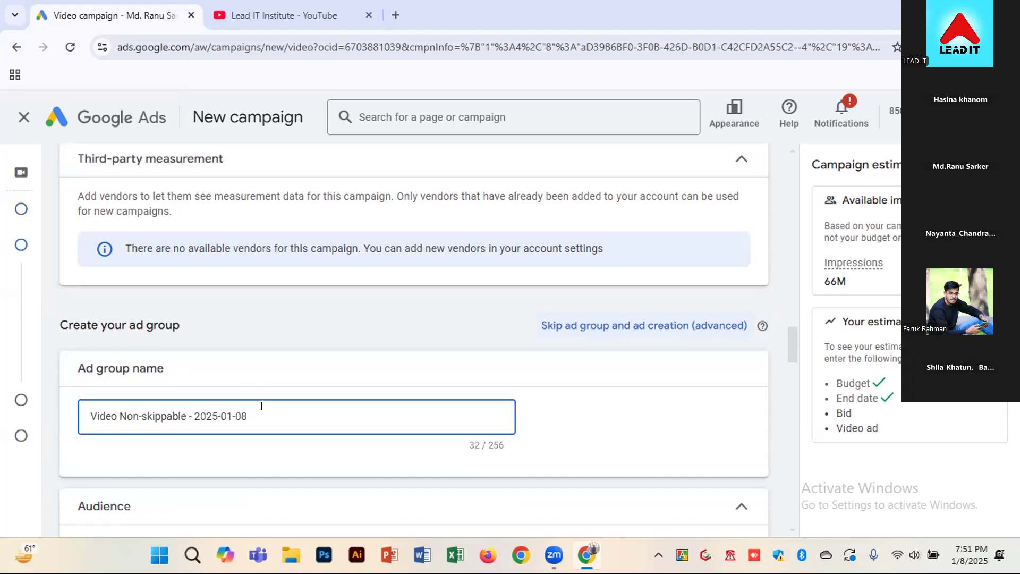
drag(248, 416, 74, 414)
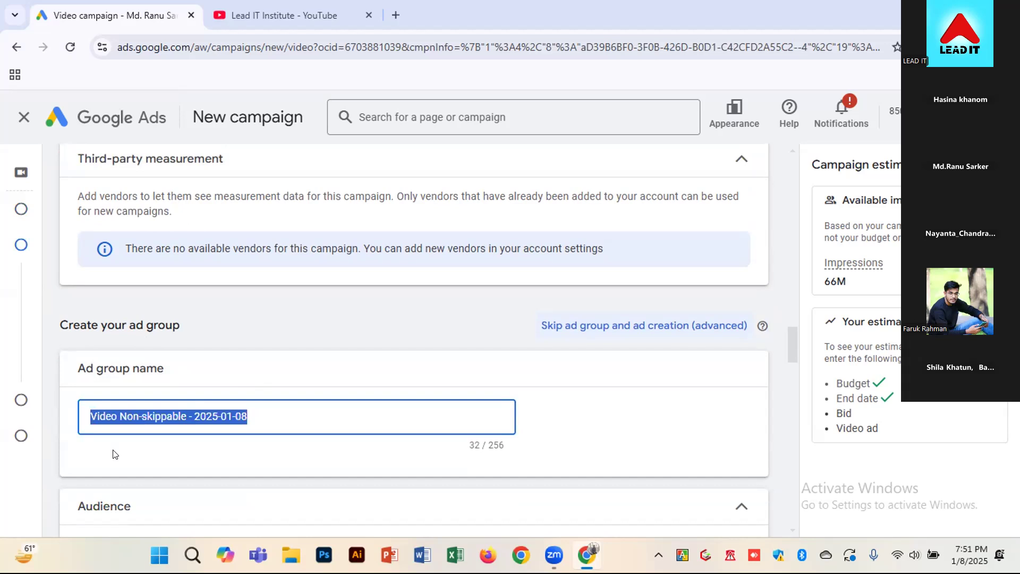
text(Fre)
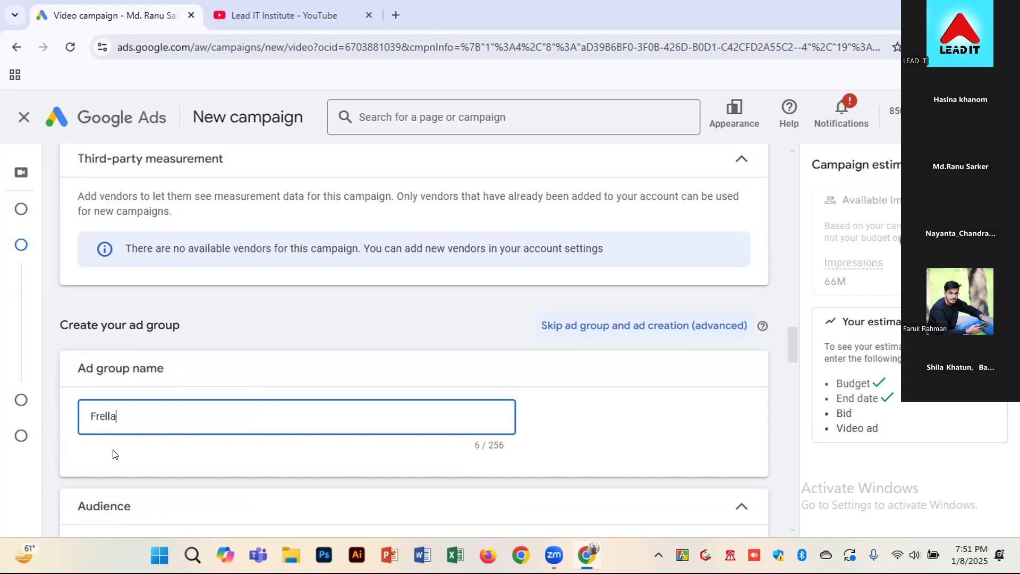
text(elancing video)
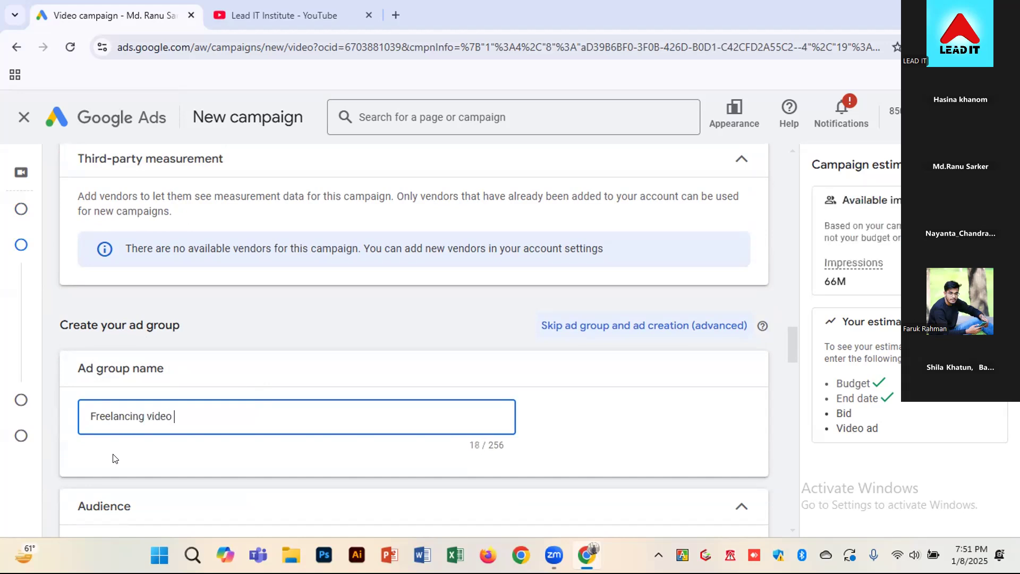
text( part 3)
key(BackSpace)
text(2)
click(758, 430)
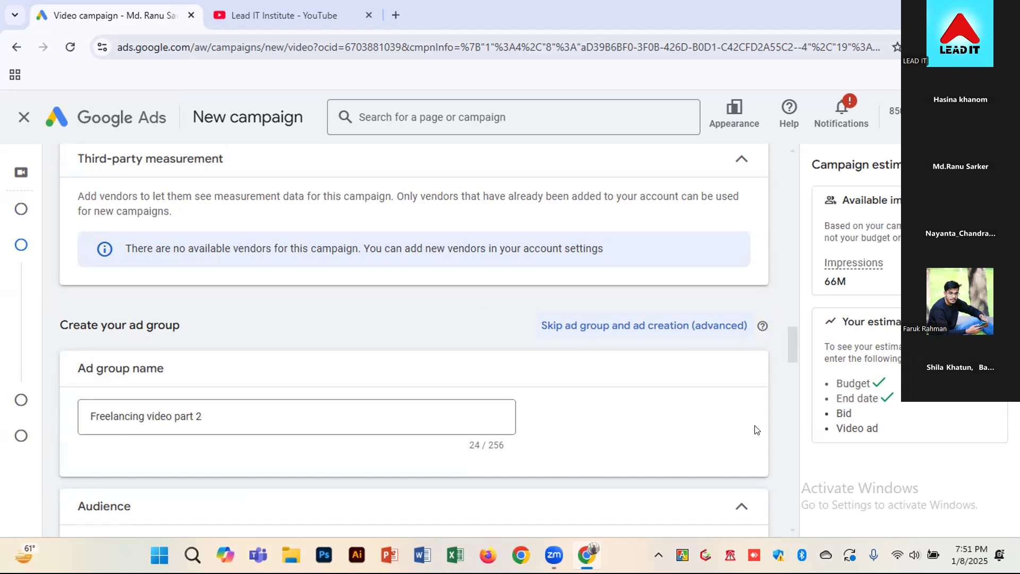
Expand the audience name setting in the ad group's Audience section
scroll(747, 426, down, 1)
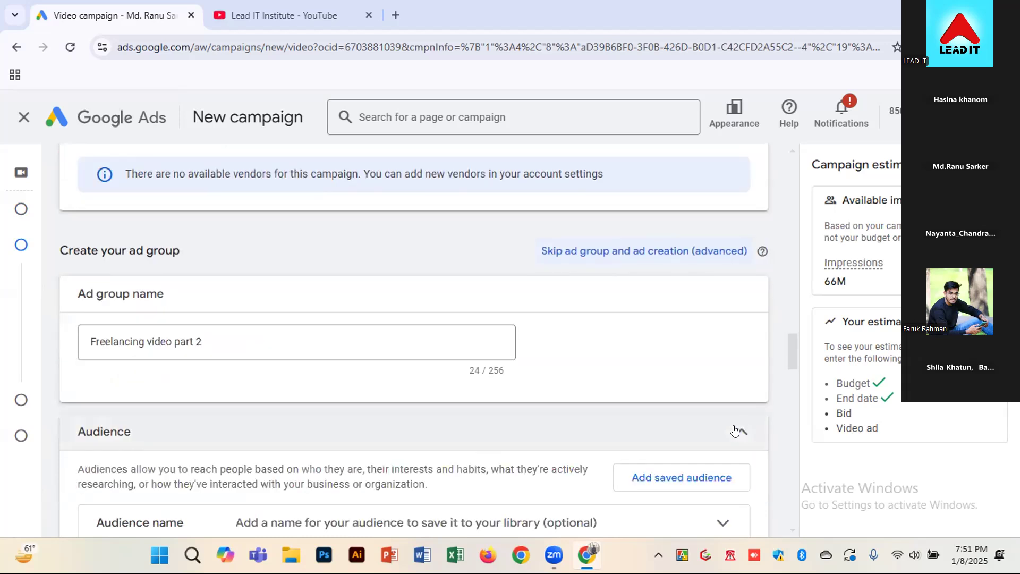
scroll(735, 431, down, 1)
scroll(361, 452, down, 1)
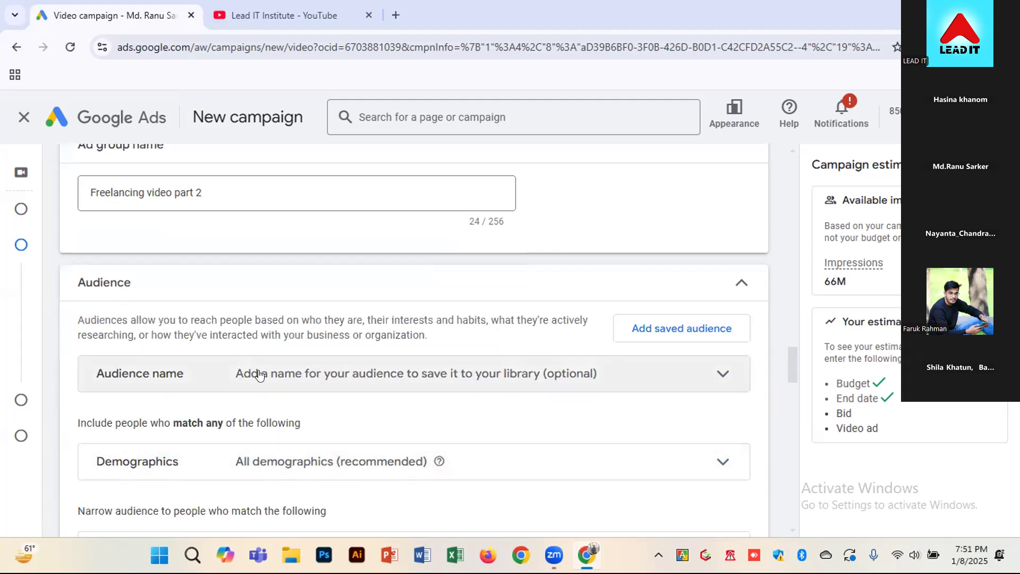
scroll(259, 375, down, 2)
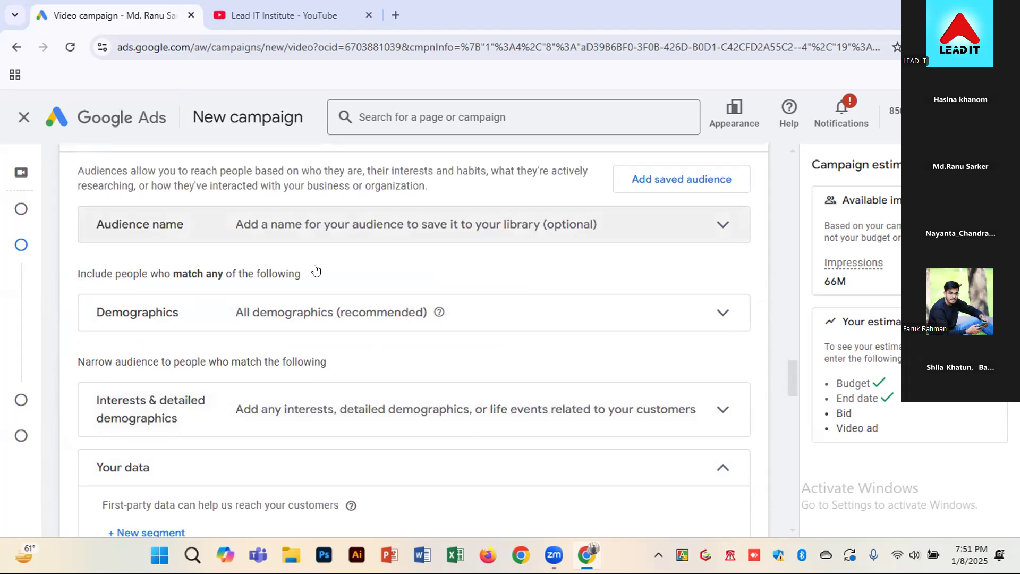
scroll(317, 271, up, 1)
click(280, 297)
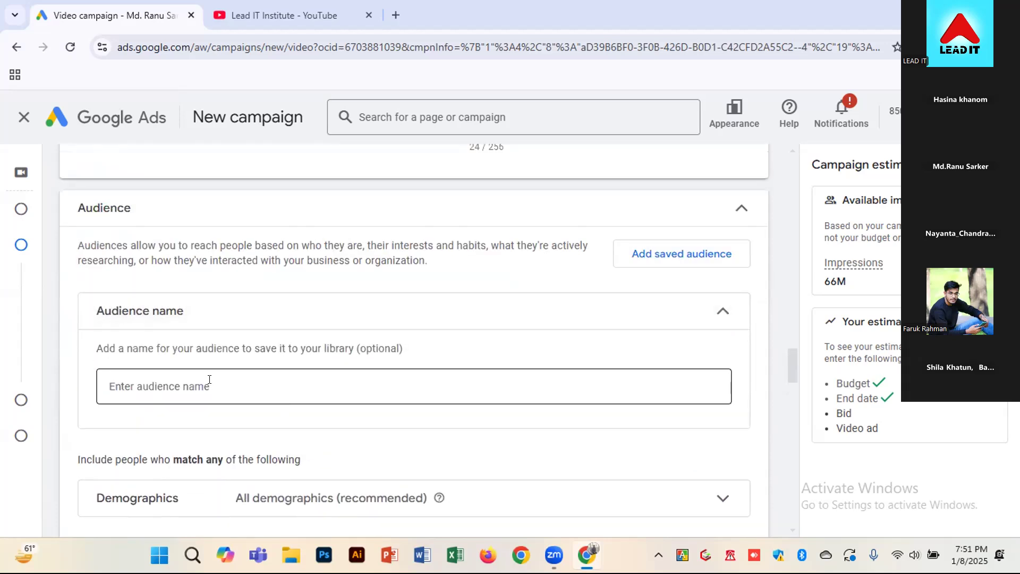
Look over the remaining audience options and expand the Demographics settings
scroll(209, 379, down, 1)
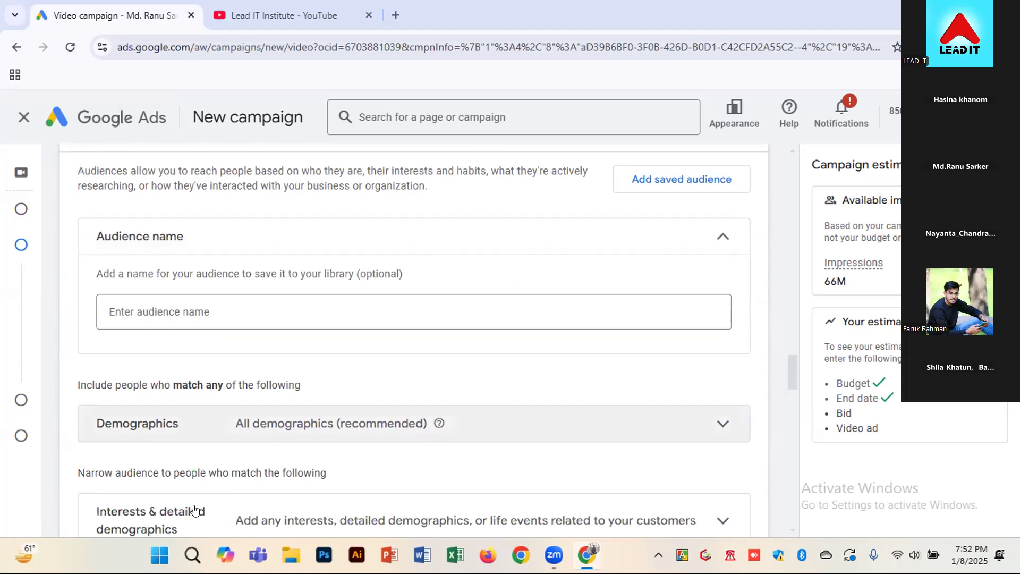
scroll(195, 478, down, 2)
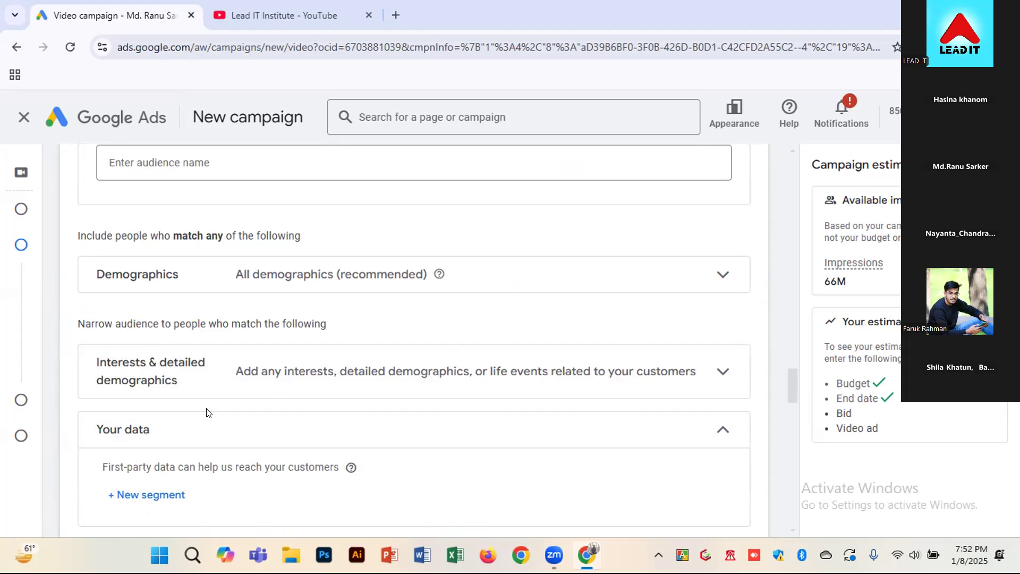
scroll(223, 404, down, 1)
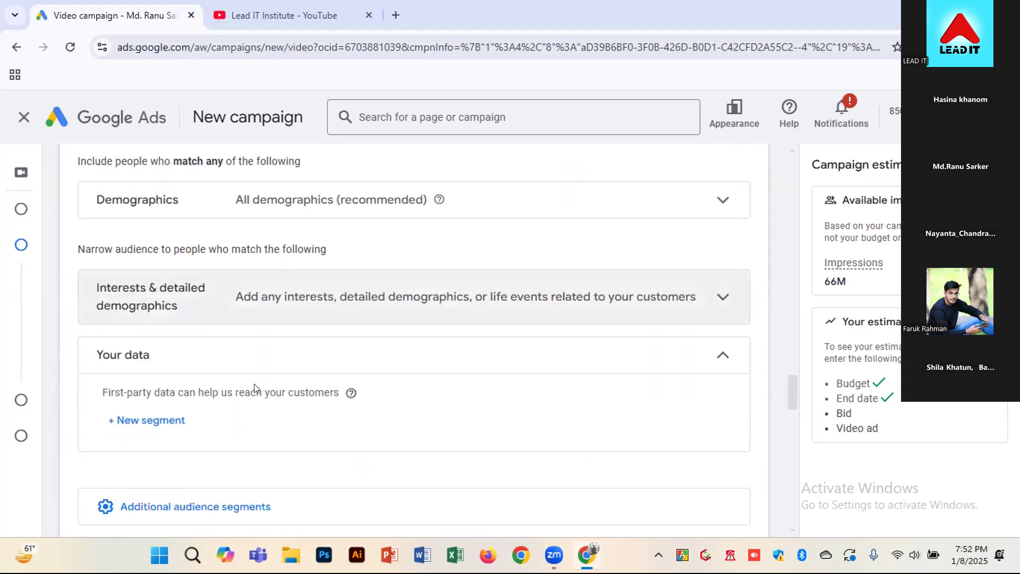
scroll(167, 320, up, 1)
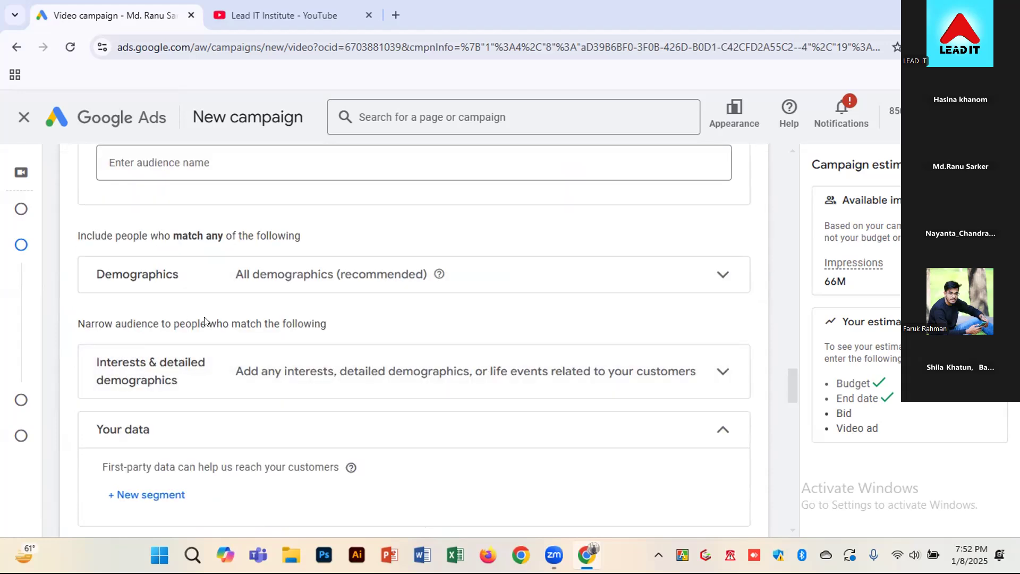
click(370, 276)
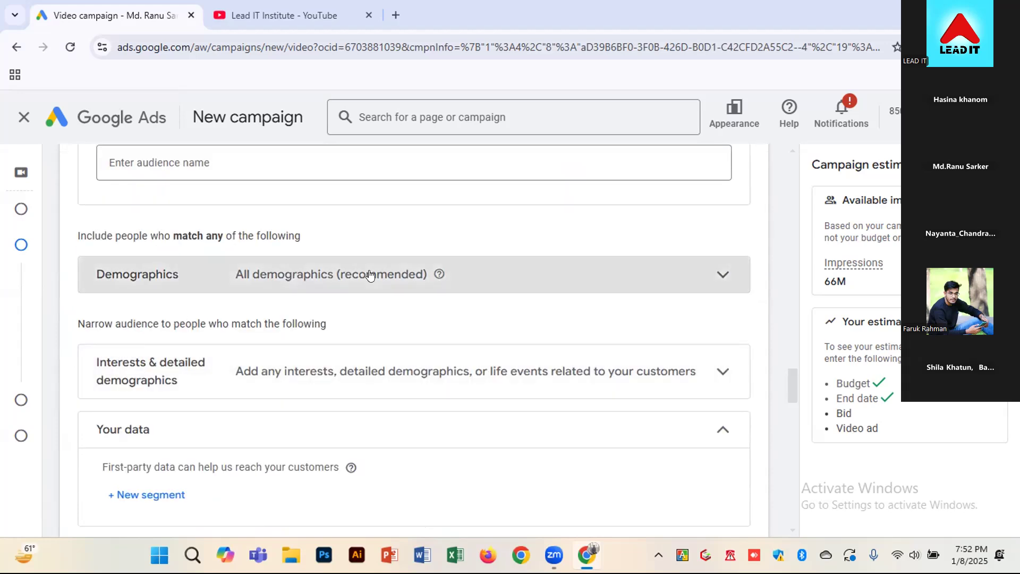
scroll(126, 365, down, 1)
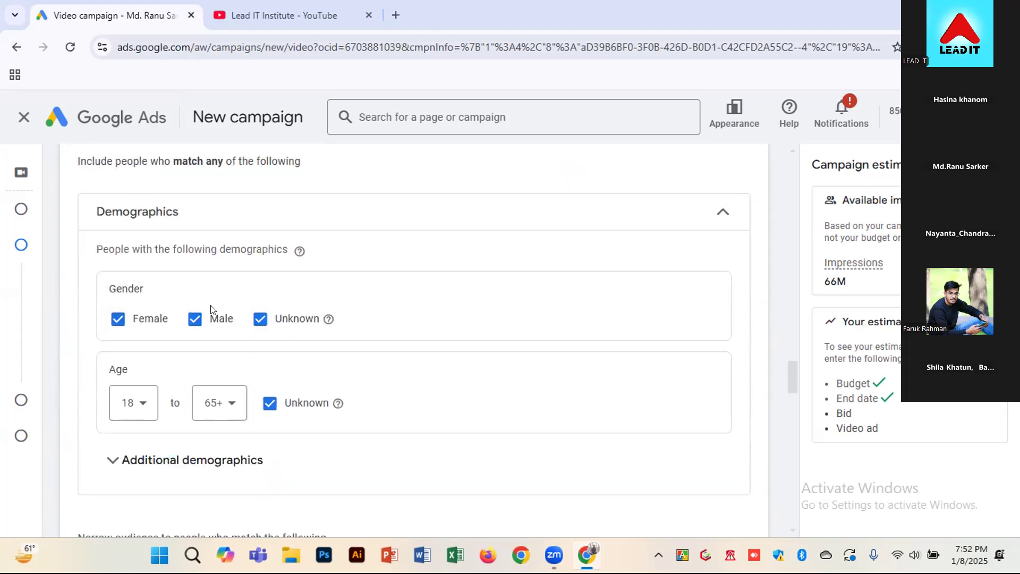
Review the gender, age and additional demographics options, keeping all demographics, and collapse the Demographics settings
scroll(283, 319, down, 1)
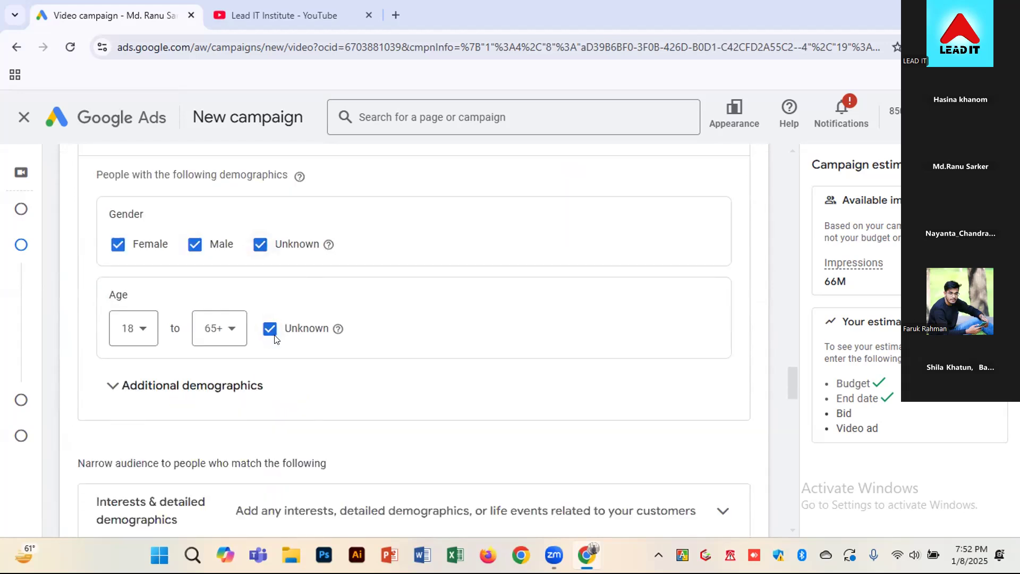
click(178, 400)
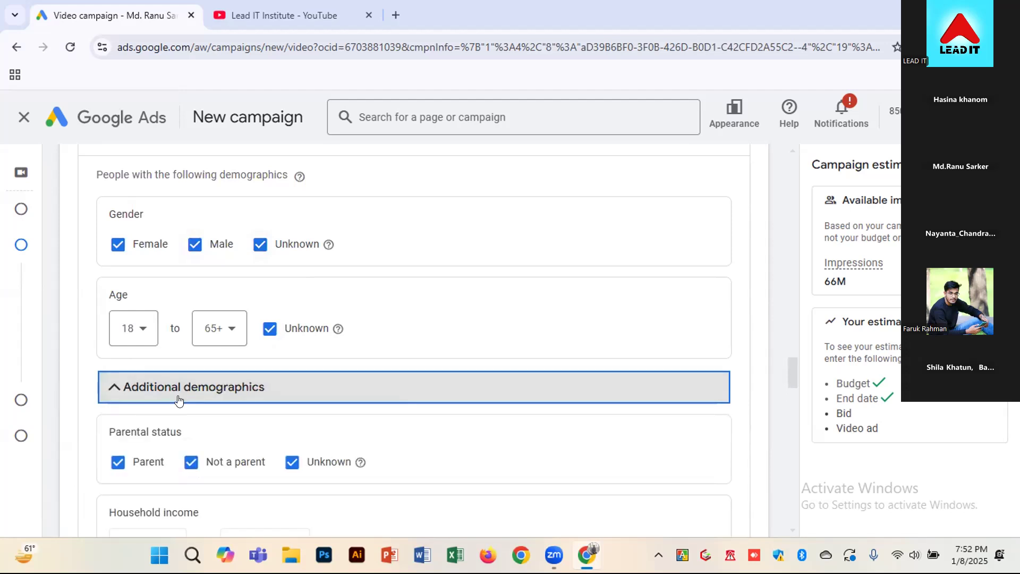
scroll(178, 400, down, 1)
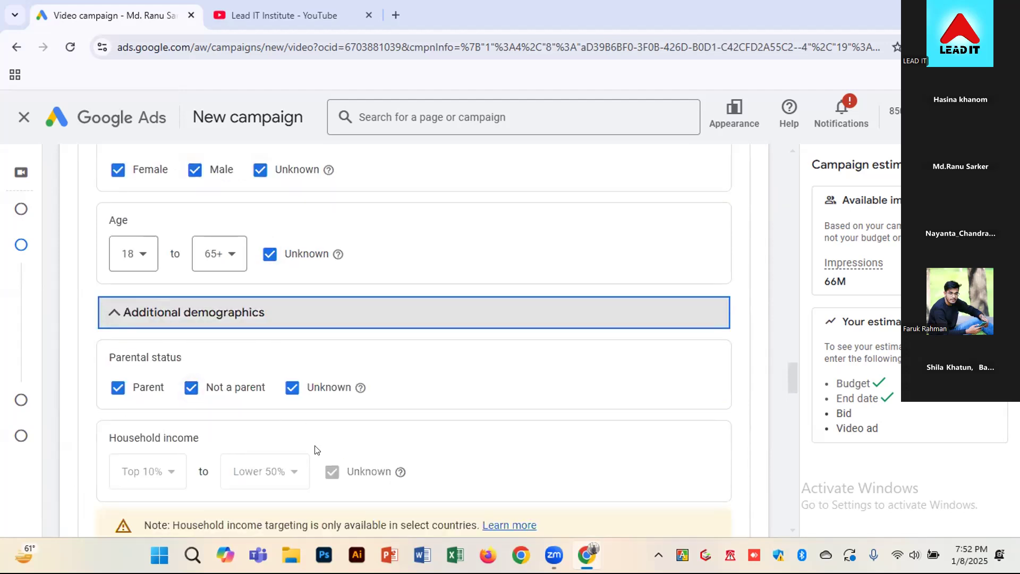
click(187, 328)
scroll(187, 330, up, 2)
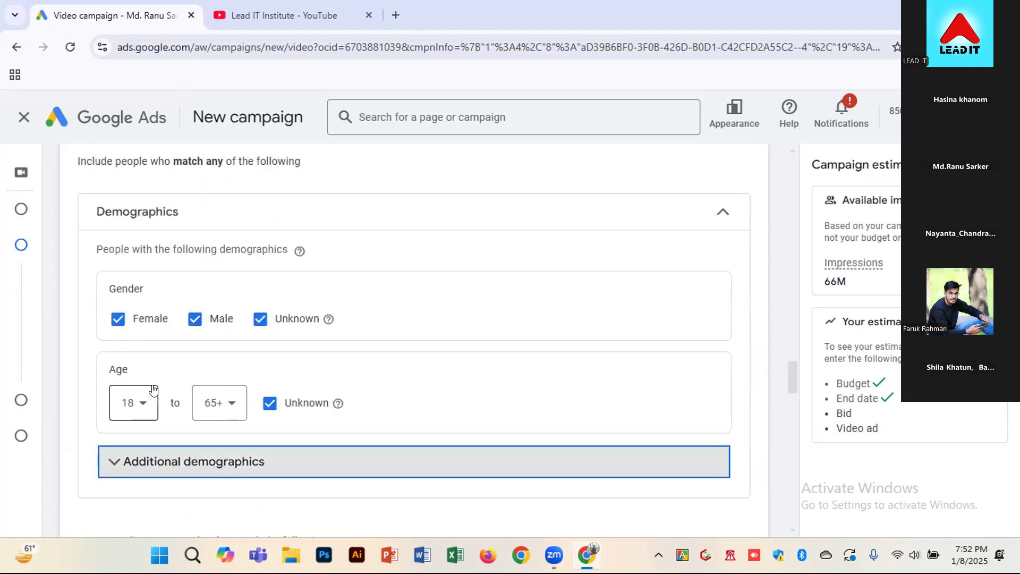
click(659, 226)
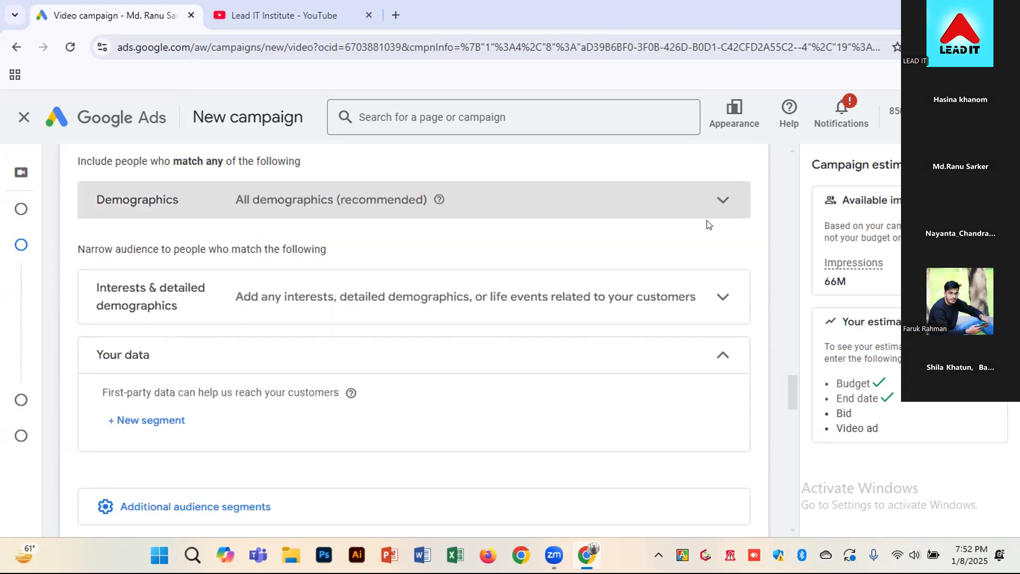
Expand Interests & detailed demographics and add the suggested segments Business Professionals, Social Media Enthusiasts and Education Jobs
click(429, 316)
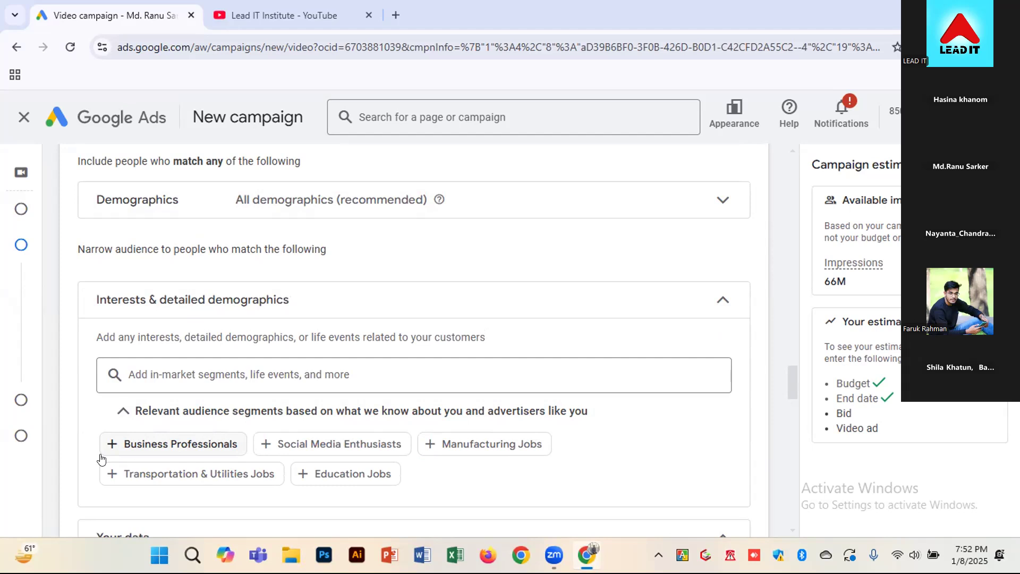
click(113, 441)
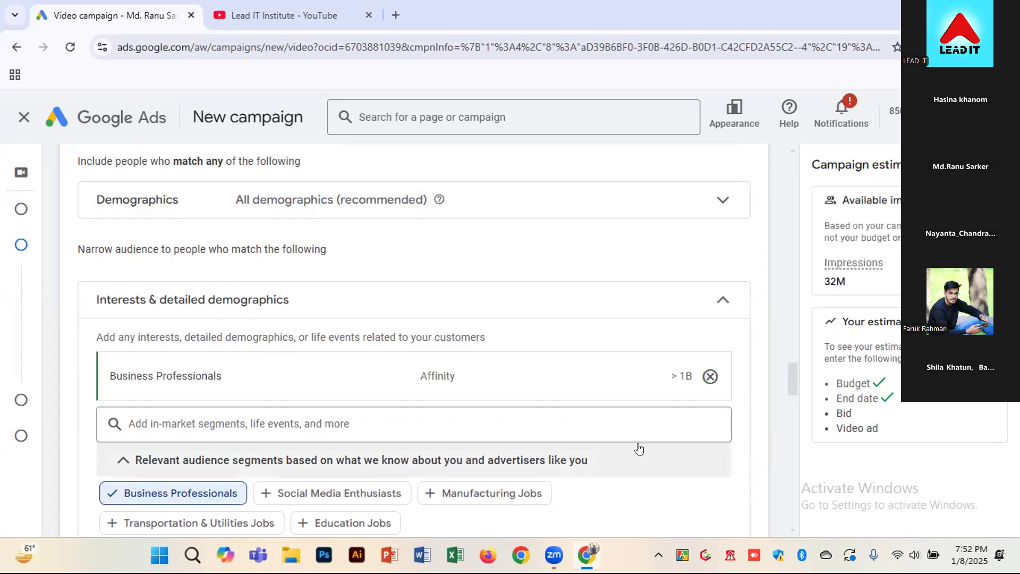
scroll(638, 446, down, 1)
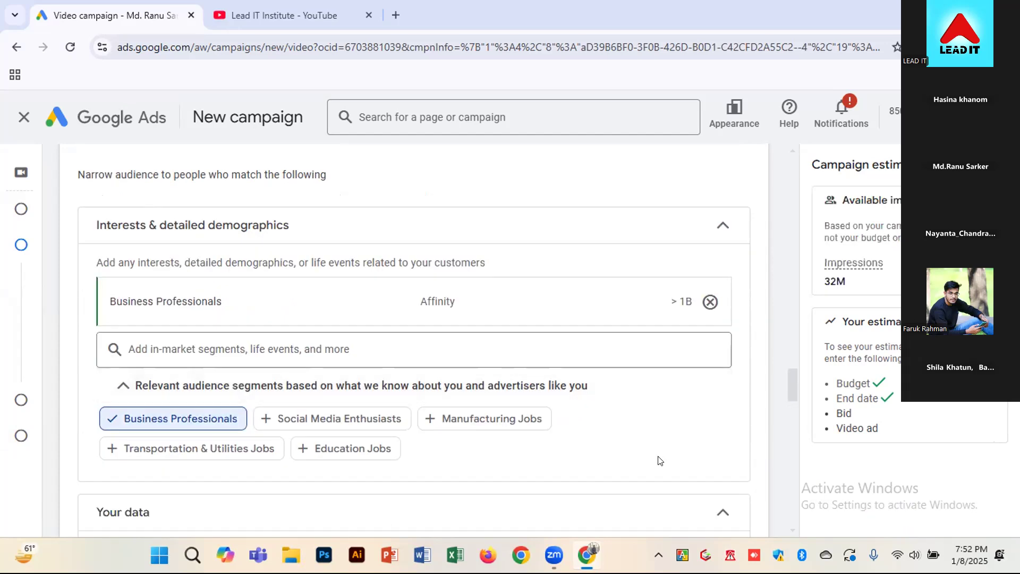
click(352, 421)
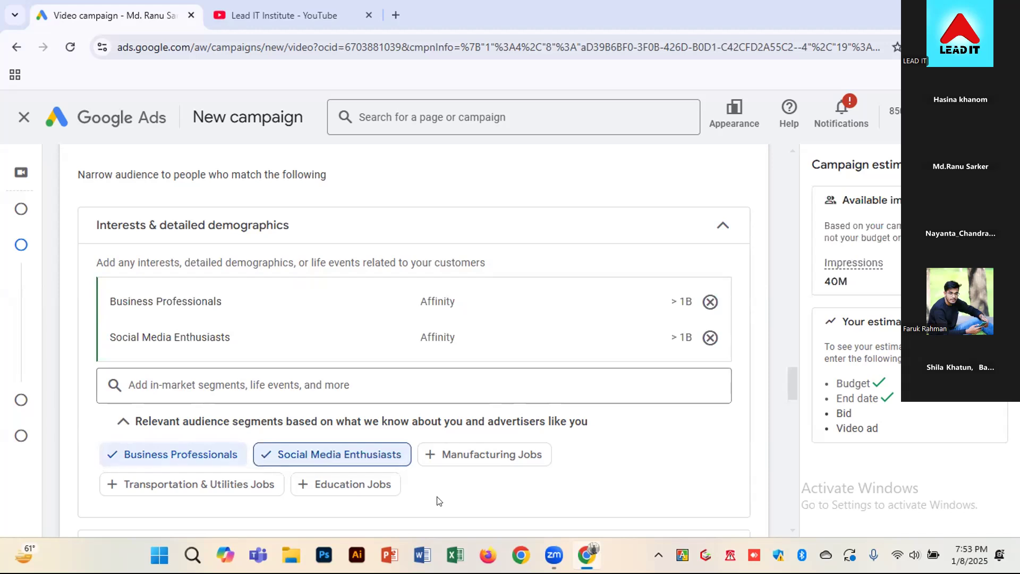
click(319, 485)
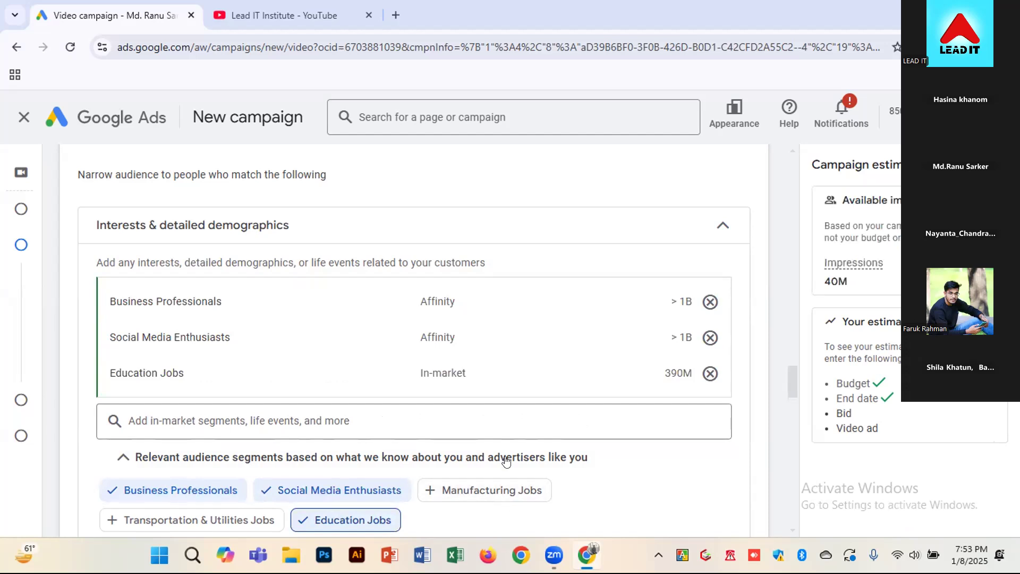
Search the segments for "Sales" and add Sales Management Training, Sales Management Software, Sales Strategies, Sales Improvement Techniques and Marketing Sales Processes
click(387, 419)
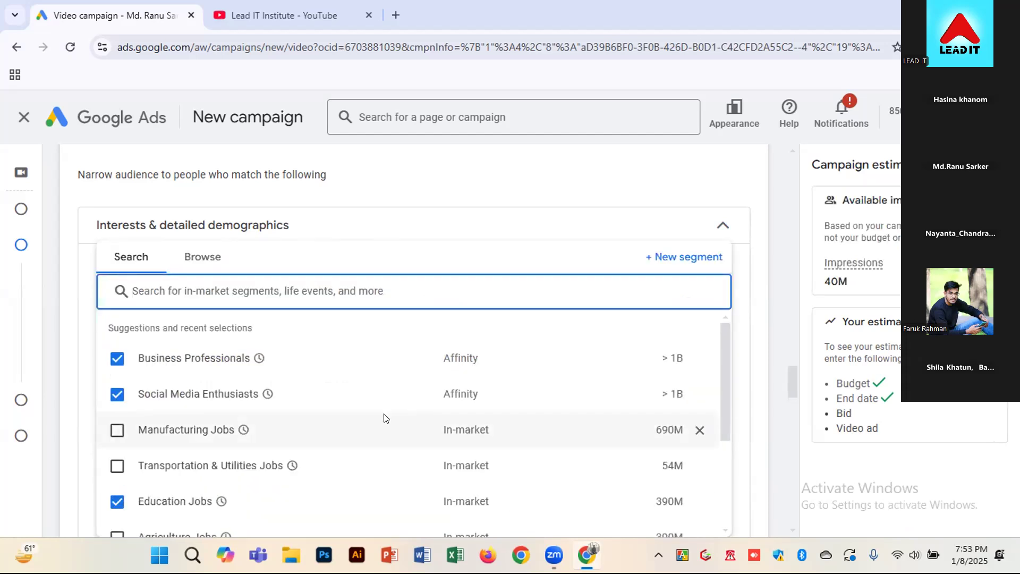
text(Sak)
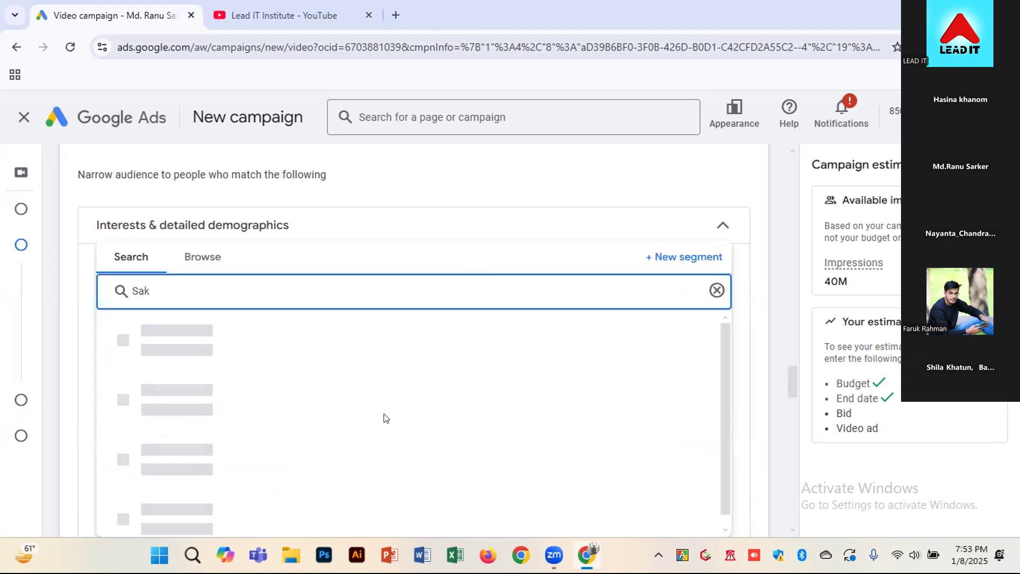
key(BackSpace)
text(les)
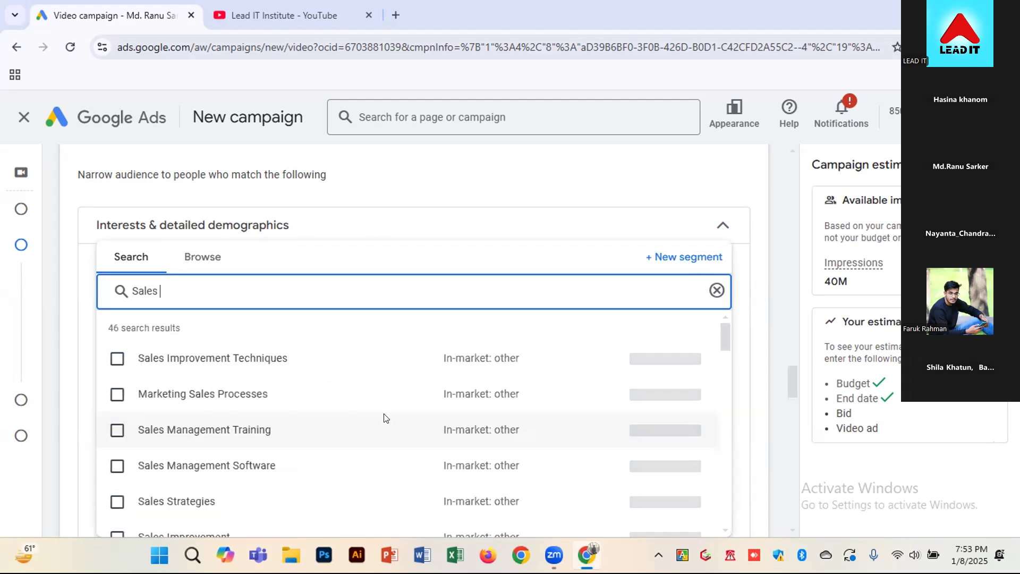
text( $)
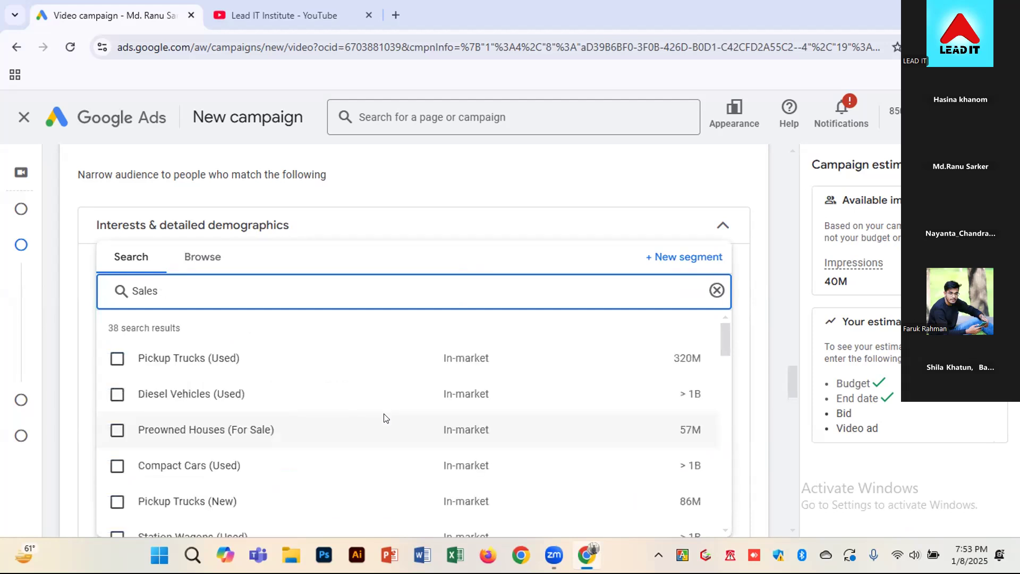
text(&)
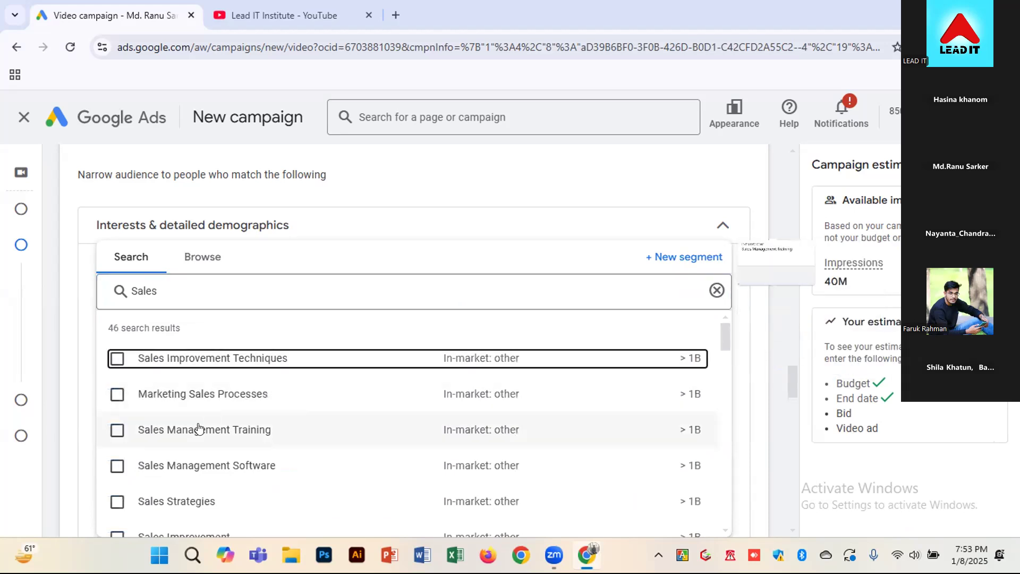
click(117, 430)
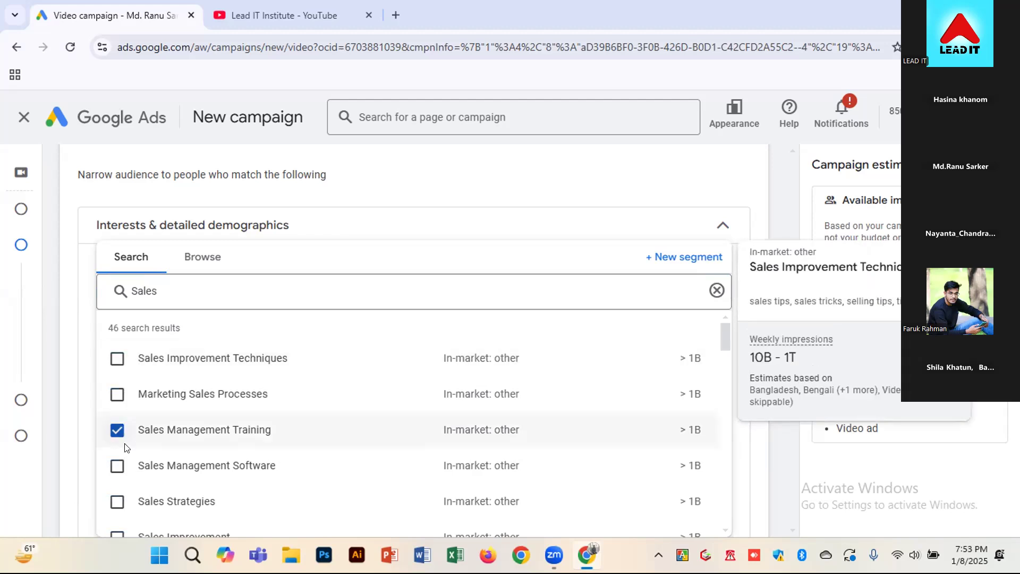
click(117, 466)
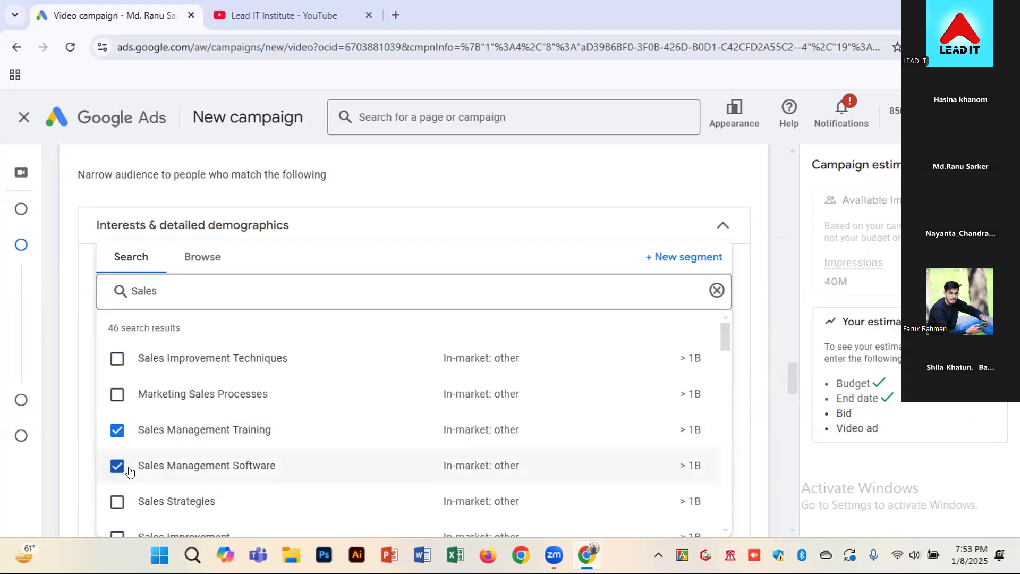
click(117, 502)
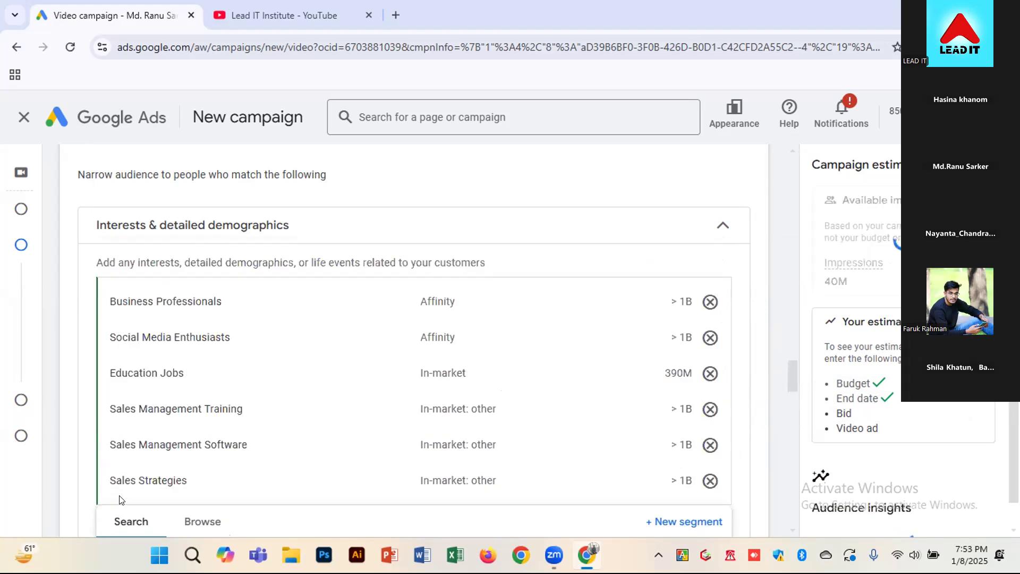
click(117, 356)
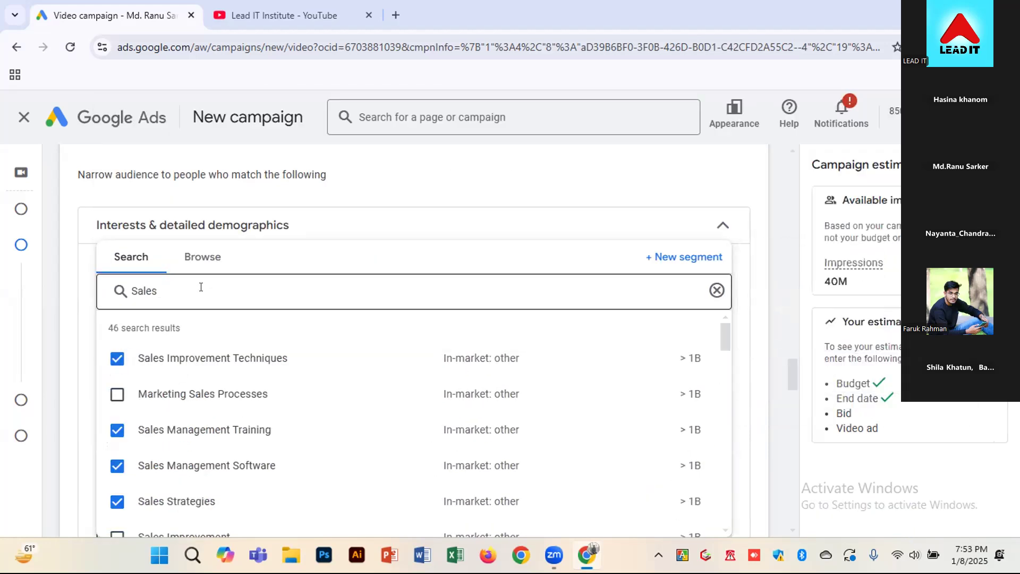
click(117, 394)
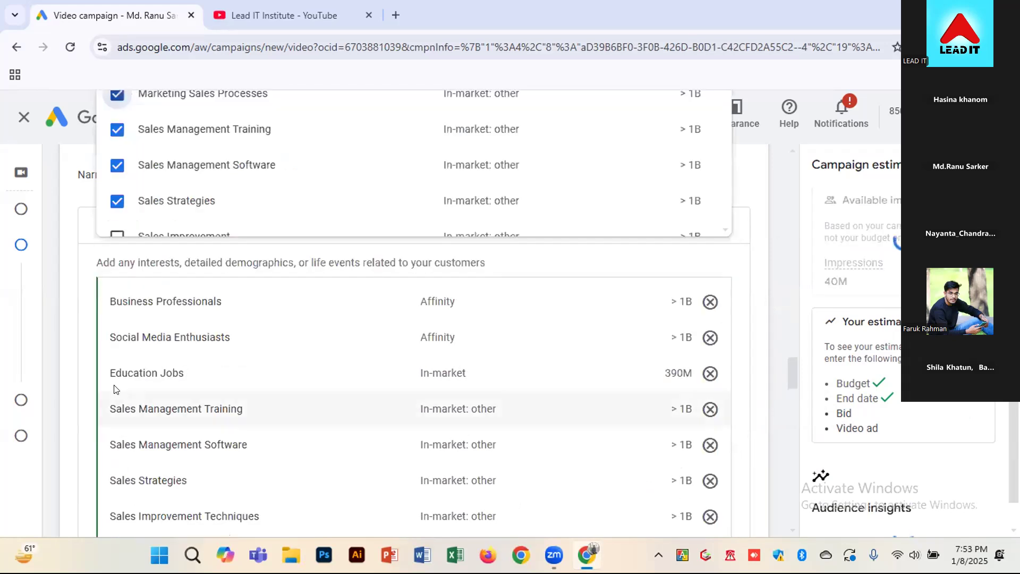
Search for "Sales and marketing" and add Marketing, Sales Training and Strategies, Business Marketing, One to One Marketing and Marketing Strategies
click(215, 295)
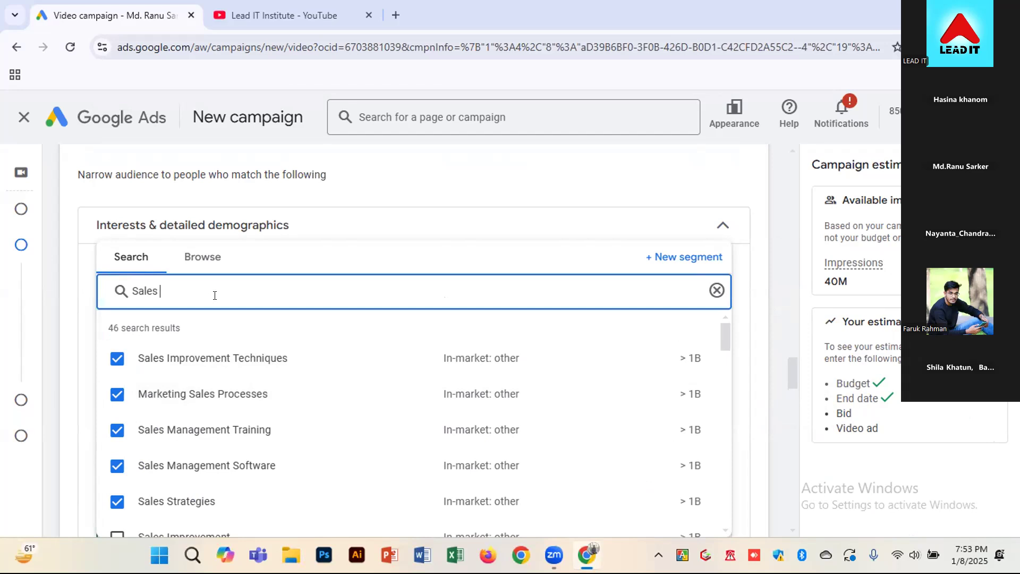
text(and marke)
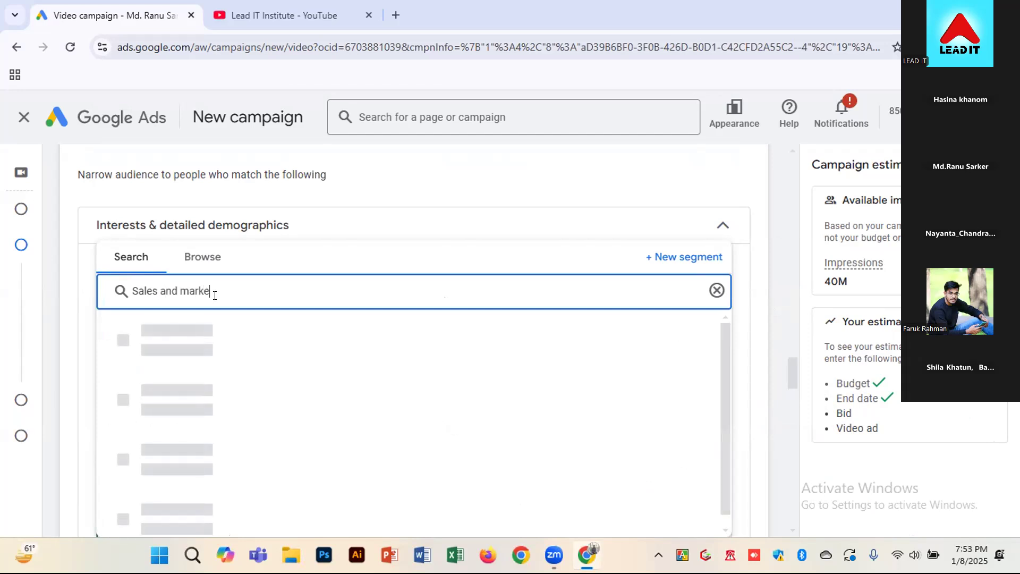
text(ting)
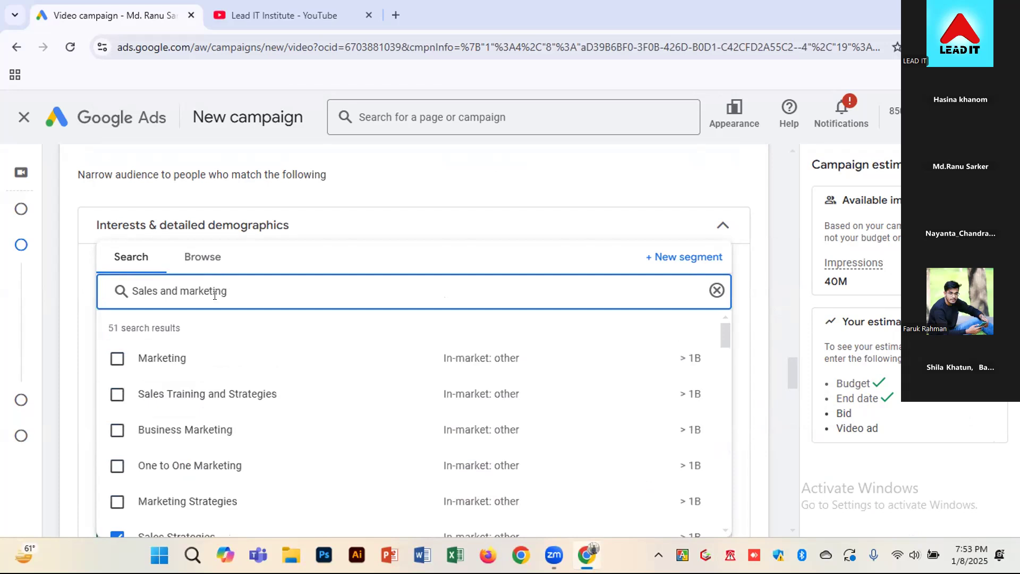
click(170, 355)
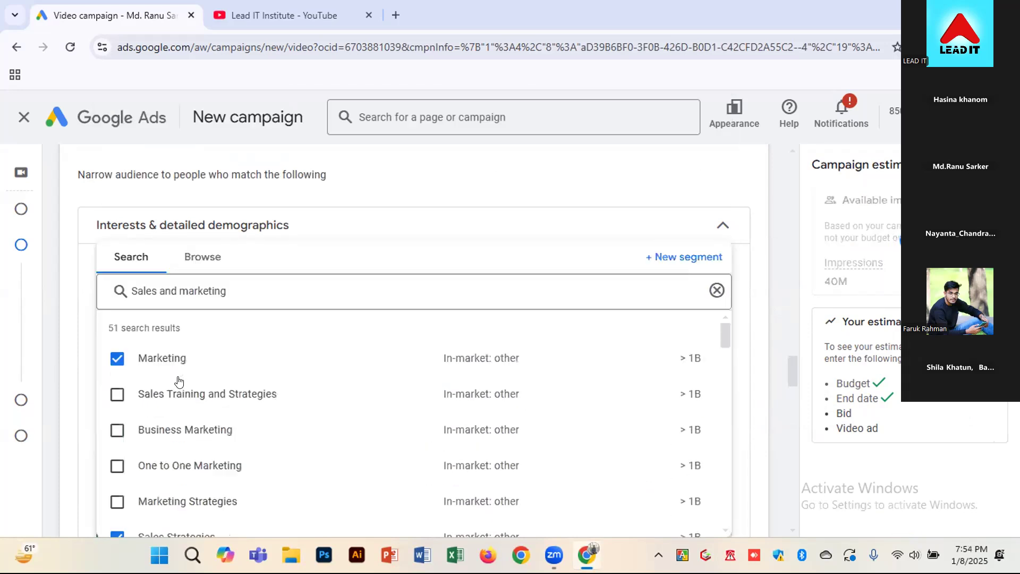
click(171, 388)
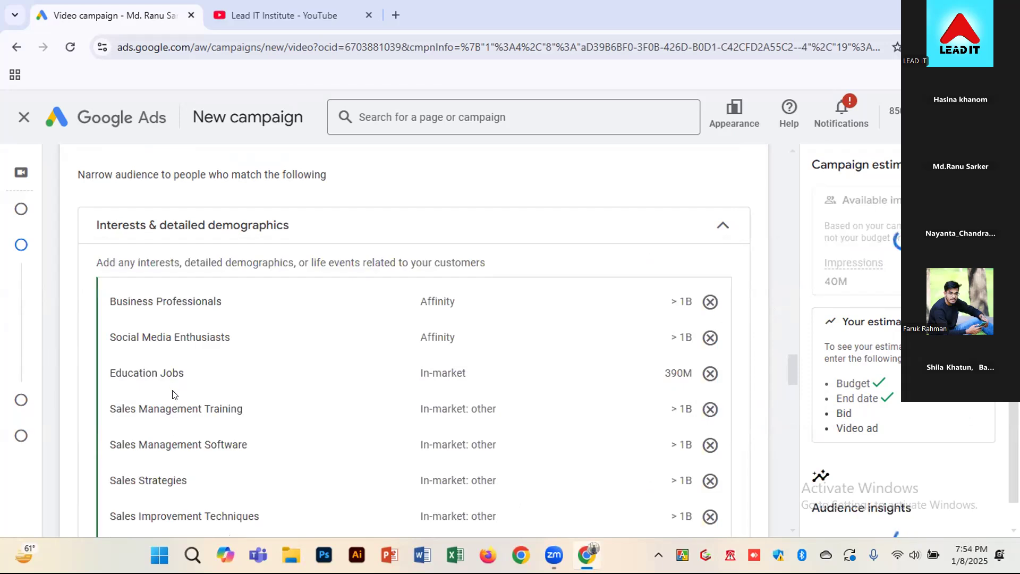
click(174, 433)
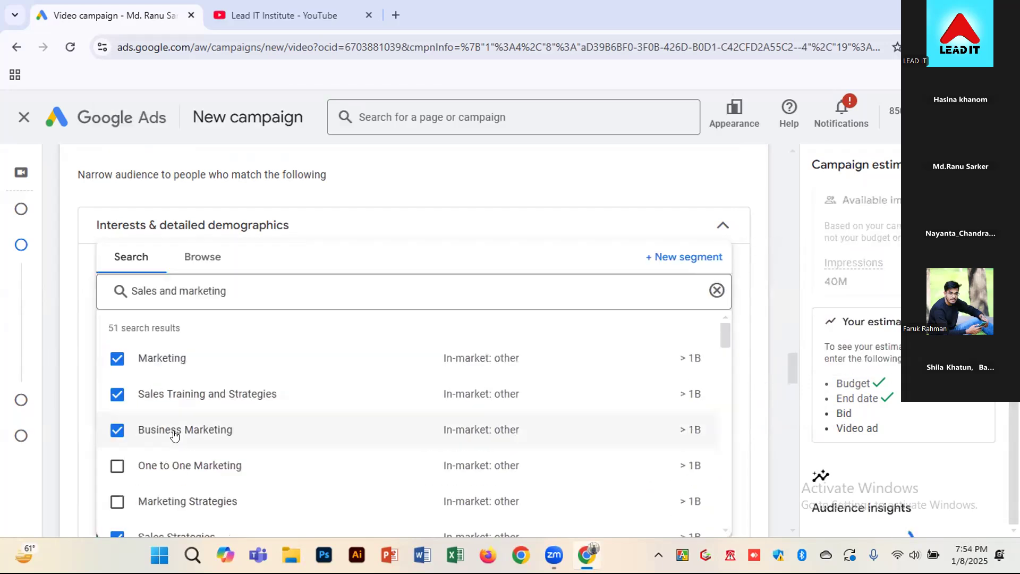
click(172, 467)
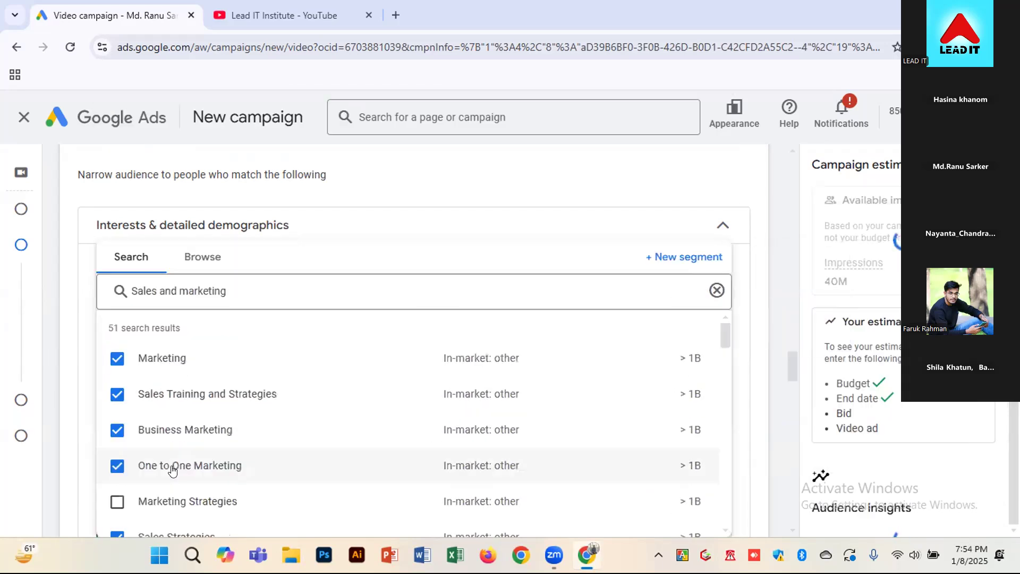
click(181, 493)
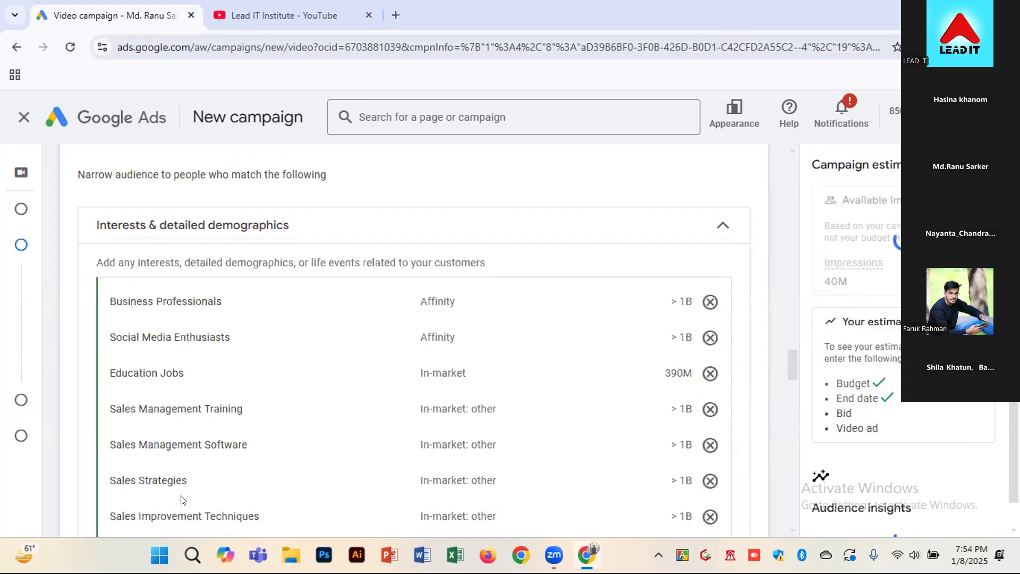
Add the segments Digital Marketing Companies, Manufacturing Marketing Plans, Online Marketing and Product Marketing Strategies from the search results
scroll(307, 403, down, 1)
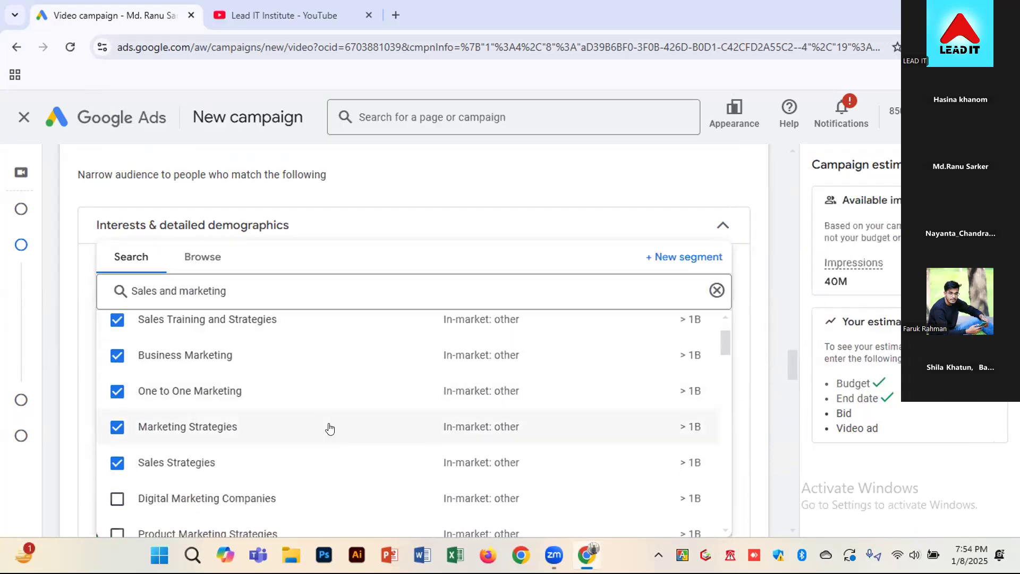
click(192, 498)
scroll(194, 507, down, 2)
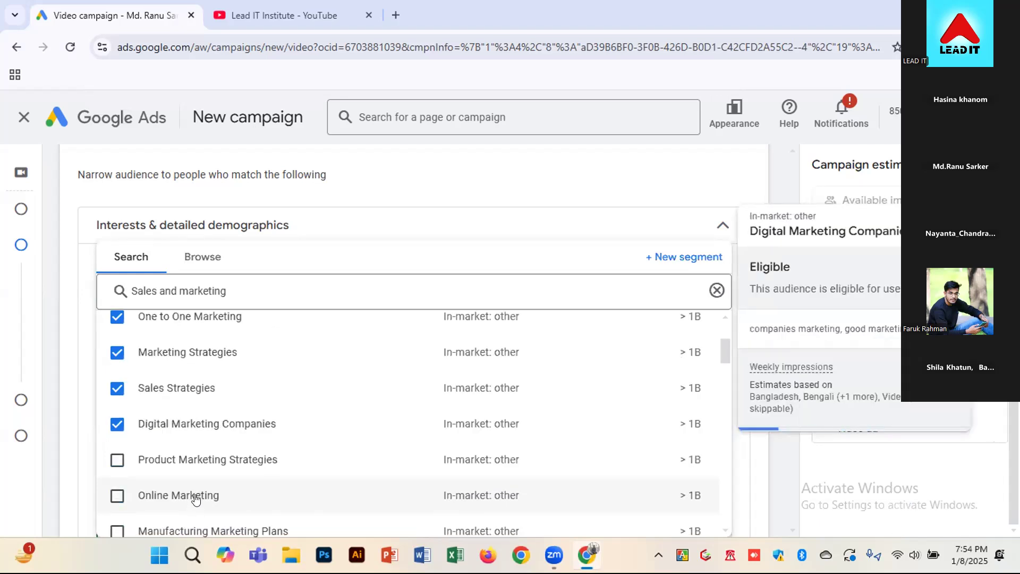
scroll(195, 499, down, 1)
click(186, 460)
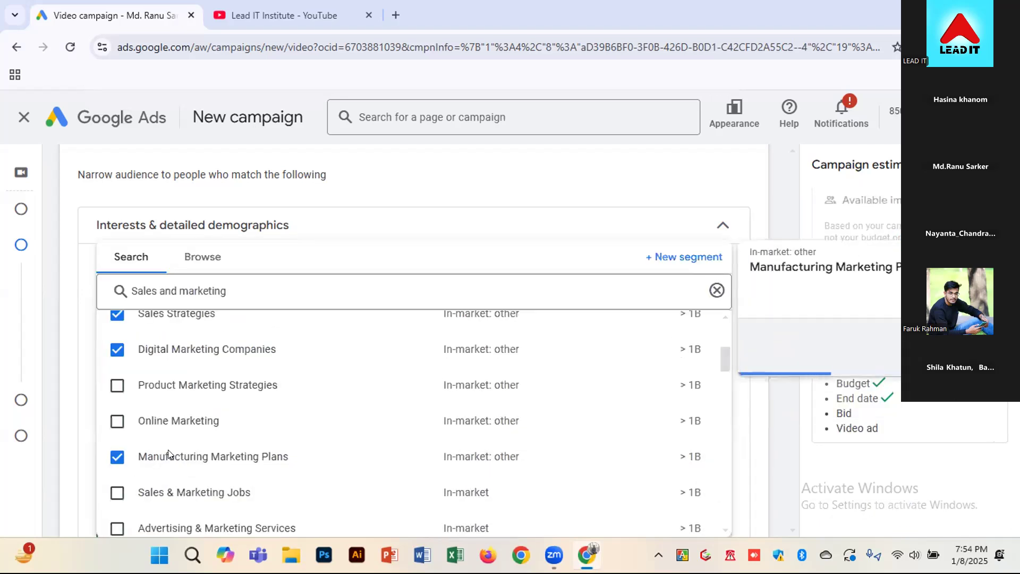
click(173, 409)
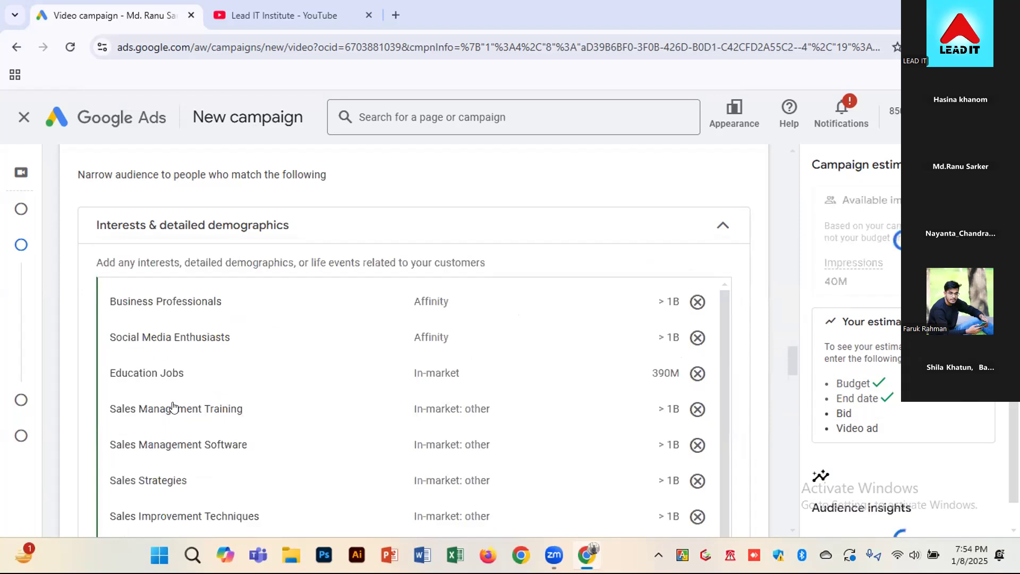
click(171, 390)
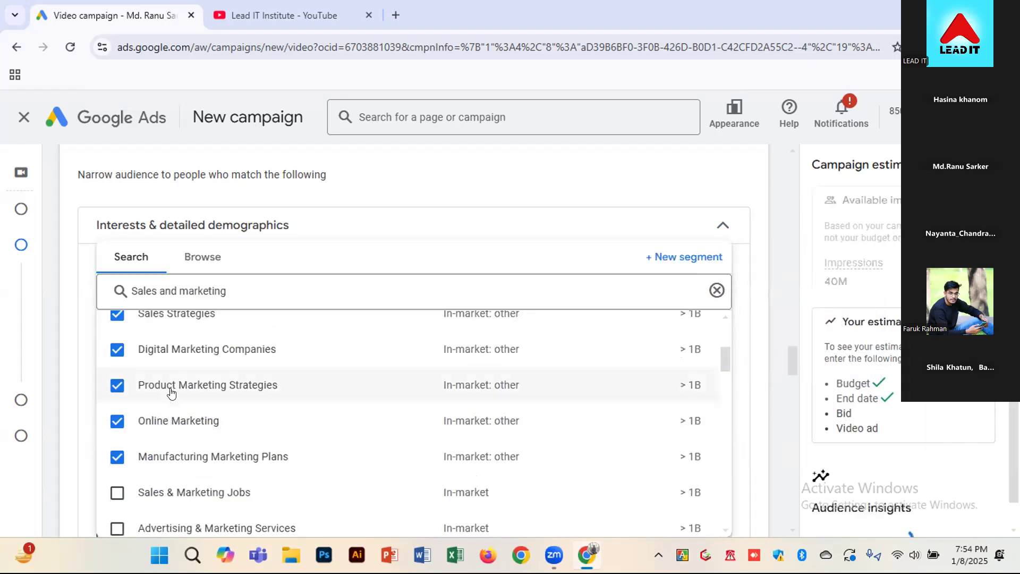
Add the segments Sales & Marketing Jobs, Advertising & Marketing Services, Business & Industrial Products and Email Marketing Services
scroll(196, 491, down, 1)
click(196, 428)
click(197, 460)
click(183, 502)
click(176, 524)
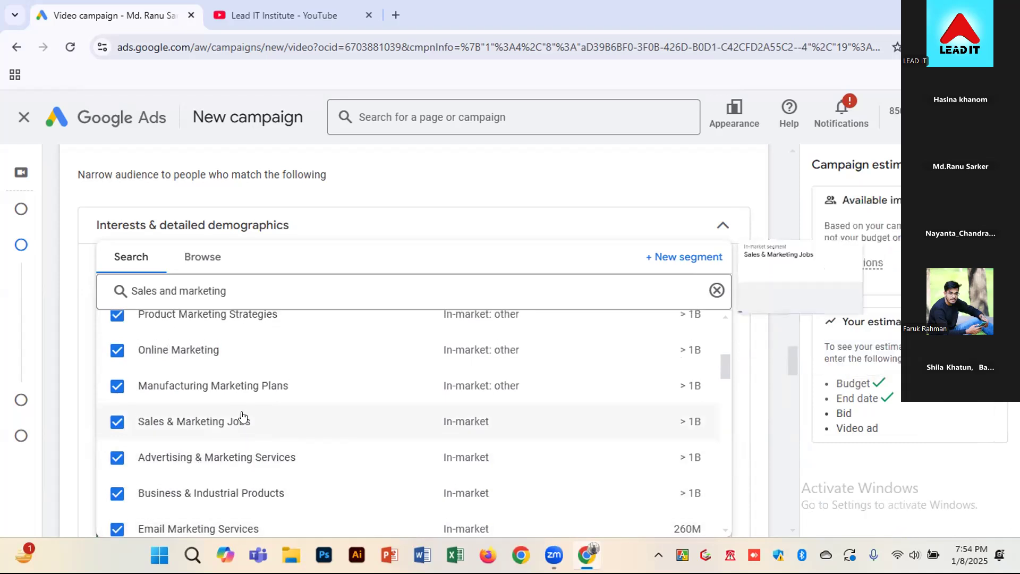
Search the segments for "Advertising" and add Web Advertising Services, Advertising Services and Advertising Information
drag(256, 297, 108, 305)
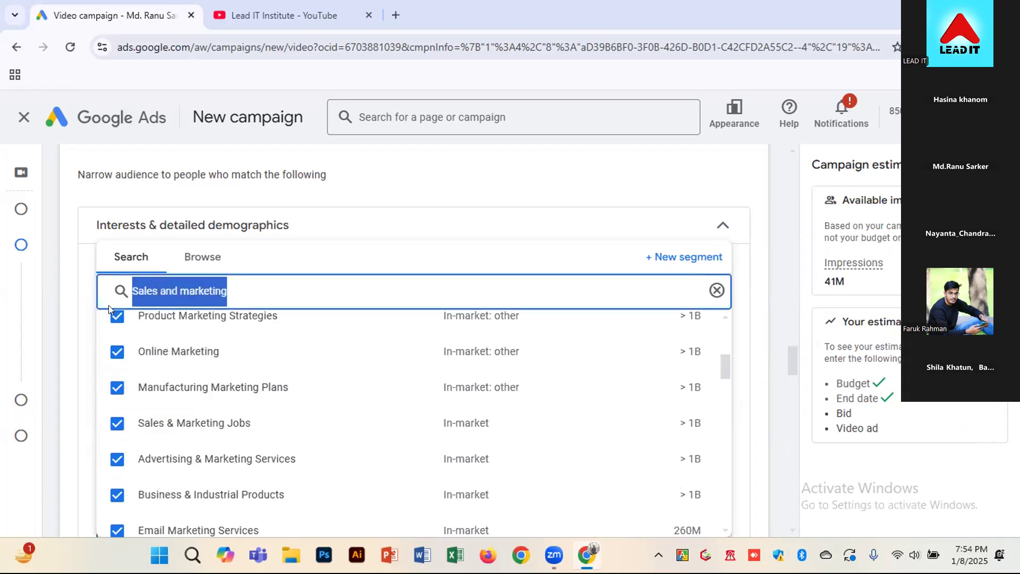
text(Adver)
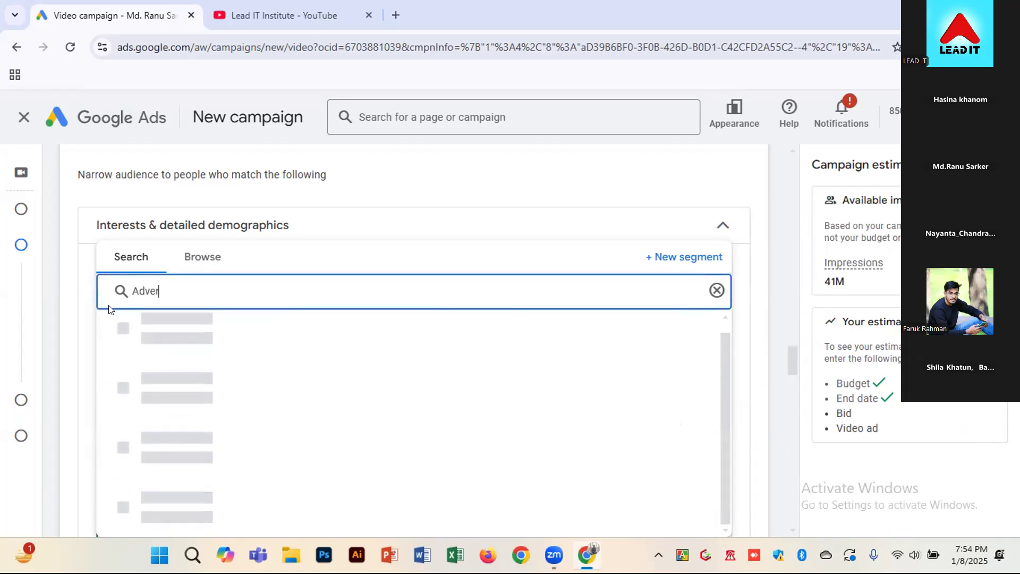
text(tus)
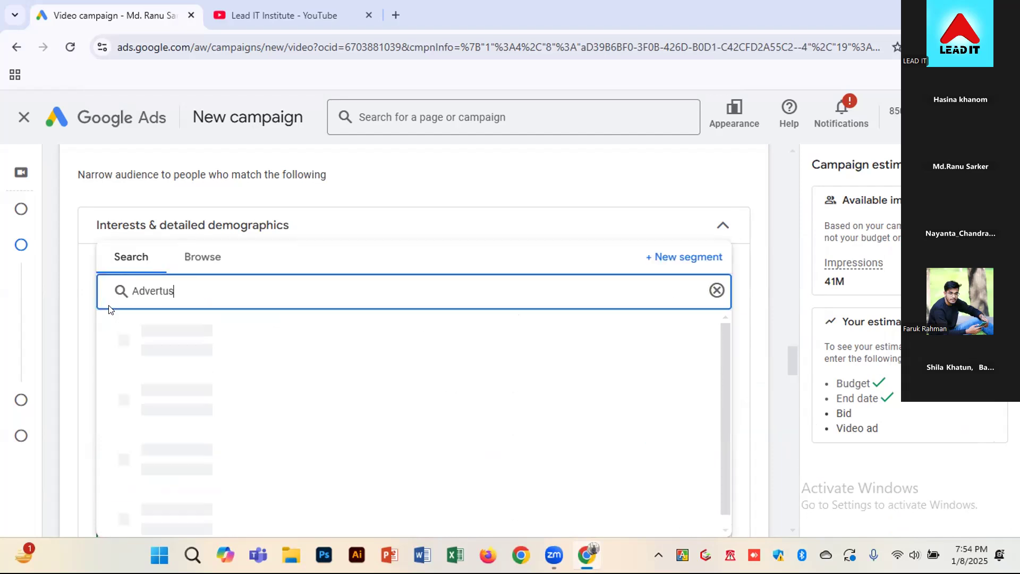
key(BackSpace)
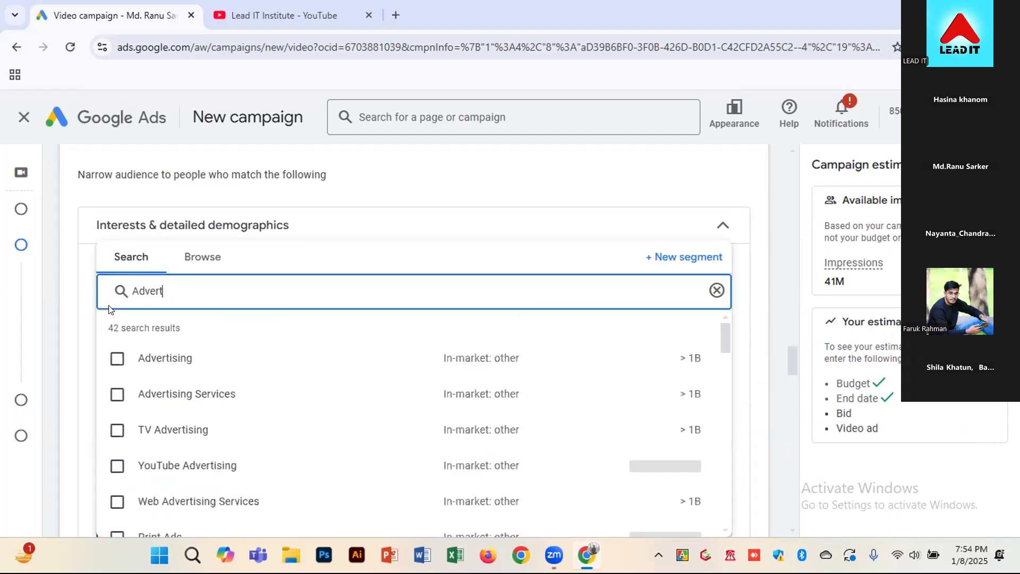
text(ising)
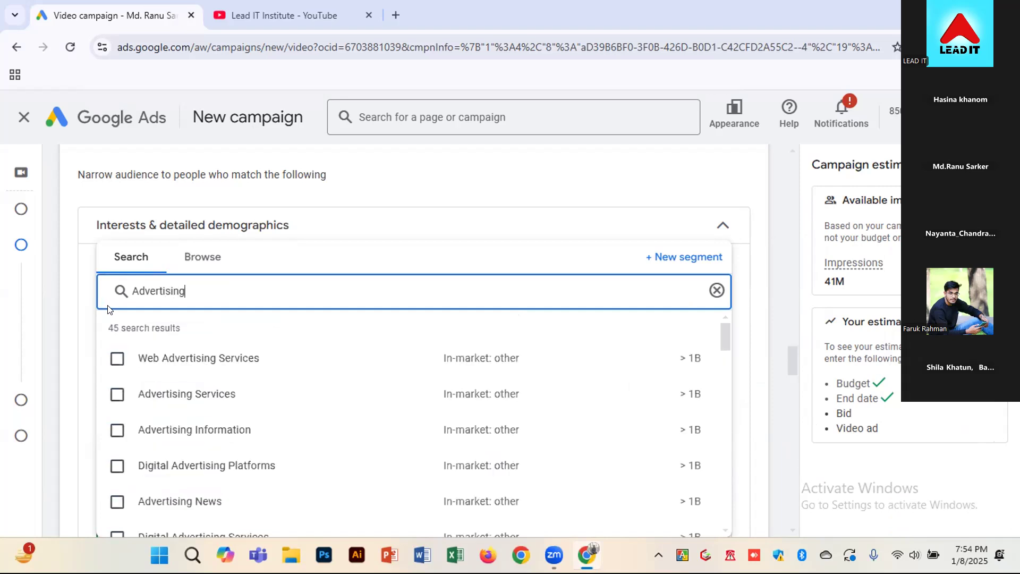
click(129, 357)
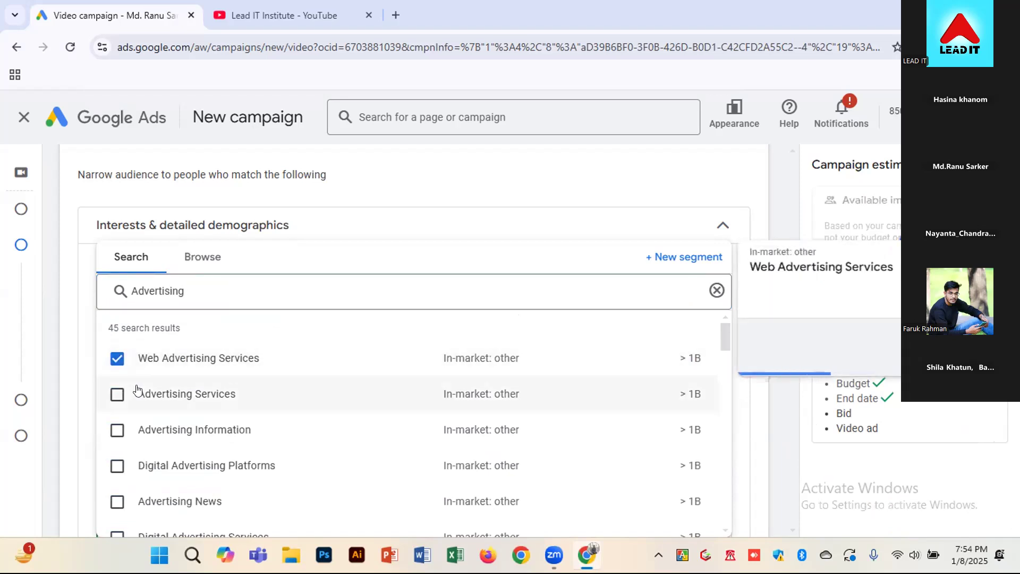
click(137, 393)
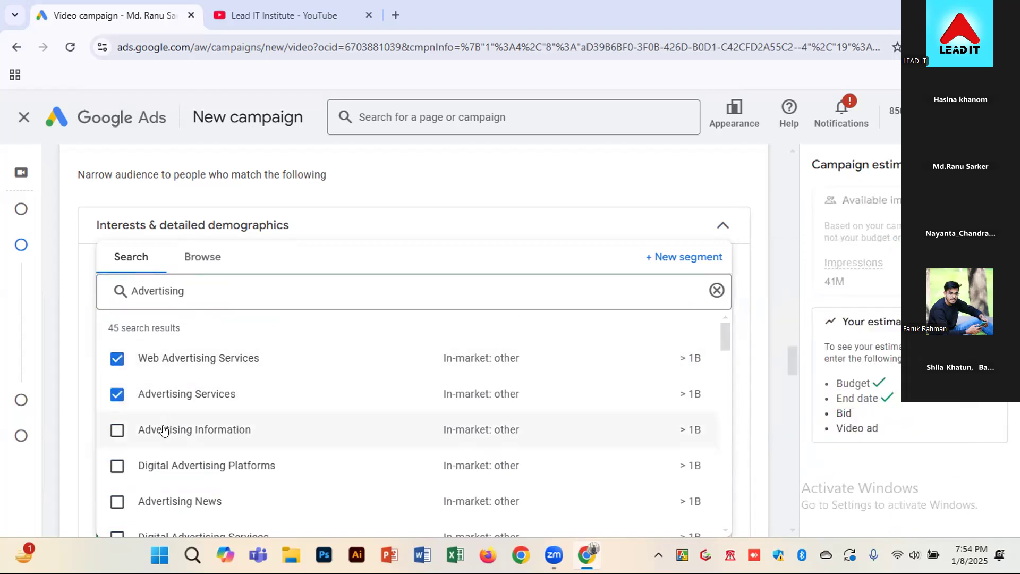
click(165, 429)
Add Digital Advertising Platforms, Advertising News, Digital Advertising Services, Business Advertising, Advertising Costs, Advertising, and Advertising and Market Research
scroll(165, 431, down, 1)
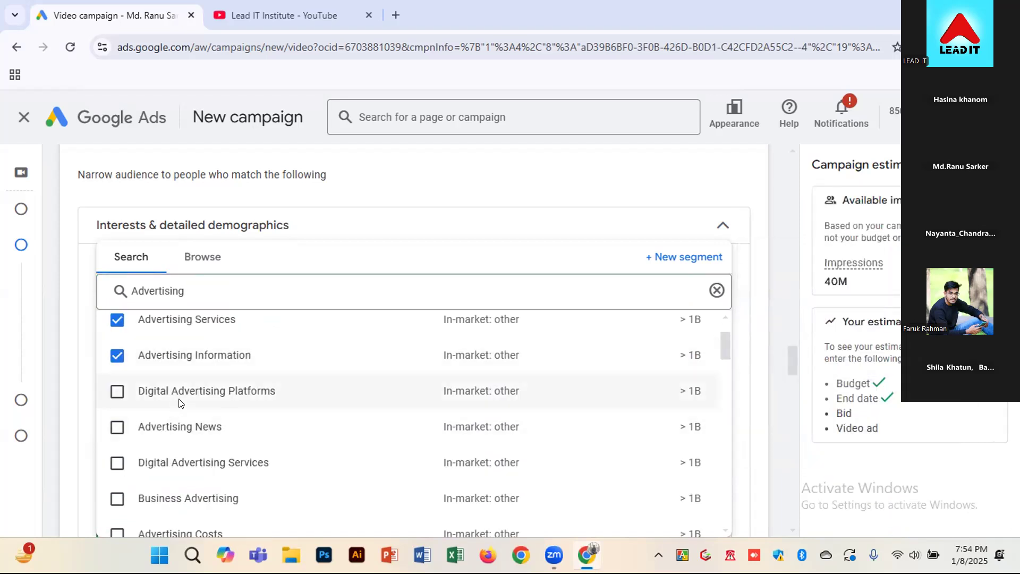
click(178, 402)
click(190, 426)
click(197, 461)
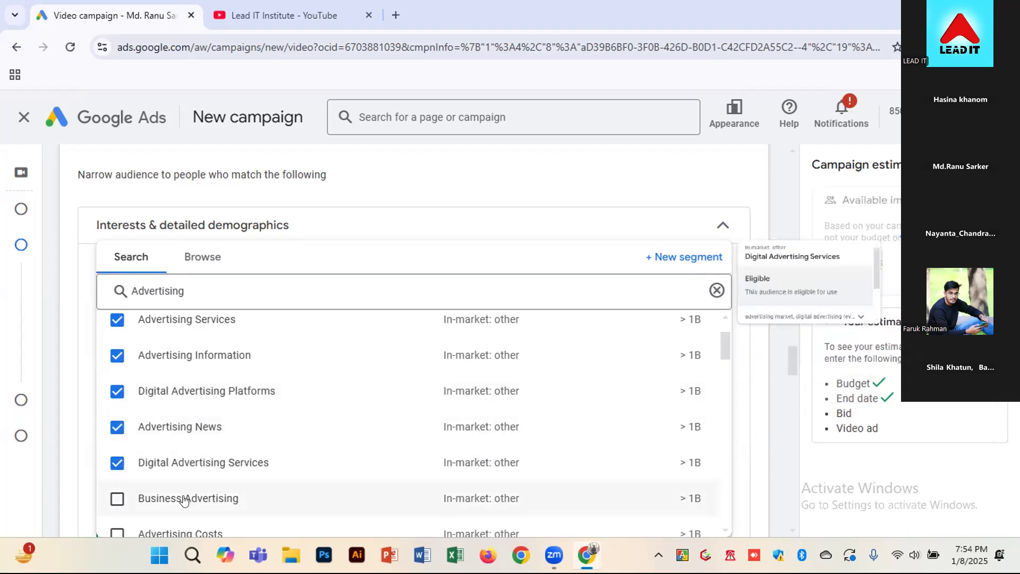
click(183, 500)
scroll(177, 497, down, 1)
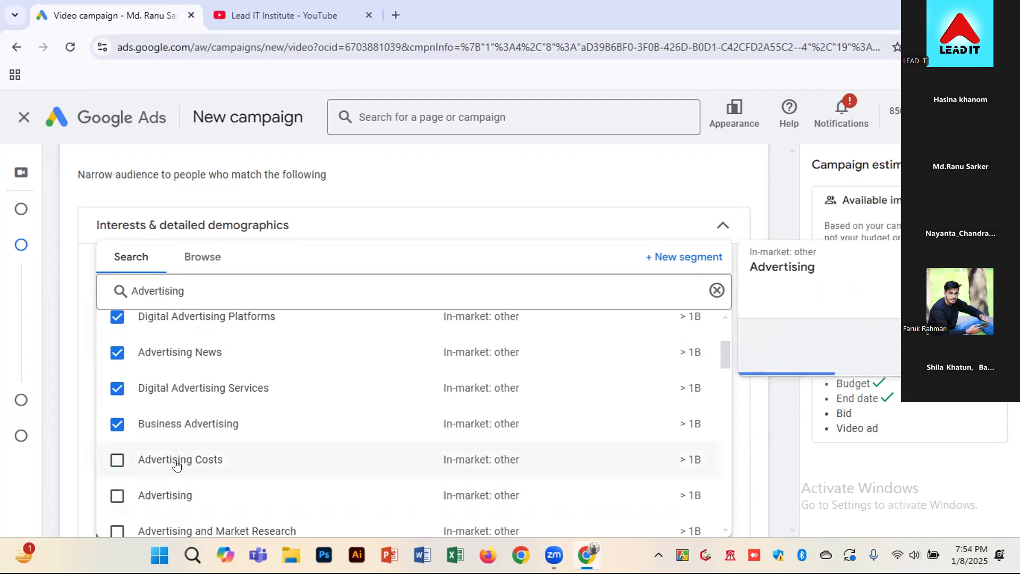
click(176, 499)
scroll(176, 497, down, 2)
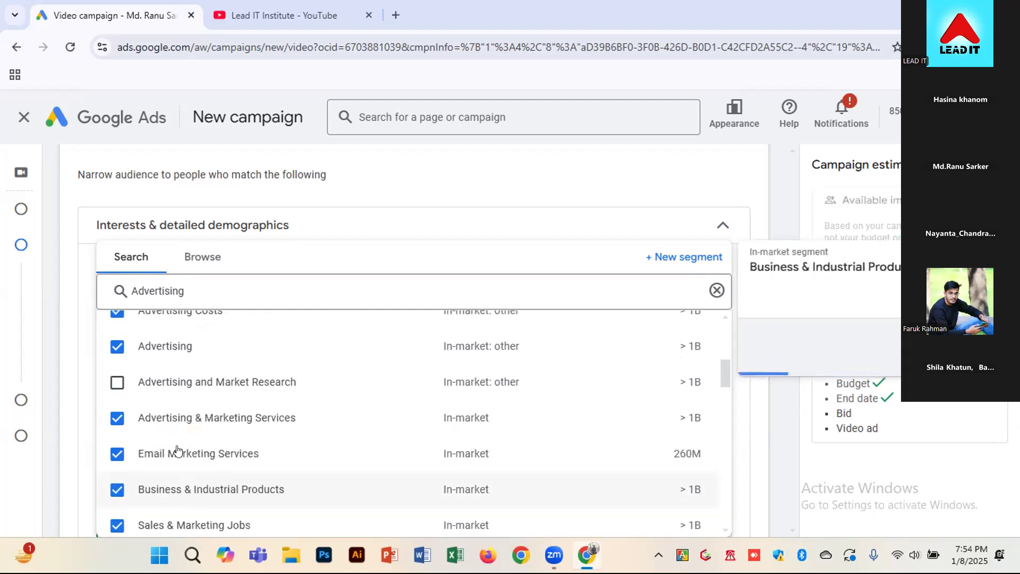
click(172, 388)
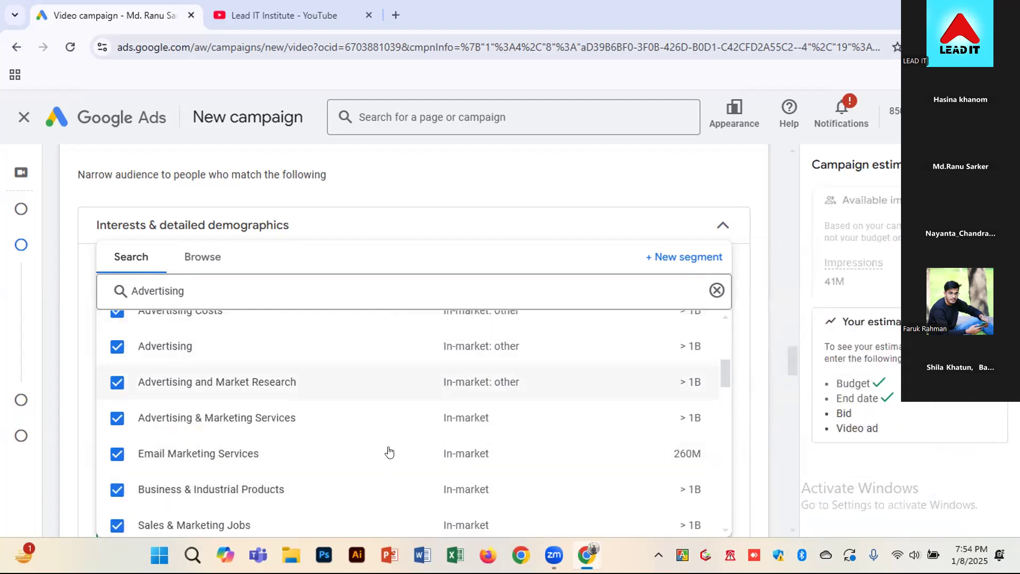
Add the segments Web Design & Development and SEO & SEM Services, close the segment search and check the estimated impressions
scroll(531, 447, down, 2)
scroll(614, 443, down, 1)
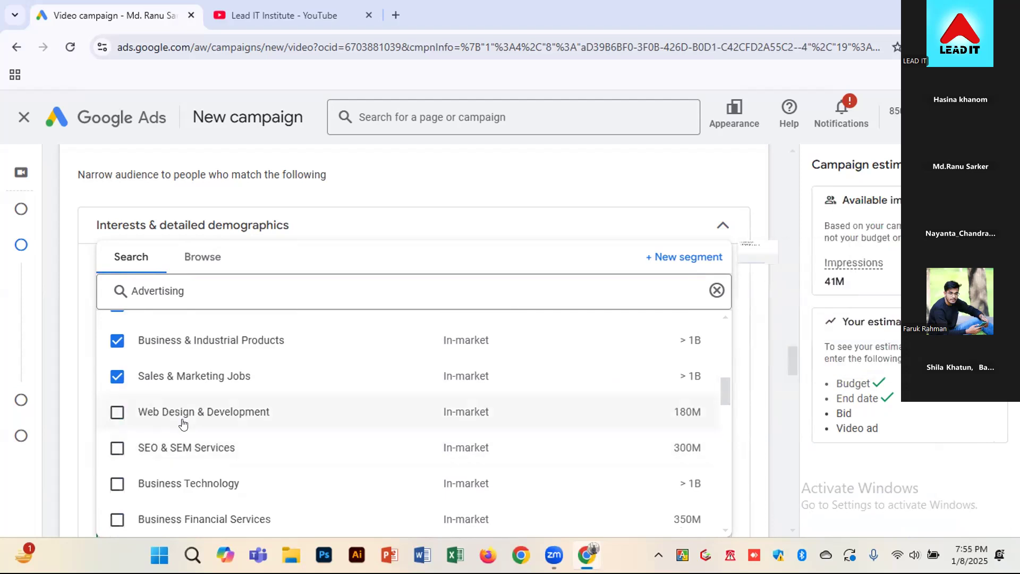
click(220, 414)
click(260, 449)
click(185, 492)
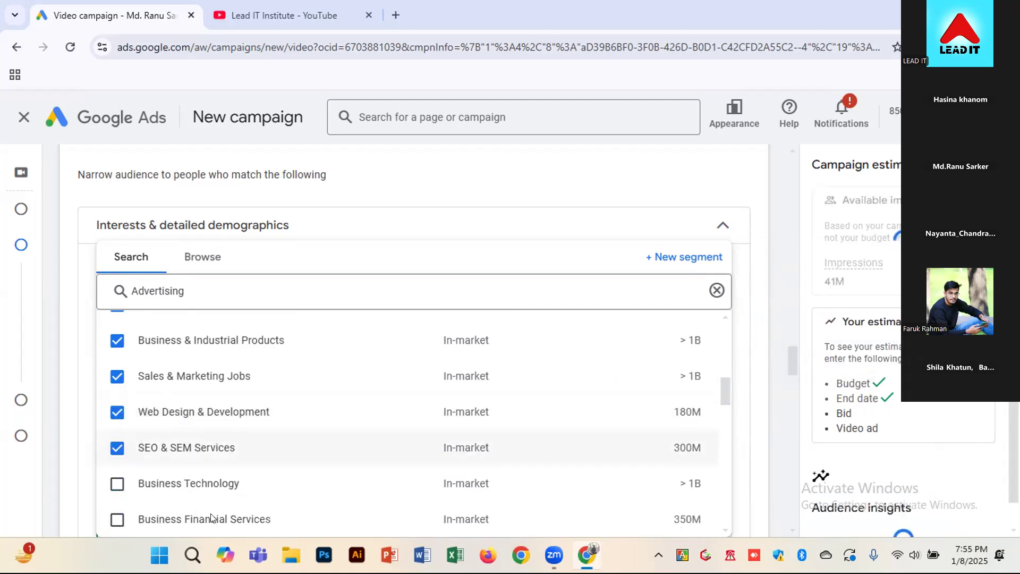
click(717, 290)
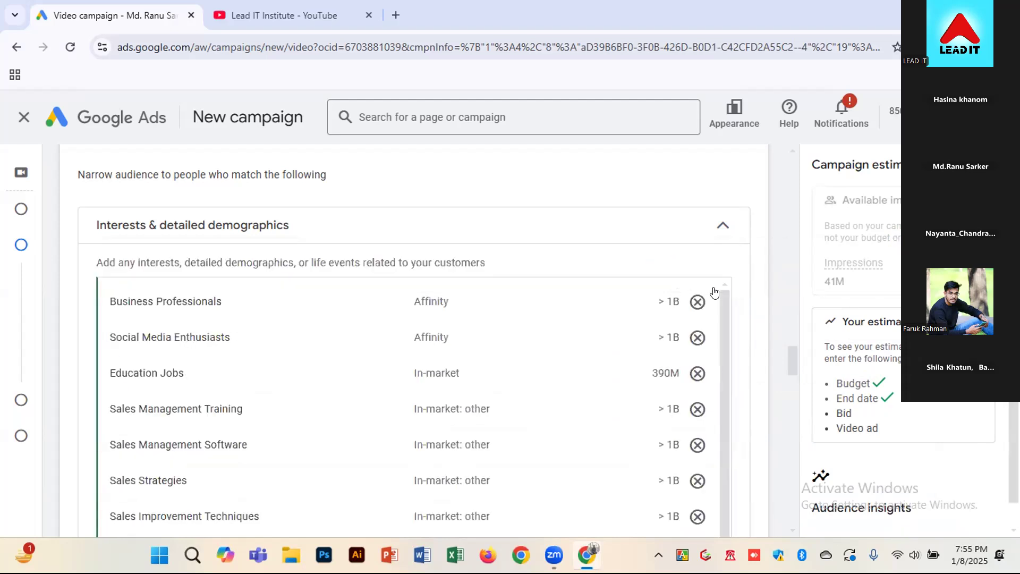
scroll(252, 392, up, 1)
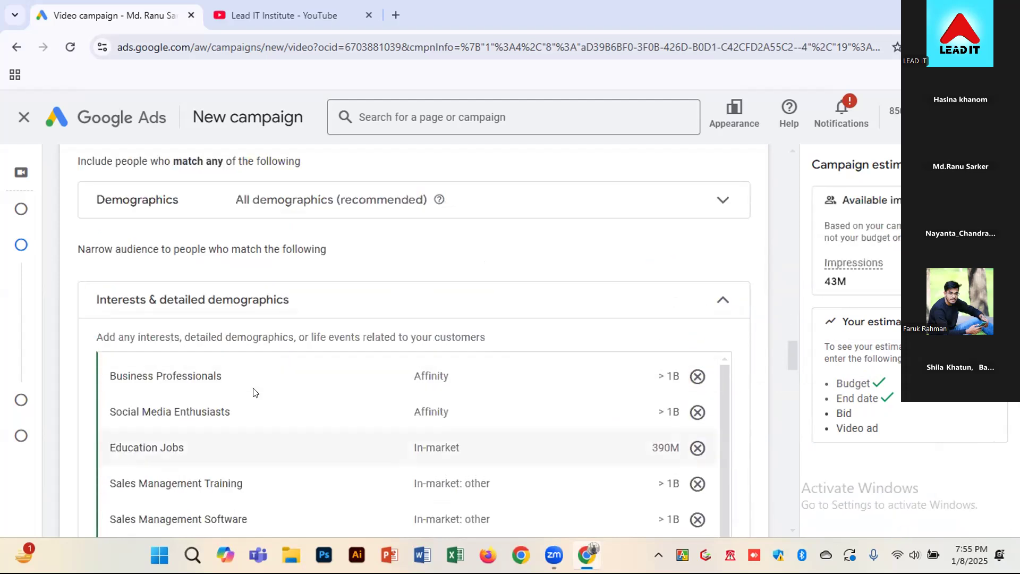
double_click(837, 283)
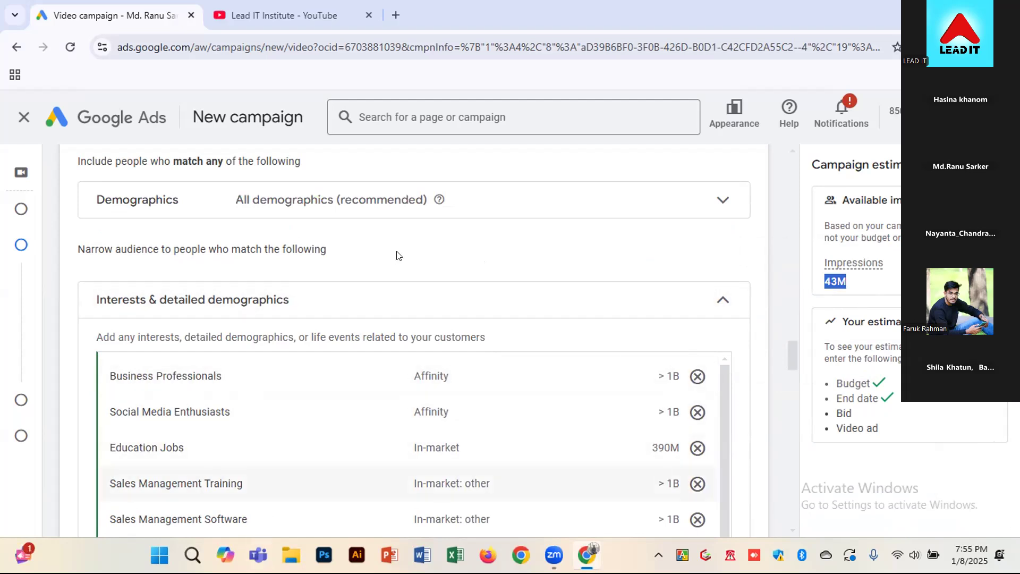
Enter "Business" as the audience name, correcting its spelling with the suggested word
scroll(207, 400, up, 3)
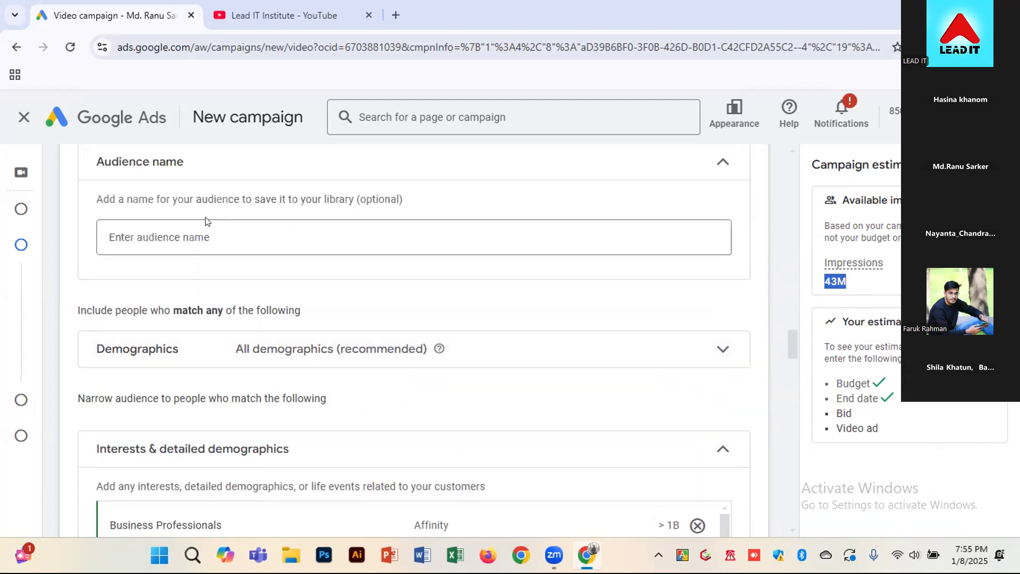
click(220, 235)
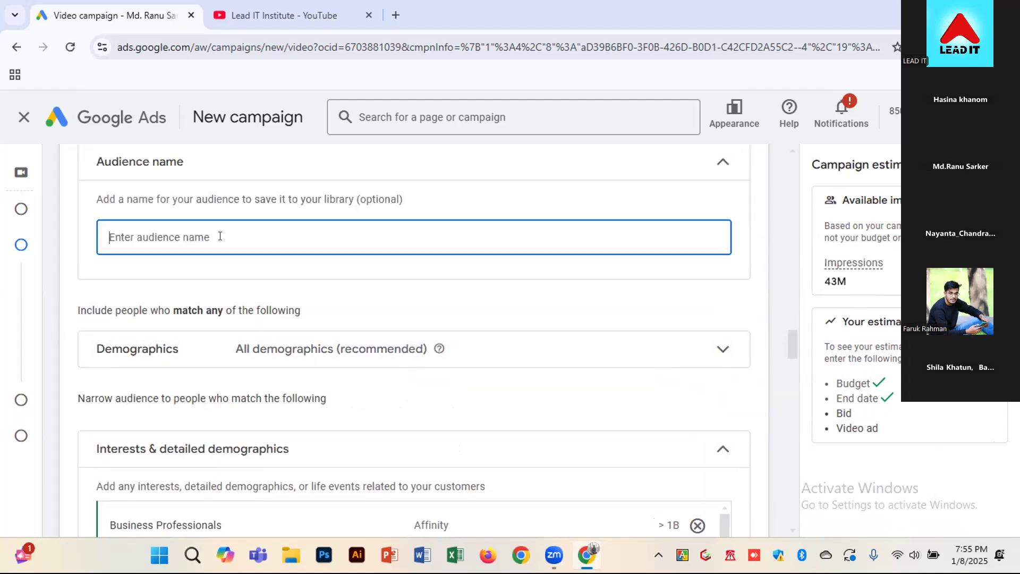
scroll(74, 449, down, 2)
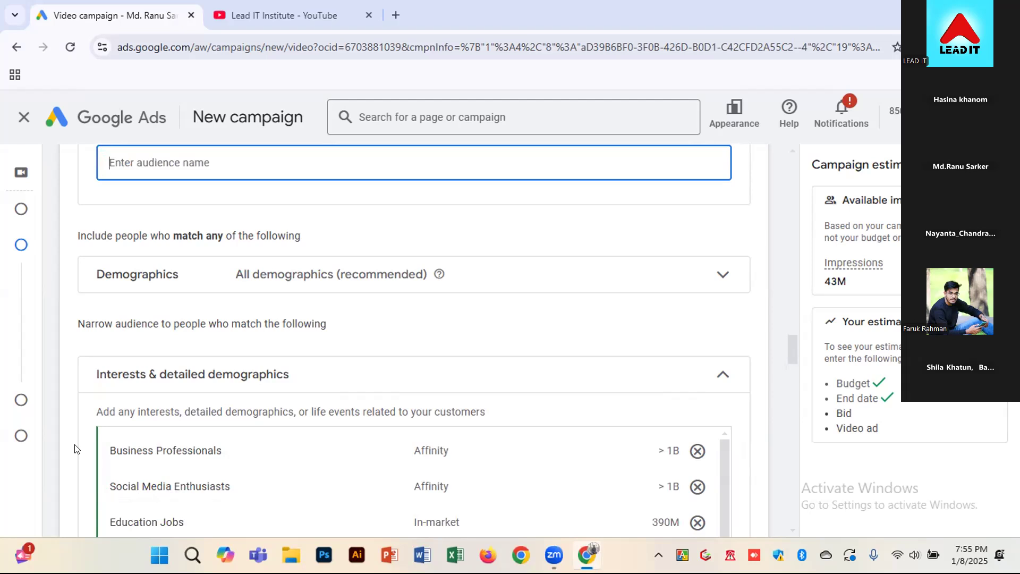
text(Busienss)
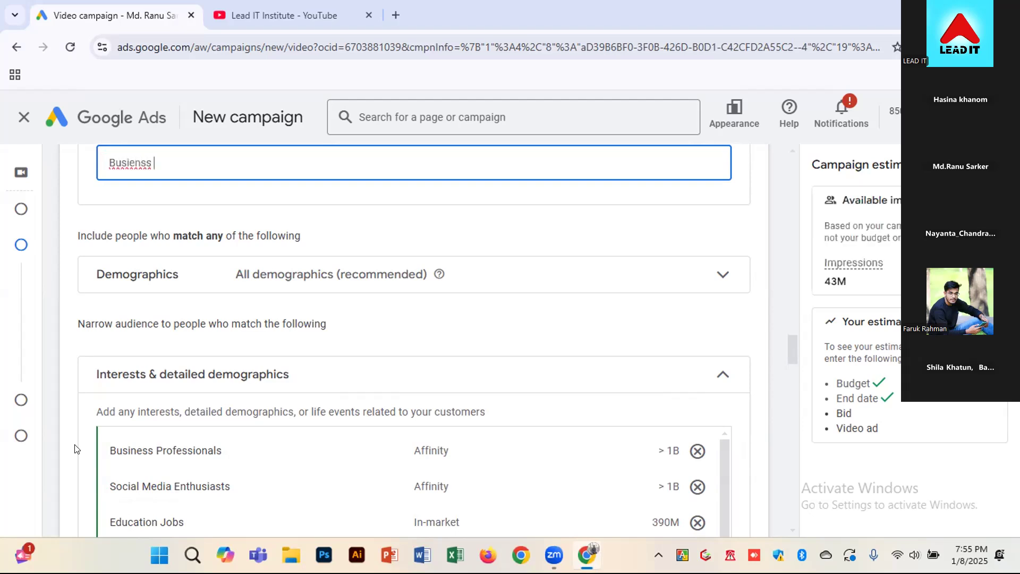
right_click(118, 163)
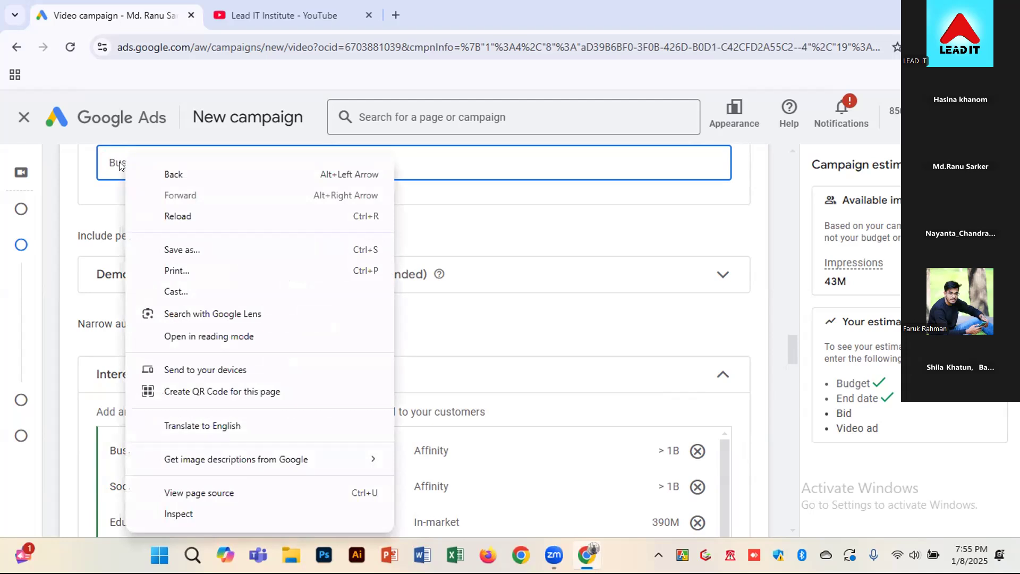
right_click(111, 166)
right_click(119, 163)
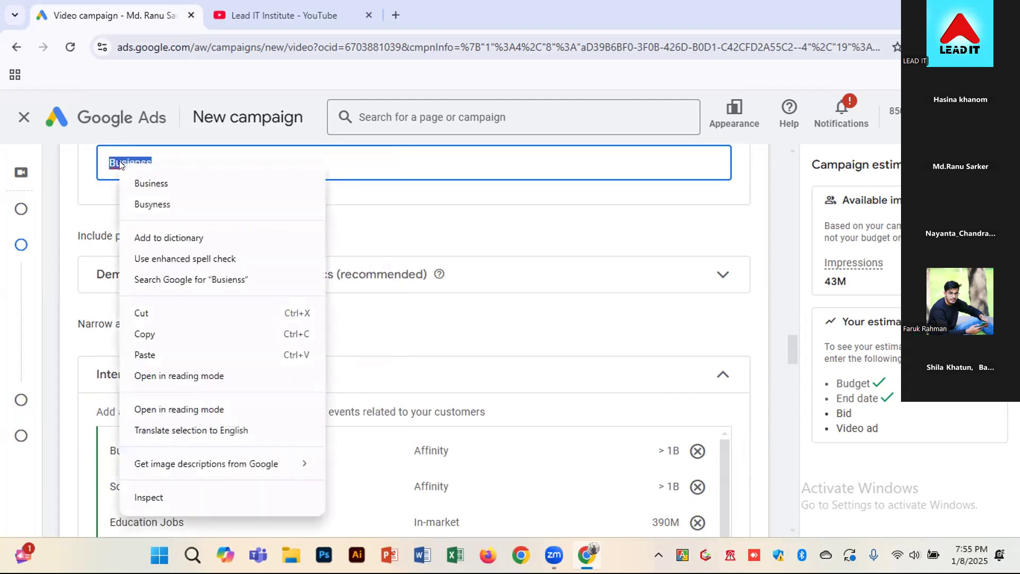
click(151, 182)
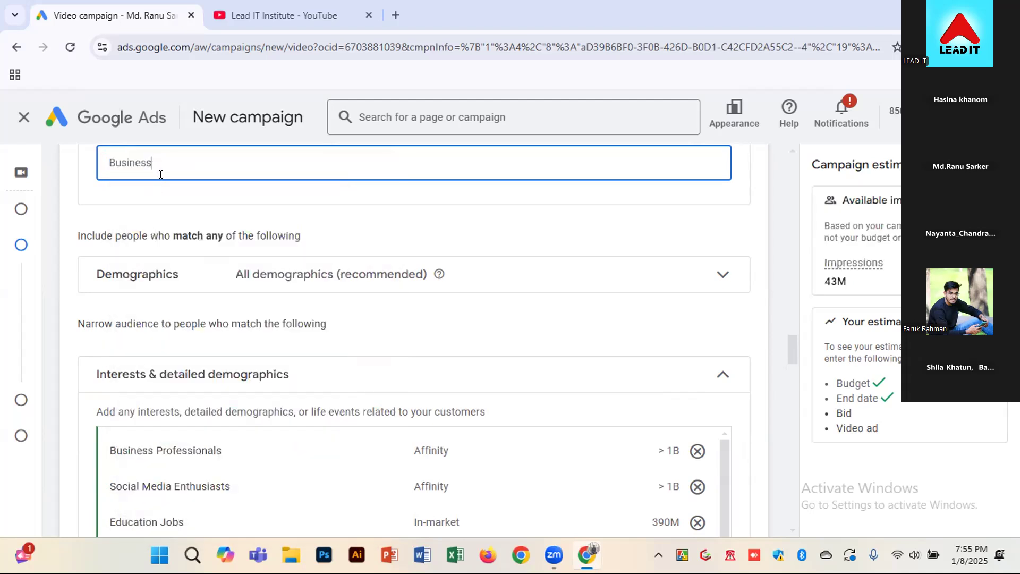
Extend the audience name to "Business, Sales and marketing individuals", correcting the spelling of the last word
text(Sales)
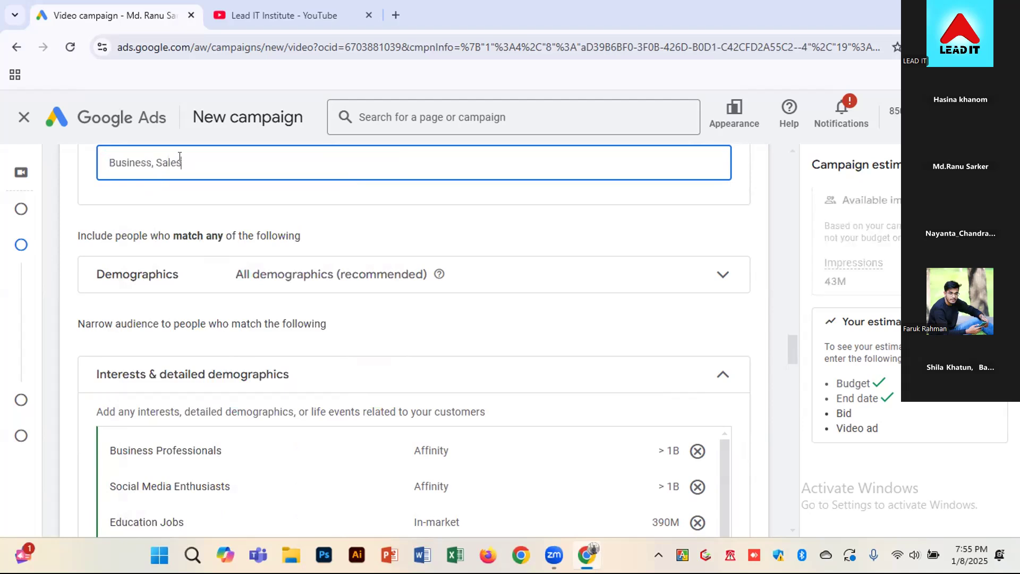
text( and ma)
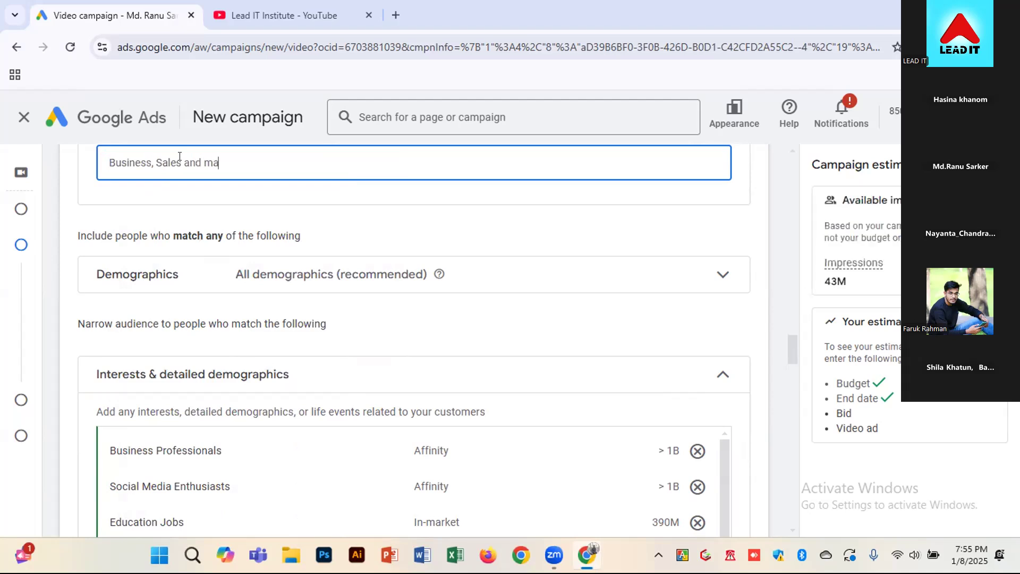
text(eketing individu)
text(las)
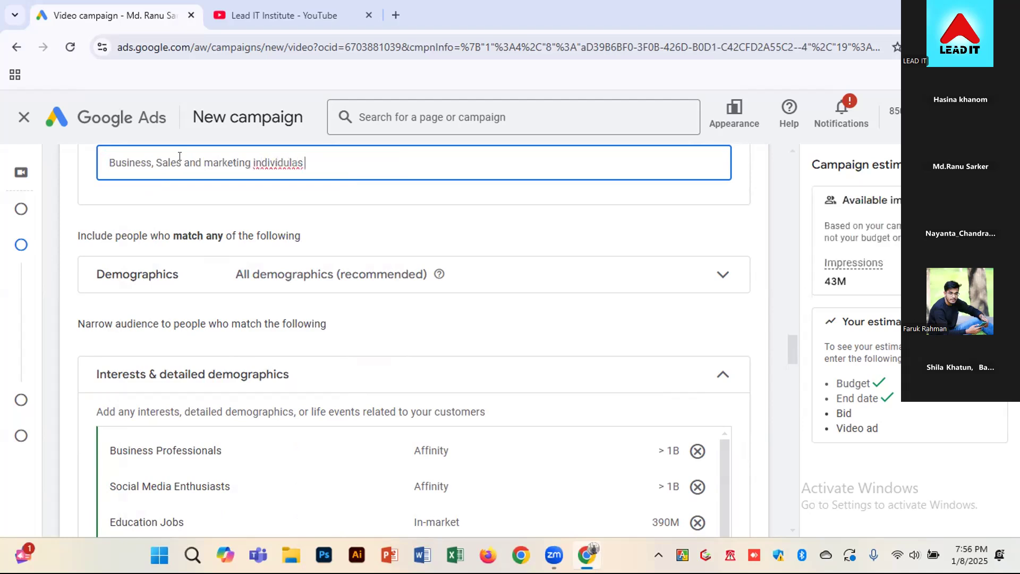
right_click(292, 160)
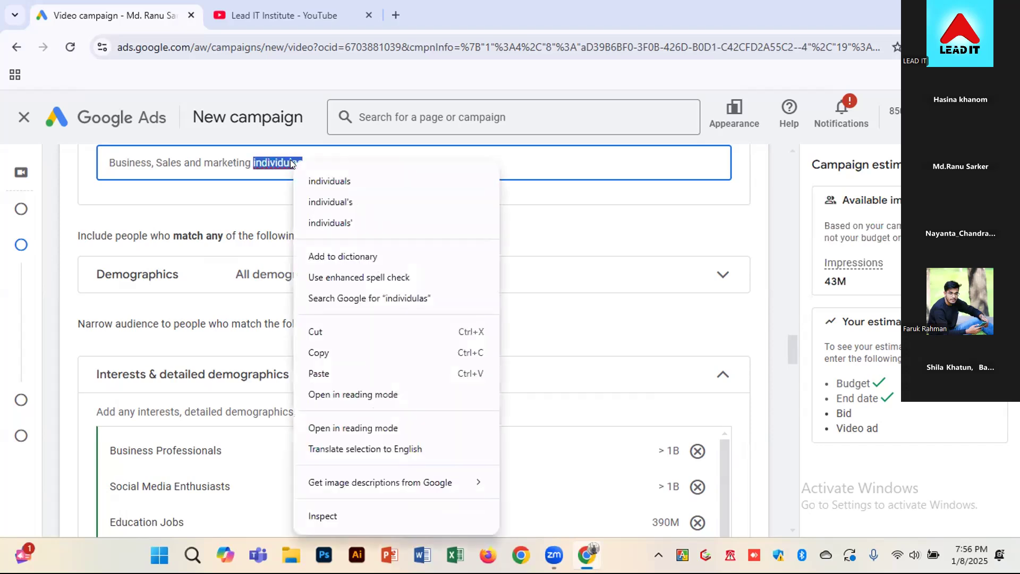
click(350, 184)
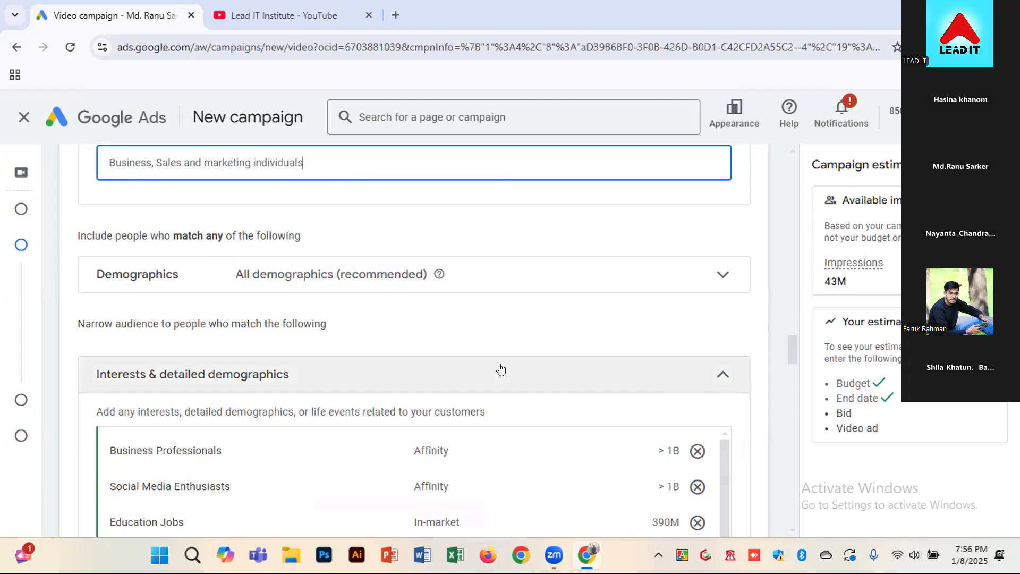
click(770, 375)
Start a new first-party data segment for the audience and choose YouTube users as its type
scroll(770, 375, down, 3)
scroll(770, 376, down, 7)
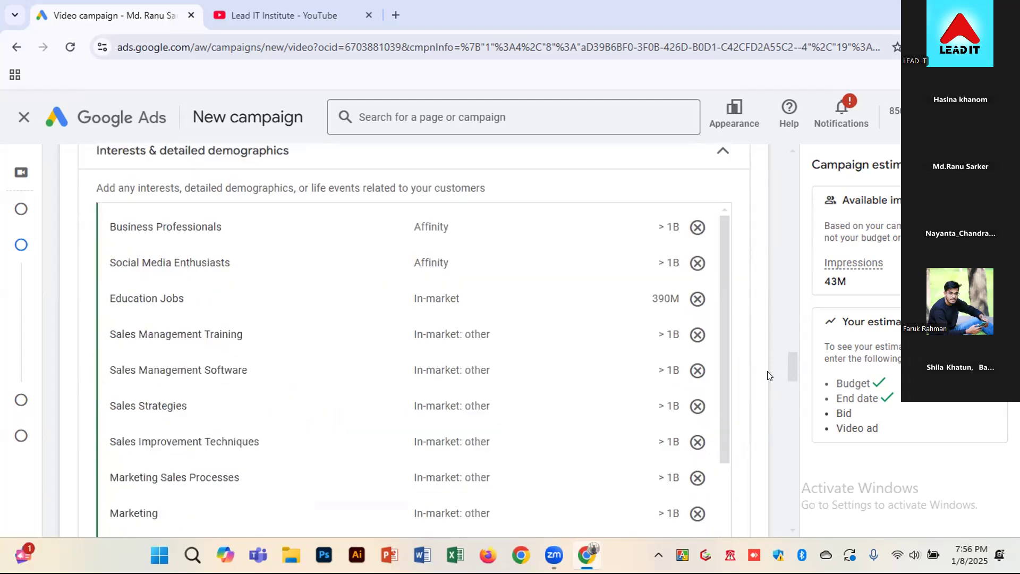
scroll(768, 375, down, 3)
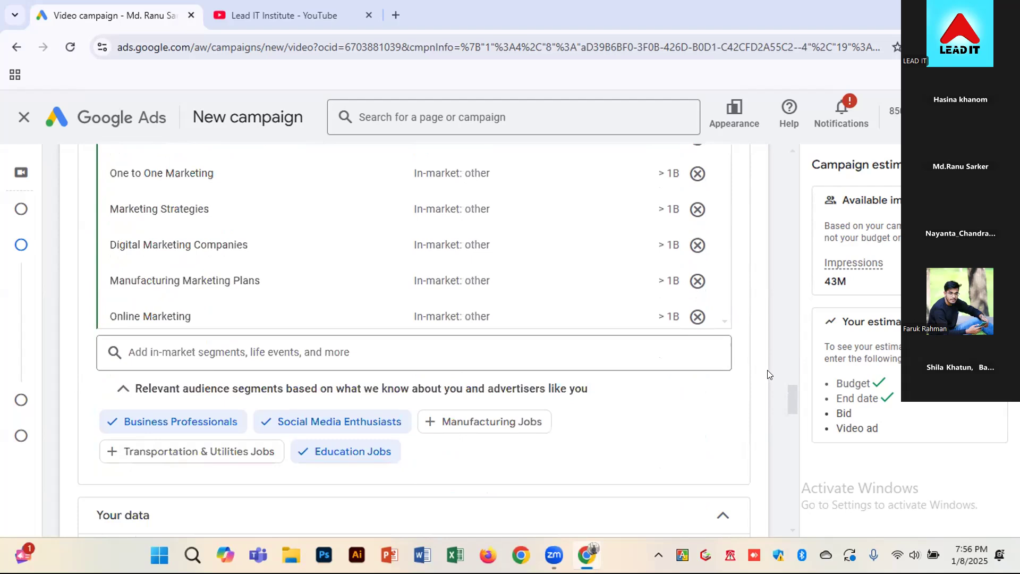
scroll(768, 375, down, 3)
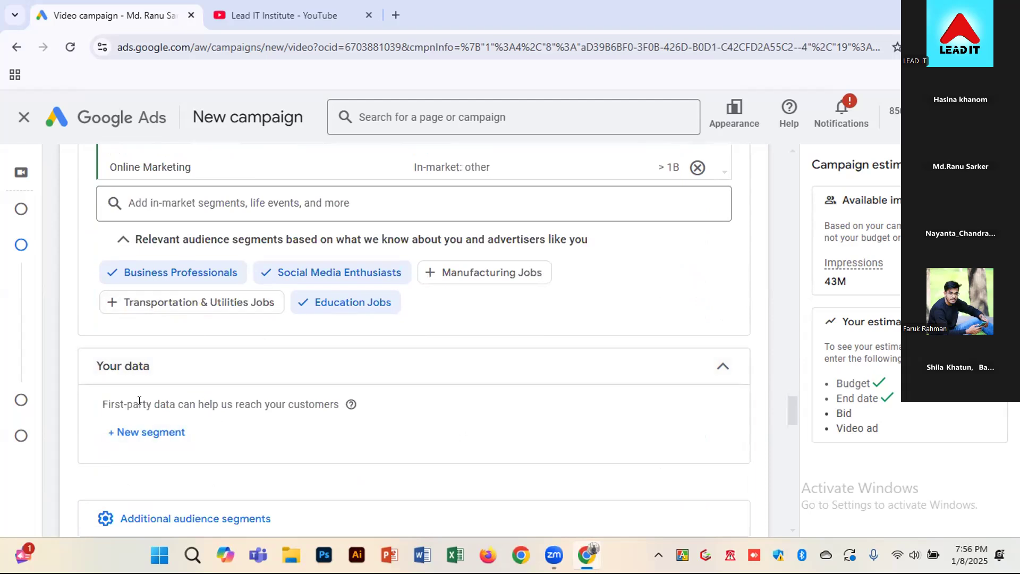
drag(141, 401, 165, 396)
click(141, 428)
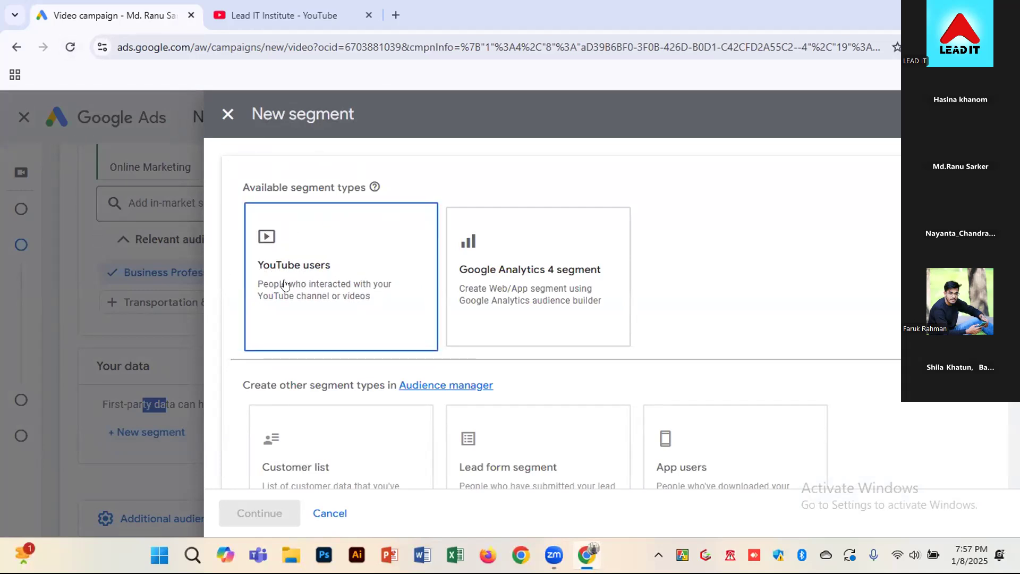
click(330, 281)
click(247, 512)
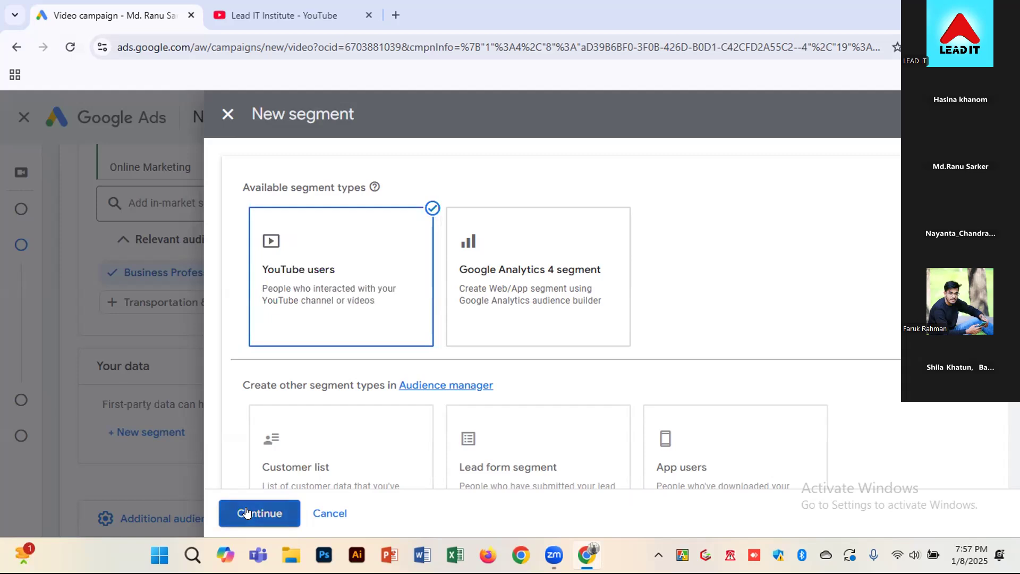
Name the YouTube users segment "Freelancing Course", correcting the spelling of the first word with the suggested one
click(520, 246)
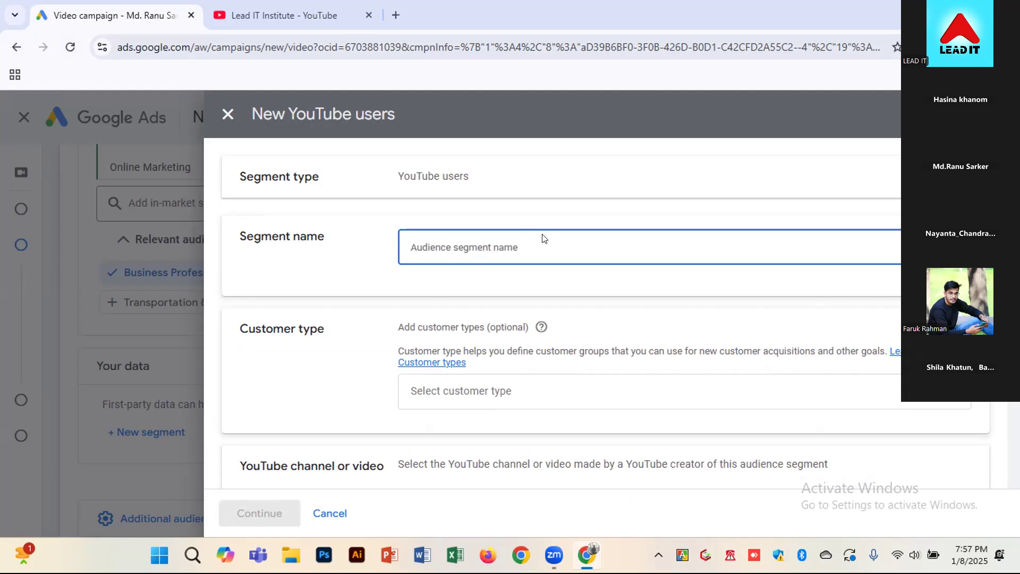
text(s)
key(BackSpace)
text(B)
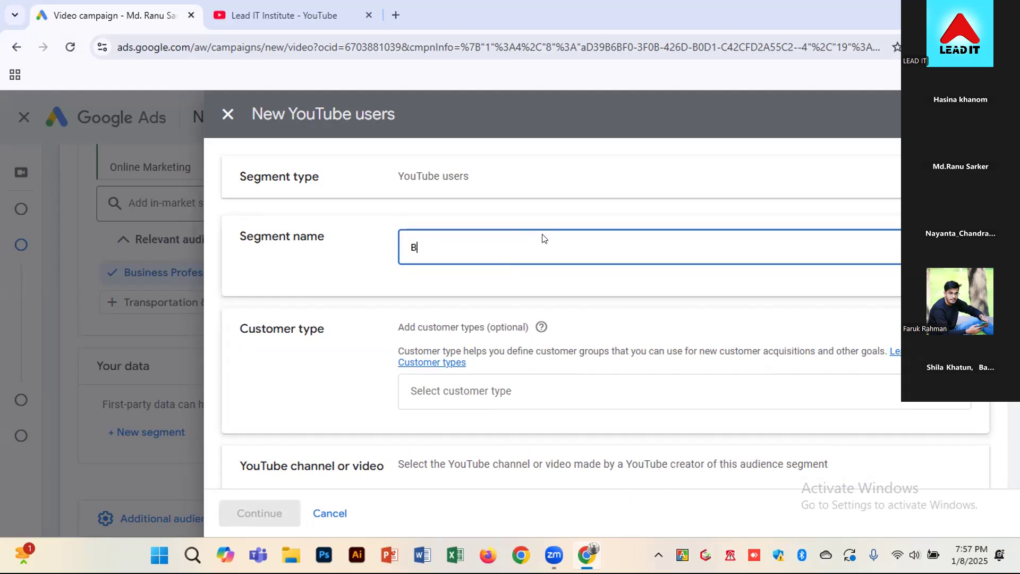
key(BackSpace)
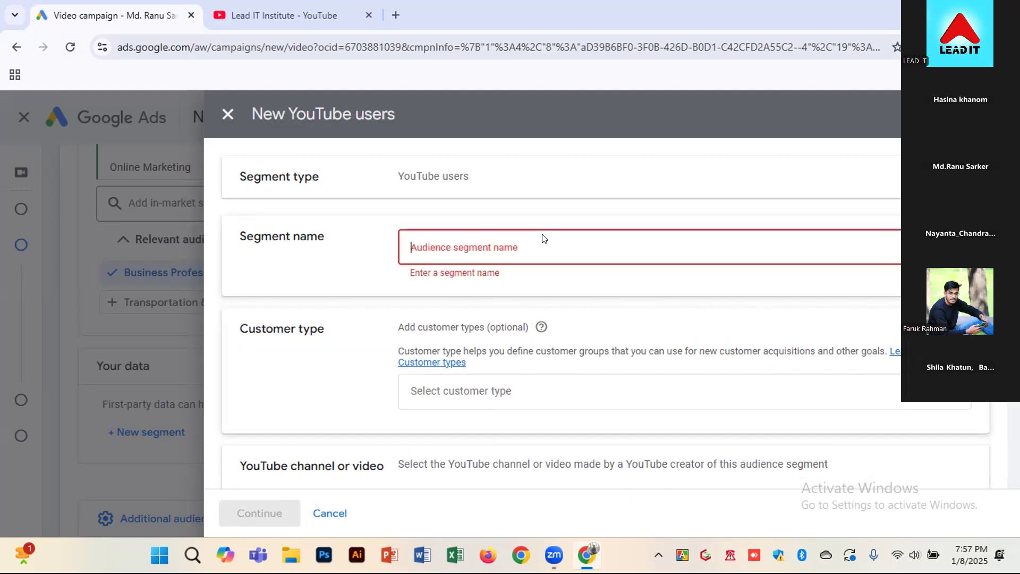
text(Freelacing)
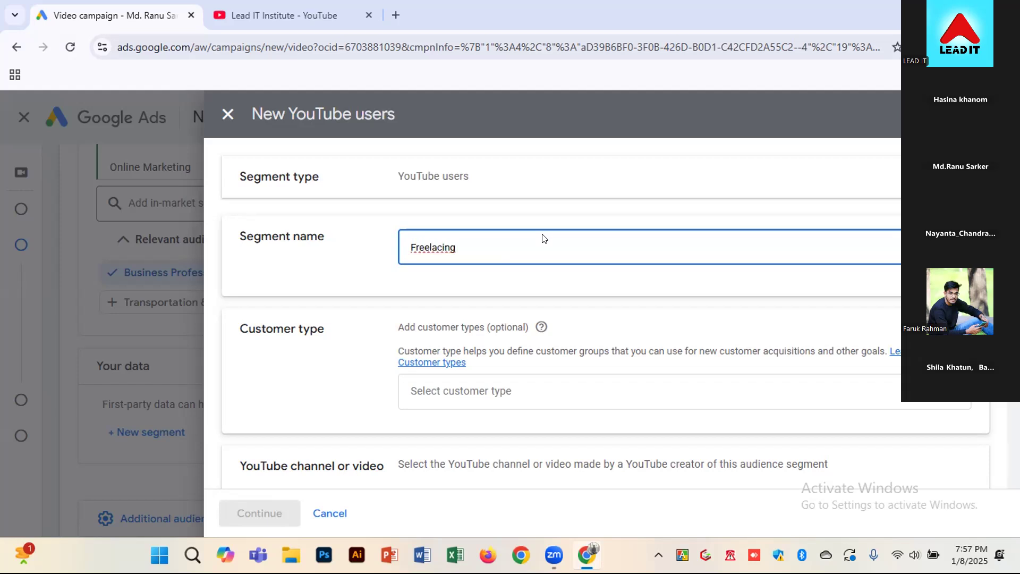
right_click(434, 247)
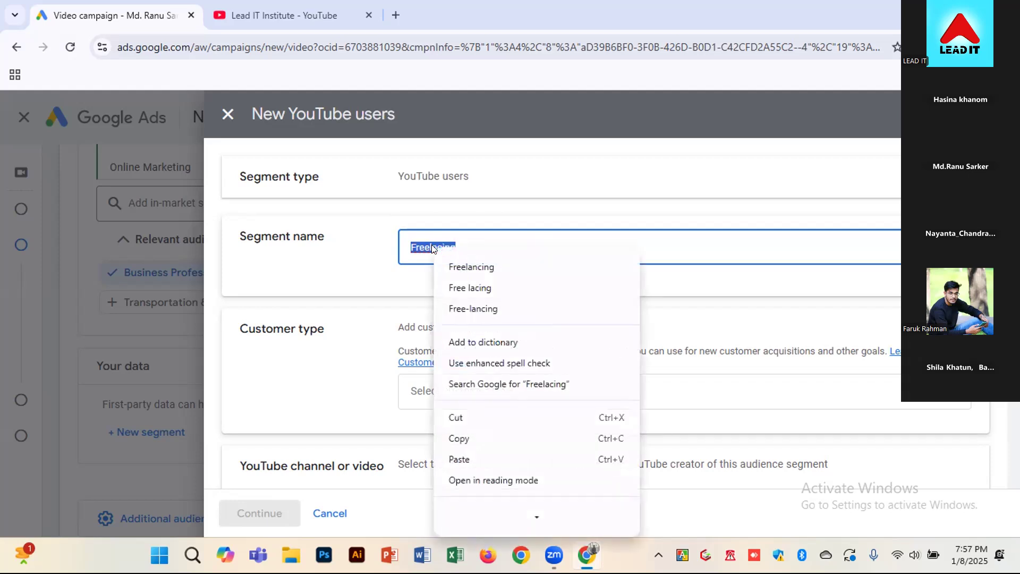
click(492, 267)
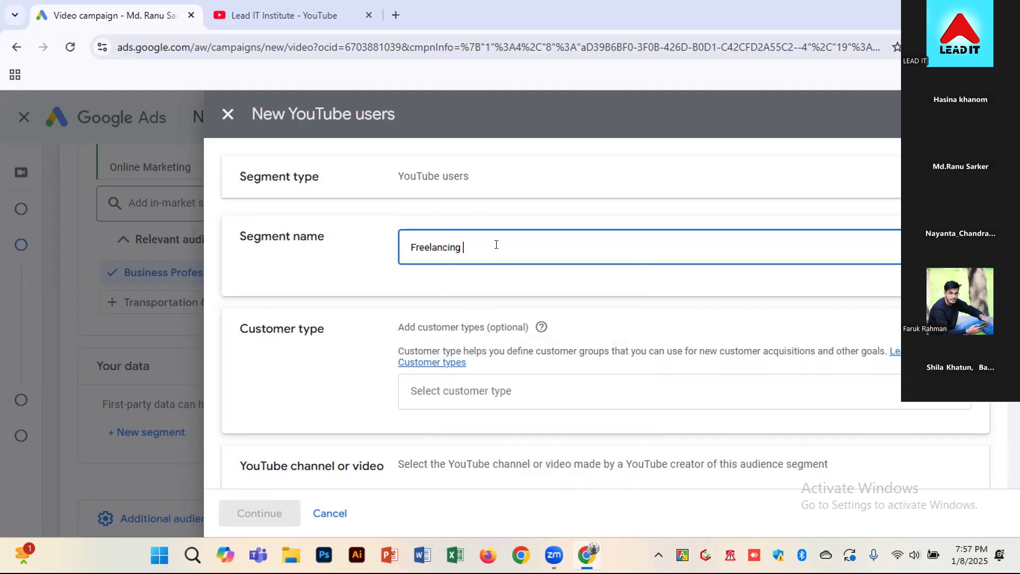
text(Course)
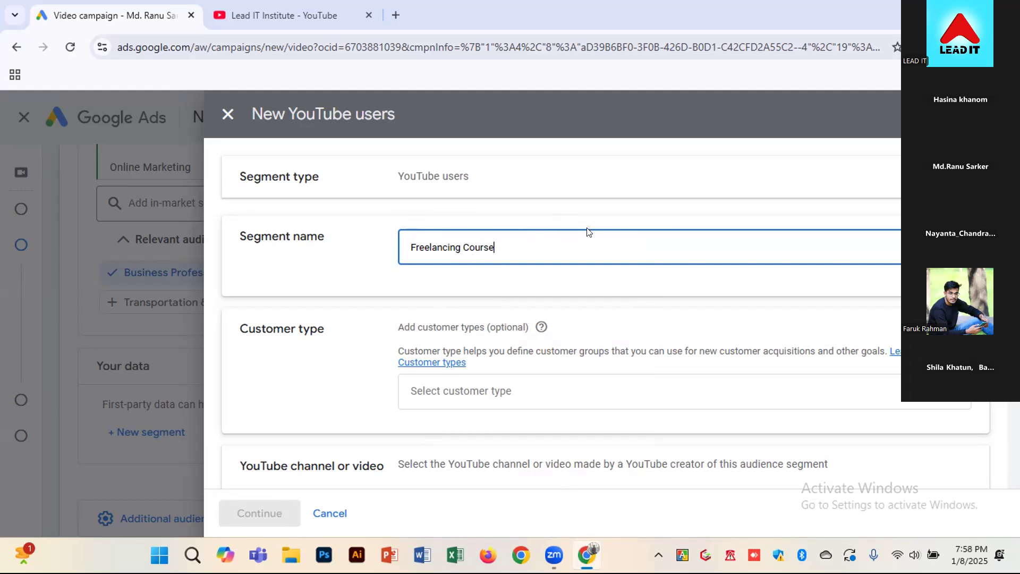
Add All customers, Purchasers, and High-value customers as the segment's customer types
scroll(588, 231, down, 1)
scroll(588, 231, down, 1)
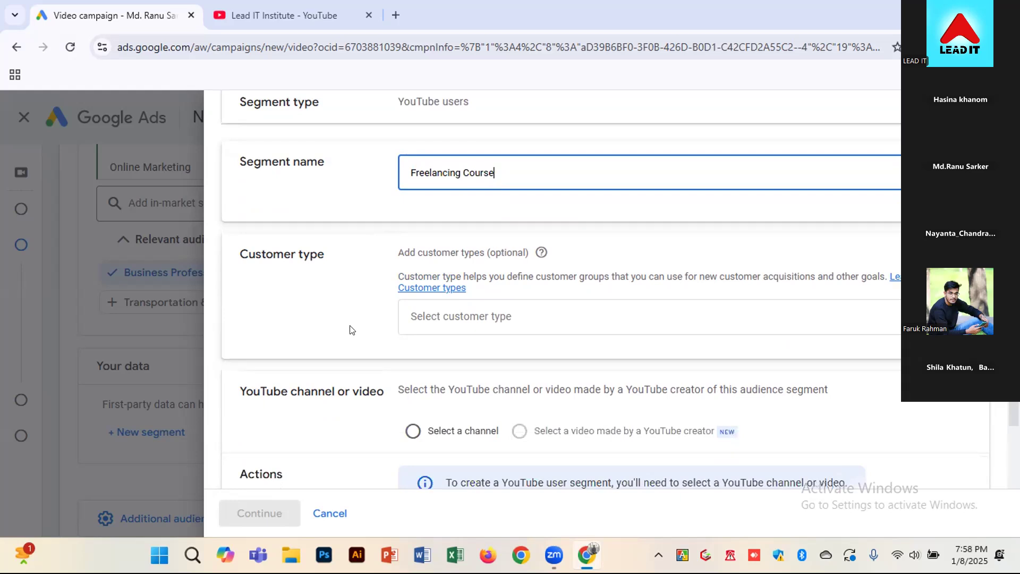
click(513, 312)
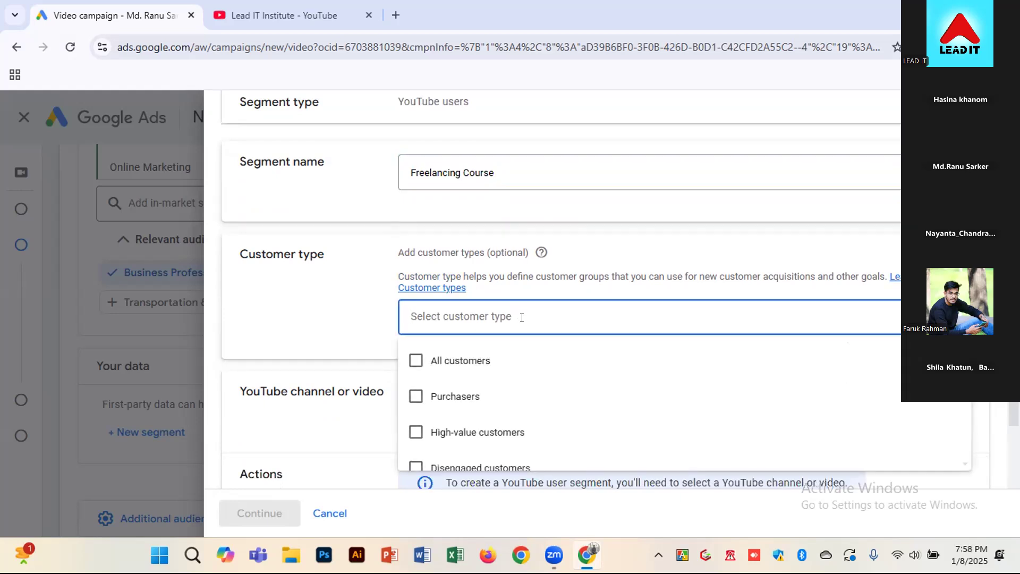
scroll(514, 330, down, 2)
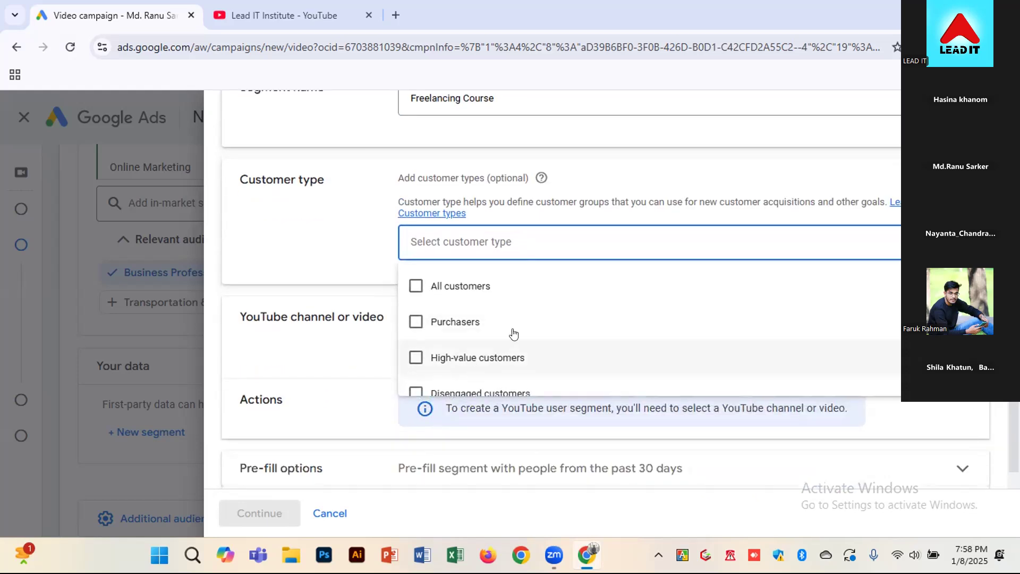
click(512, 292)
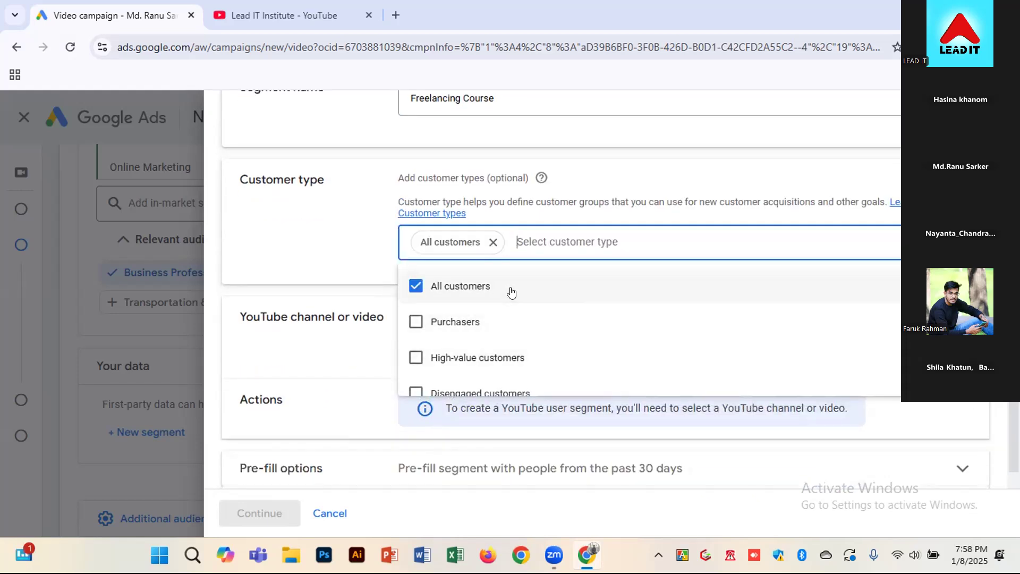
click(511, 321)
scroll(530, 353, down, 2)
scroll(526, 351, up, 2)
click(523, 360)
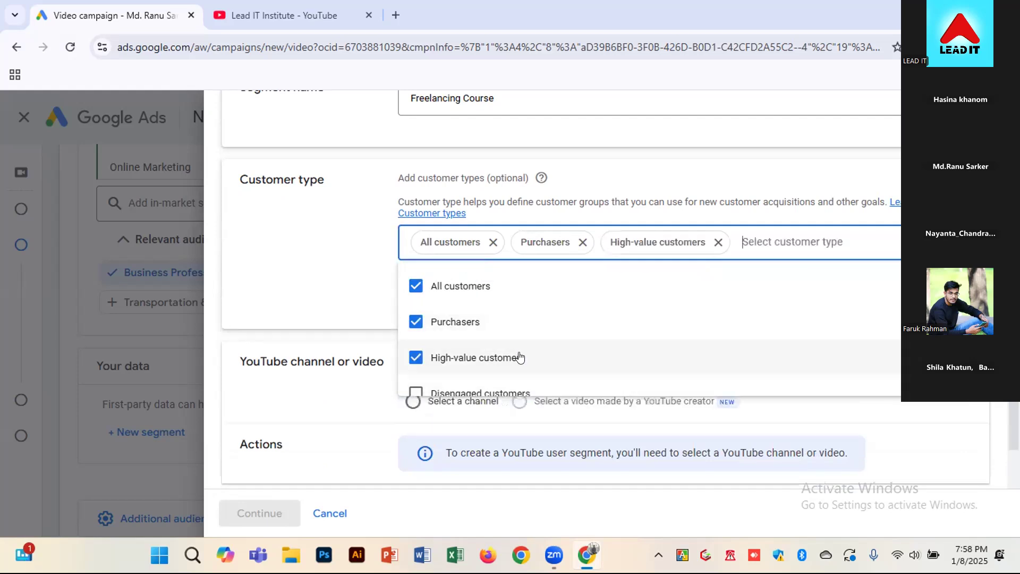
Add Disengaged customers, Qualified leads, Converted leads, Paid subscribers, Loyalty sign ups, and Cart abandoners to the segment's customer types
scroll(519, 357, down, 2)
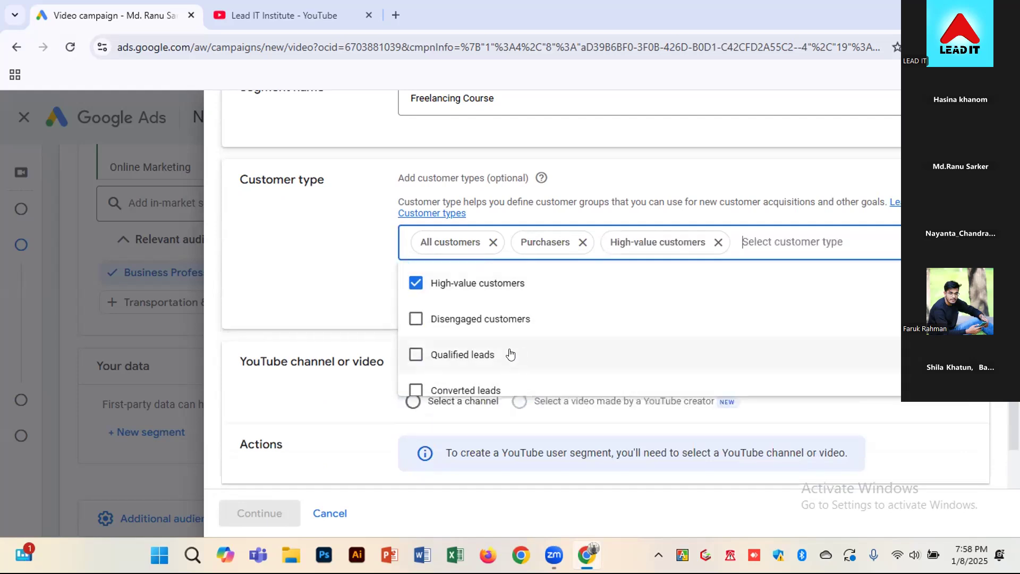
click(521, 319)
click(500, 384)
scroll(505, 390, down, 2)
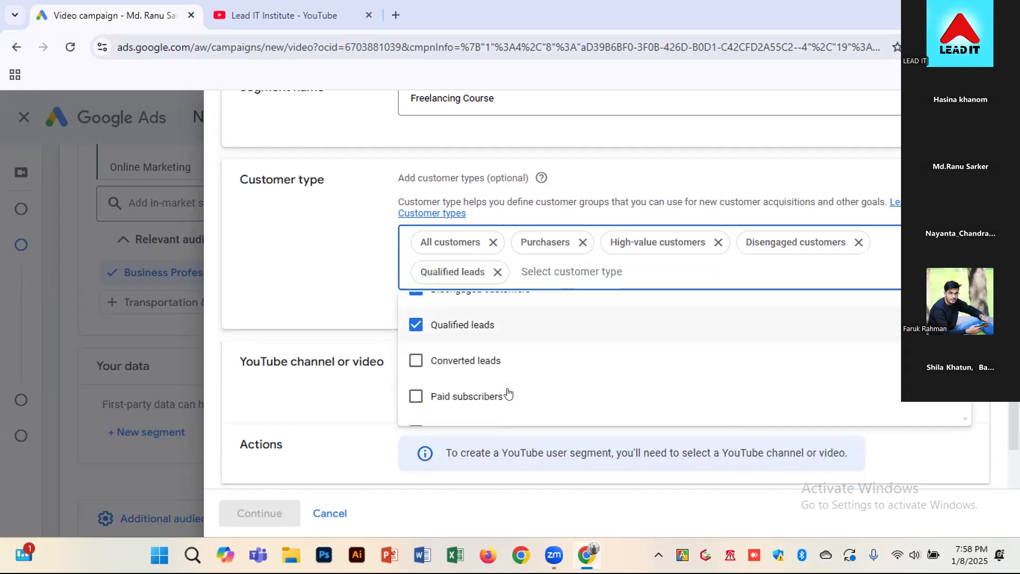
click(495, 347)
click(494, 381)
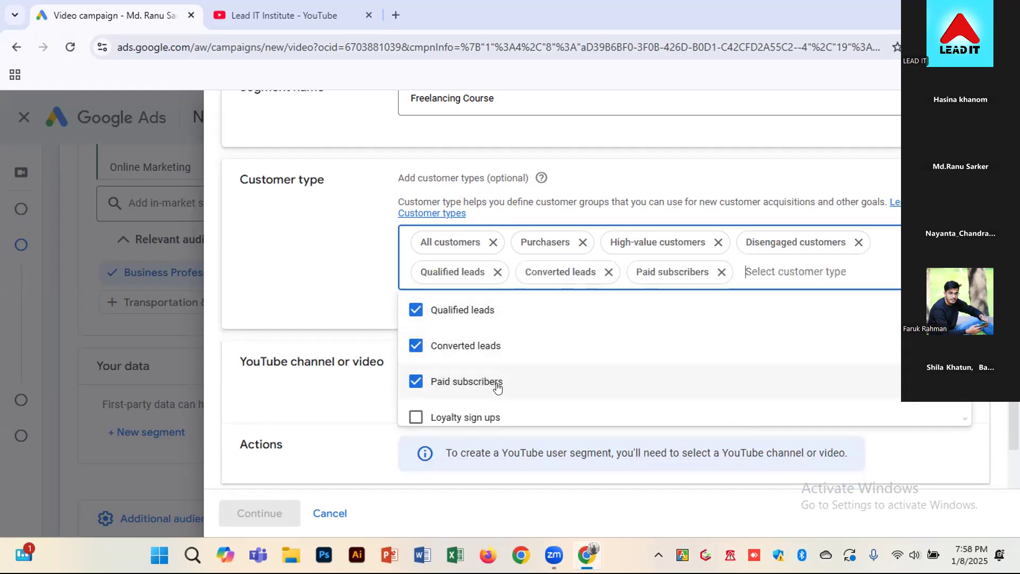
click(494, 417)
scroll(497, 380, down, 1)
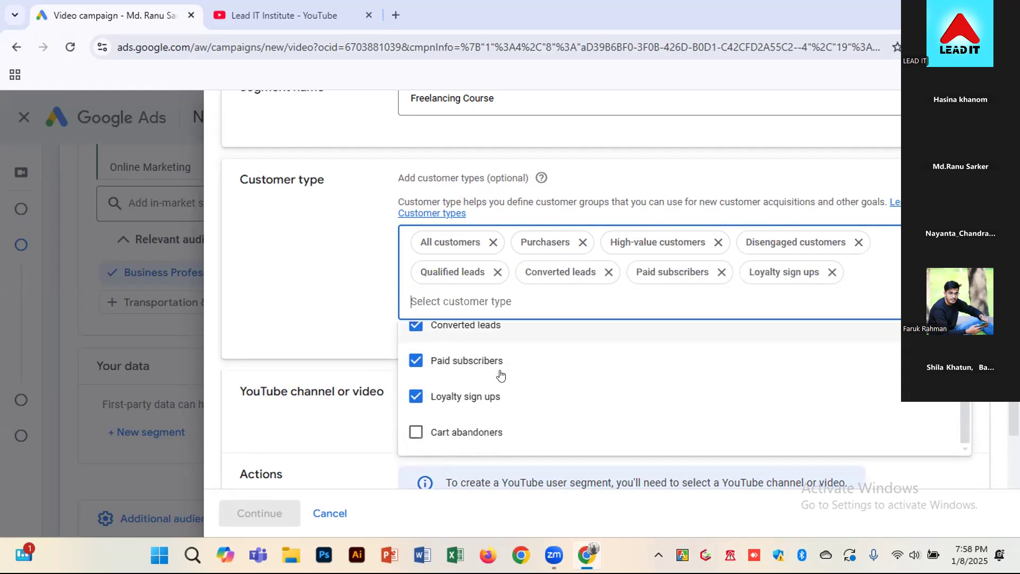
click(501, 425)
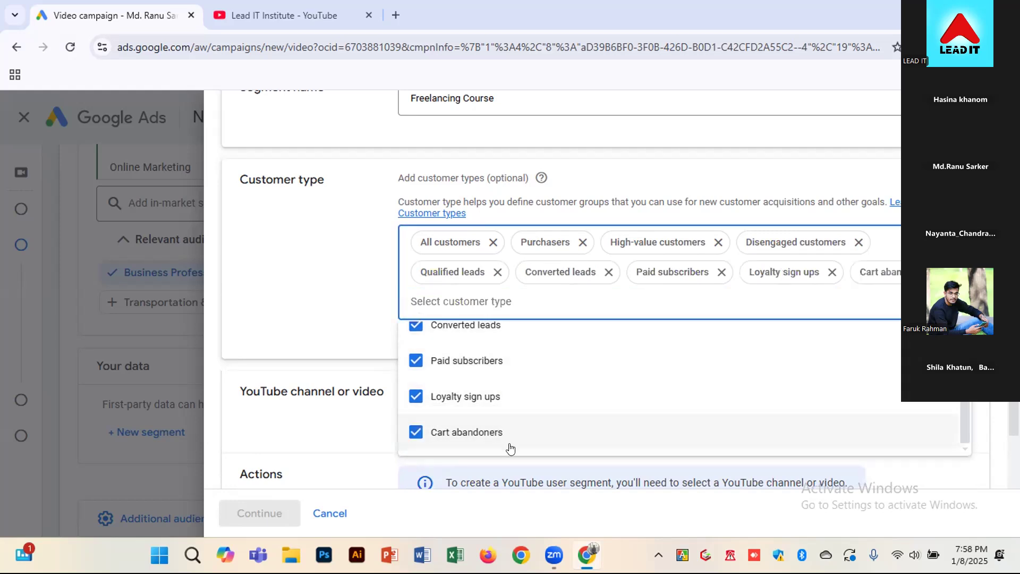
scroll(453, 410, up, 5)
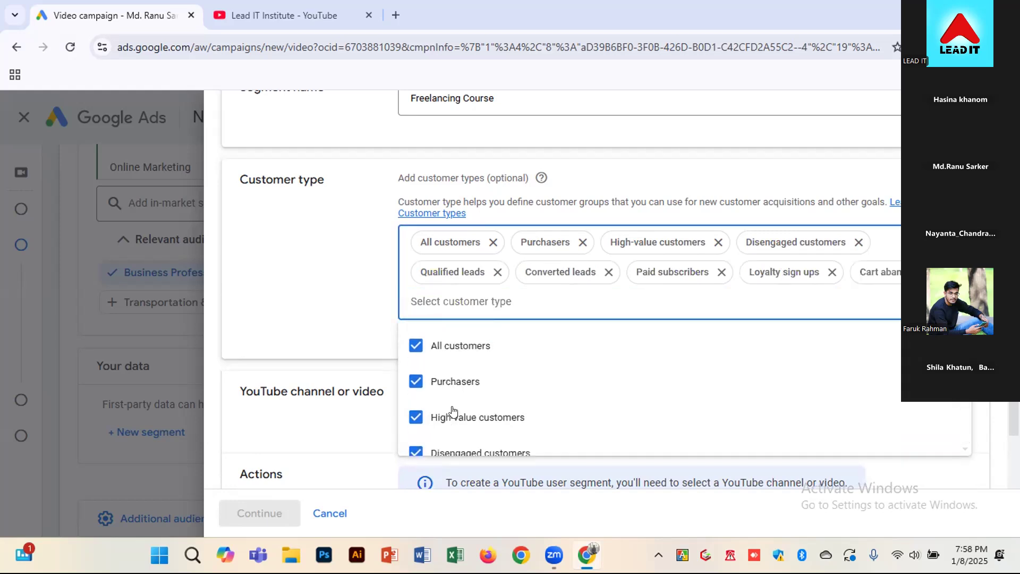
click(352, 295)
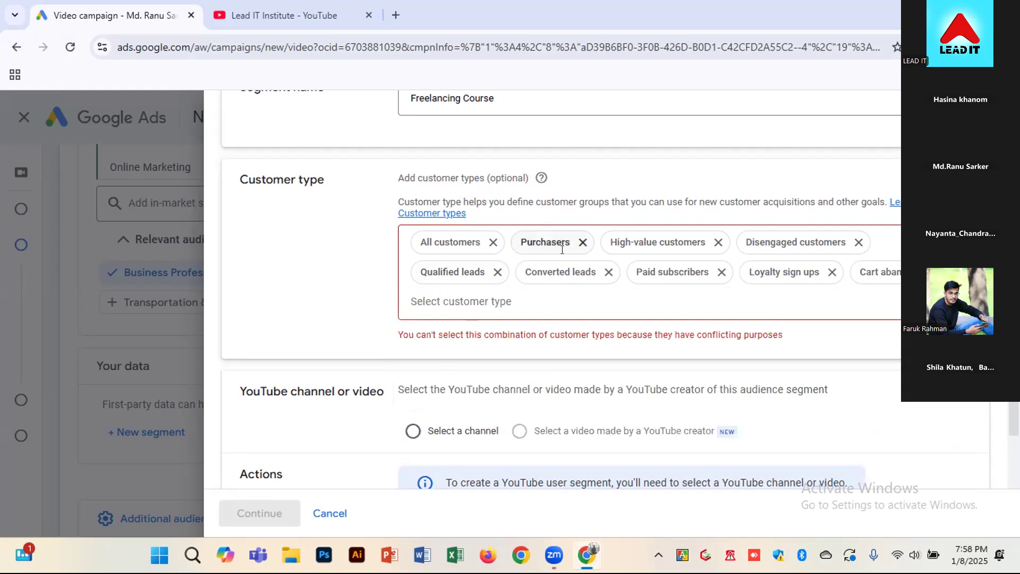
Read the customer type conflict message and remove Qualified leads and Converted leads from the selection
drag(521, 335, 630, 329)
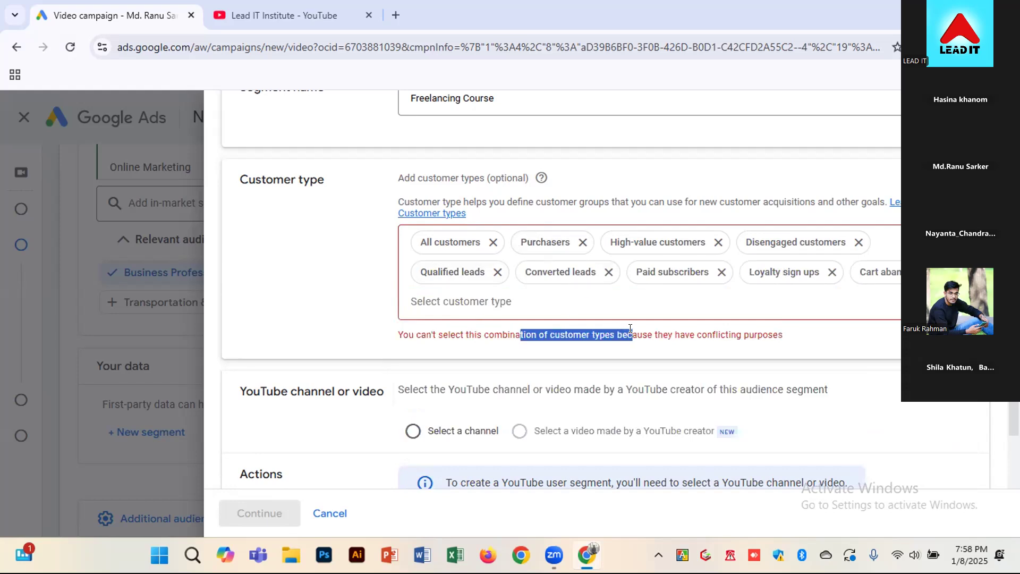
click(485, 345)
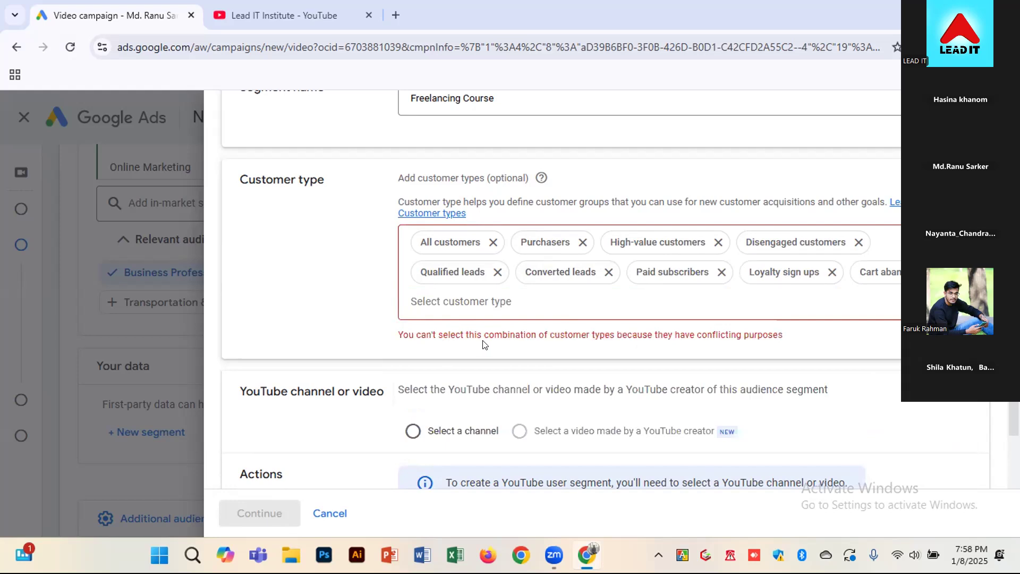
drag(439, 335, 784, 336)
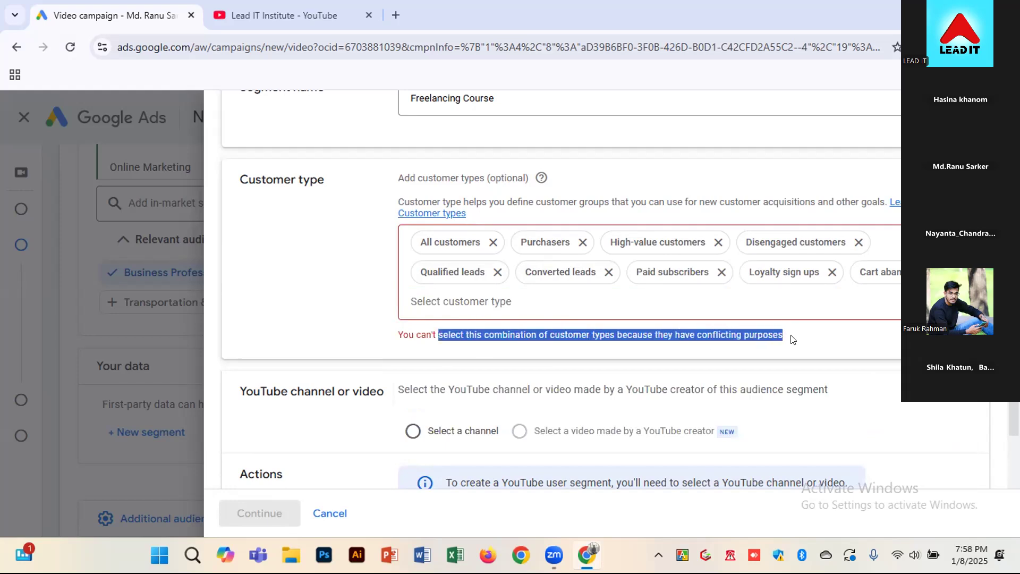
click(496, 271)
click(494, 270)
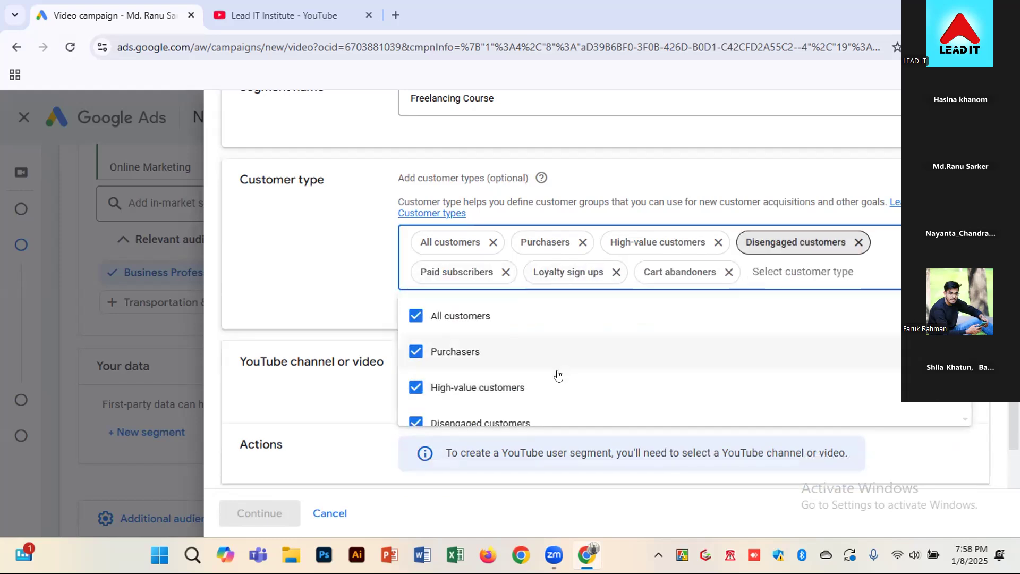
Try adding Qualified leads back to the segment's customer types, and remove it again
scroll(602, 390, down, 4)
scroll(458, 360, up, 2)
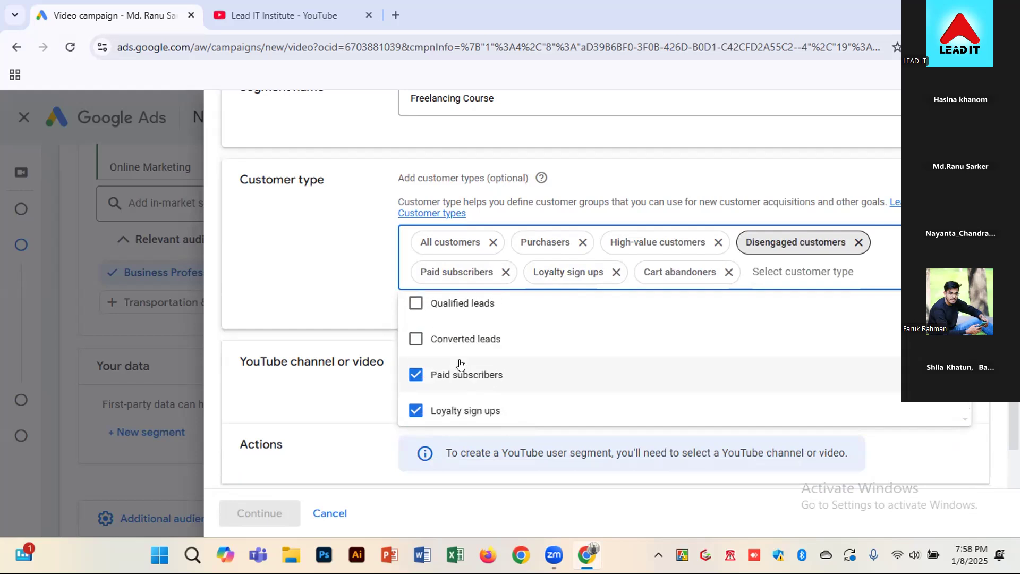
click(485, 334)
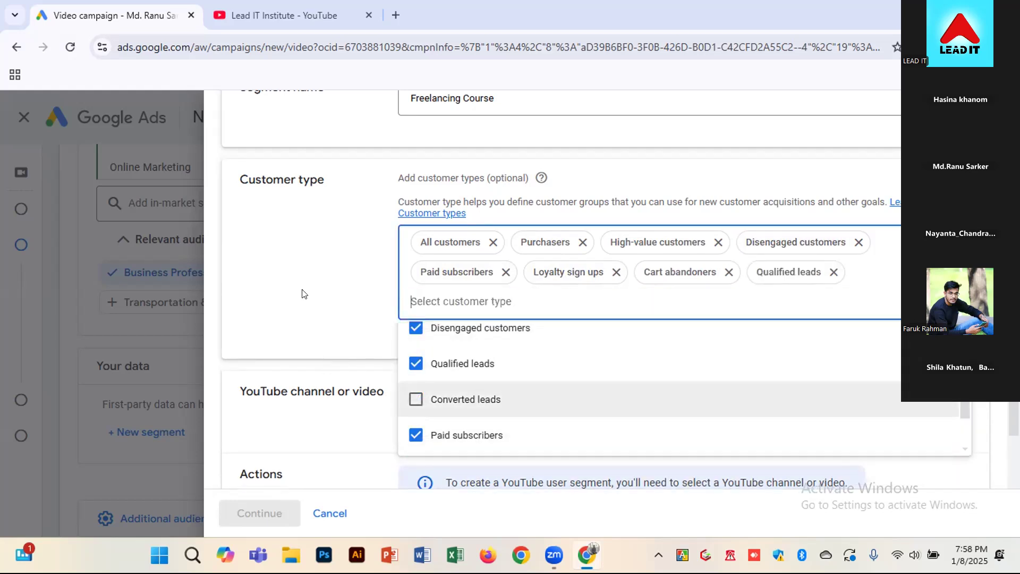
click(294, 269)
click(833, 272)
click(228, 319)
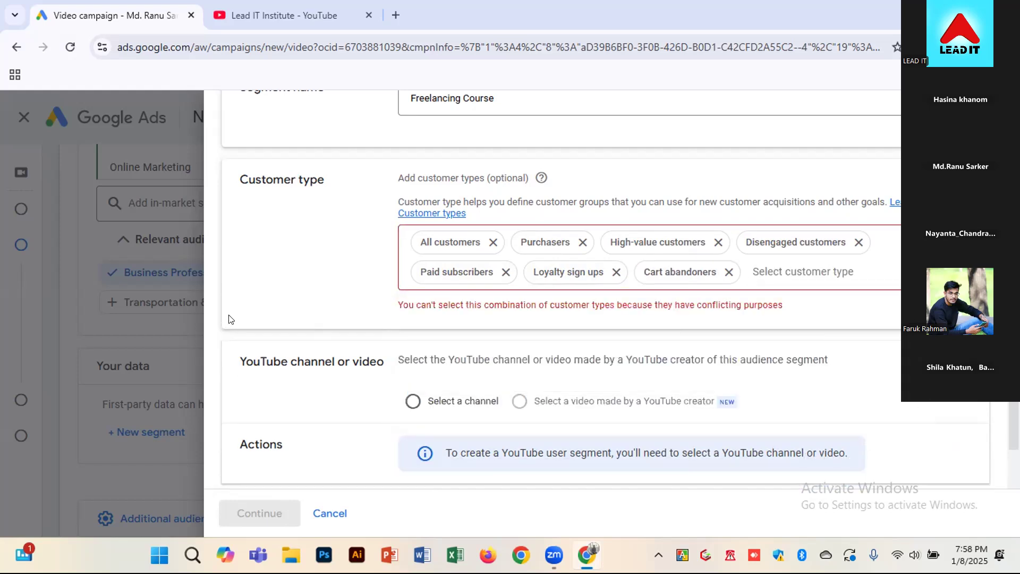
Remove Cart abandoners from the segment's customer types and close the customer type list
click(728, 272)
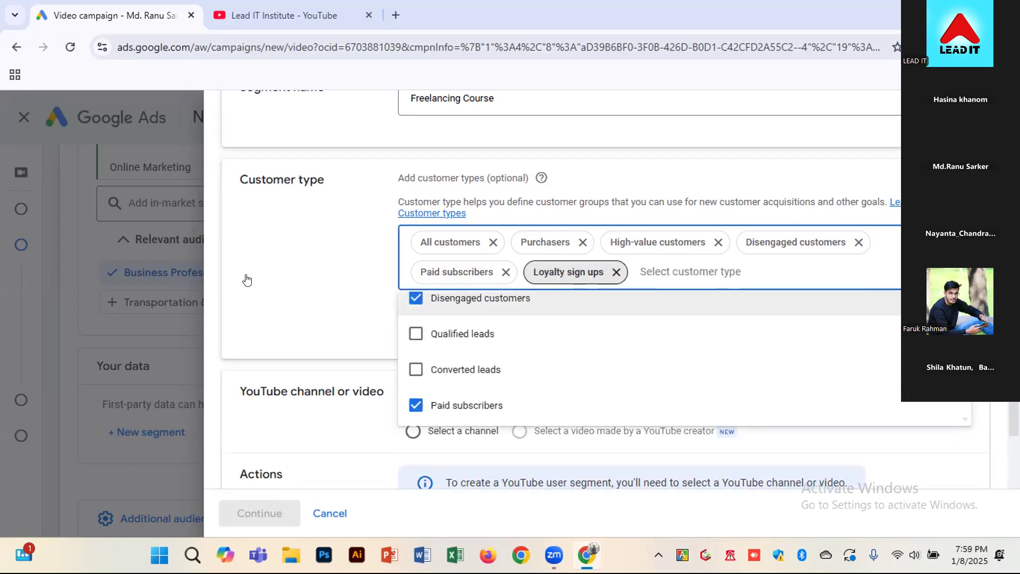
click(244, 276)
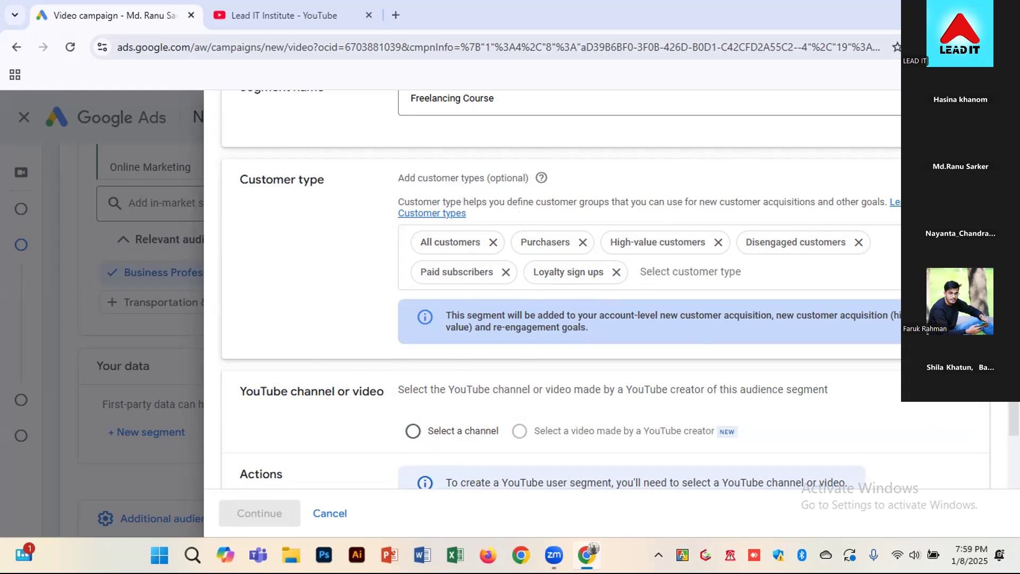
Base the segment on a YouTube channel and select the linked Tasty Food channel
scroll(386, 247, down, 1)
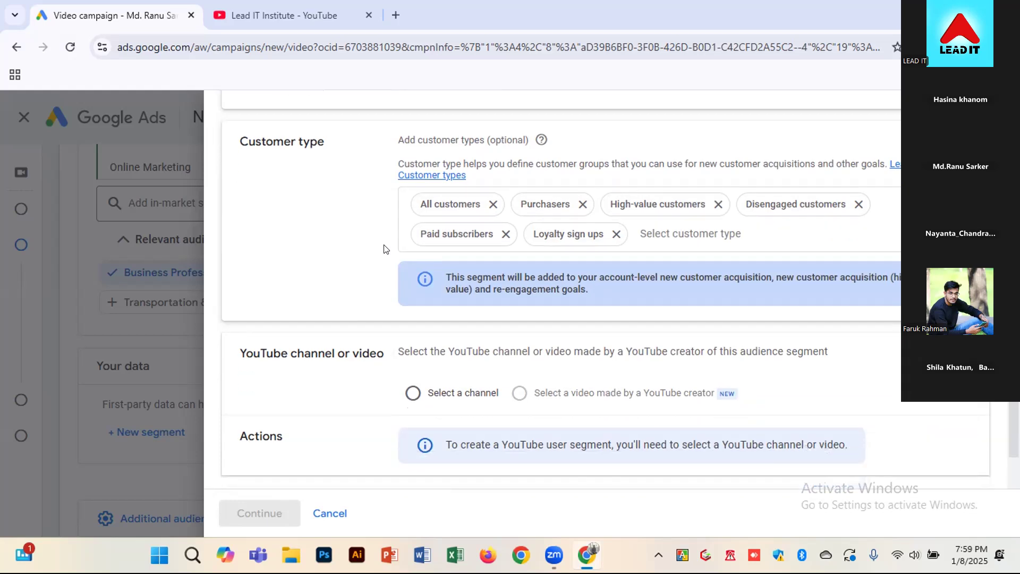
scroll(387, 249, down, 1)
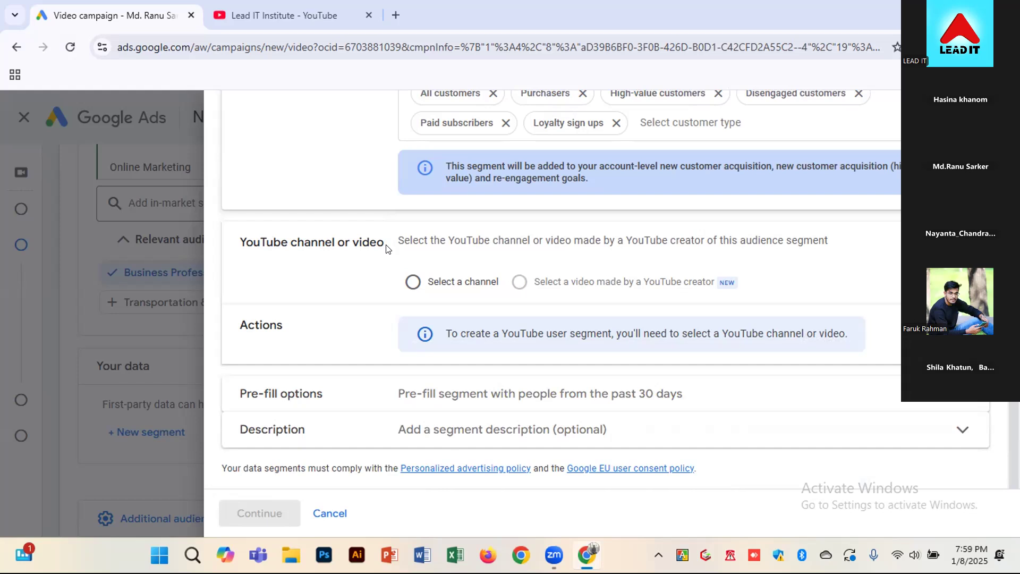
click(414, 281)
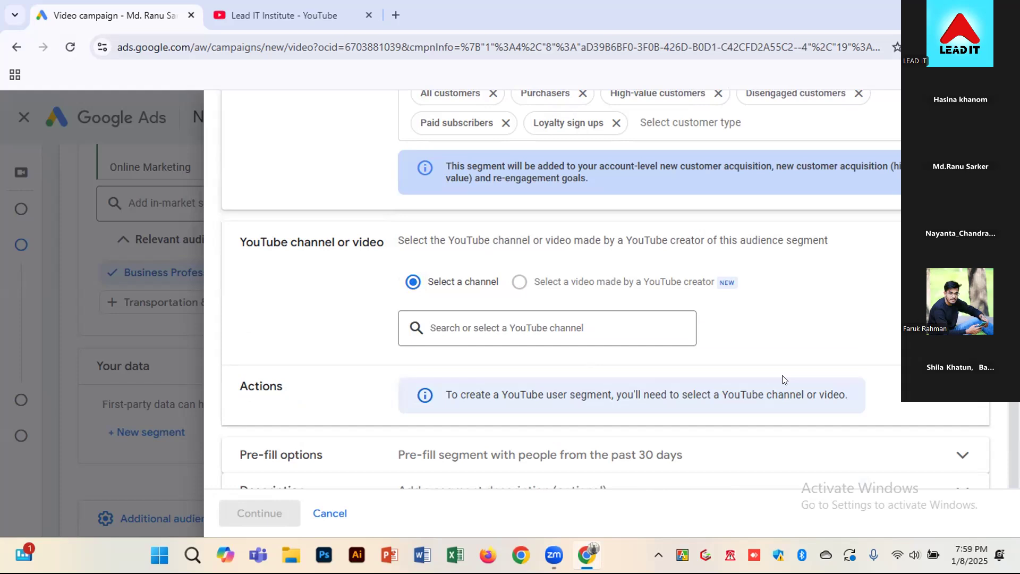
click(595, 321)
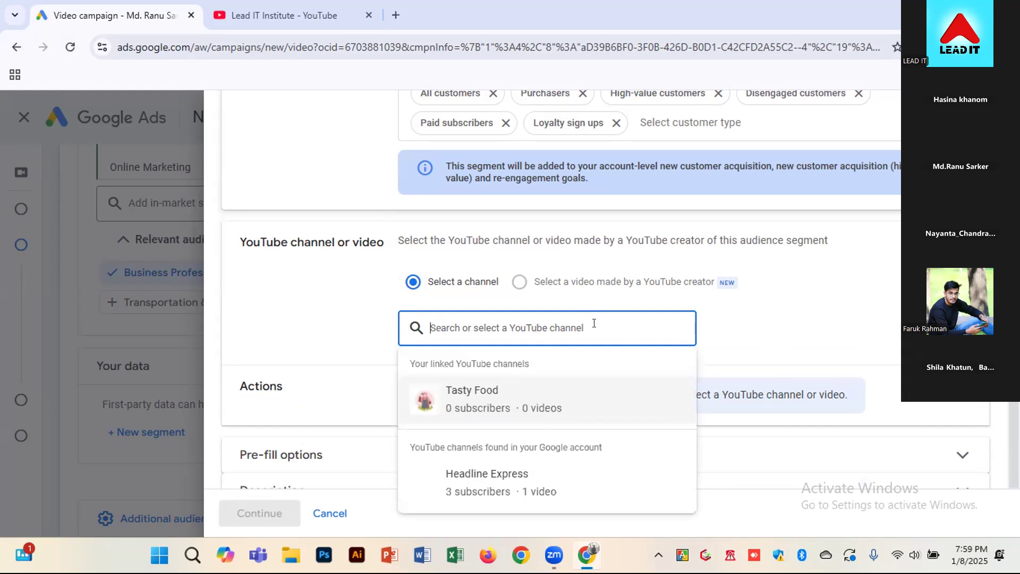
click(498, 393)
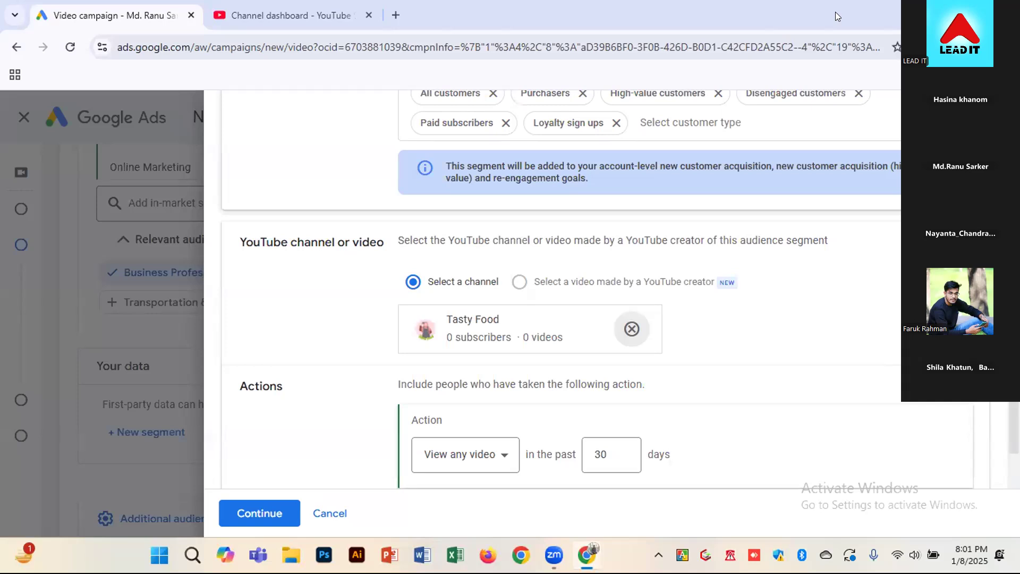
Open the choices for the action people must have taken on the selected channel
click(479, 453)
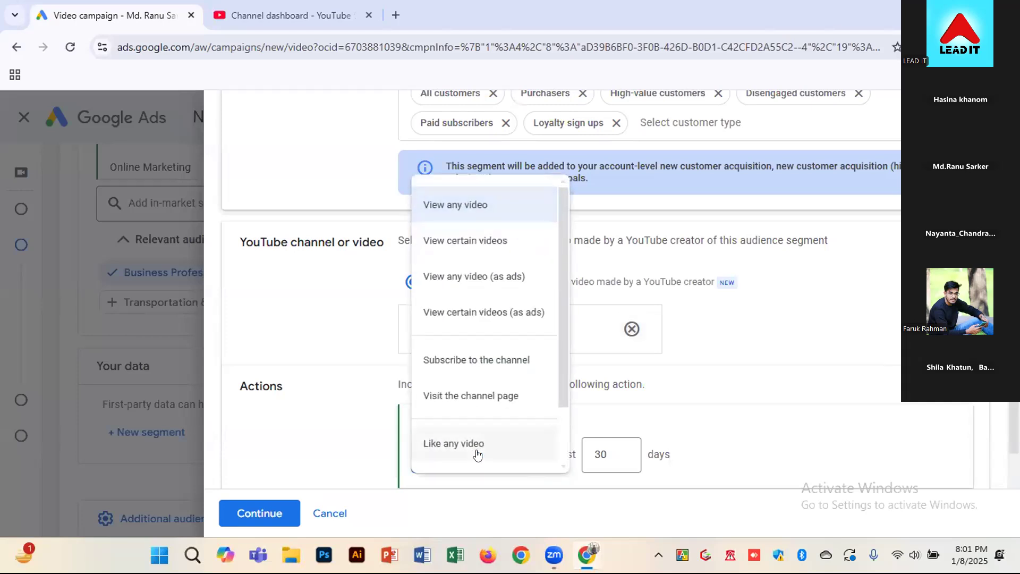
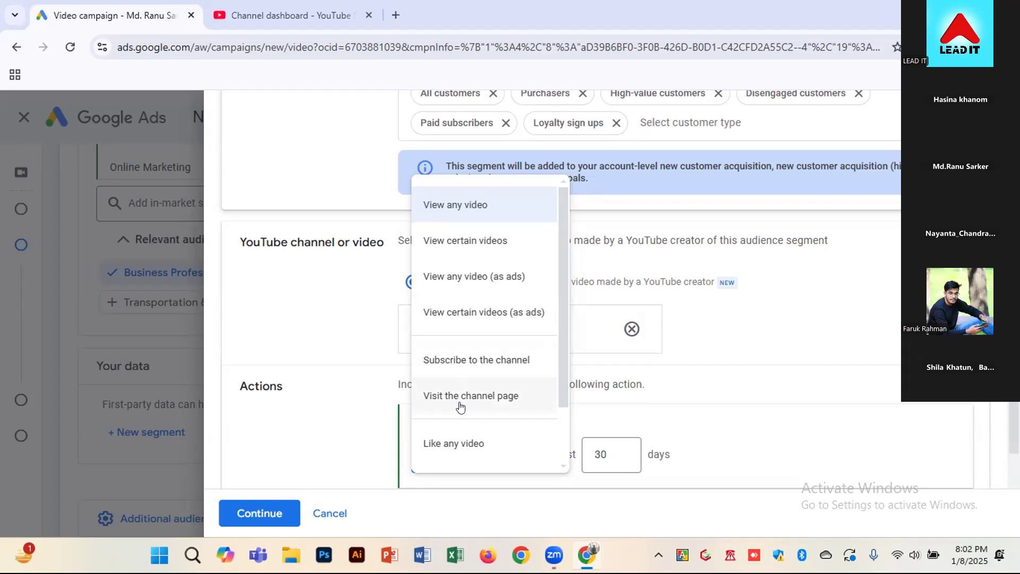
Set the segment's required action to Visit the channel page
scroll(462, 438, down, 2)
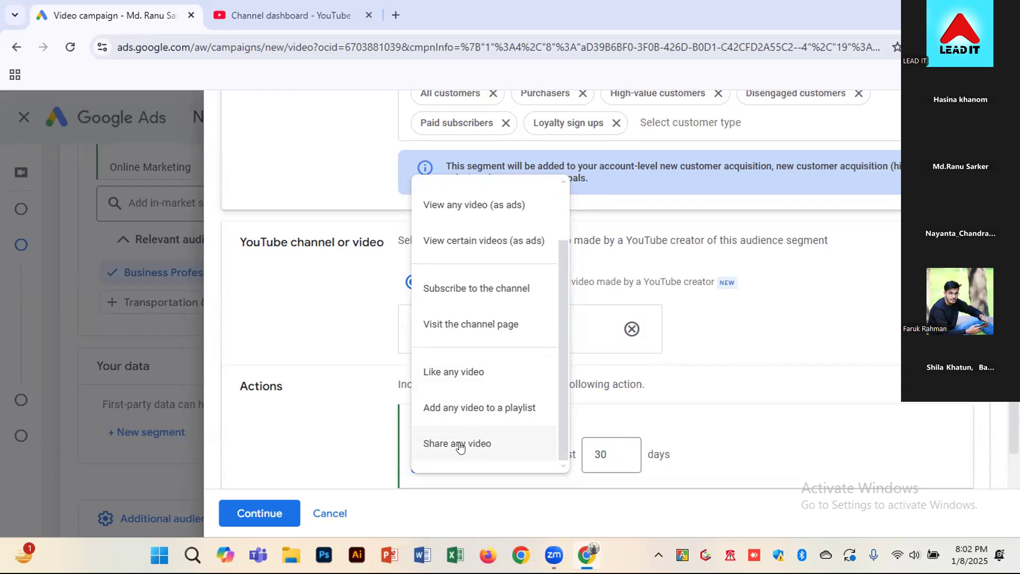
scroll(460, 448, up, 2)
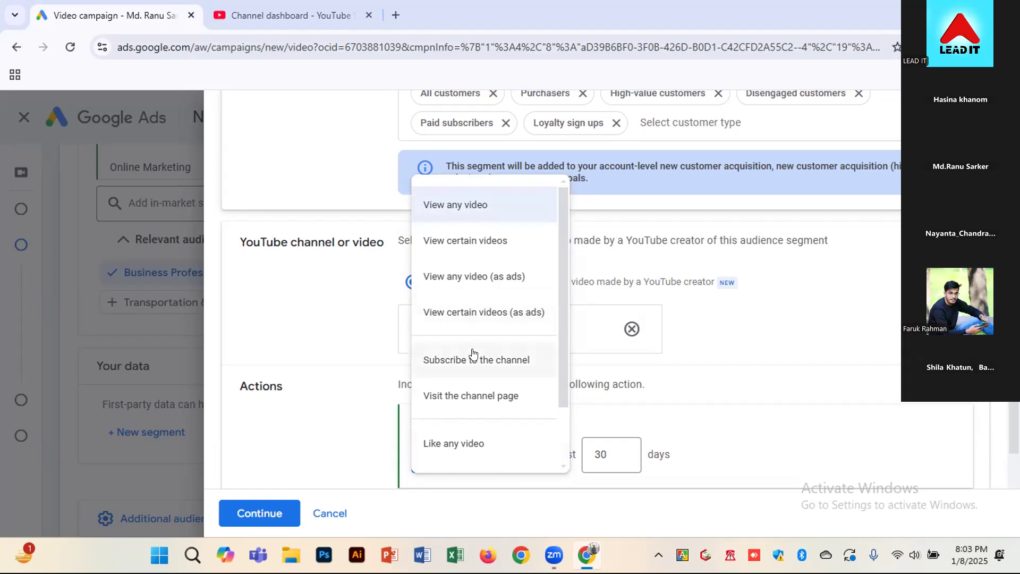
click(494, 399)
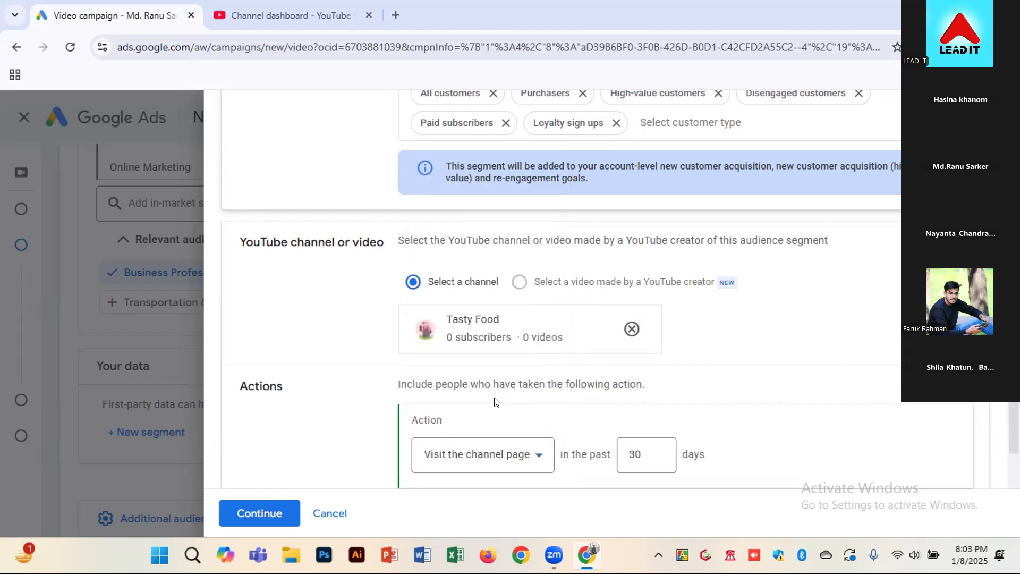
click(655, 451)
Create the YouTube users segment with the current settings and return to the campaign's audience settings
scroll(481, 380, down, 3)
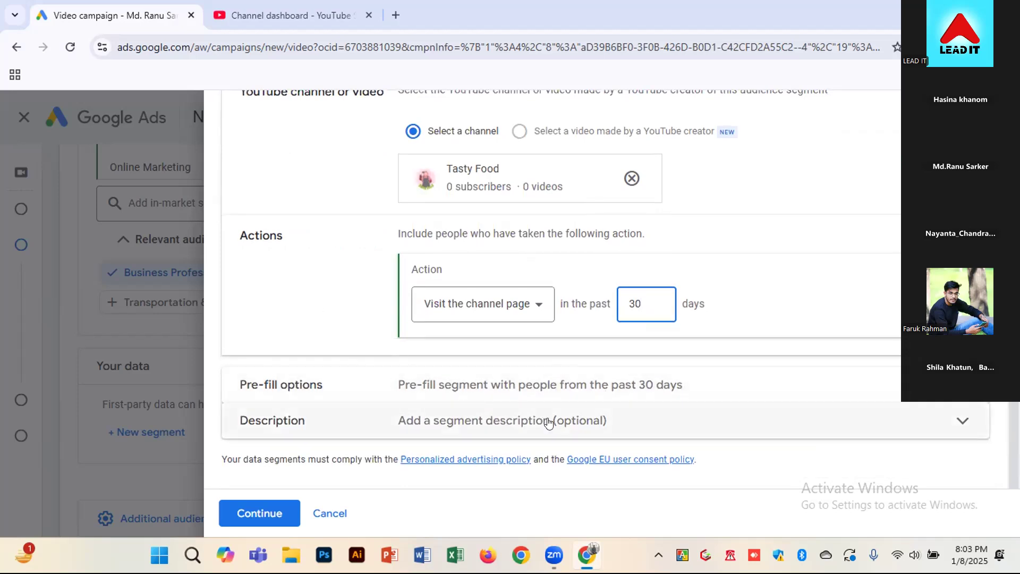
click(575, 429)
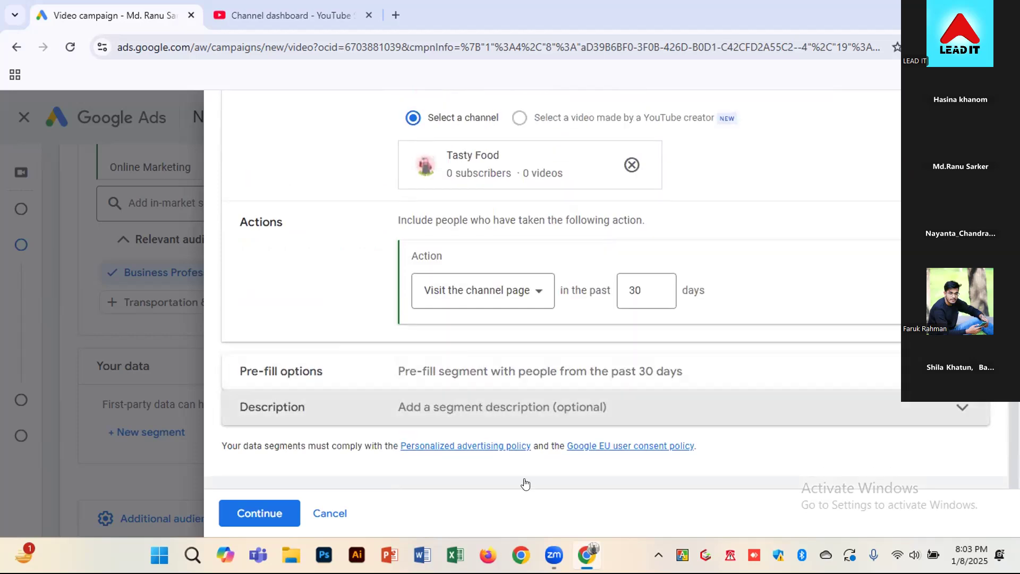
click(284, 512)
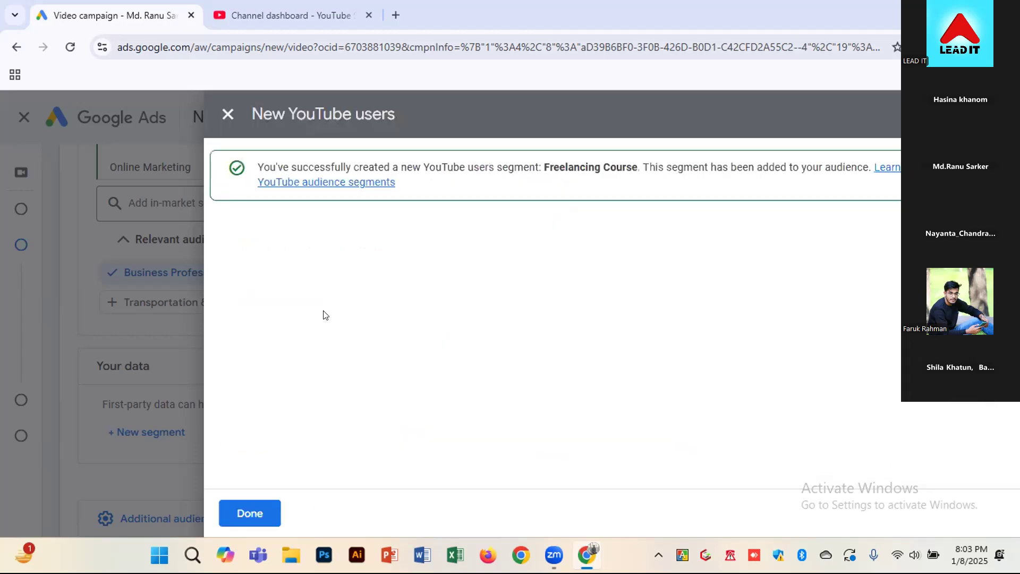
drag(418, 166, 585, 166)
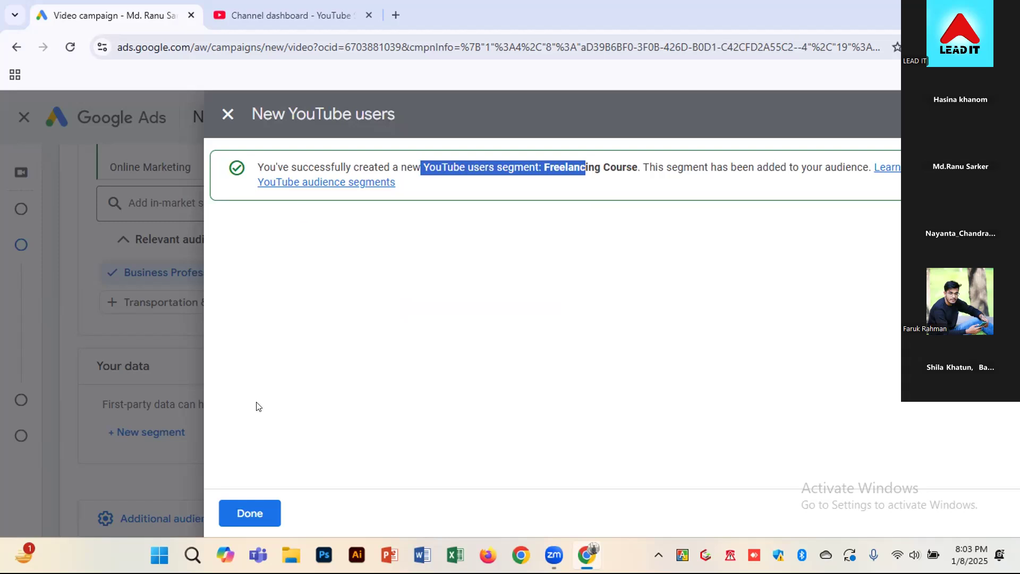
click(234, 512)
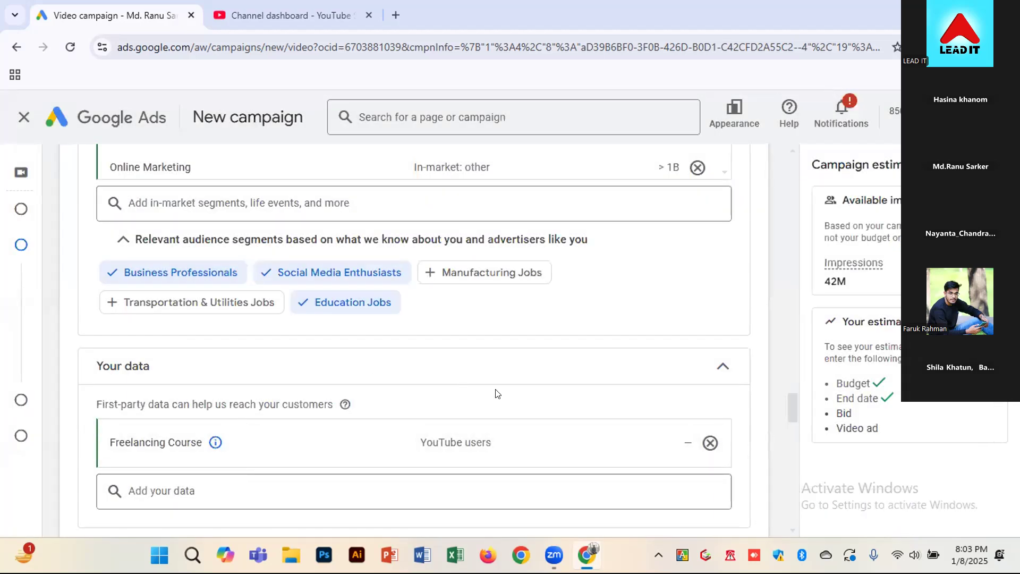
Expand the additional audience segments below the first-party data and enable audience expansion for the campaign
scroll(502, 393, down, 3)
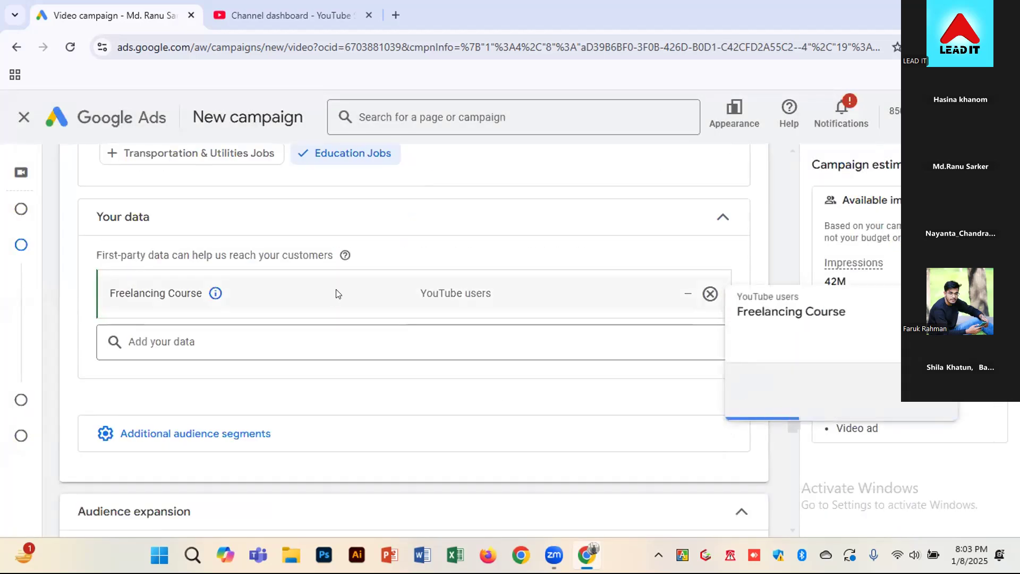
scroll(320, 256, up, 2)
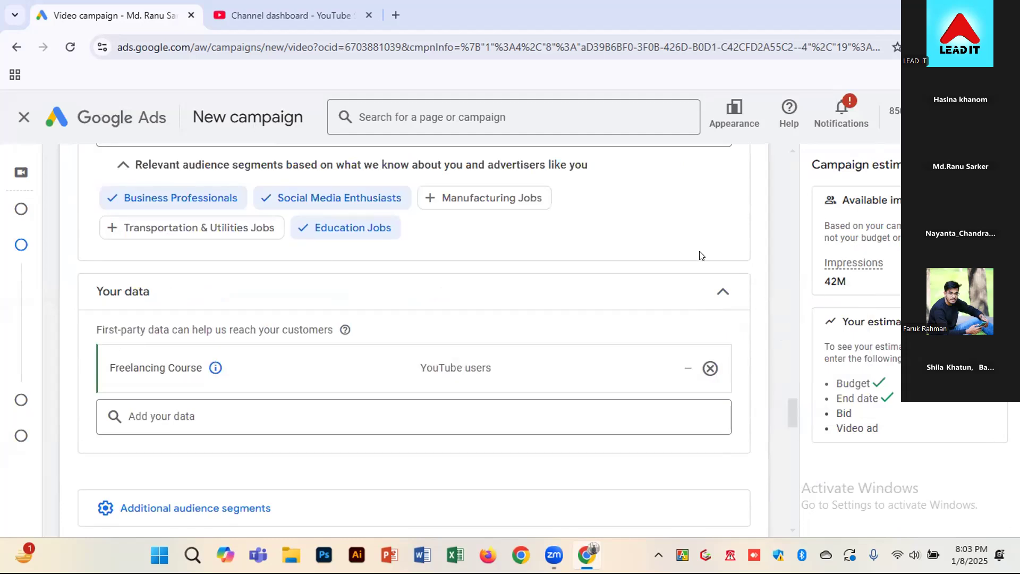
scroll(739, 444, down, 3)
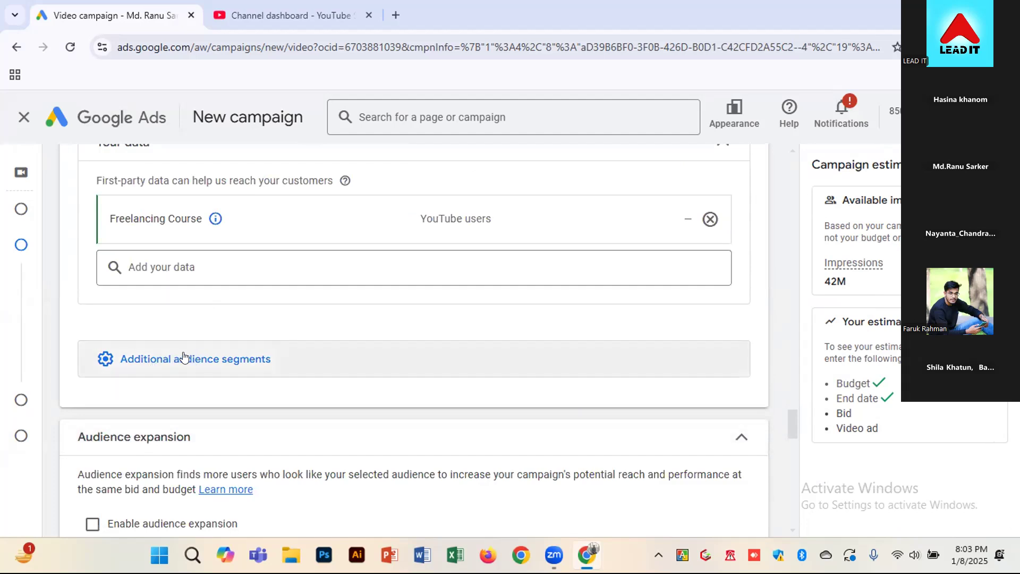
click(222, 365)
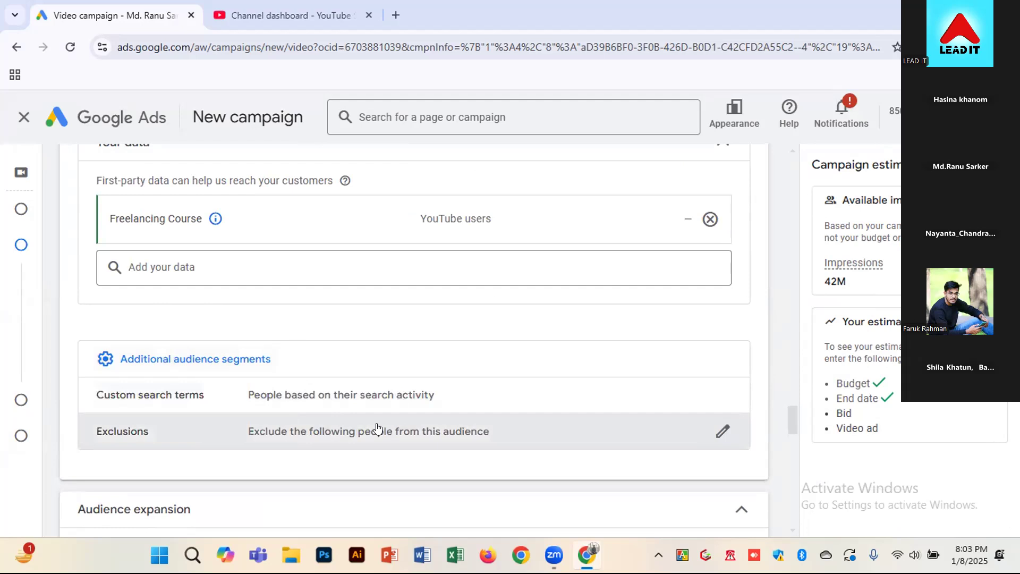
scroll(378, 428, down, 3)
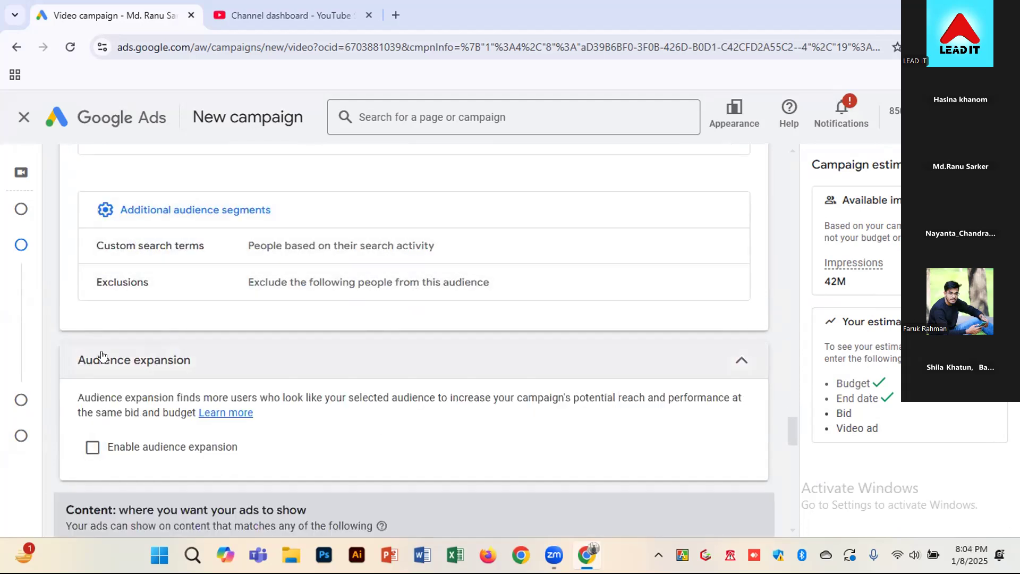
click(103, 454)
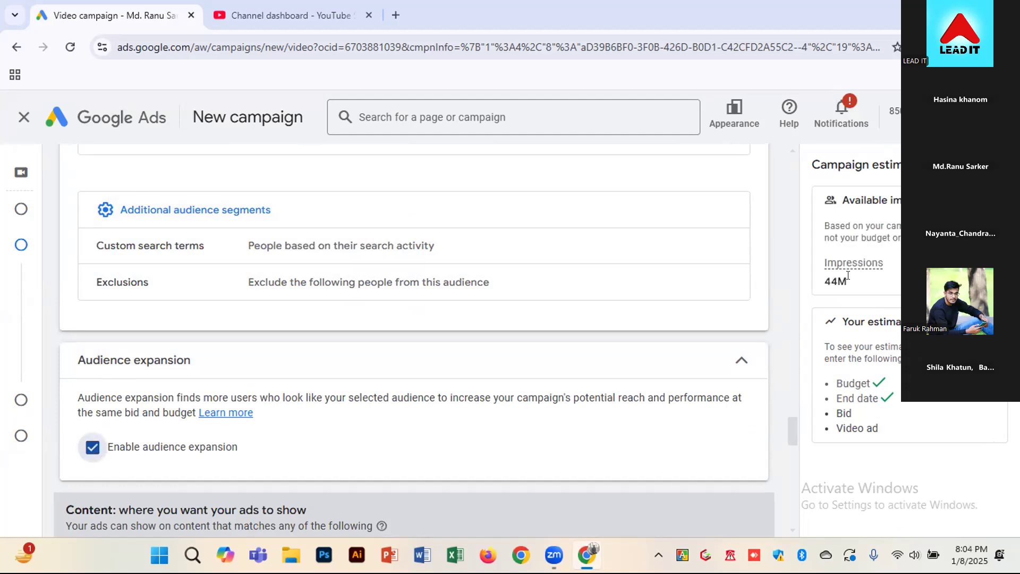
drag(832, 281, 838, 281)
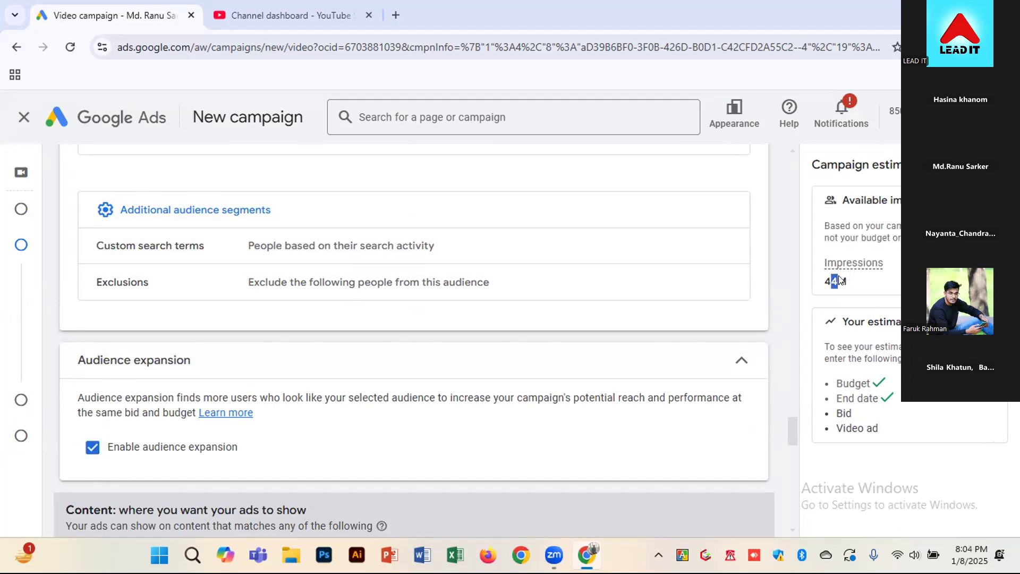
Open the Keywords section of the content targeting that decides where the ads show
scroll(751, 439, down, 3)
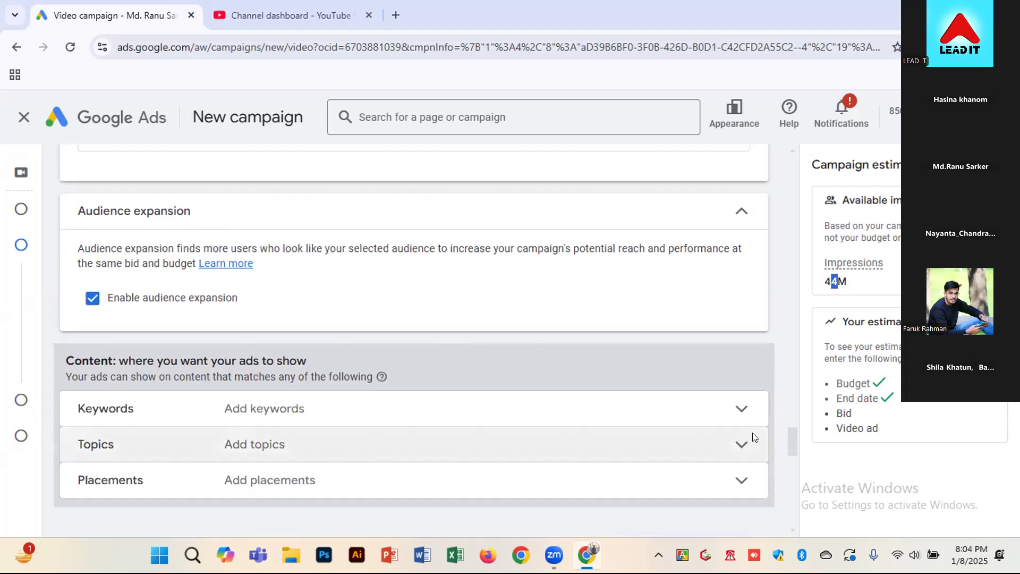
scroll(751, 438, down, 1)
mouse_move(377, 304)
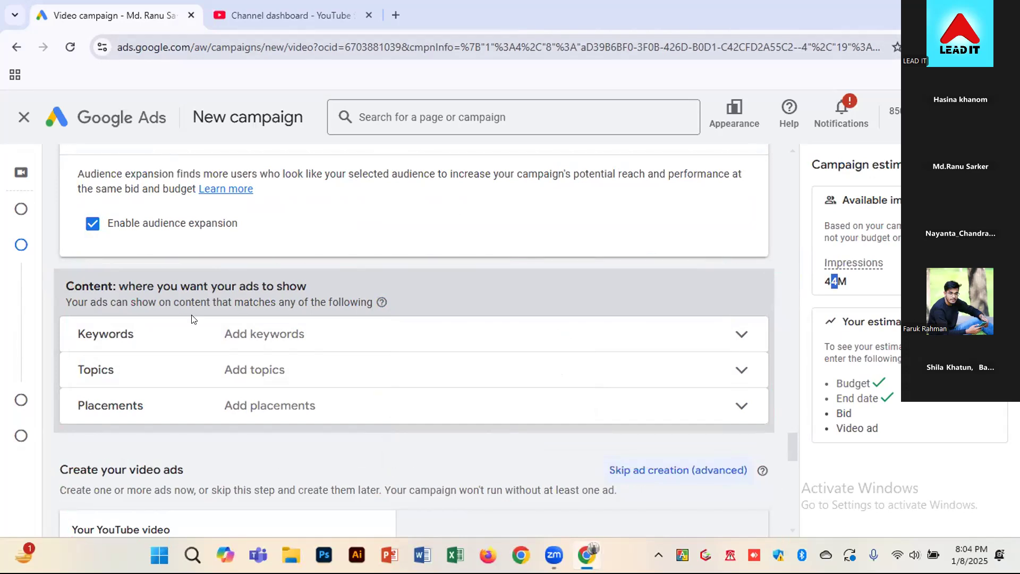
click(225, 340)
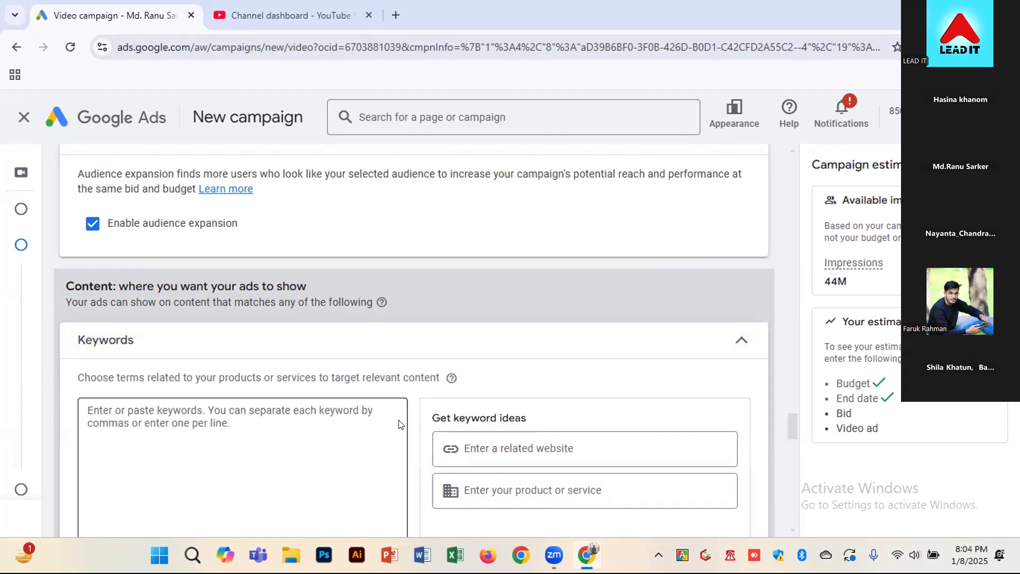
scroll(426, 414, down, 3)
Get keyword ideas for the product or service "freelancing" and add all of them to the keyword list
click(497, 298)
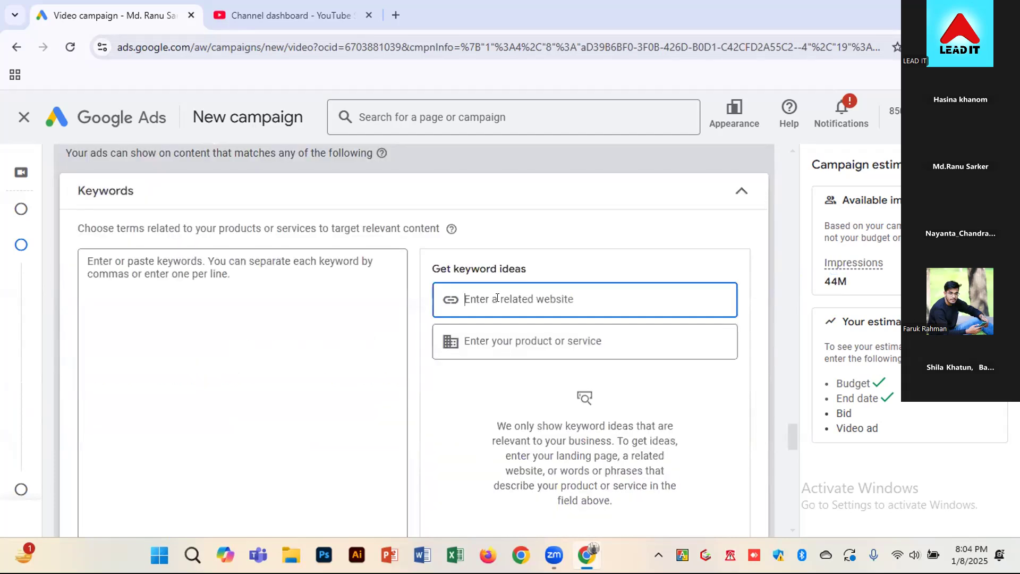
click(499, 340)
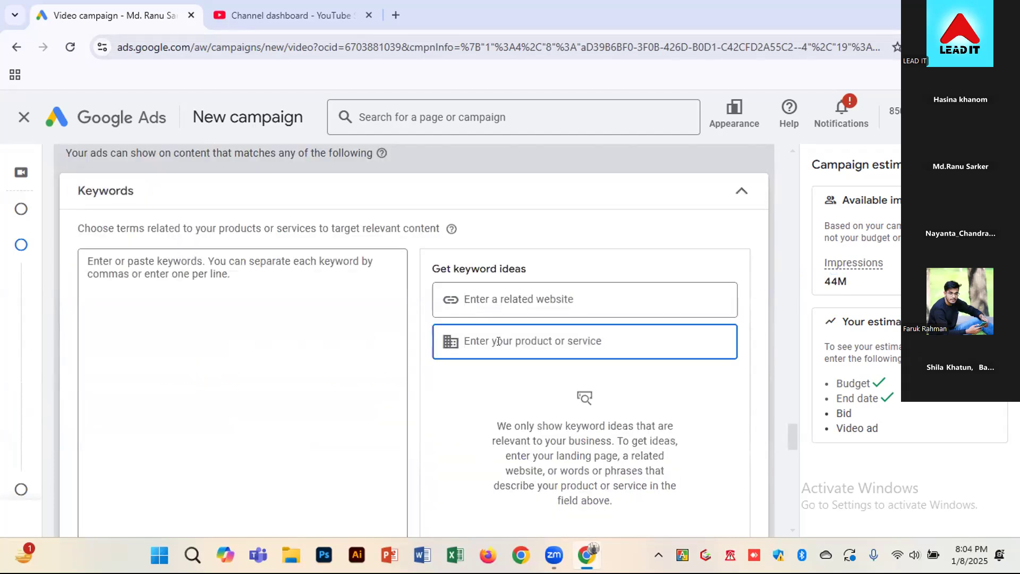
scroll(496, 428, down, 2)
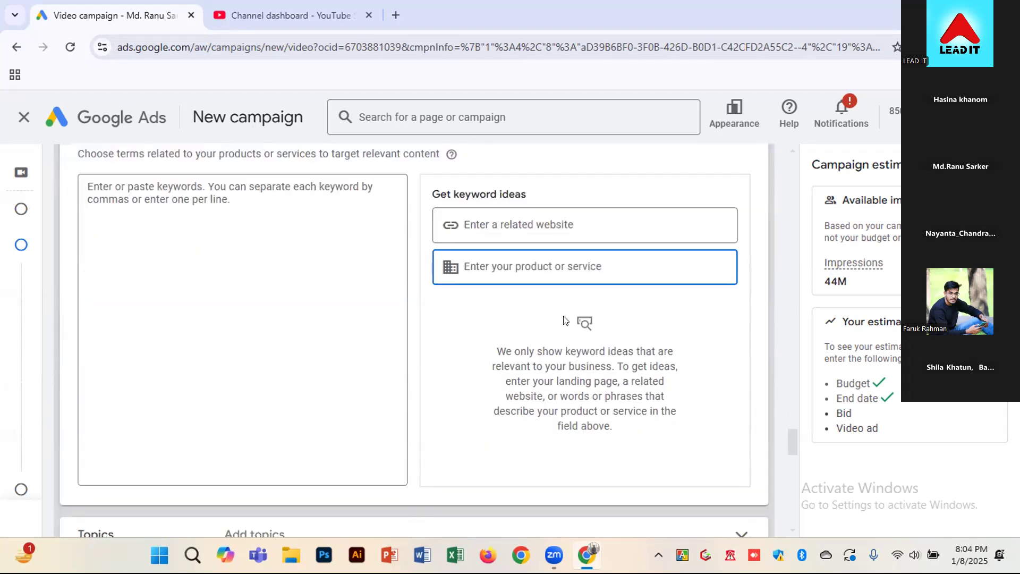
text(free)
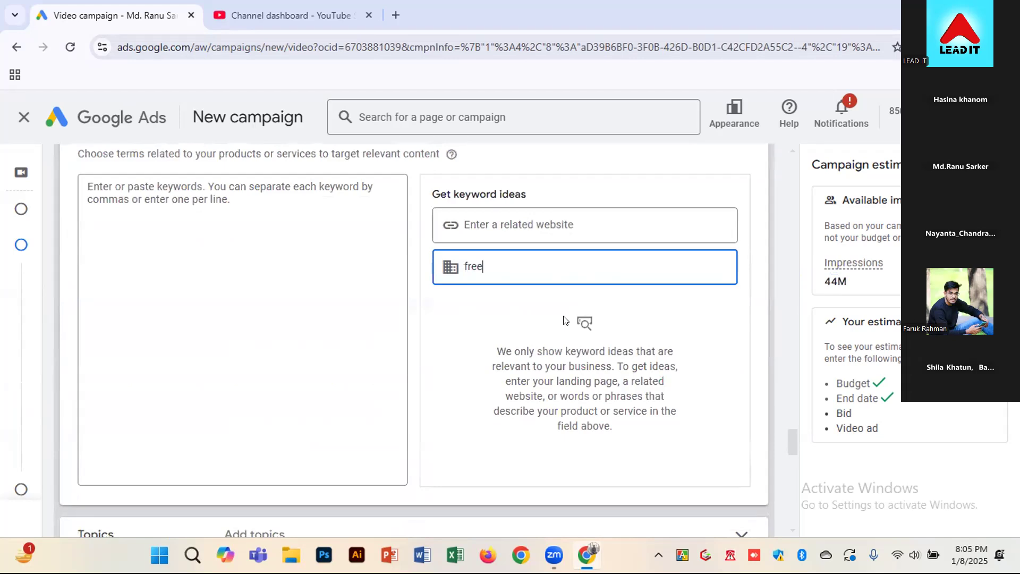
text(lanc)
text(i)
text(ing)
key(Return)
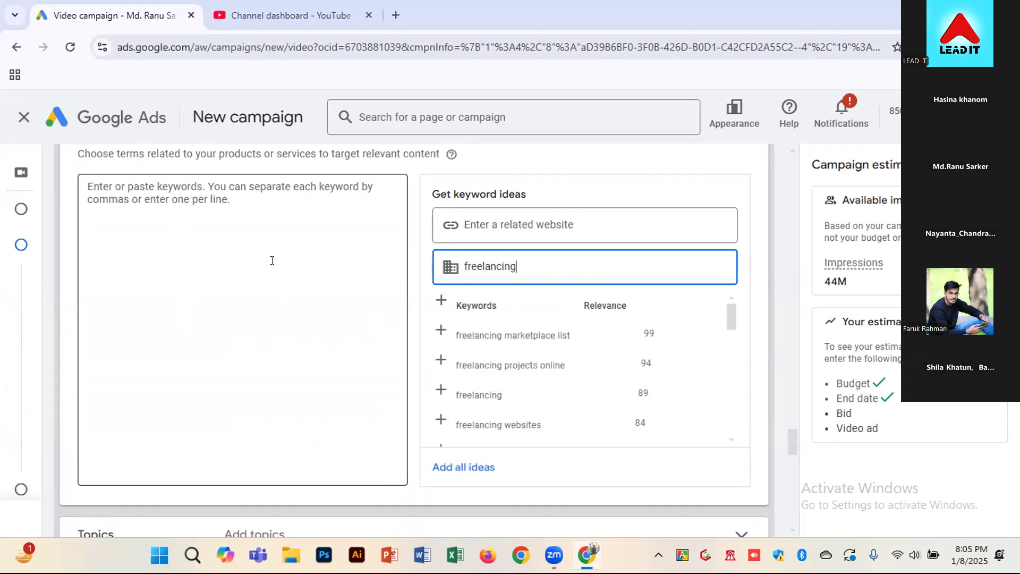
click(482, 467)
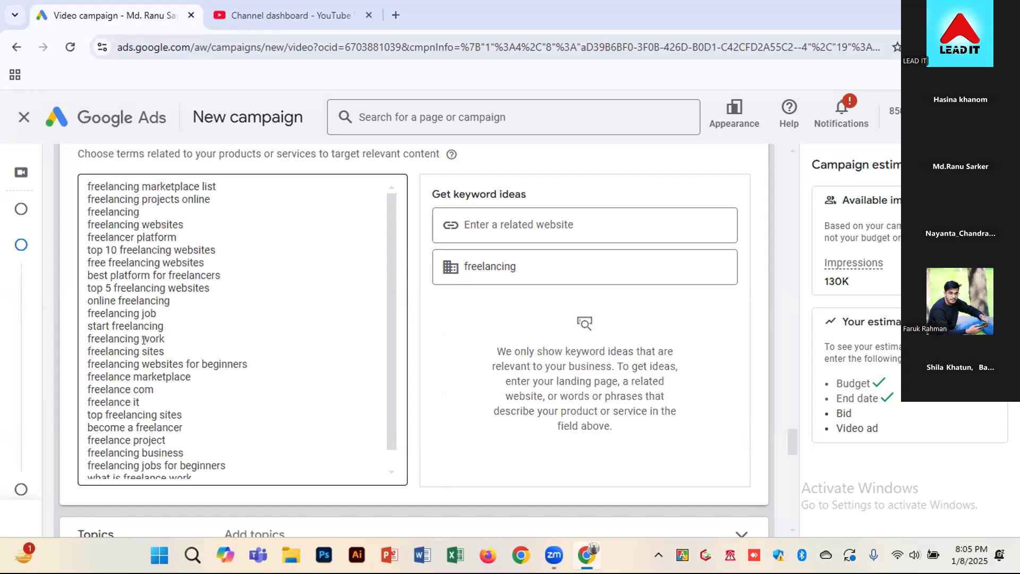
Replace the product or service with "lead generation" and add all of its keyword ideas to the list
click(514, 270)
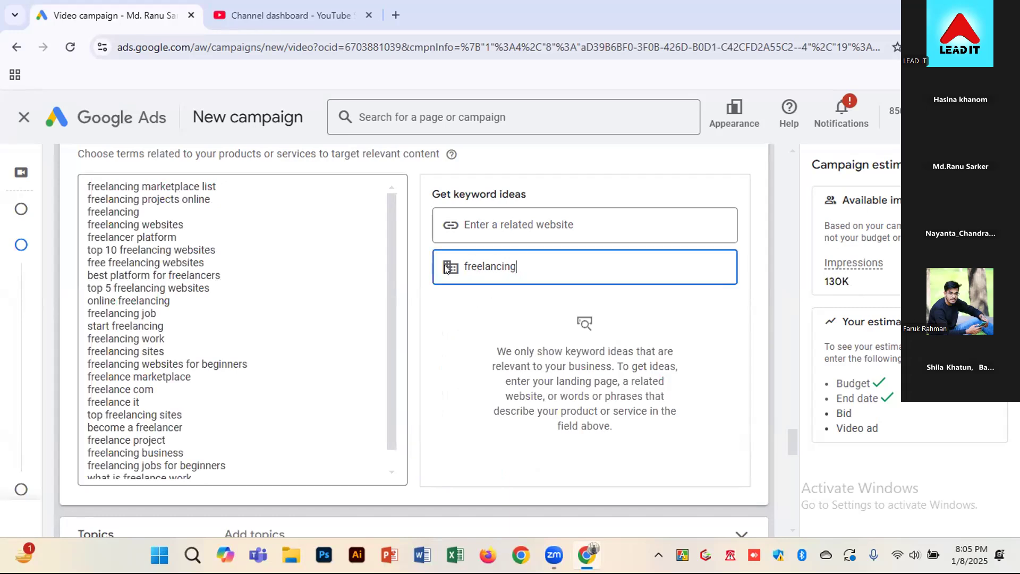
key(ctrl+a)
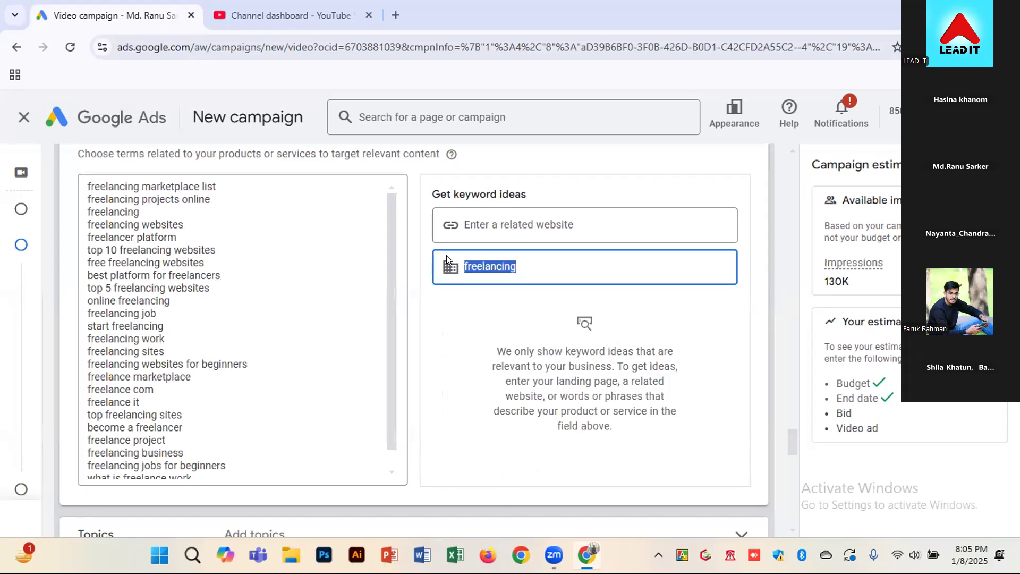
key(BackSpace)
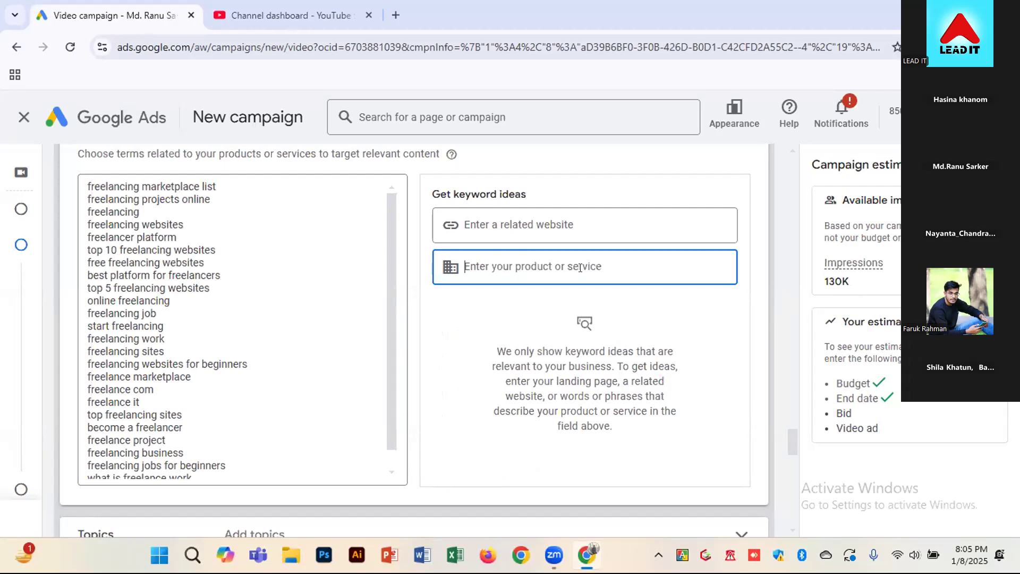
text(l)
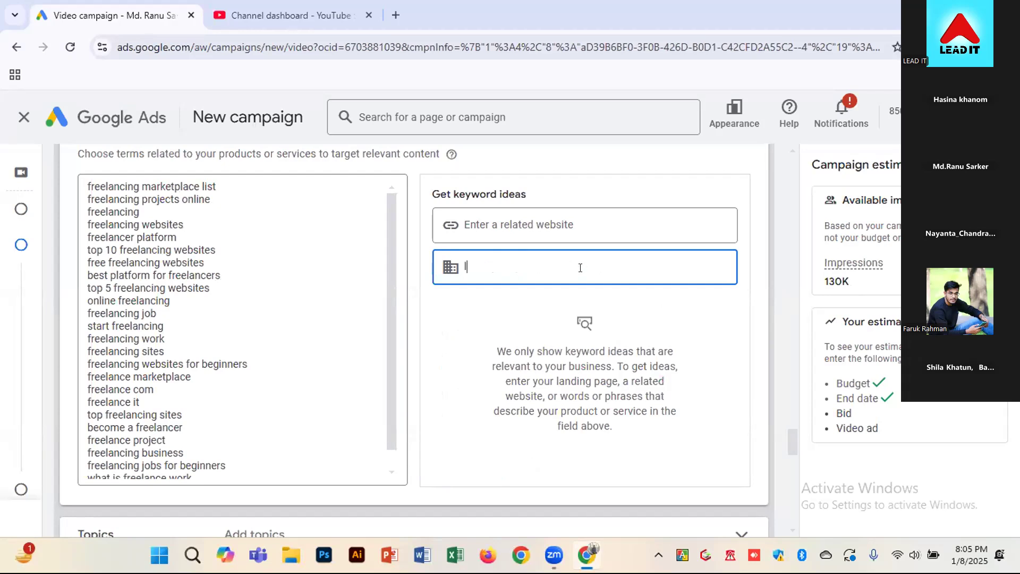
text(ead genea)
key(BackSpace)
text(ration)
key(Return)
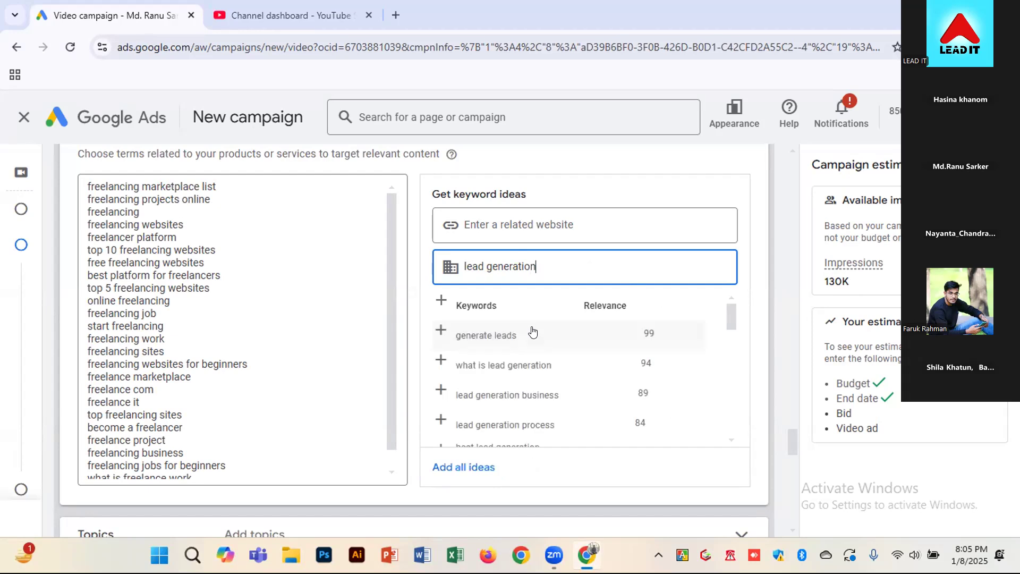
click(471, 467)
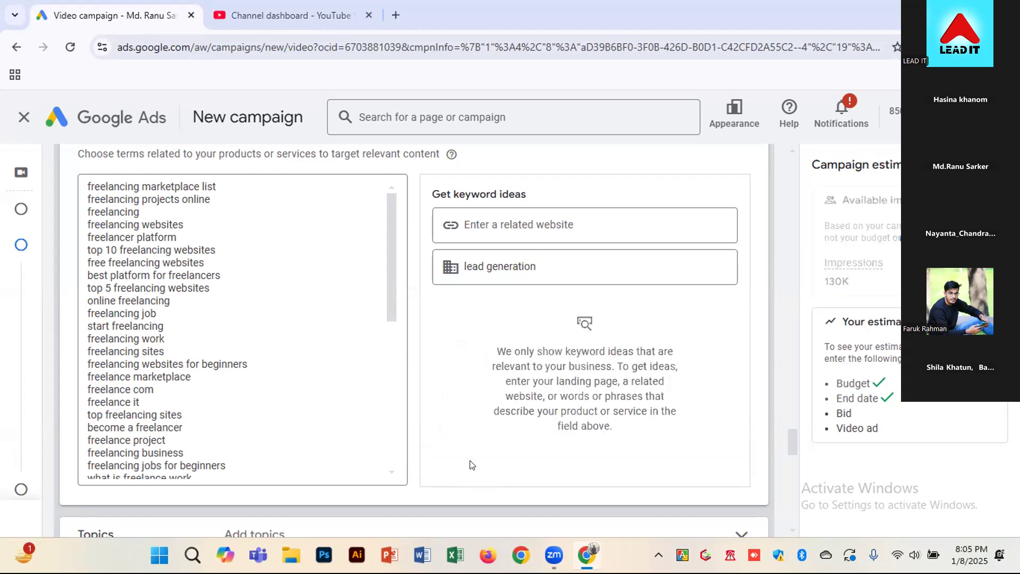
Change the product or service to "digital marketing" and add all the suggested keywords to the list
click(590, 256)
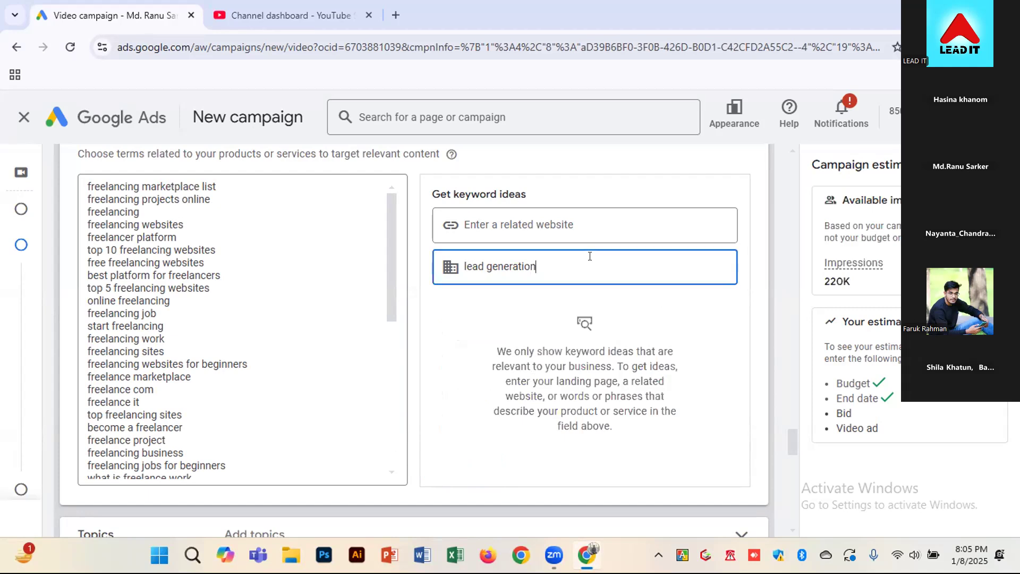
drag(590, 256, 460, 280)
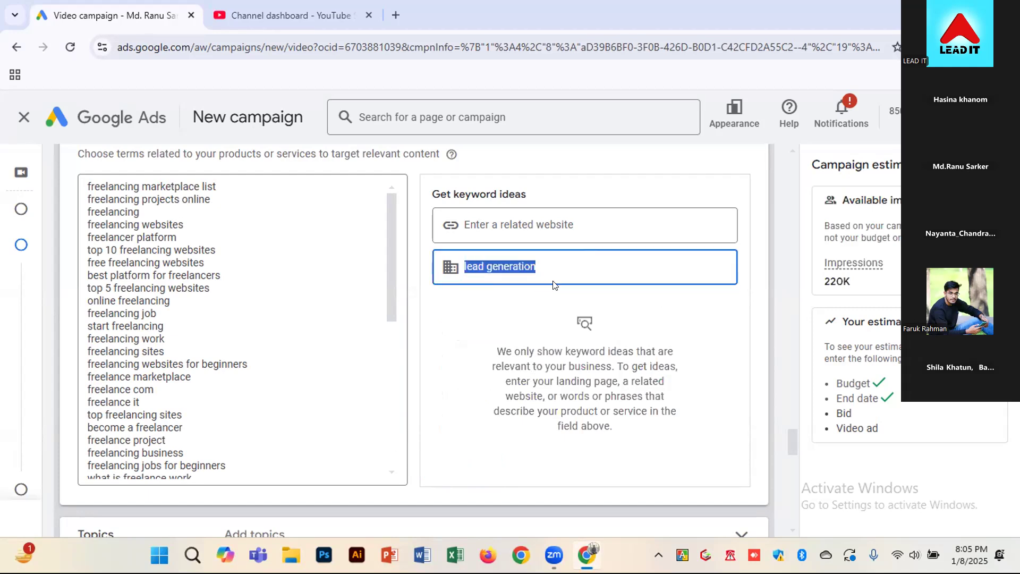
key(BackSpace)
text(d)
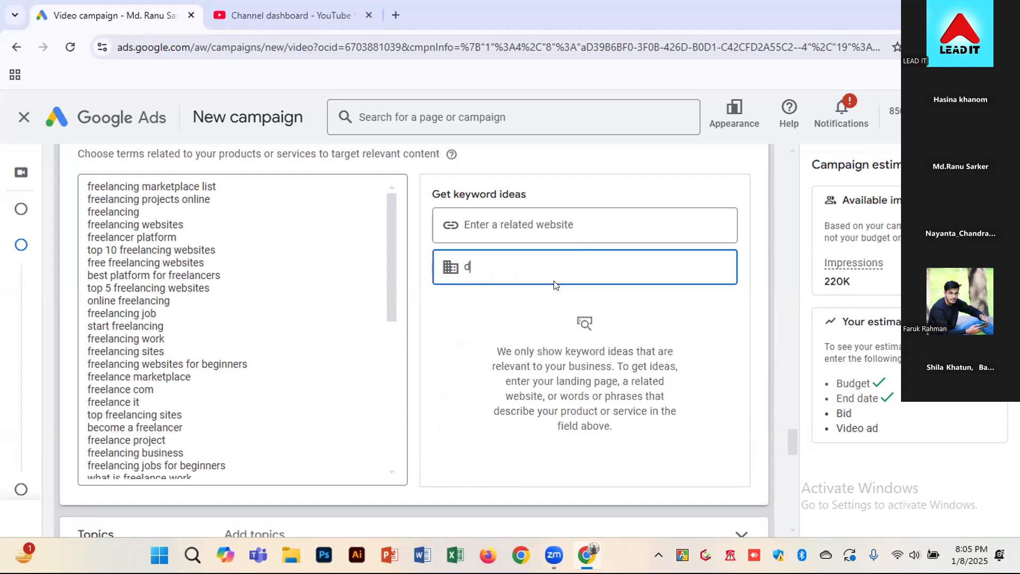
text(igital marketing)
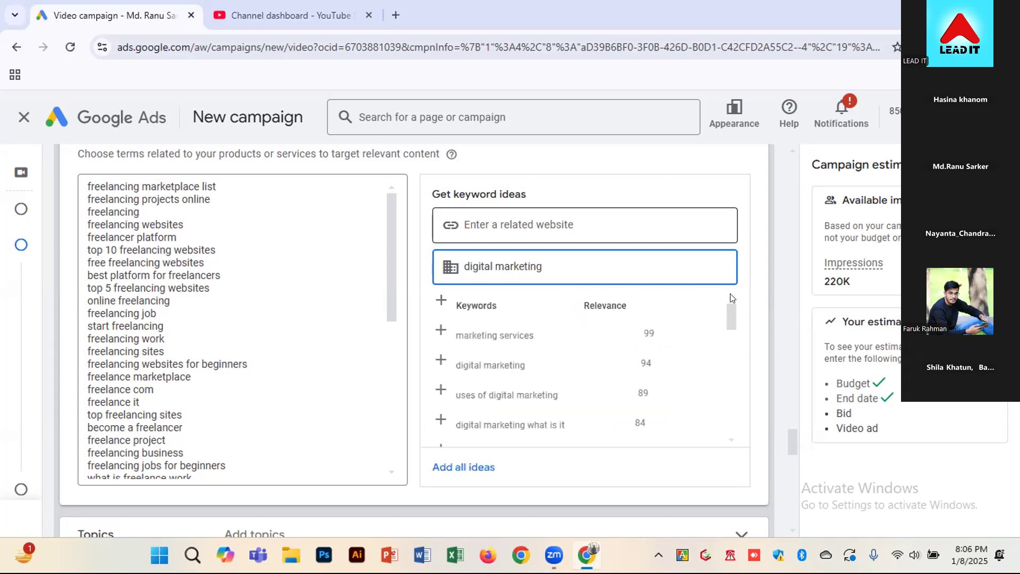
click(478, 469)
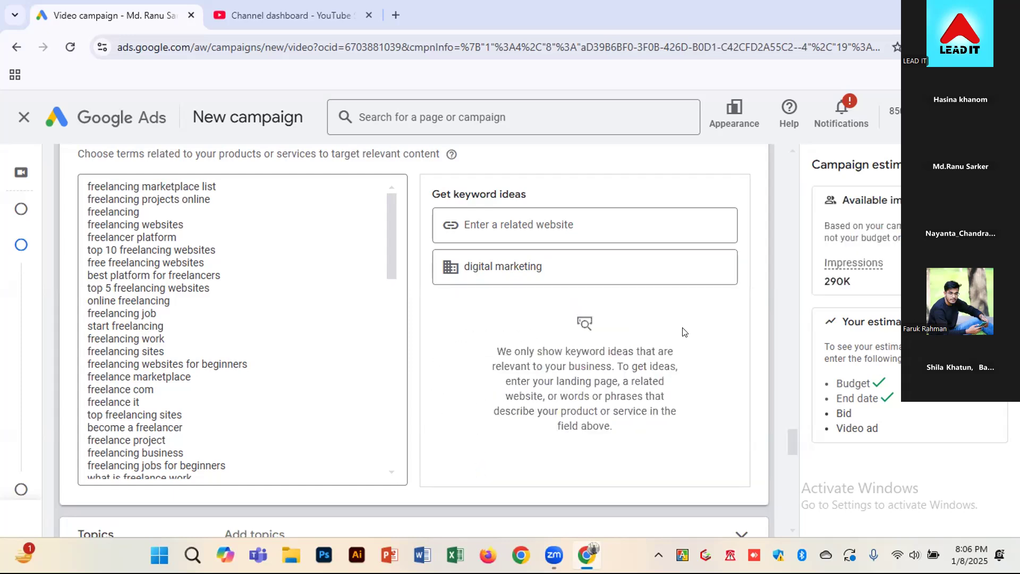
Replace the product or service with "facebook ads" and add all of its keyword ideas to the list
drag(656, 266, 327, 270)
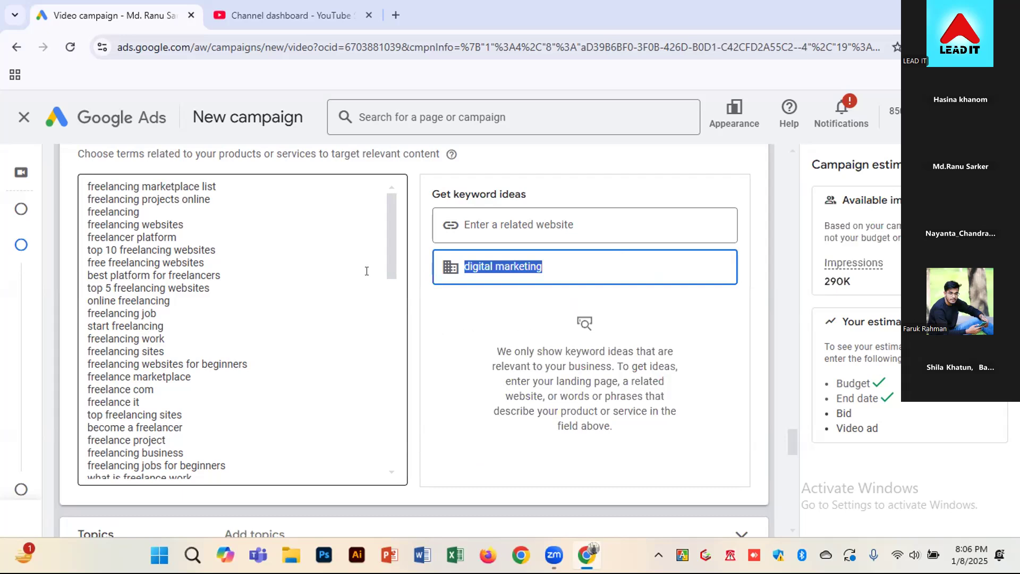
key(BackSpace)
drag(393, 246, 389, 198)
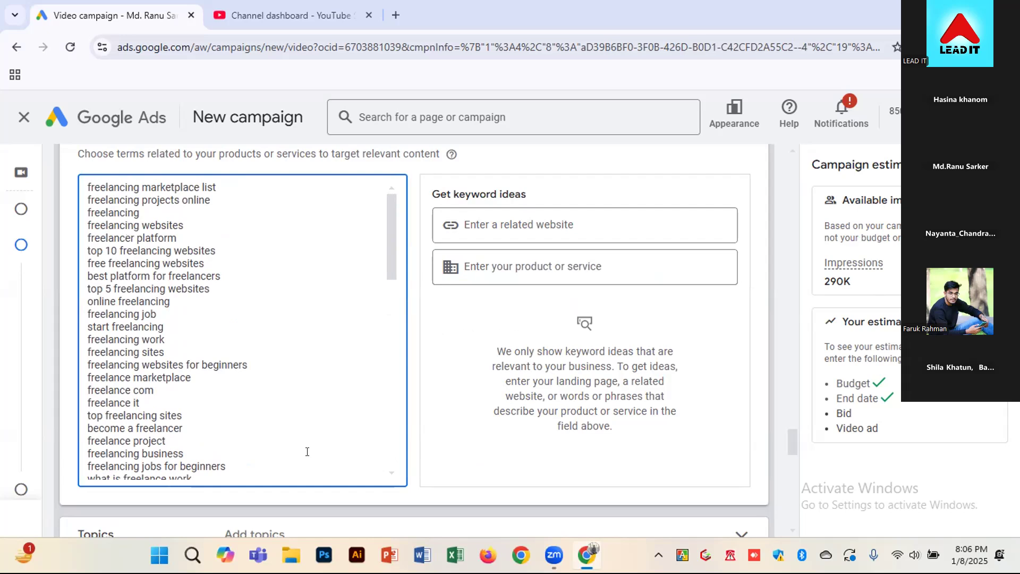
scroll(292, 442, down, 15)
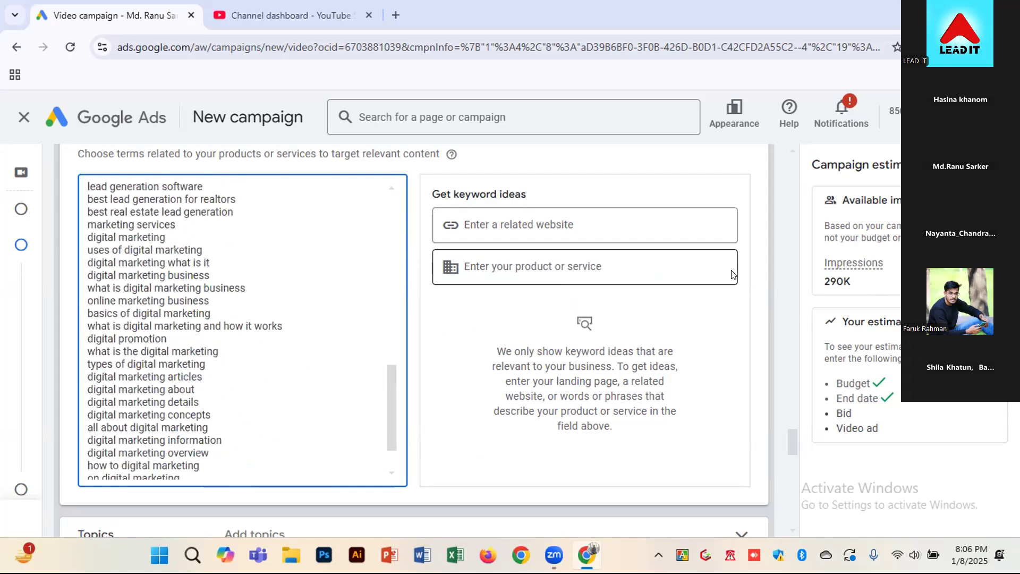
drag(856, 283, 822, 283)
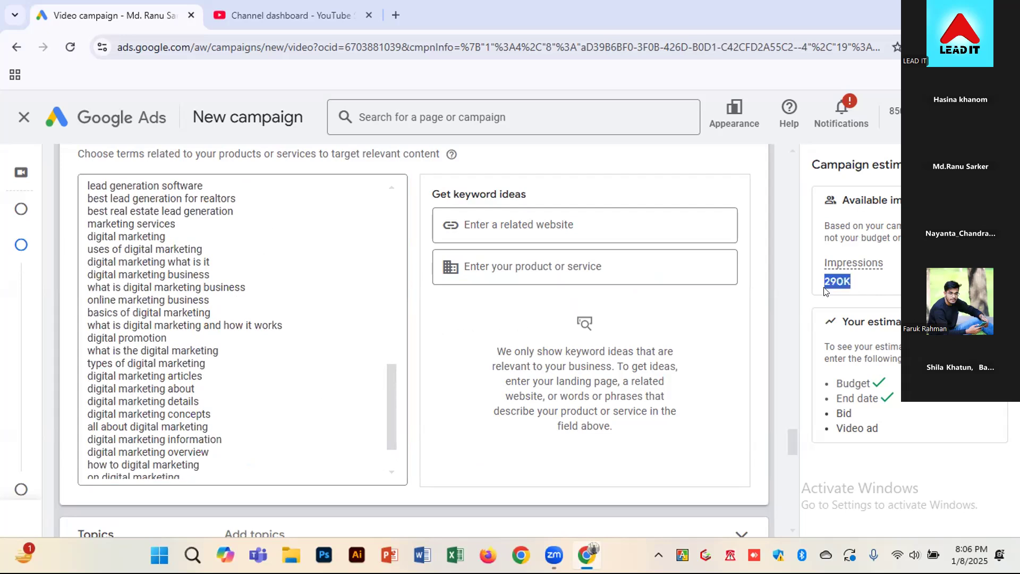
click(546, 280)
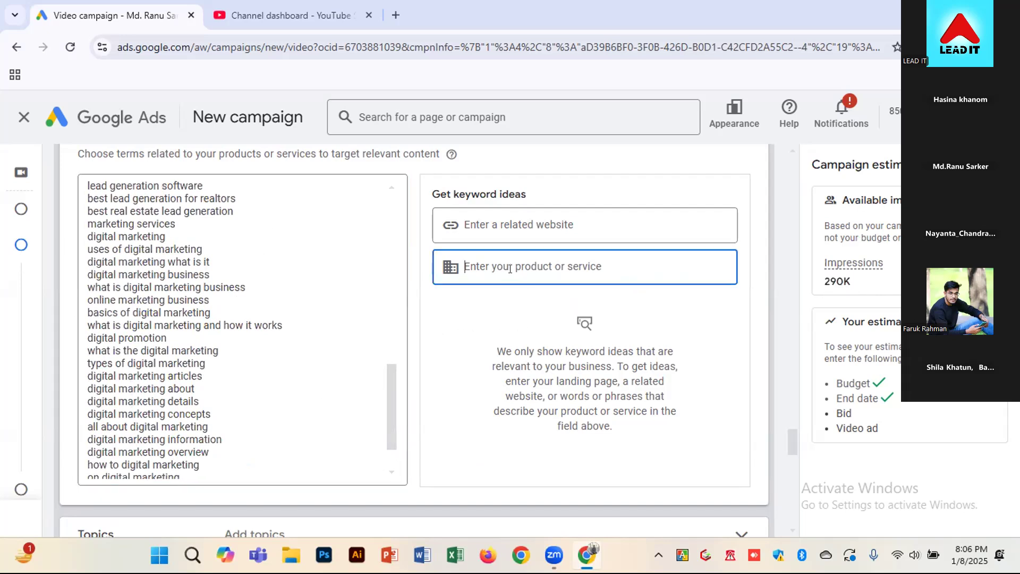
text(faceb)
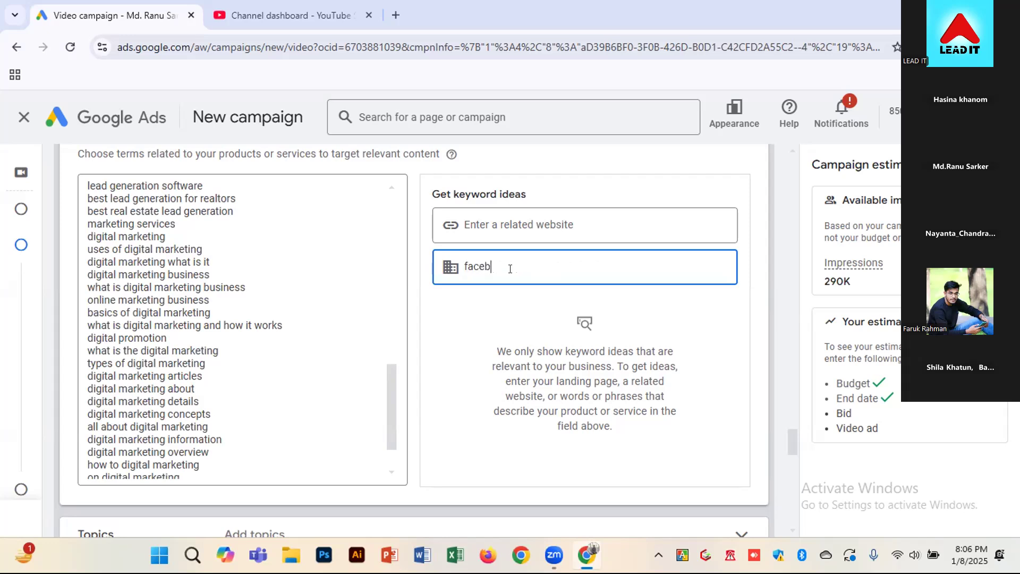
text(ook add)
key(BackSpace)
text(s)
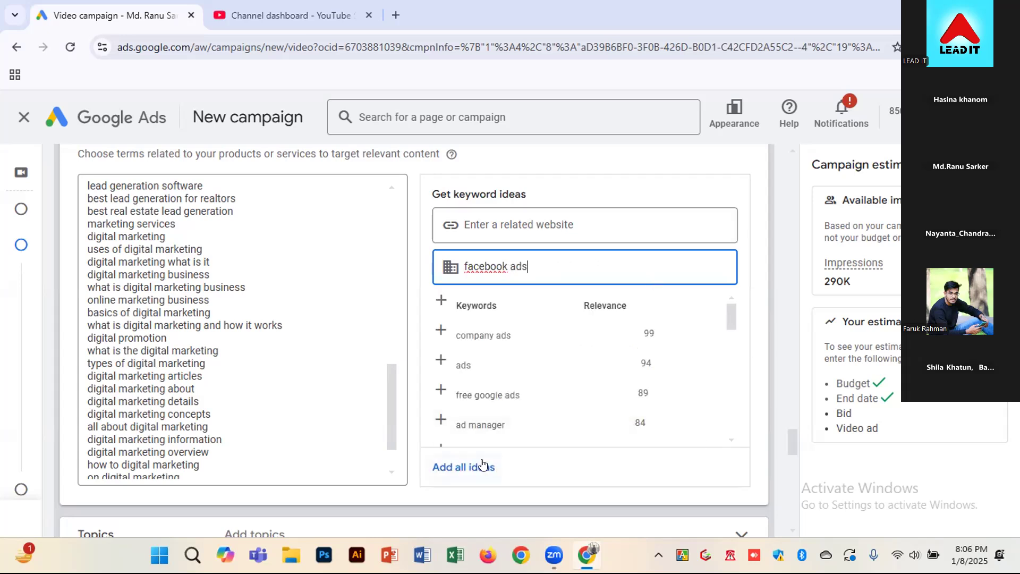
click(463, 466)
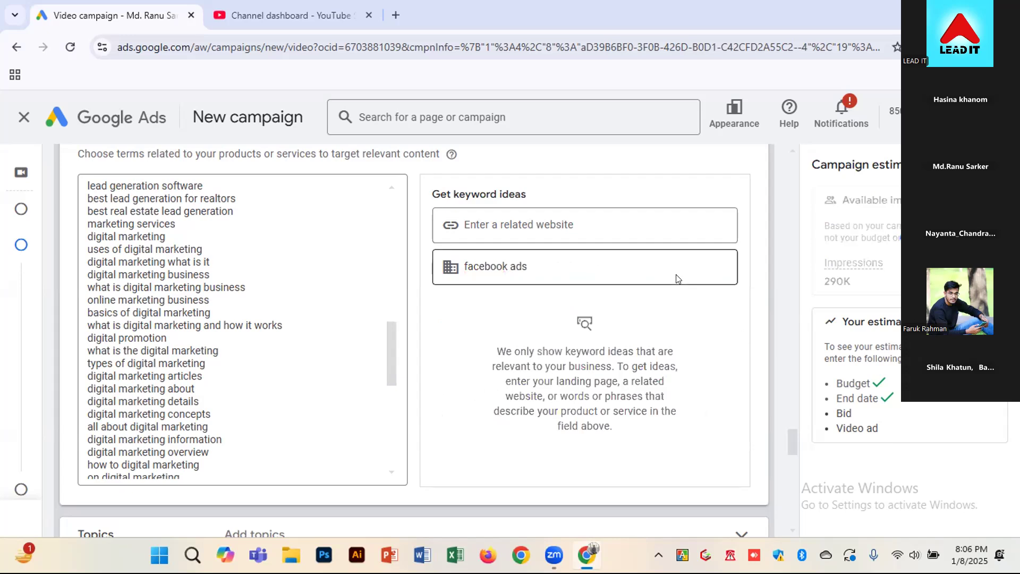
Clear the product or service entered for the keyword ideas
click(637, 276)
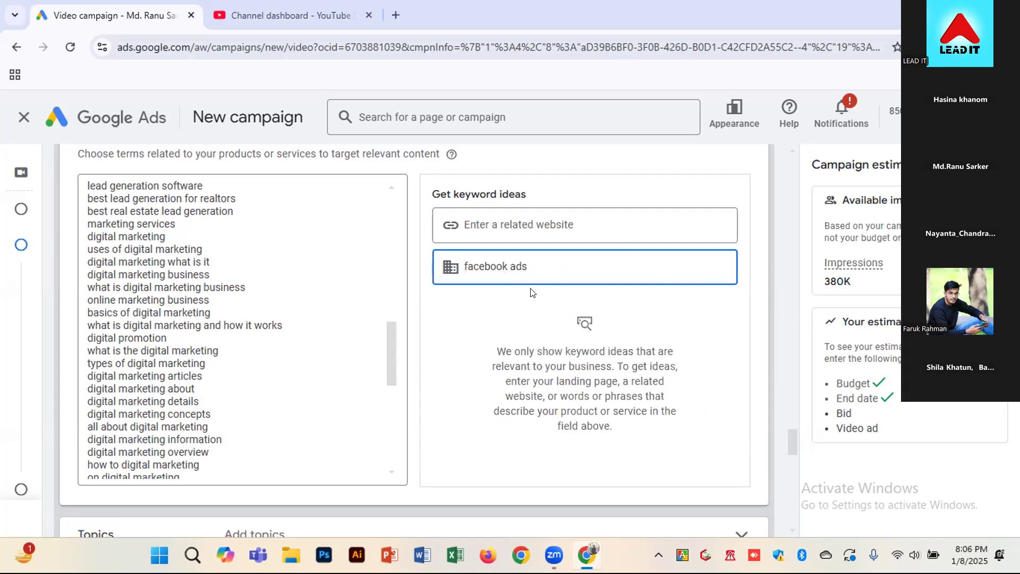
key(ctrl+a)
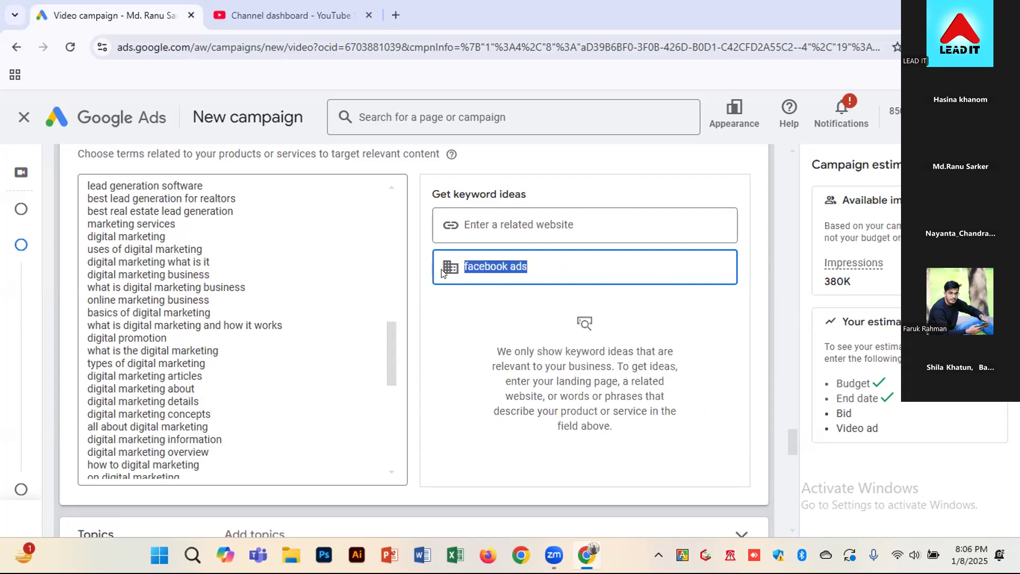
key(BackSpace)
Open the Topics section of the content targeting below the keywords
scroll(785, 310, down, 1)
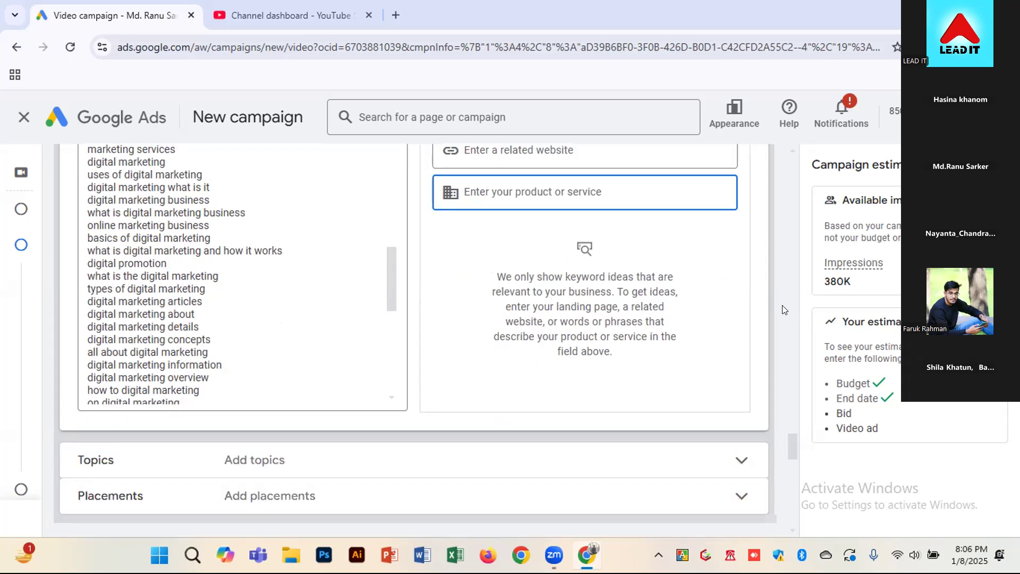
scroll(782, 310, down, 2)
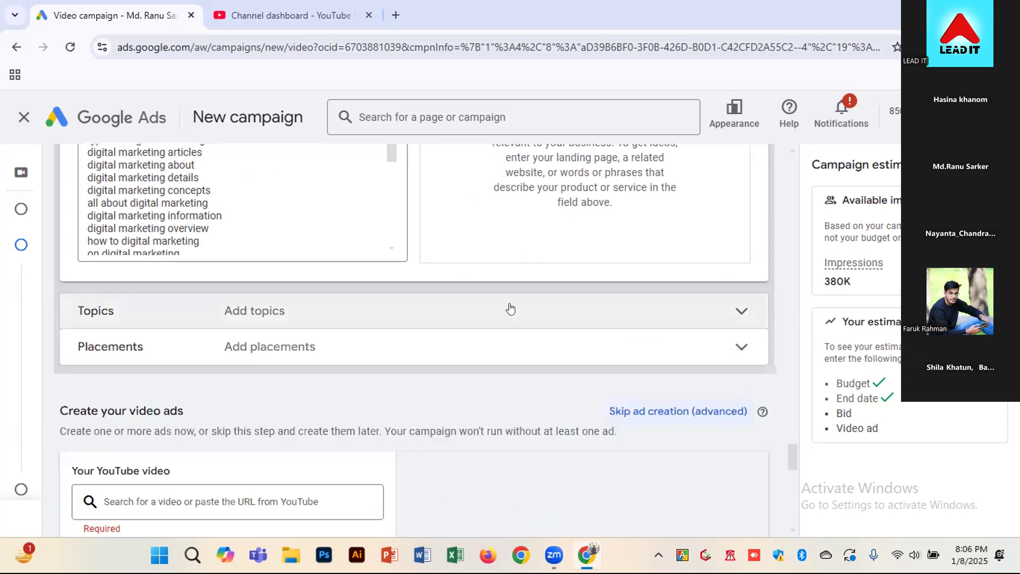
scroll(554, 287, up, 1)
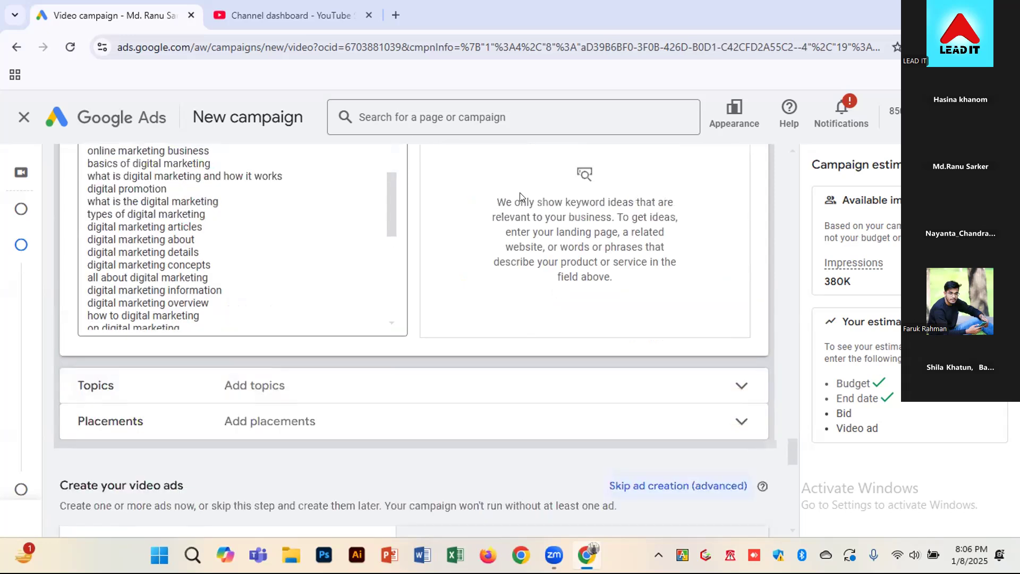
scroll(520, 199, up, 1)
scroll(310, 327, down, 2)
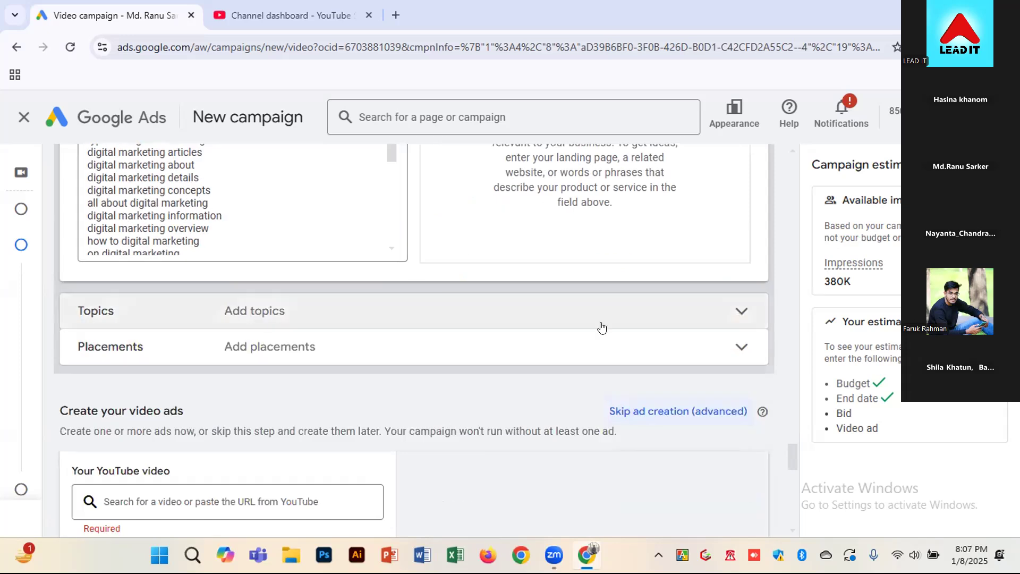
click(677, 306)
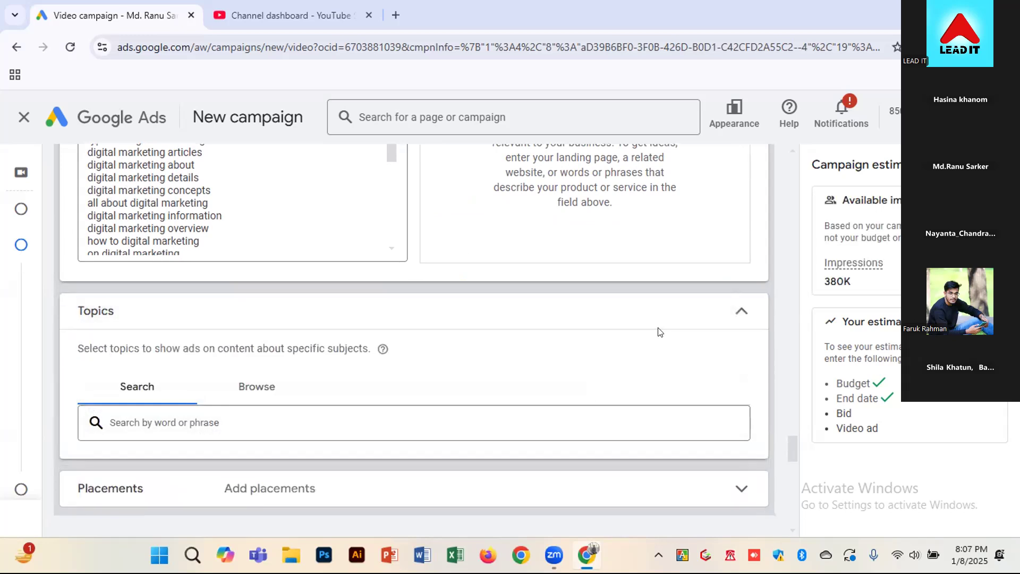
Review the collected keyword list, the related website option and the campaign's estimated available impressions
scroll(277, 413, down, 1)
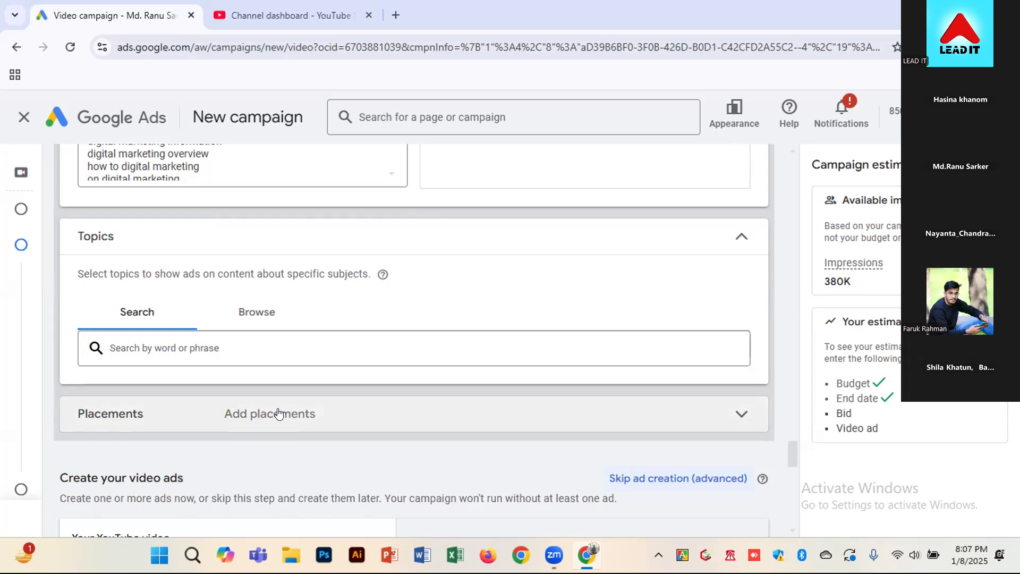
scroll(454, 404, up, 4)
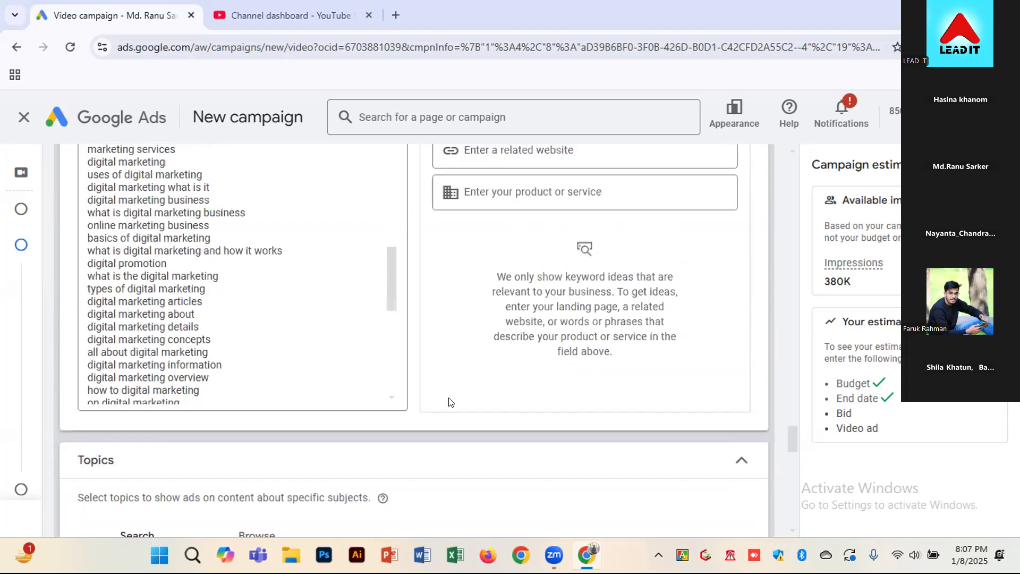
scroll(451, 402, up, 1)
click(528, 234)
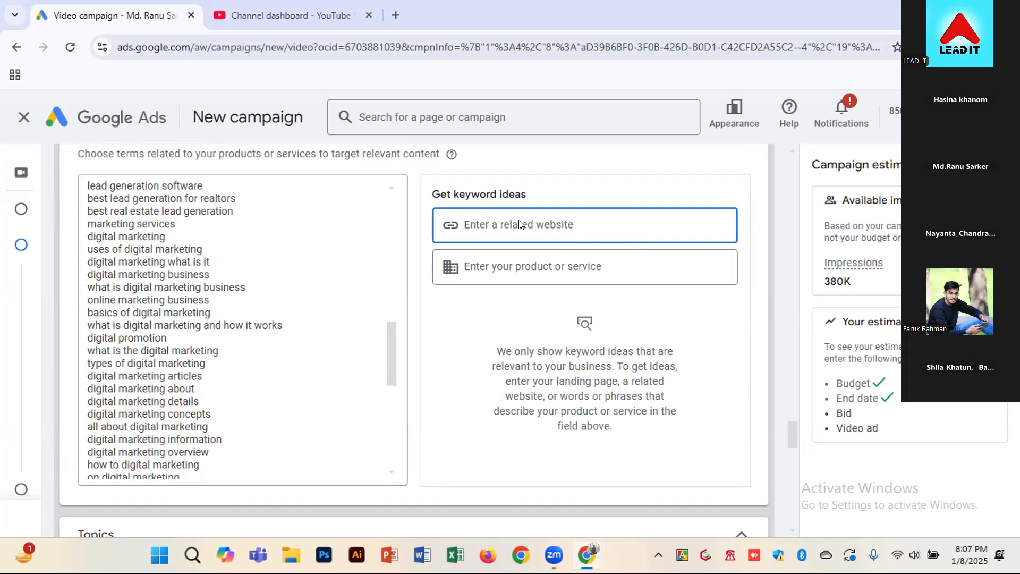
drag(853, 283, 806, 284)
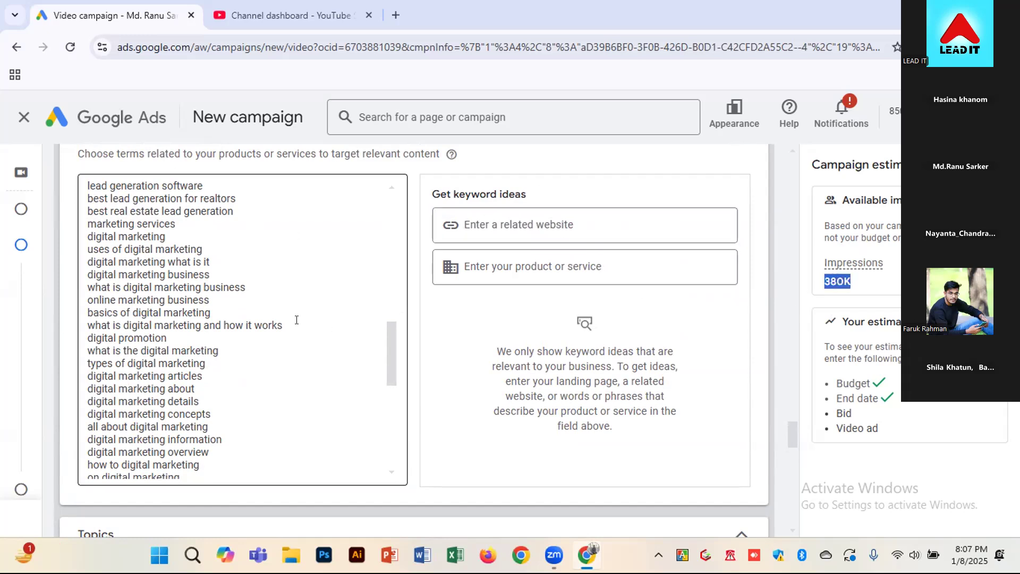
scroll(296, 320, down, 2)
click(561, 225)
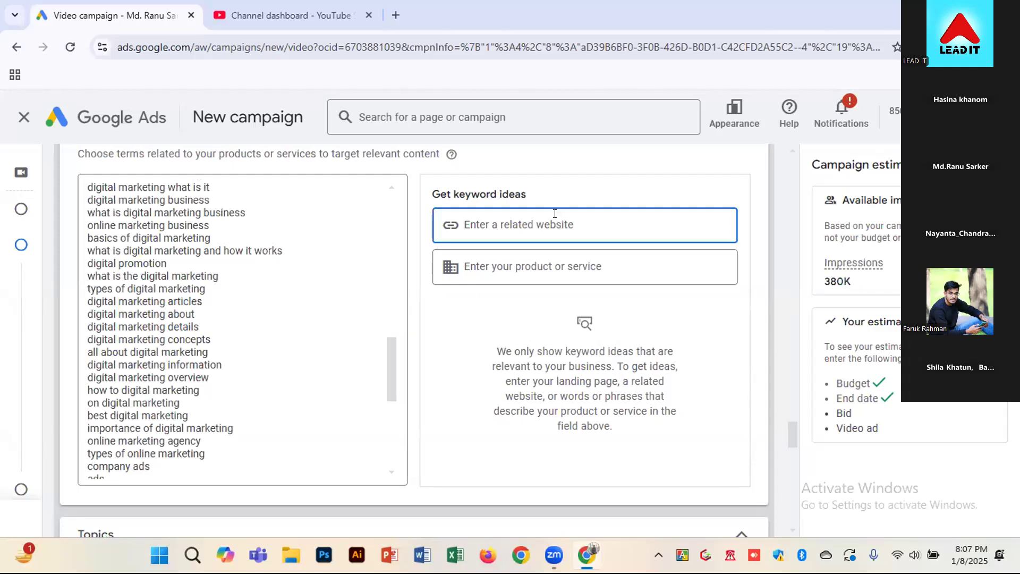
double_click(851, 281)
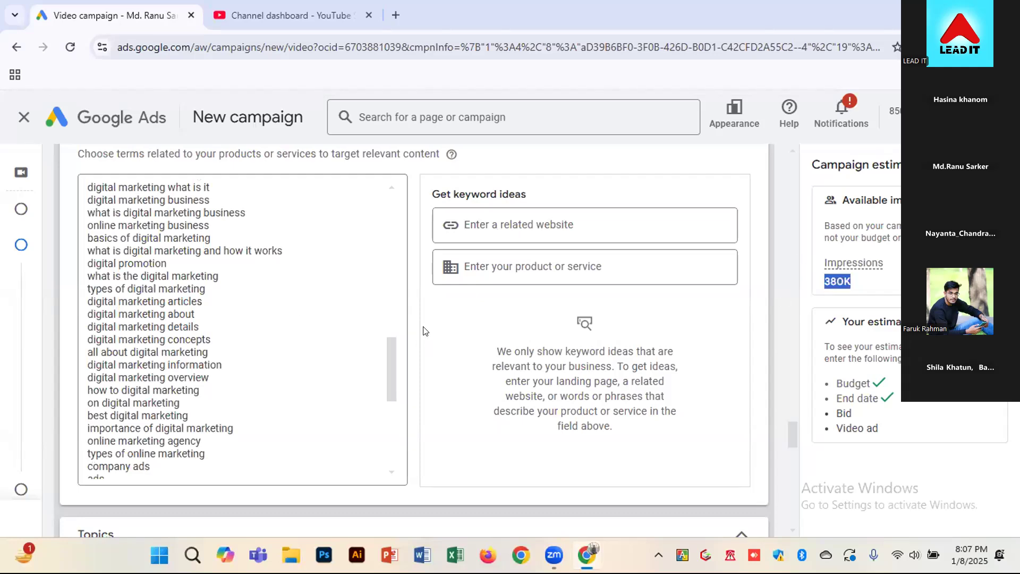
click(863, 321)
Browse the topic categories and add Arts & Entertainment as a targeted topic
scroll(319, 415, down, 4)
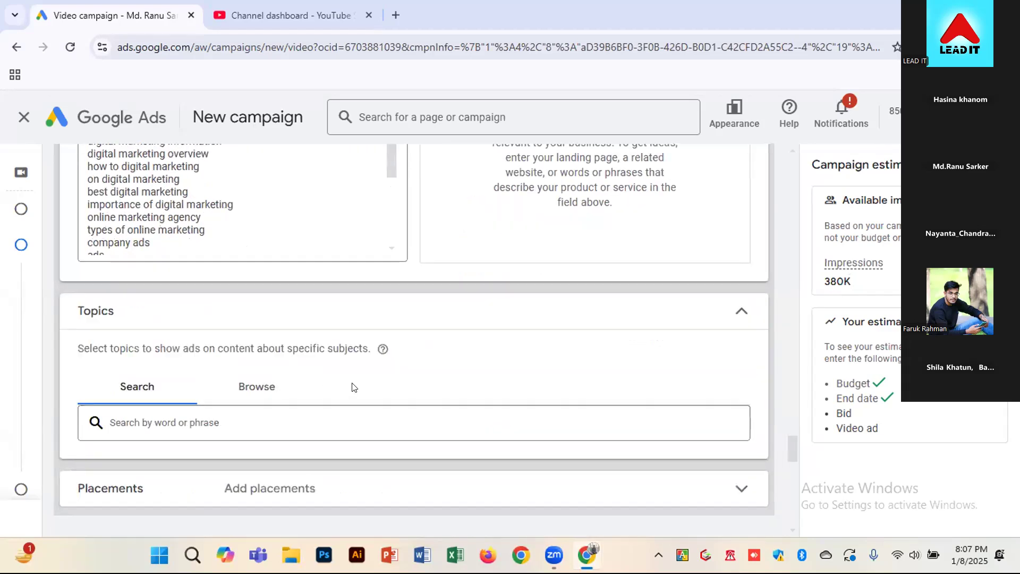
scroll(350, 388, down, 1)
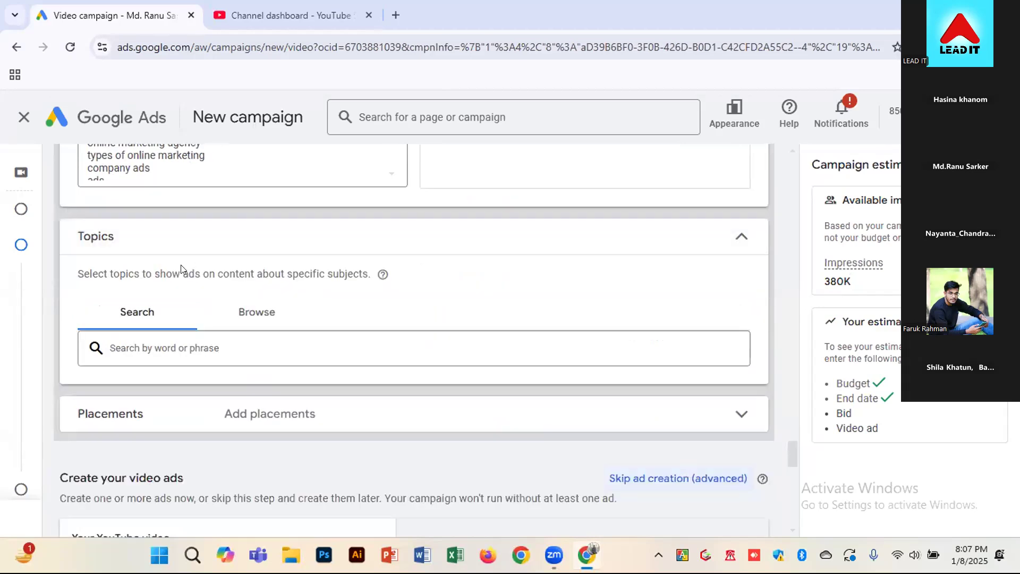
drag(113, 273, 360, 274)
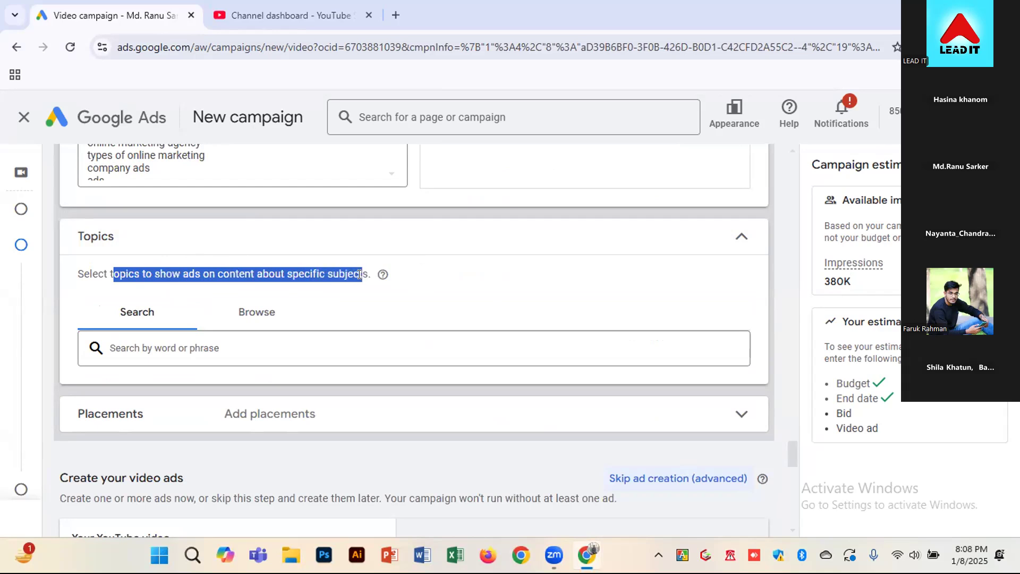
click(190, 346)
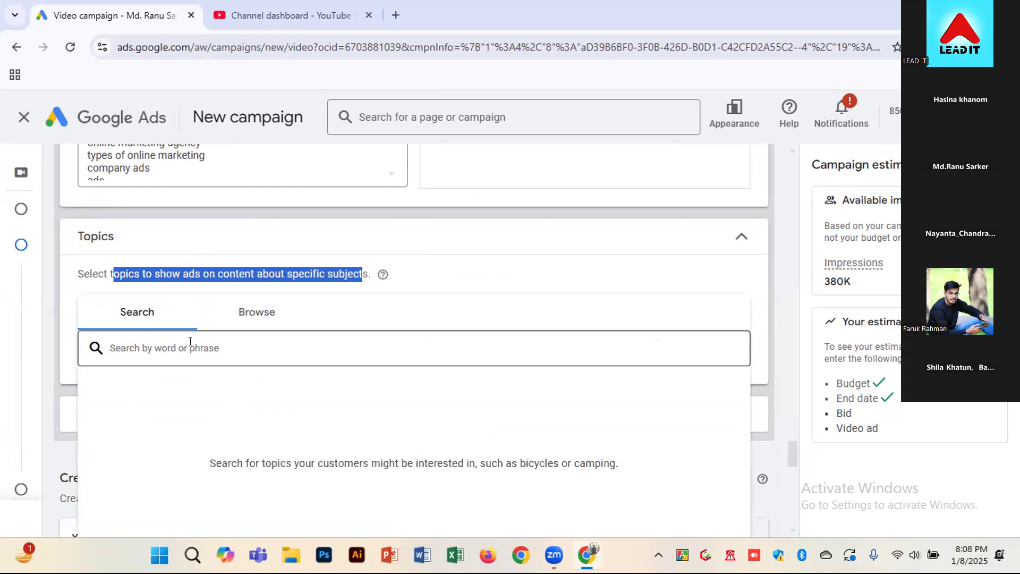
click(257, 314)
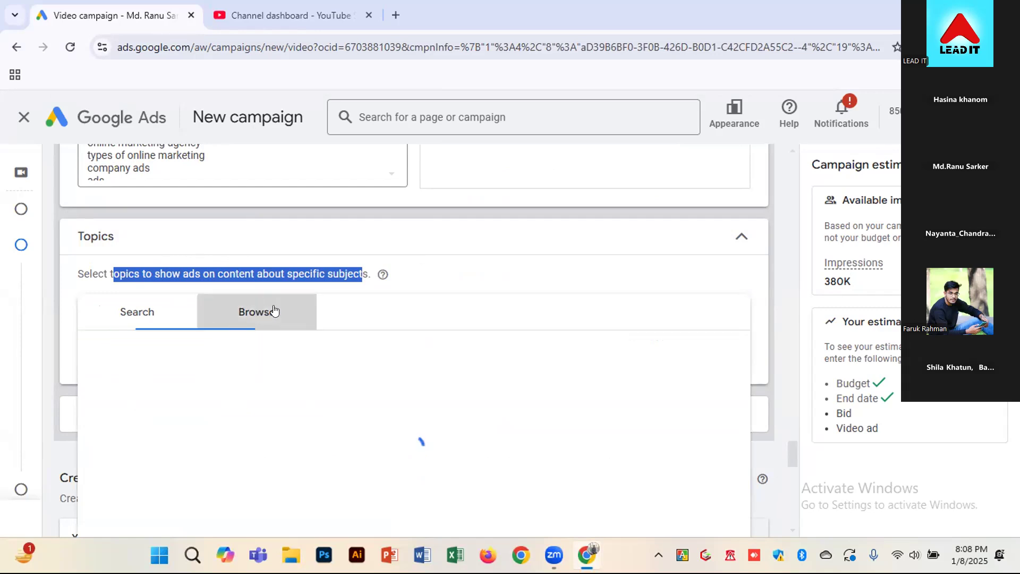
scroll(374, 310, down, 1)
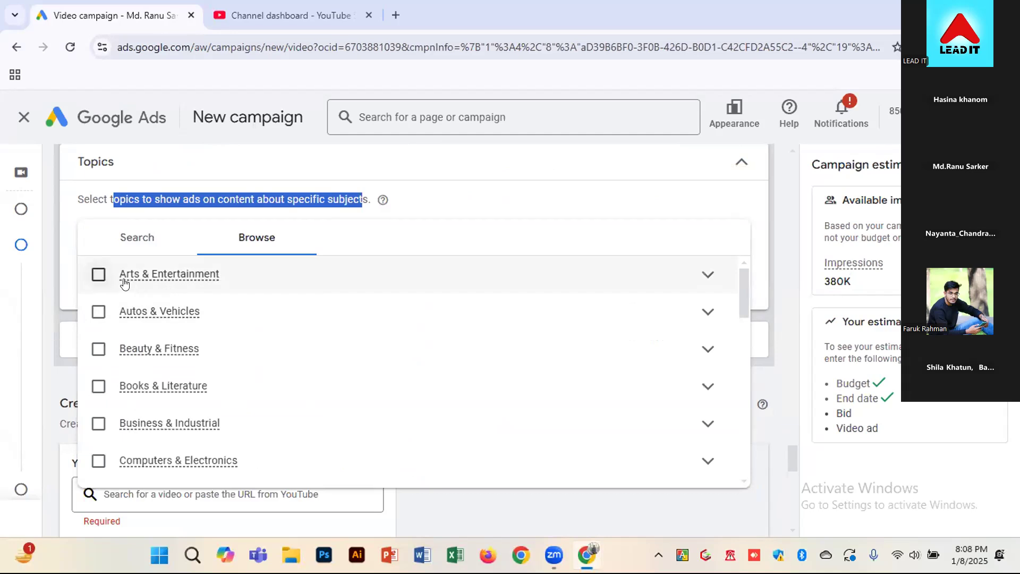
click(98, 274)
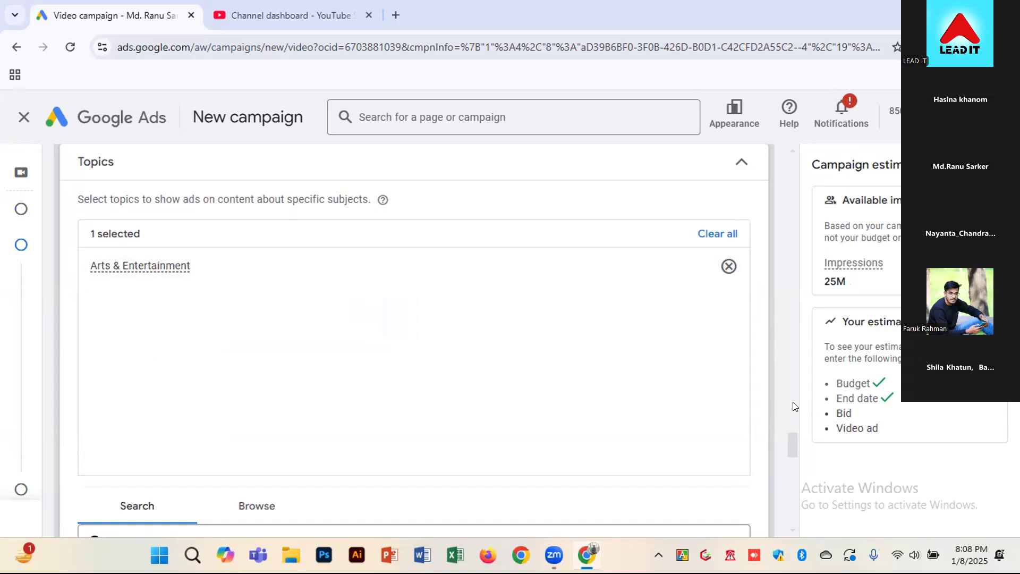
Browse the topic categories and add Business & Industrial, Computers & Electronics and Finance as targeted topics
click(256, 509)
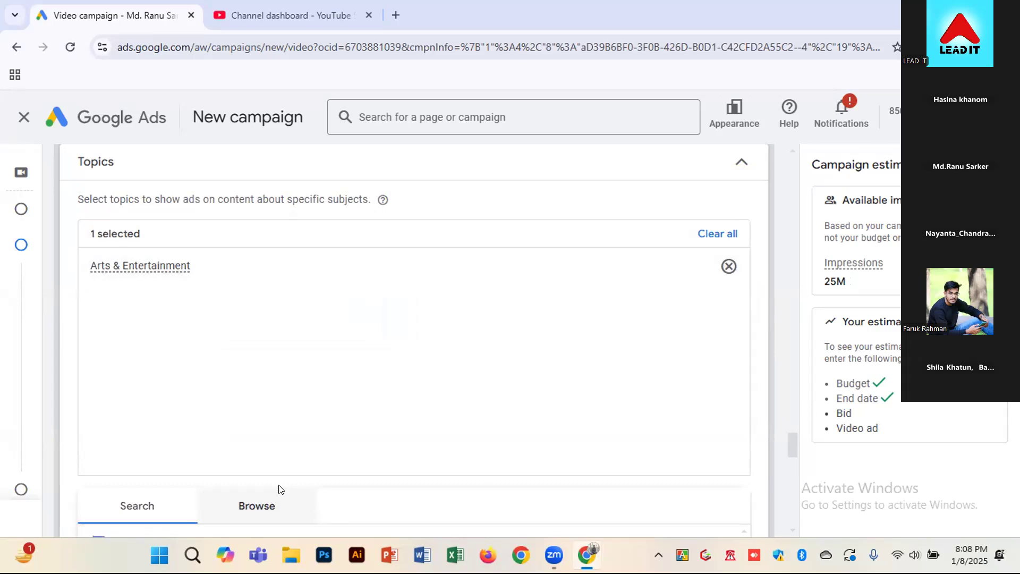
scroll(273, 502, down, 2)
scroll(367, 477, down, 4)
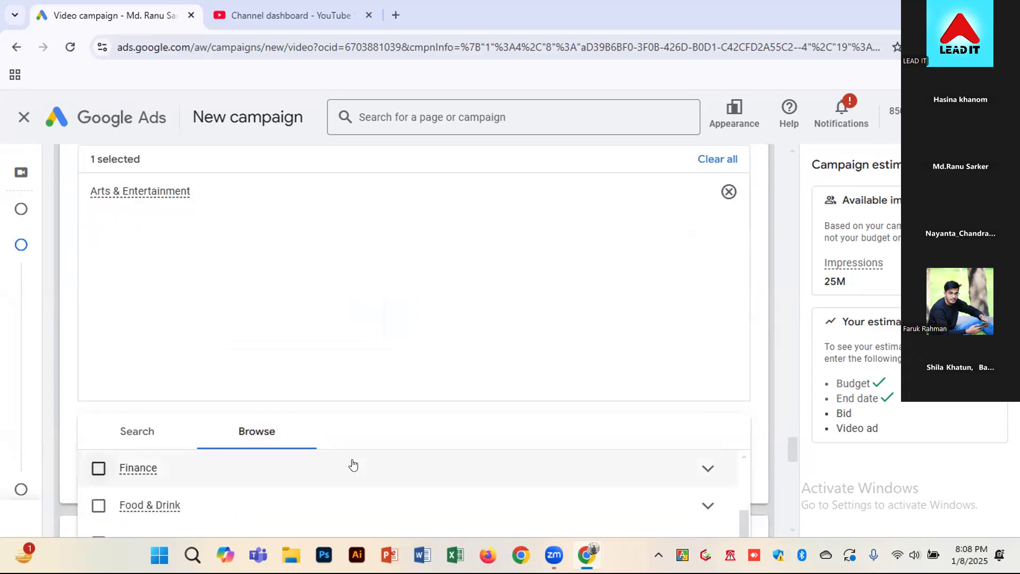
scroll(767, 438, down, 5)
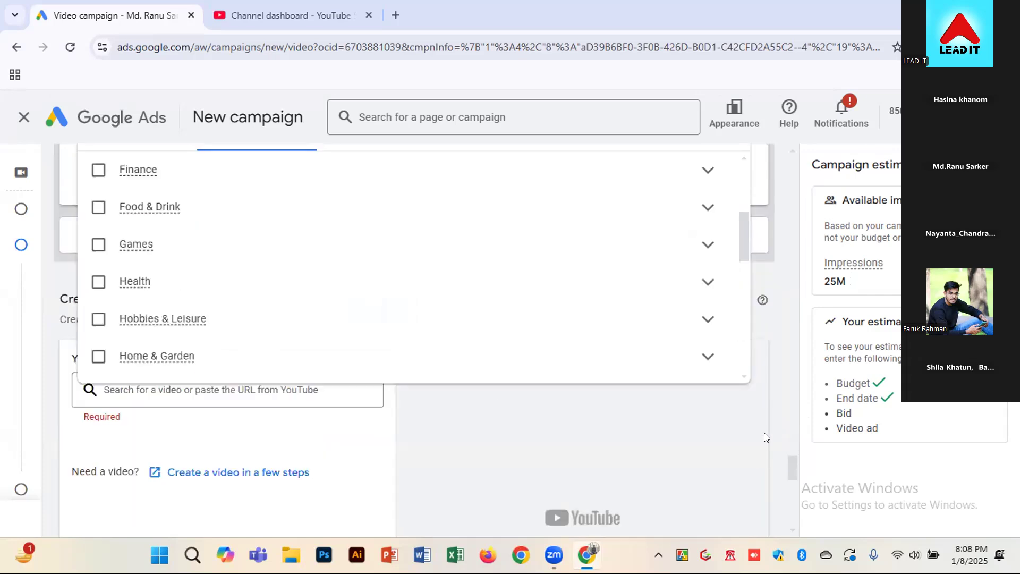
scroll(171, 333, up, 3)
scroll(140, 291, up, 3)
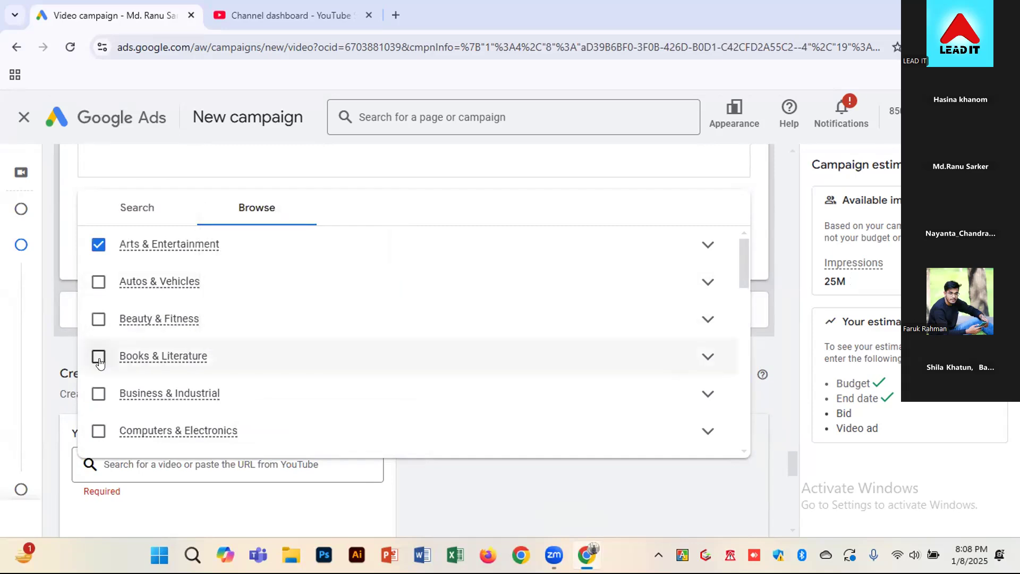
click(97, 392)
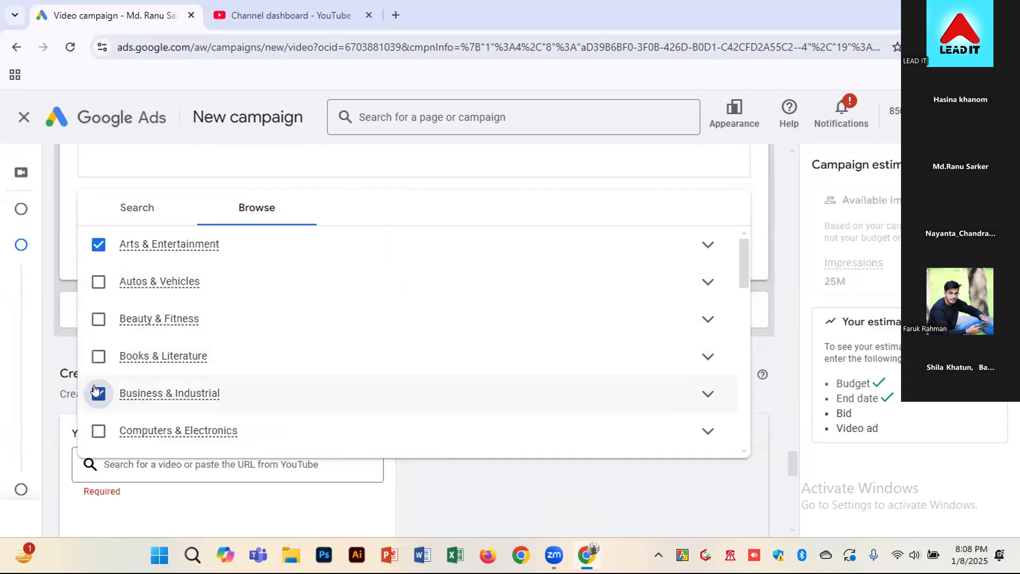
click(100, 428)
scroll(149, 351, down, 3)
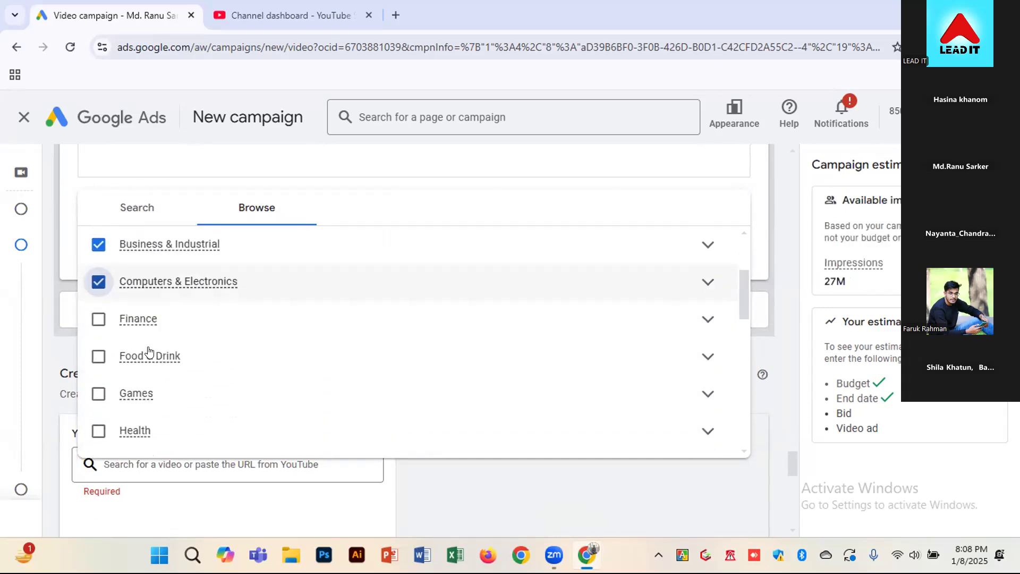
click(101, 328)
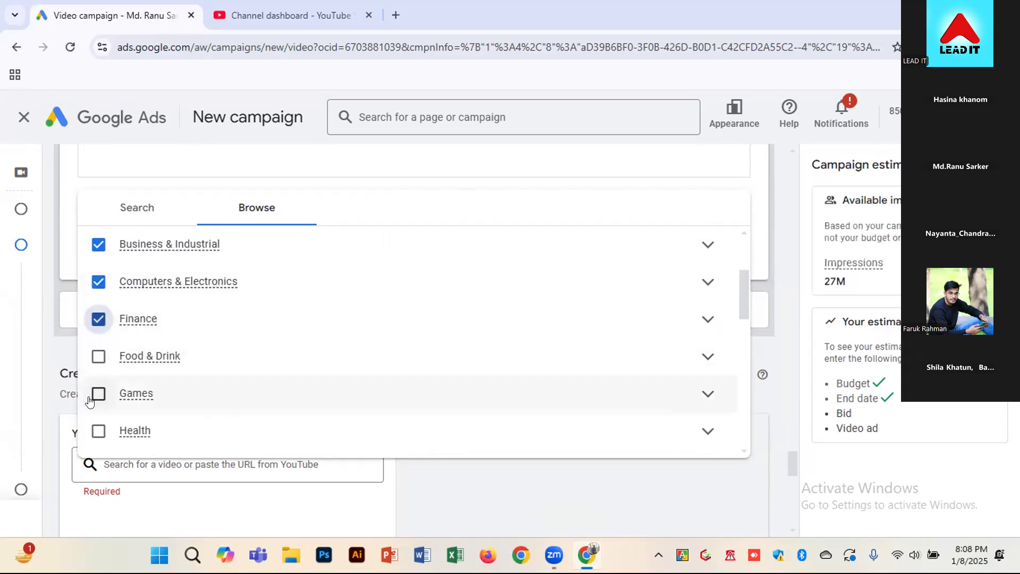
Add Hobbies & Leisure, Home & Garden, Internet & Telecom and Jobs & Education to the targeted topics
scroll(96, 396, down, 2)
scroll(93, 401, down, 2)
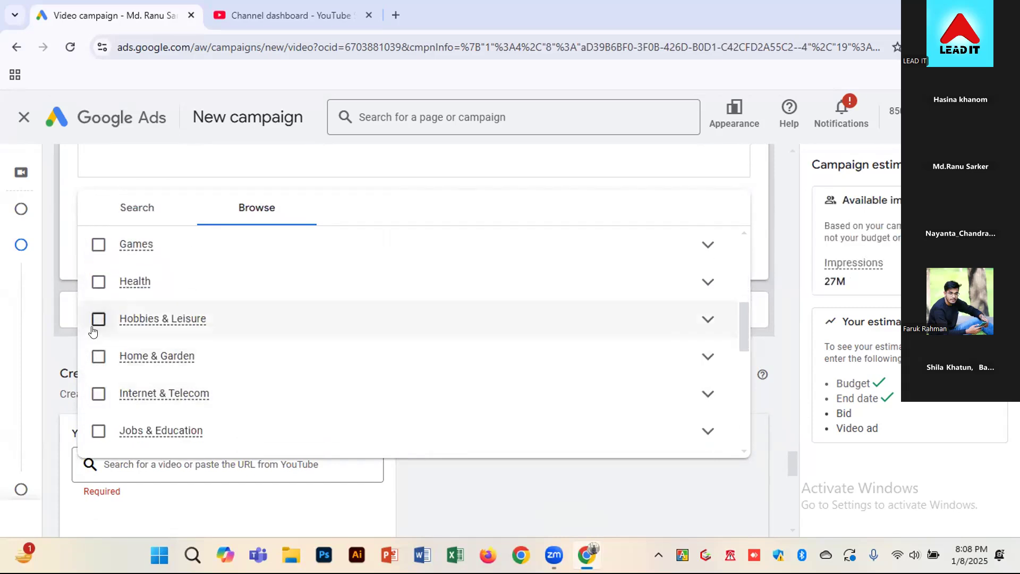
click(94, 329)
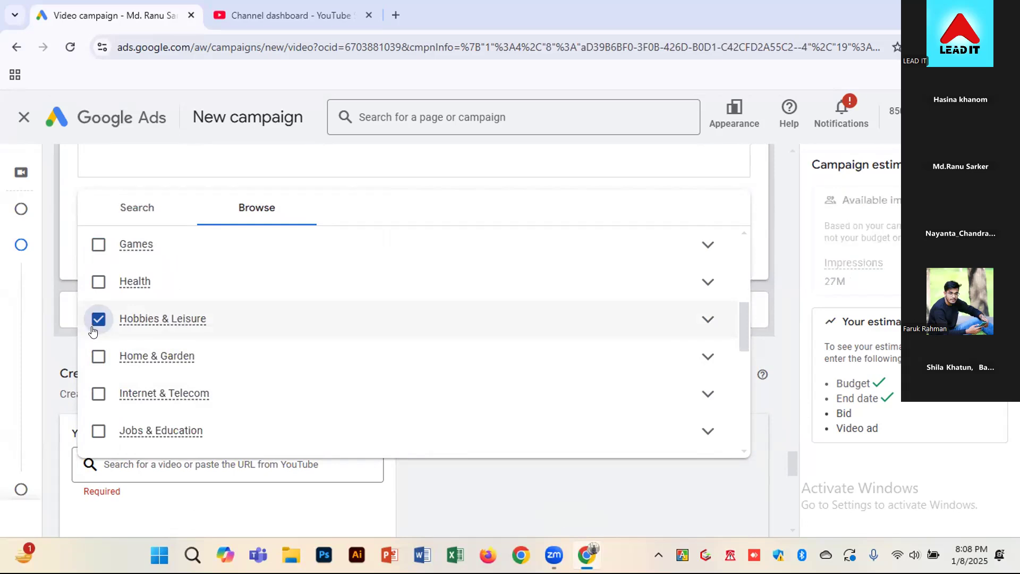
click(96, 361)
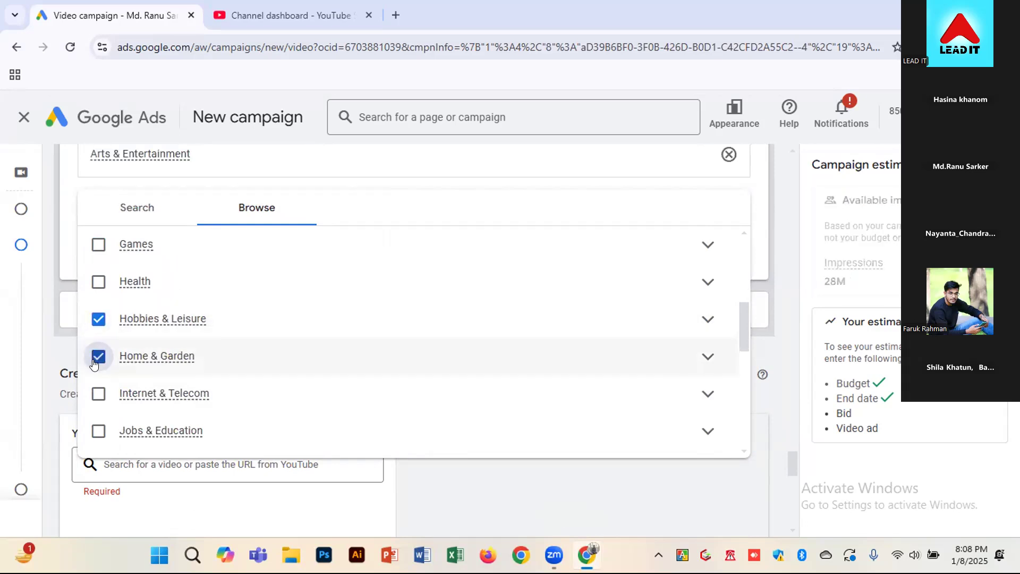
click(95, 401)
click(95, 434)
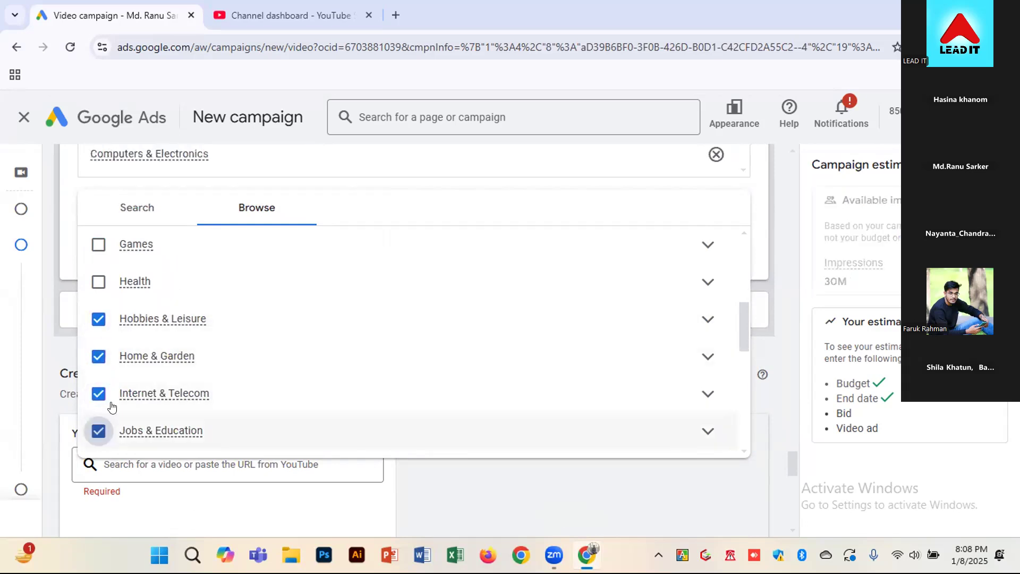
Add Law & Government, Online Communities, People & Society and Real Estate to the targeted topics
scroll(110, 407, down, 4)
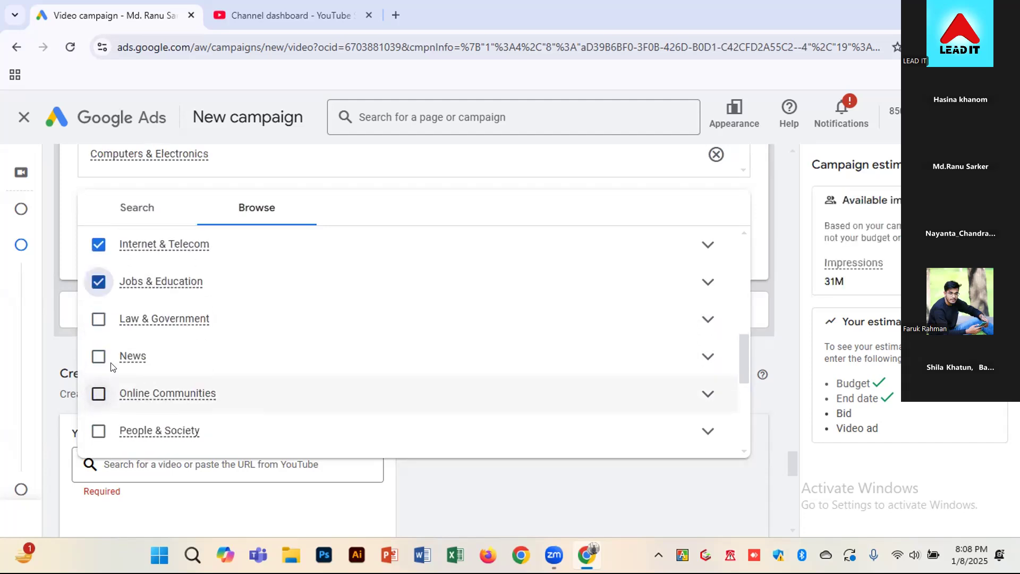
click(99, 318)
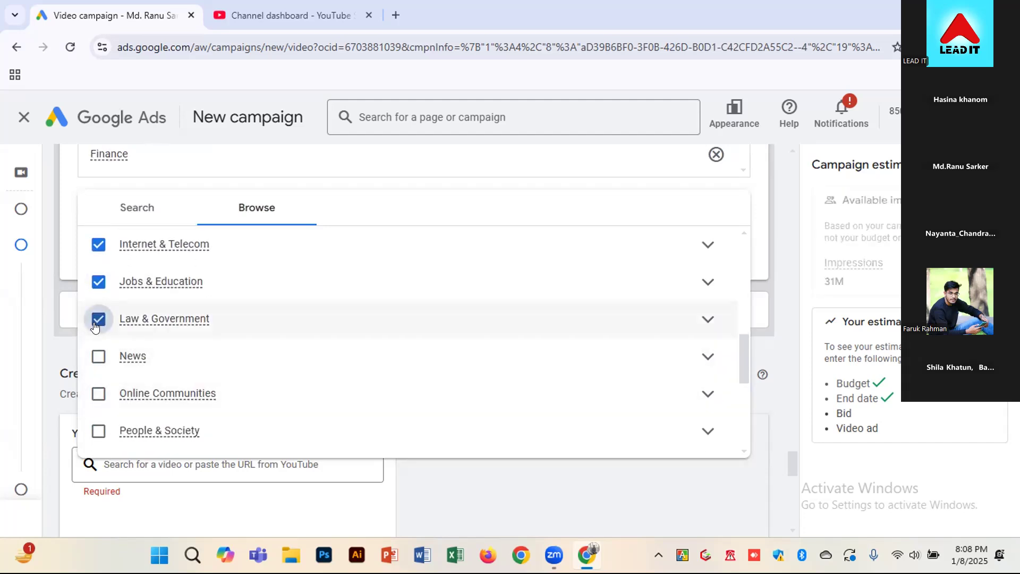
click(98, 393)
scroll(93, 430, down, 2)
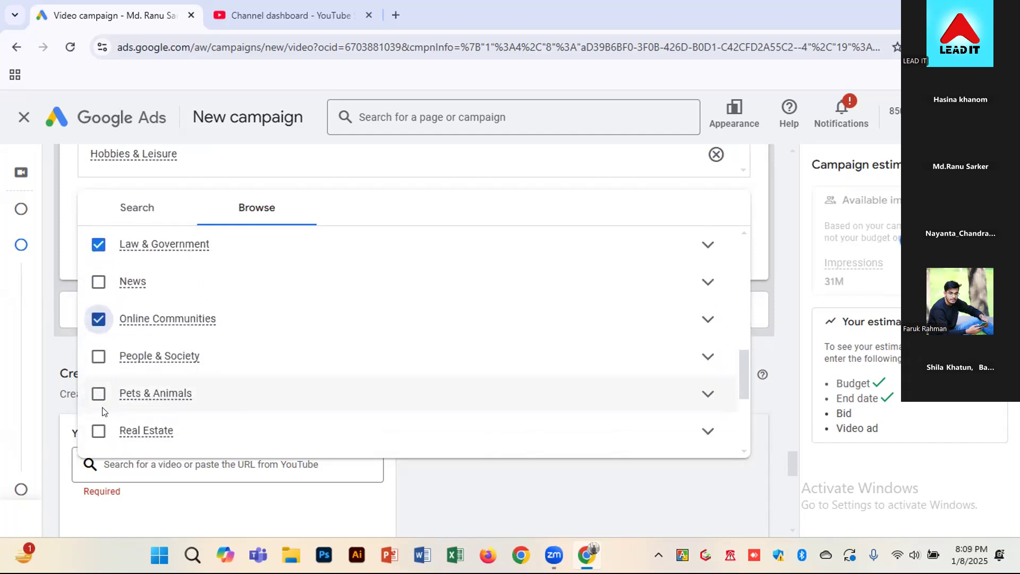
click(101, 364)
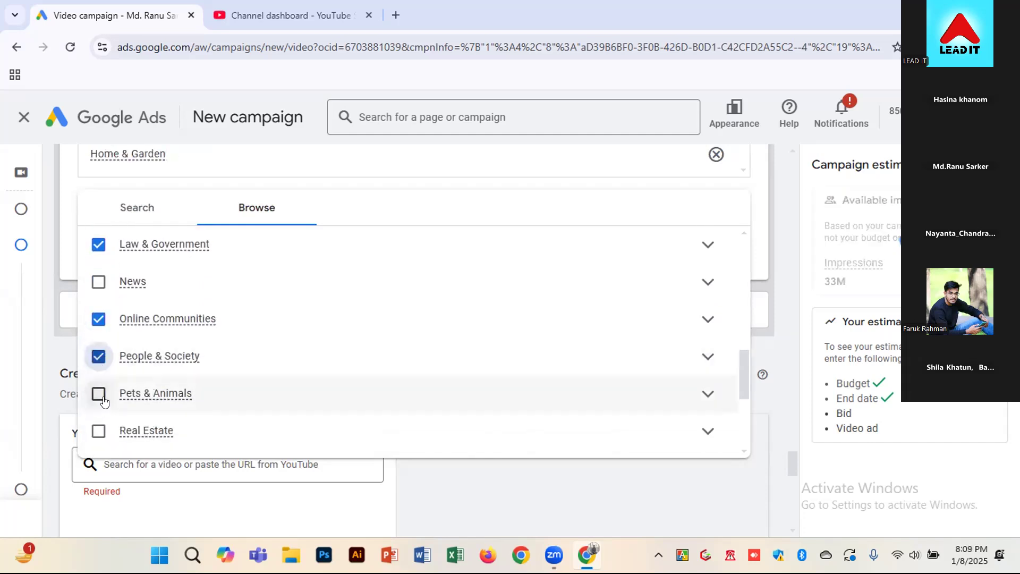
click(99, 430)
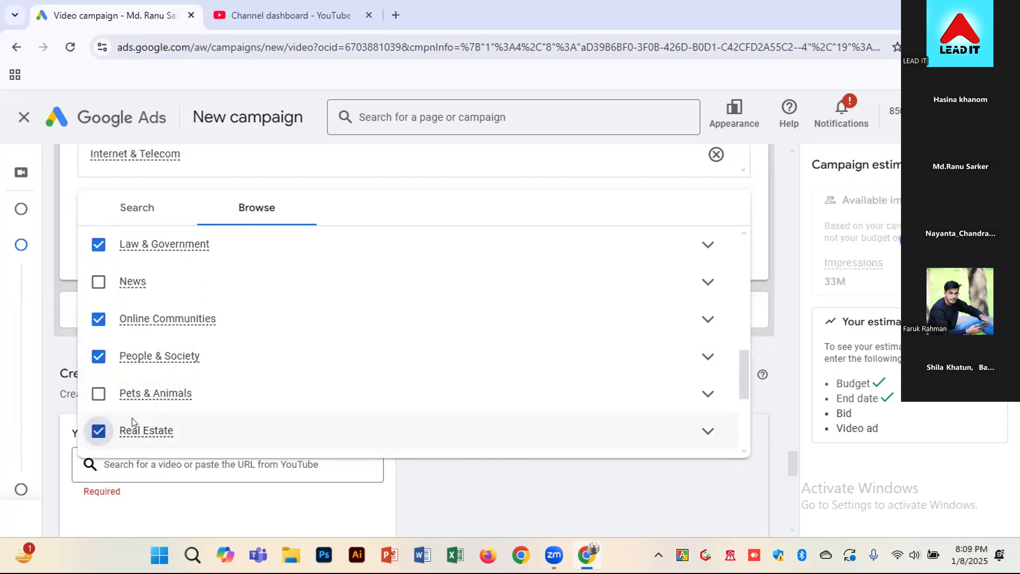
Add Science, Shopping & Retailers and Travel & Transportation to the targeted topics and close the topic category list
scroll(132, 422, down, 2)
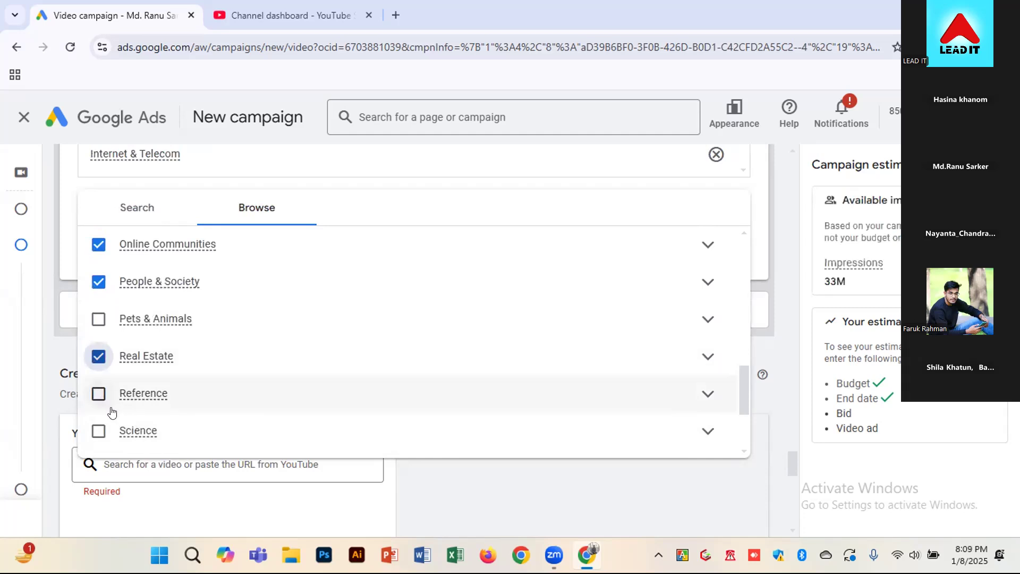
scroll(111, 412, down, 2)
click(97, 356)
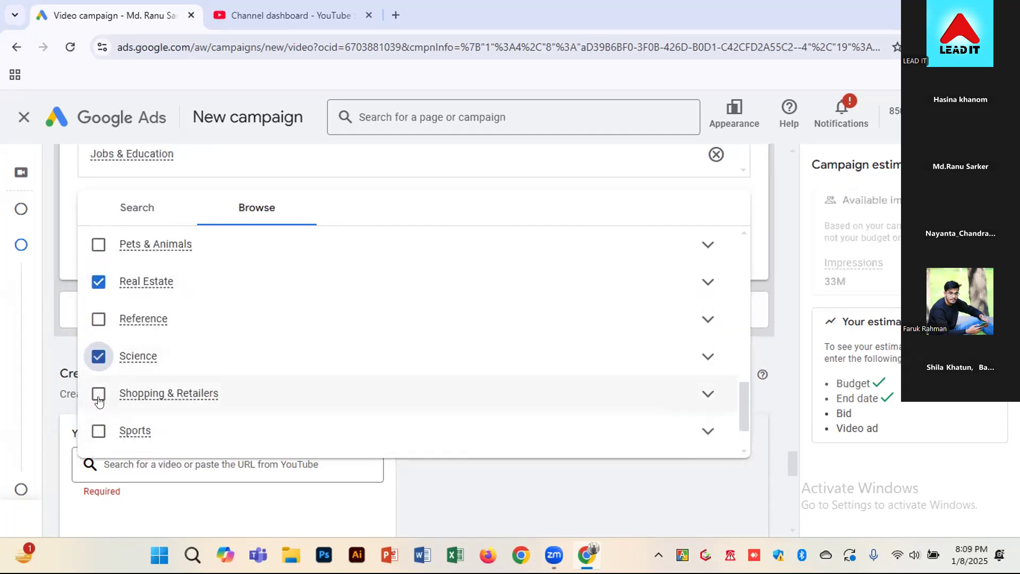
click(98, 396)
click(100, 433)
scroll(117, 372, down, 2)
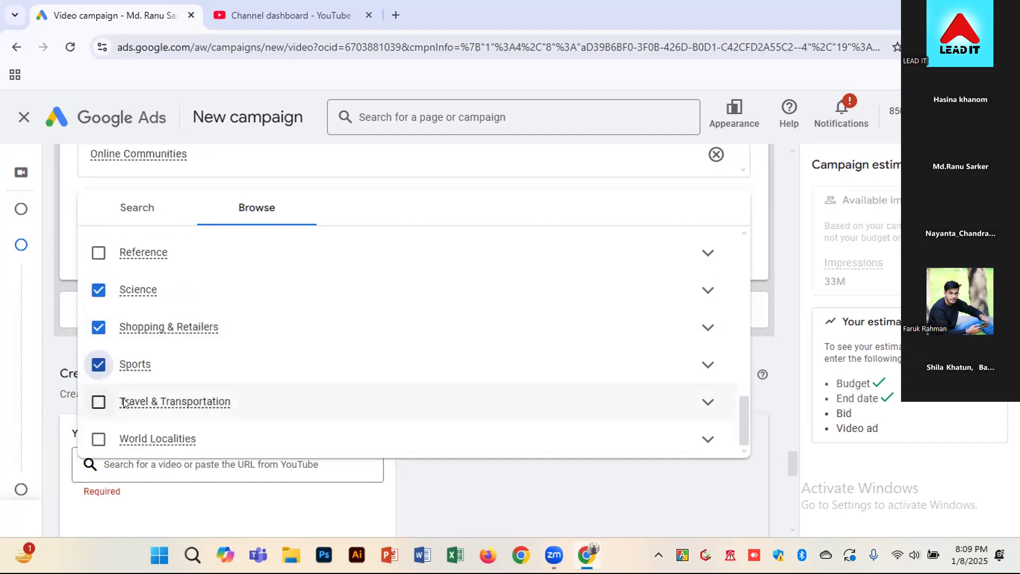
click(99, 365)
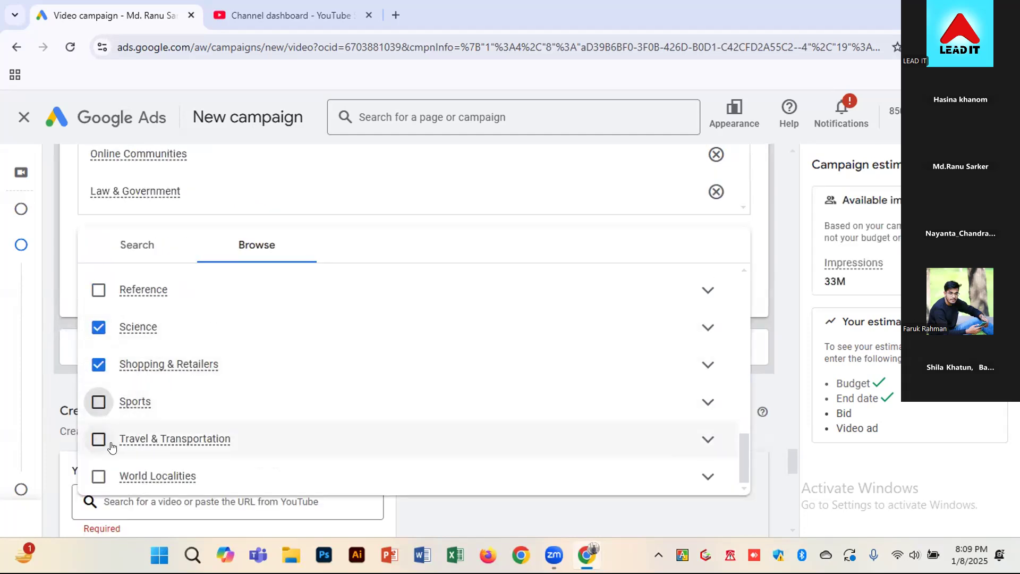
click(100, 441)
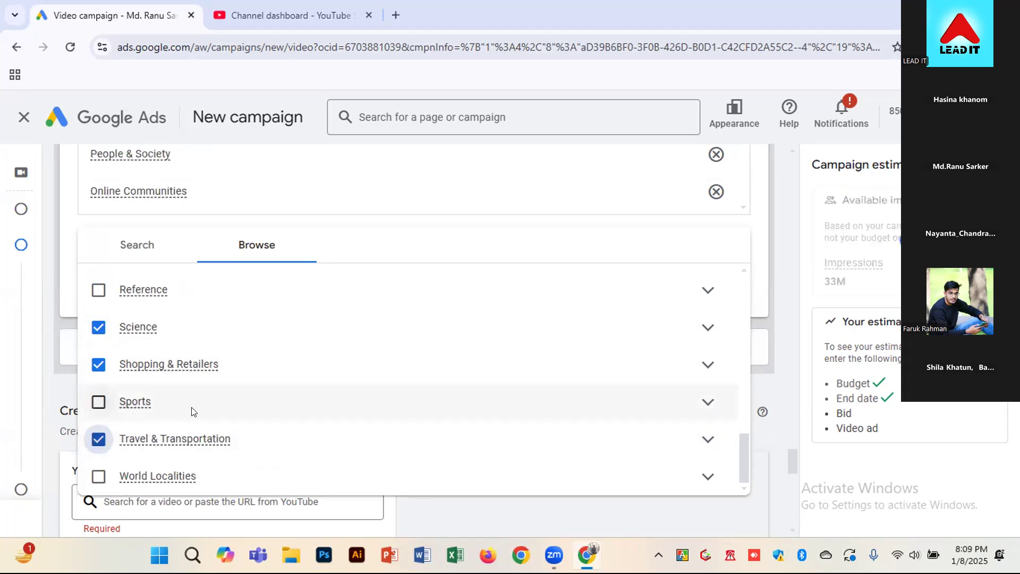
scroll(193, 412, down, 1)
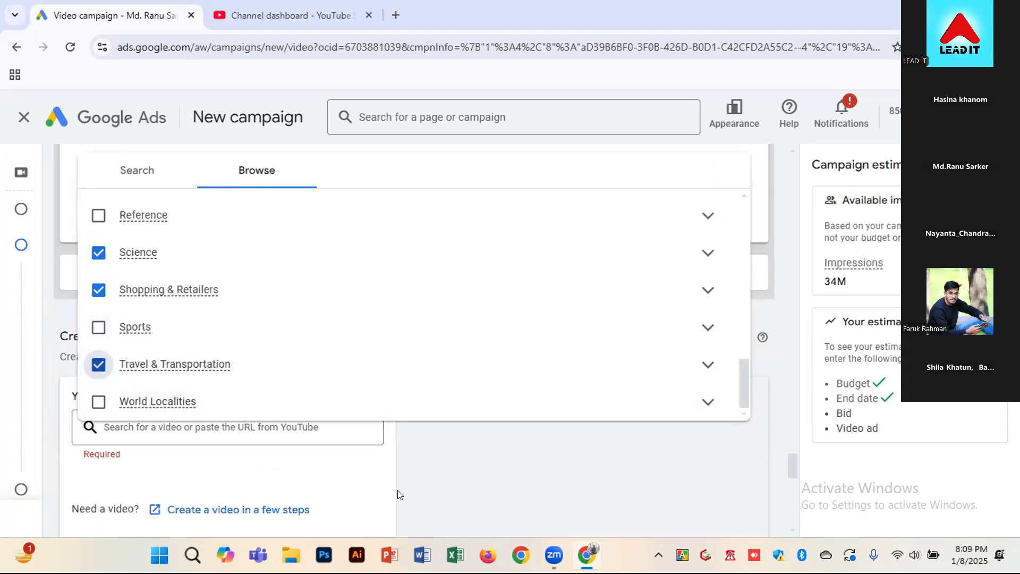
click(433, 495)
Review the list of selected topics and the campaign's estimated available impressions
scroll(399, 431, up, 3)
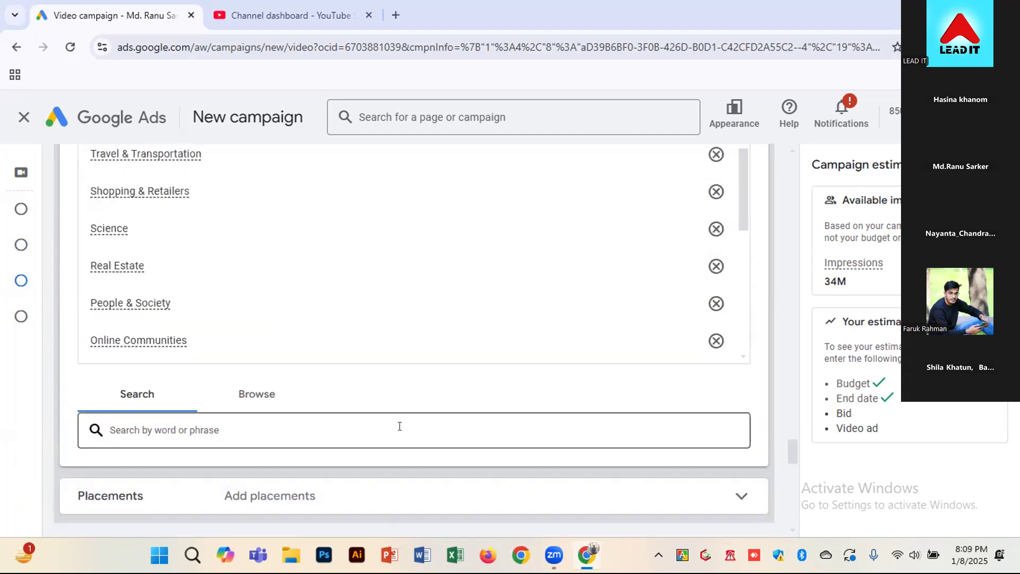
scroll(378, 343, up, 3)
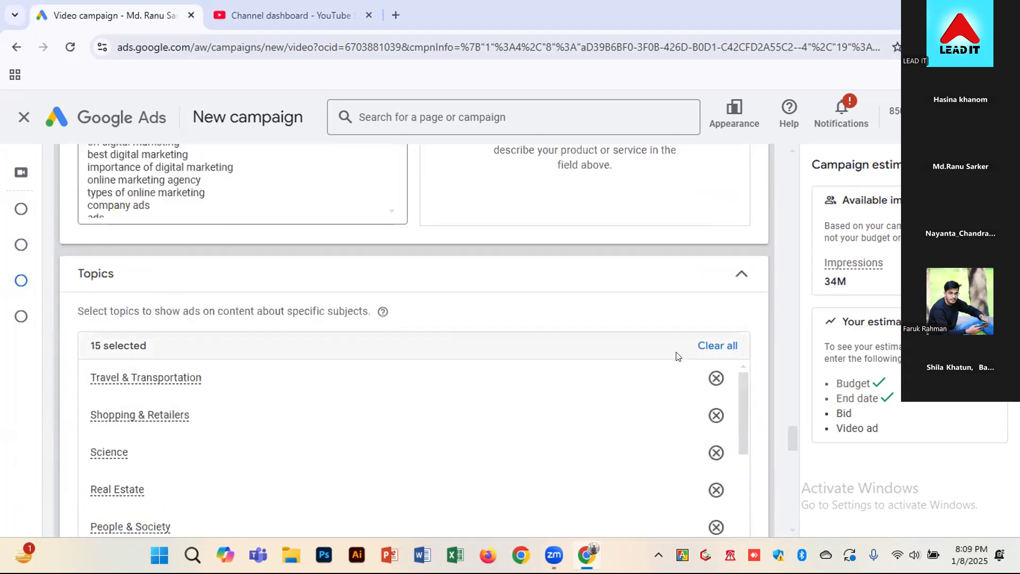
double_click(816, 292)
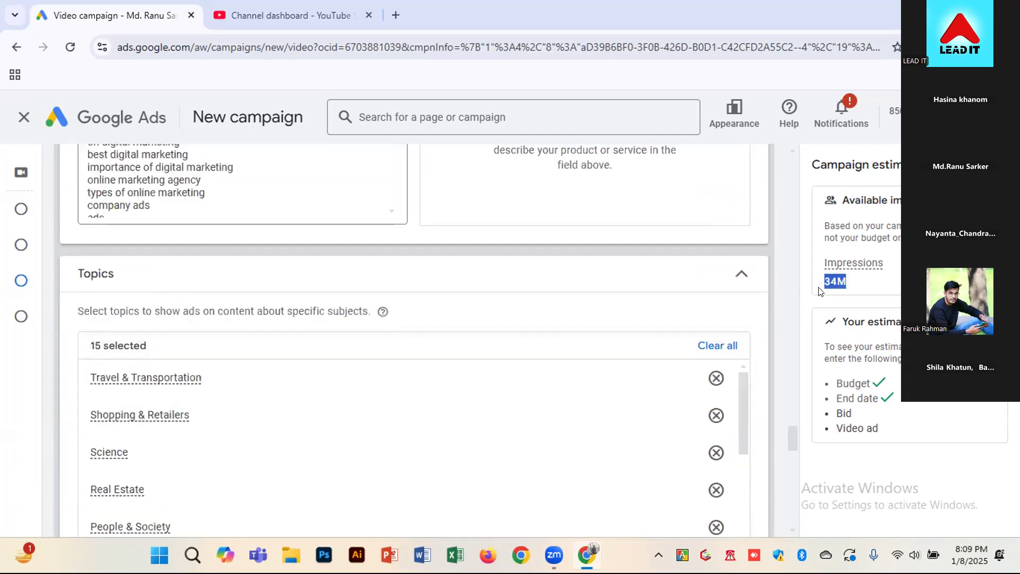
click(769, 337)
scroll(712, 420, down, 3)
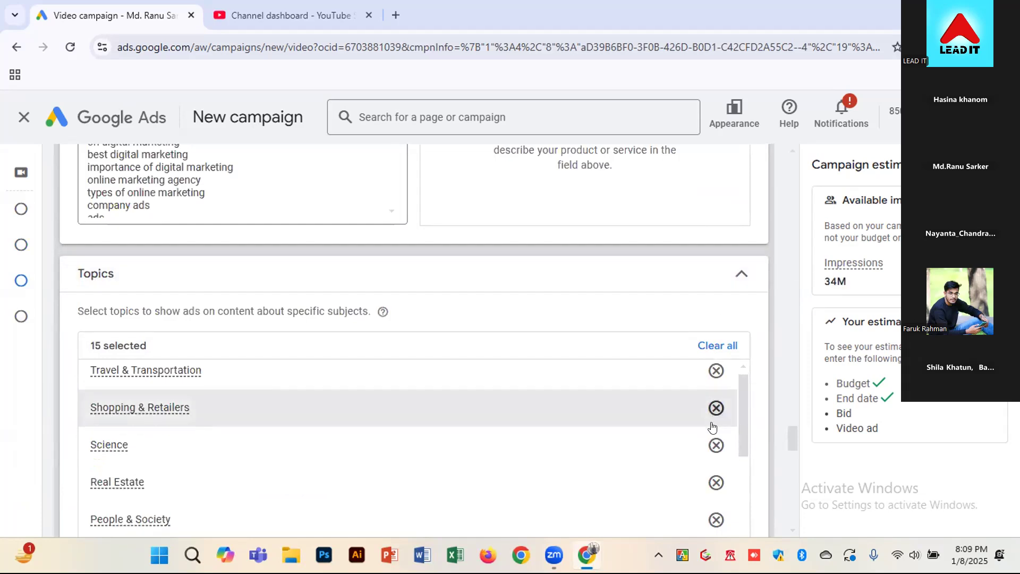
scroll(768, 407, down, 5)
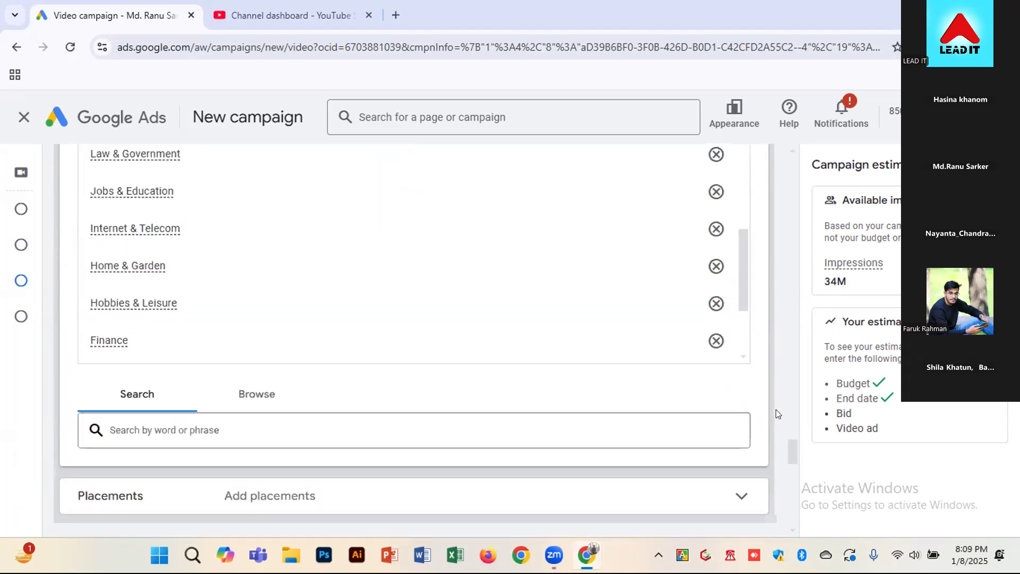
Open the Placements section of the content targeting and browse to the YouTube videos placement category
scroll(777, 416, down, 2)
scroll(585, 393, down, 2)
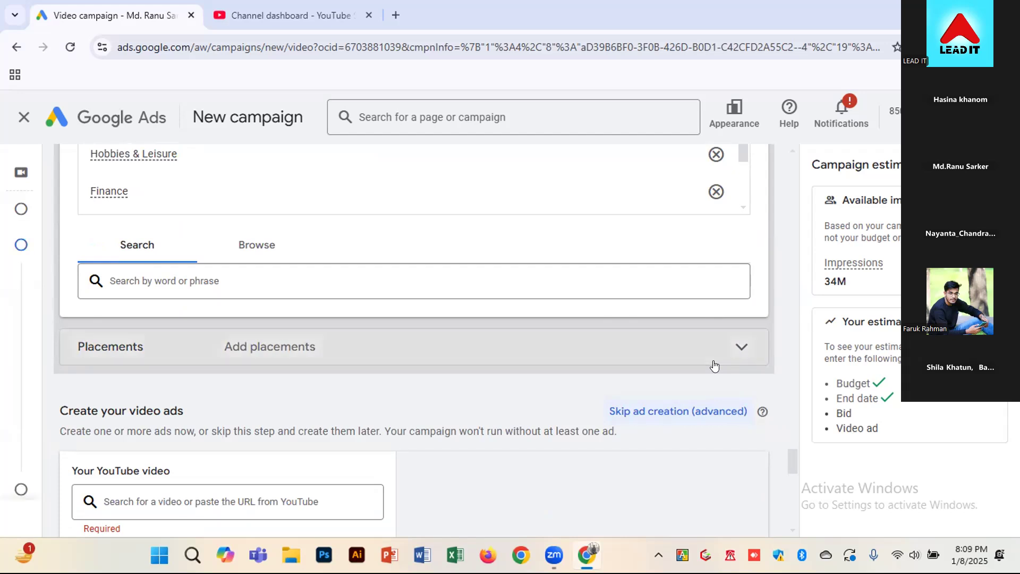
click(714, 364)
scroll(556, 342, down, 3)
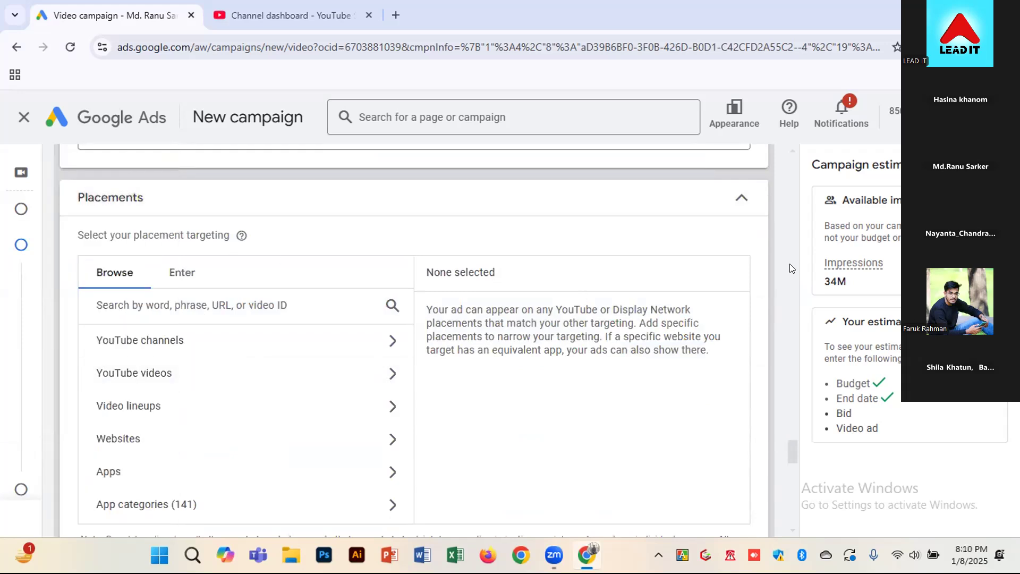
scroll(755, 280, down, 2)
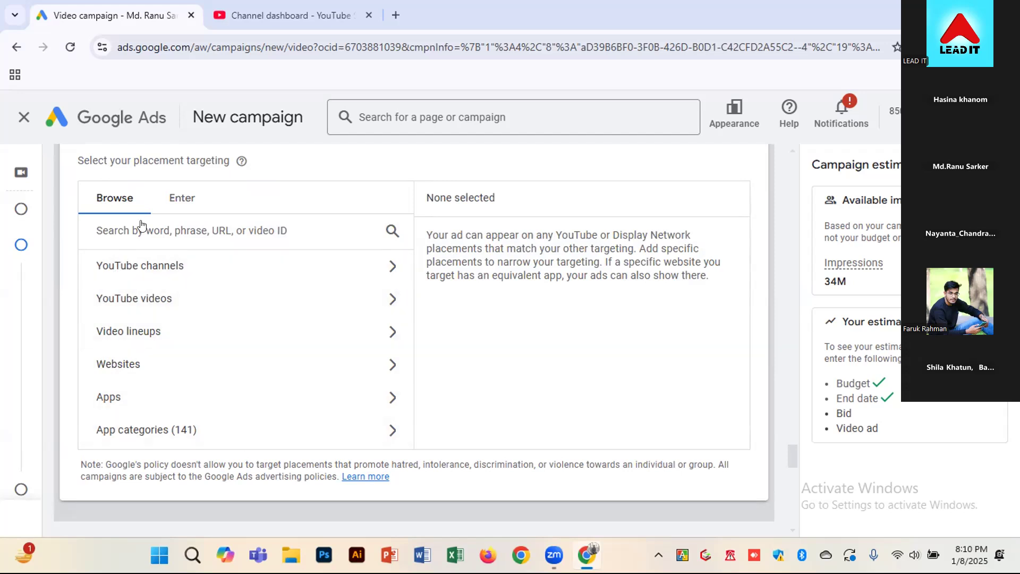
click(165, 307)
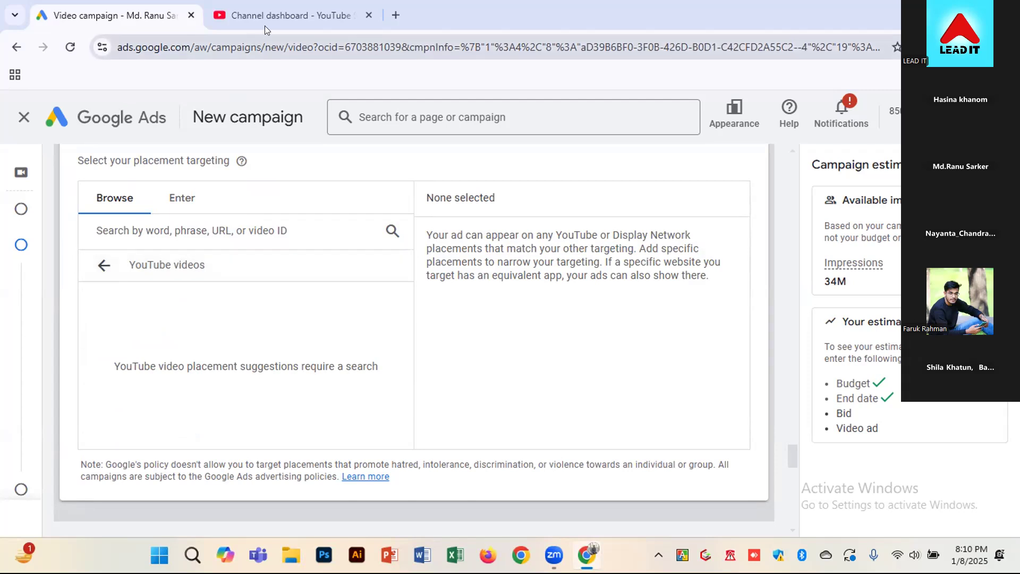
Switch to the open YouTube Studio page and load youtube.com in its place
click(269, 7)
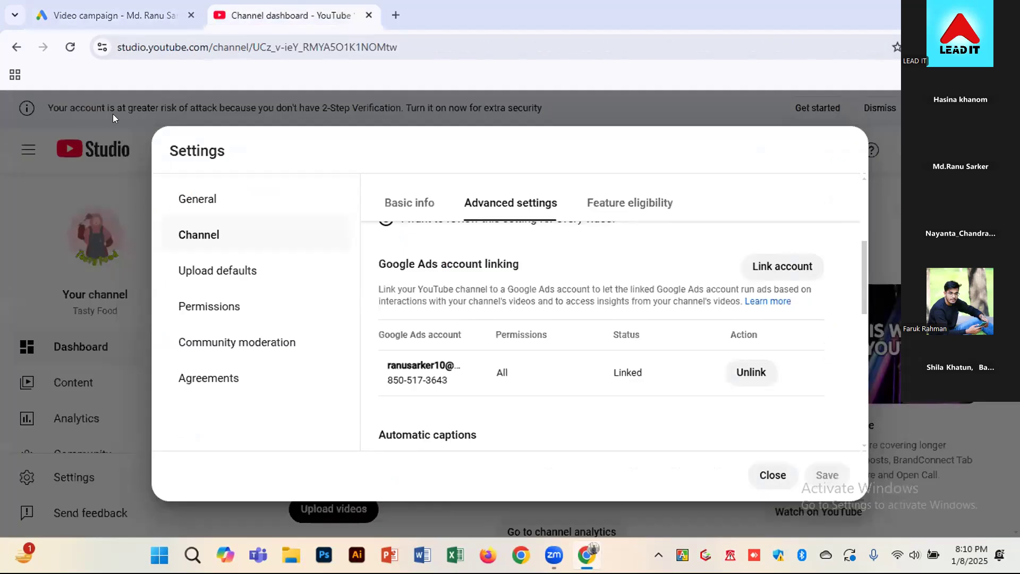
click(137, 53)
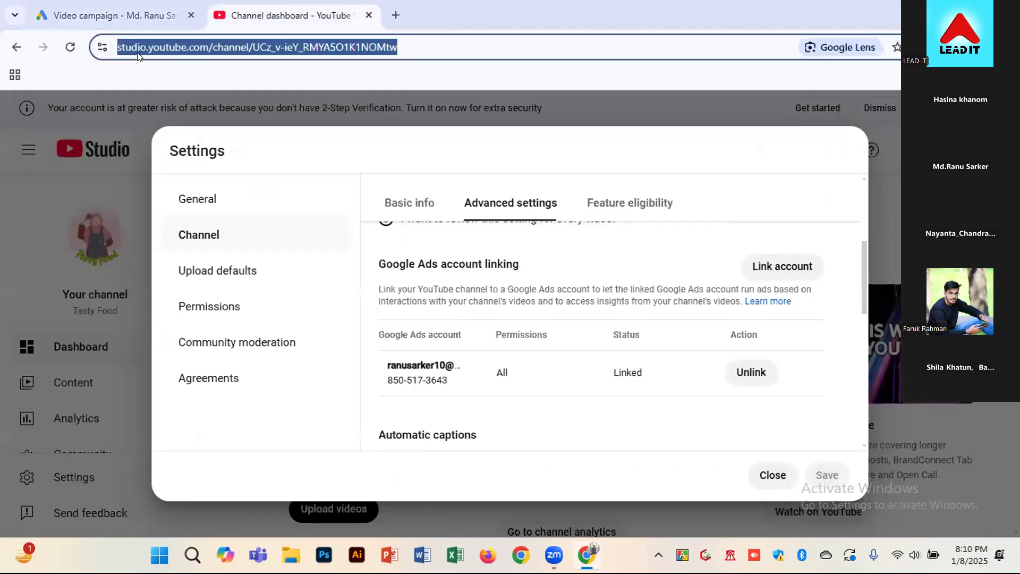
text(l)
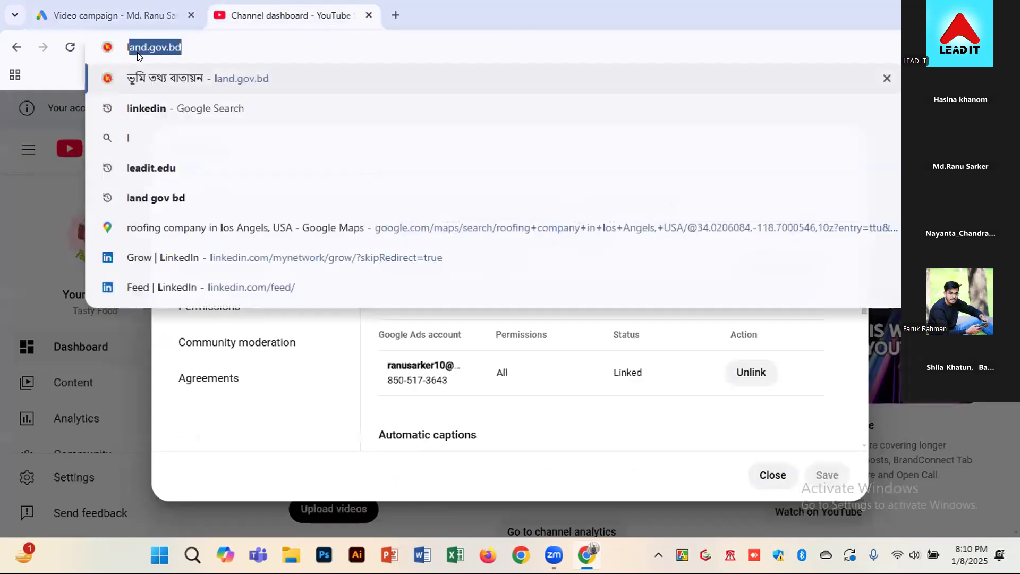
key(BackSpace)
key(BackSpace)
text(y)
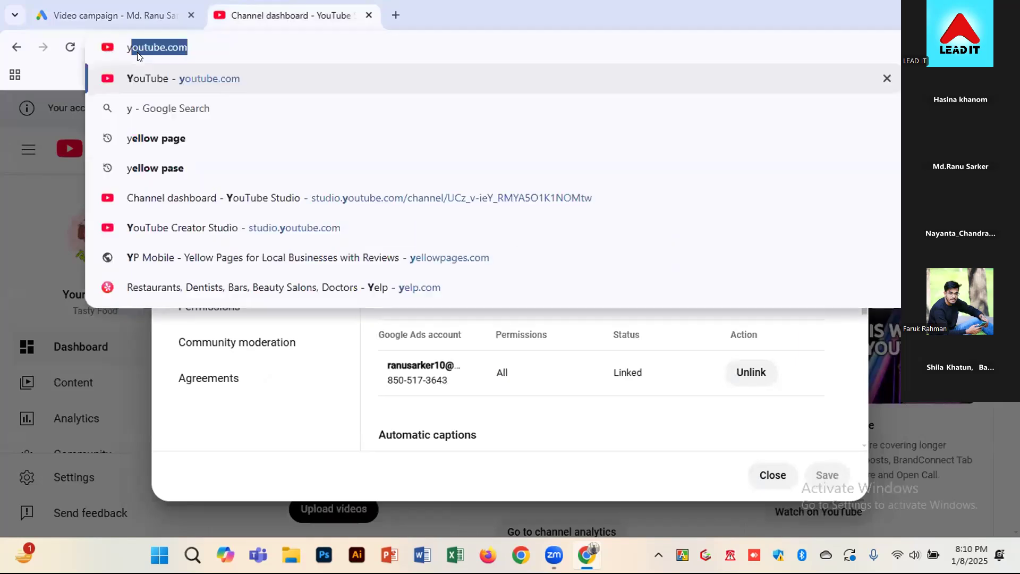
key(Return)
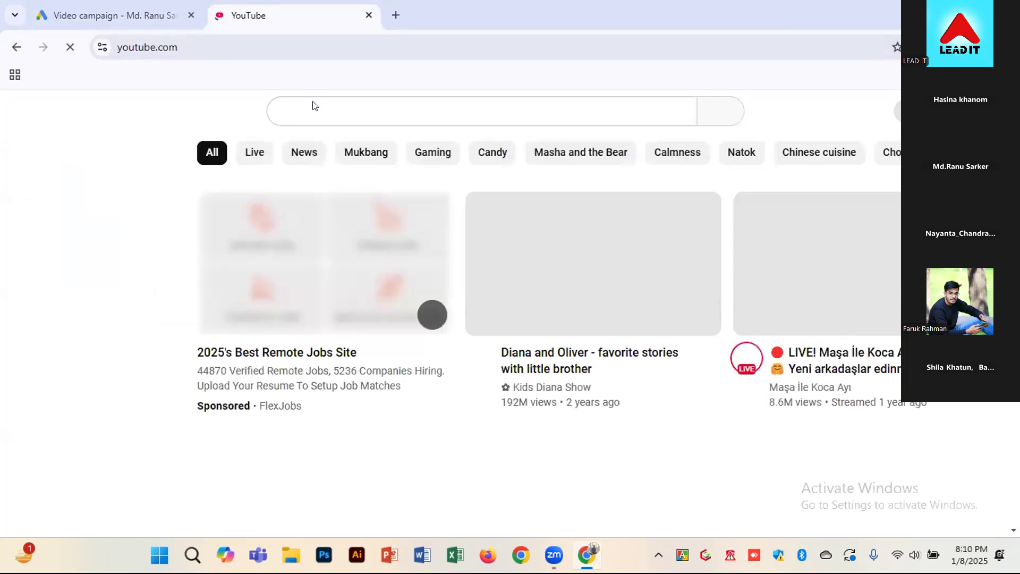
Search YouTube for "leadit" and open the Lead IT Institute channel's list of videos
click(310, 106)
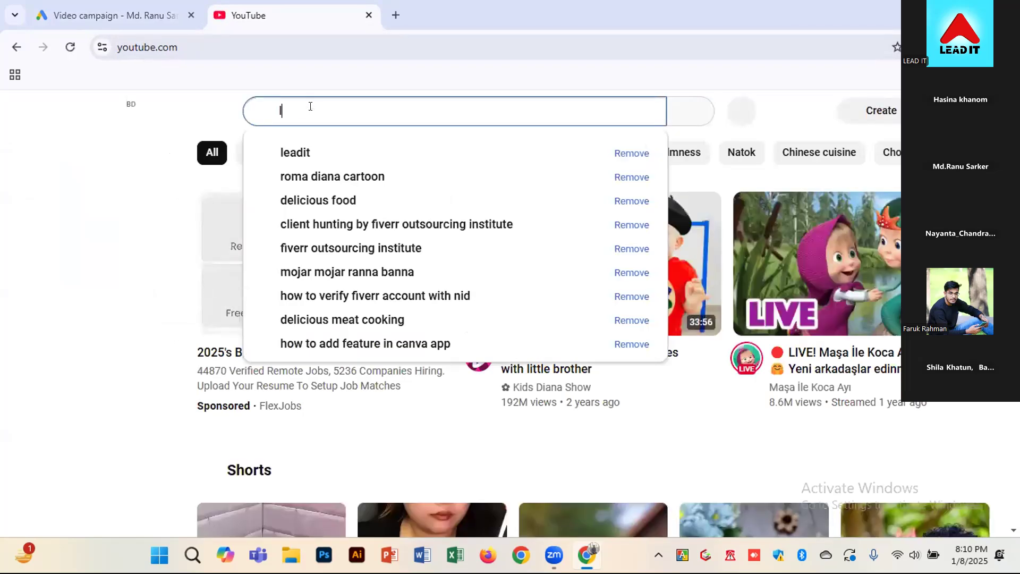
text(lead)
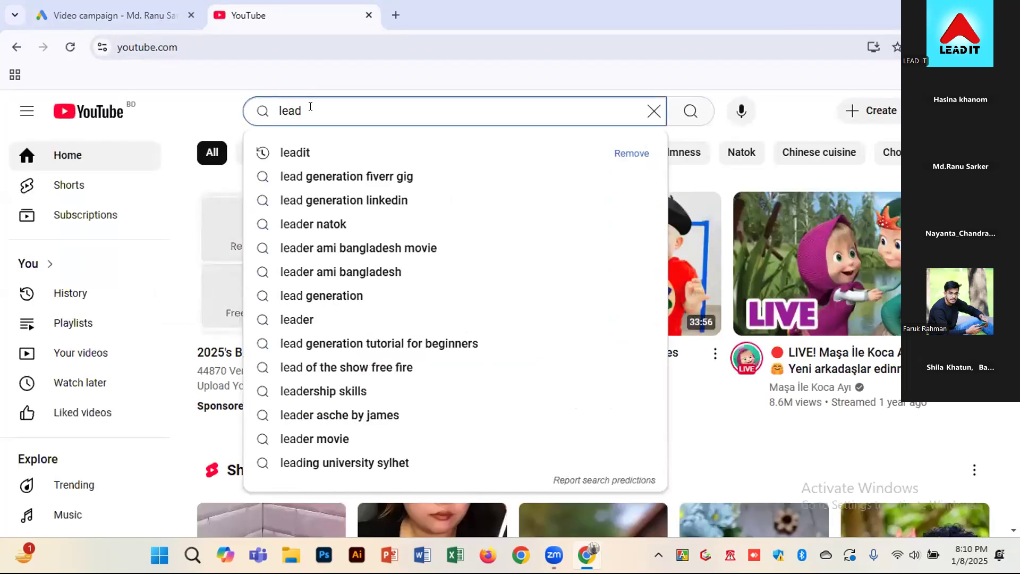
click(294, 153)
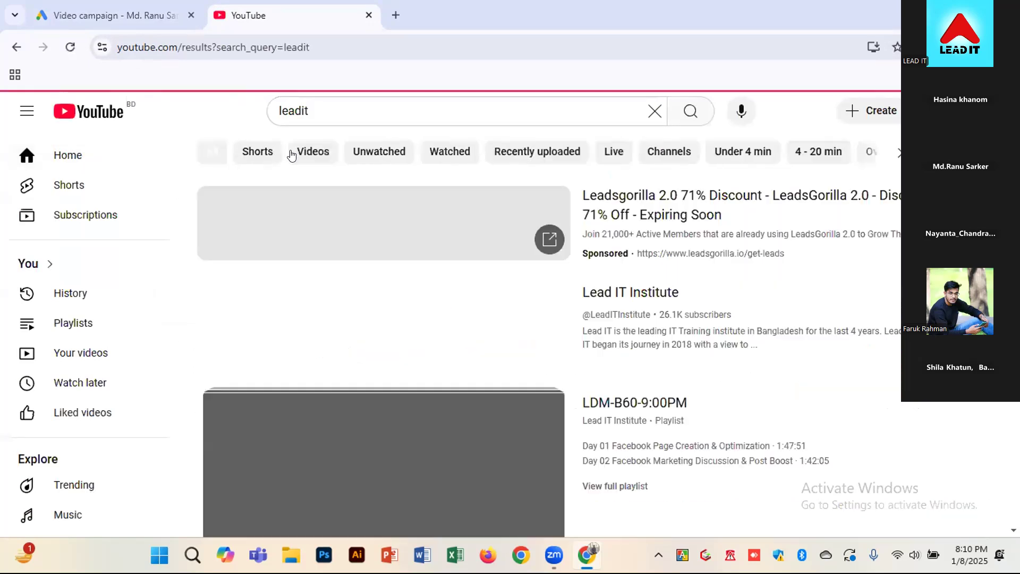
click(389, 424)
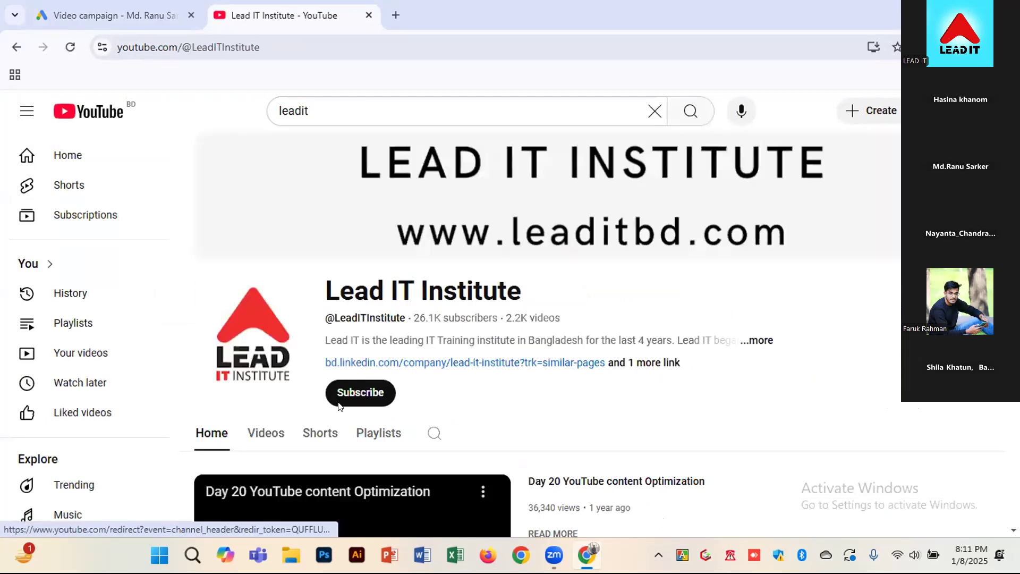
click(261, 441)
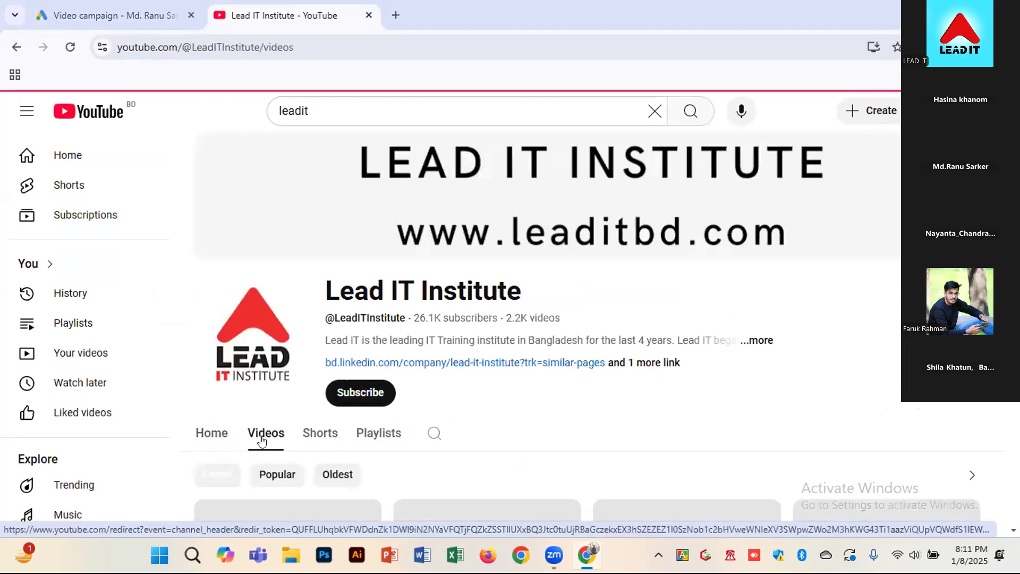
scroll(255, 436, down, 4)
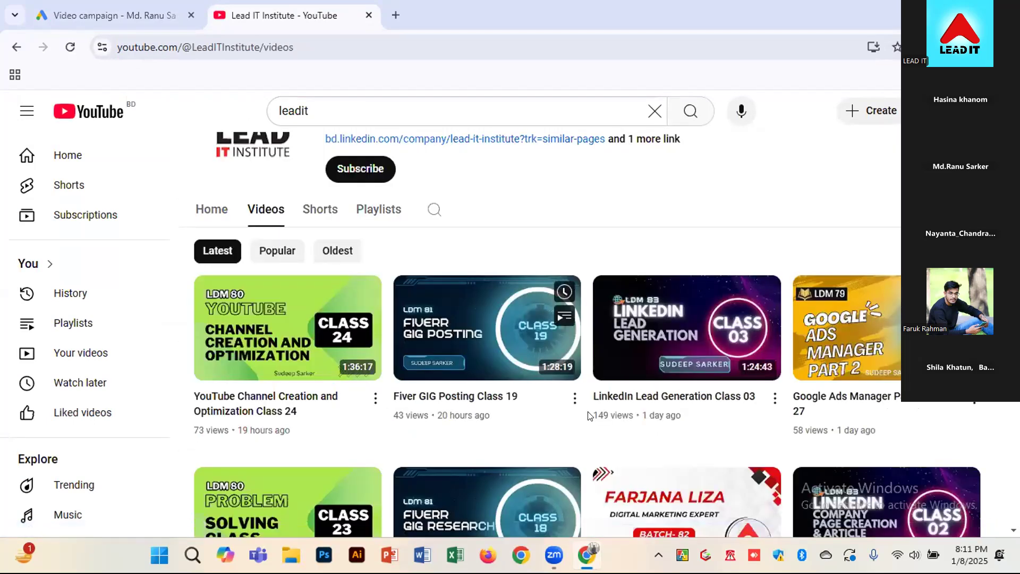
Copy the share link of the "Fiver GIG Posting Class 19" video and close the share dialog
click(375, 398)
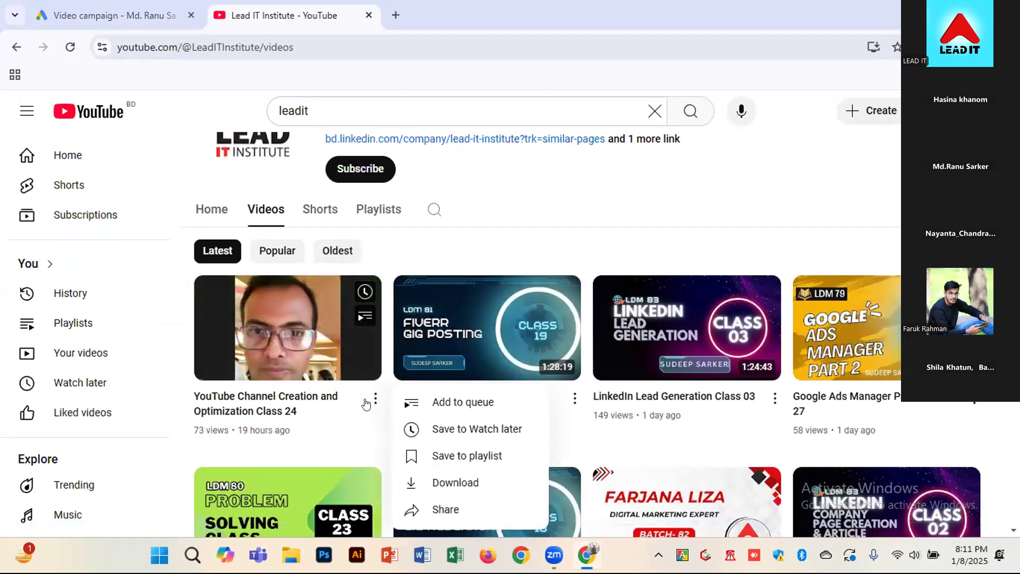
click(575, 400)
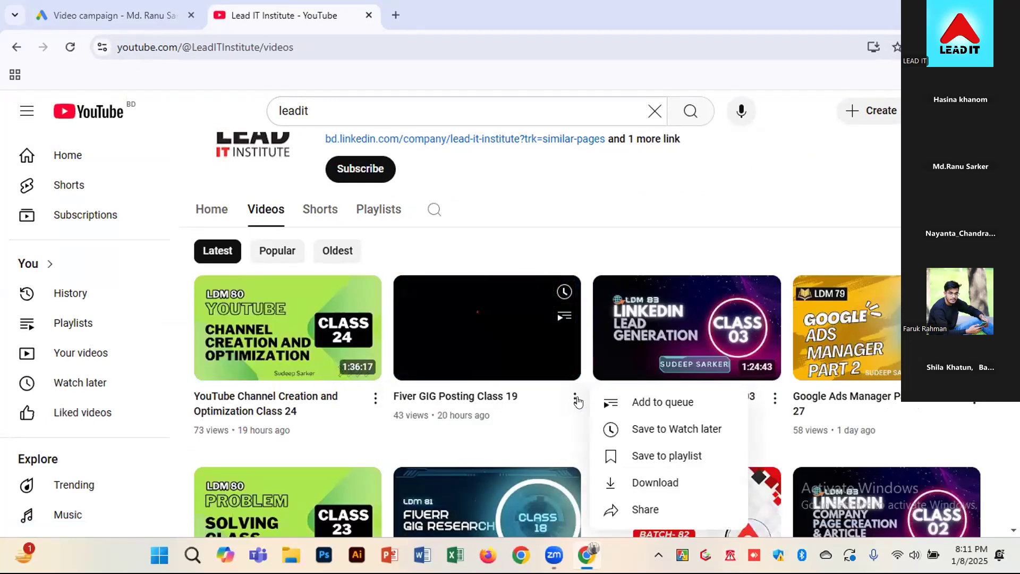
click(651, 510)
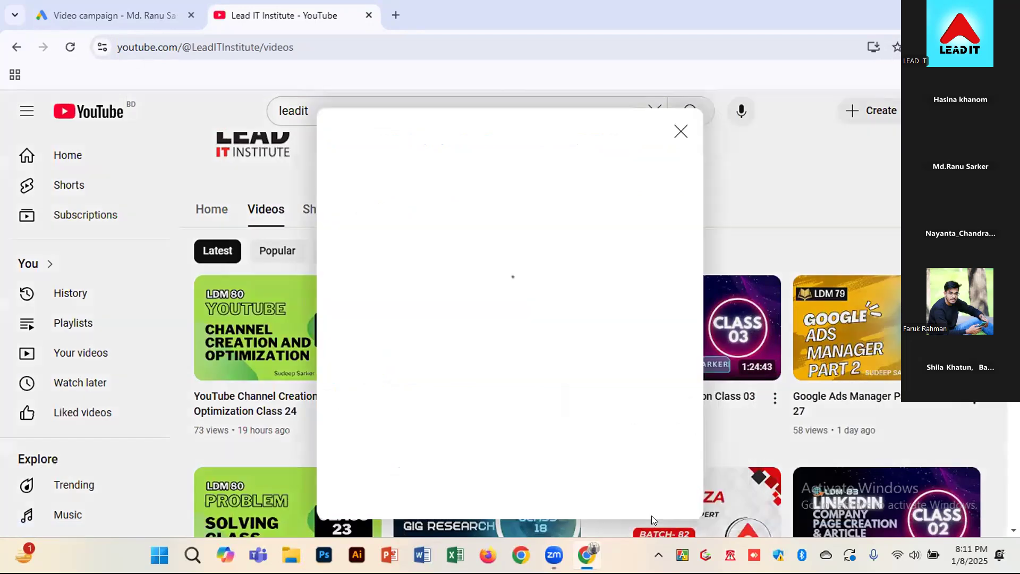
click(654, 391)
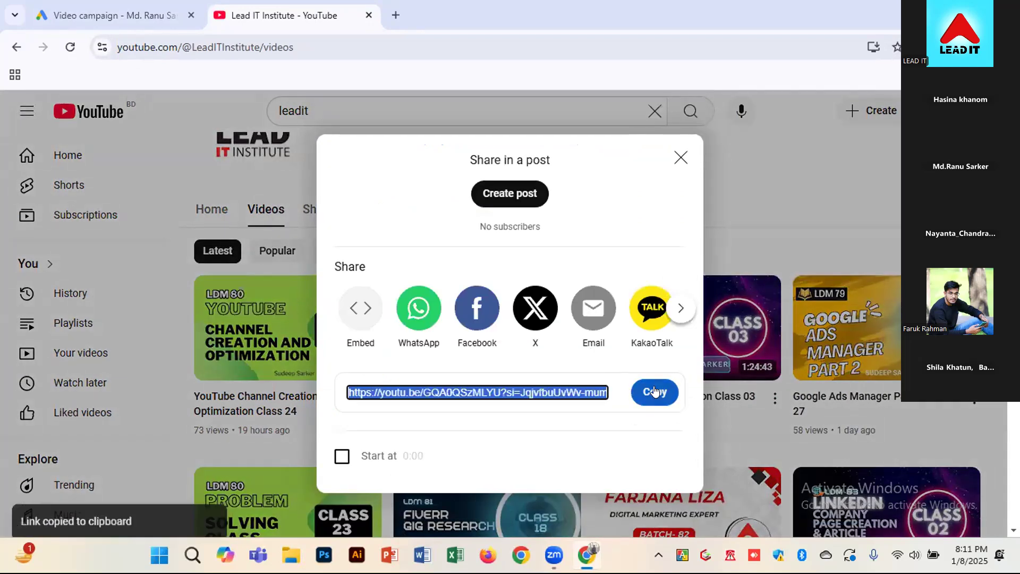
click(800, 205)
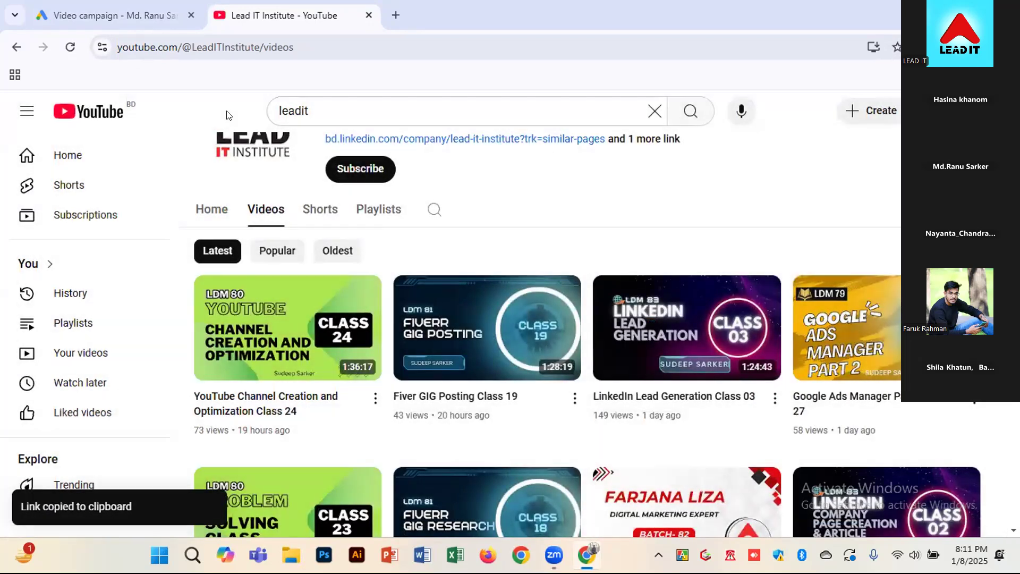
Return to the Google Ads campaign, find "Fiver GIG Posting Class 19" by its copied link, add it as a video placement and clear the search
click(125, 8)
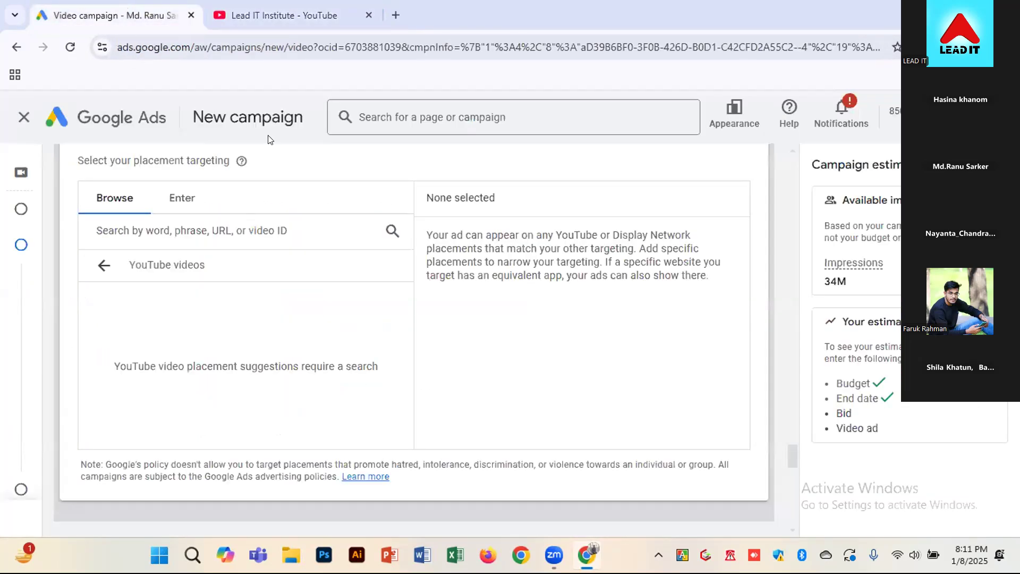
double_click(175, 264)
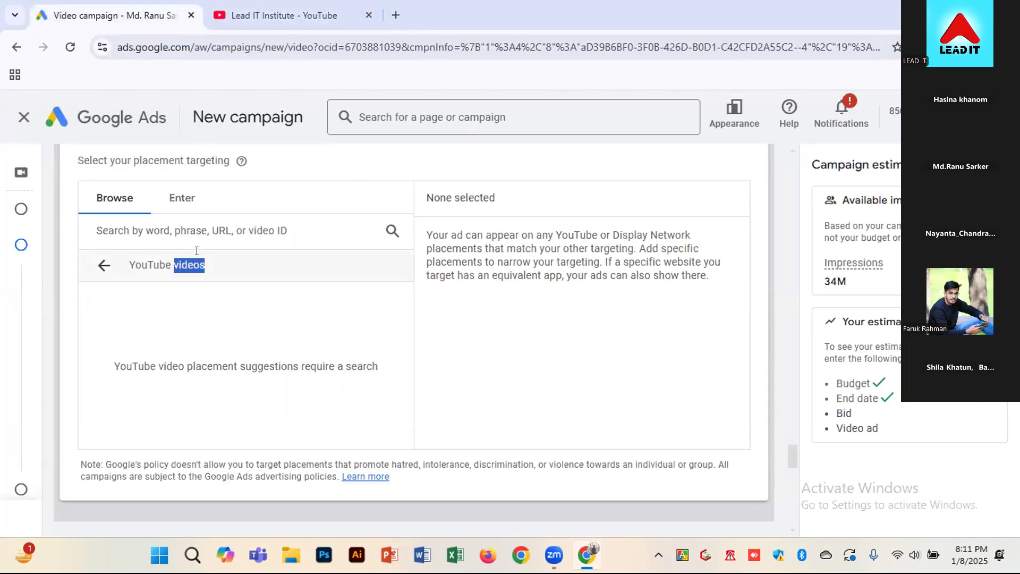
click(365, 236)
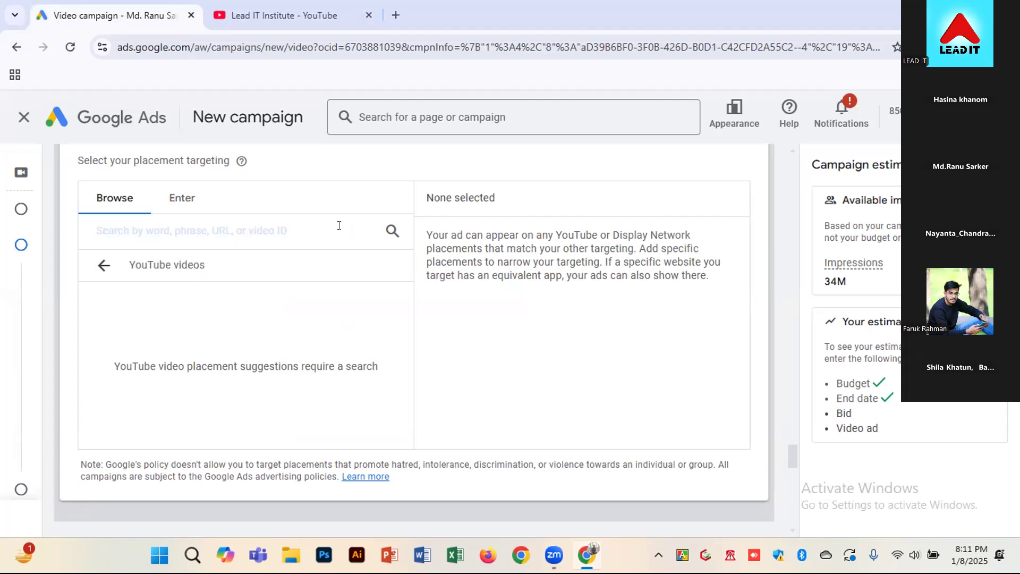
key(ctrl+v)
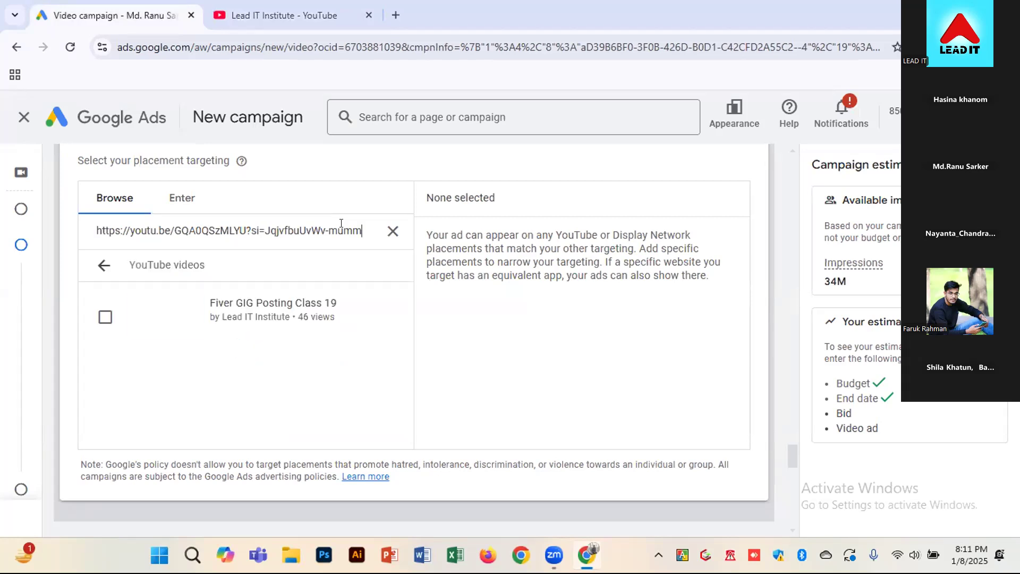
click(105, 317)
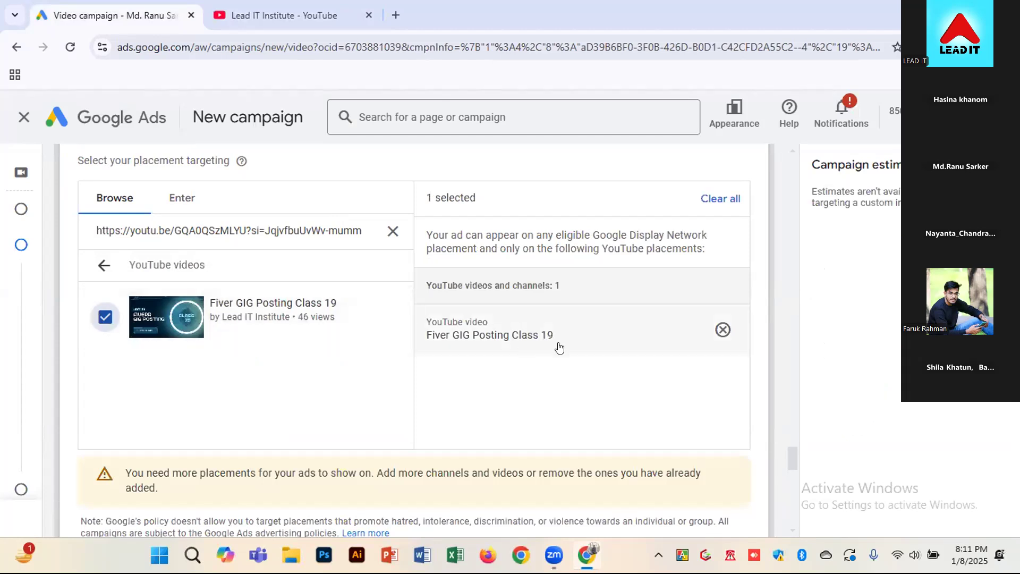
click(392, 231)
Go back to the YouTube channel and copy the share link of the "Day 10 SEO Intro, Types and Classifications" video
click(276, 16)
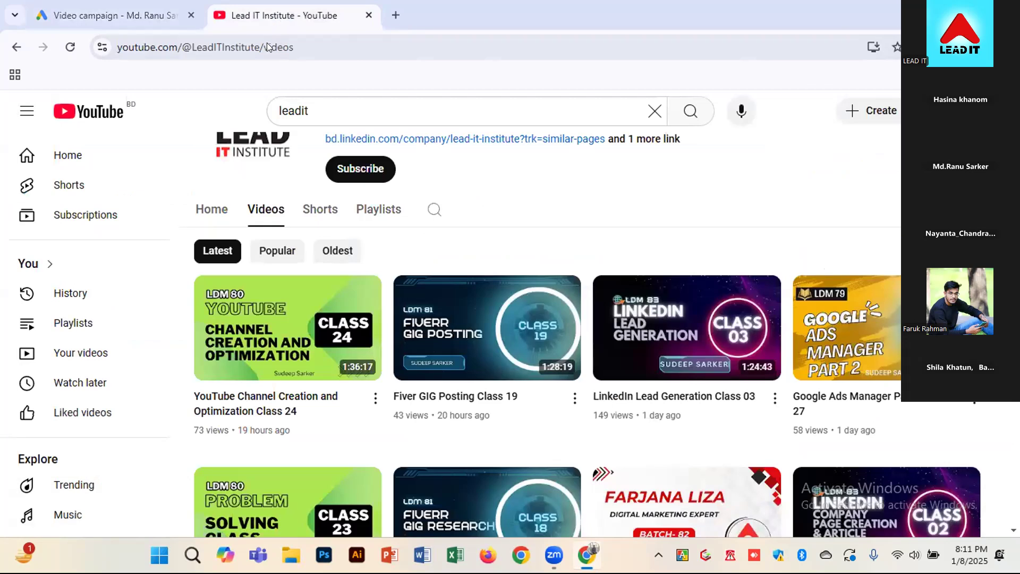
scroll(763, 510, down, 1)
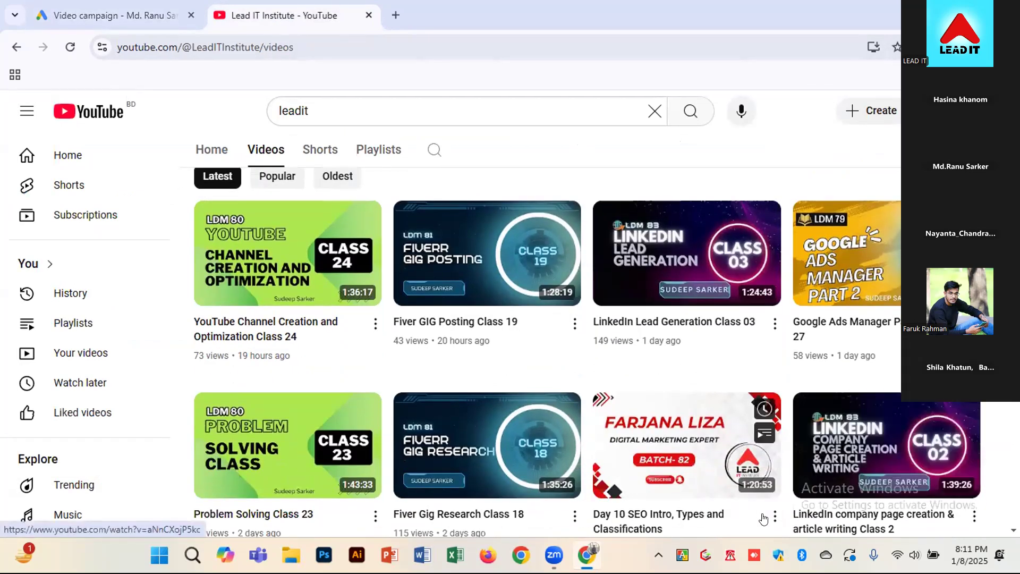
click(774, 516)
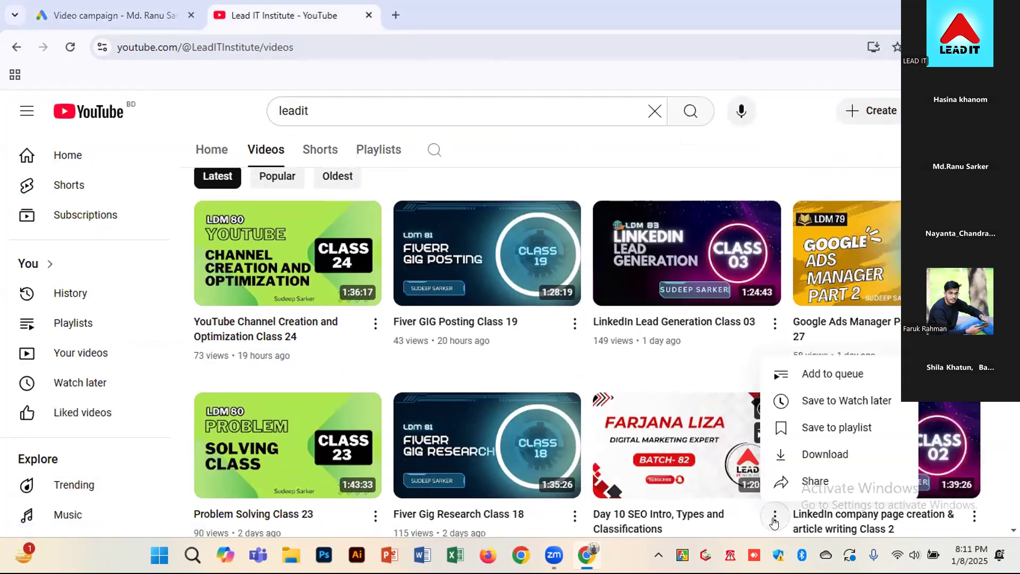
click(810, 474)
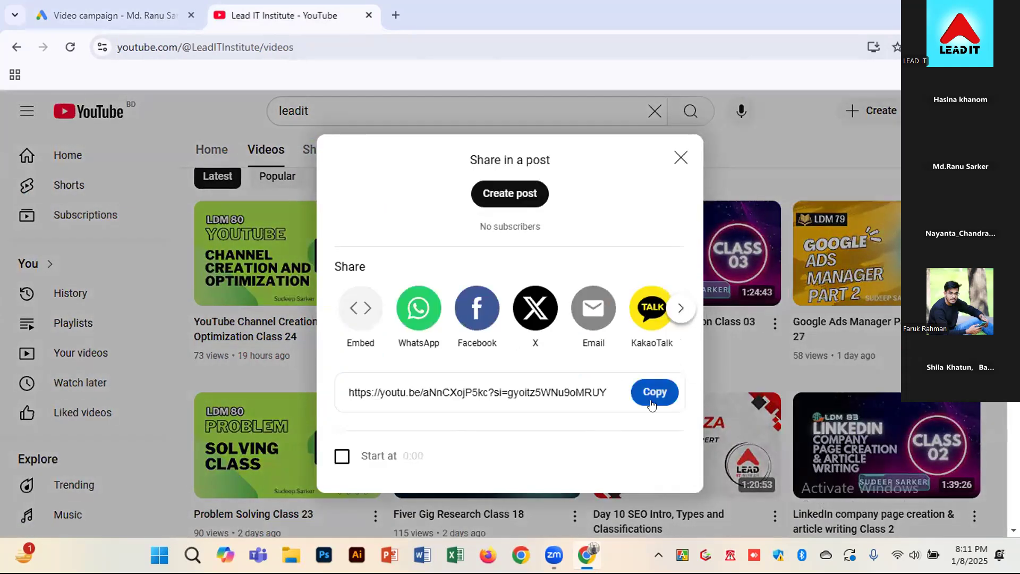
click(649, 393)
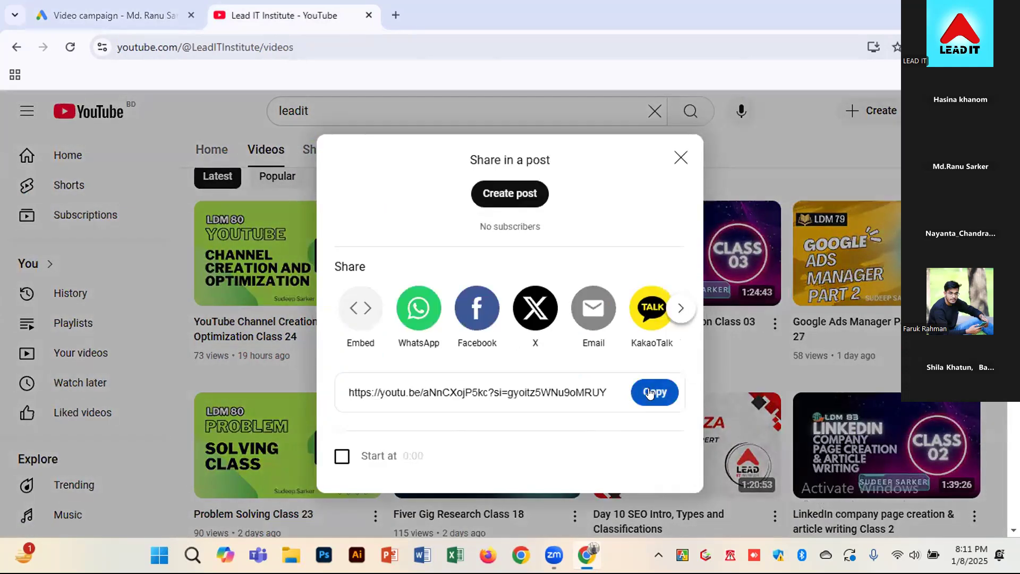
click(680, 157)
In the Google Ads campaign, add "Day 10 SEO Intro, Types and Classifications" as a video placement using its copied link and clear the search
click(138, 18)
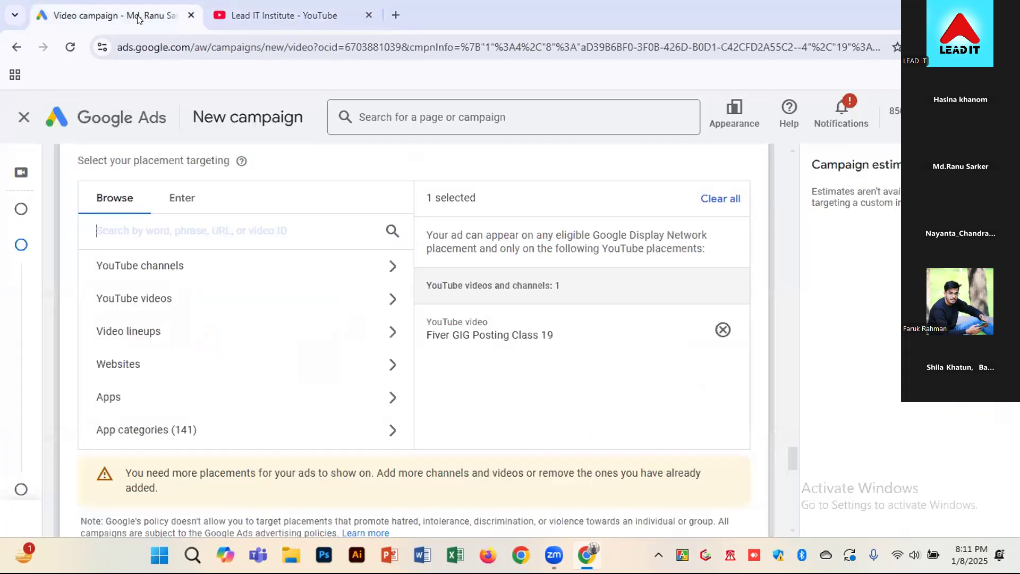
key(ctrl+v)
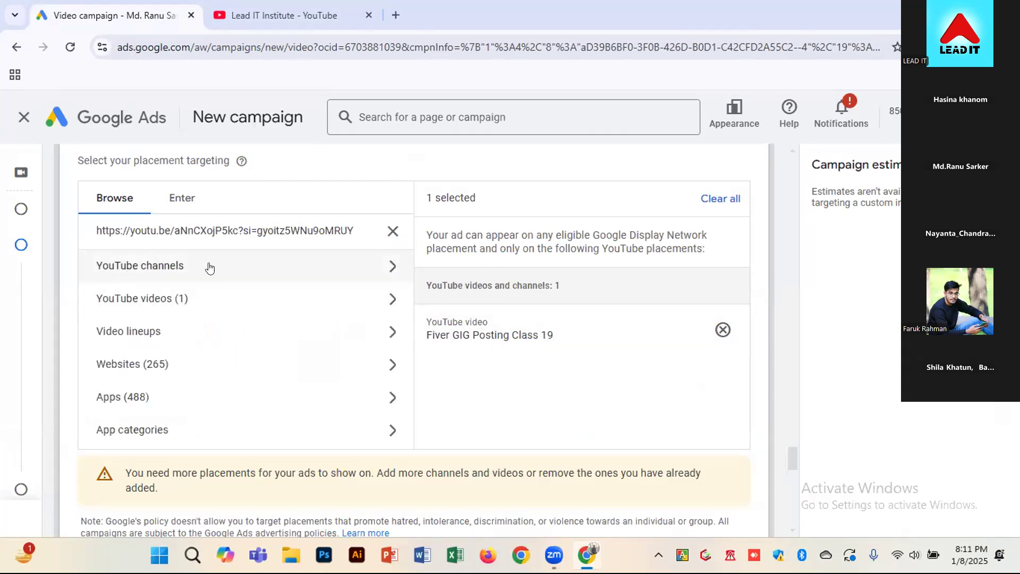
click(247, 272)
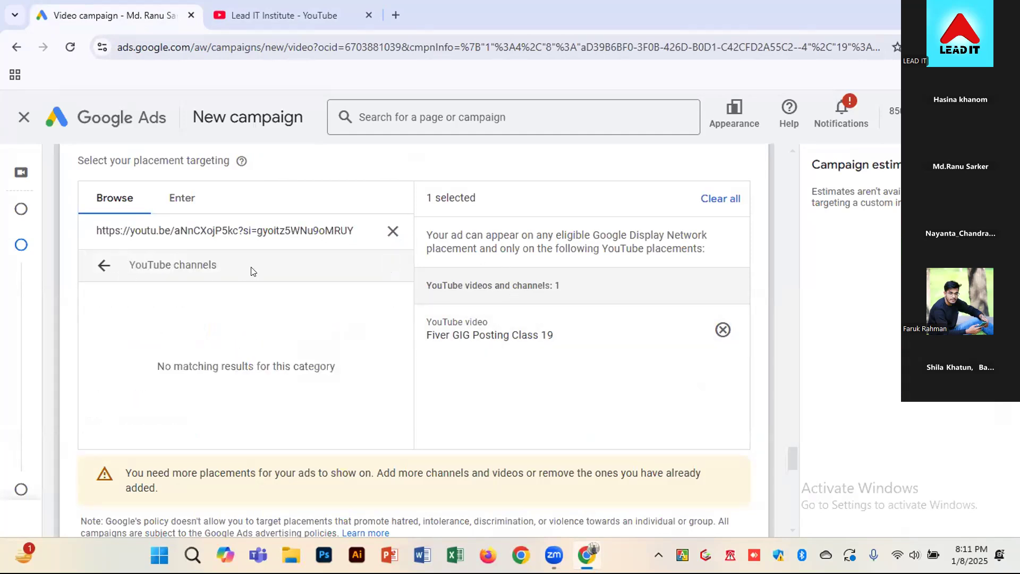
click(103, 266)
click(178, 296)
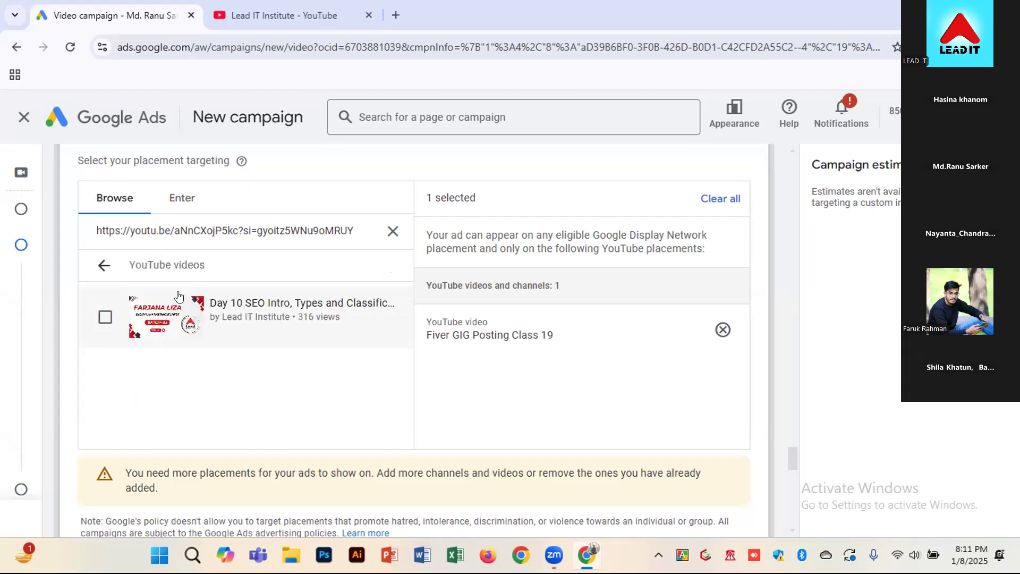
click(105, 318)
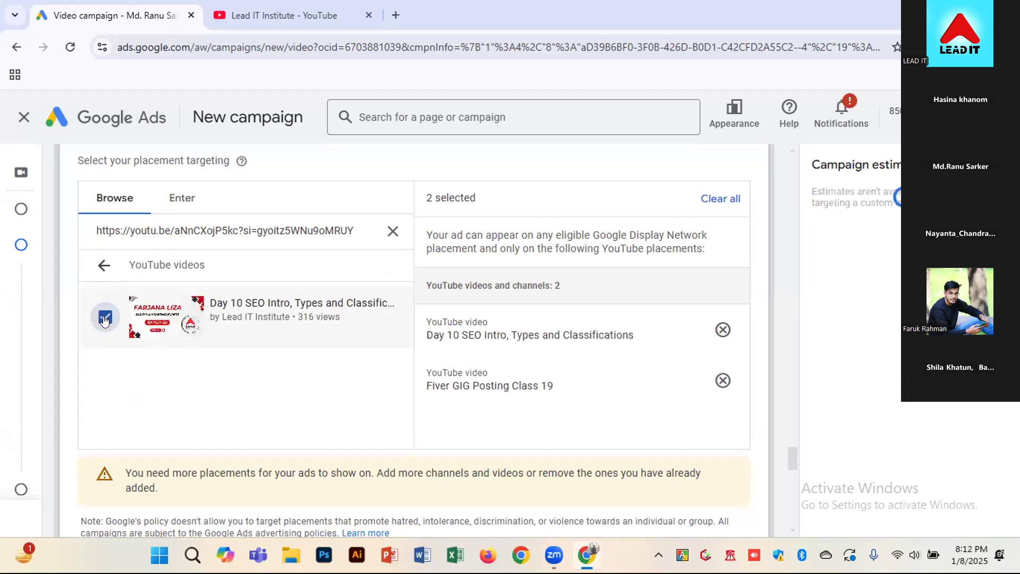
click(392, 231)
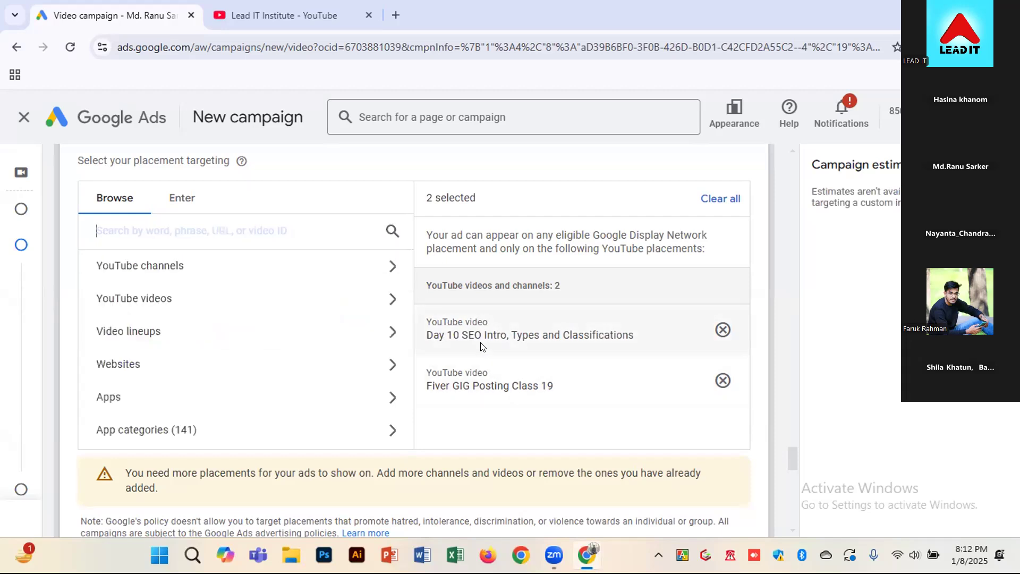
Read the notice below the selected video placements and return to the Lead IT Institute video list on YouTube
scroll(496, 329, down, 1)
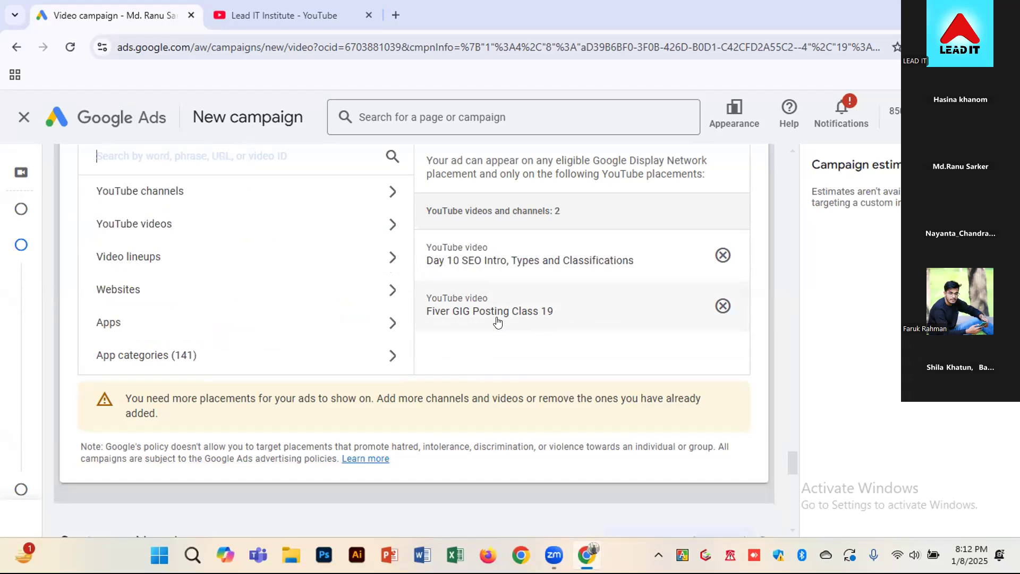
drag(126, 396, 184, 419)
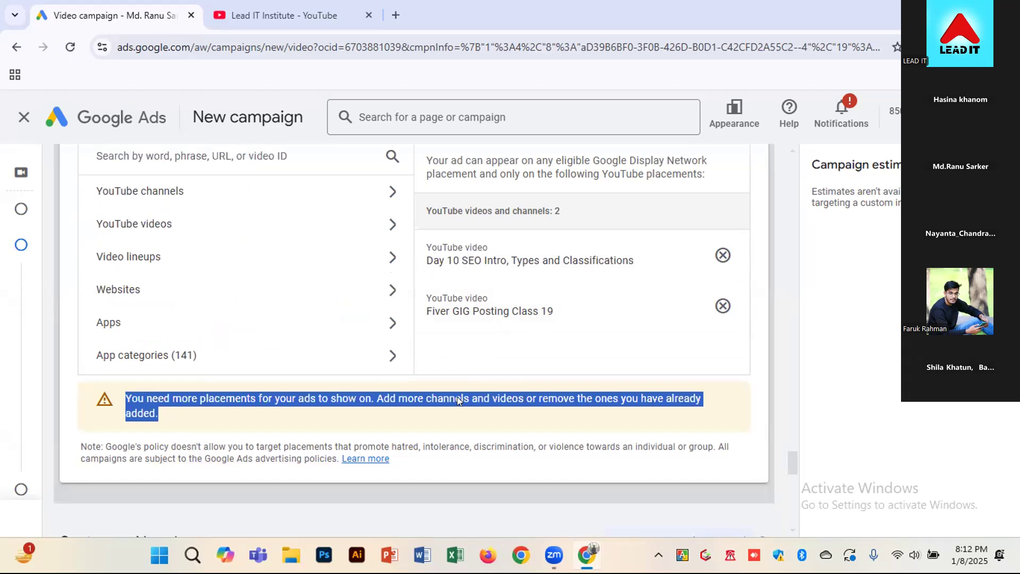
click(300, 17)
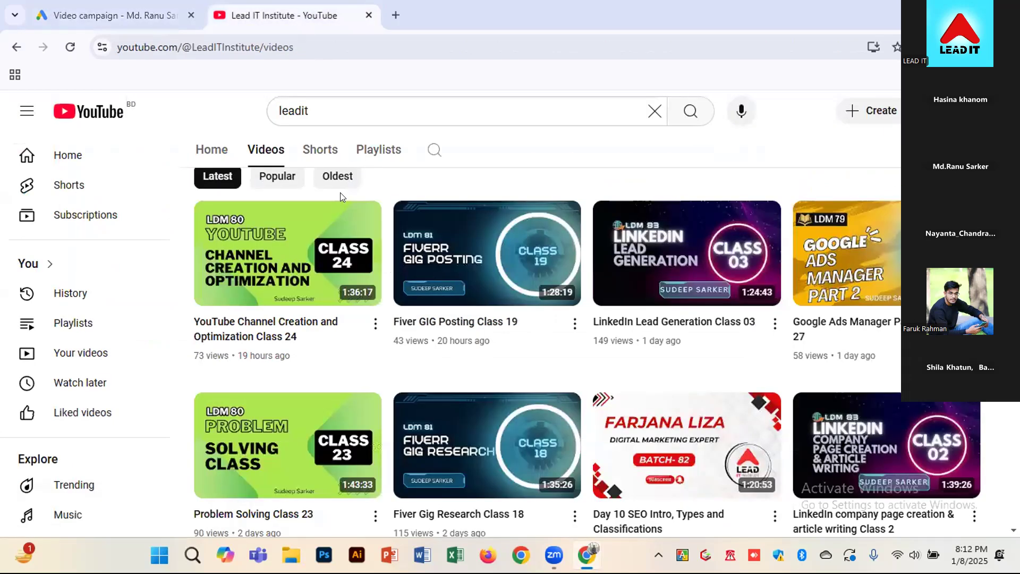
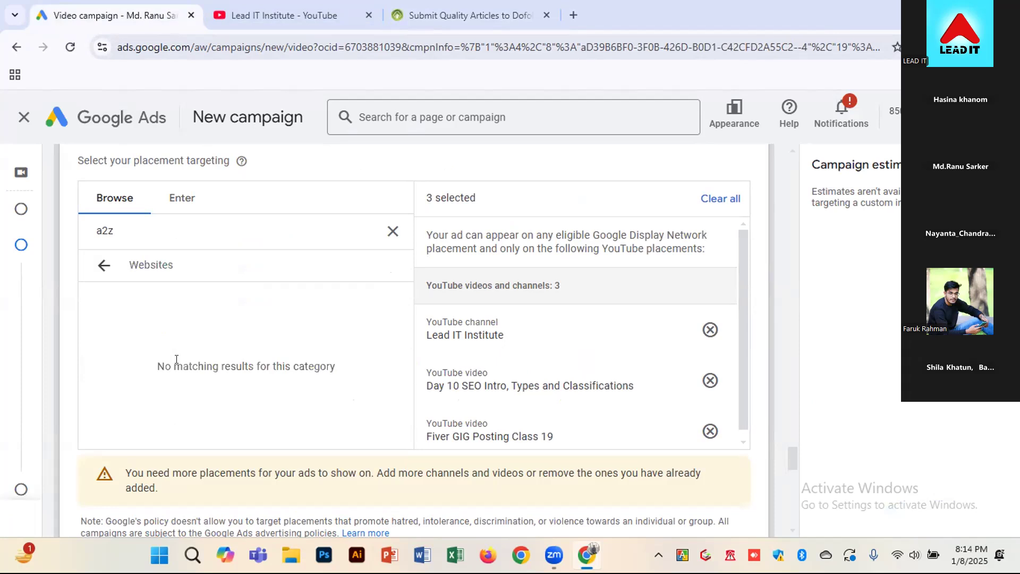
Copy the a2zbookmarking.com address from its open page and search for it among the website placements in the Google Ads campaign
click(396, 5)
click(270, 47)
key(ctrl+a)
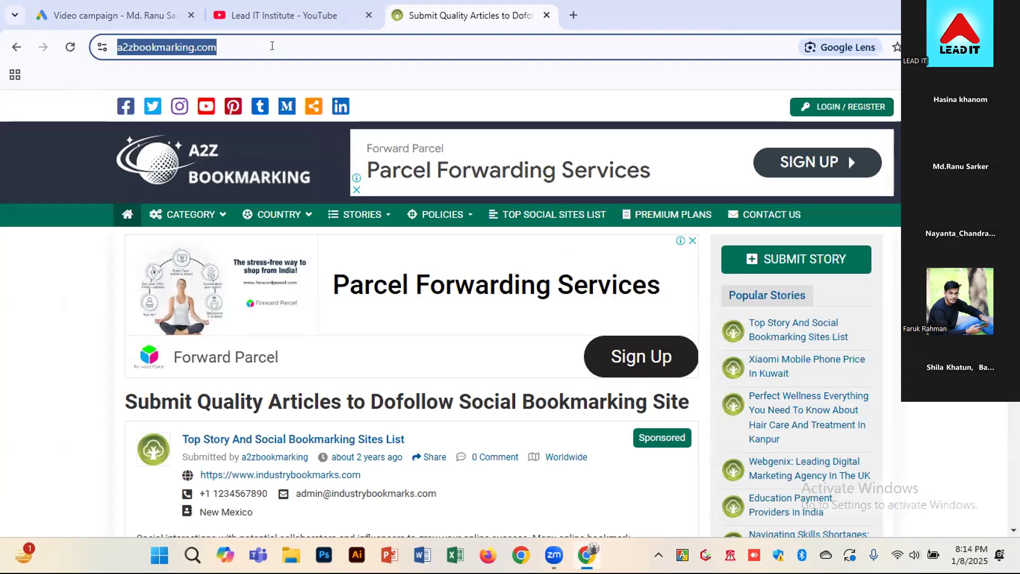
right_click(257, 49)
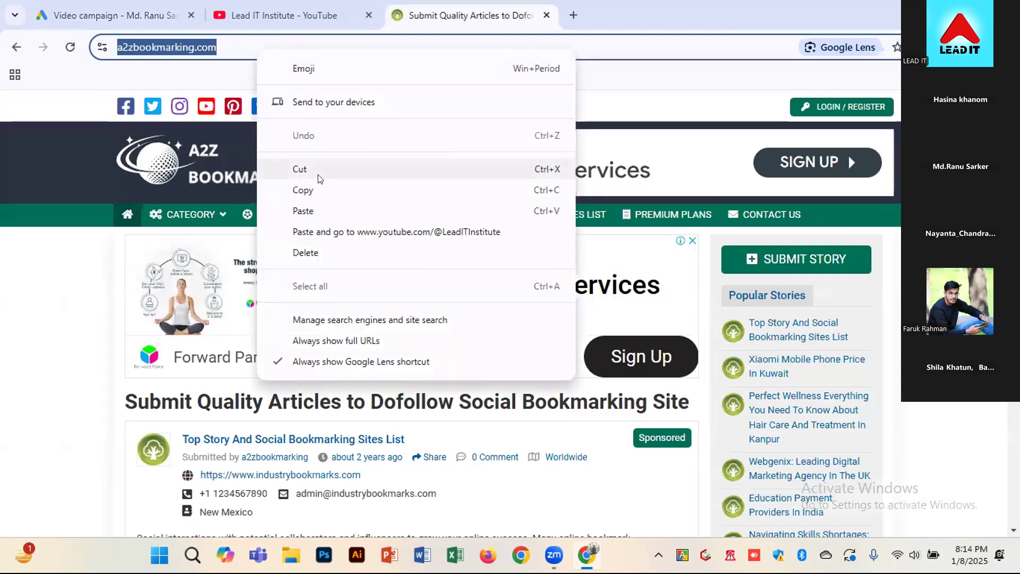
click(319, 190)
click(80, 16)
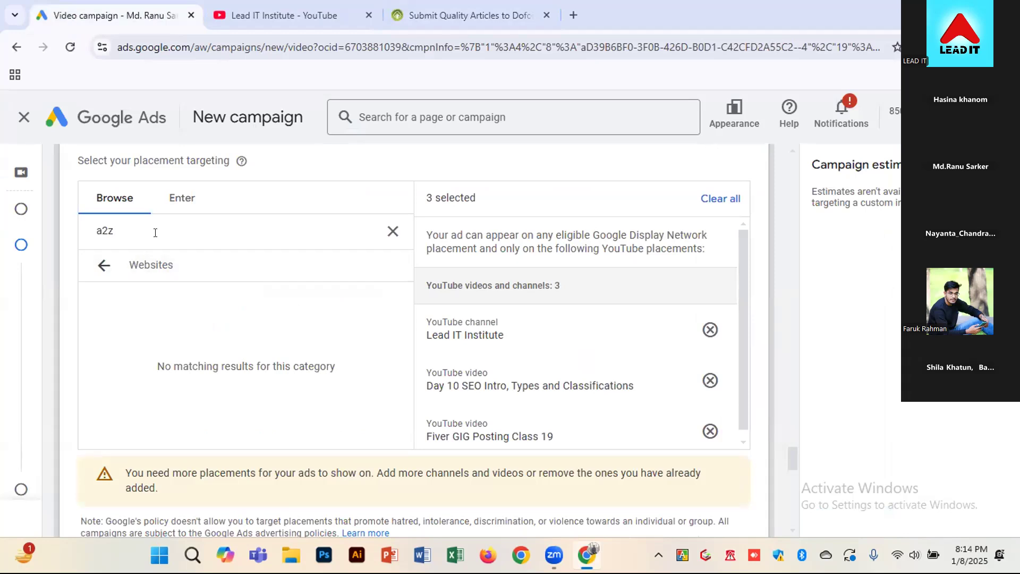
drag(155, 230, 50, 234)
key(ctrl+v)
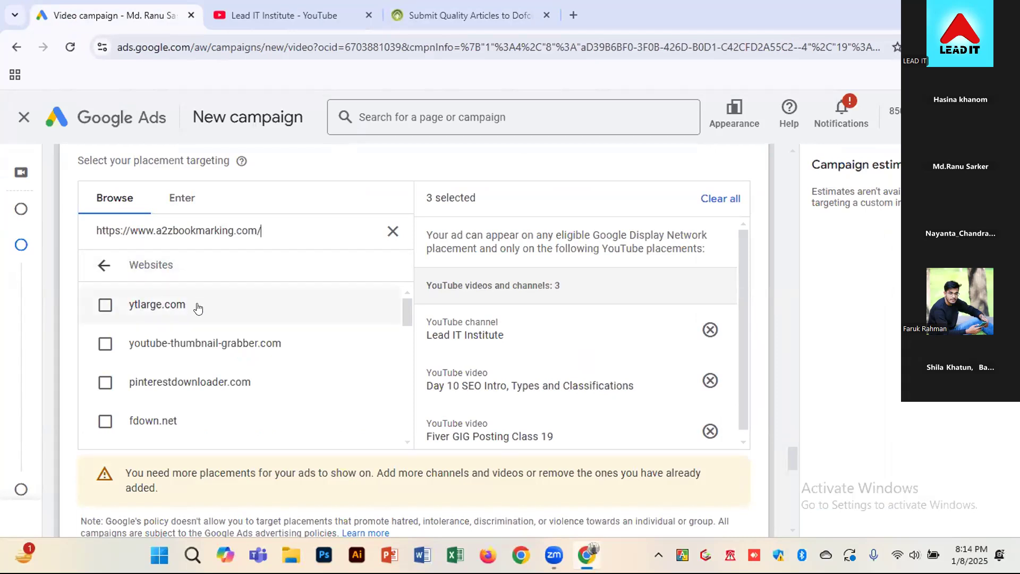
Add botdownloader.com and azmovies.net as website placements and clear the placement search
scroll(277, 372, down, 5)
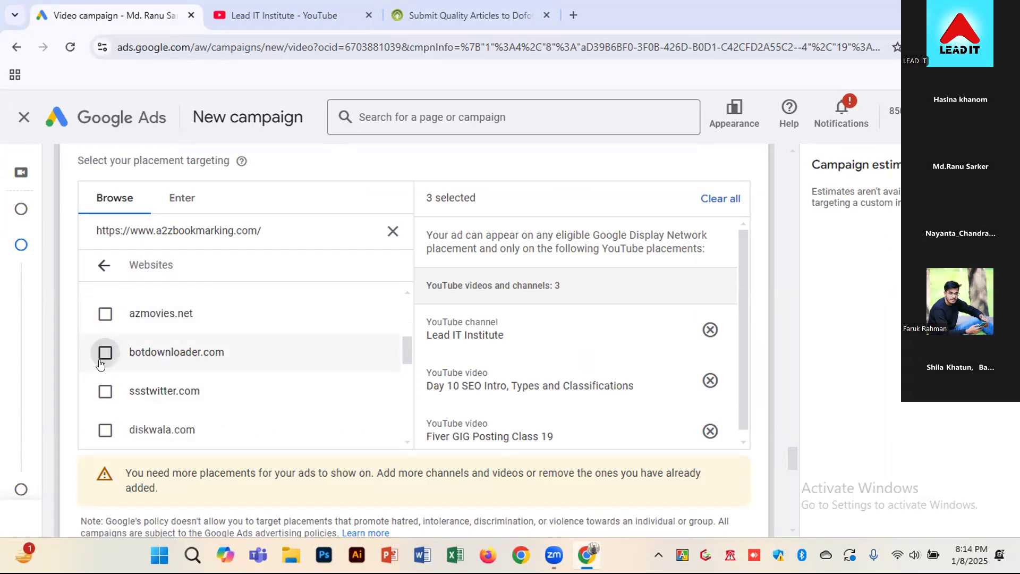
click(105, 352)
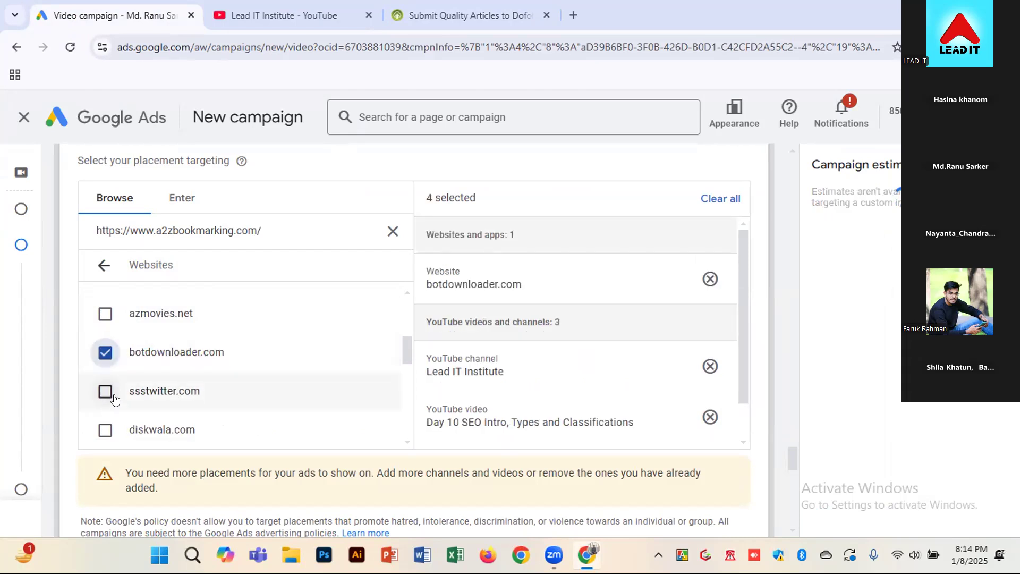
click(105, 314)
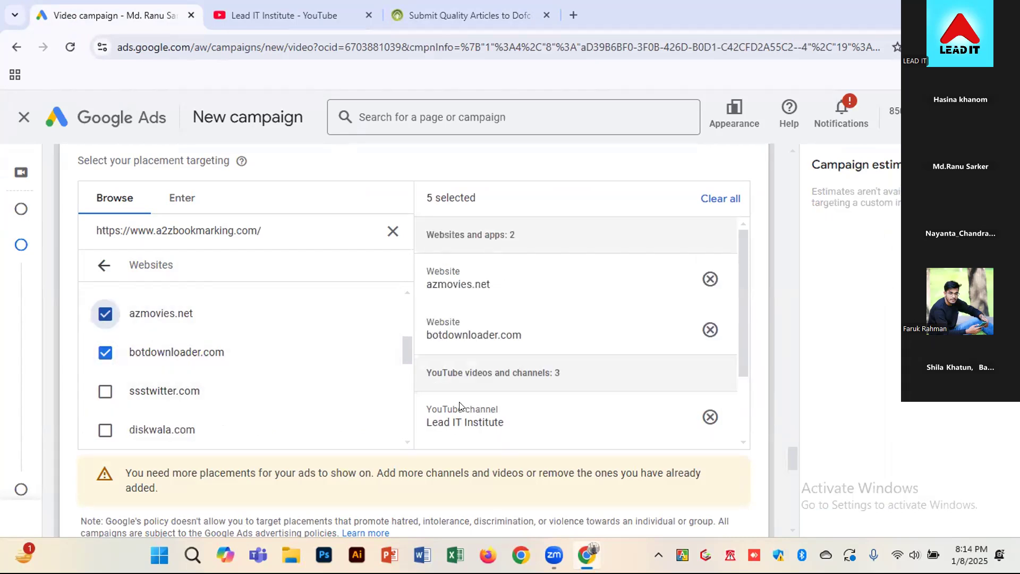
scroll(557, 366, down, 2)
scroll(164, 391, down, 6)
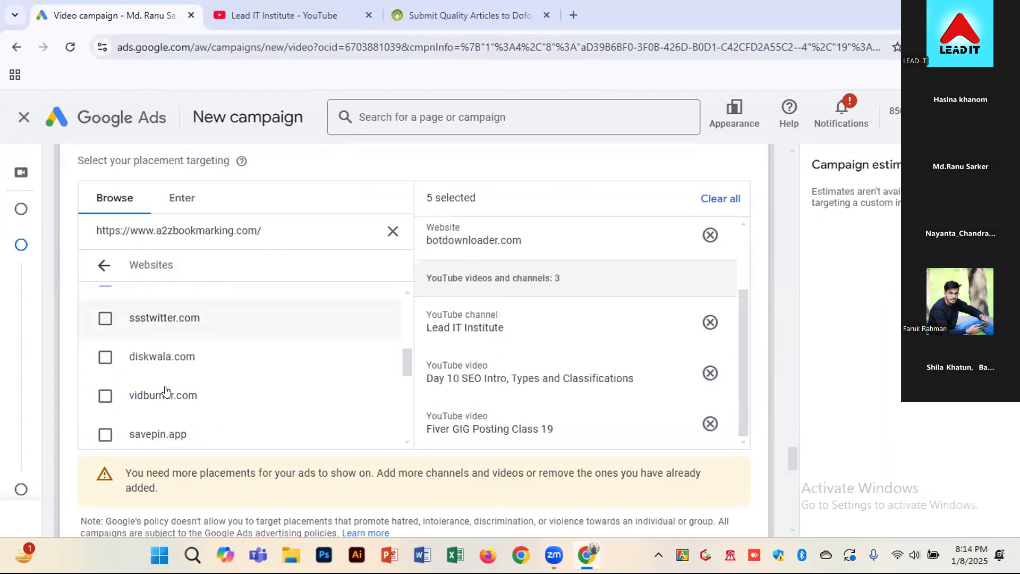
scroll(164, 393, up, 2)
scroll(164, 393, up, 10)
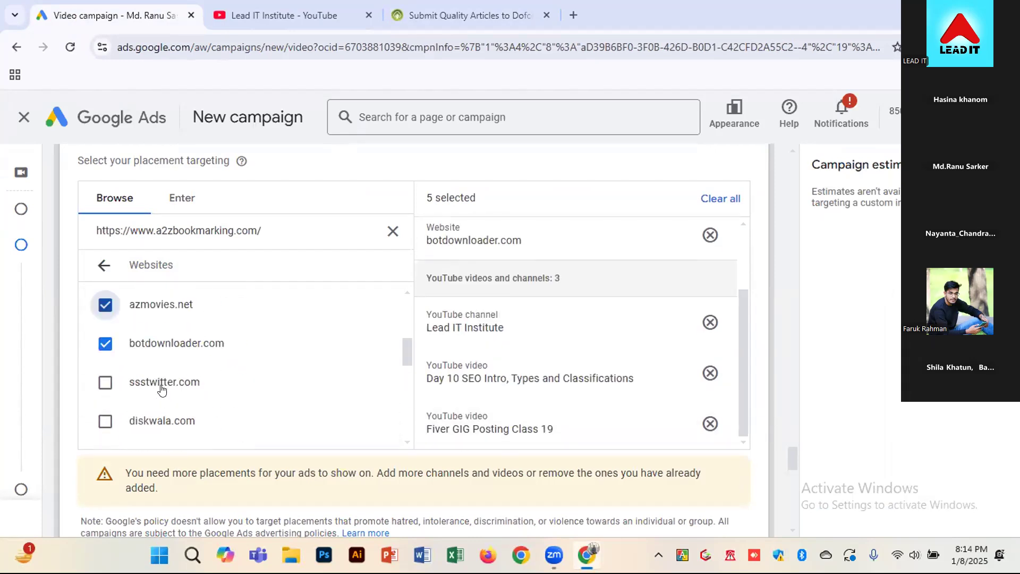
scroll(659, 458, down, 4)
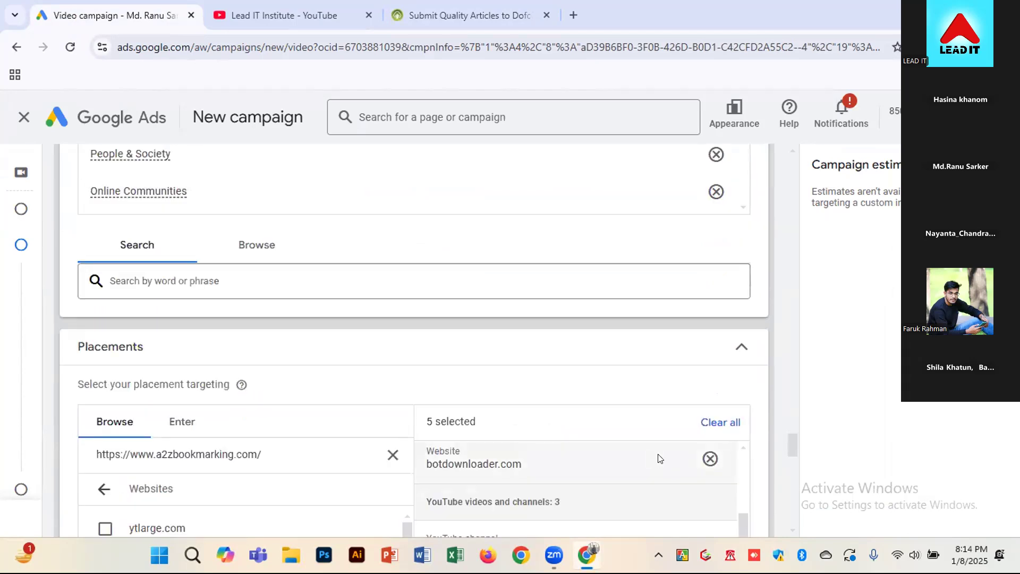
scroll(768, 456, down, 2)
scroll(556, 466, down, 1)
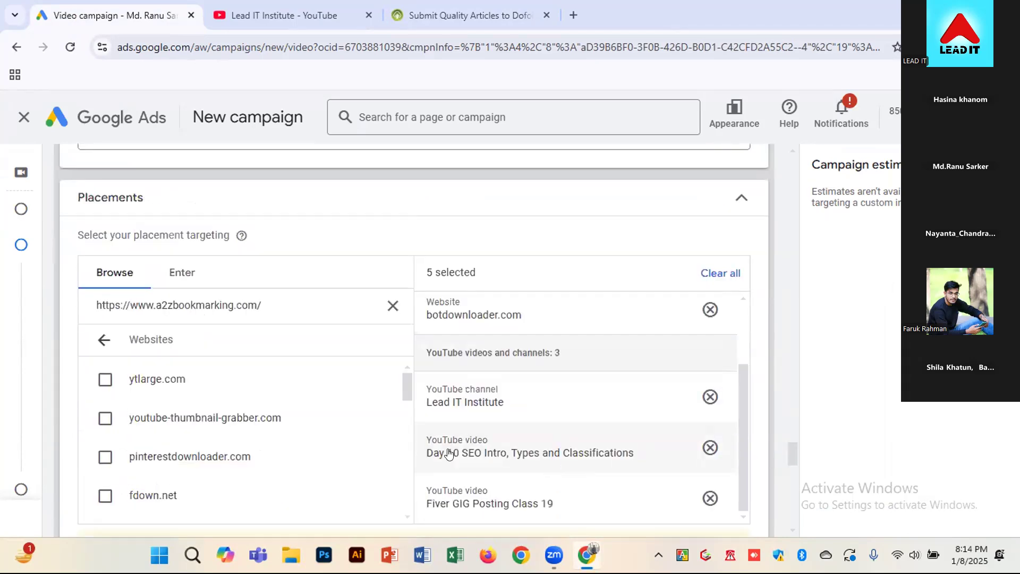
click(391, 306)
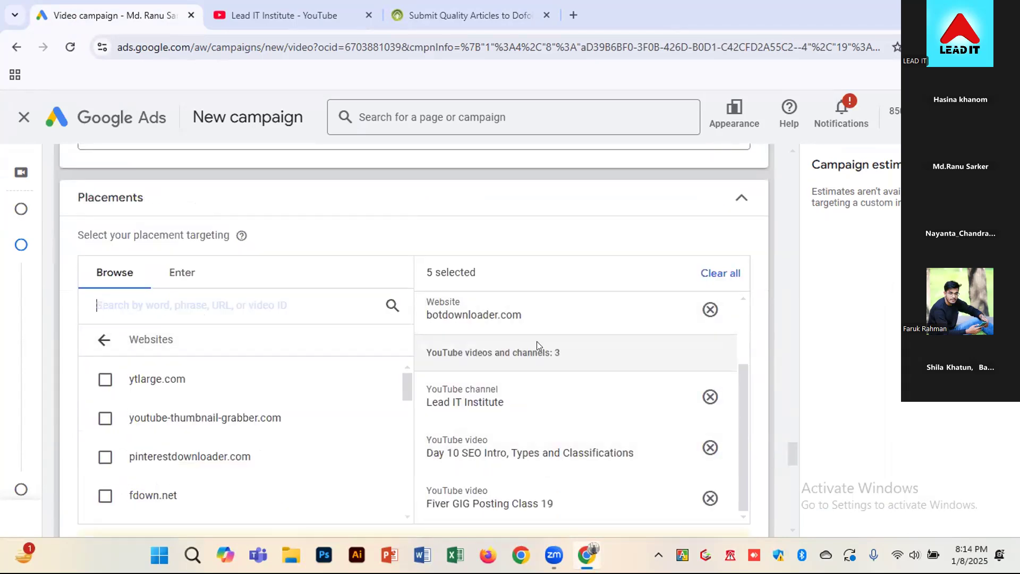
Review the placement categories, the selected websites and YouTube placements, and the warning below them
scroll(649, 441, down, 2)
scroll(649, 449, down, 1)
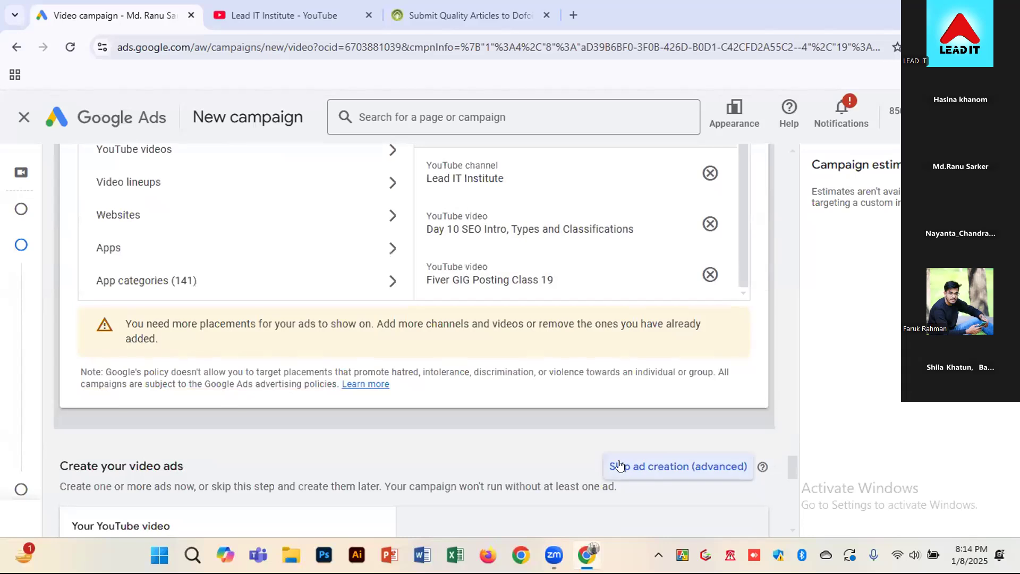
scroll(549, 282, up, 1)
scroll(513, 311, up, 1)
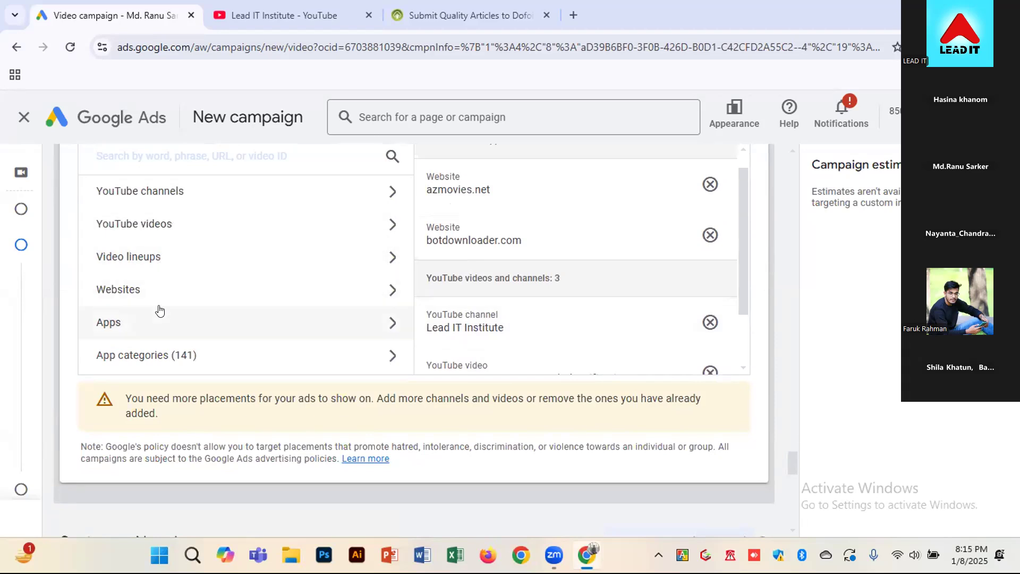
scroll(547, 367, up, 1)
scroll(566, 353, up, 1)
scroll(572, 352, up, 1)
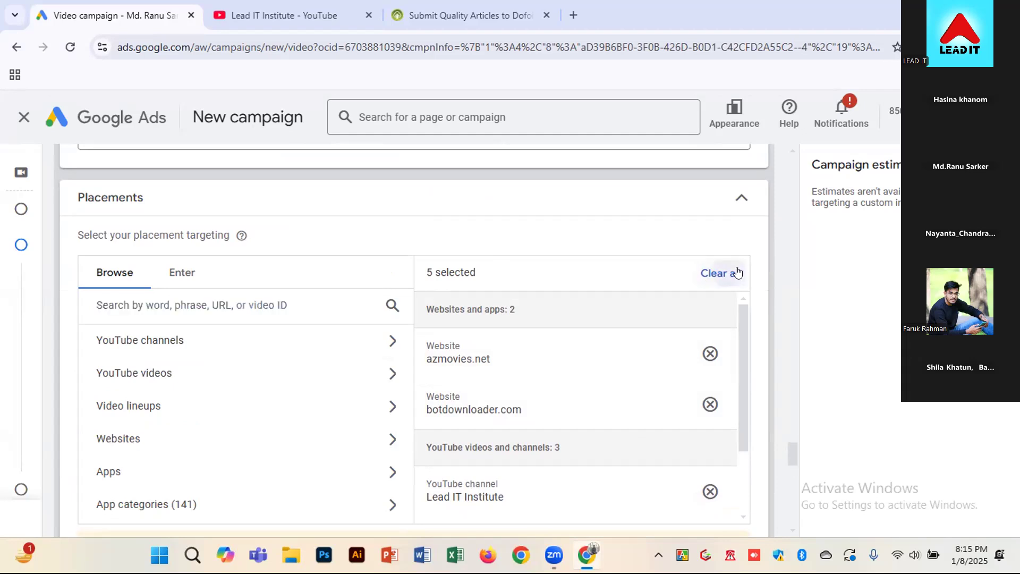
scroll(766, 280, down, 3)
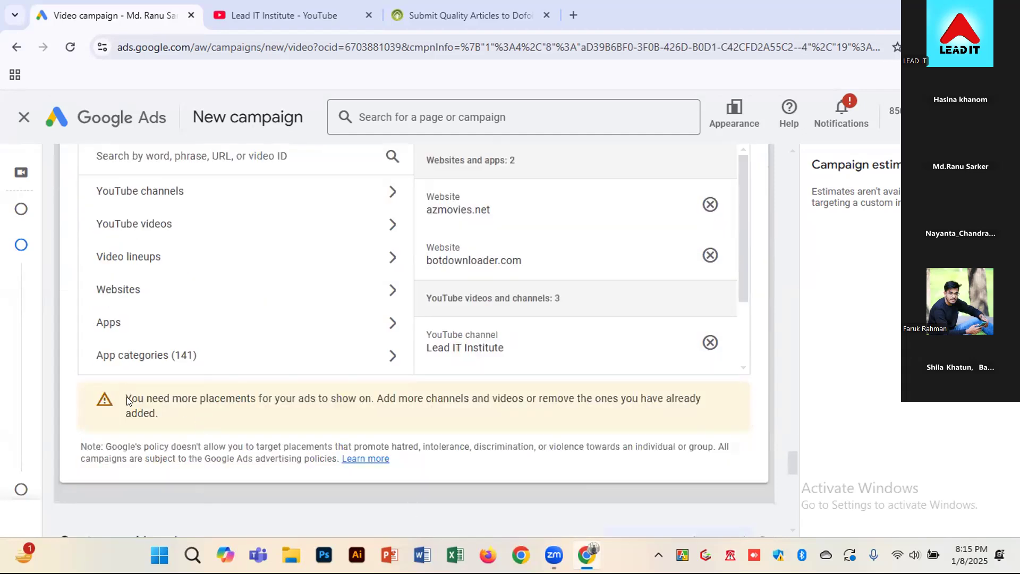
drag(126, 398, 171, 415)
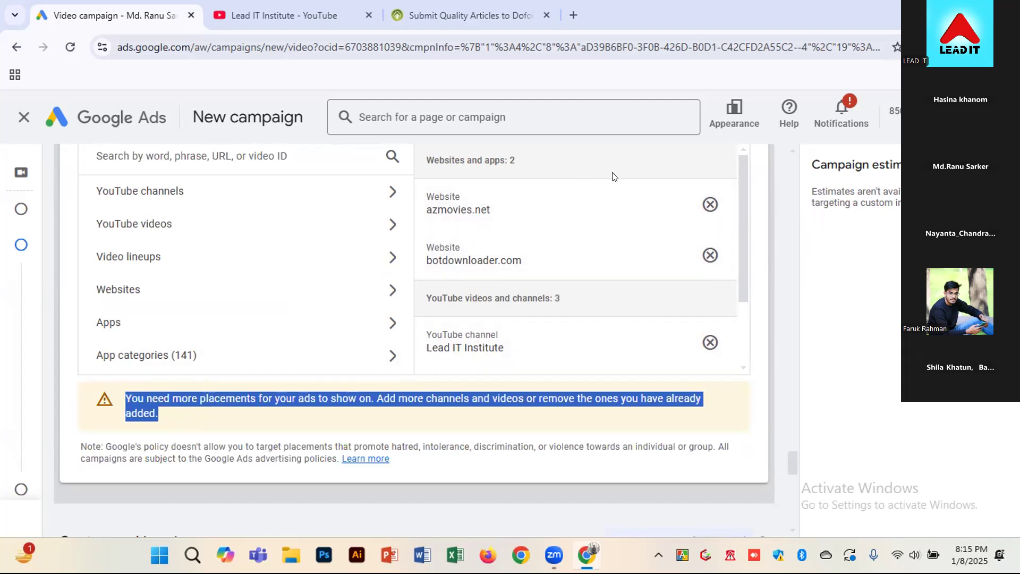
Remove all selected placements from the placement targeting and go to the video ad creation section
scroll(600, 307, up, 3)
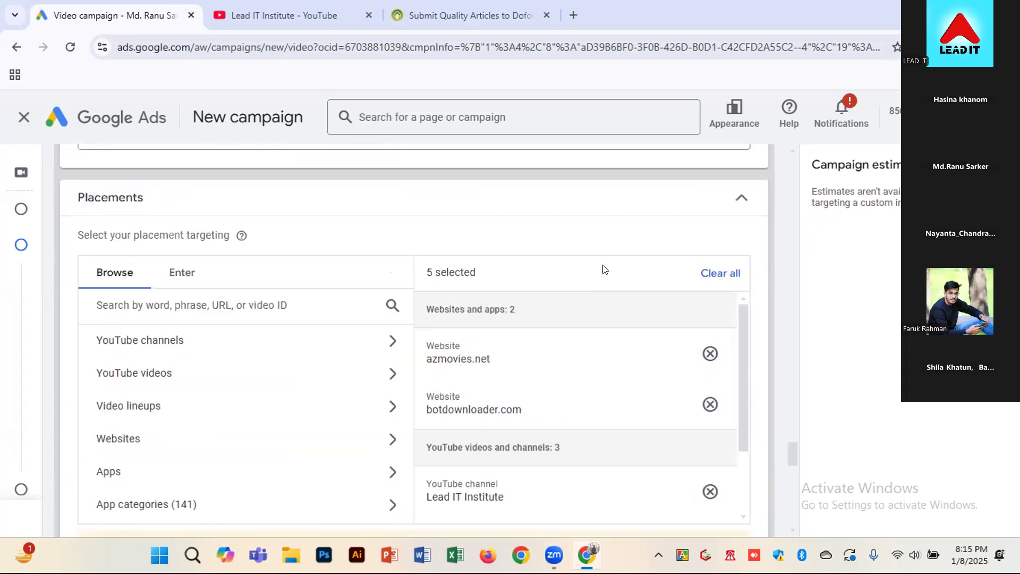
click(715, 273)
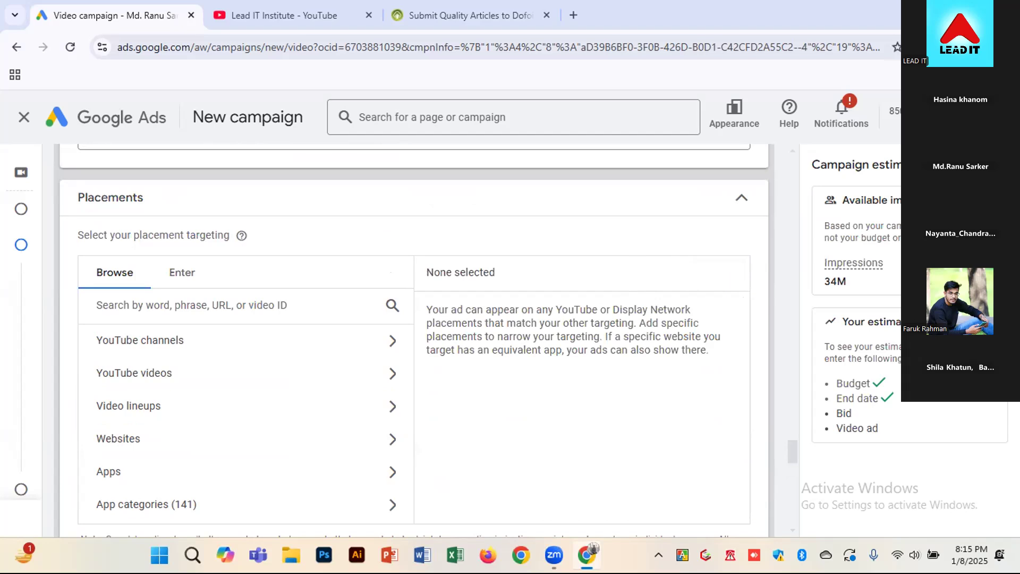
scroll(789, 307, down, 3)
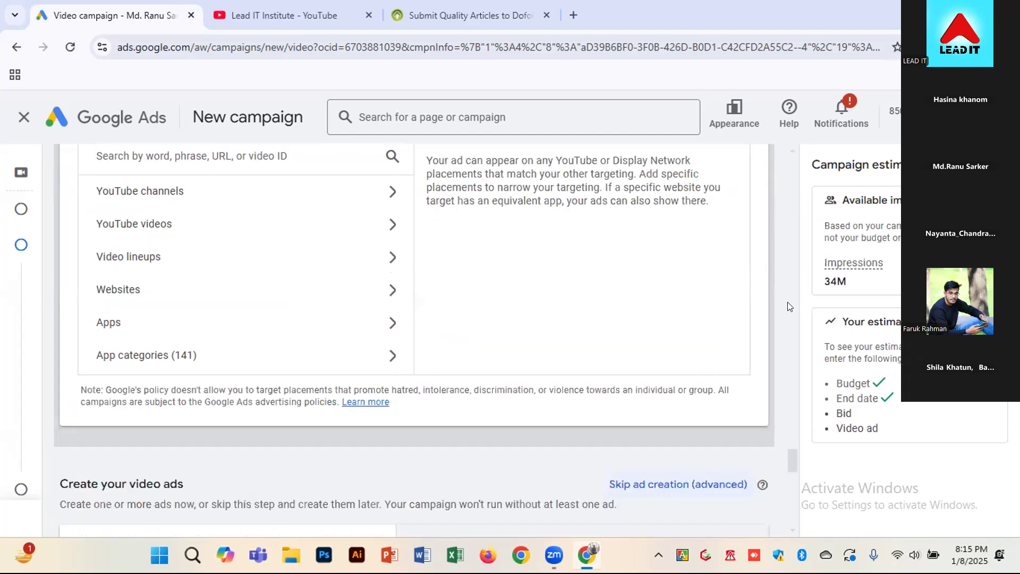
scroll(789, 306, down, 1)
scroll(790, 307, down, 1)
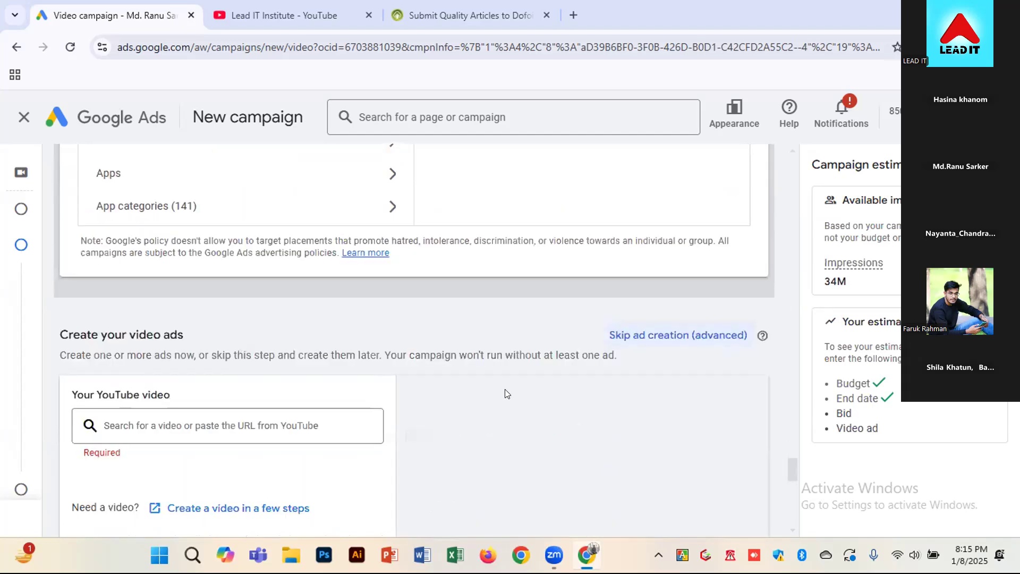
scroll(385, 328, down, 1)
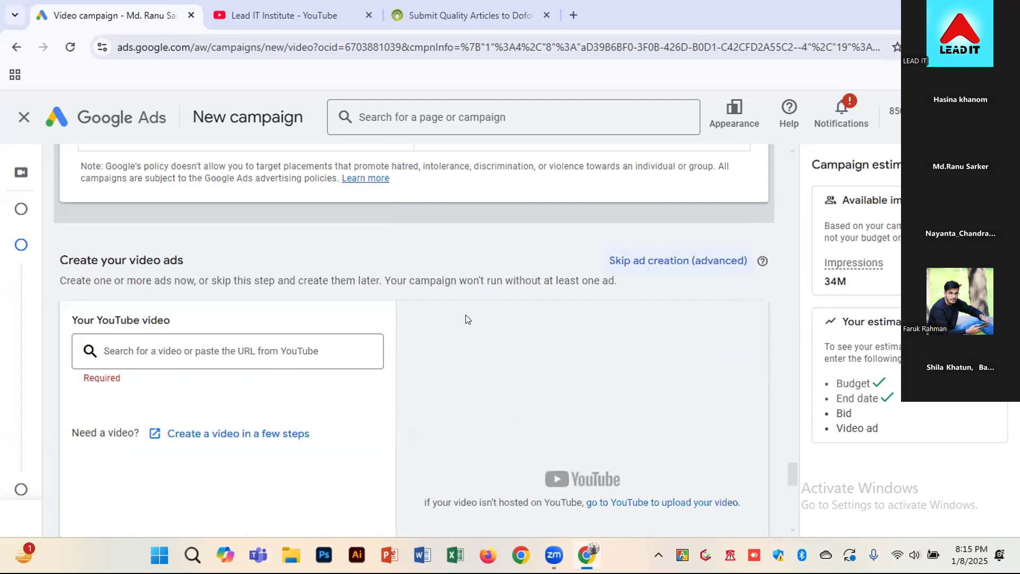
scroll(432, 367, down, 1)
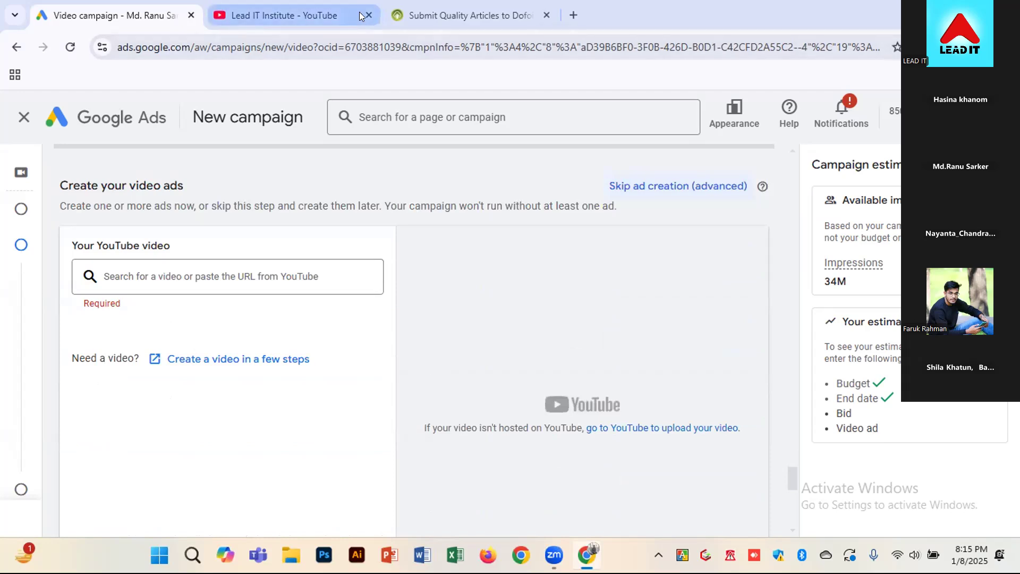
Close the Lead IT Institute YouTube page and the a2zbookmarking.com page, leaving only the Google Ads campaign open
mouse_move(364, 11)
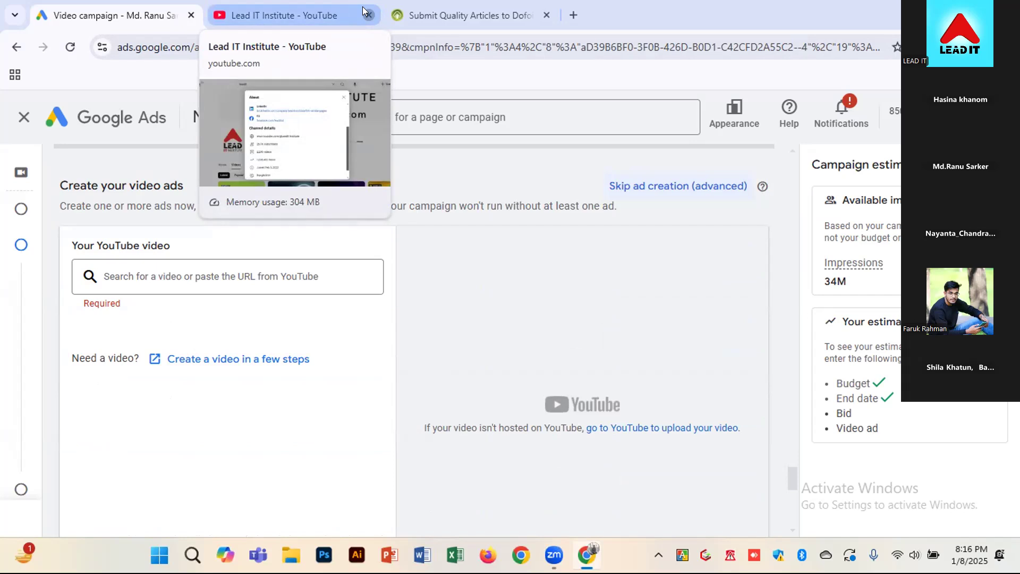
click(368, 15)
click(276, 15)
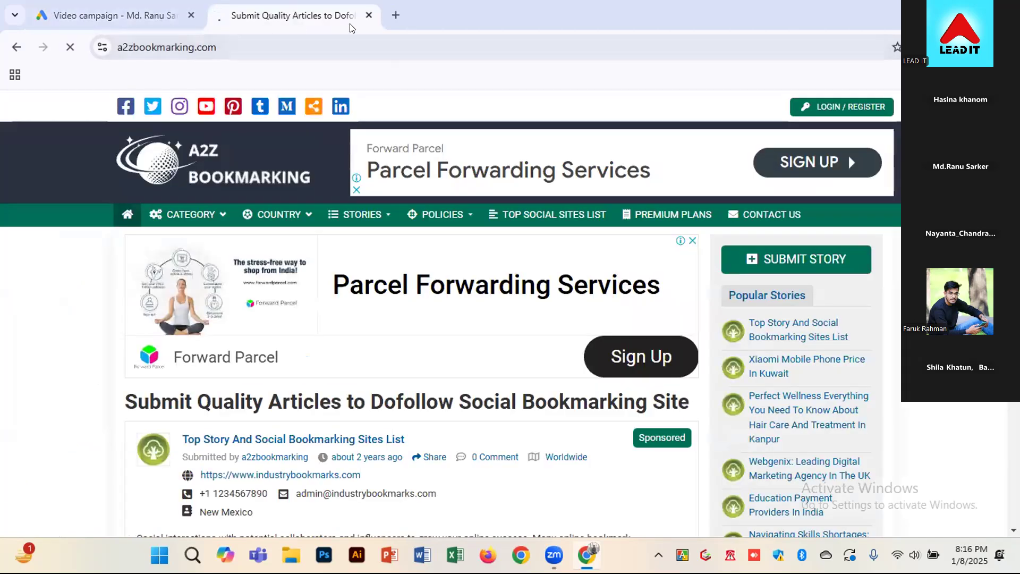
click(368, 15)
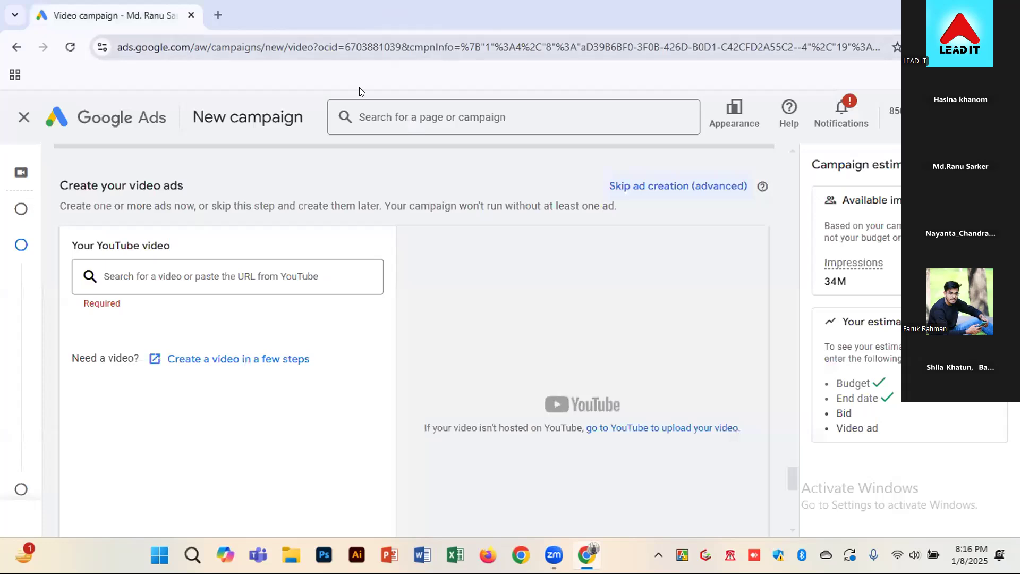
Open the Canva home page at canva.com in a new browser tab
click(215, 15)
click(216, 45)
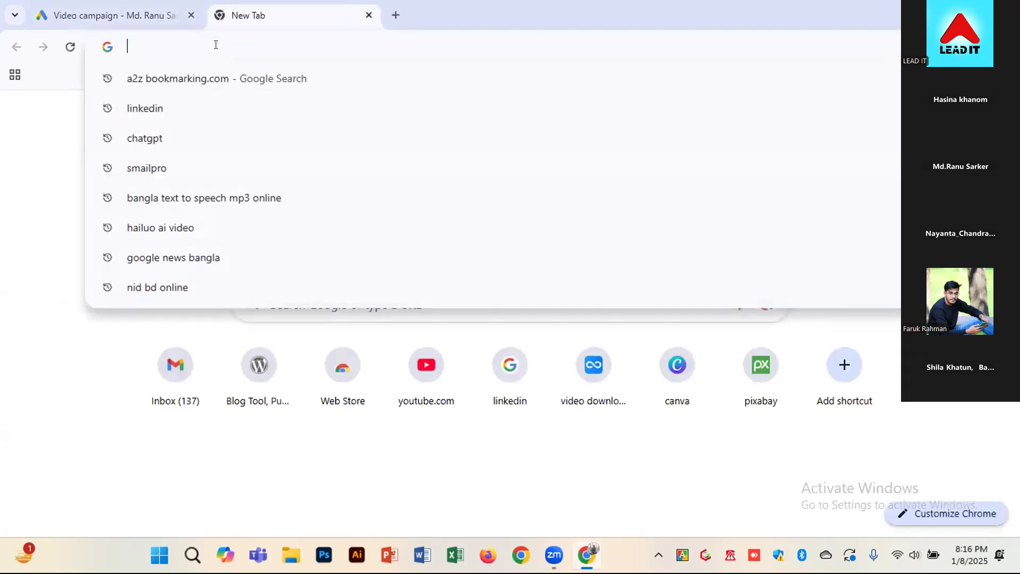
text(can)
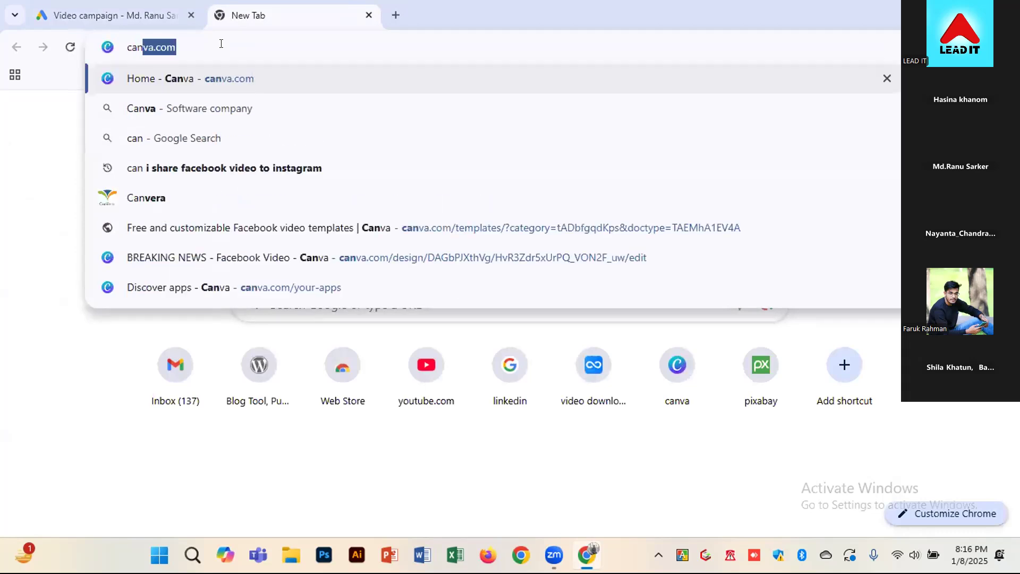
click(251, 77)
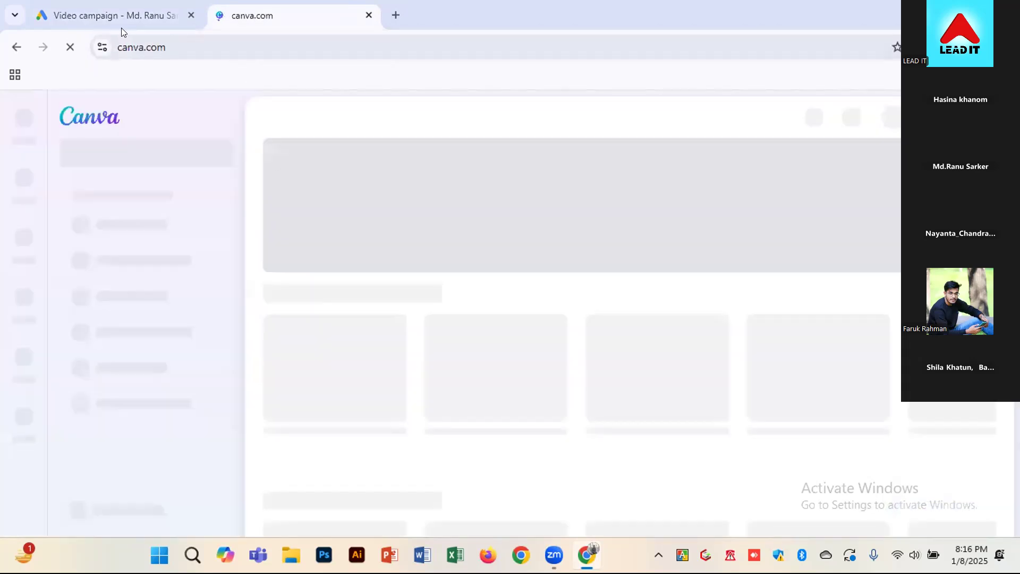
Return to the Google Ads campaign, open the tool for creating a video in a few steps and browse its templates
click(123, 23)
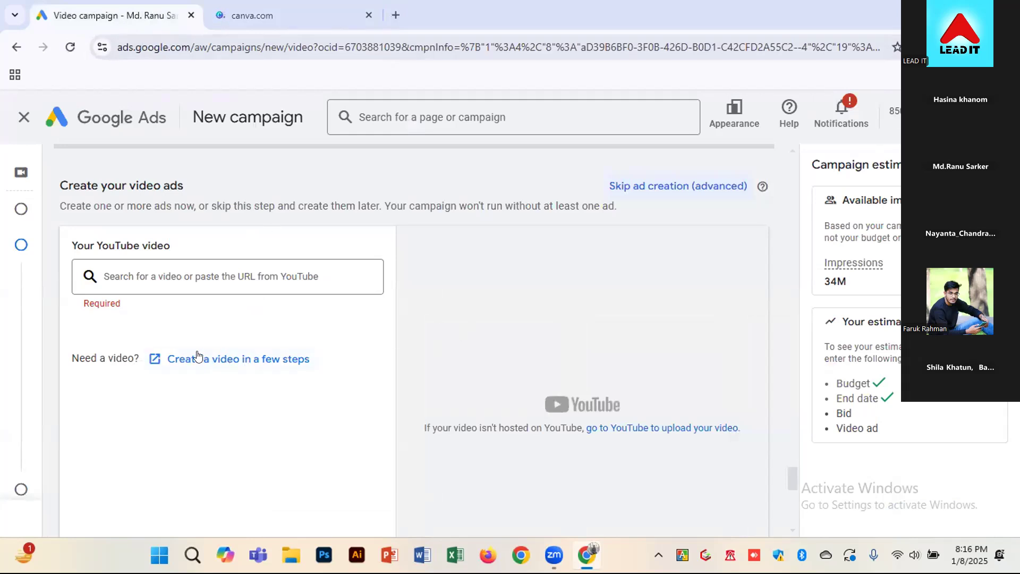
click(237, 361)
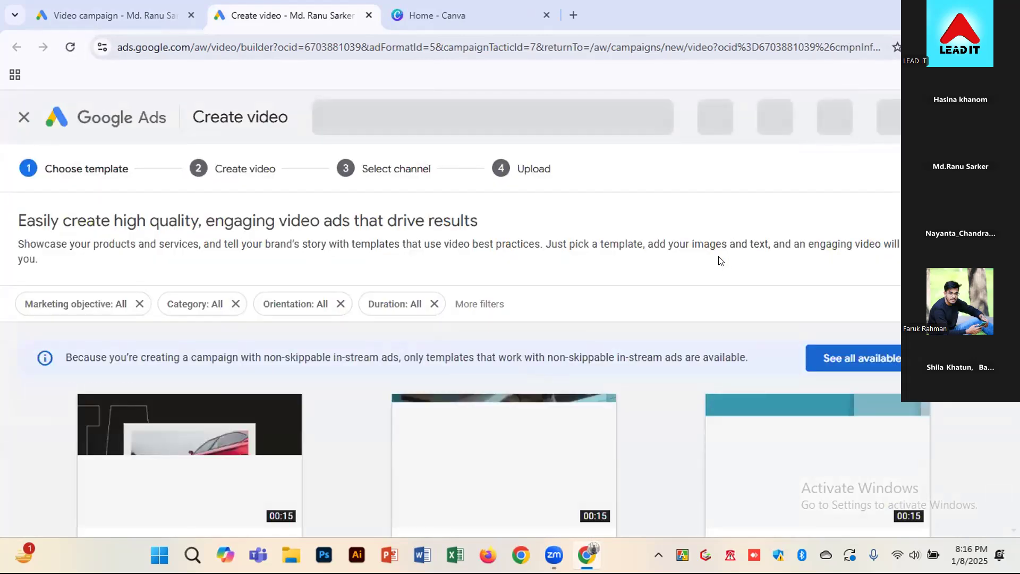
scroll(676, 292, down, 1)
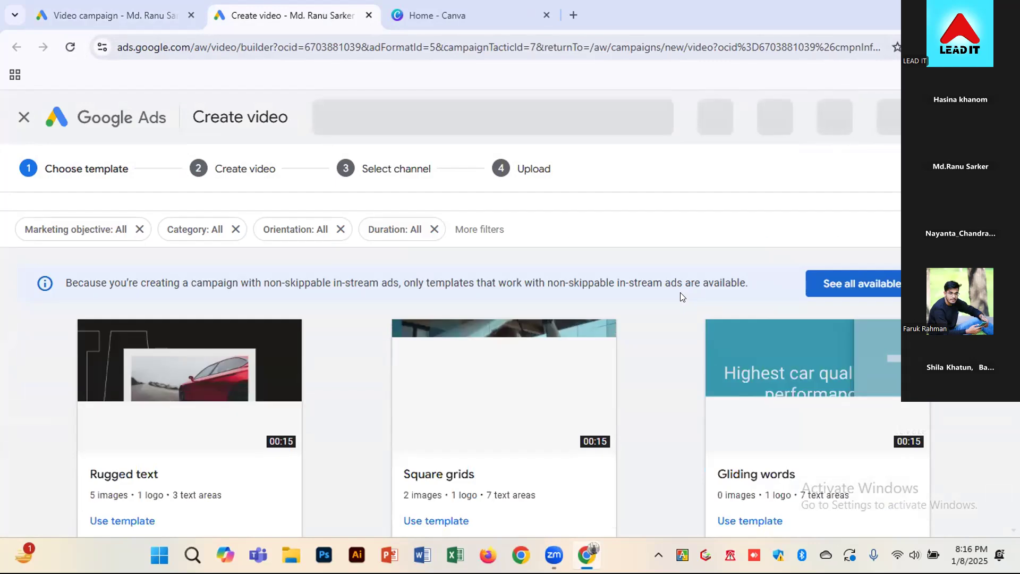
scroll(669, 341, down, 2)
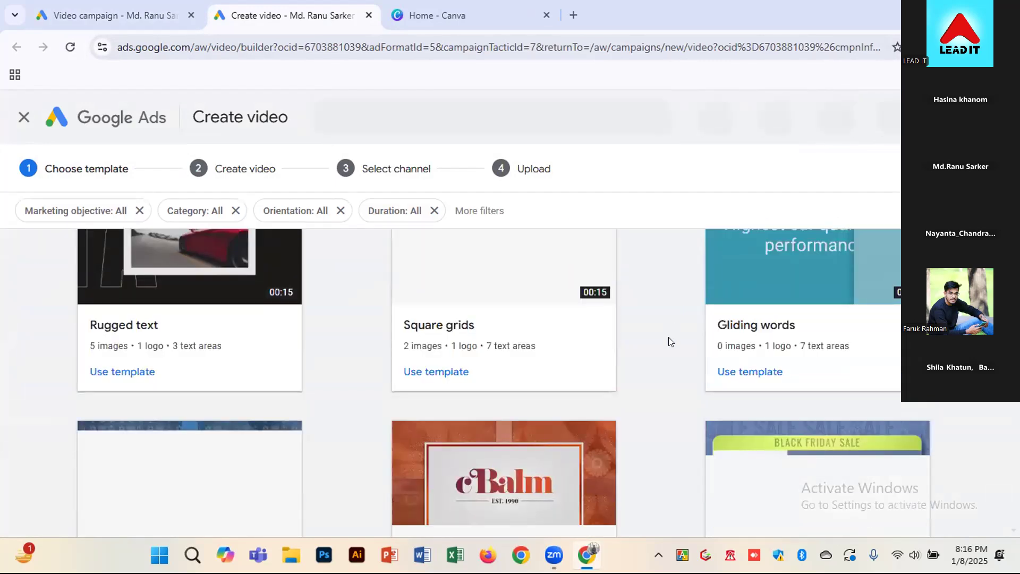
scroll(669, 340, up, 1)
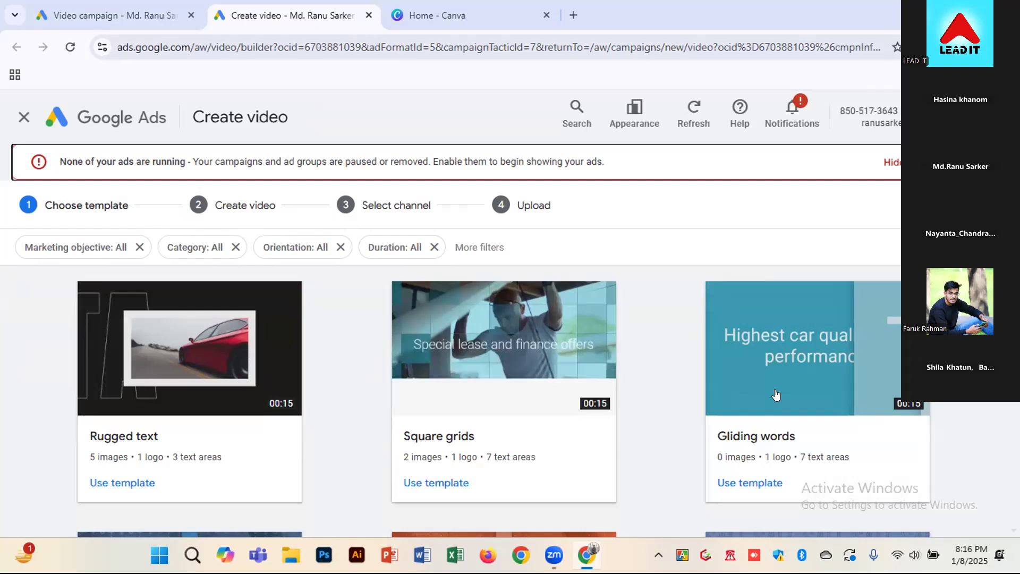
scroll(28, 420, down, 2)
scroll(27, 419, down, 1)
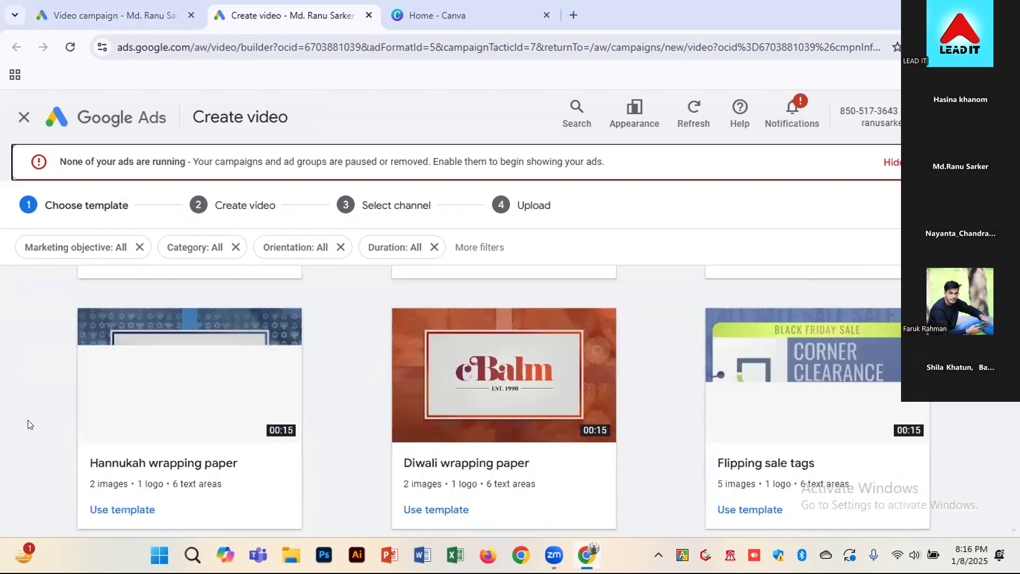
Examine the video template gallery, comparing designs such as Repeating text, Product cards, Revolving display and Coupon cutouts
scroll(28, 420, down, 1)
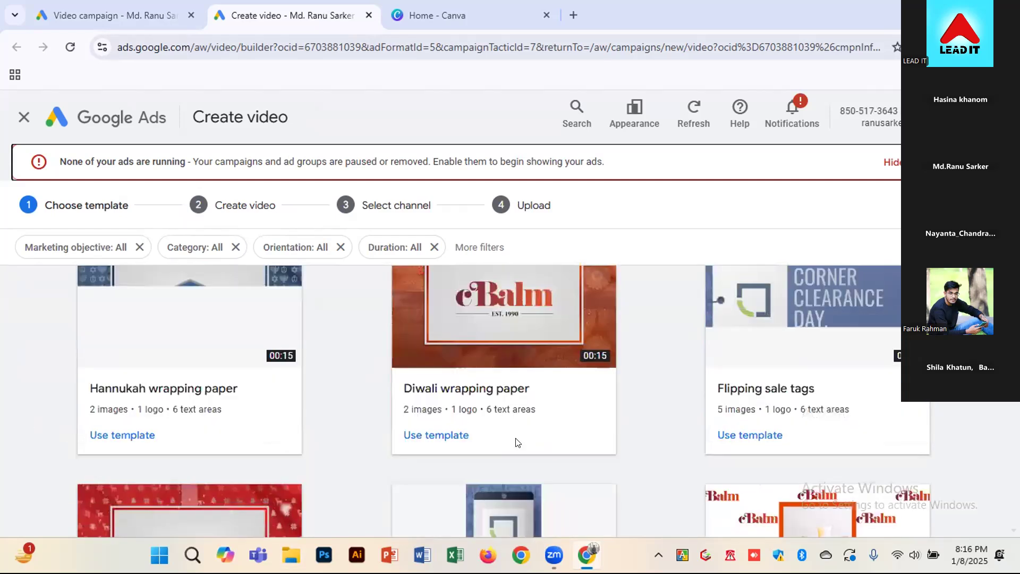
scroll(32, 457, down, 2)
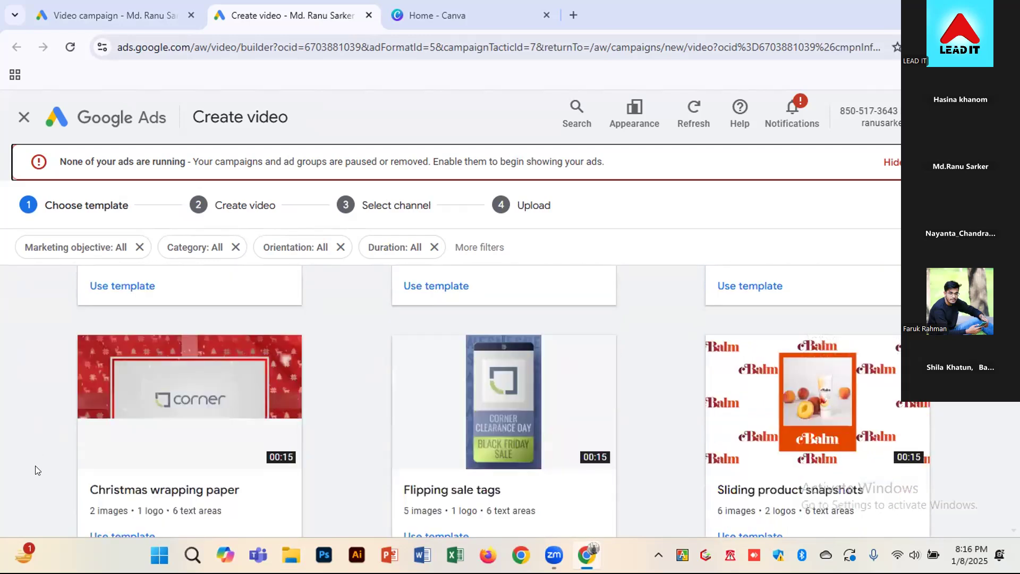
scroll(35, 465, down, 2)
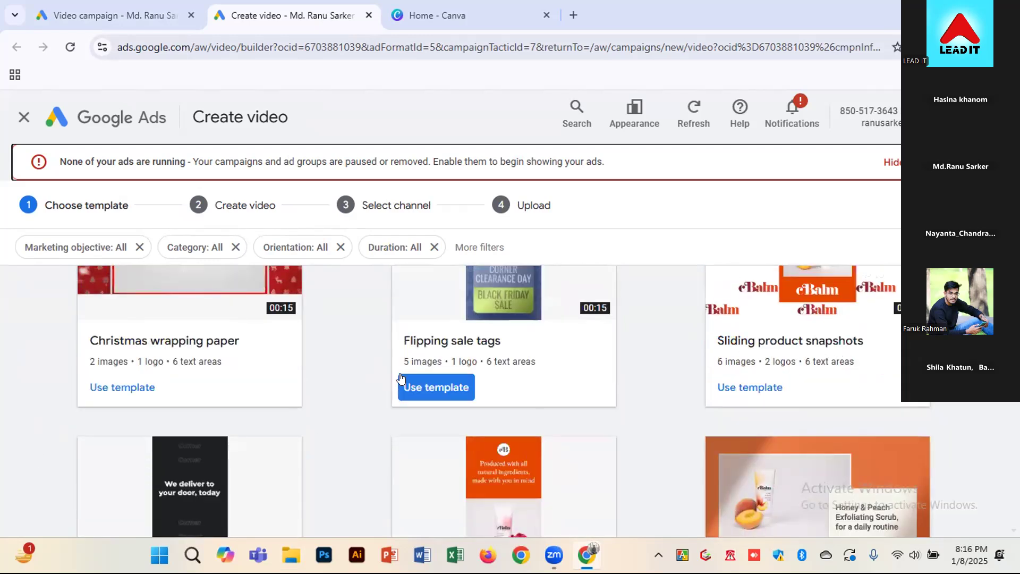
scroll(681, 435, down, 2)
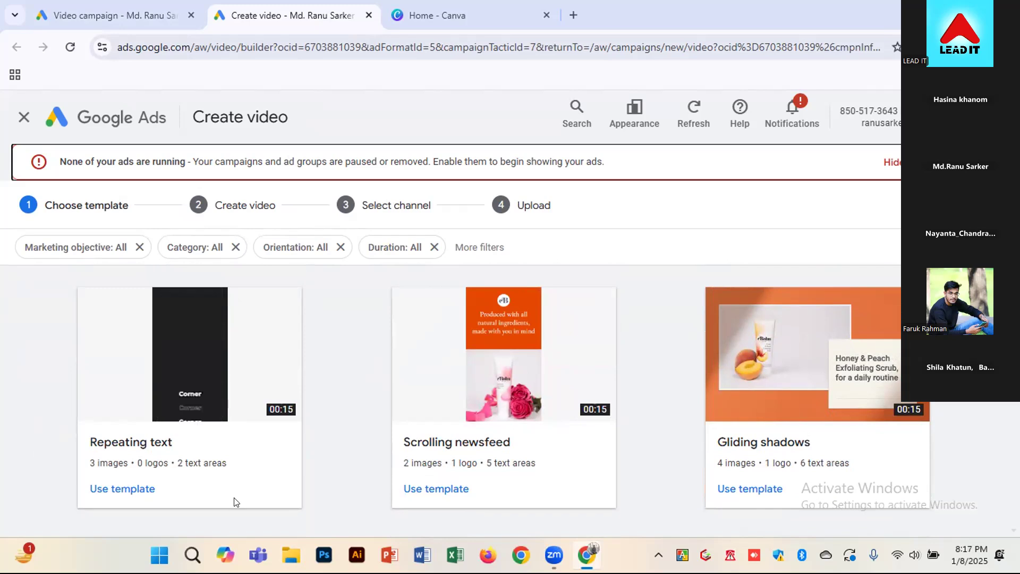
scroll(338, 432, down, 5)
scroll(673, 450, down, 2)
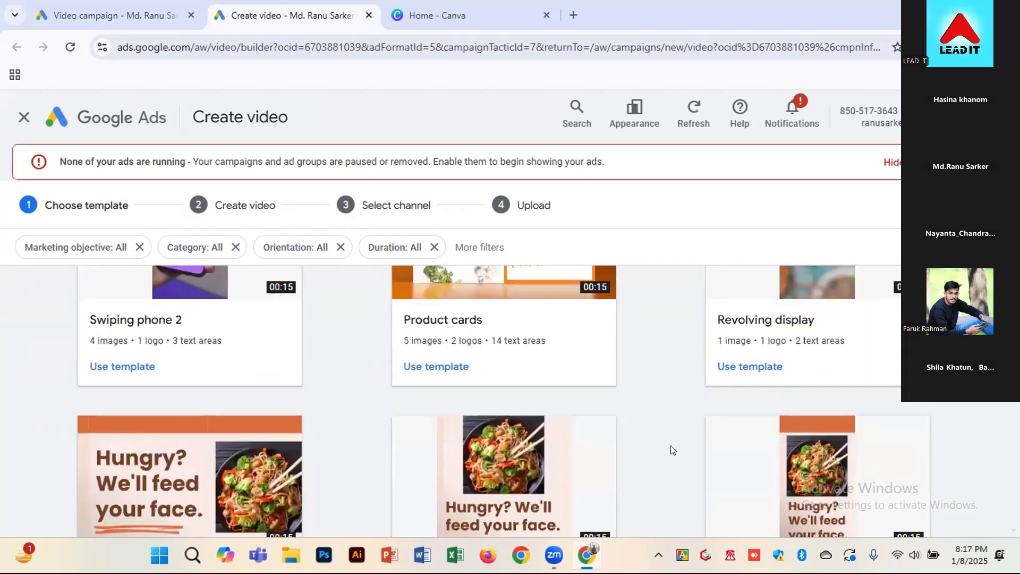
scroll(673, 450, up, 3)
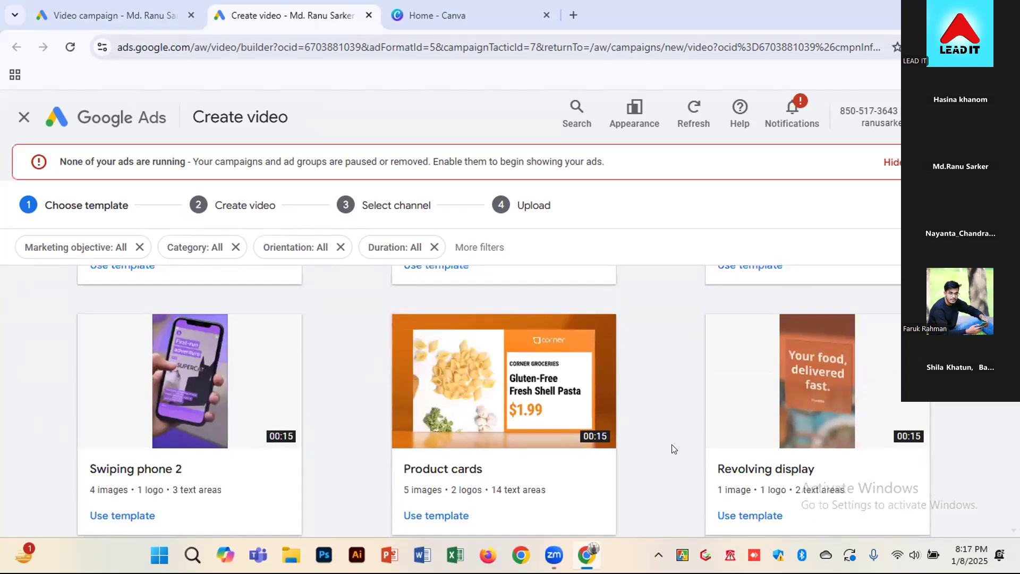
scroll(323, 437, up, 3)
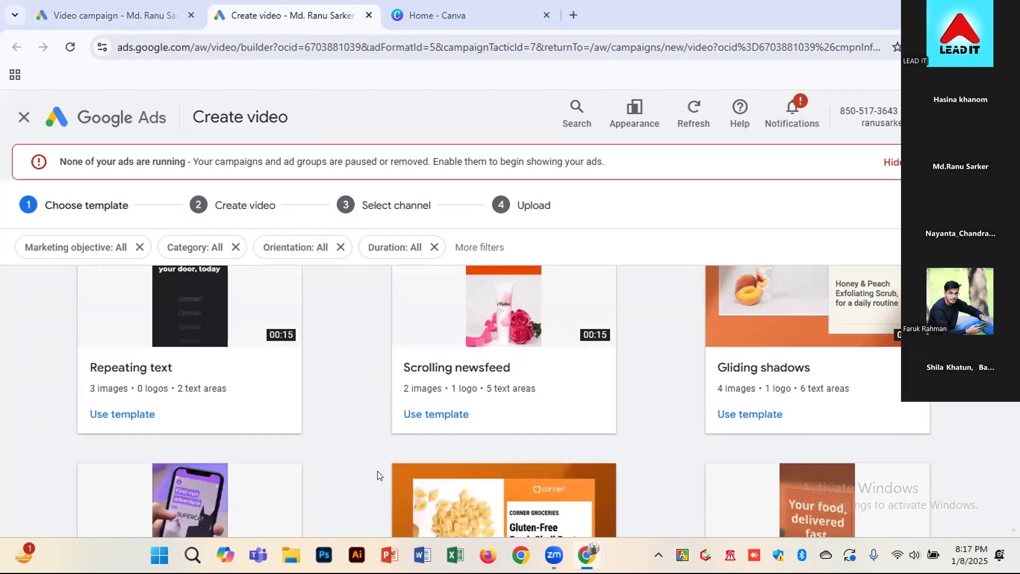
scroll(690, 423, down, 2)
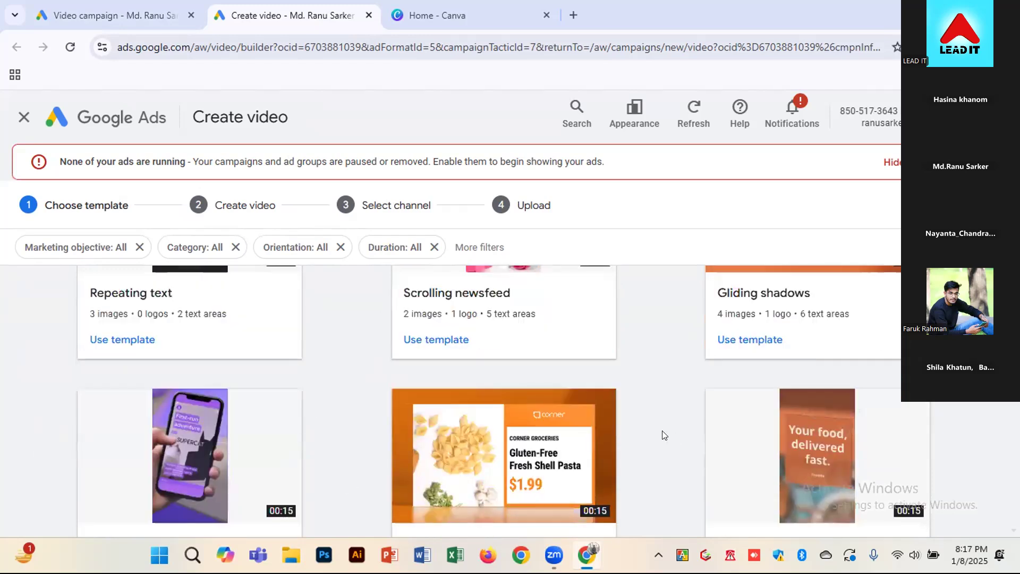
scroll(664, 433, down, 1)
scroll(664, 430, down, 1)
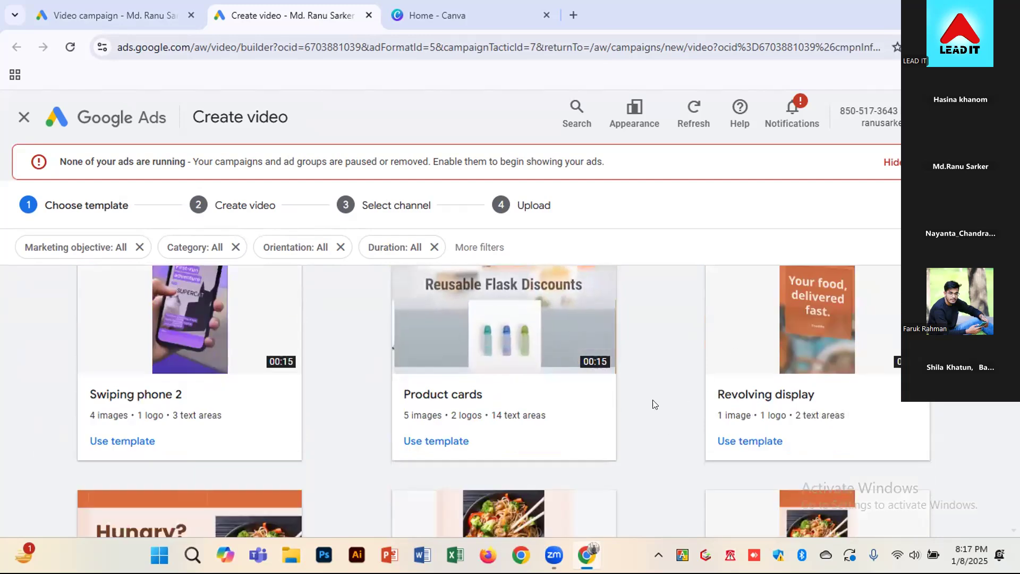
scroll(660, 410, down, 3)
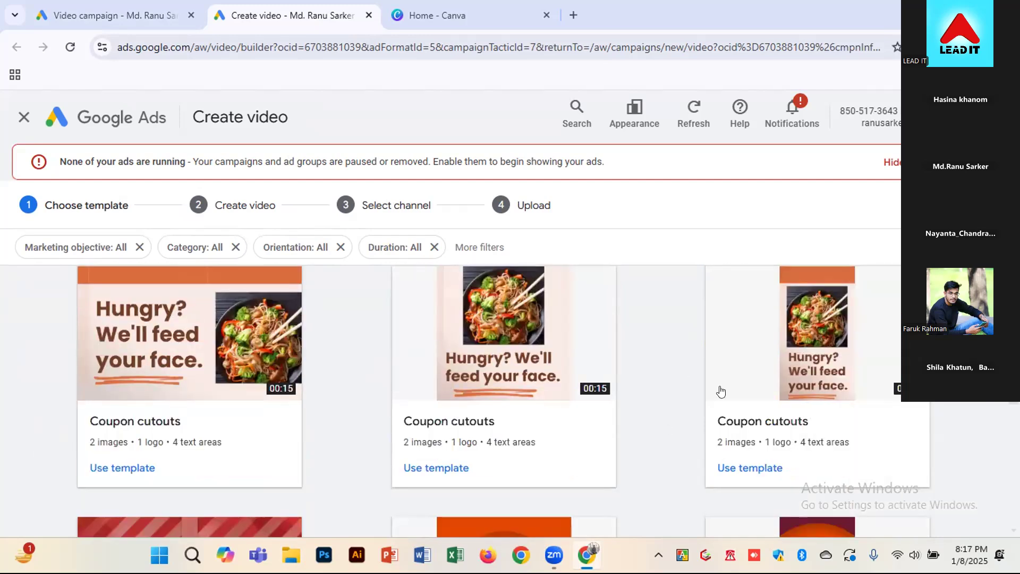
scroll(361, 448, up, 1)
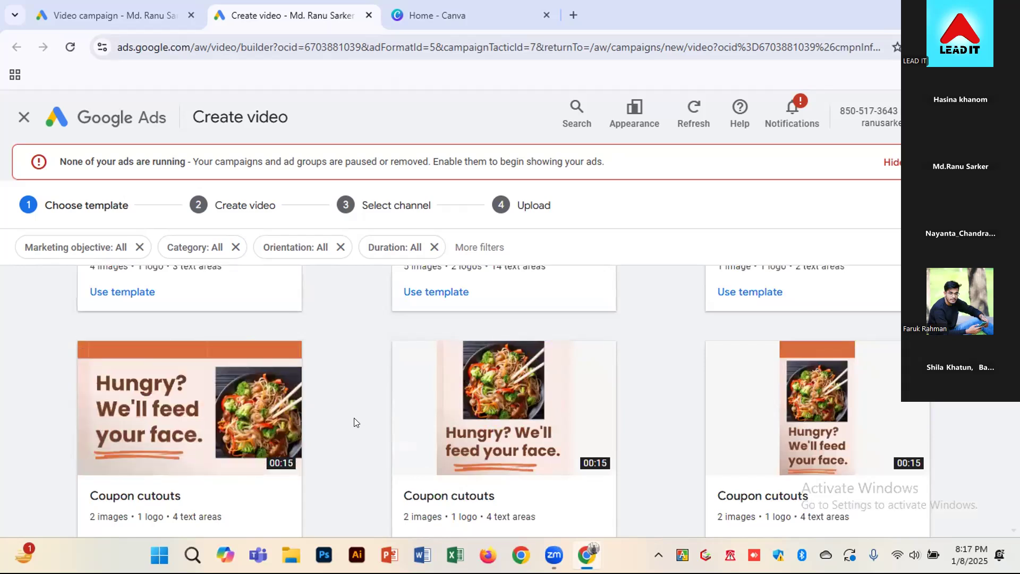
scroll(356, 422, up, 1)
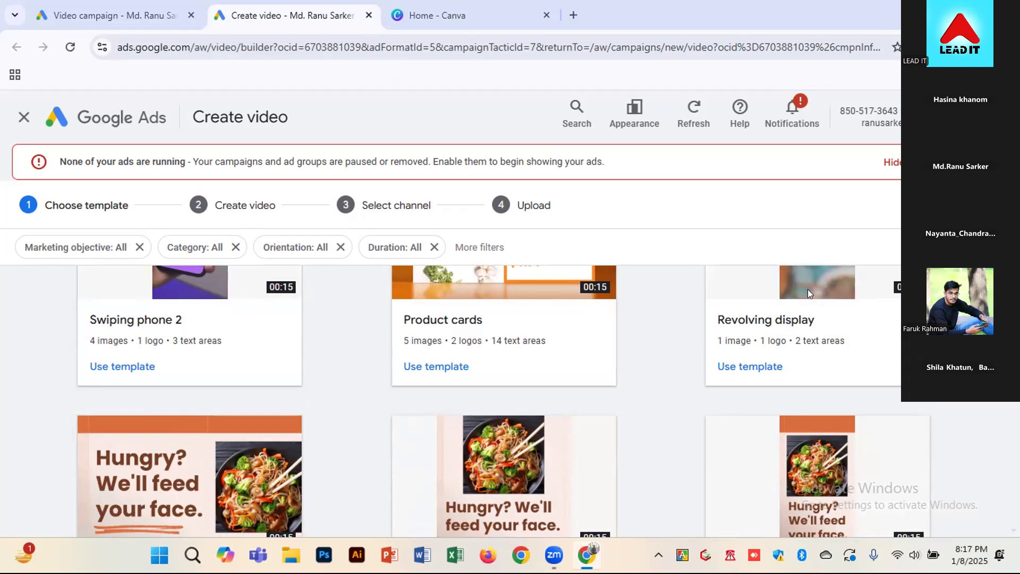
scroll(639, 371, up, 1)
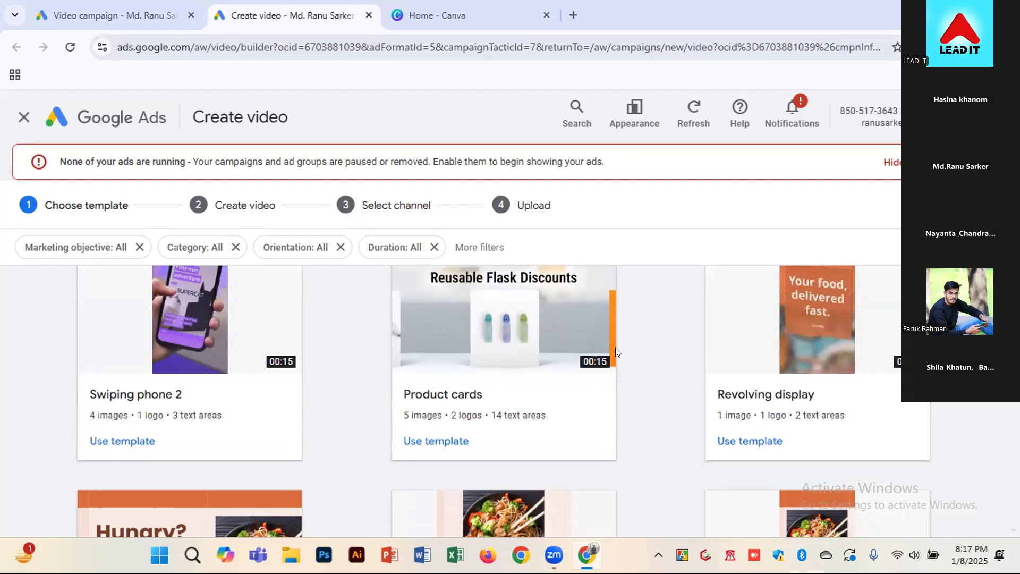
scroll(663, 383, down, 2)
scroll(663, 383, down, 1)
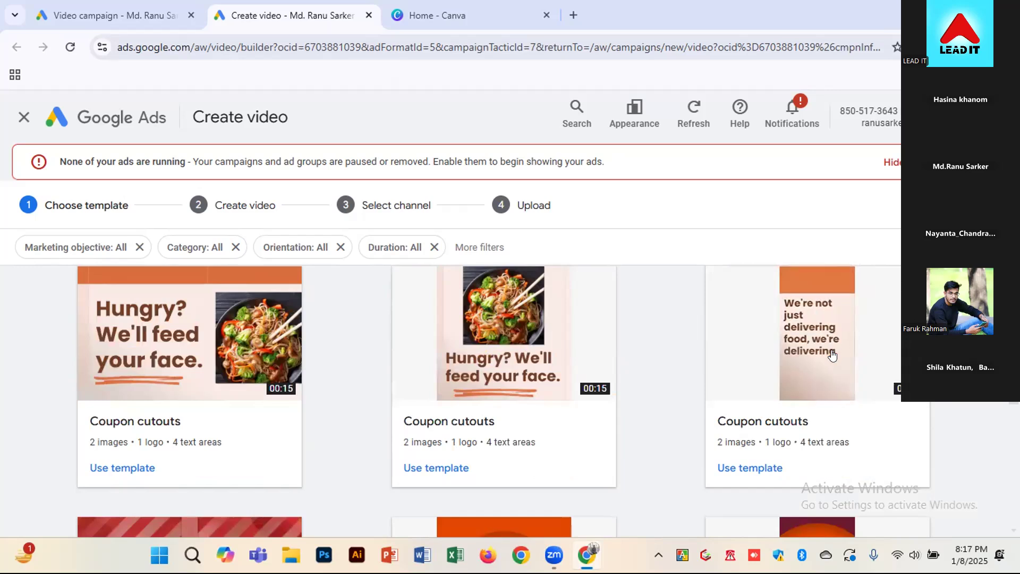
scroll(662, 403, down, 1)
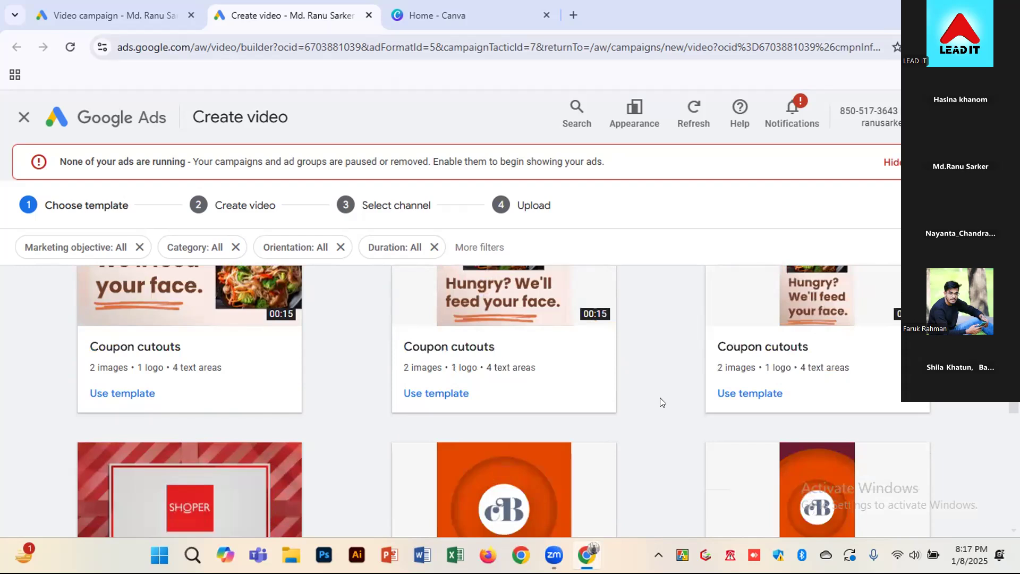
scroll(659, 403, up, 1)
scroll(646, 407, up, 2)
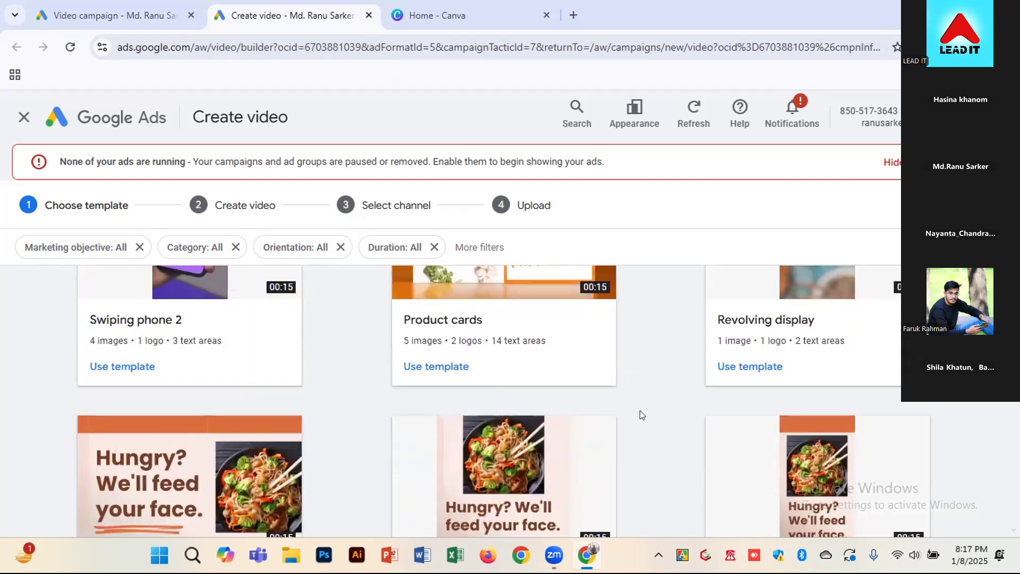
scroll(640, 411, up, 1)
scroll(641, 426, up, 1)
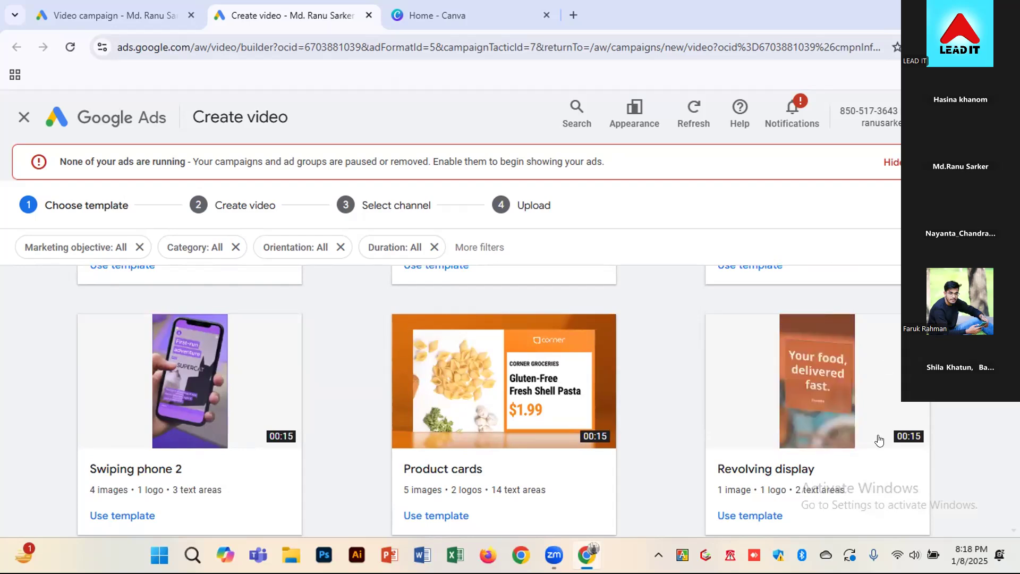
Preview the Revolving display template, check its asset requirements and use it for the video
click(760, 428)
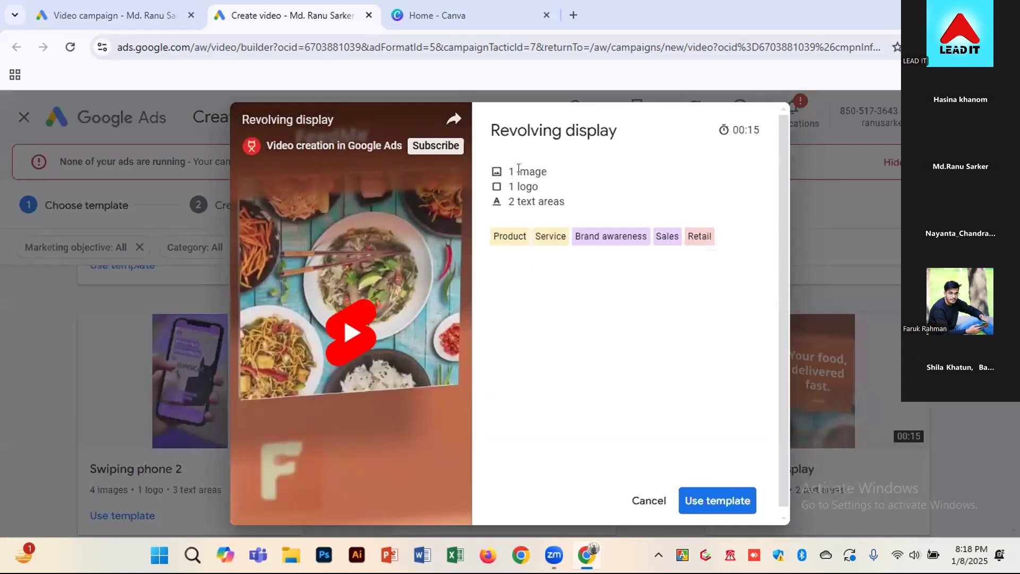
double_click(540, 172)
double_click(527, 186)
drag(533, 202, 586, 200)
click(712, 501)
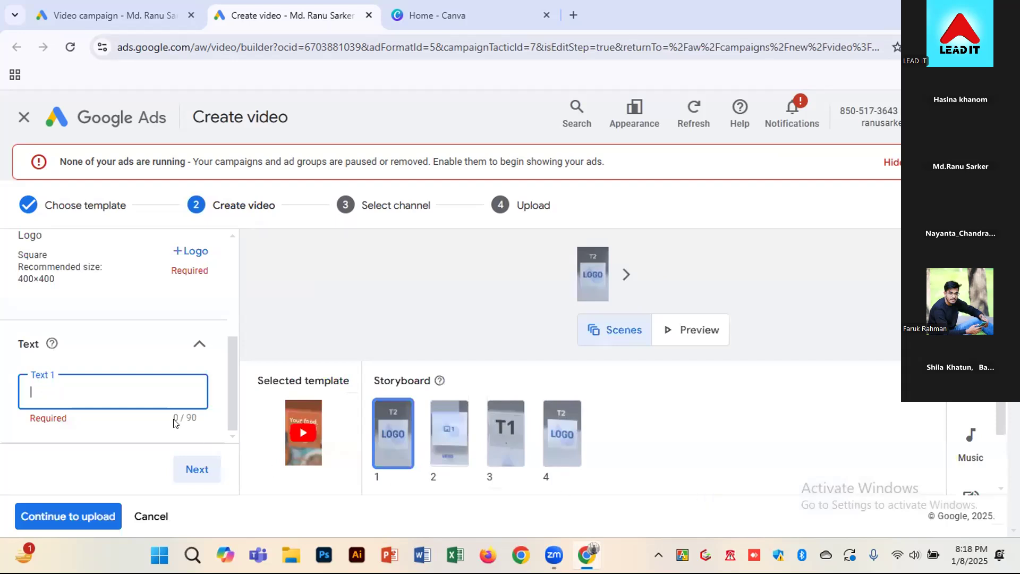
scroll(148, 342, up, 3)
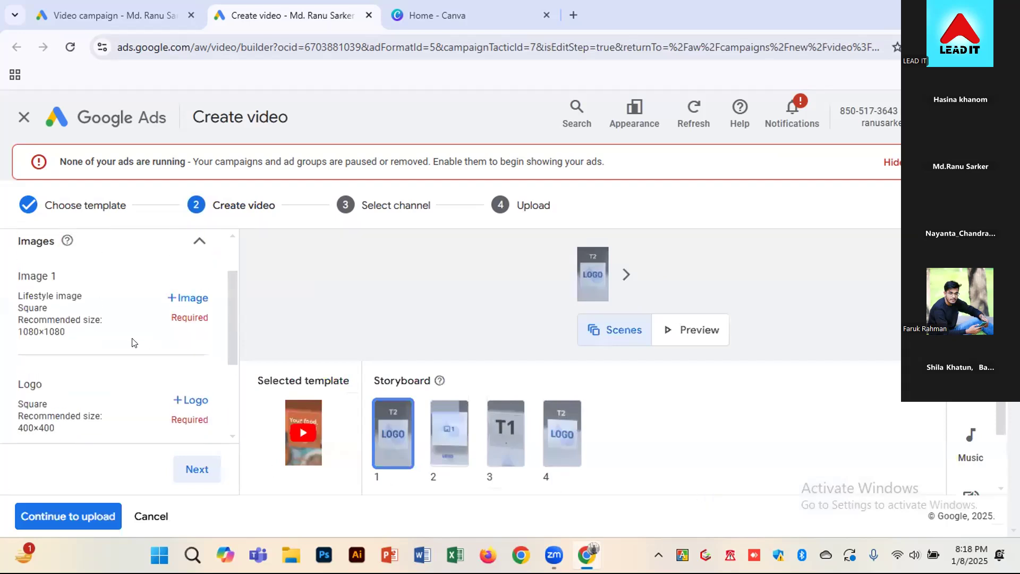
Search Google Images for "leadit" in a new browser tab and preview the Lead-IT logo from Facebook
click(574, 15)
click(487, 47)
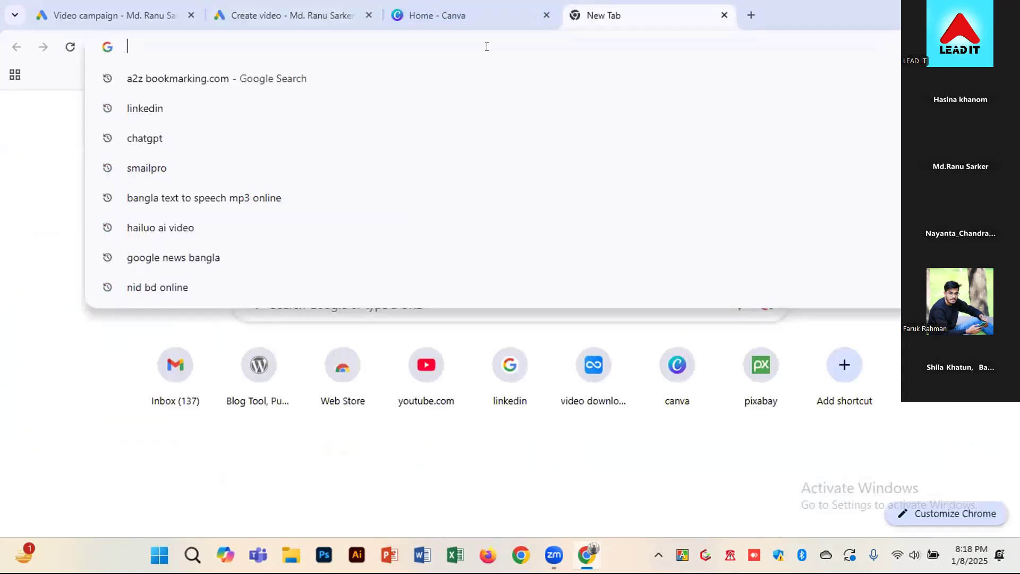
text(leadit)
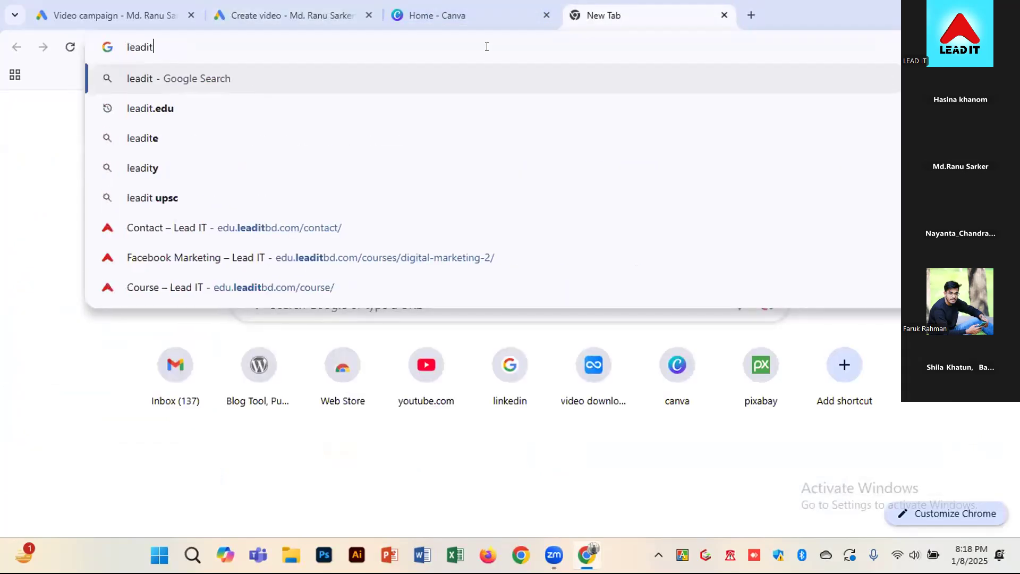
key(Return)
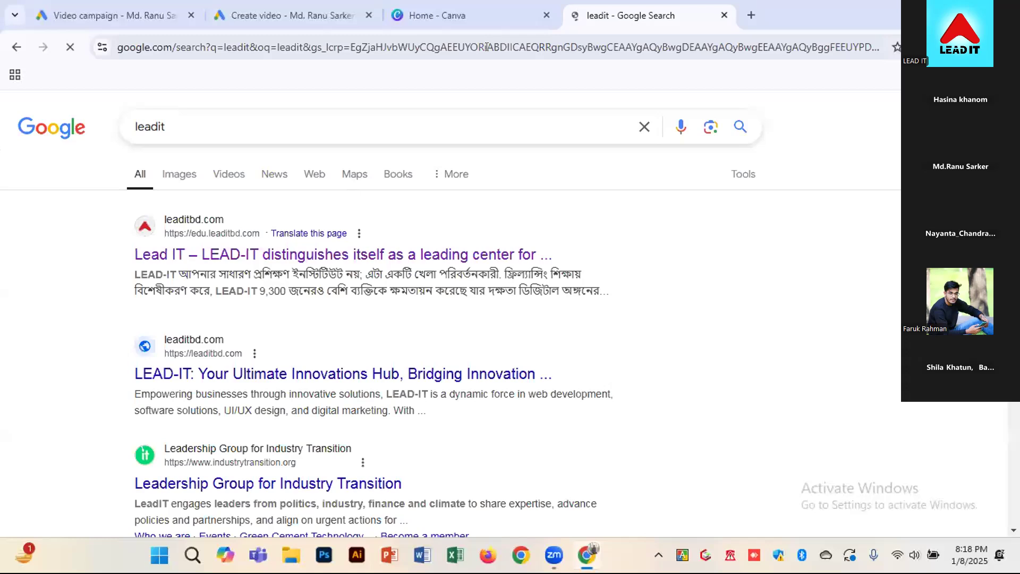
click(191, 179)
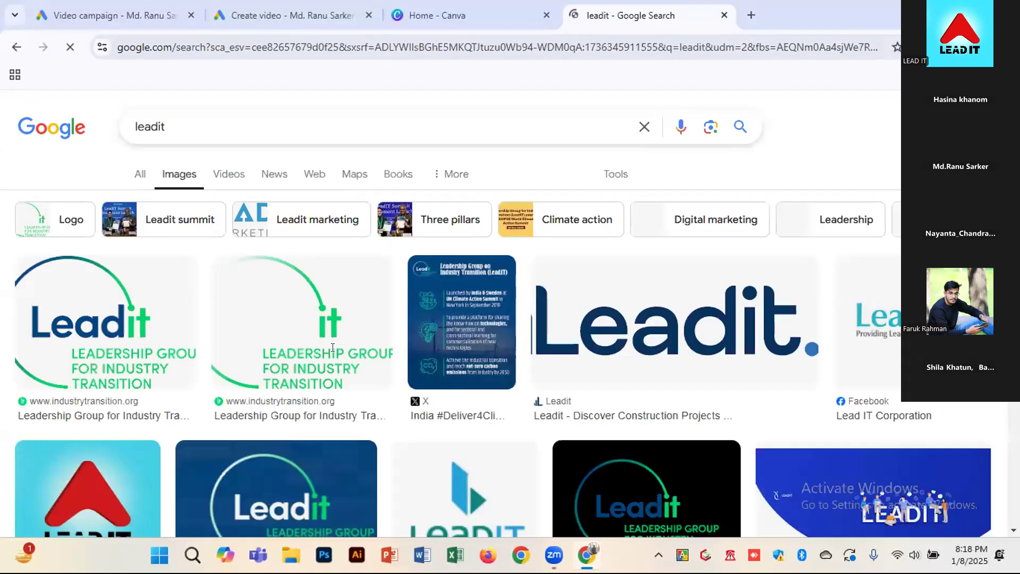
scroll(93, 429, down, 2)
click(92, 430)
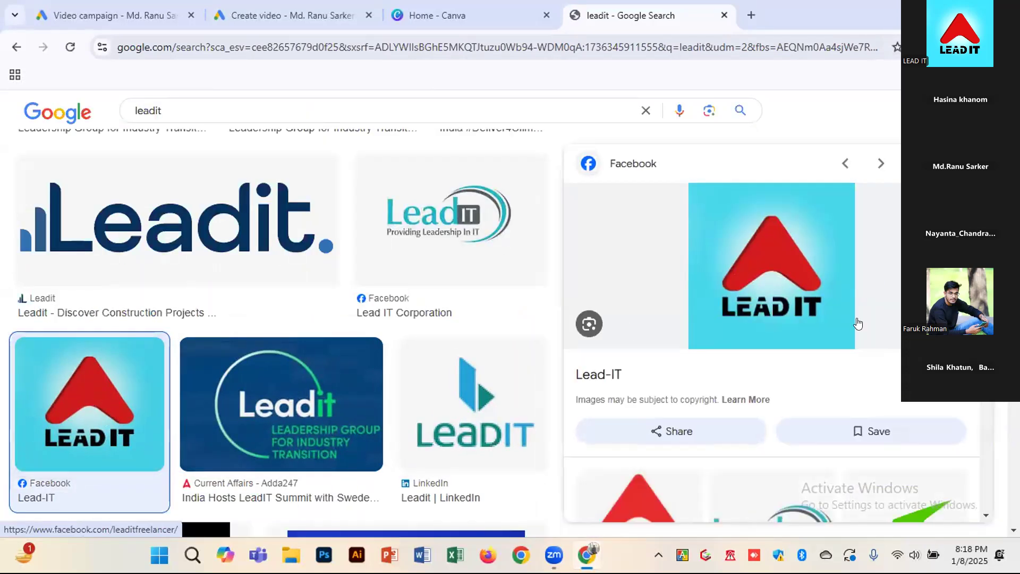
Check the source pages of the Lead-IT and Lead IT Institute logos on Facebook and YouTube, closing each page after viewing
click(724, 269)
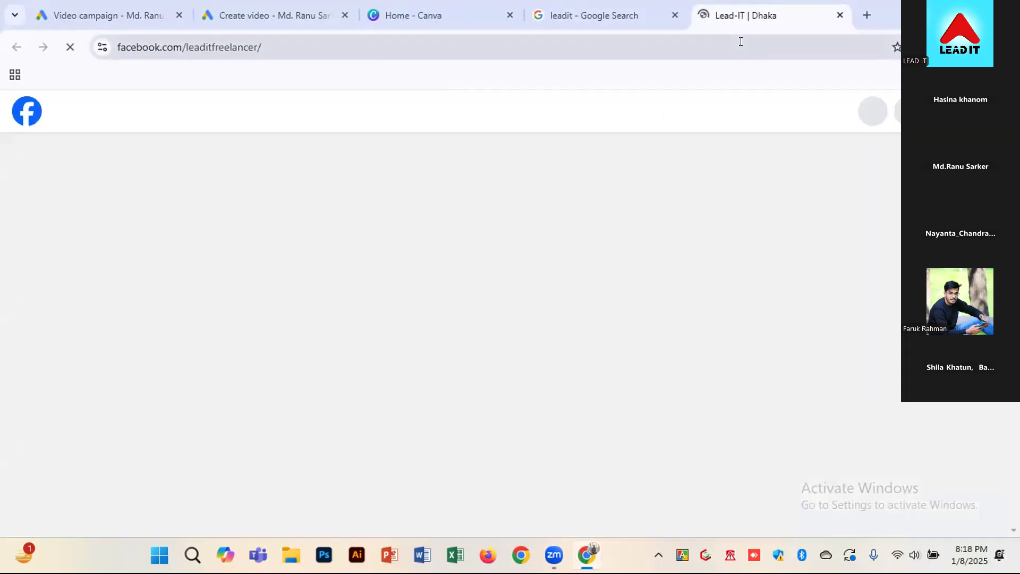
key(ctrl+w)
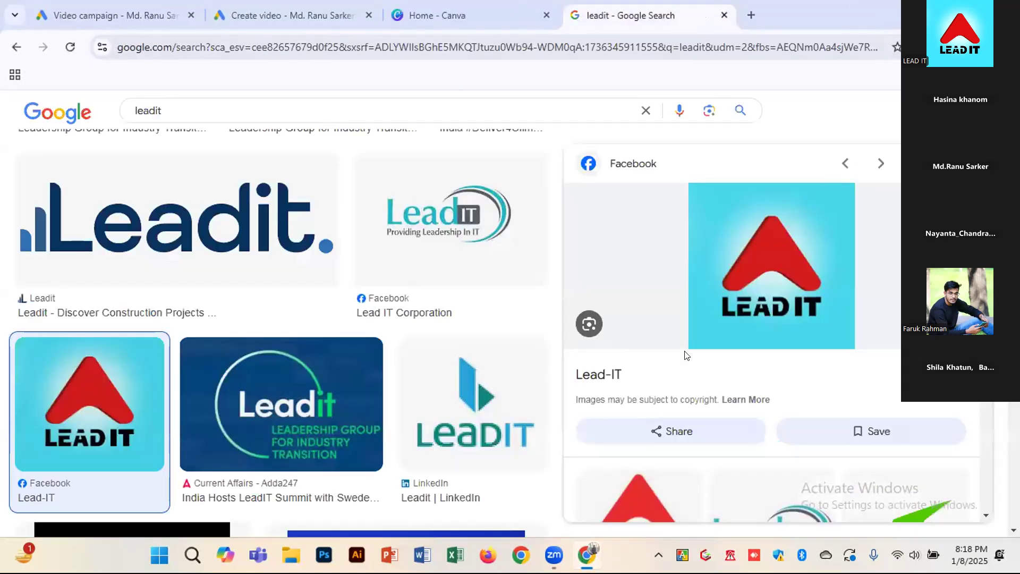
scroll(685, 354, down, 4)
click(644, 345)
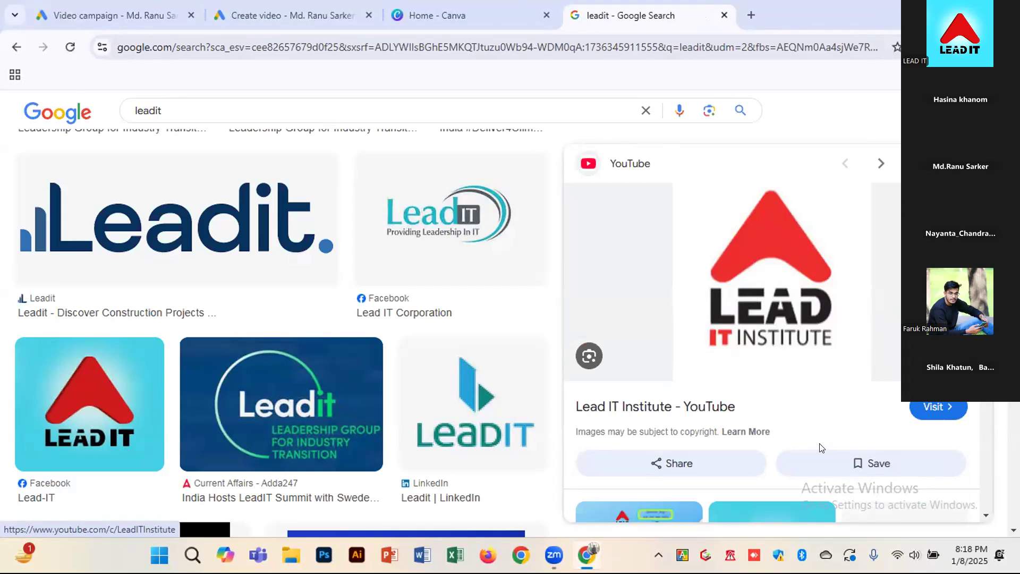
click(927, 407)
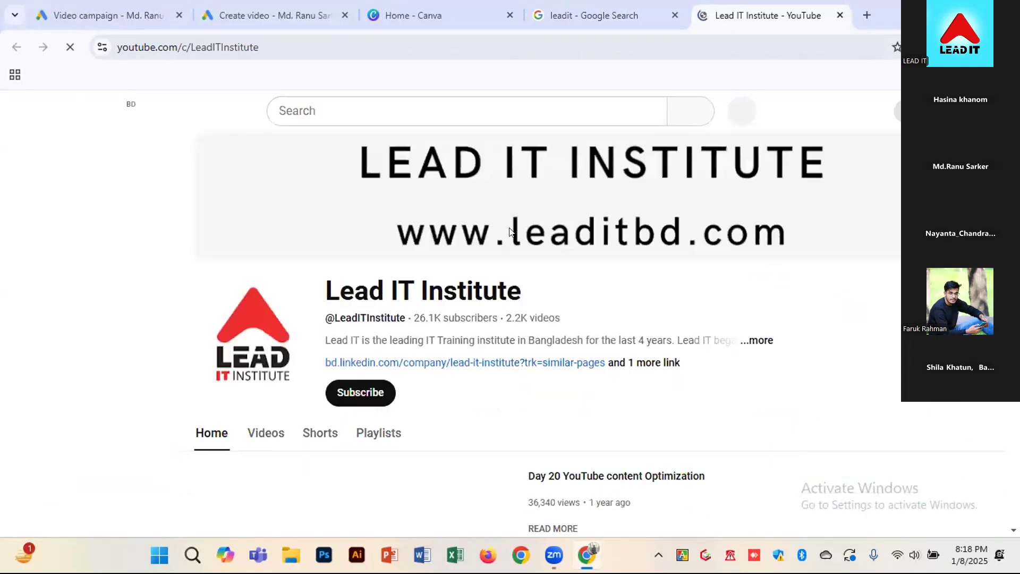
click(840, 16)
Switch to Canva, create a custom-size design of 300 × 300 px and browse its logo templates
click(433, 21)
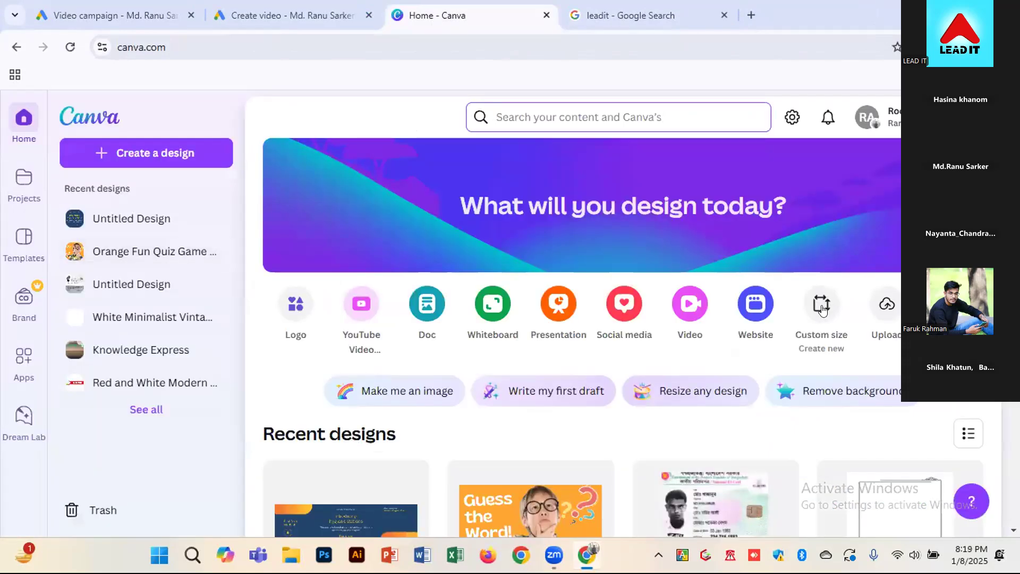
click(823, 308)
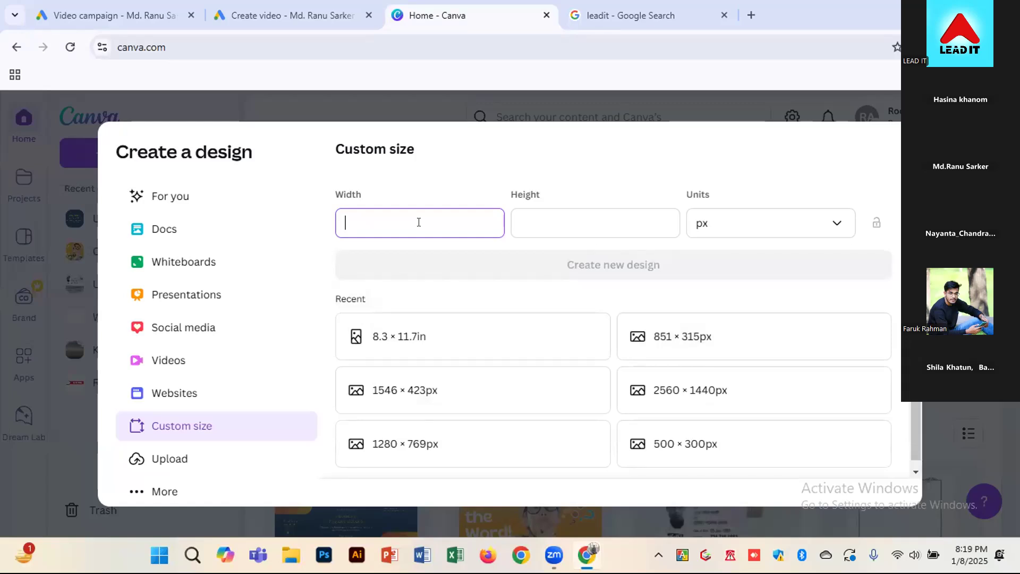
key(Tab)
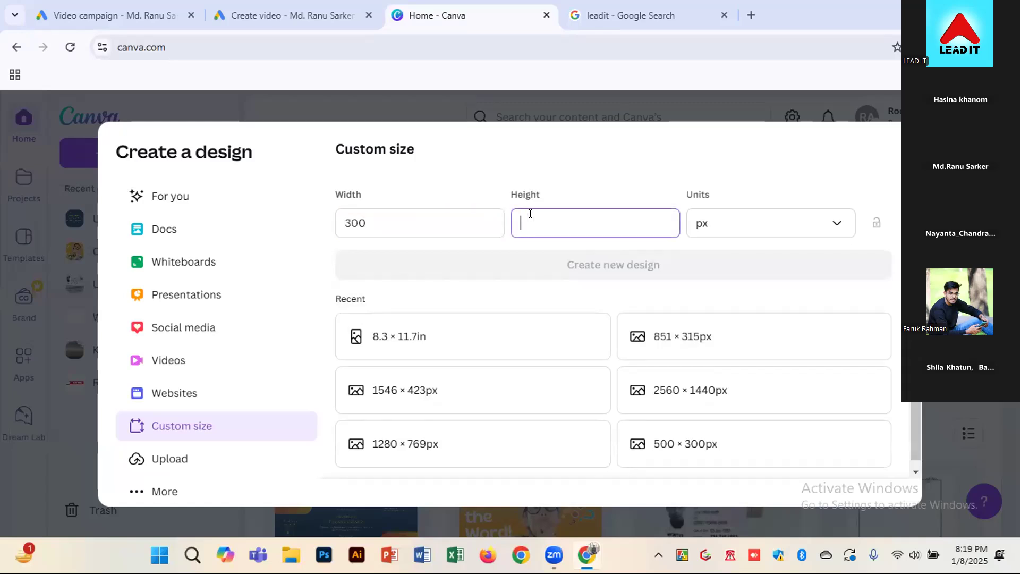
text(300)
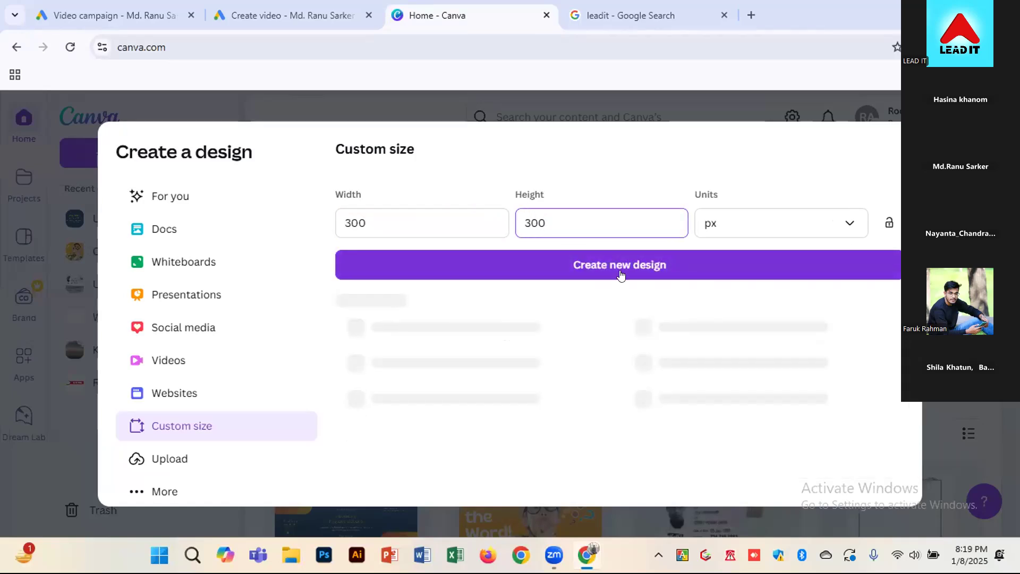
click(630, 265)
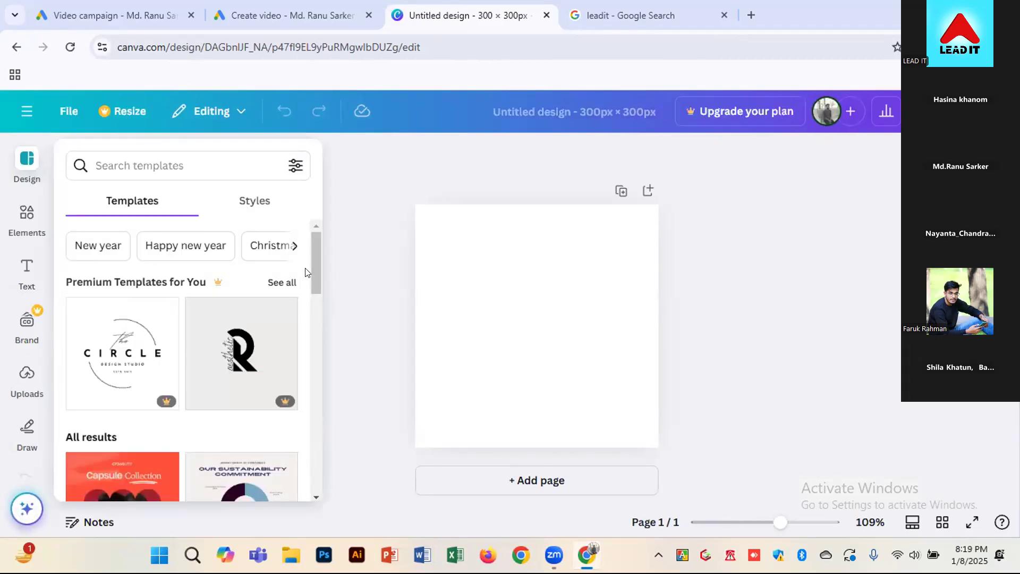
drag(312, 268, 313, 422)
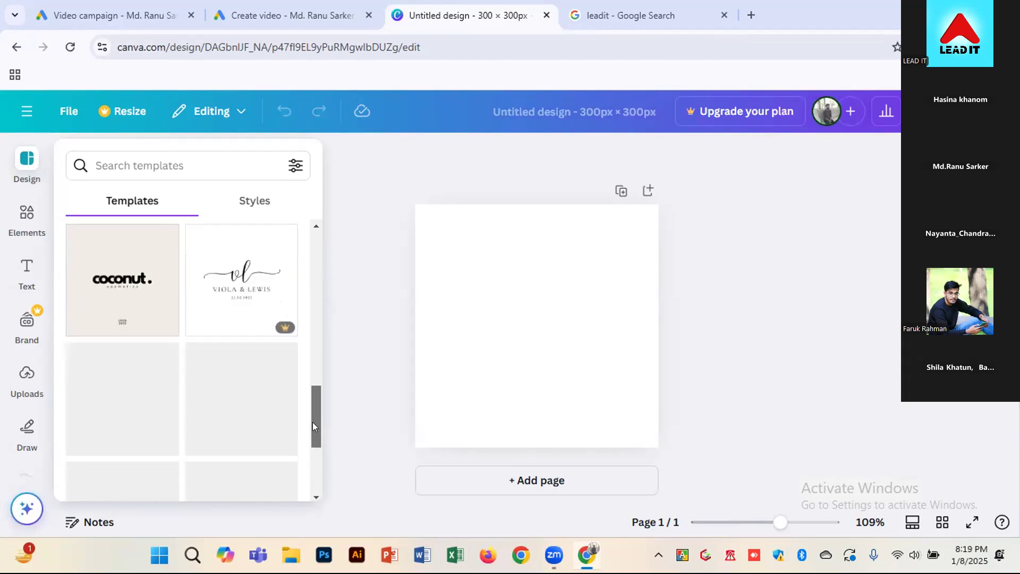
Search the templates for "logo" and browse the designs offered
click(216, 165)
text(logo)
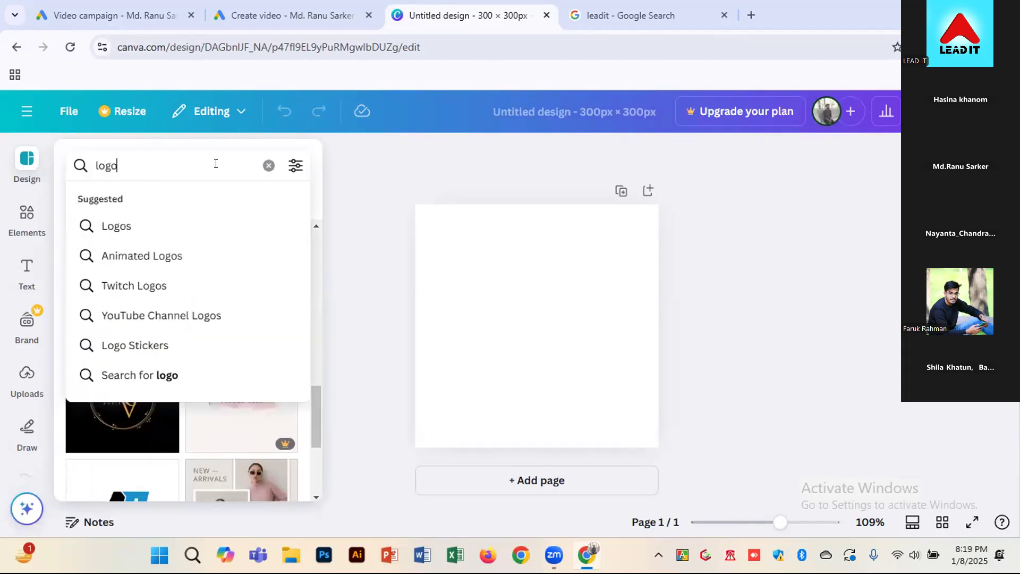
key(Return)
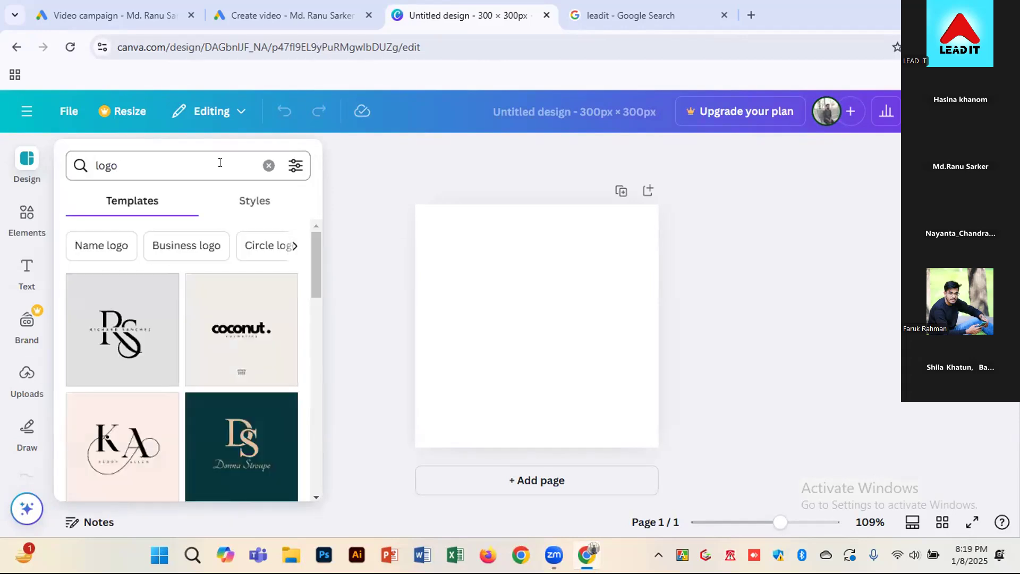
scroll(127, 372, down, 4)
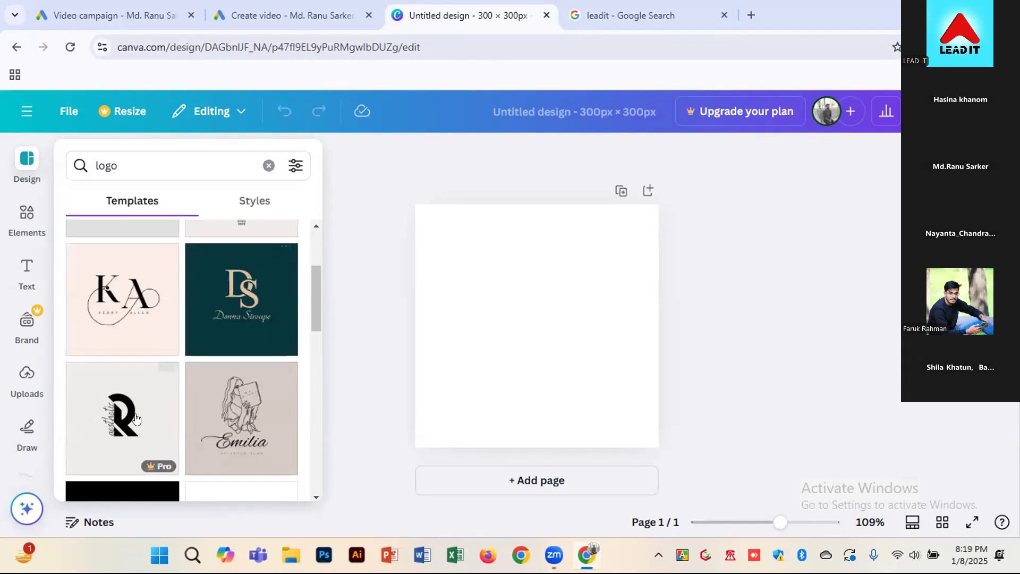
scroll(127, 425, down, 8)
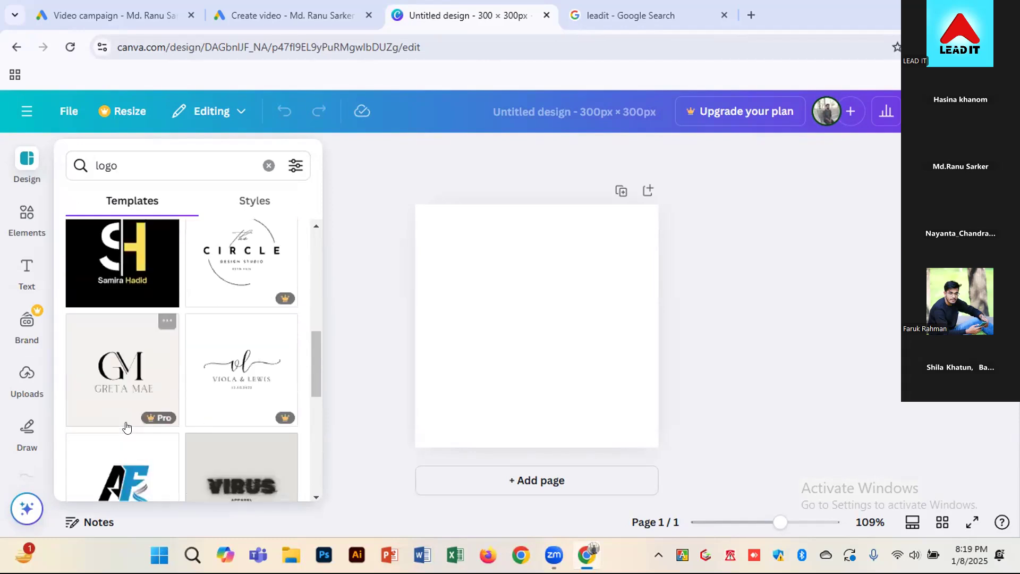
scroll(128, 416, down, 1)
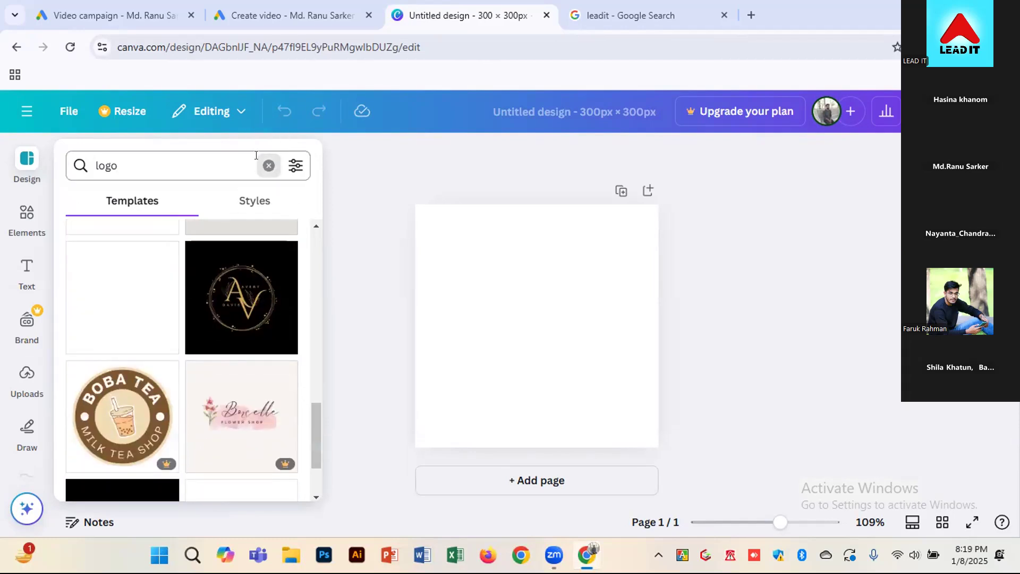
Search the templates for "it logo" and apply the white version of the "elevate" Green Modern Marketing Logo to the page
click(268, 167)
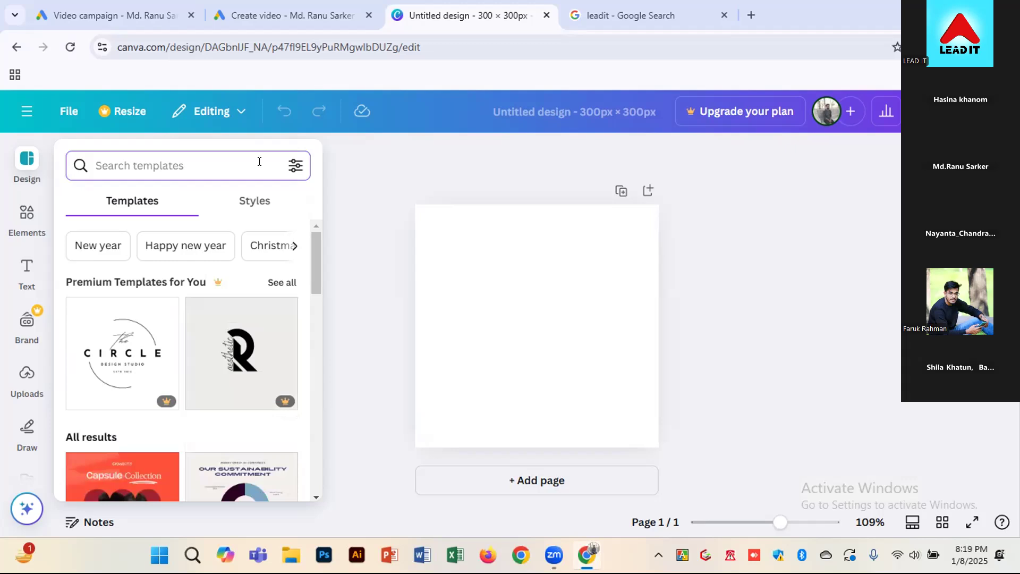
text(it logo)
key(Return)
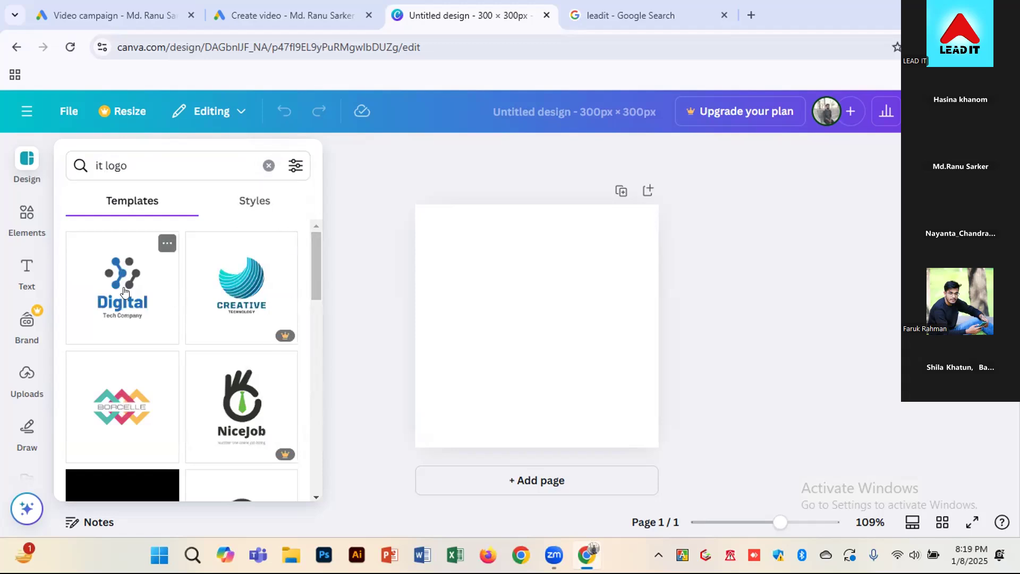
scroll(114, 303, down, 2)
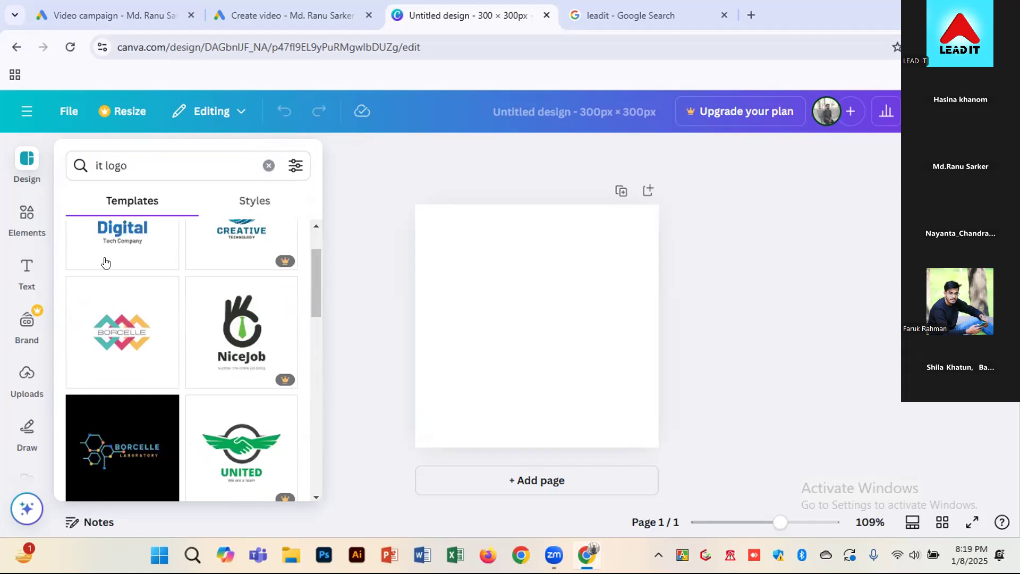
scroll(106, 262, up, 2)
scroll(127, 296, down, 3)
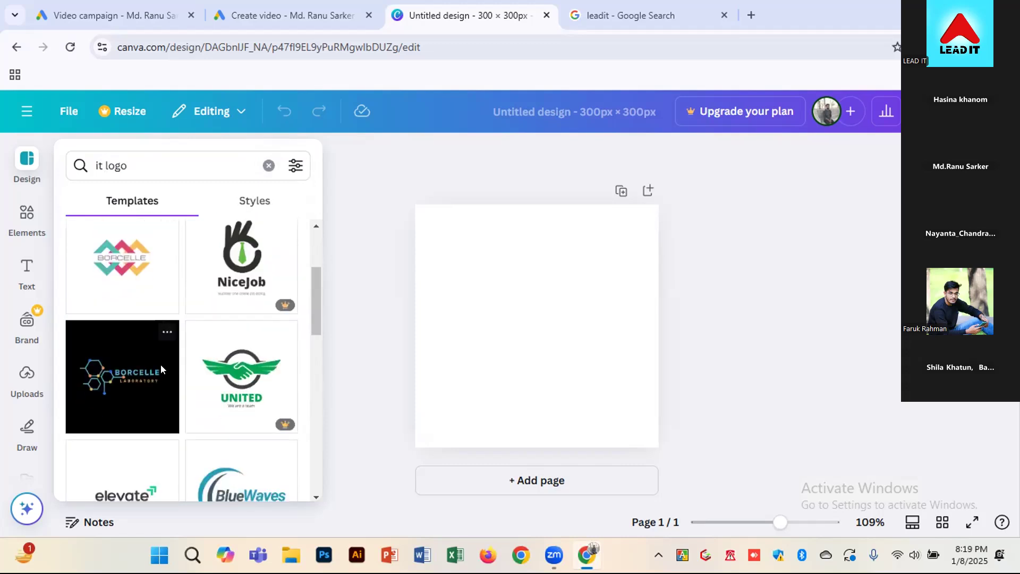
scroll(122, 399, down, 3)
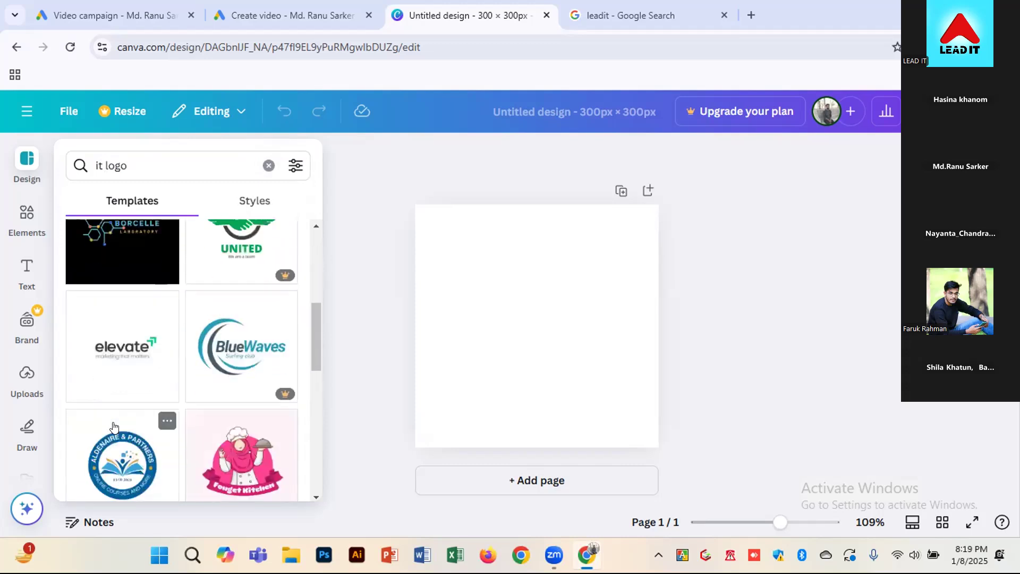
scroll(114, 427, down, 1)
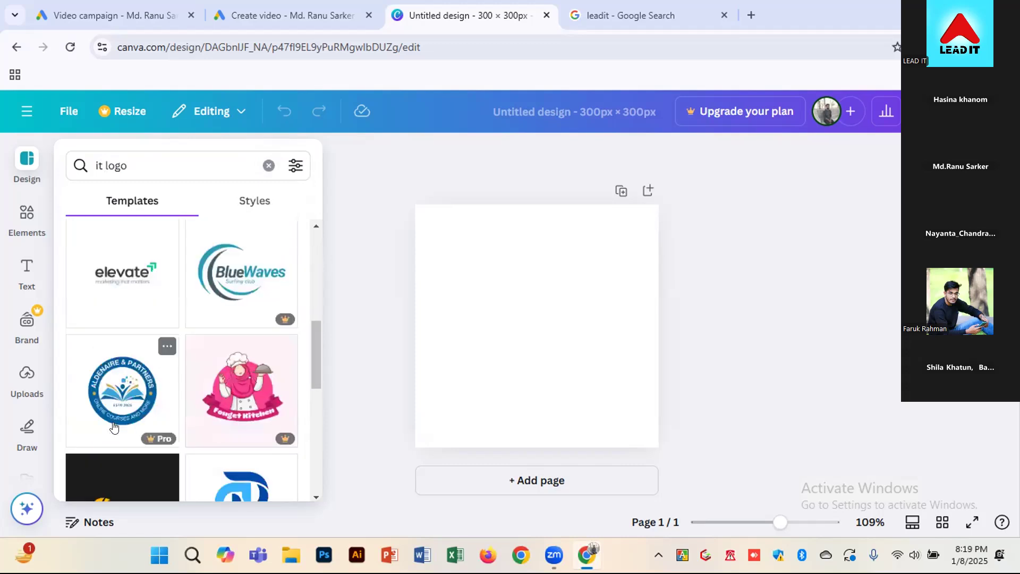
click(119, 292)
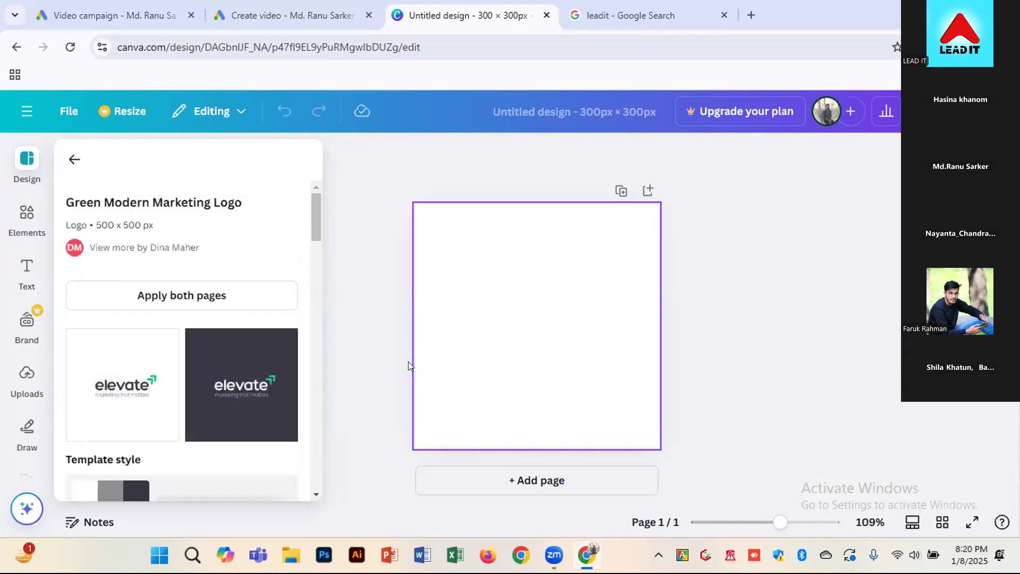
click(130, 367)
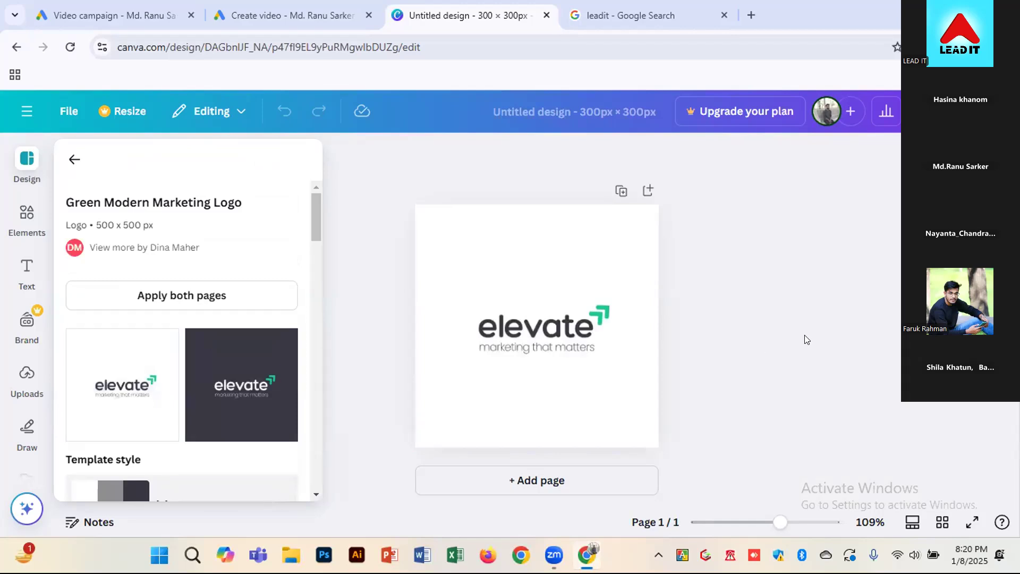
Replace the "elevate" brand text in the logo with "LeadIt"
click(611, 342)
click(542, 327)
double_click(543, 324)
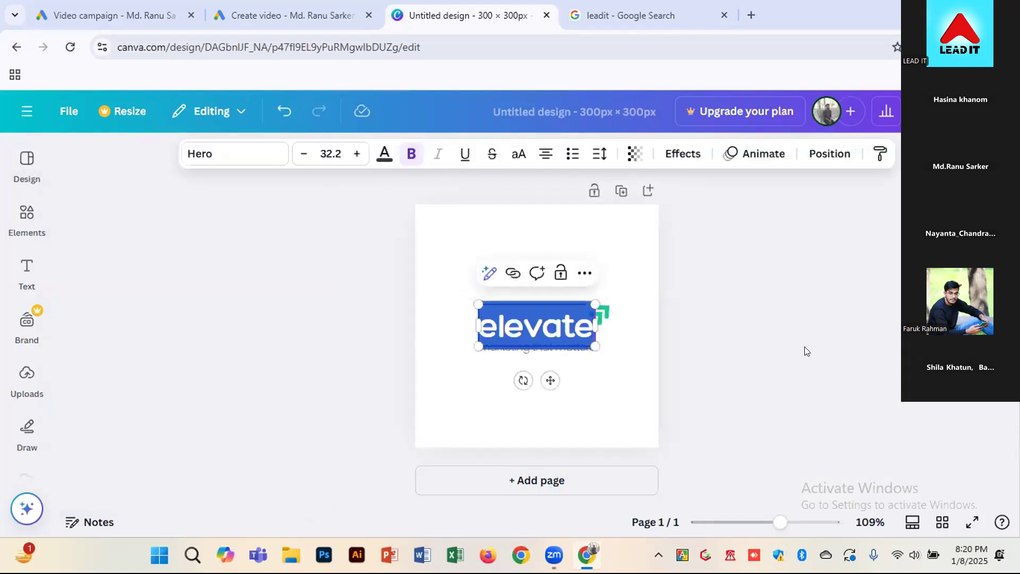
text(LeadIt)
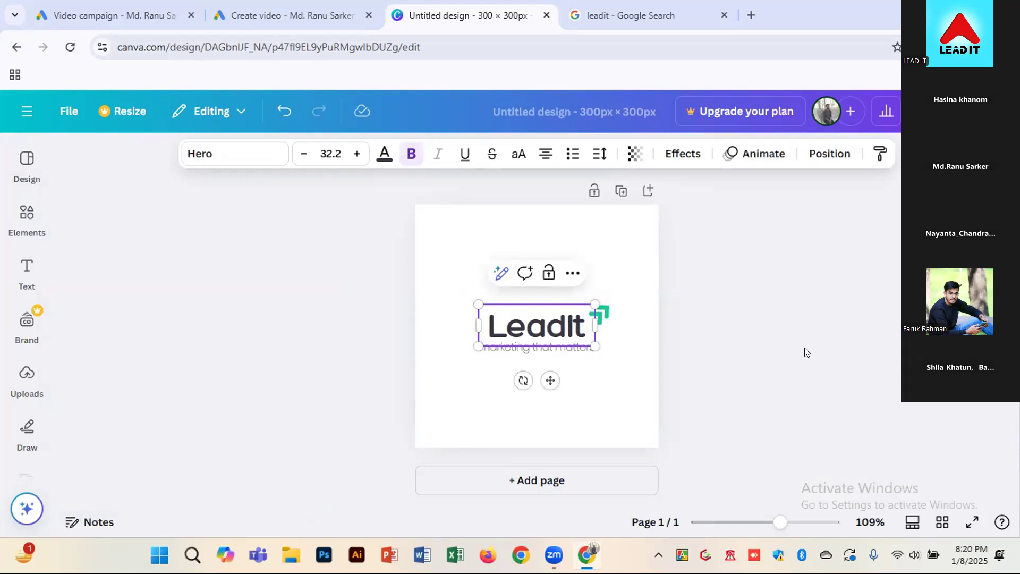
click(771, 355)
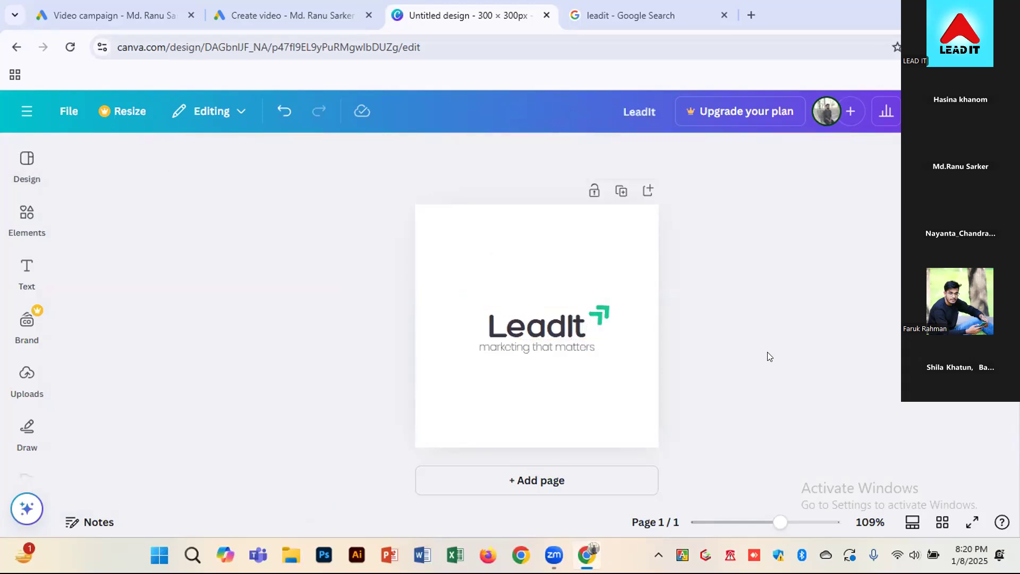
Replace the tagline under the brand name with "Digital Marketing"
double_click(554, 345)
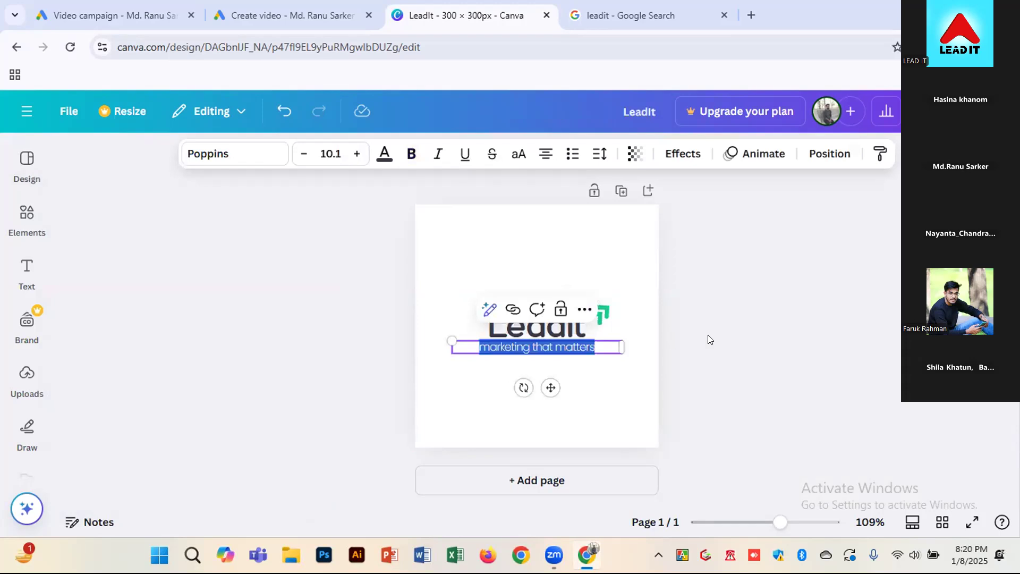
text(Digital)
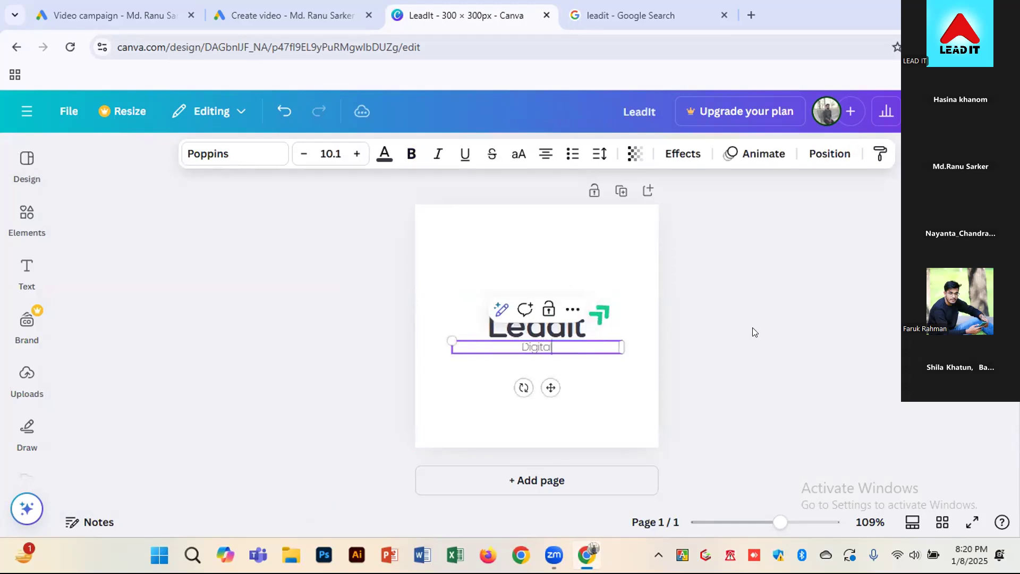
text( Marketing)
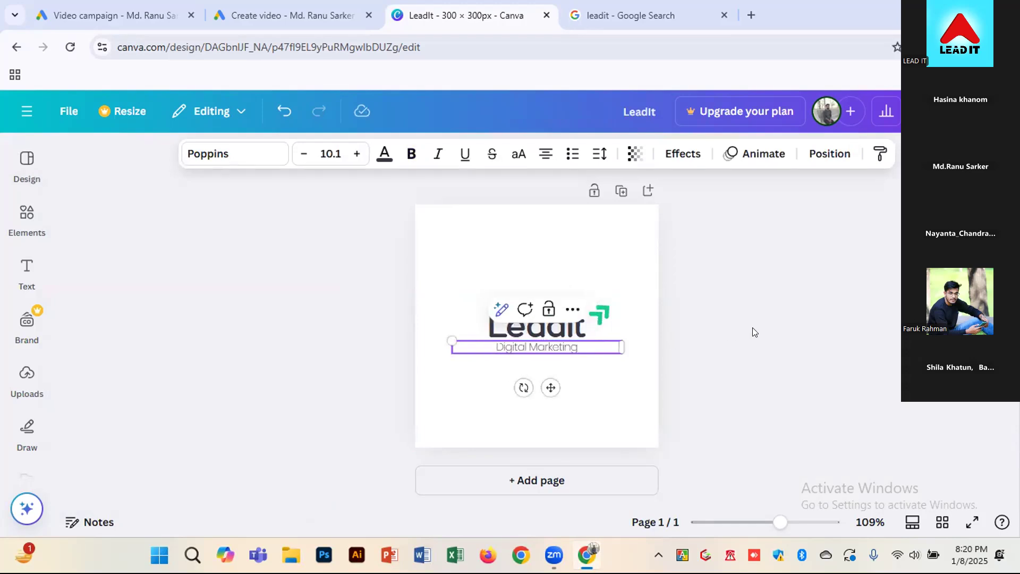
click(812, 340)
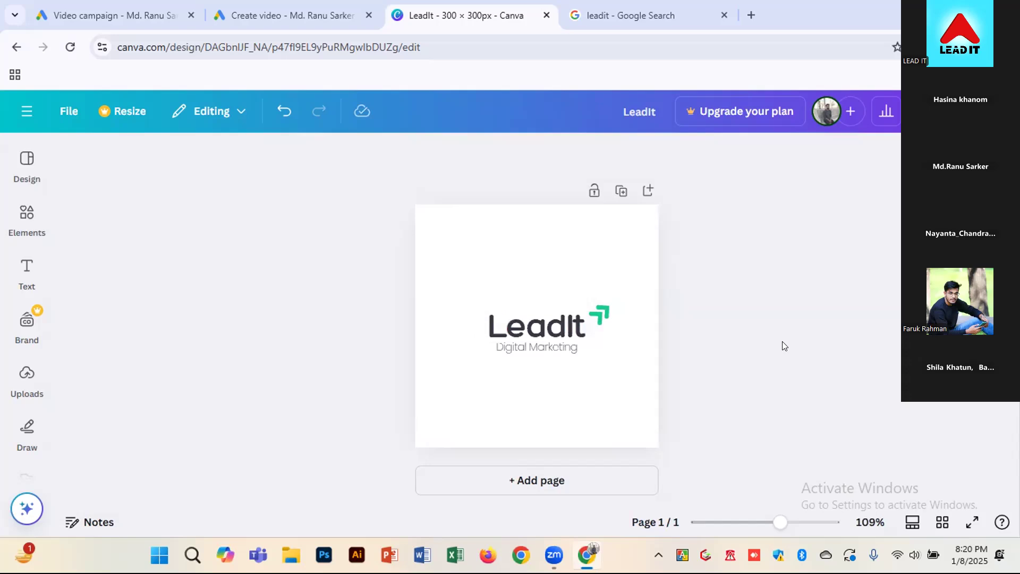
Select all the logo elements and enlarge both texts together as far as "LeadIt" still fits on one line
drag(475, 275, 626, 368)
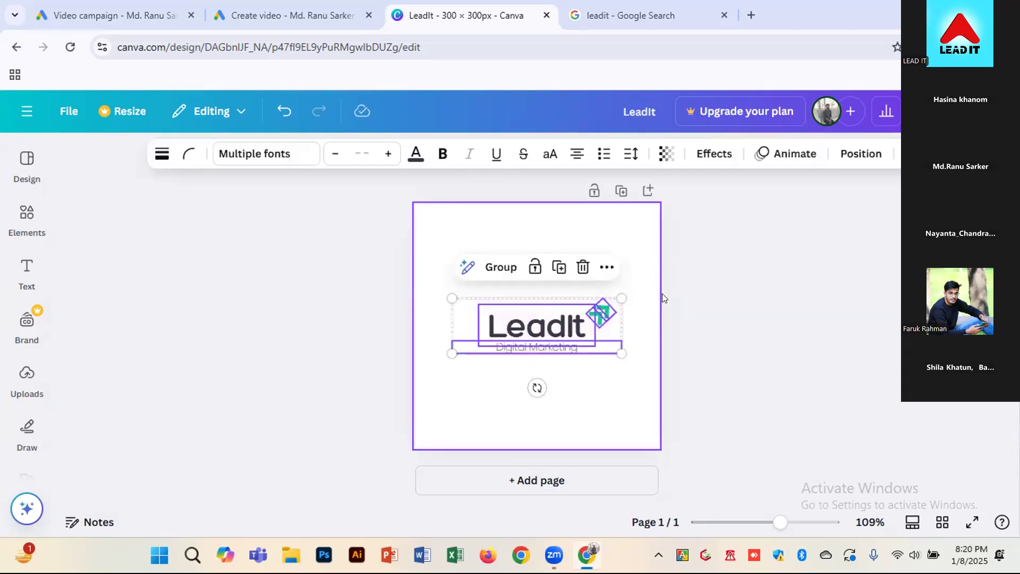
click(388, 153)
click(388, 153)
click(388, 154)
click(389, 154)
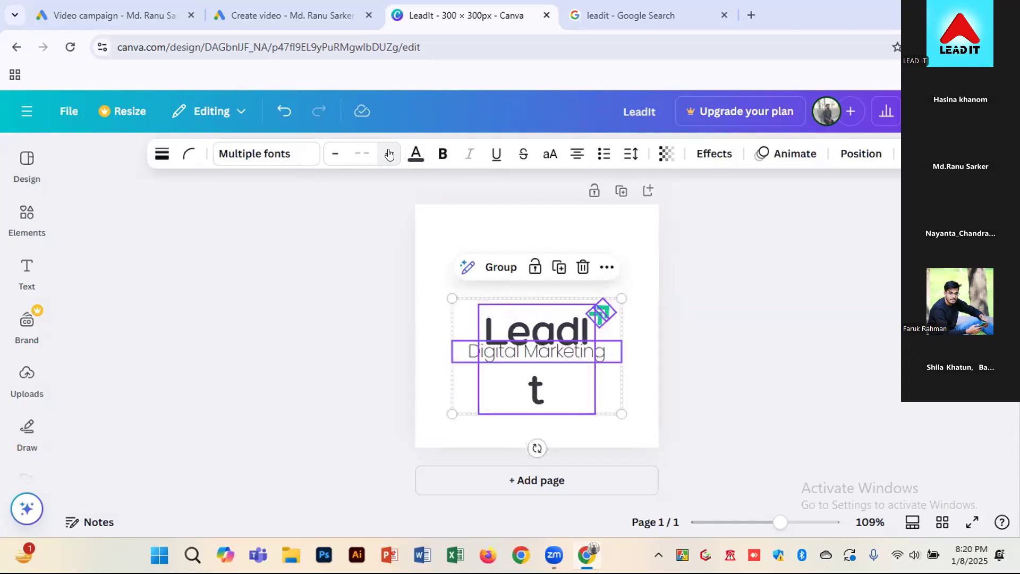
click(336, 154)
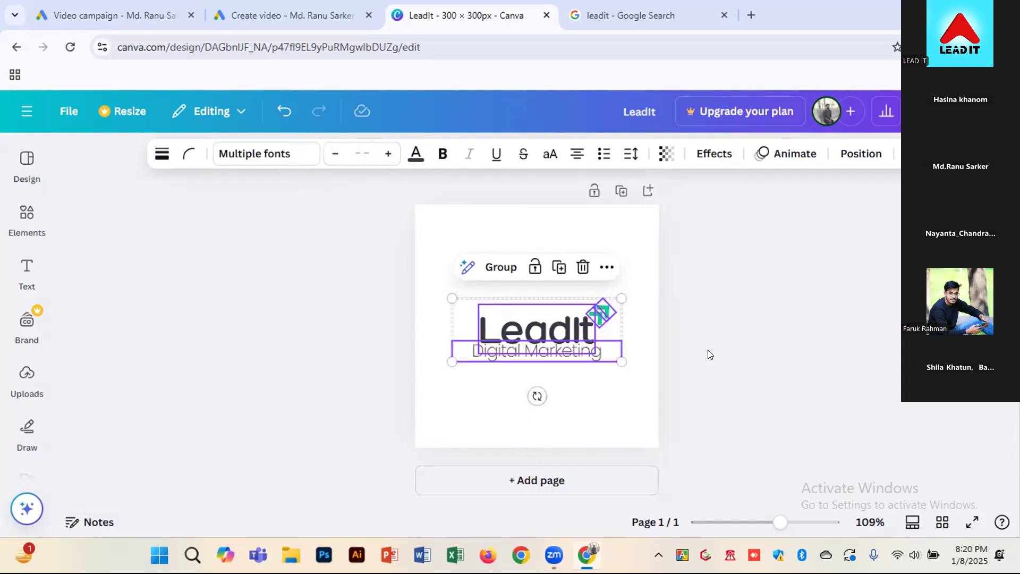
Separate the overlapping texts by moving "Digital Marketing" slightly down and "LeadIt" with its green arrow slightly up
click(733, 389)
drag(533, 353, 530, 360)
click(470, 292)
drag(460, 285, 563, 314)
click(720, 337)
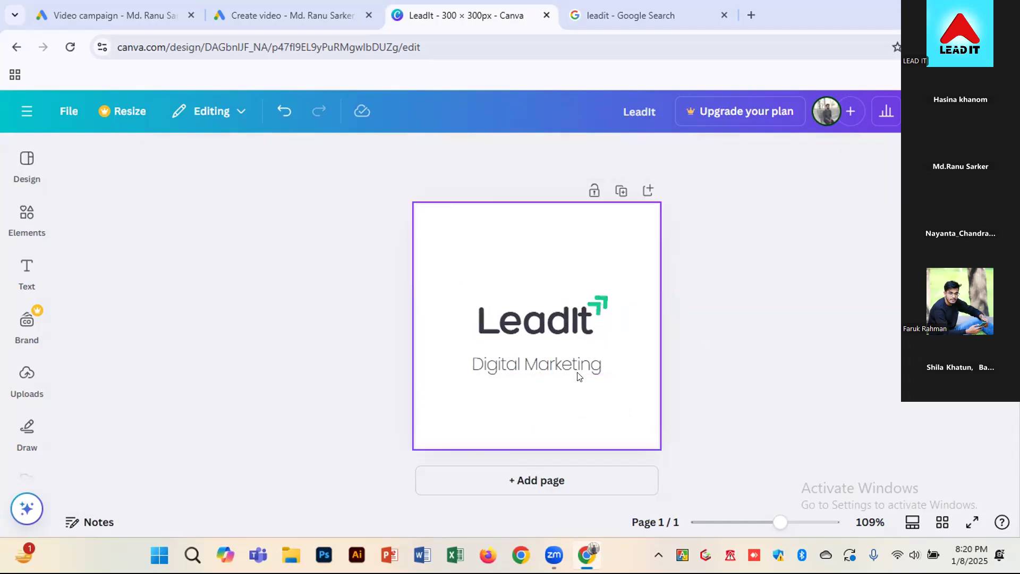
Scale the brand name, arrow and tagline up slightly as one selection and centre them on the page
drag(425, 271, 633, 403)
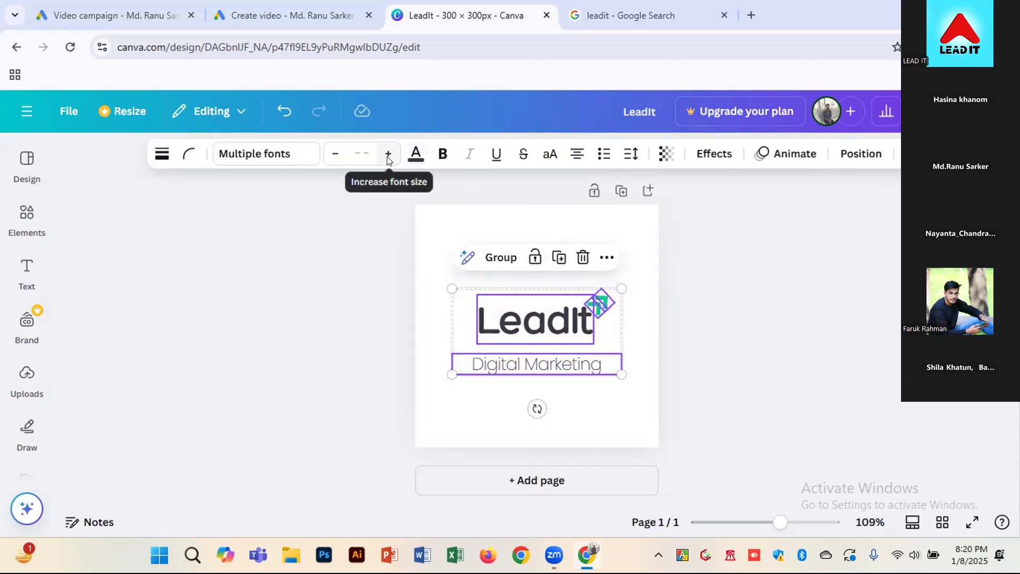
mouse_move(618, 369)
mouse_down()
mouse_move(634, 381)
mouse_move(632, 372)
mouse_up()
drag(554, 331, 543, 328)
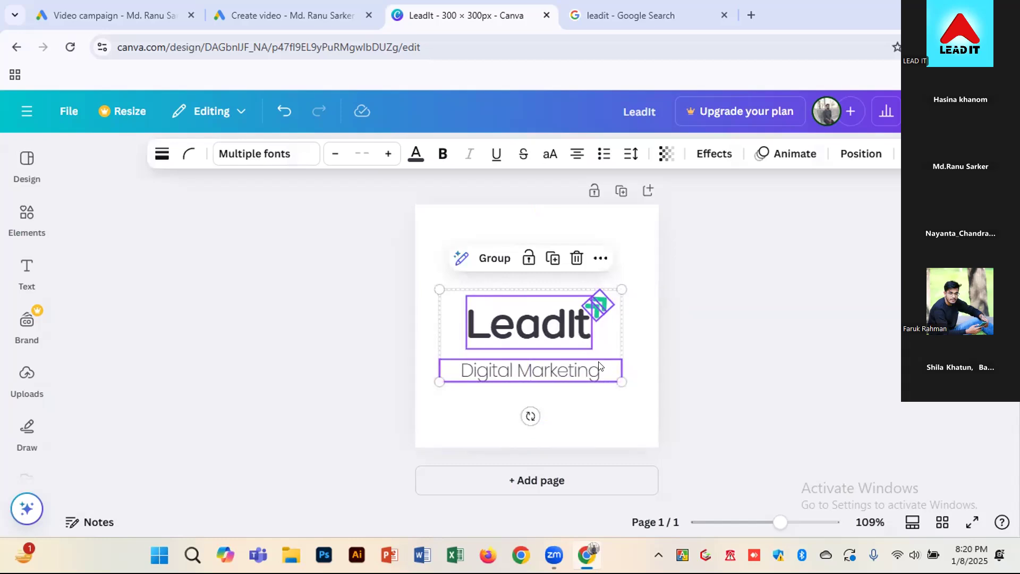
click(647, 399)
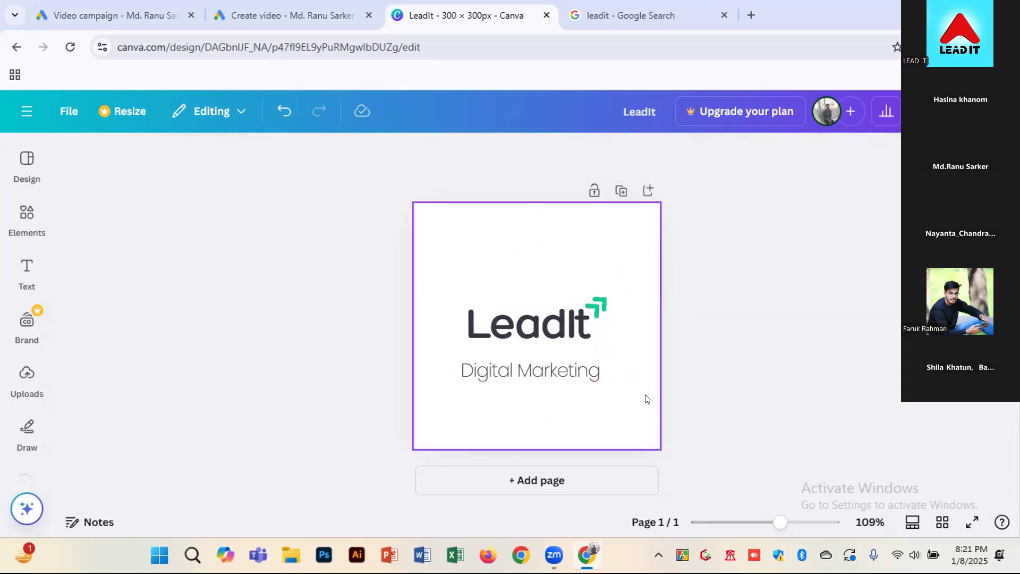
drag(461, 277, 633, 382)
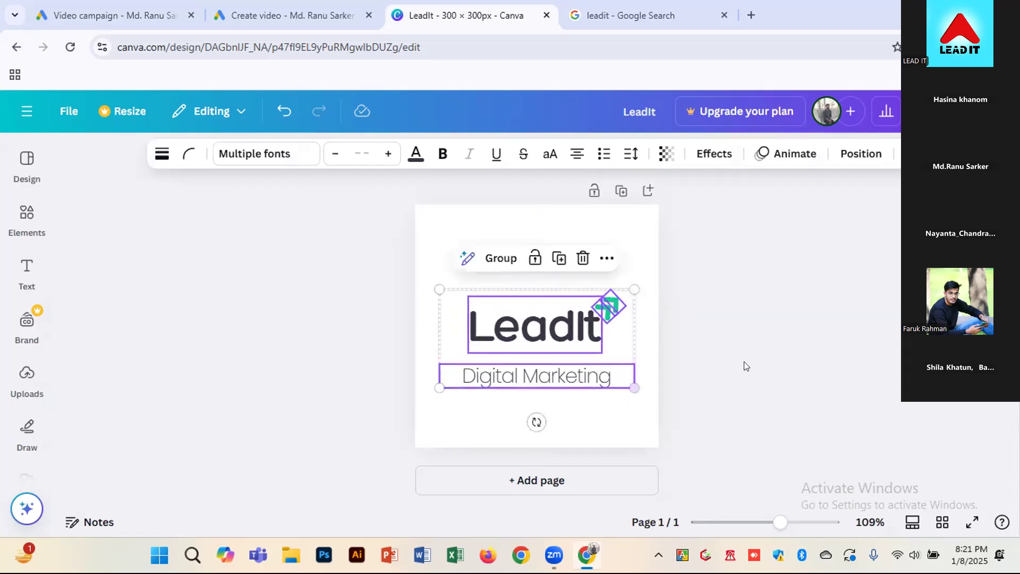
click(744, 364)
drag(456, 264, 612, 401)
drag(566, 357, 564, 346)
click(747, 354)
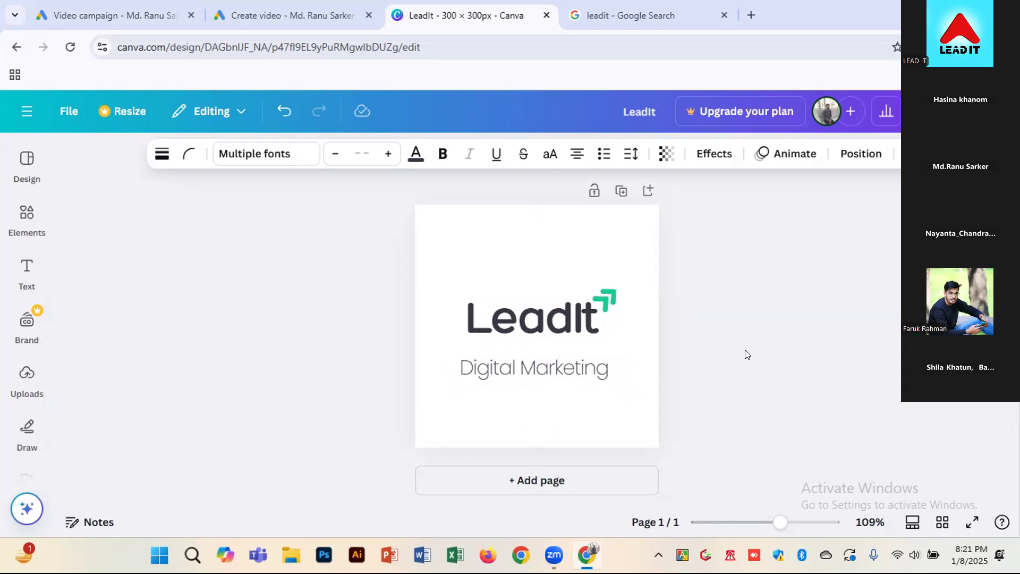
Download the finished logo as a PNG at 300 × 300 px
click(961, 111)
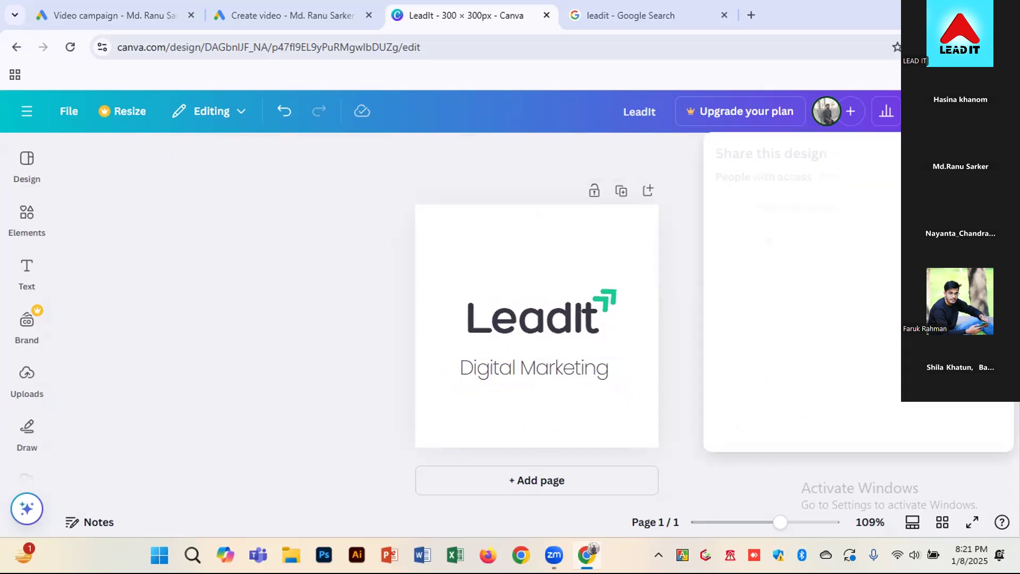
click(739, 401)
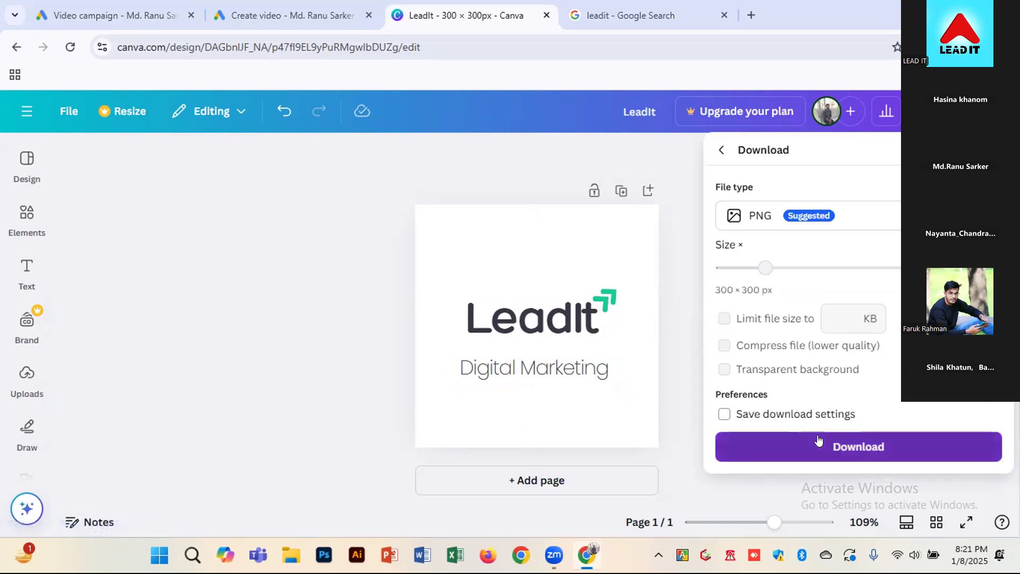
click(820, 441)
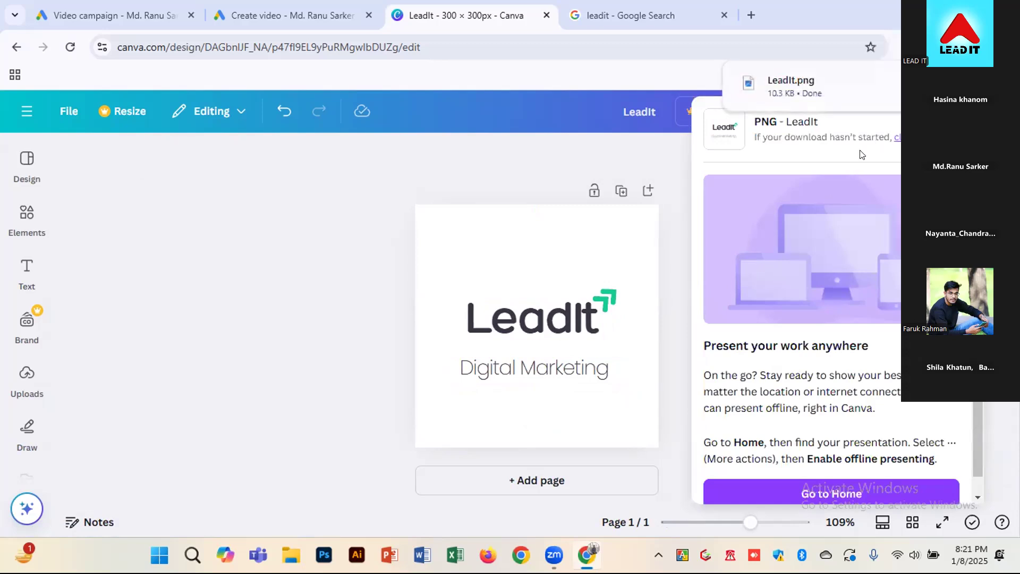
Switch back to the Google Ads Create video page and show the image assets required for scene 1
click(130, 15)
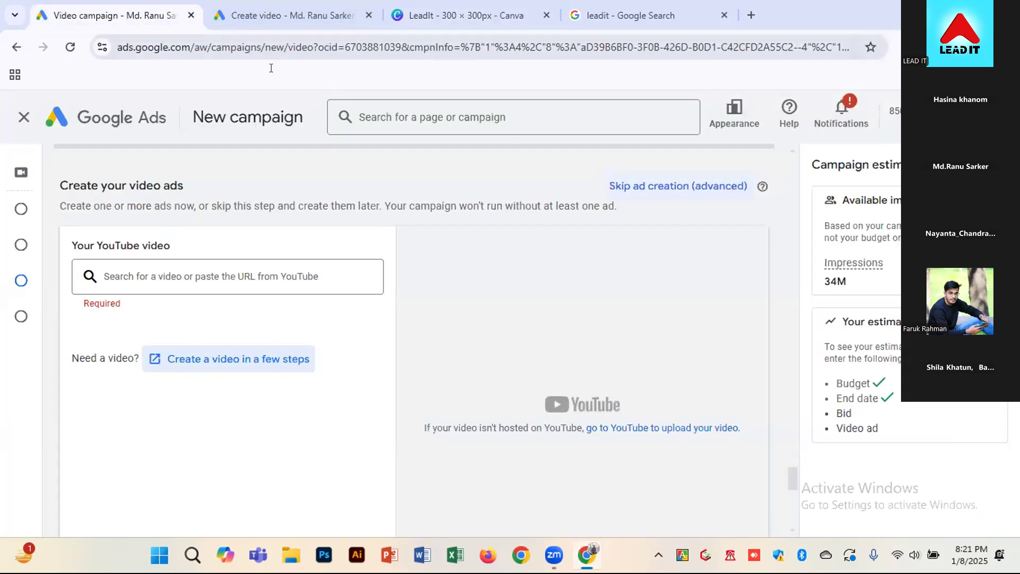
click(269, 15)
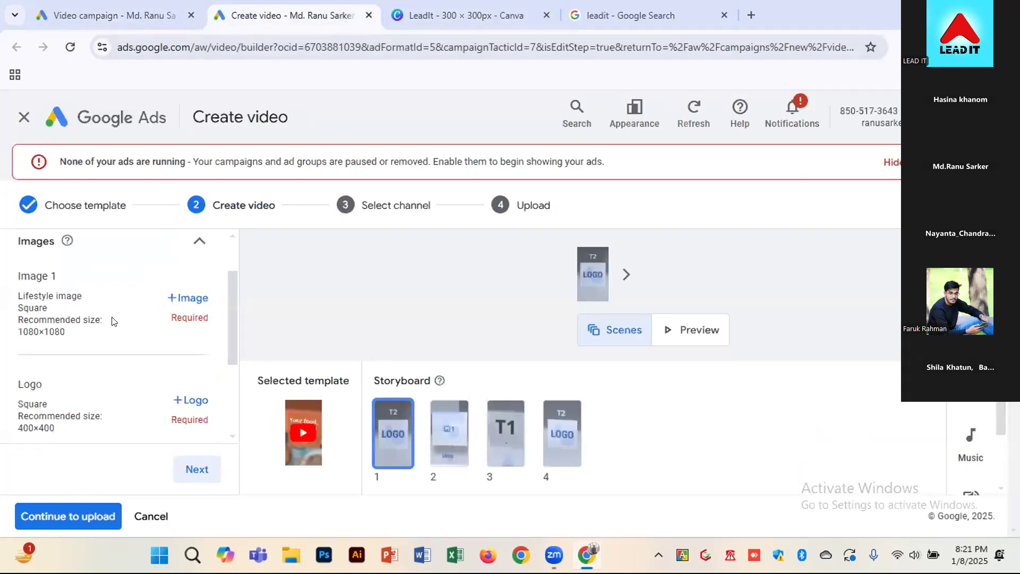
scroll(114, 322, up, 3)
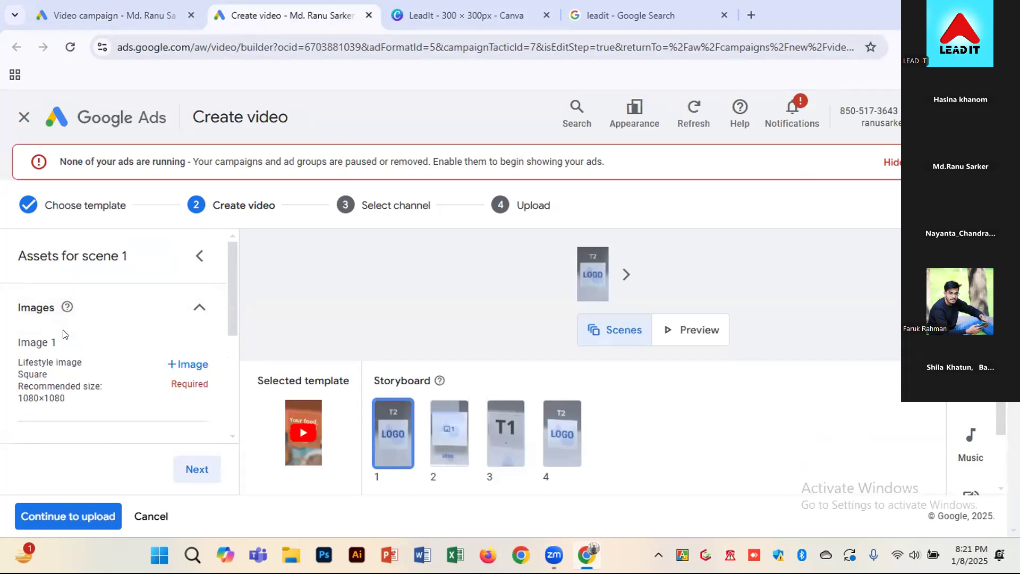
Review the recommended sizes of the lifestyle image and logo required for scene 1
click(197, 258)
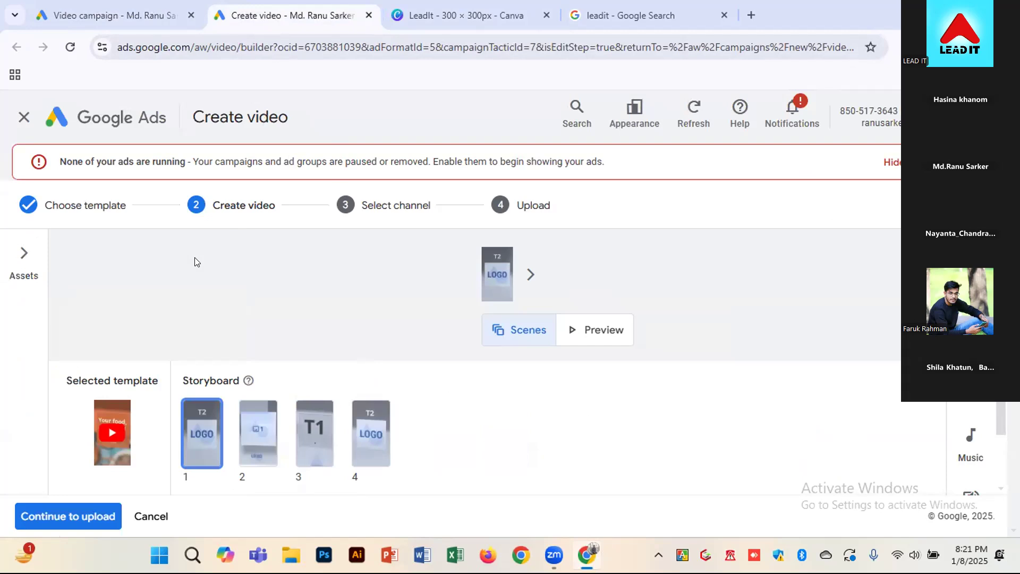
click(18, 260)
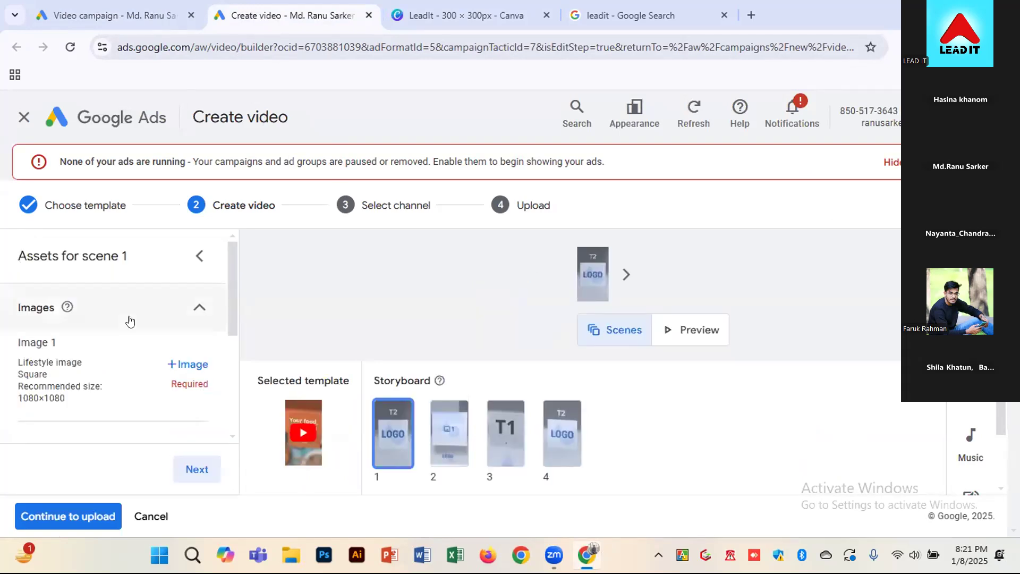
scroll(85, 406, down, 1)
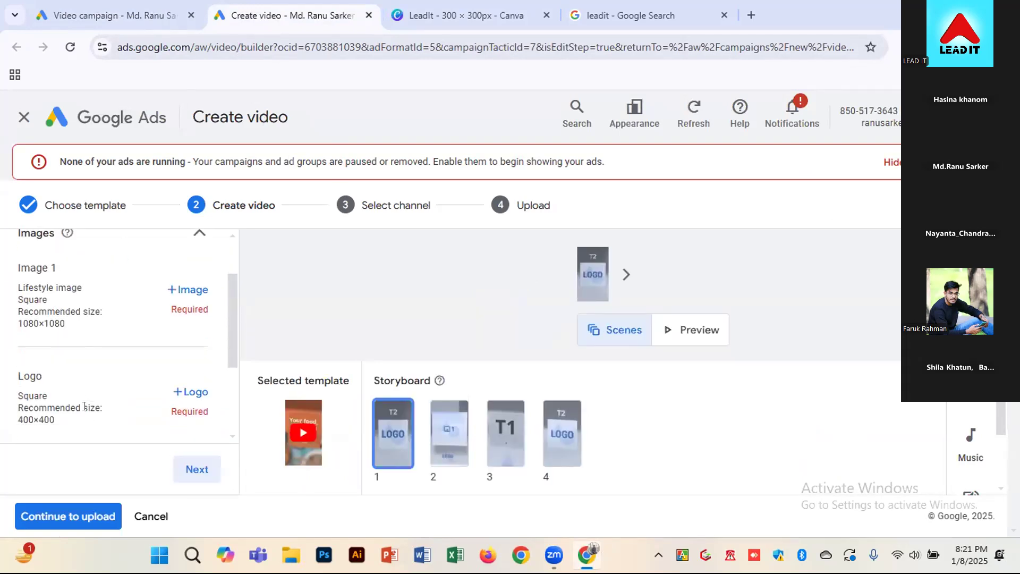
scroll(84, 407, up, 1)
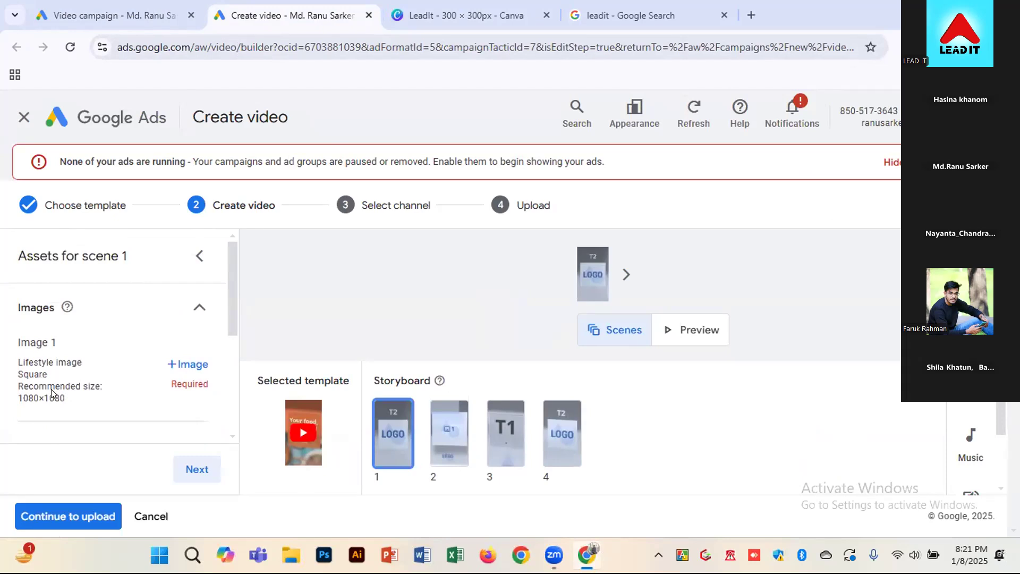
Switch to Canva and leave the LeadIt logo design for the Canva home page
click(479, 14)
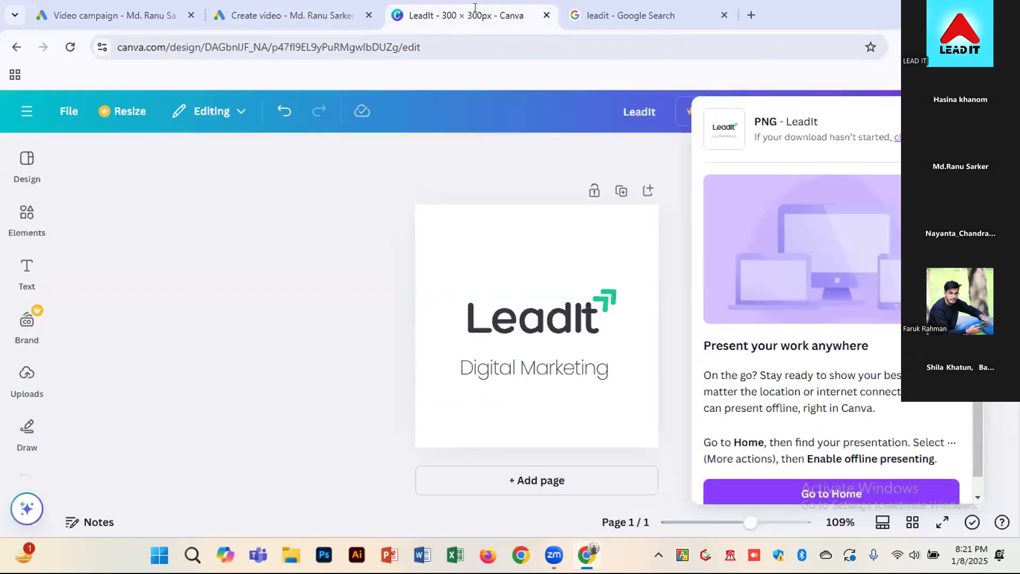
click(31, 115)
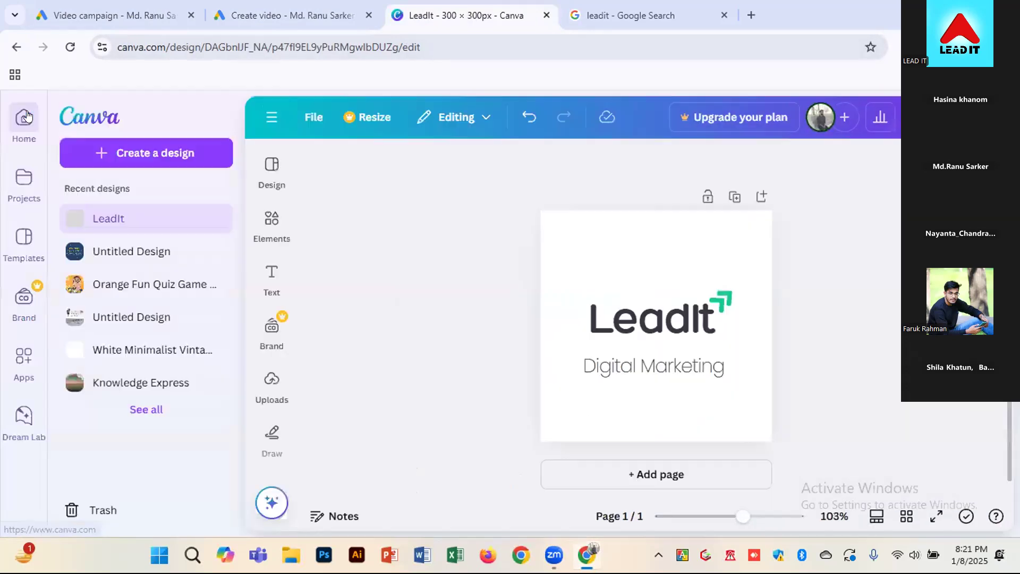
click(66, 118)
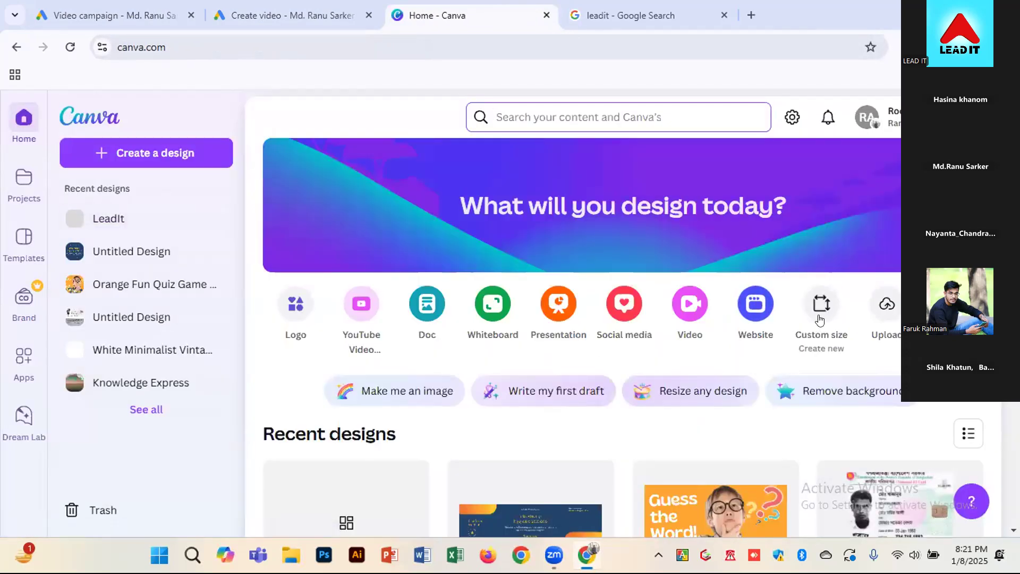
Check the recommended size of Image 1 in Google Ads, and create a custom 1080 × 1080 px design in Canva
click(323, 16)
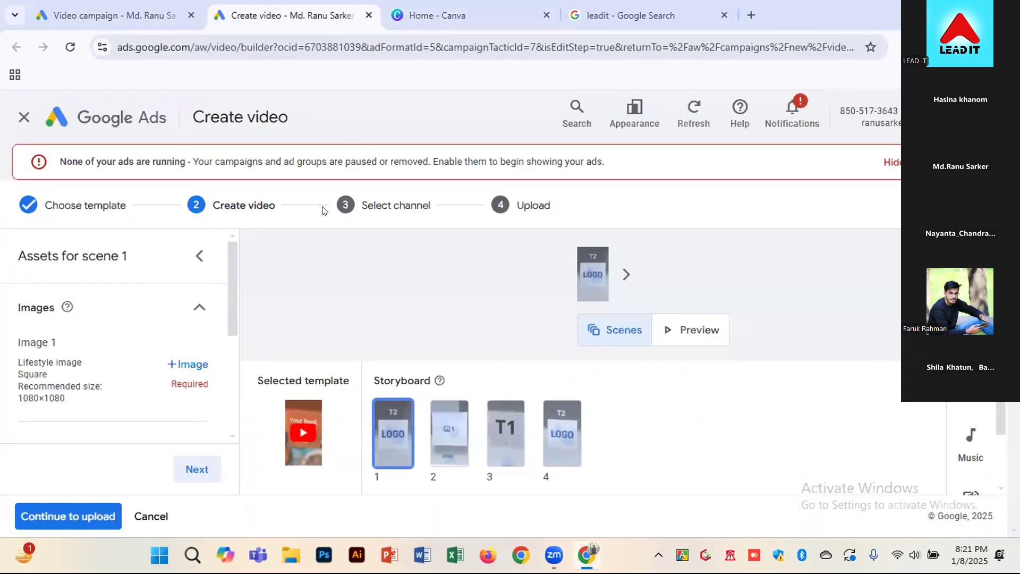
drag(65, 389, 18, 395)
click(480, 21)
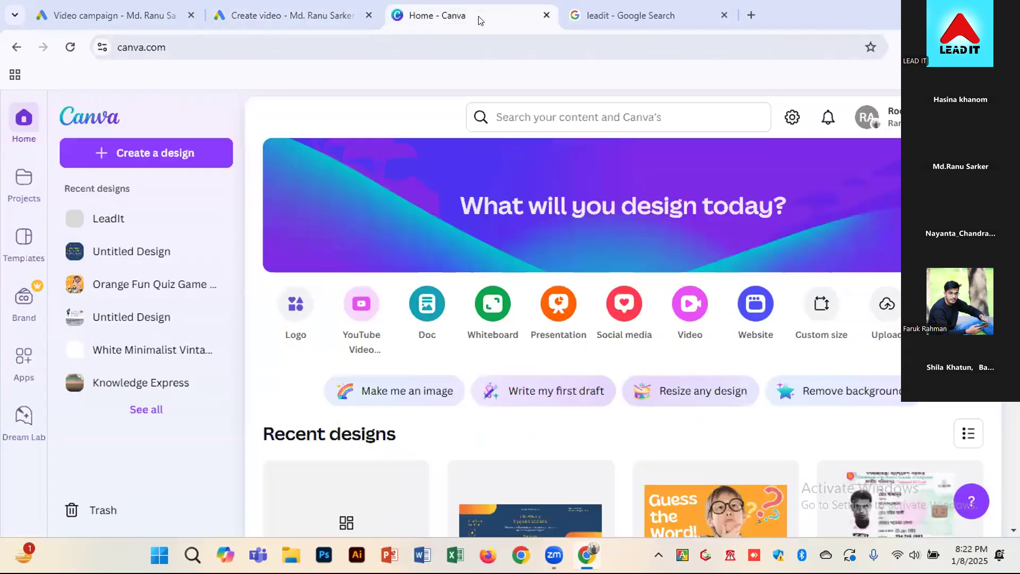
click(822, 315)
drag(392, 218, 328, 222)
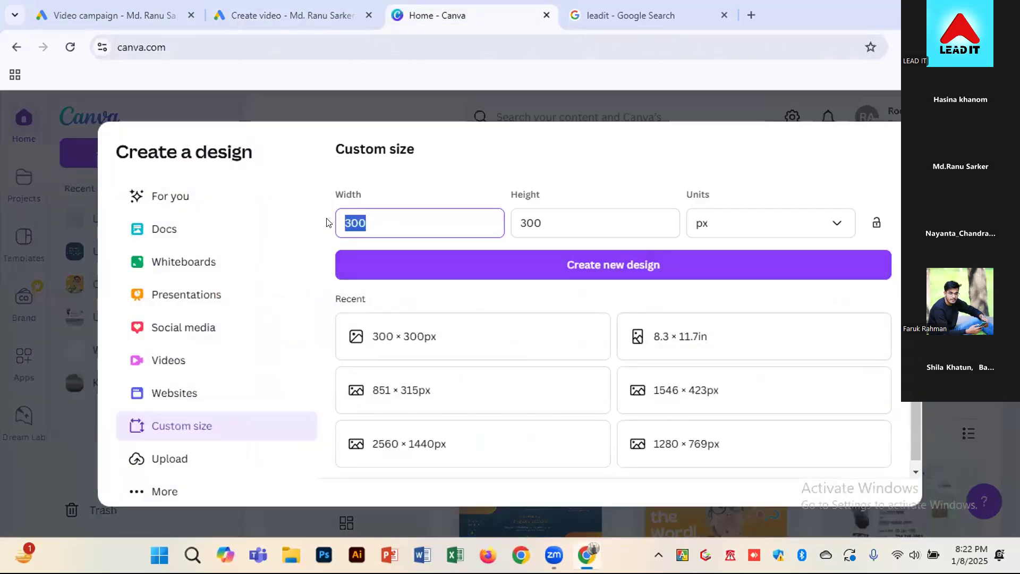
text(1080)
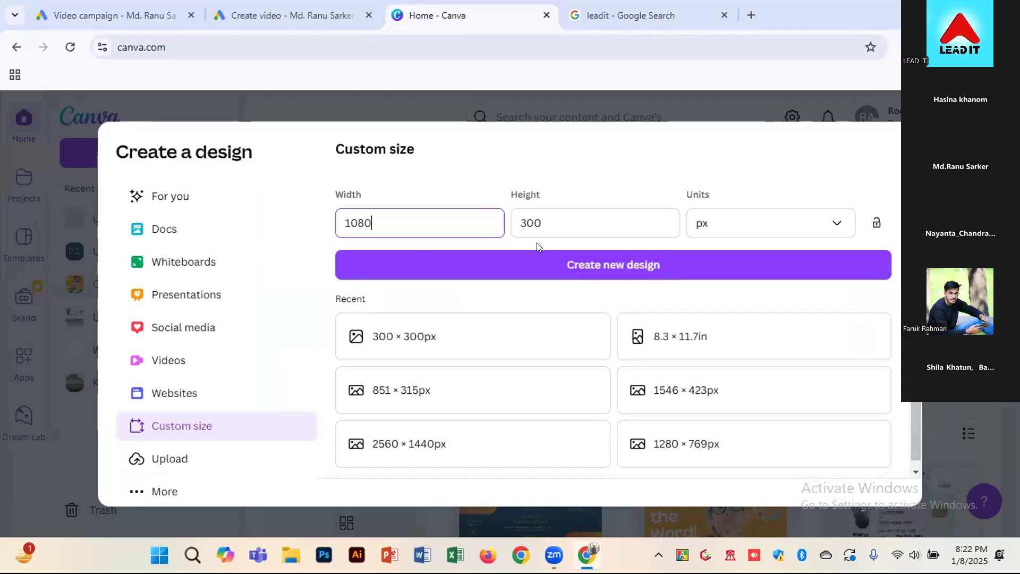
drag(556, 213, 518, 222)
text(1)
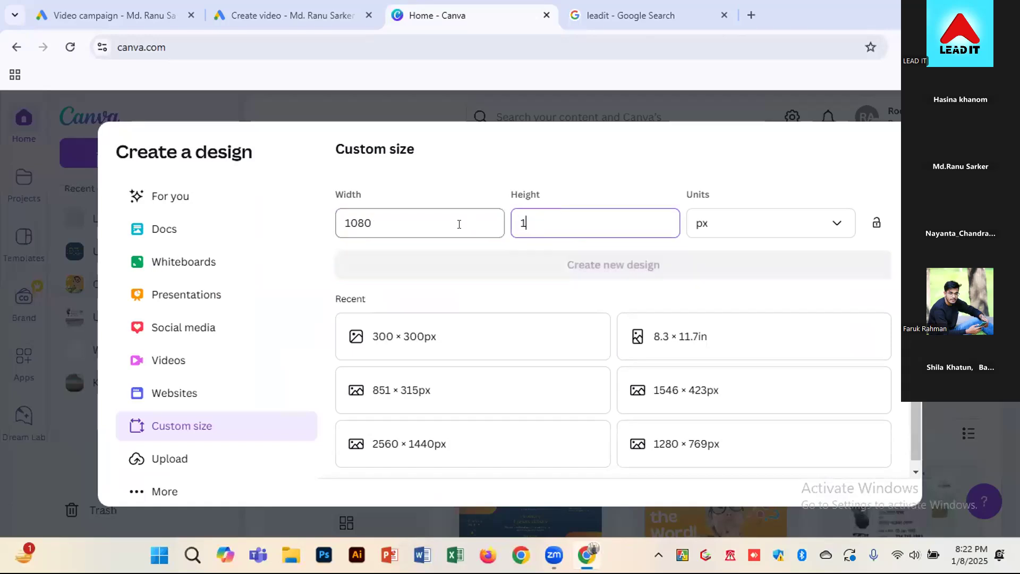
text(080)
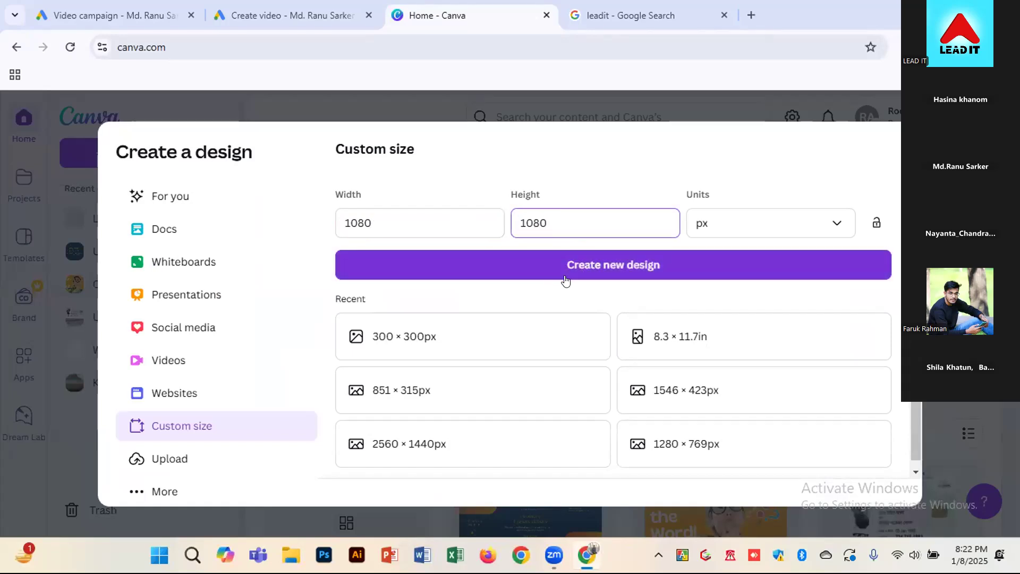
click(604, 264)
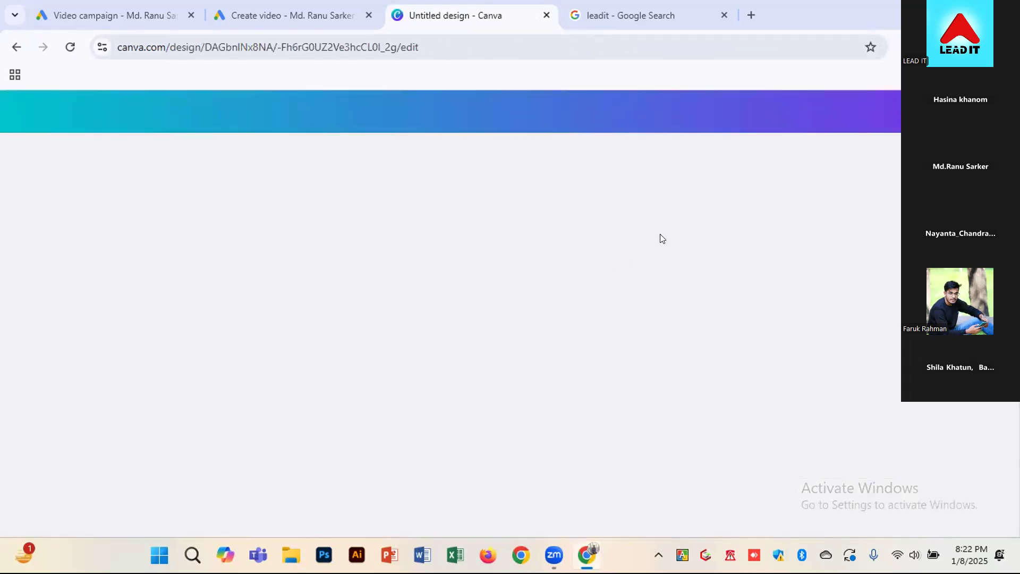
Close the leadit Google Search page and search the design templates for "post"
click(717, 11)
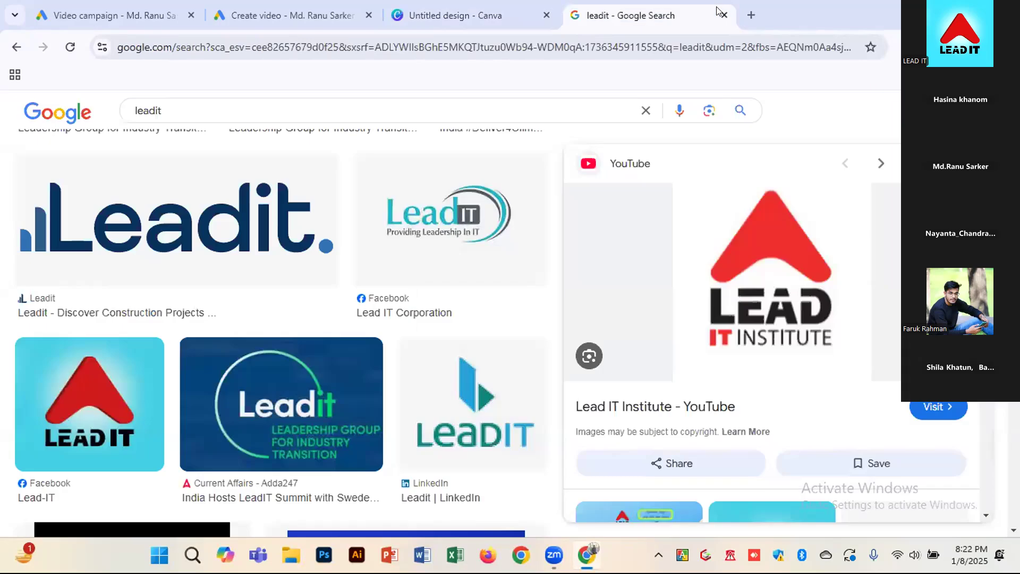
click(724, 15)
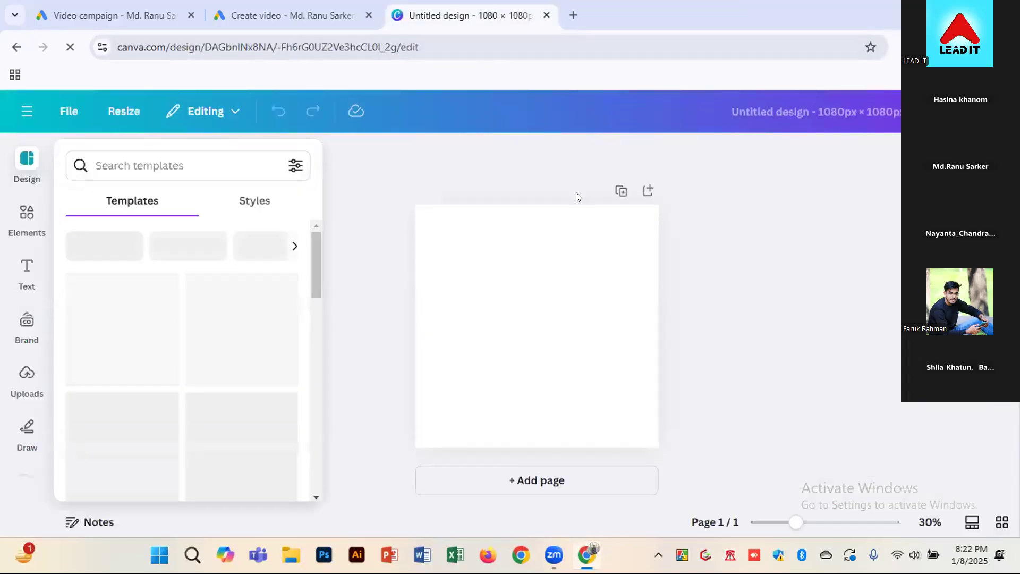
click(172, 153)
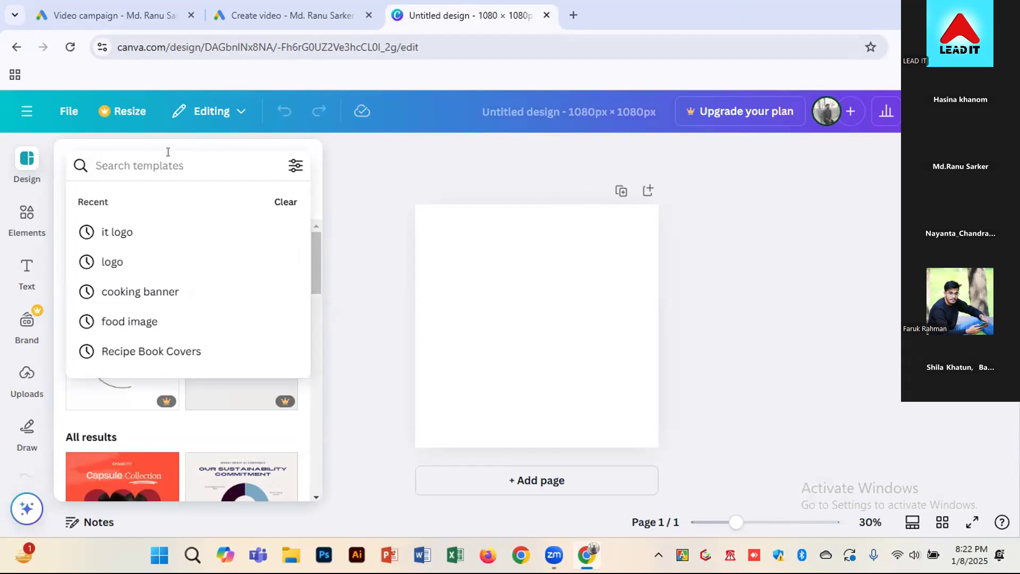
text(post)
key(Return)
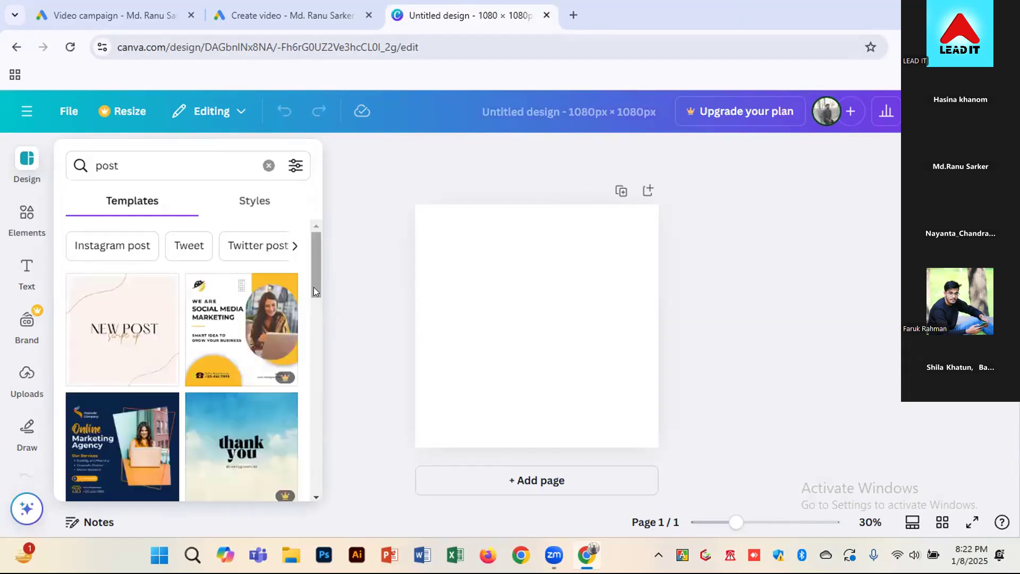
Apply the orange and white "Digital Marketing Agency" template with the woman at a laptop to the blank page
drag(310, 280, 313, 421)
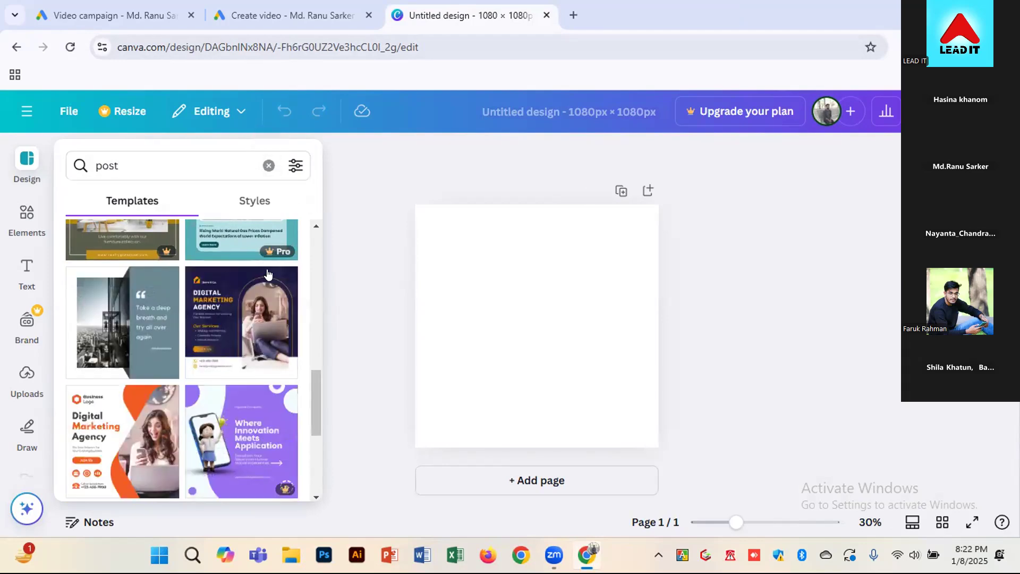
scroll(113, 450, down, 2)
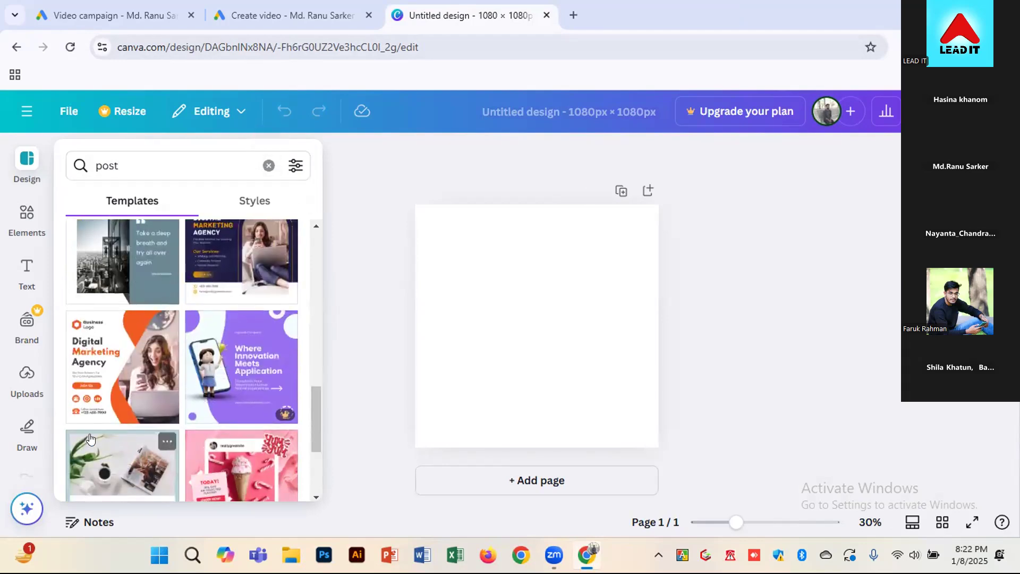
click(81, 378)
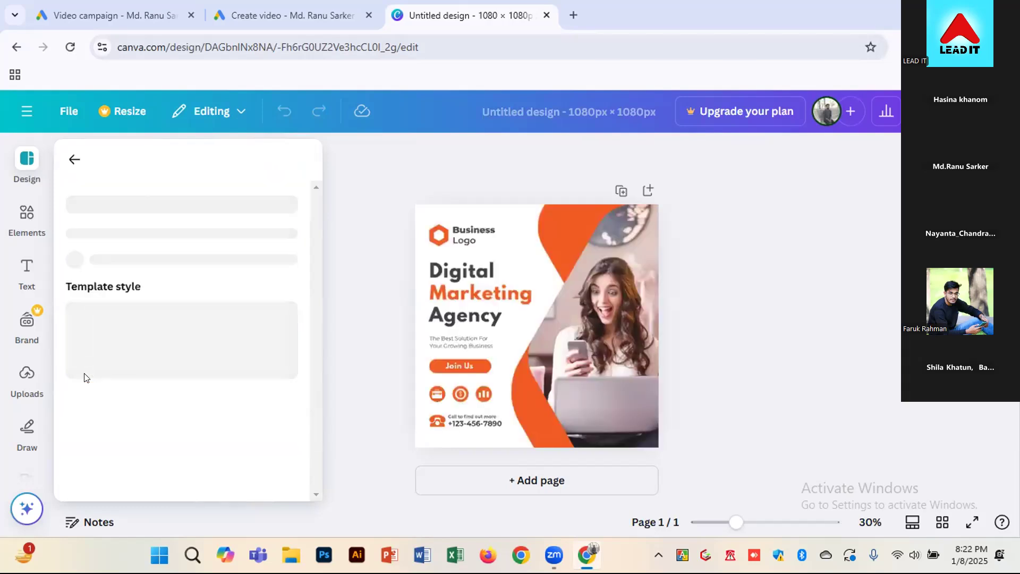
click(765, 390)
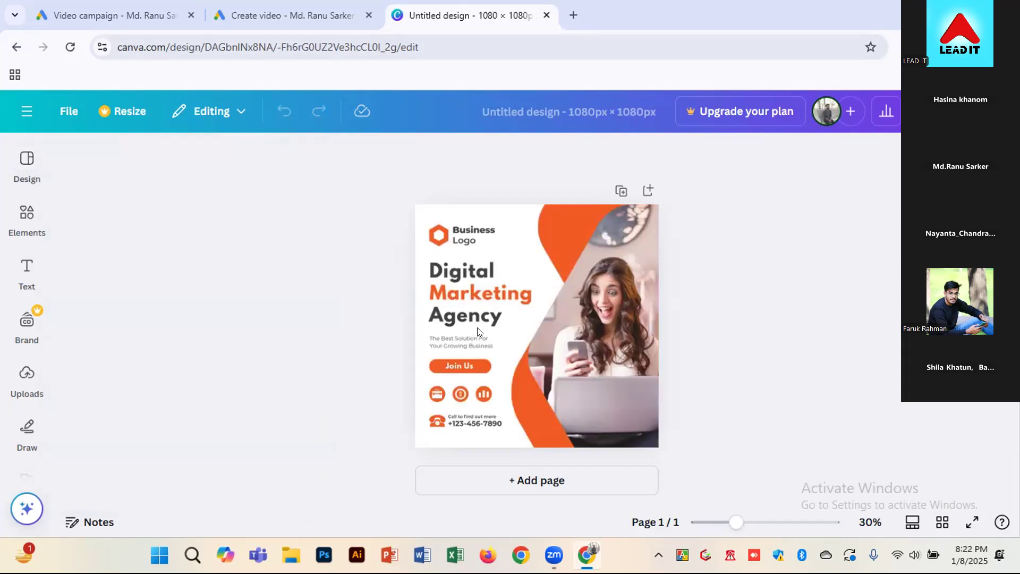
Delete the small "The Best Solution For Your Growing Business" text, the "Business Logo" text and the hexagon icon from the page
click(457, 338)
click(455, 340)
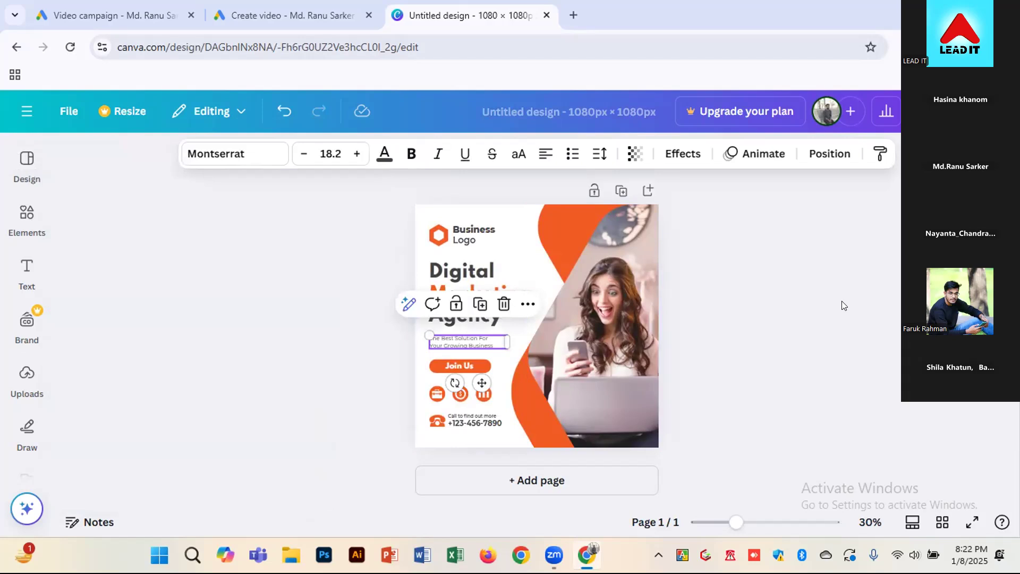
key(Delete)
click(468, 295)
click(462, 231)
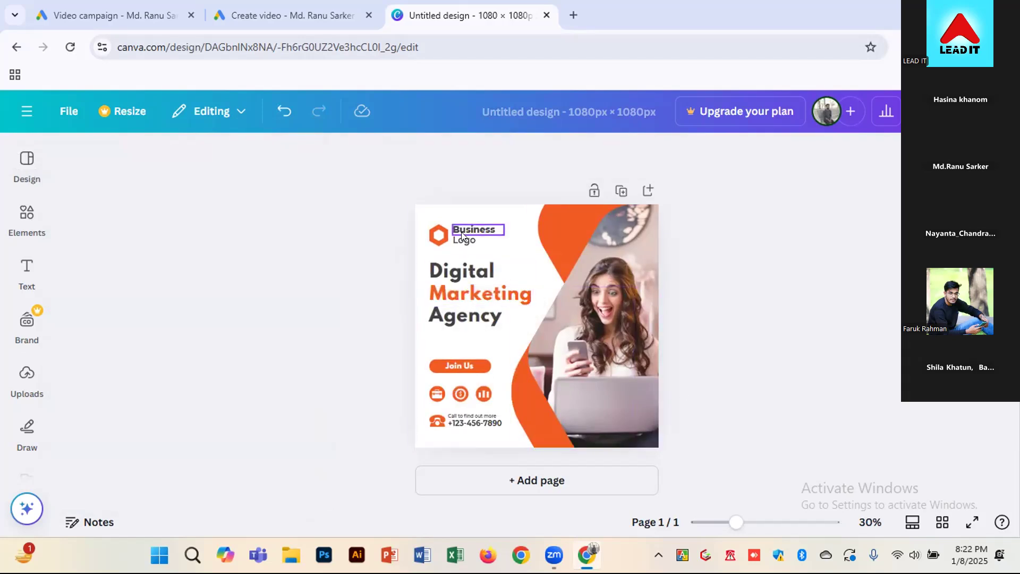
key(Delete)
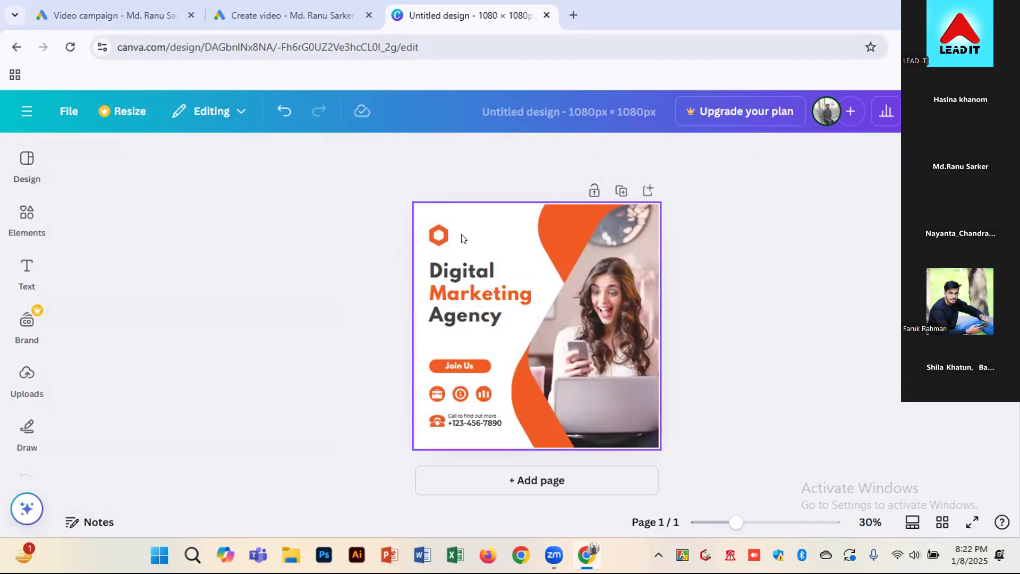
click(441, 236)
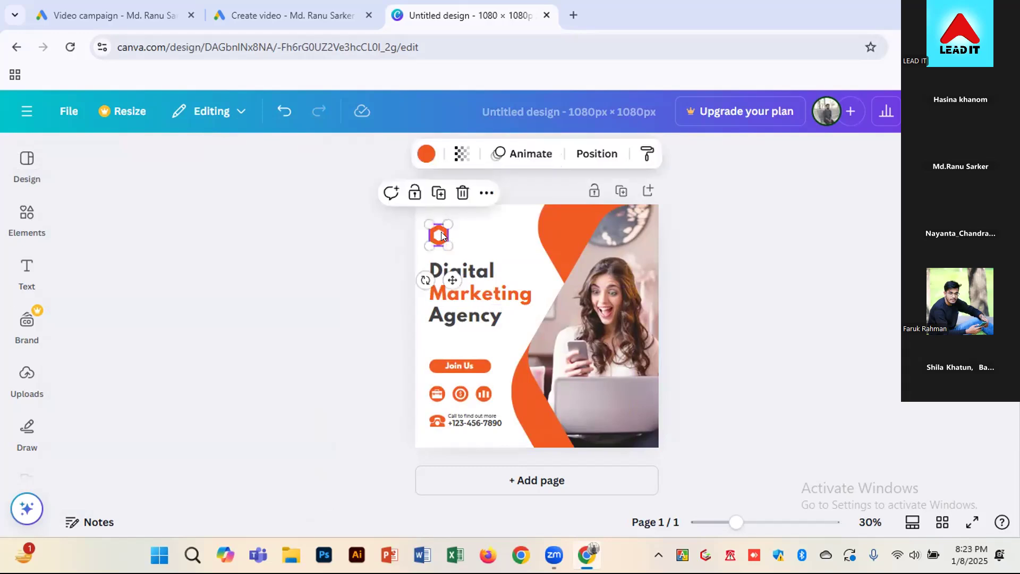
Upload the LeadIt PNG file from the Downloads folder to the Canva uploads
click(26, 272)
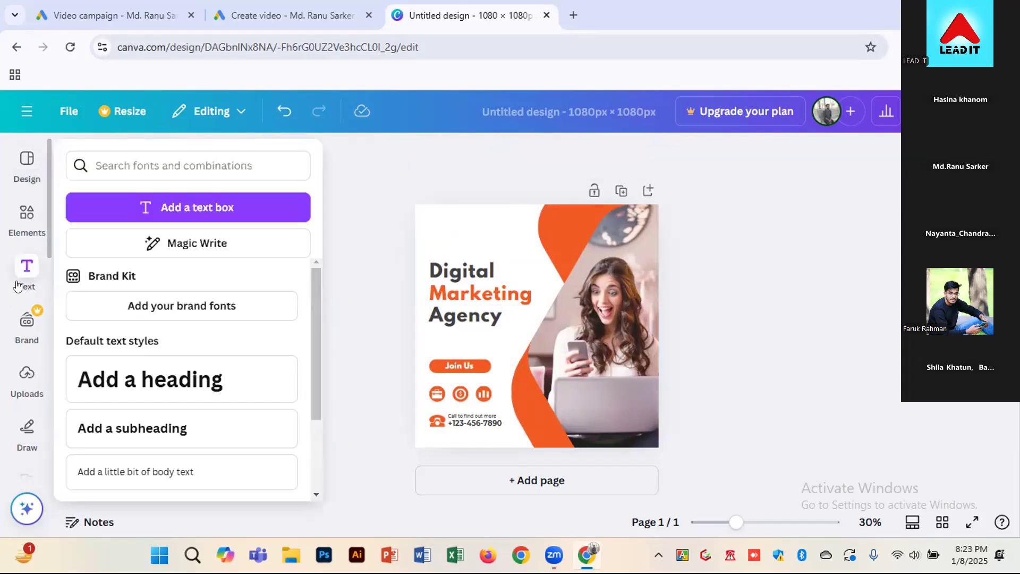
click(26, 171)
click(27, 379)
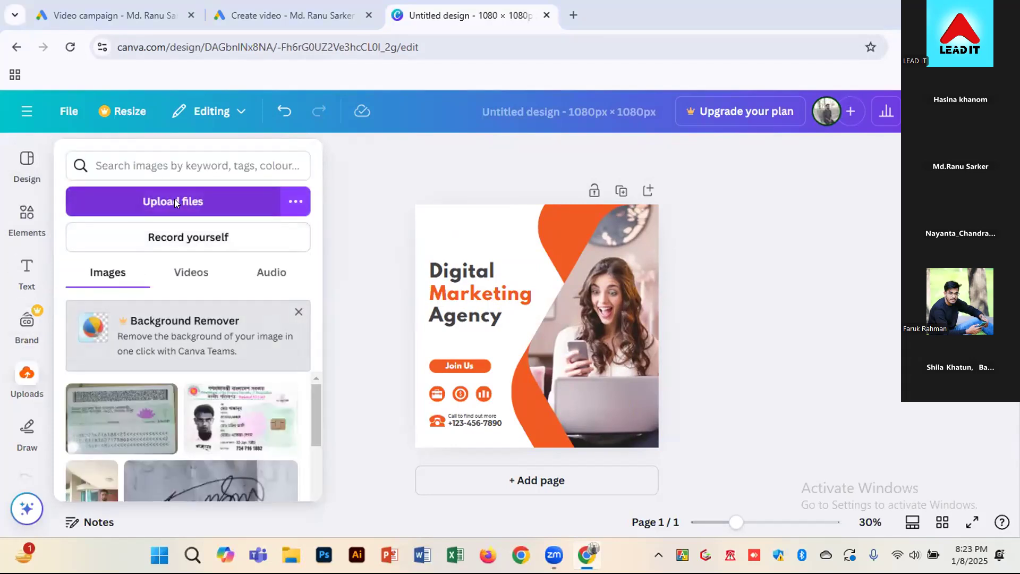
click(175, 201)
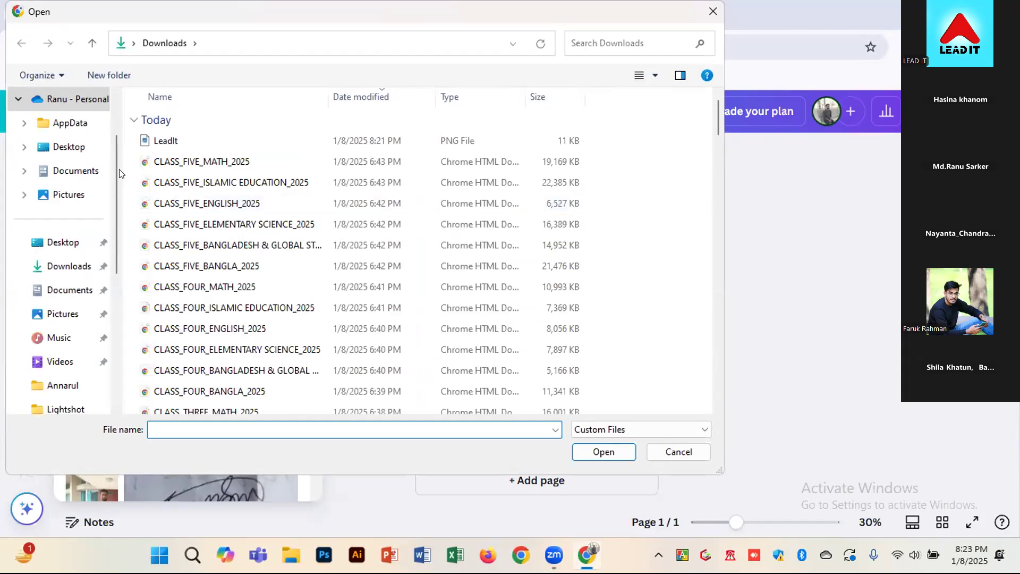
click(159, 144)
double_click(159, 145)
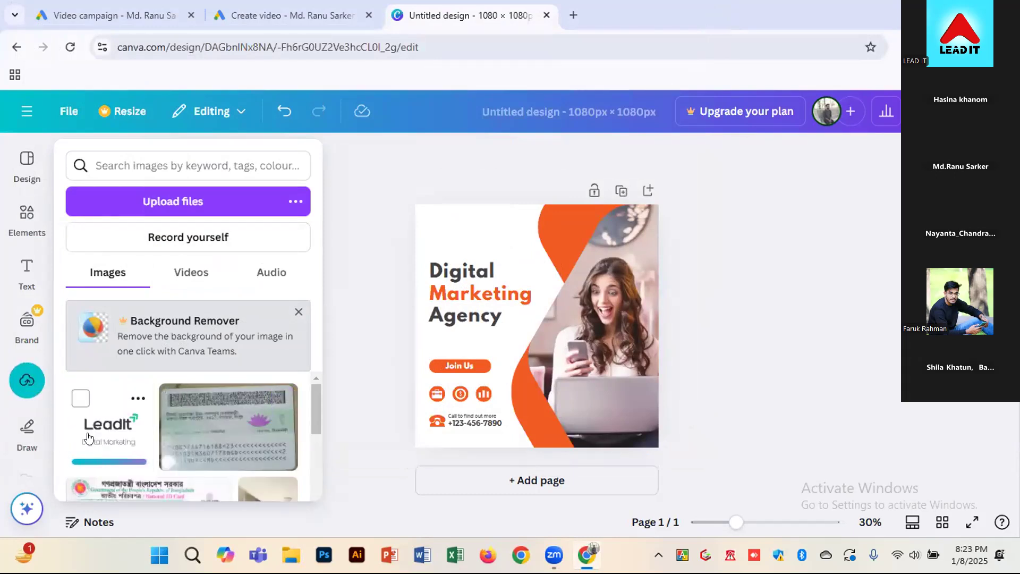
Search the design elements for "frame"
click(29, 223)
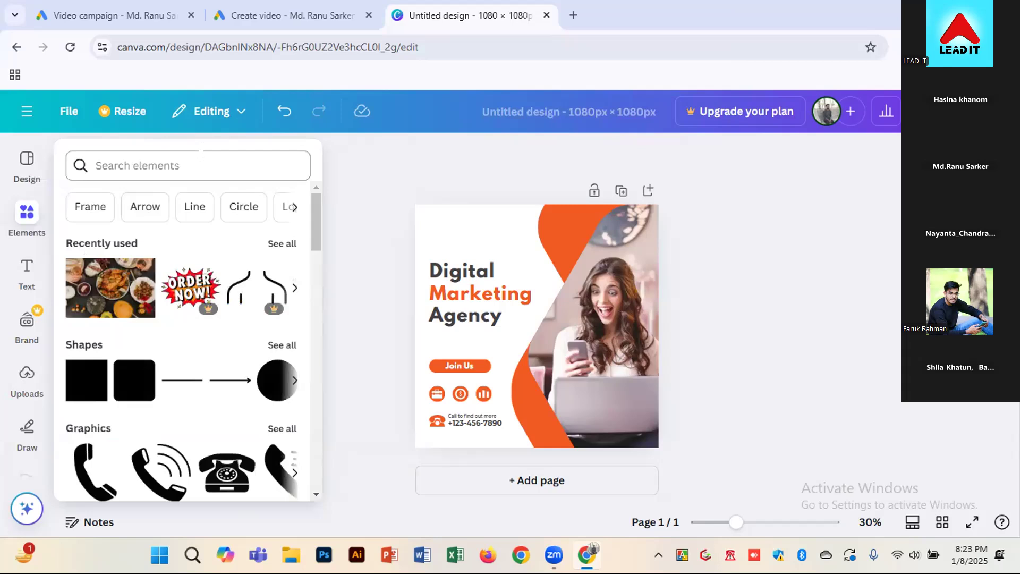
click(198, 161)
text(frame)
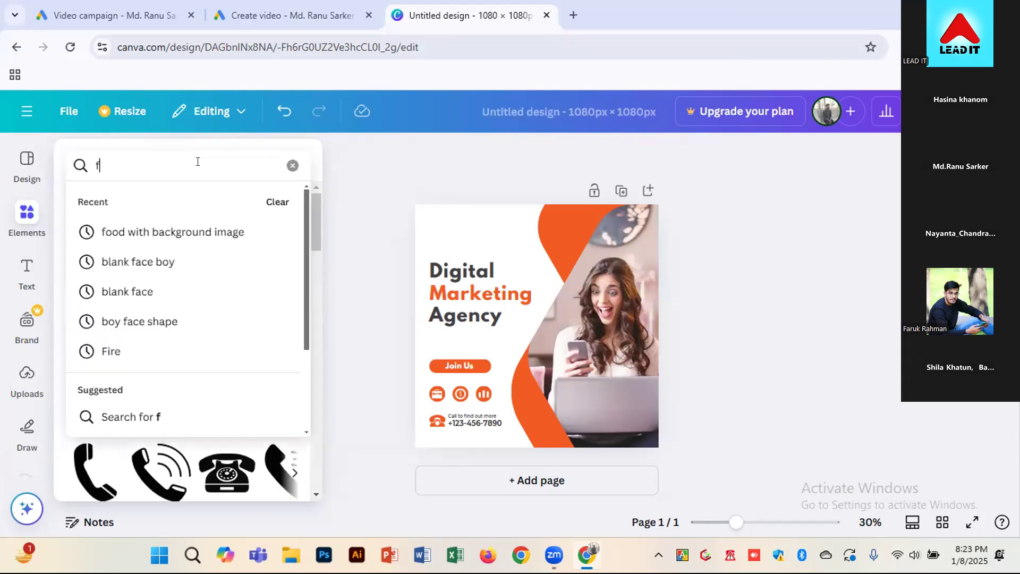
key(Return)
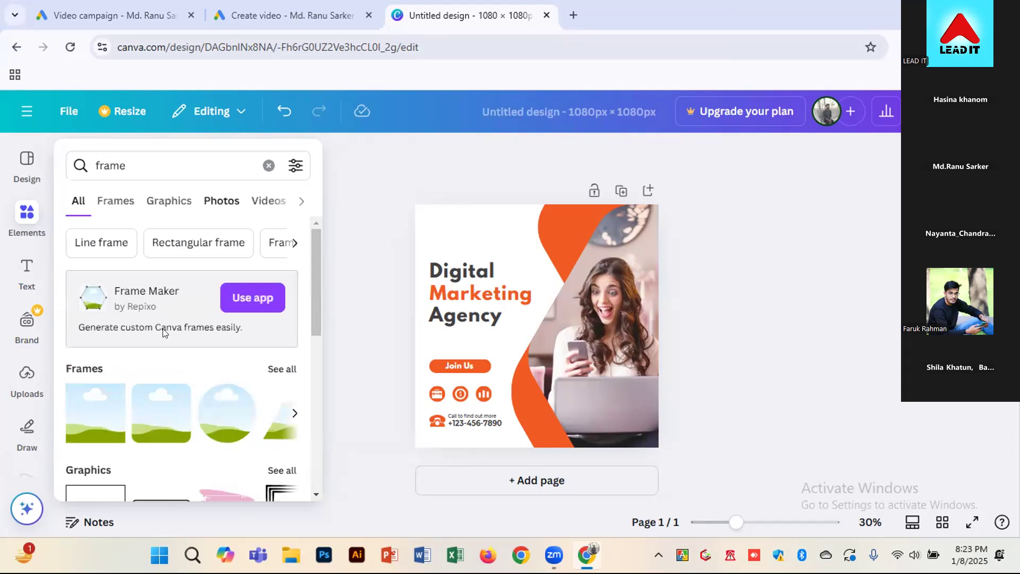
click(228, 413)
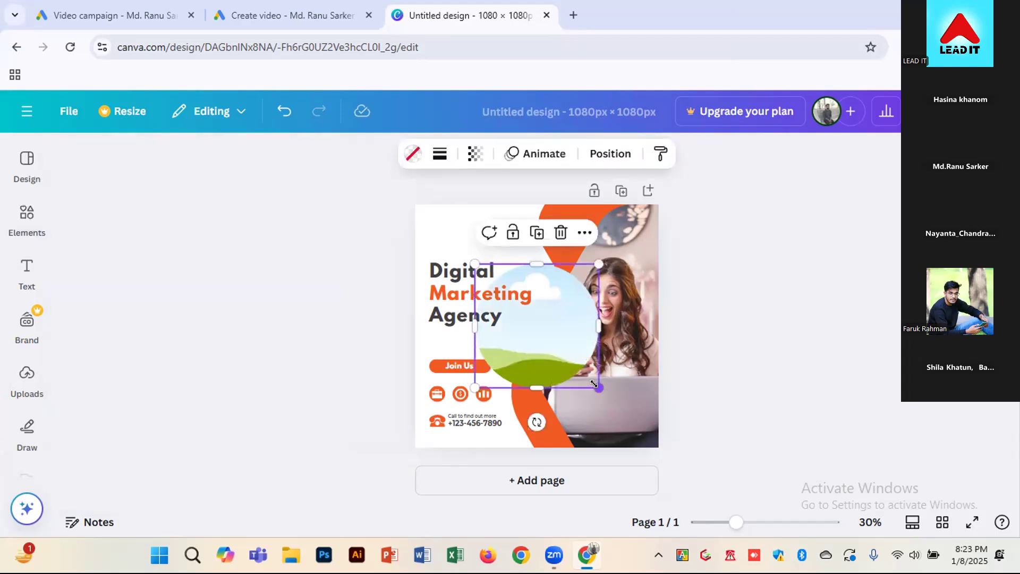
drag(591, 381, 490, 252)
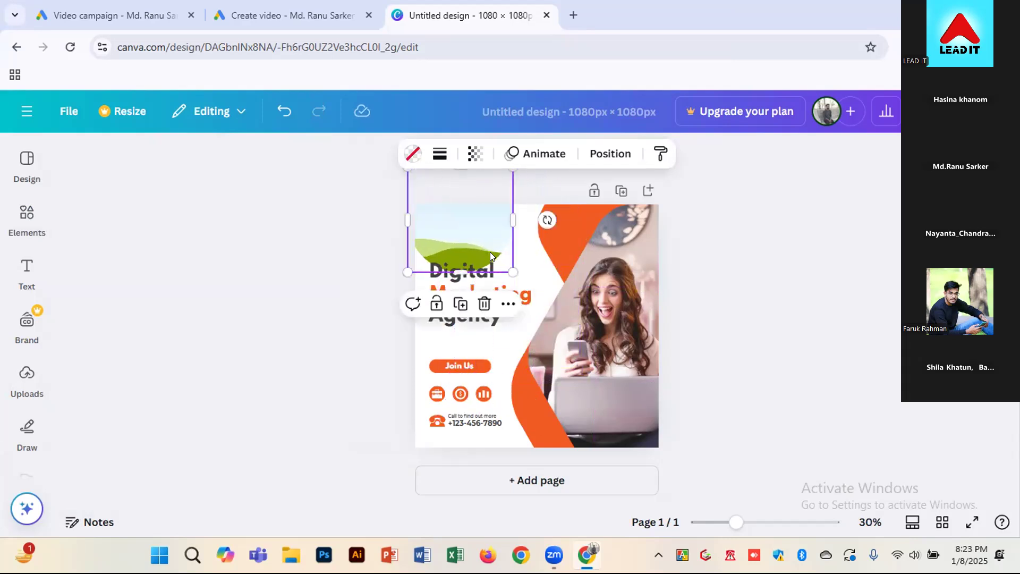
key(Delete)
Show all frames from the "frame" search and add the rounded square frame to the page
click(31, 226)
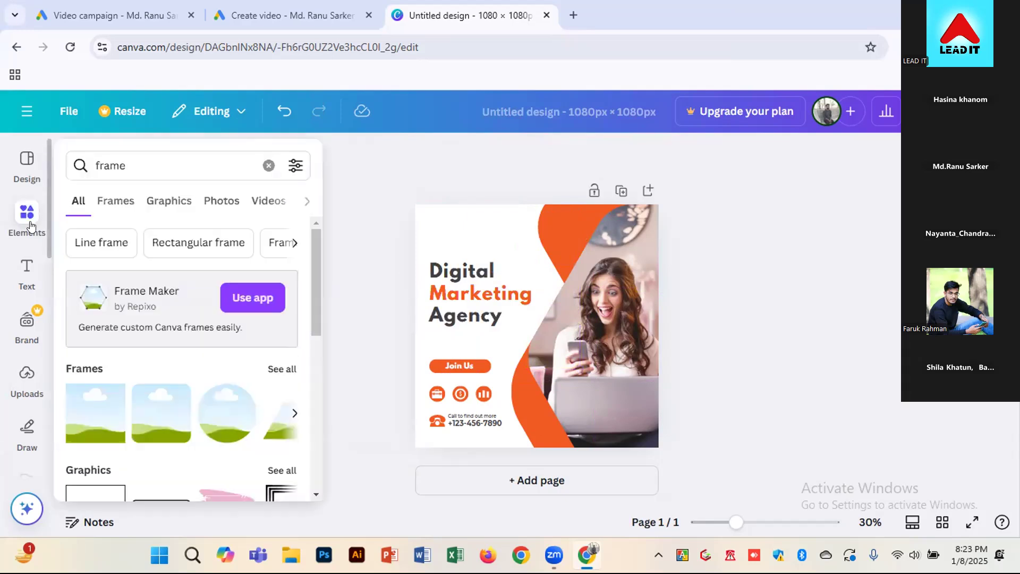
click(161, 163)
key(Return)
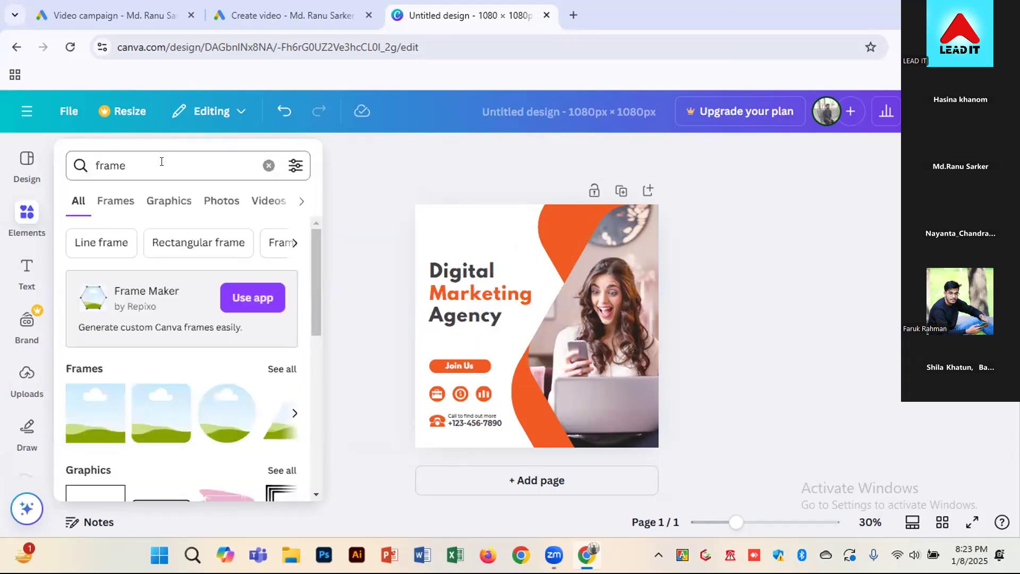
click(271, 370)
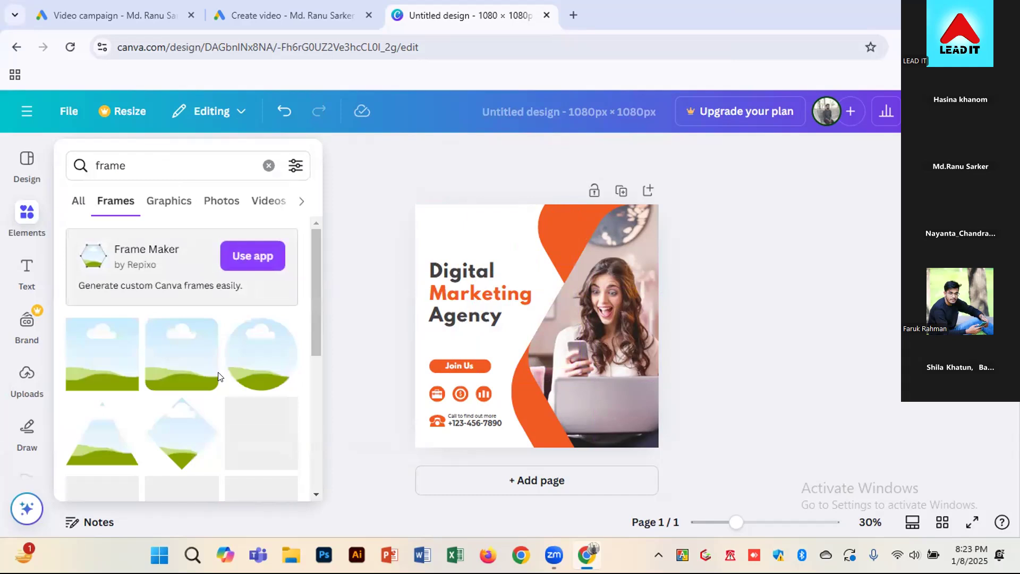
mouse_move(198, 391)
click(183, 388)
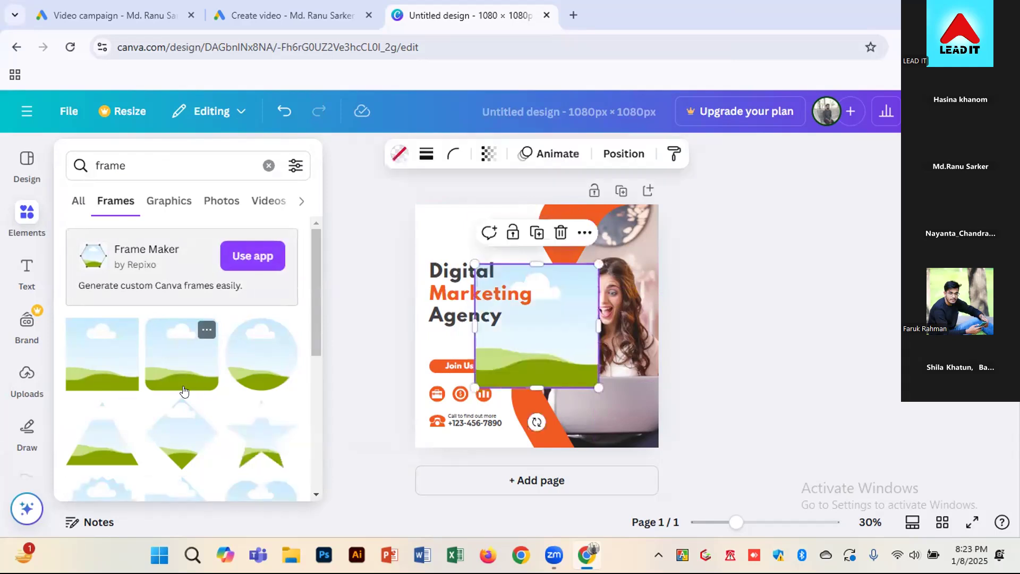
click(178, 355)
Shrink the rounded square frame and place it in the white area just above the "Digital" headline line
drag(581, 363, 511, 276)
mouse_move(550, 311)
mouse_down()
mouse_move(544, 299)
mouse_move(555, 303)
mouse_move(542, 307)
mouse_up()
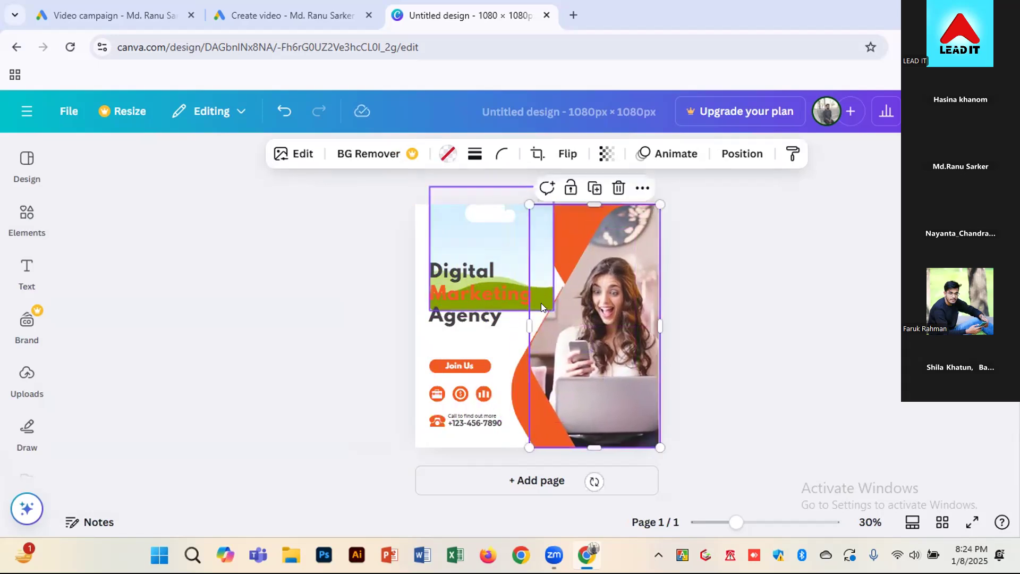
click(541, 302)
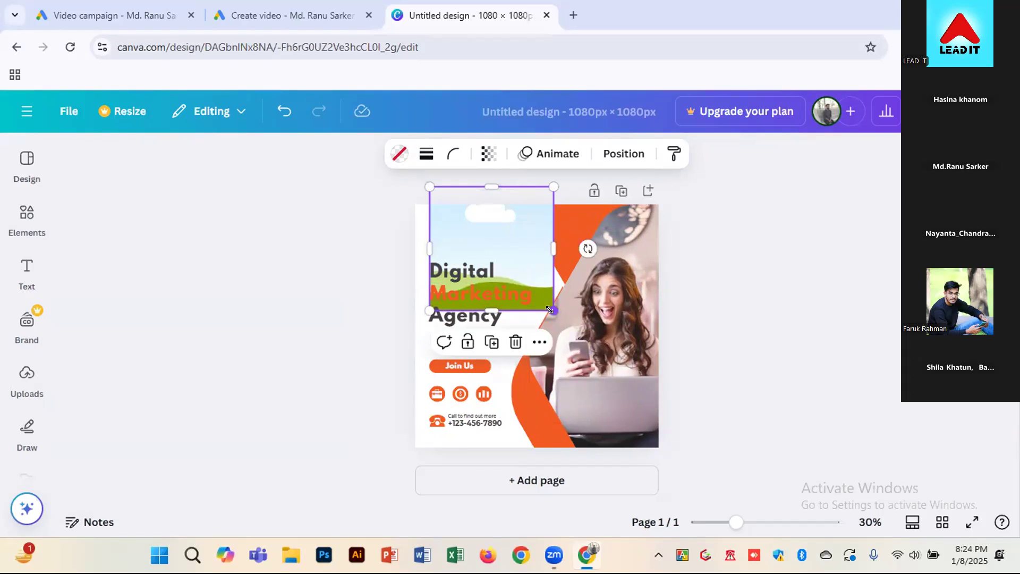
drag(545, 305, 476, 241)
drag(486, 258, 482, 257)
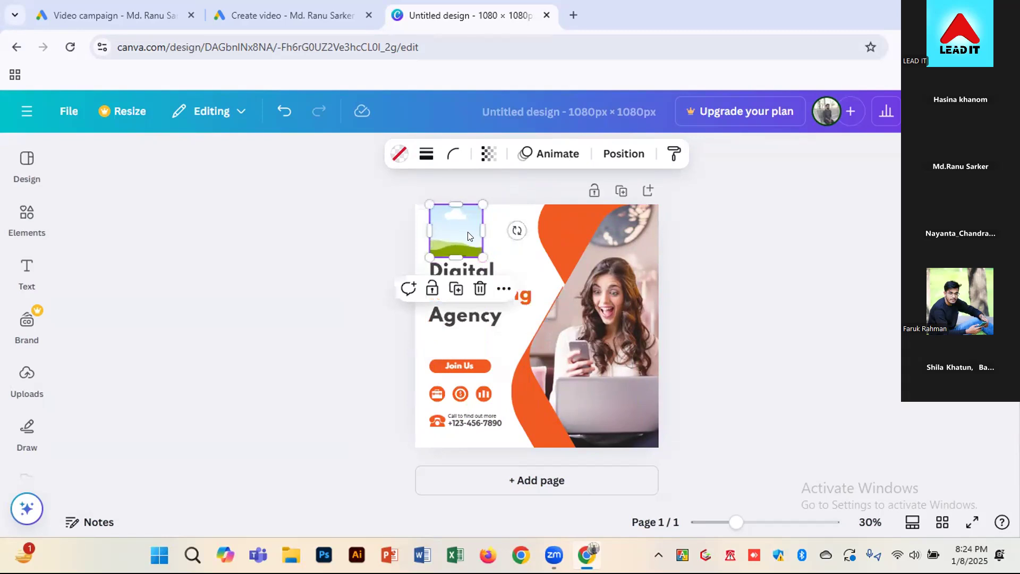
drag(473, 249, 455, 232)
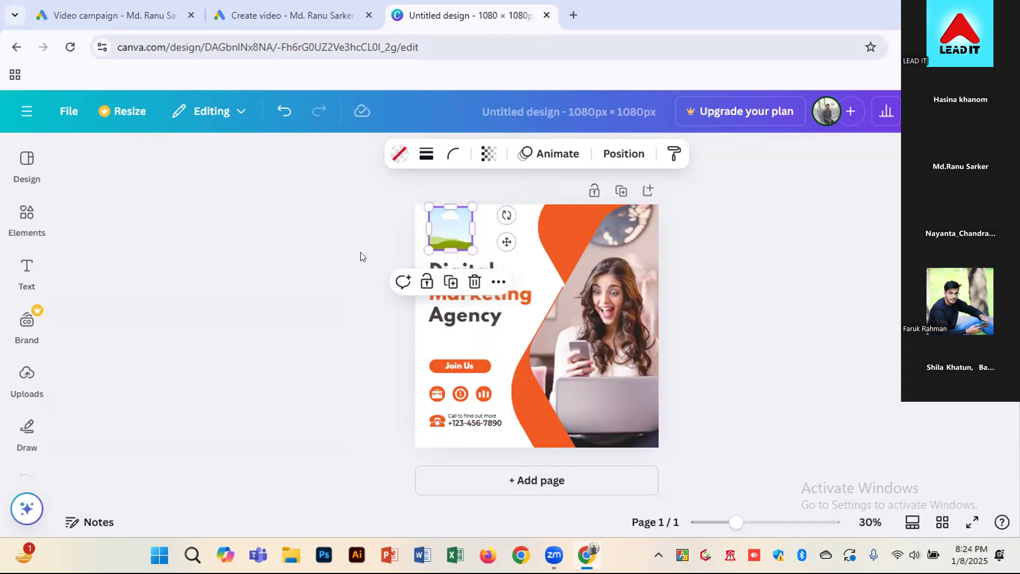
Fill the small frame above the headline with the uploaded LeadIt logo
click(374, 246)
click(446, 233)
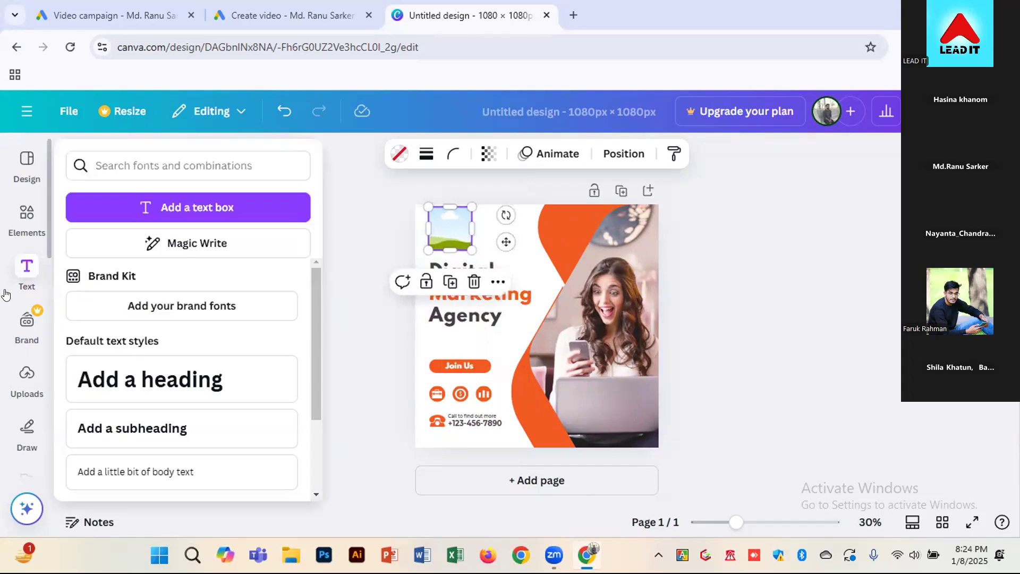
click(18, 378)
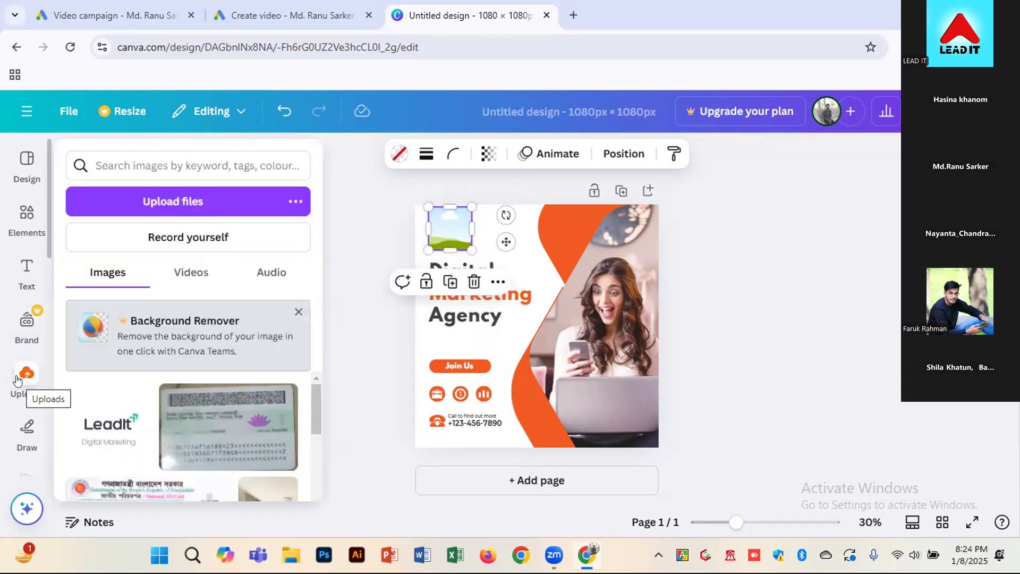
drag(100, 415, 457, 236)
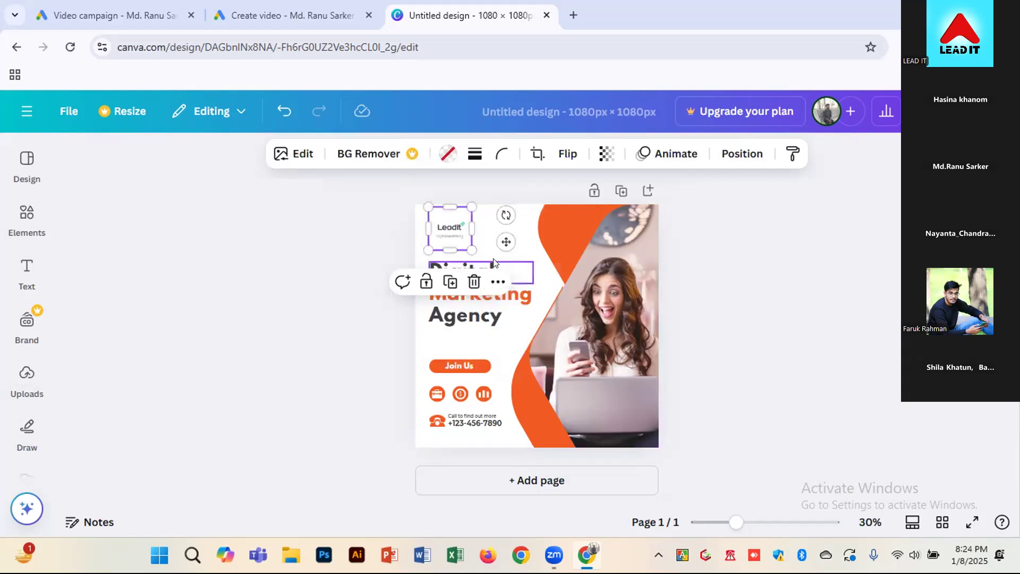
click(314, 296)
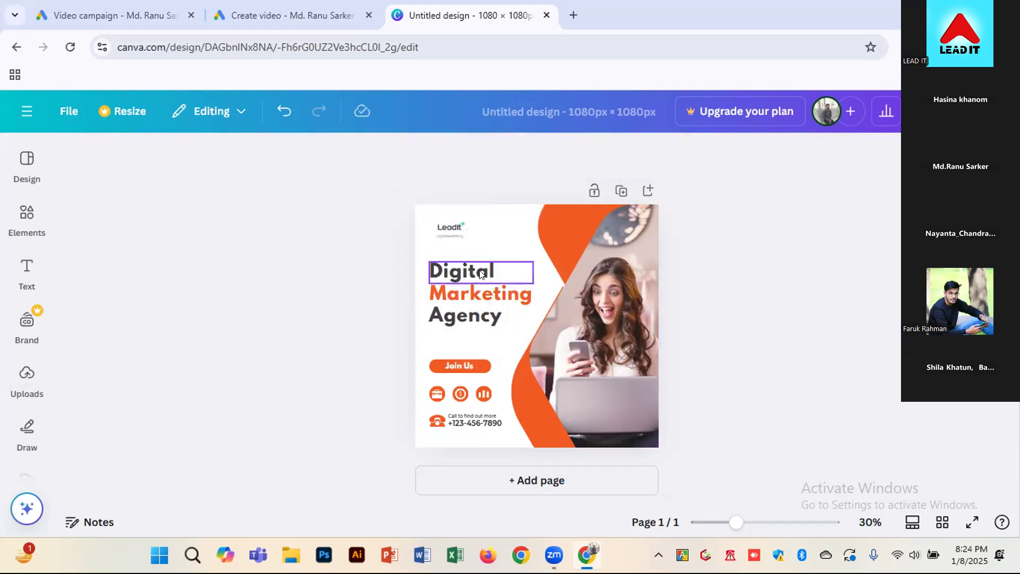
Crop the LeadIt logo inside its frame so that it is slightly larger
click(443, 223)
double_click(443, 223)
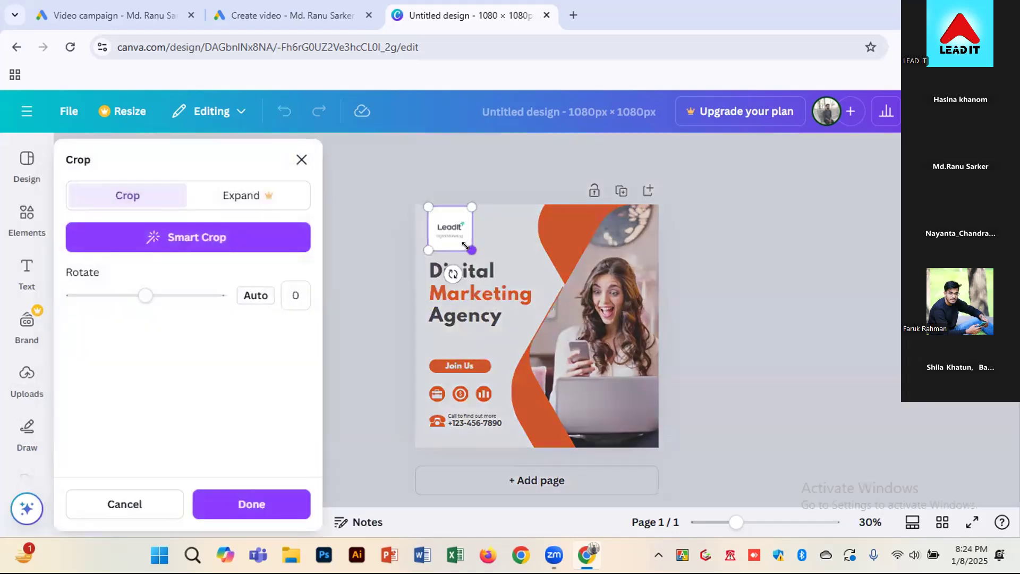
double_click(458, 233)
double_click(456, 232)
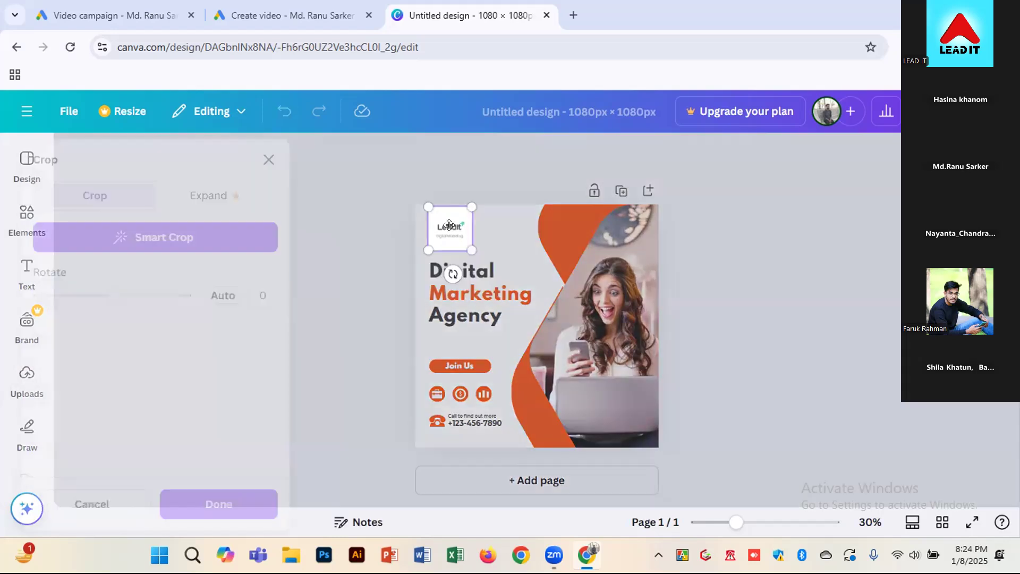
drag(471, 249, 476, 255)
click(372, 267)
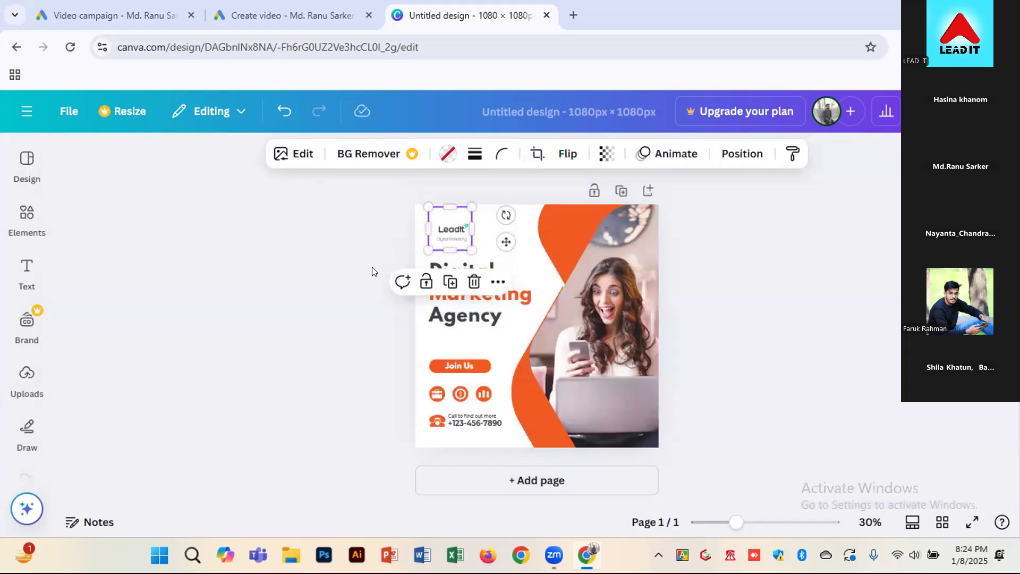
Move the "Agency", "Marketing" and "Digital" headline lines slightly down, keeping "Marketing" aligned with the left edge of the other lines
drag(470, 318, 467, 330)
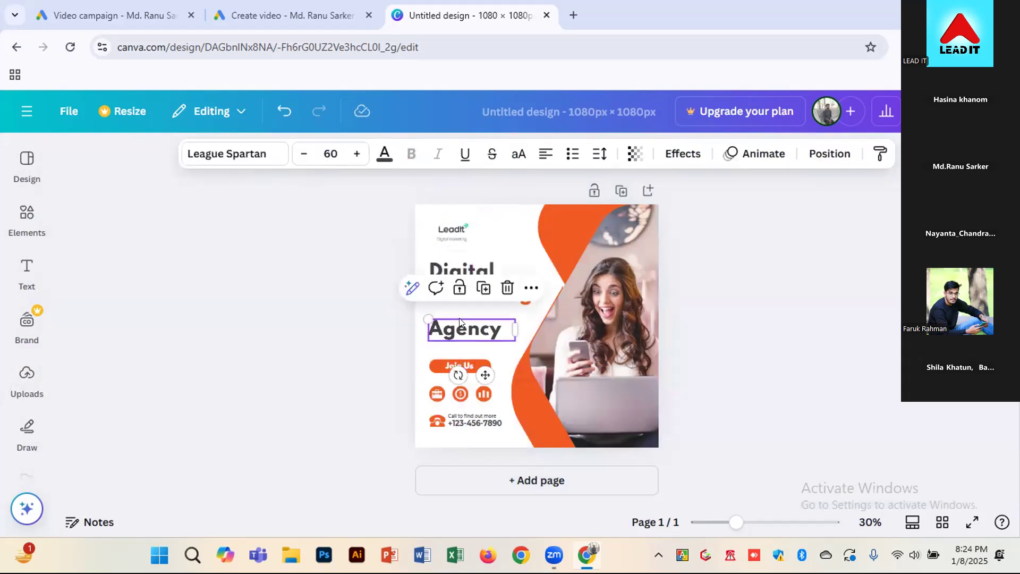
click(375, 319)
drag(454, 288, 452, 296)
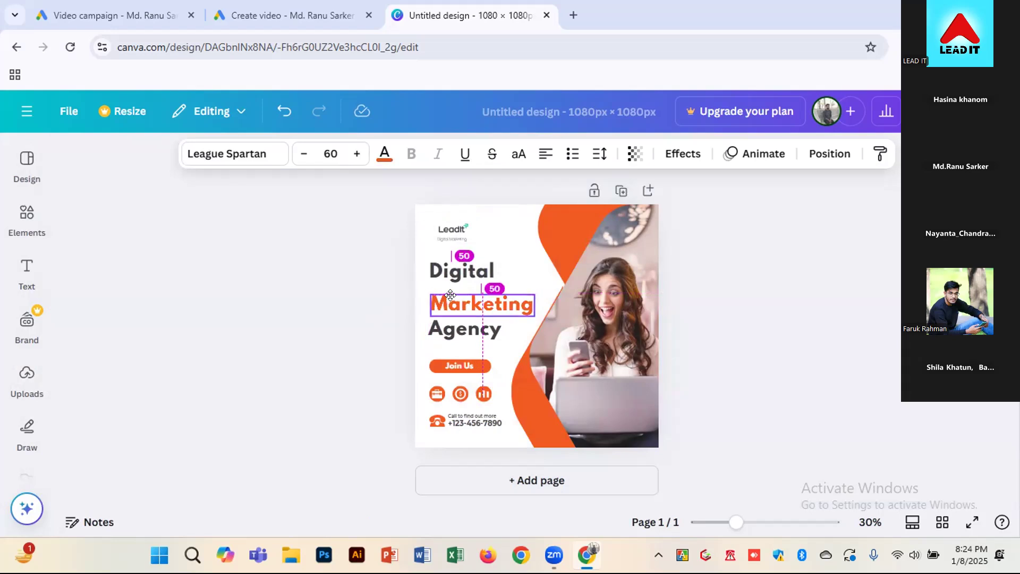
key(Left)
key(Left)
key(Left)
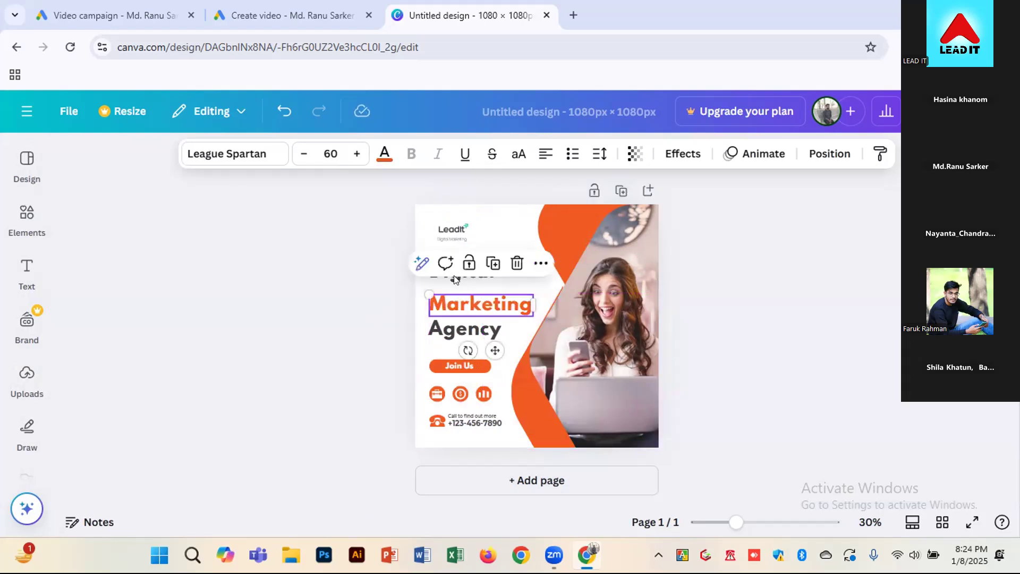
click(393, 303)
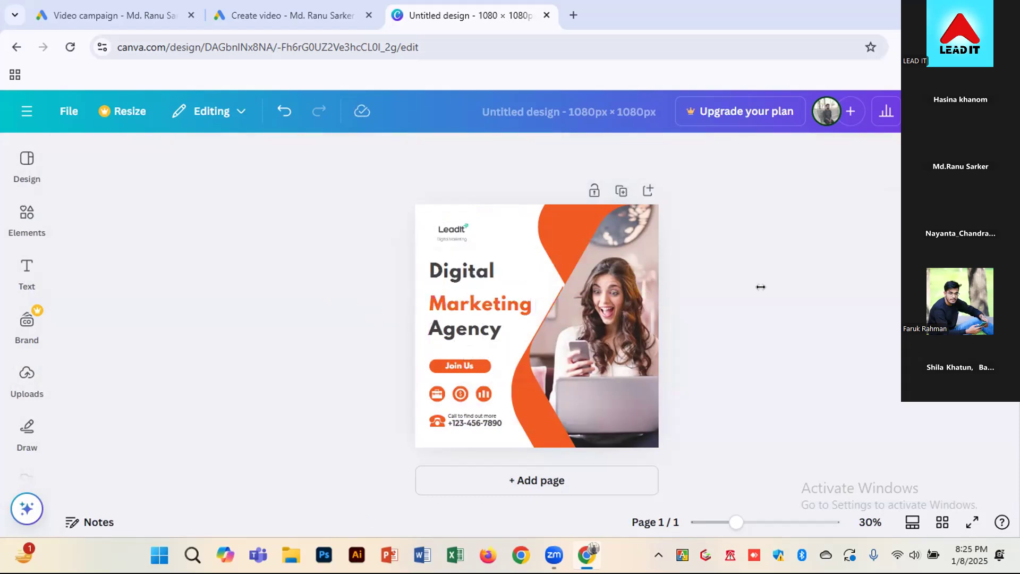
click(443, 229)
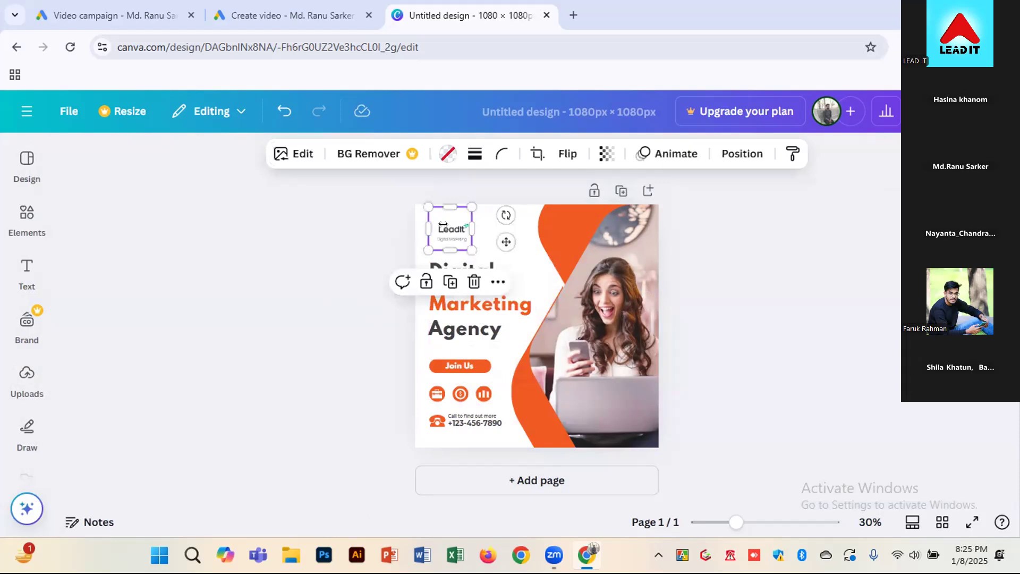
click(26, 164)
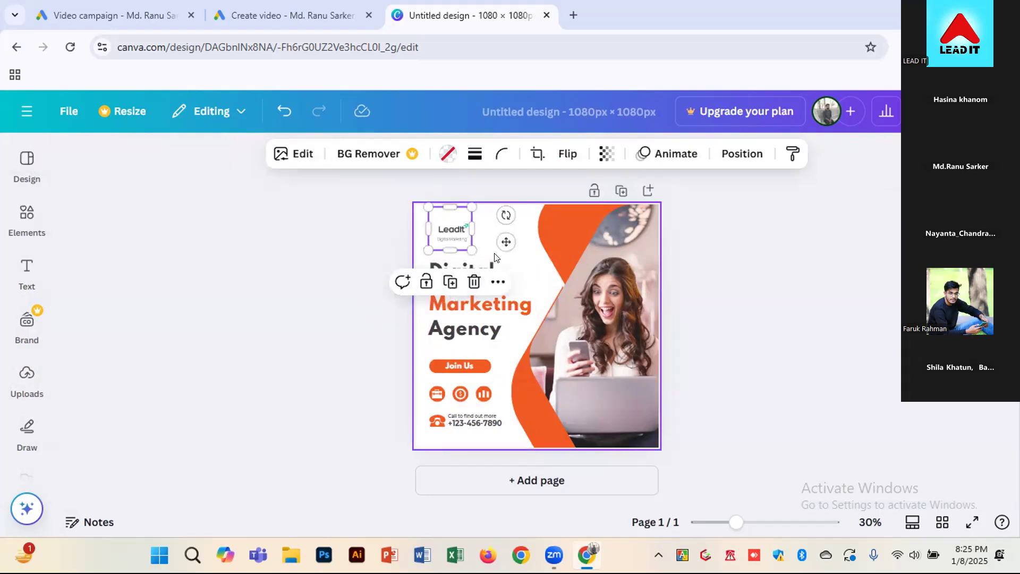
click(514, 262)
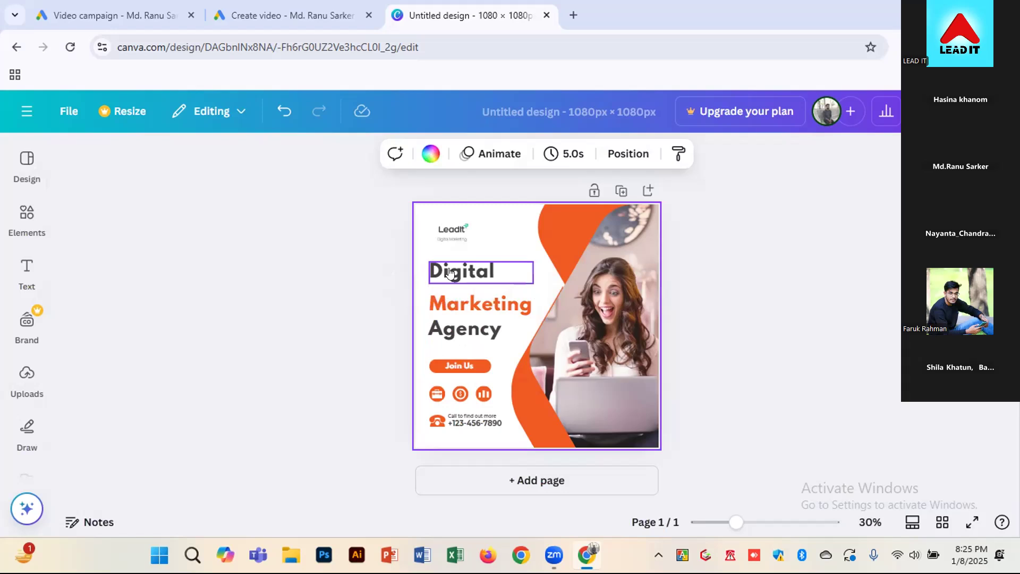
drag(448, 268, 448, 268)
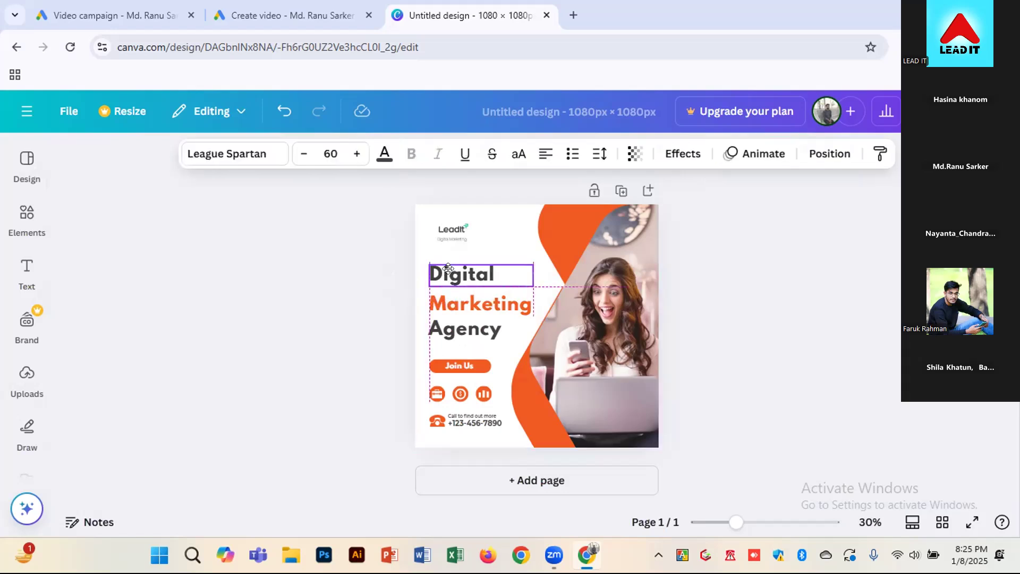
Enlarge the framed LeadIt logo slightly above the "Digital" line
click(447, 229)
click(448, 229)
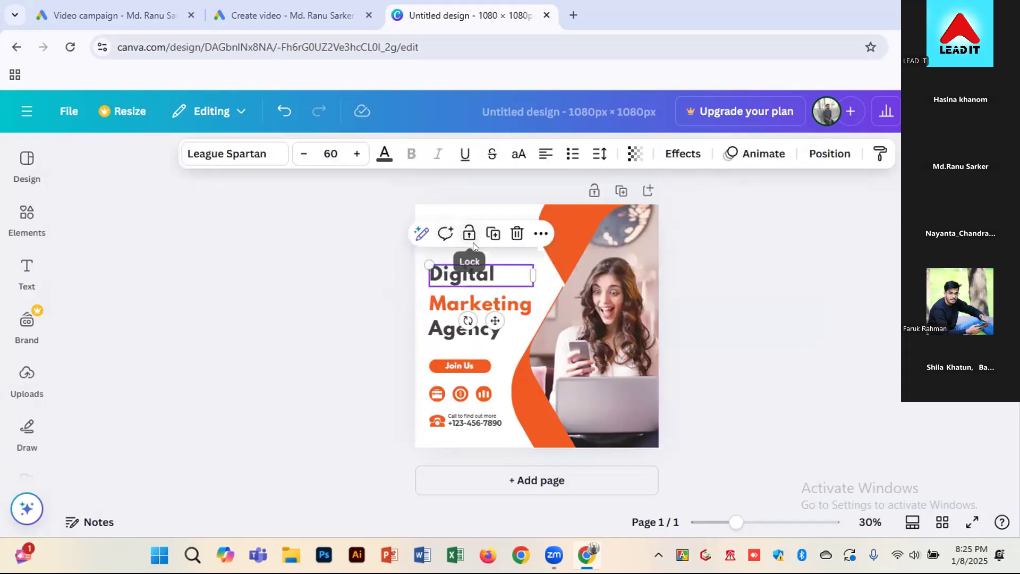
click(461, 333)
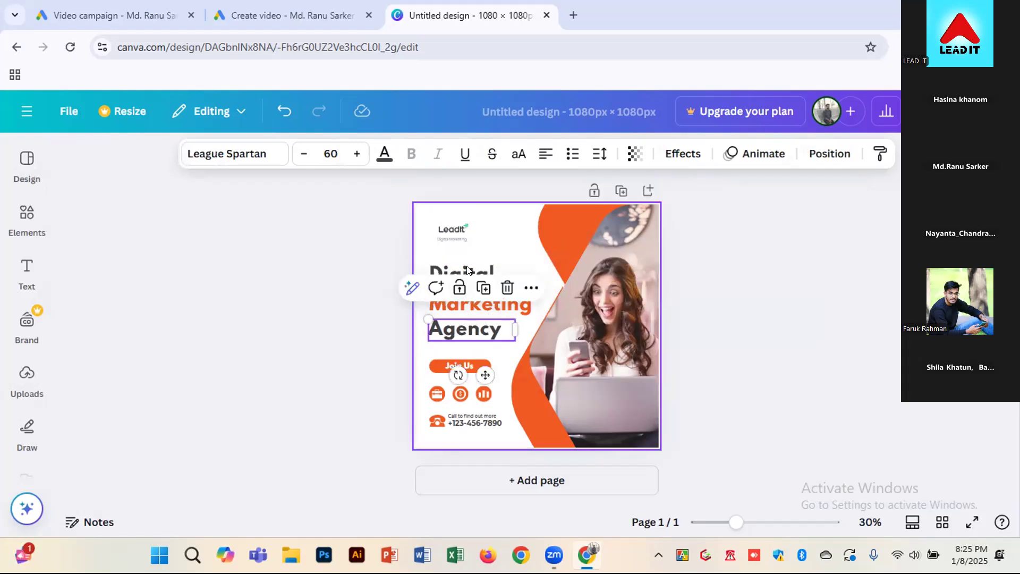
click(460, 238)
drag(467, 247, 479, 250)
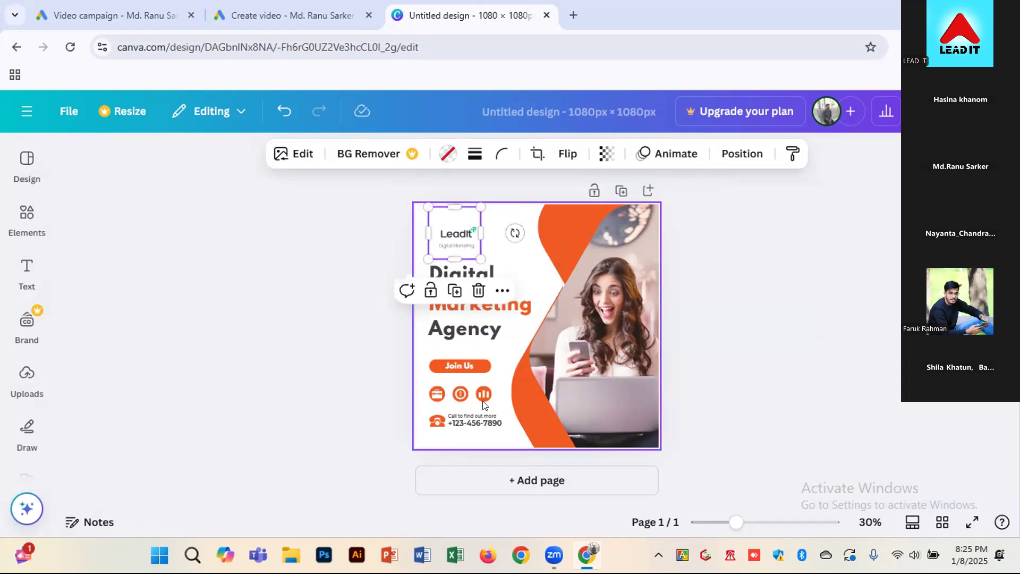
Enlarge the orange "Join Us" button together with its text and move it up, just below "Agency"
click(456, 366)
click(458, 364)
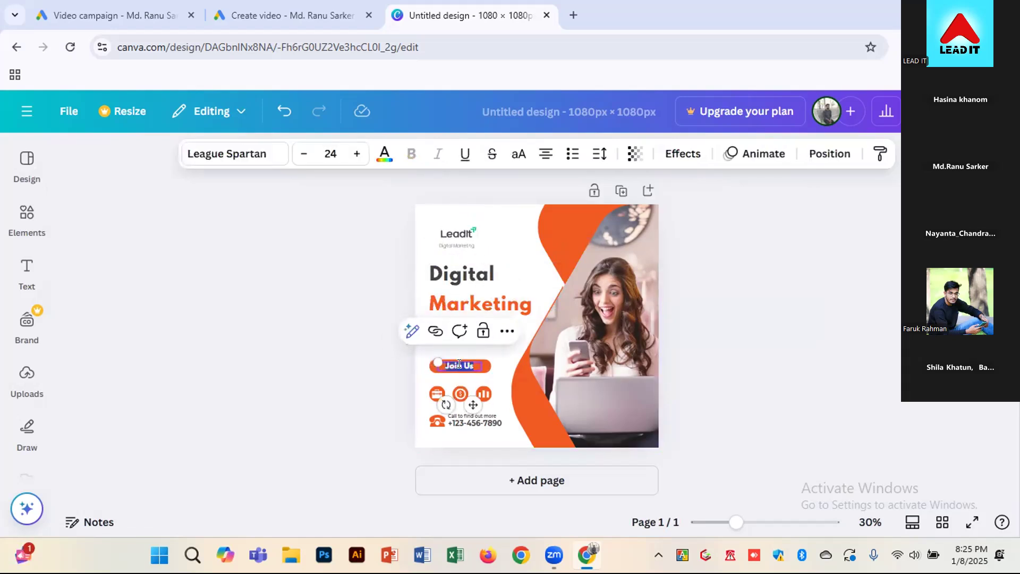
click(484, 374)
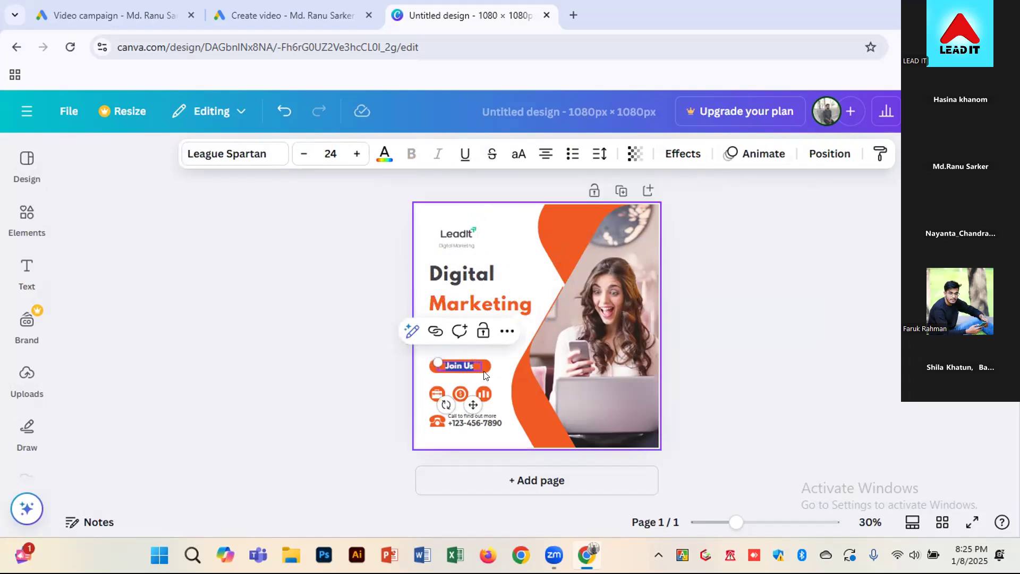
drag(445, 360, 430, 351)
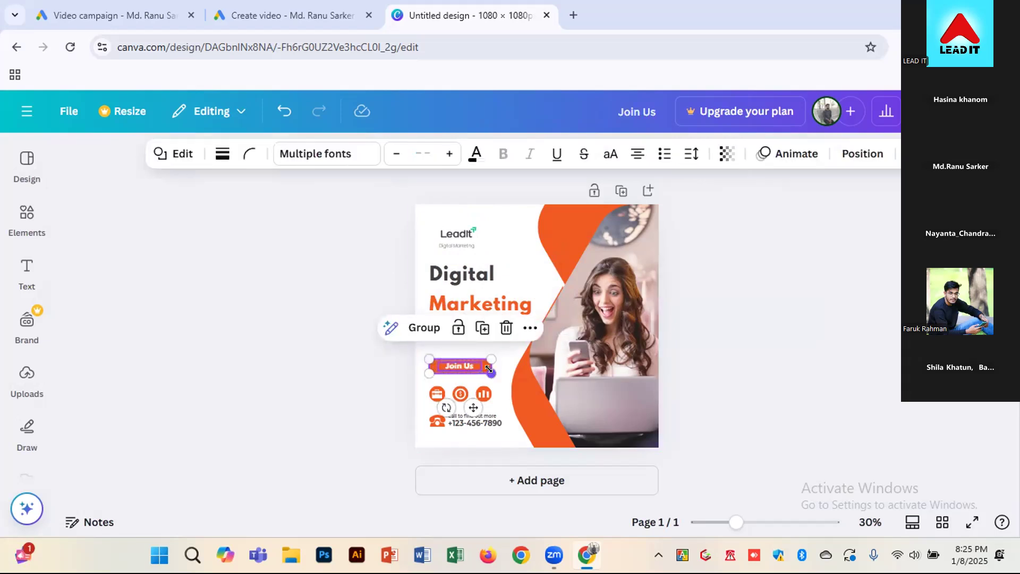
drag(494, 376, 477, 356)
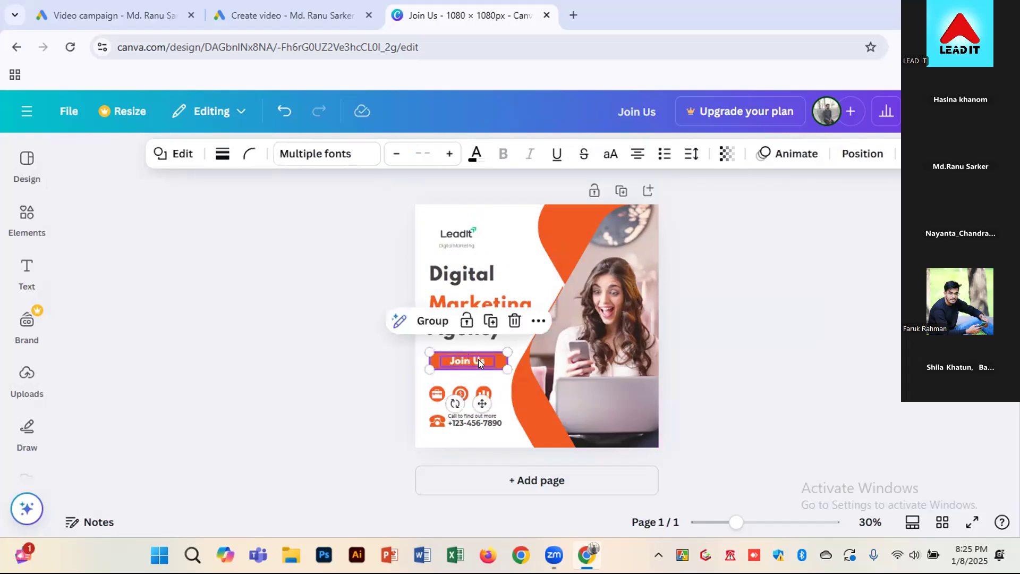
click(518, 413)
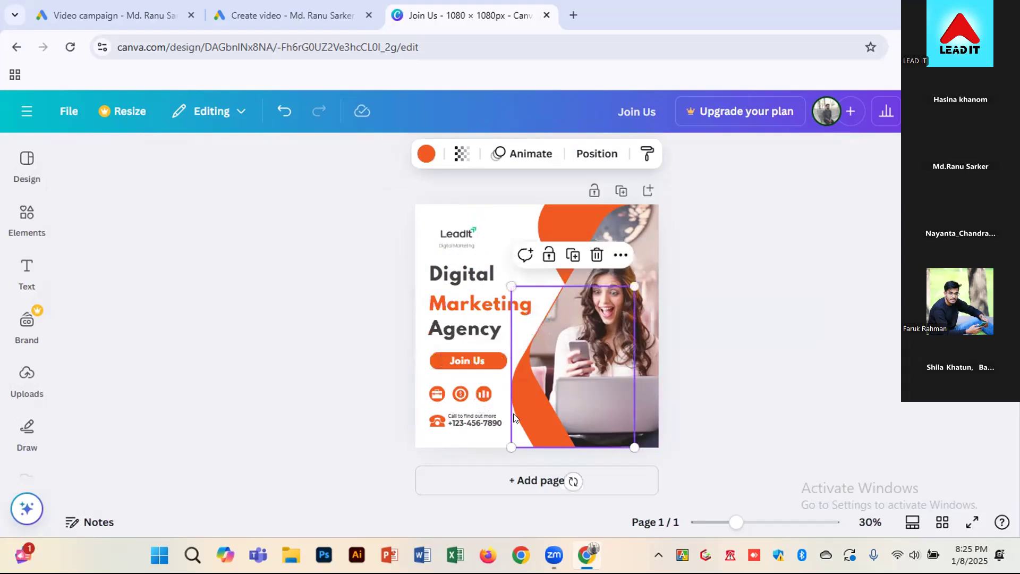
click(480, 425)
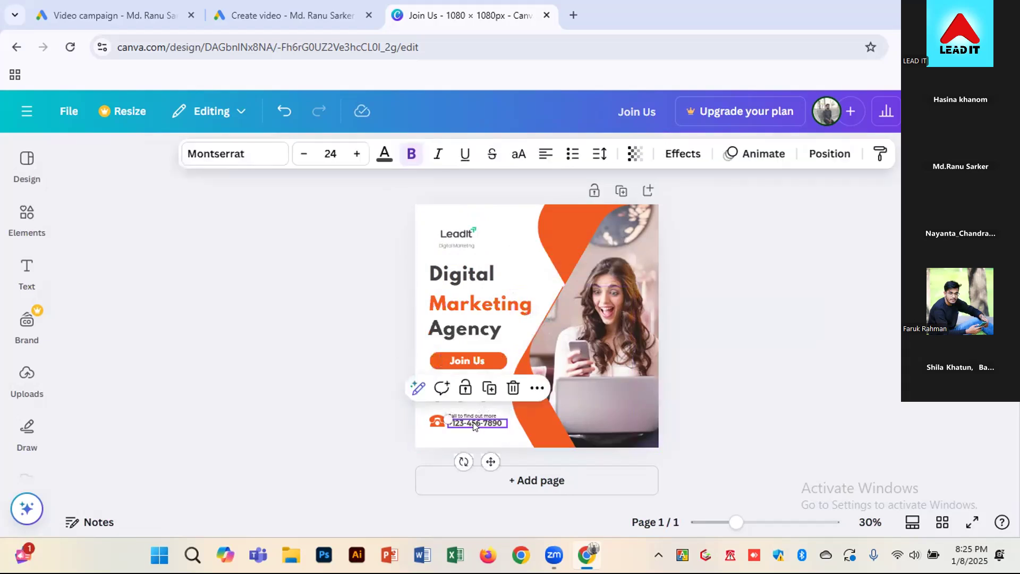
double_click(488, 425)
click(492, 436)
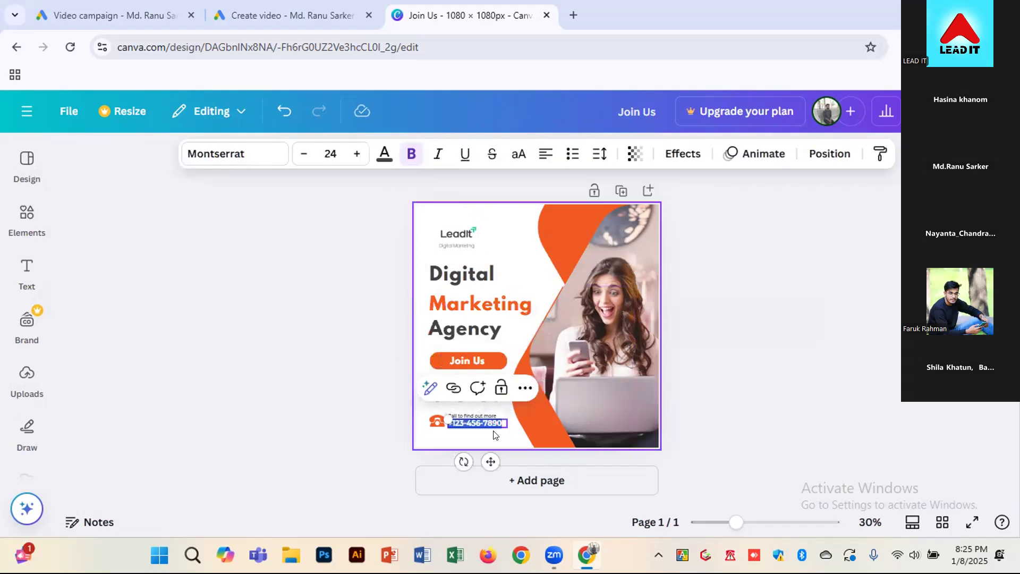
click(808, 328)
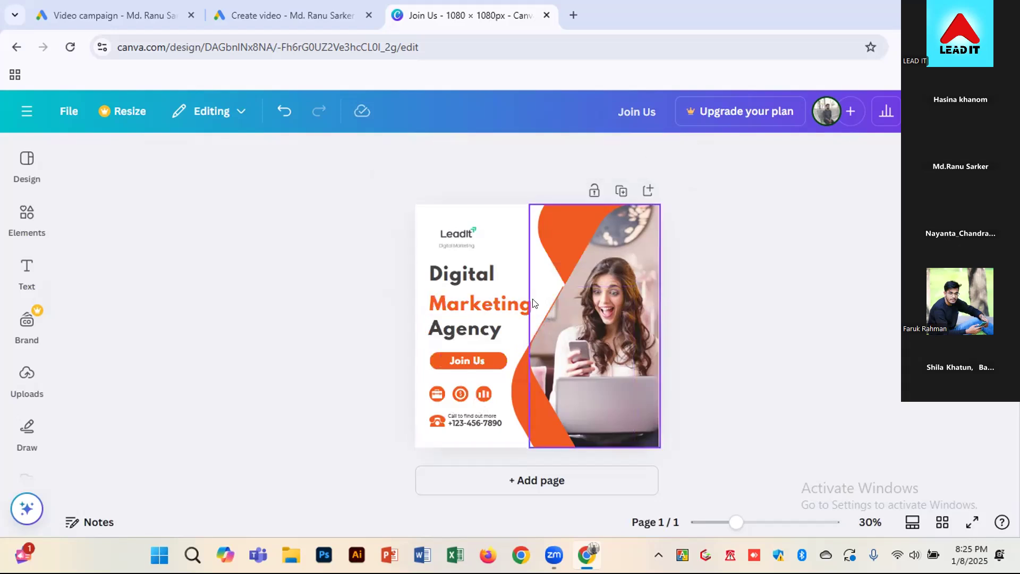
Enlarge the framed LeadIt logo a little more from its lower corner, above the "Digital" line
click(449, 234)
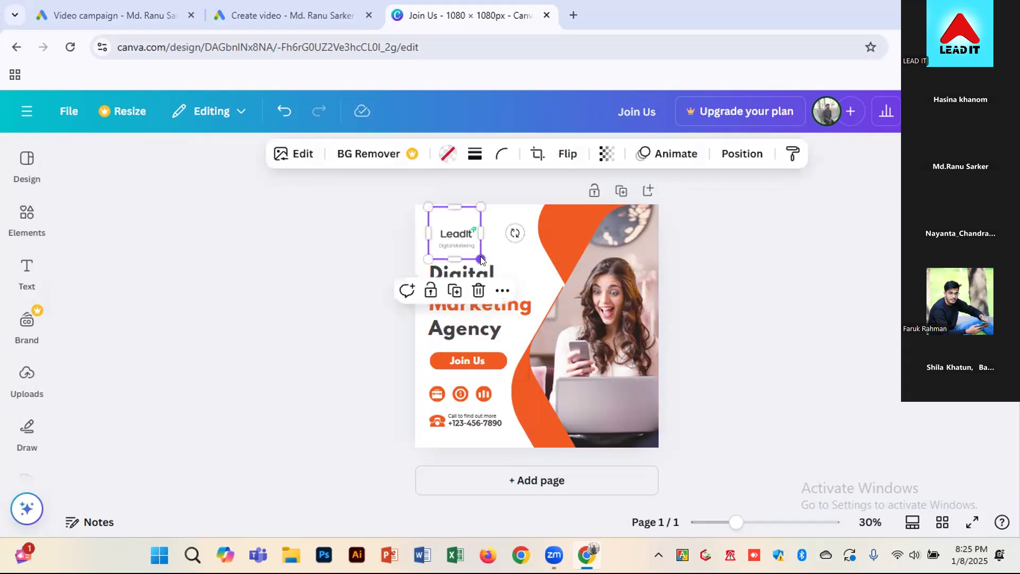
drag(481, 259, 487, 260)
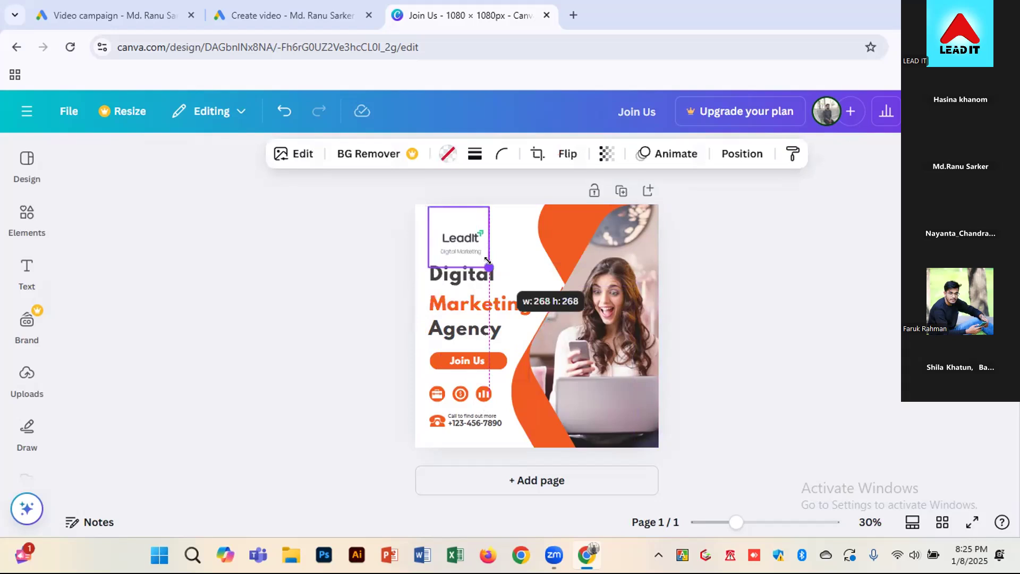
drag(487, 260, 491, 264)
click(983, 111)
double_click(598, 276)
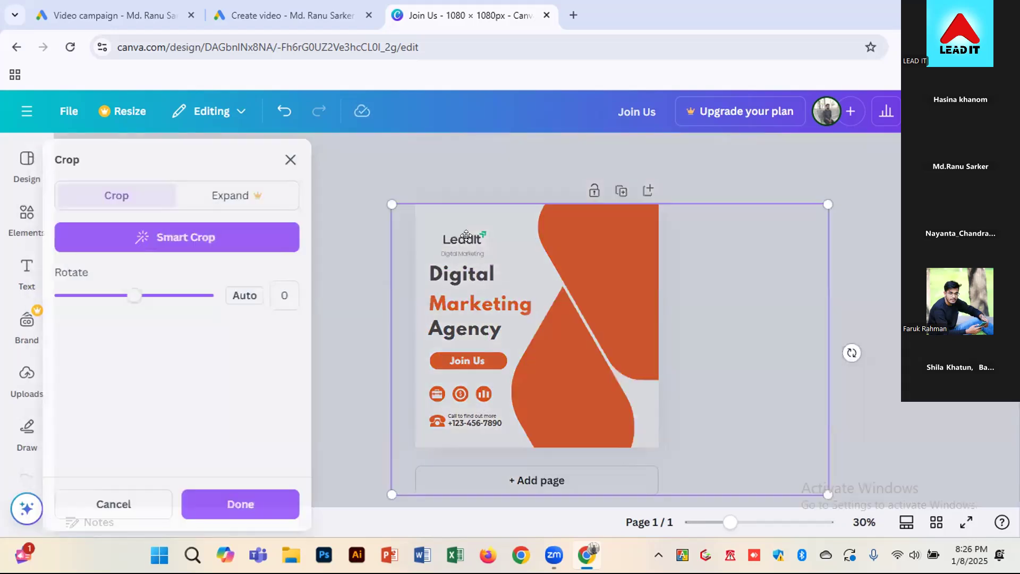
click(897, 269)
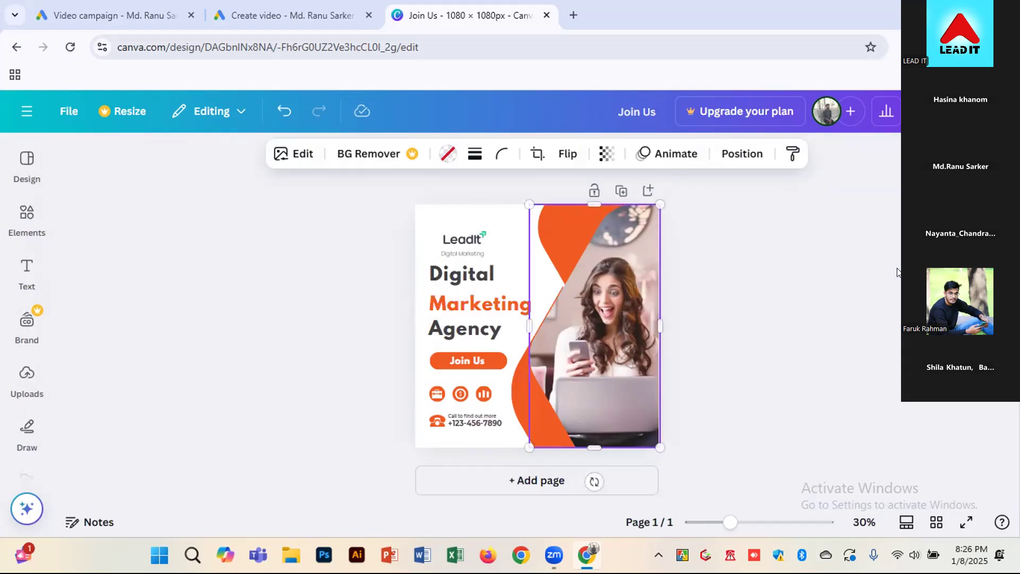
Move the LeadIt logo slightly up, away from the "Digital" headline line
click(446, 233)
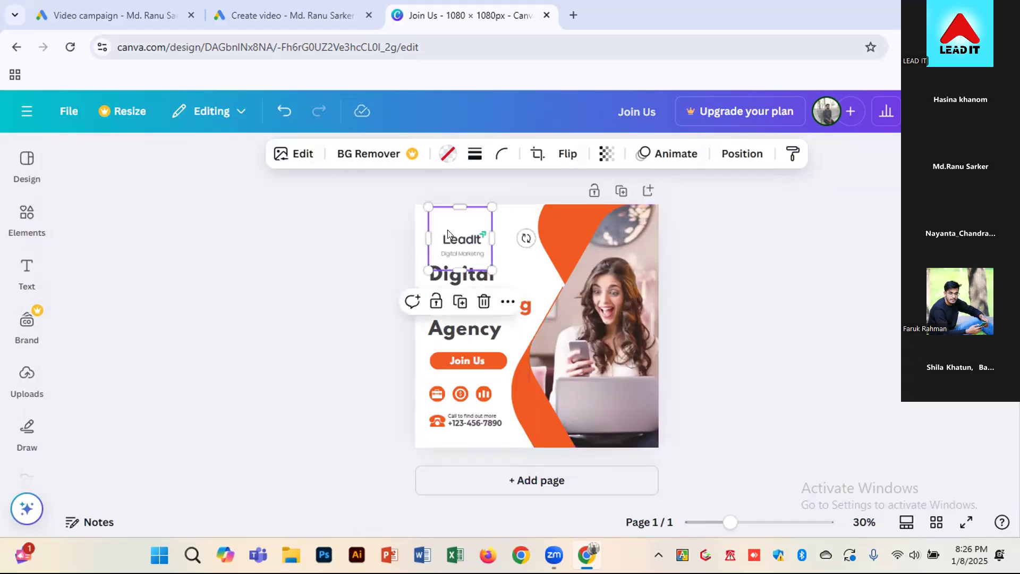
drag(447, 229, 448, 223)
click(362, 245)
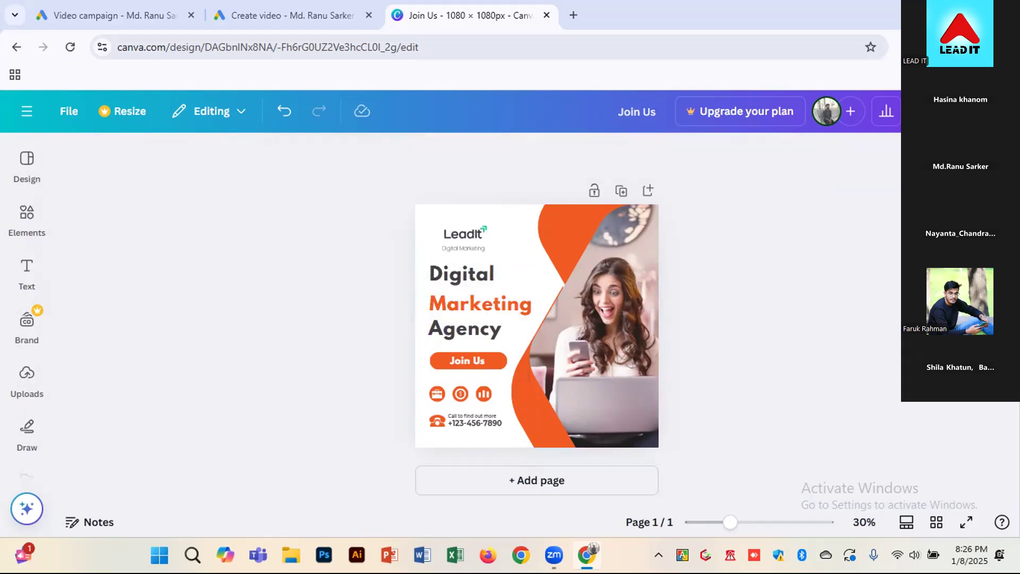
Download the Join Us design as a JPG at 1,080 × 1,080 px
click(936, 111)
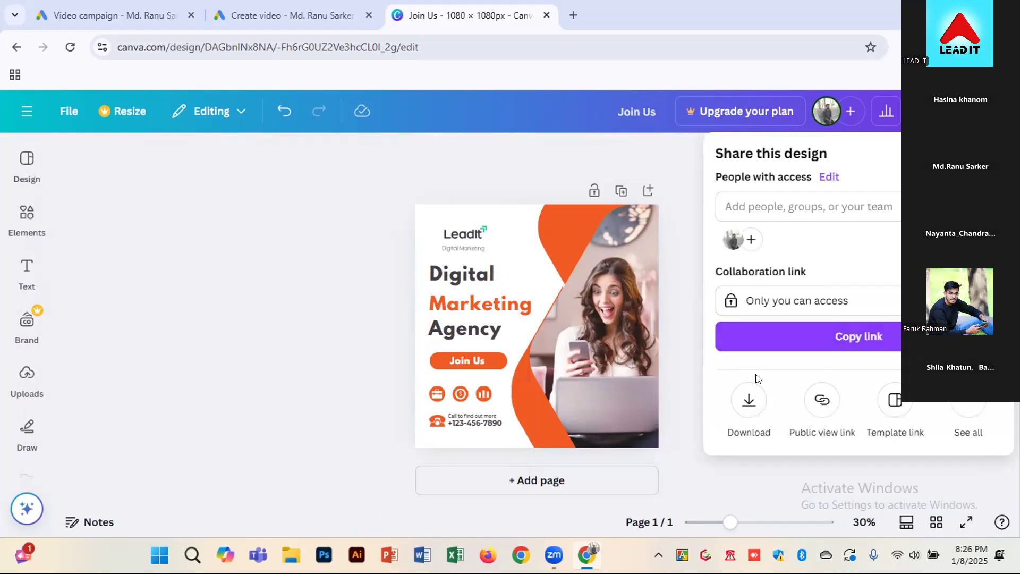
click(751, 399)
click(807, 225)
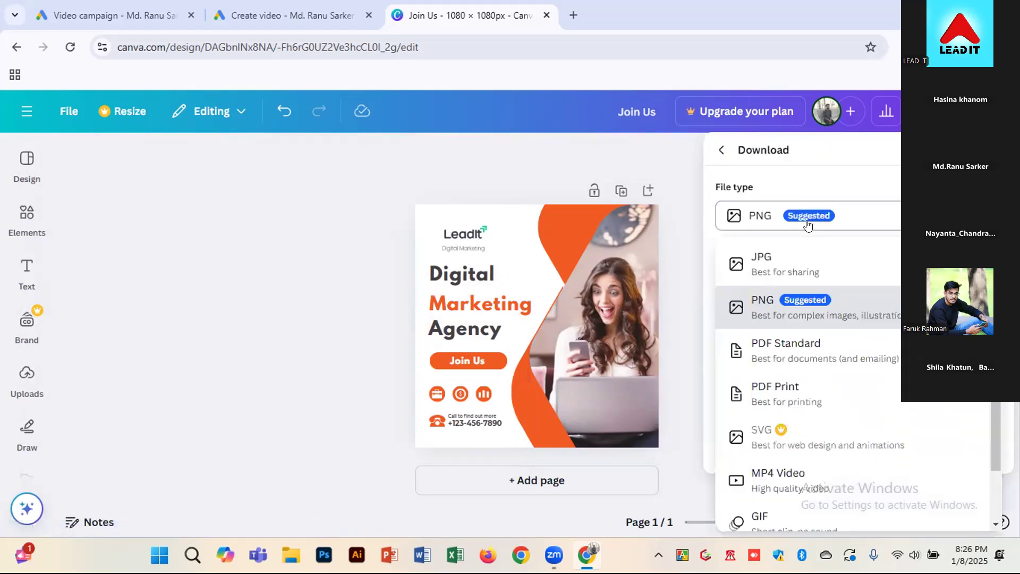
click(769, 261)
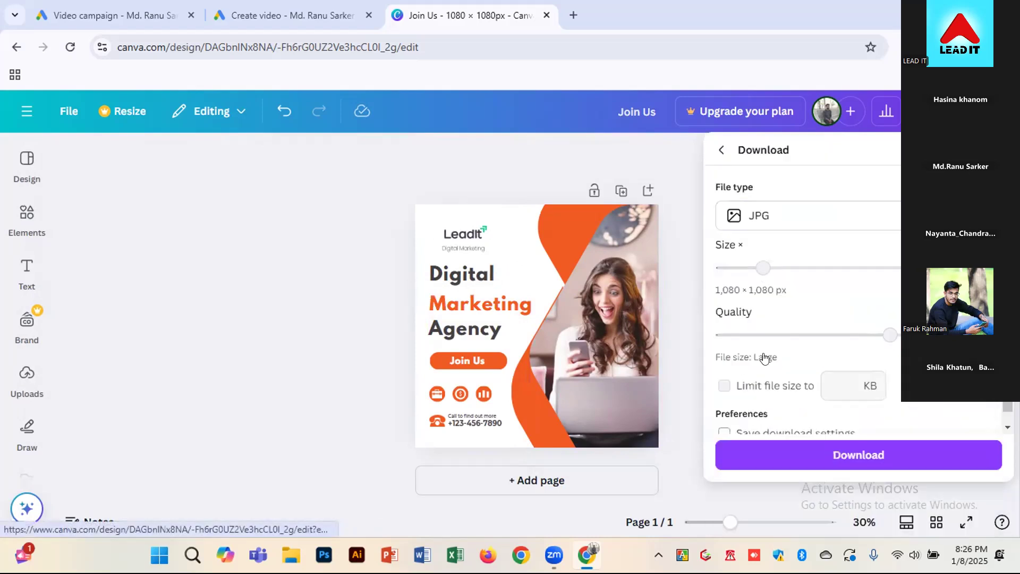
click(874, 458)
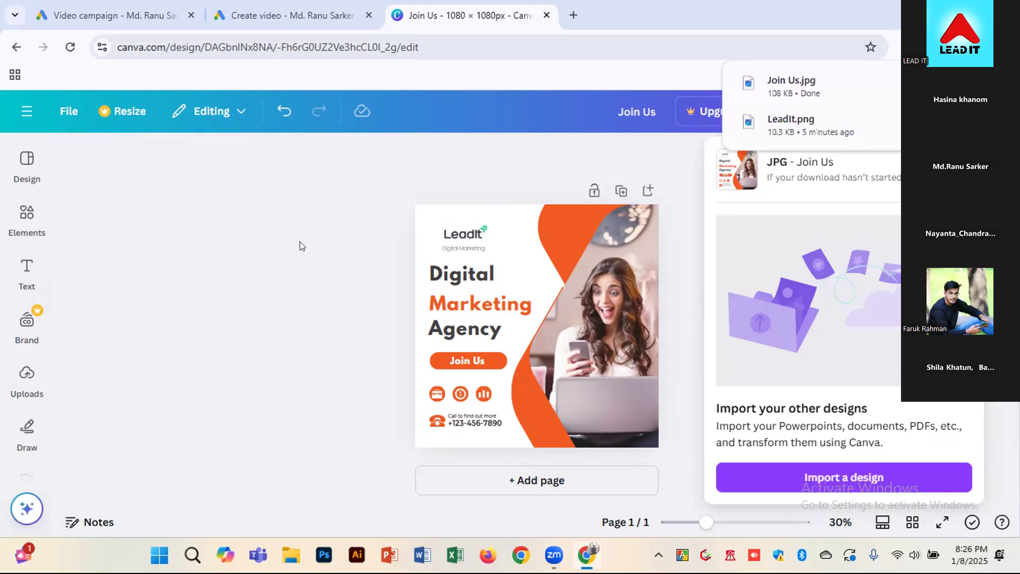
Switch to the Google Ads video builder and upload Join Us.jpg from Downloads as Image 1 of scene 1
click(267, 7)
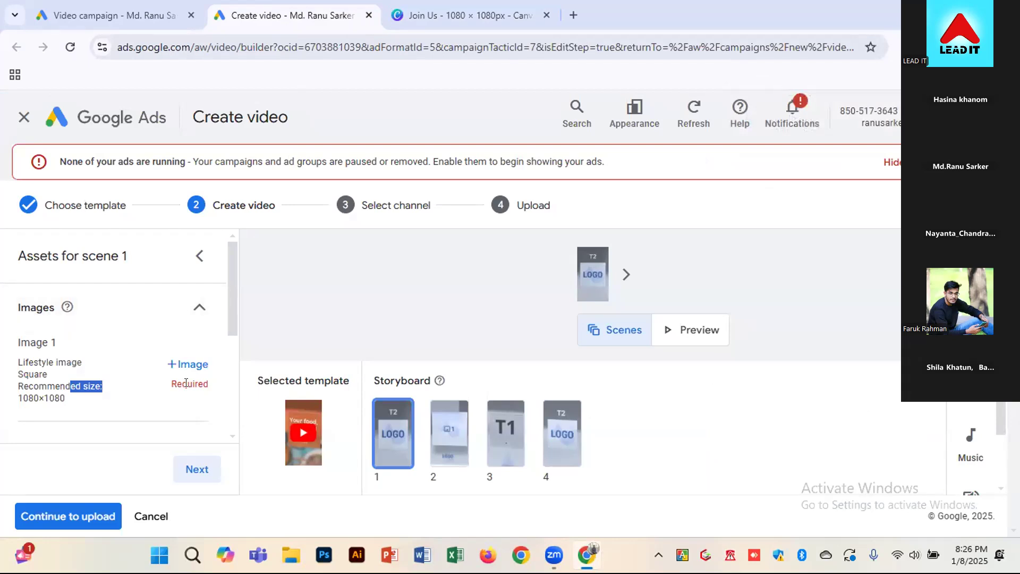
click(187, 366)
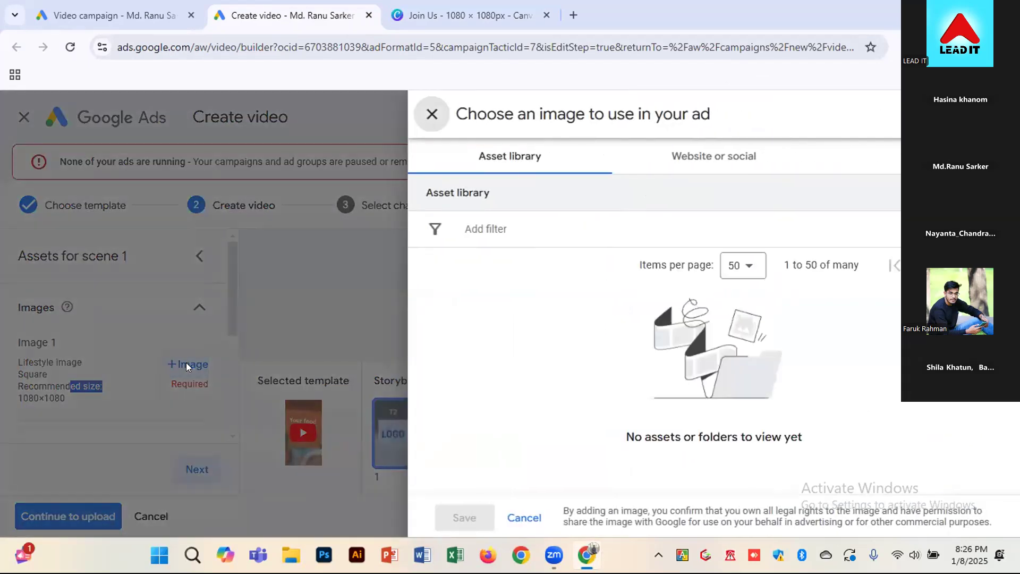
click(876, 156)
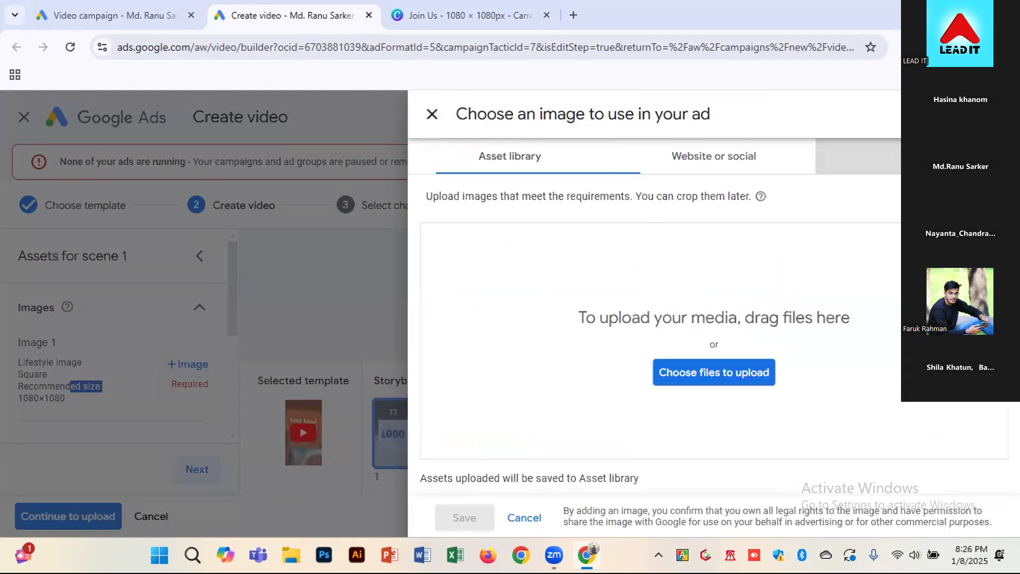
click(693, 370)
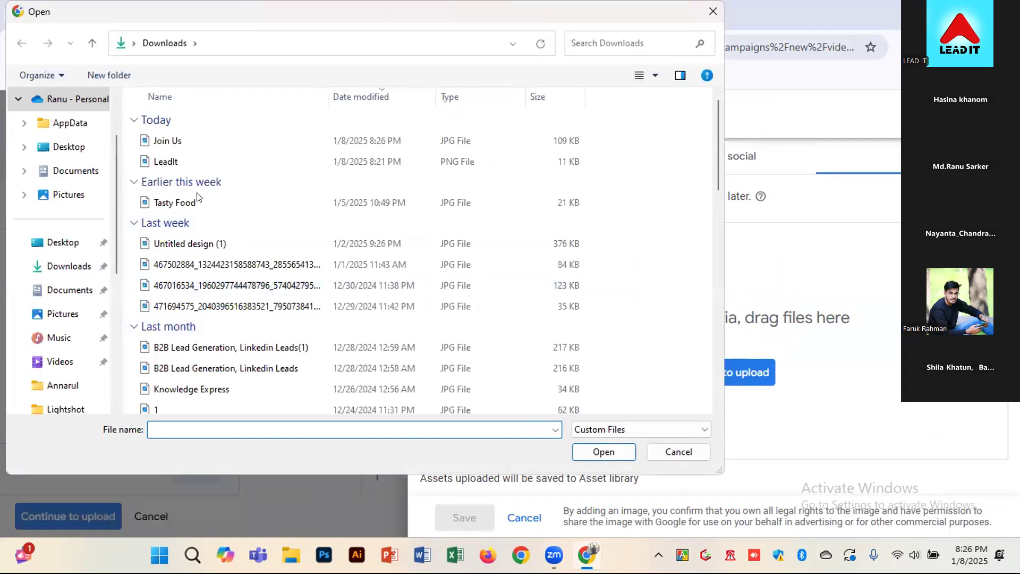
double_click(163, 140)
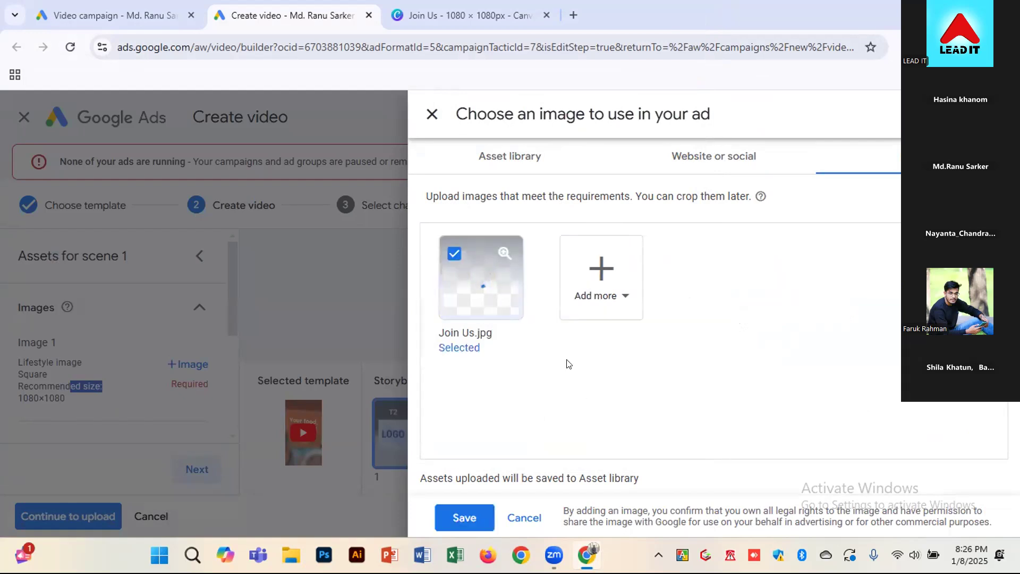
click(465, 516)
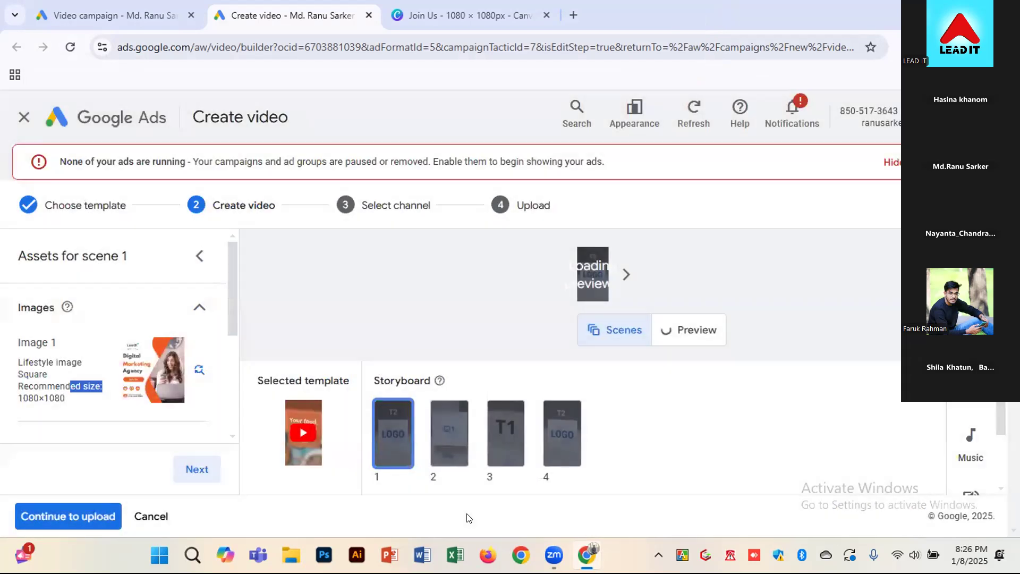
Upload LeadIt.png from Downloads as the square logo for scene 1 and save it
scroll(185, 367, down, 3)
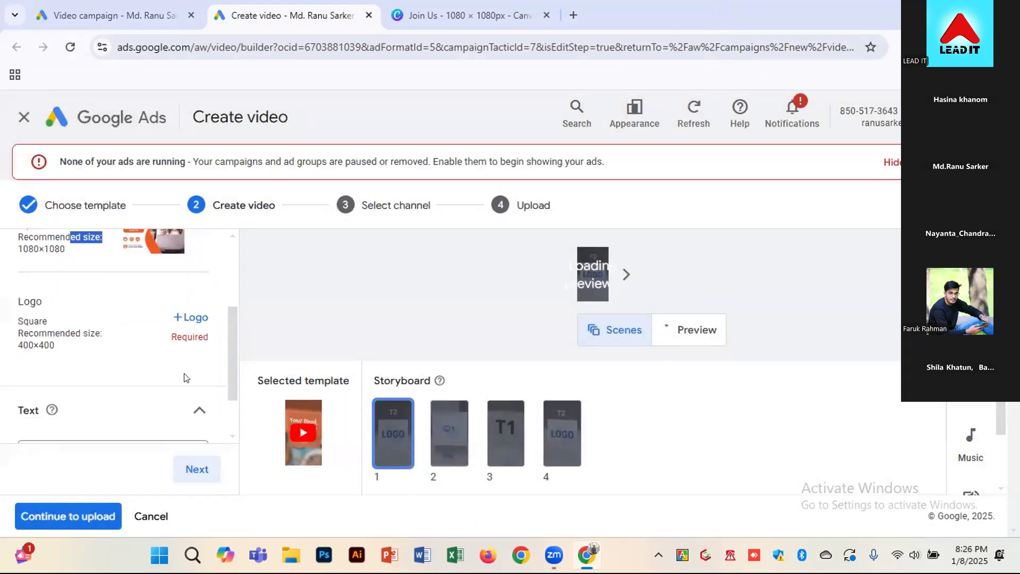
click(191, 312)
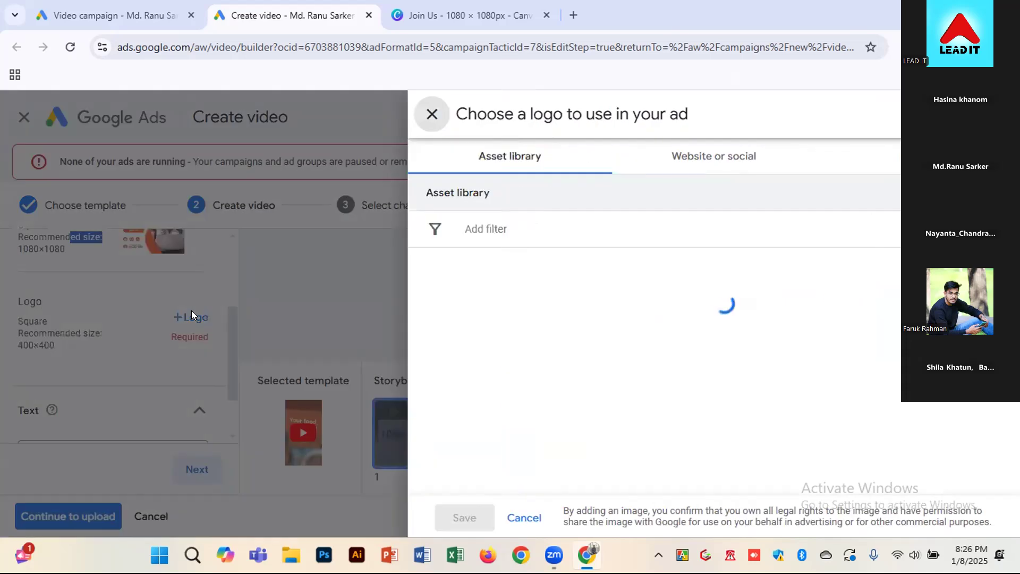
click(883, 156)
click(726, 375)
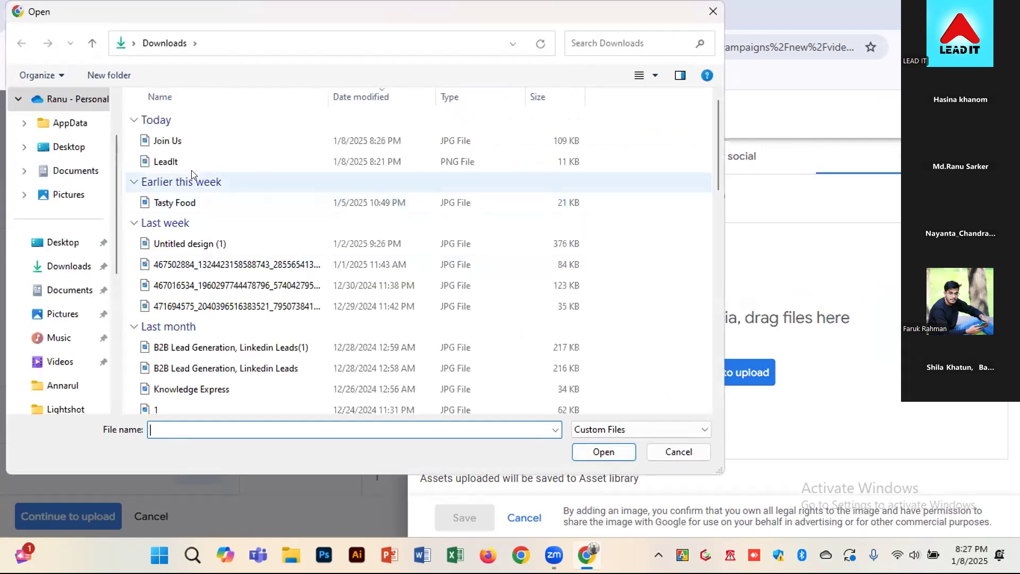
double_click(171, 162)
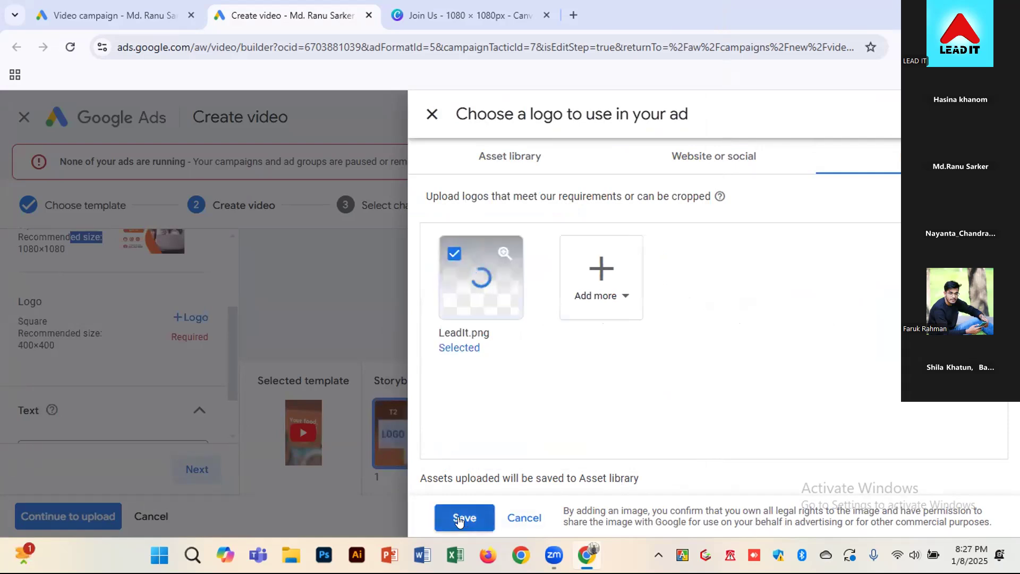
click(458, 517)
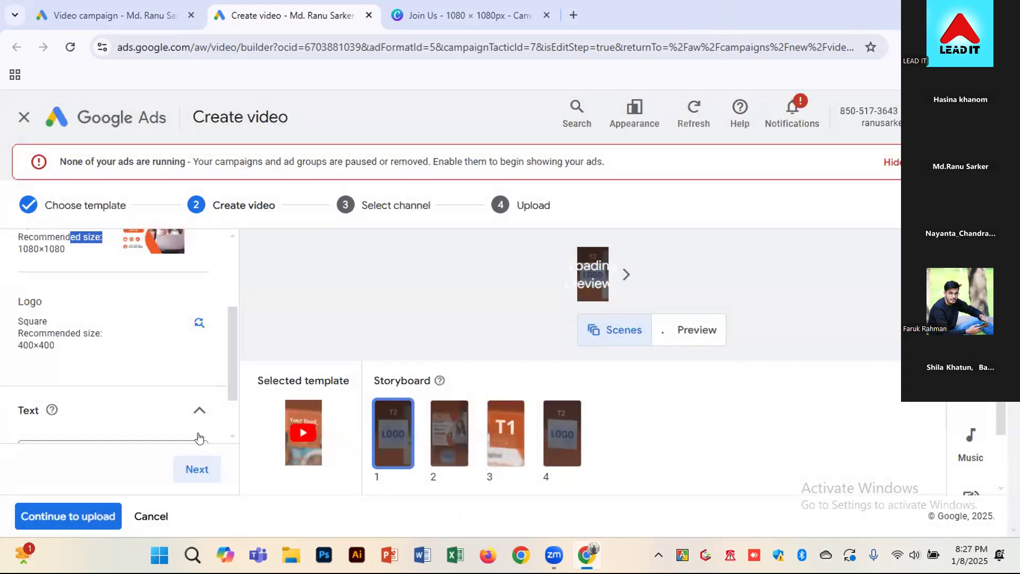
Enter "Turn Your Skill into a Carrer," as Text 1 of the scene
scroll(146, 417, down, 2)
click(111, 394)
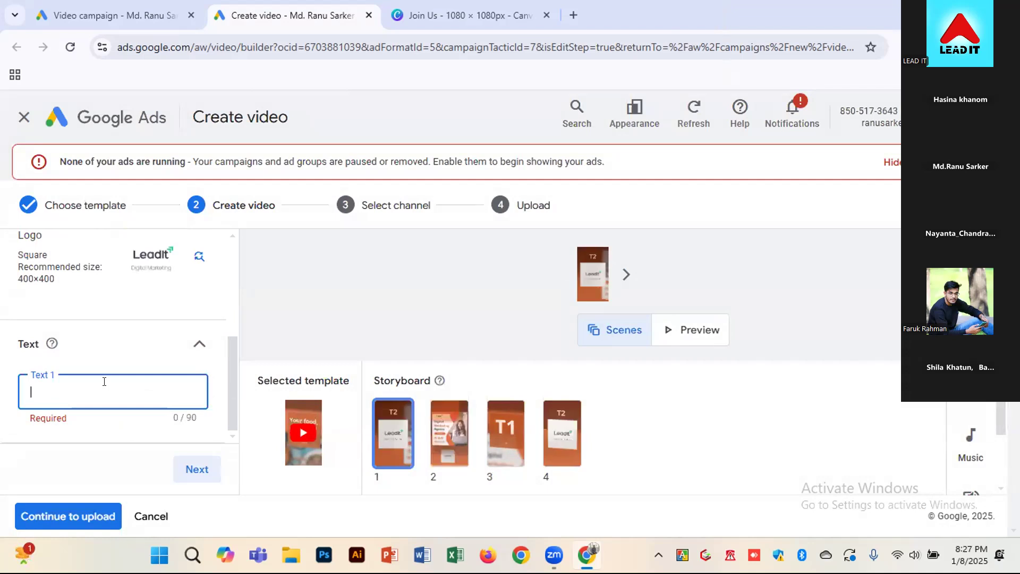
text(R)
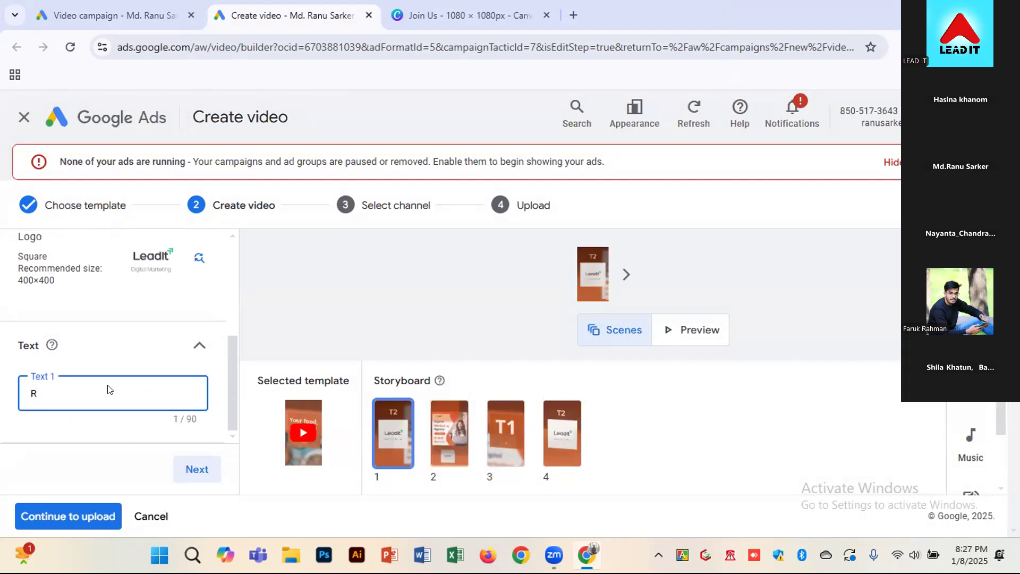
key(BackSpace)
key(BackSpace)
text(Turn Your Skill into a Carrer,)
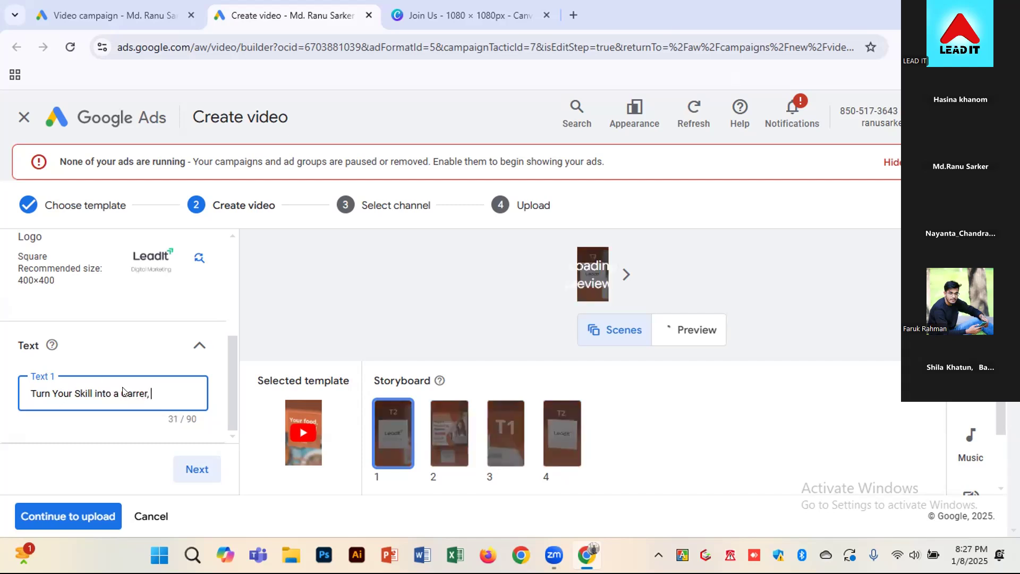
Correct the misspelled "Carrer" in Text 1 to the spell-check suggestion "Career"
right_click(124, 393)
right_click(125, 394)
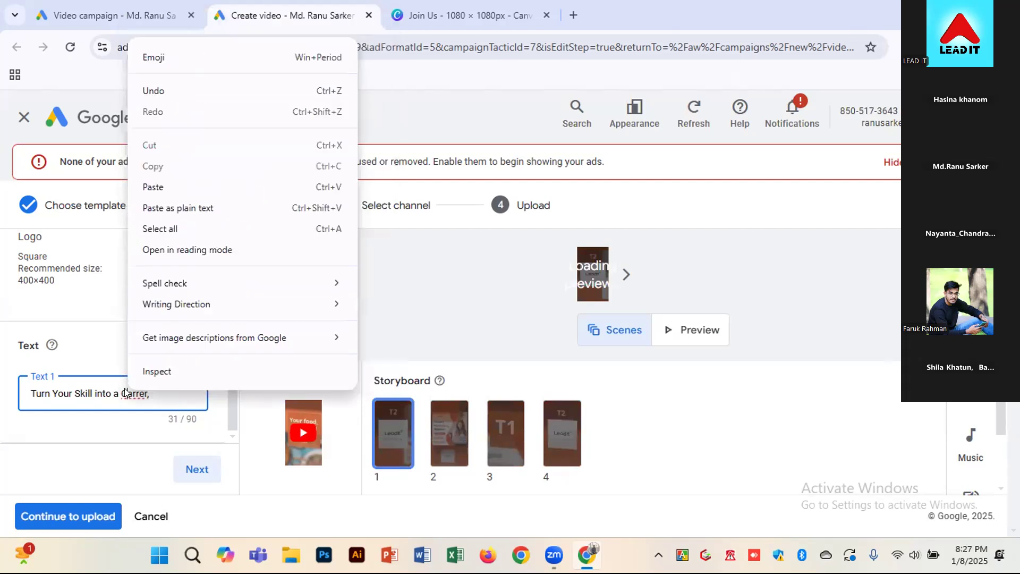
click(134, 391)
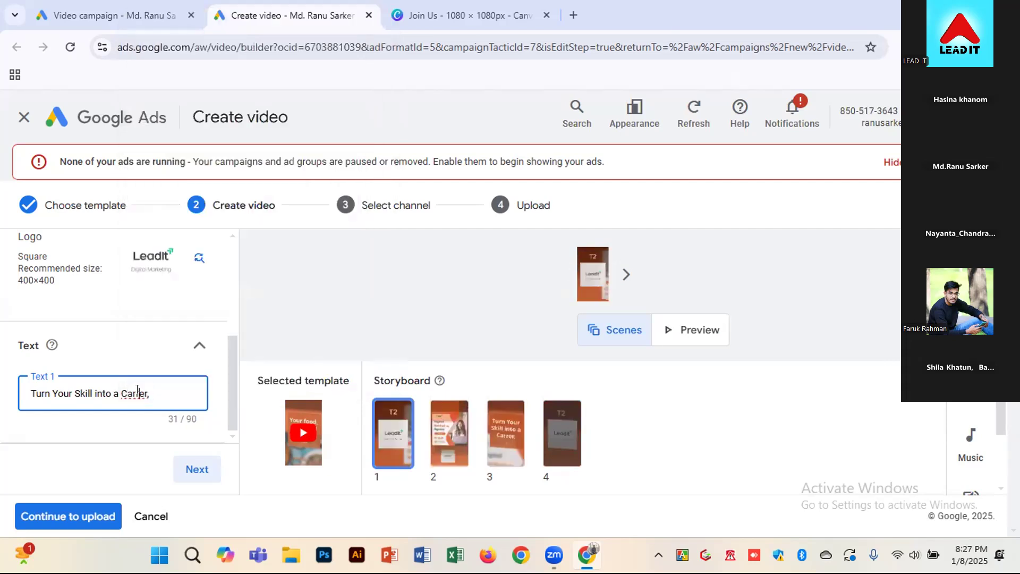
right_click(137, 393)
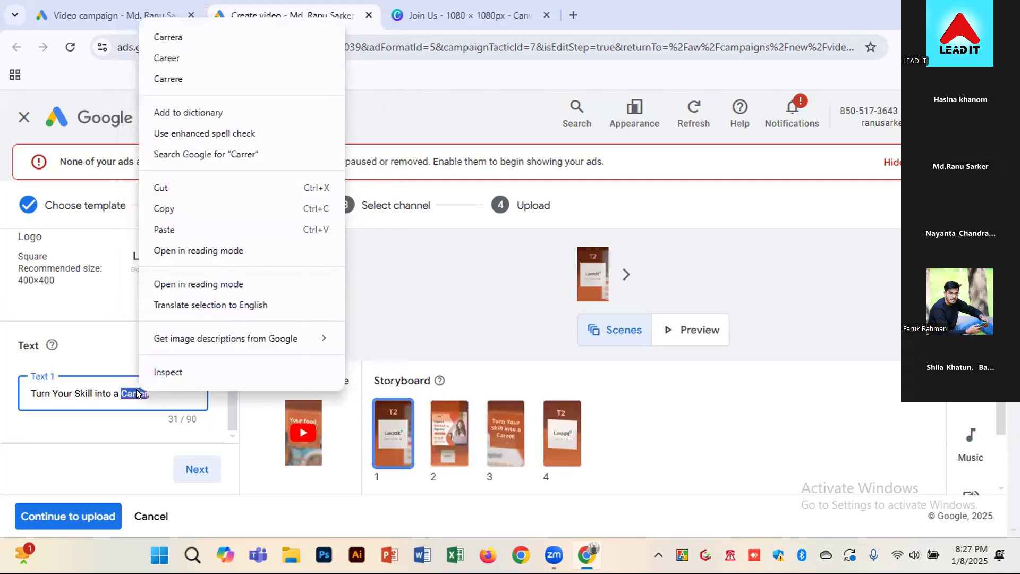
click(192, 55)
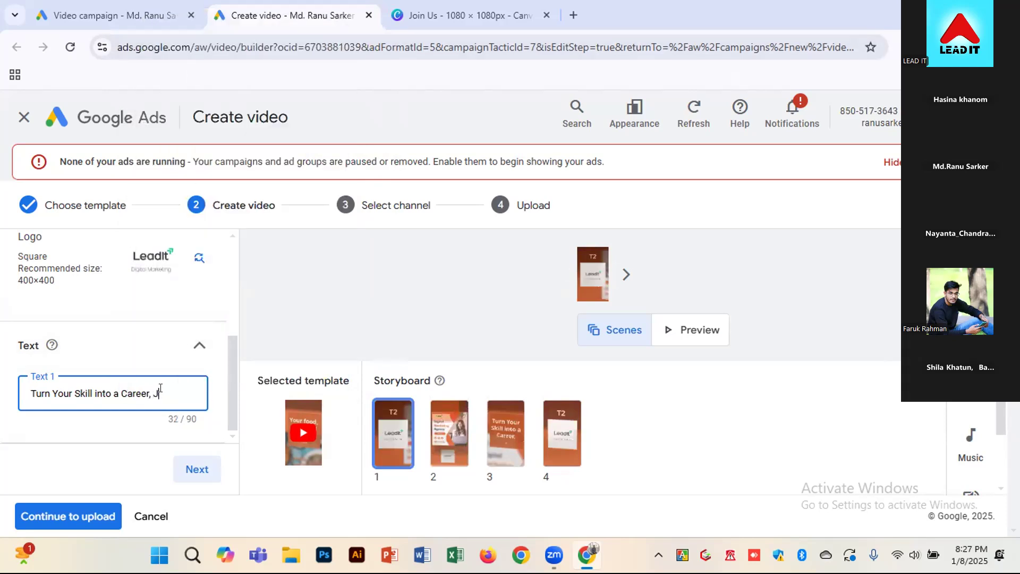
Complete Text 1 with "Join as a Freelancer" after "Career," and continue to storyboard scene 2
text(, Join as a Free)
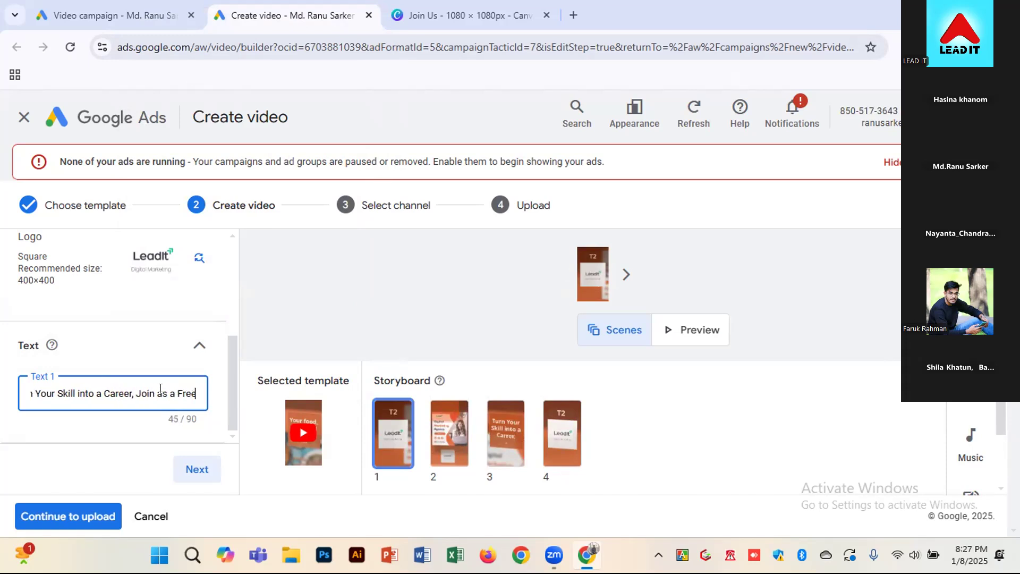
text(lancer)
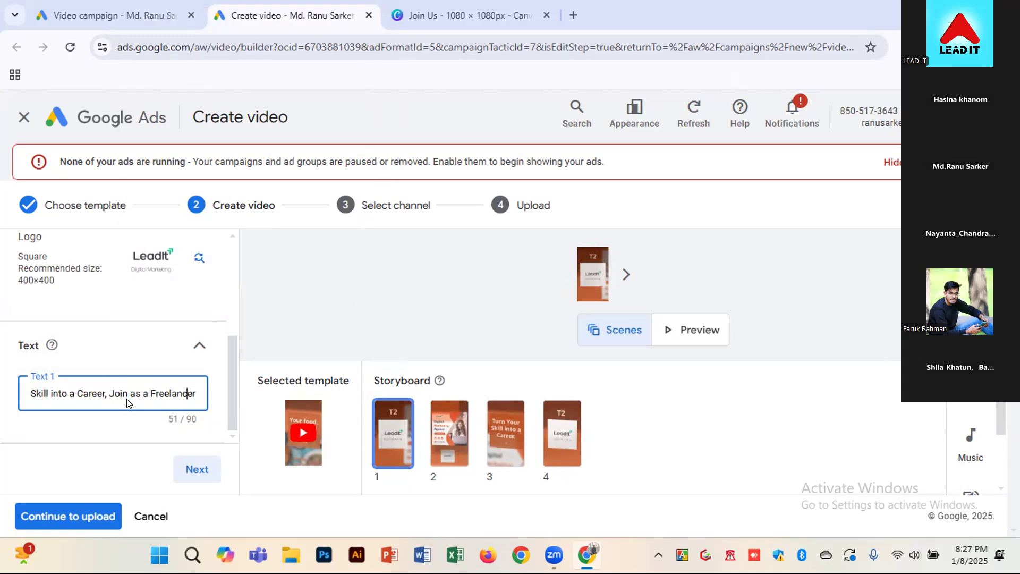
click(113, 394)
click(194, 468)
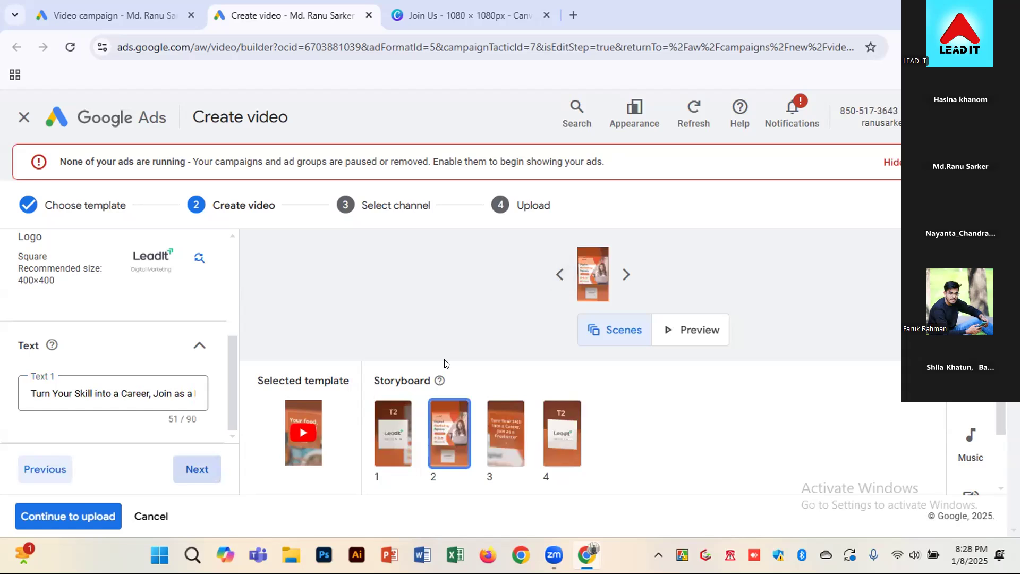
Check that storyboard scene 2 uses the freelancer Text 1 and continue to scene 3
mouse_move(230, 383)
mouse_down()
mouse_move(238, 271)
mouse_move(230, 387)
mouse_up()
click(136, 393)
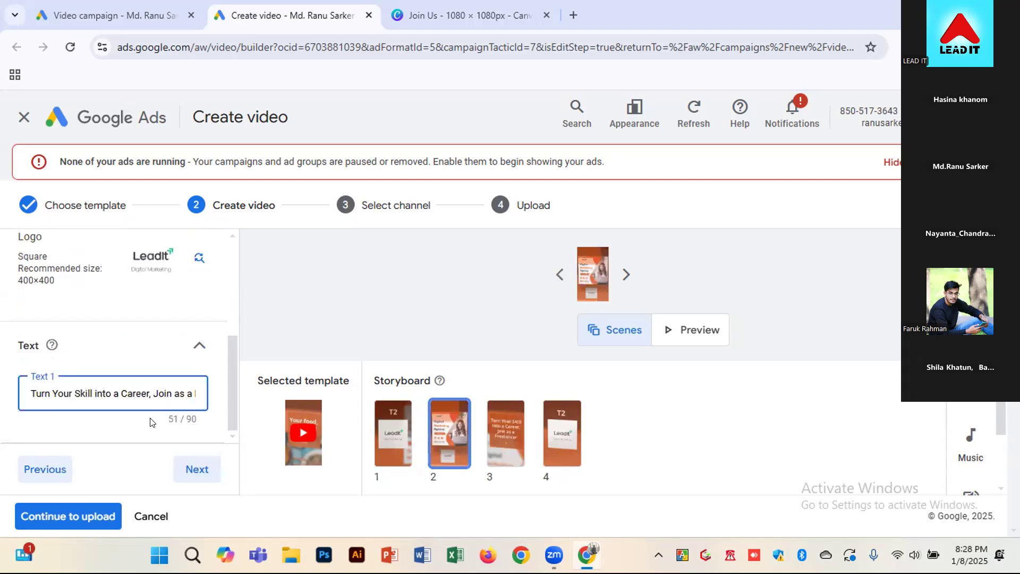
click(189, 467)
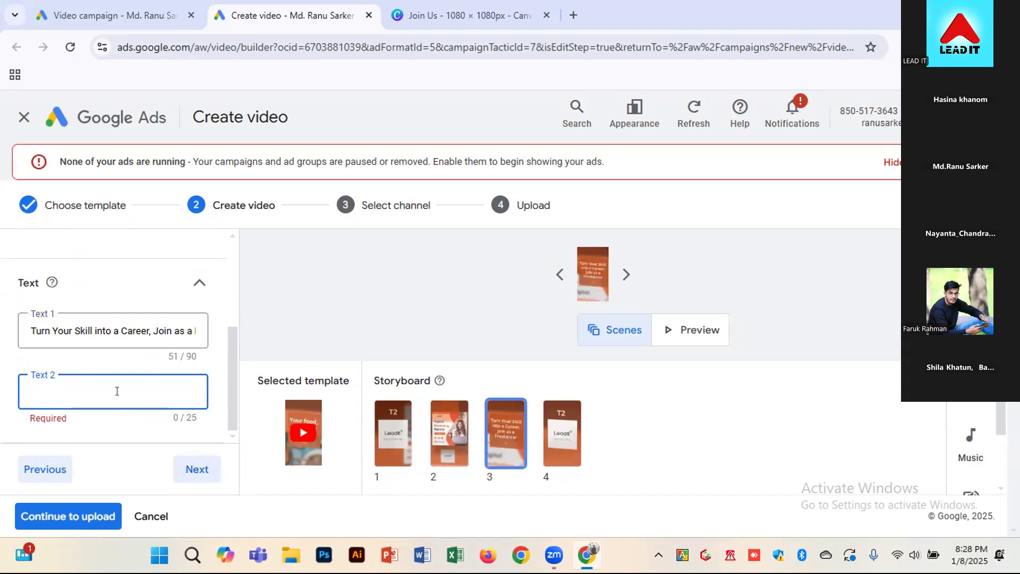
text(A)
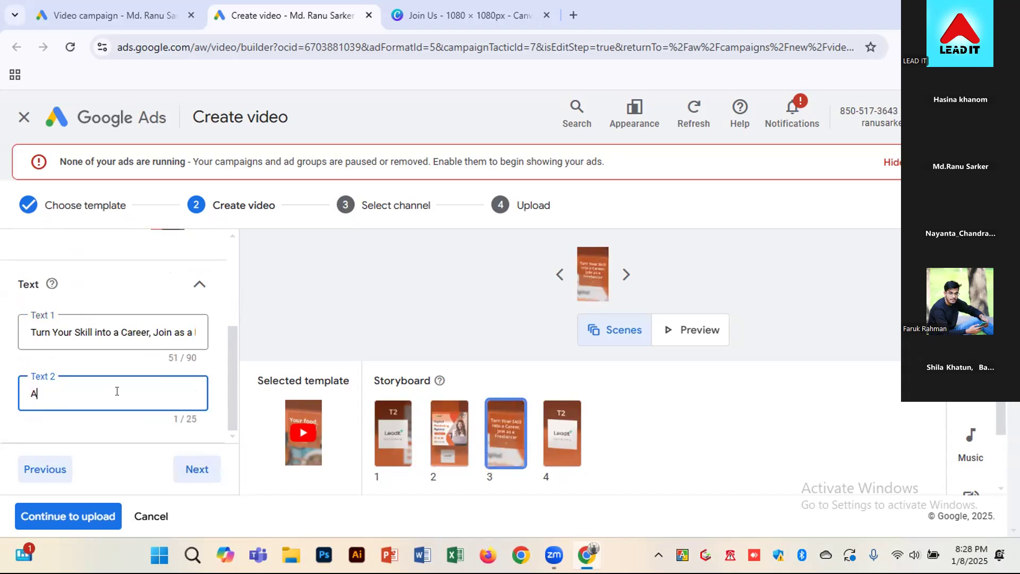
text(chiv)
text(eve)
text( Your)
text(Goals Wit)
text(h ever)
key(ctrl+a)
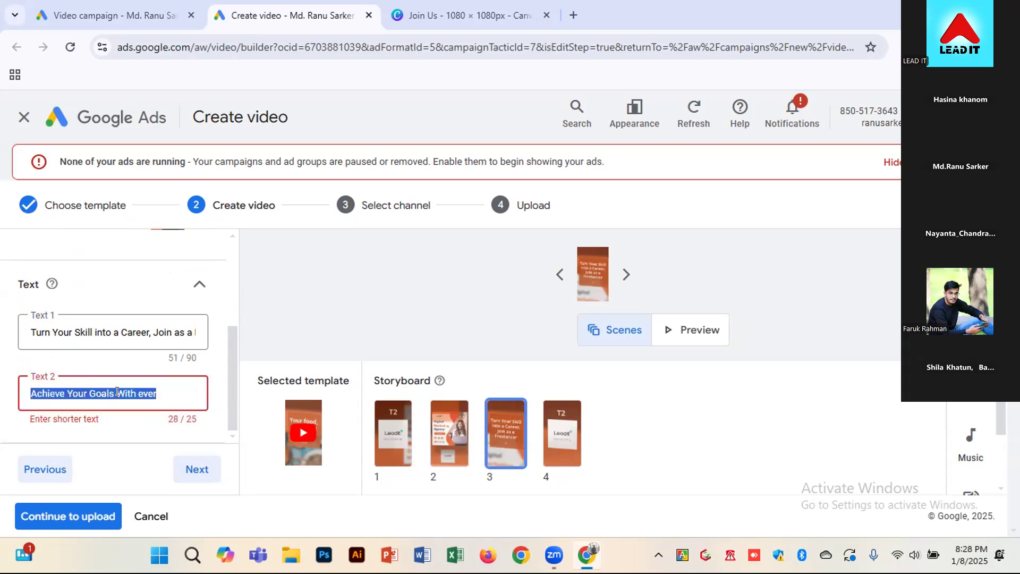
key(BackSpace)
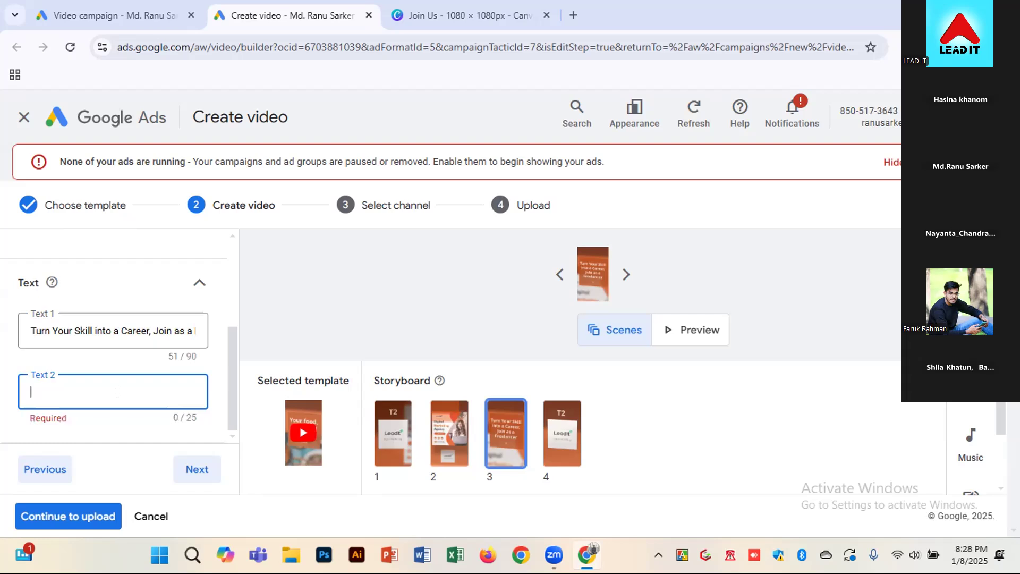
Enter "Start Your Journey Today" as Text 2 of scene 3 and continue to scene 4
text(Start Yo)
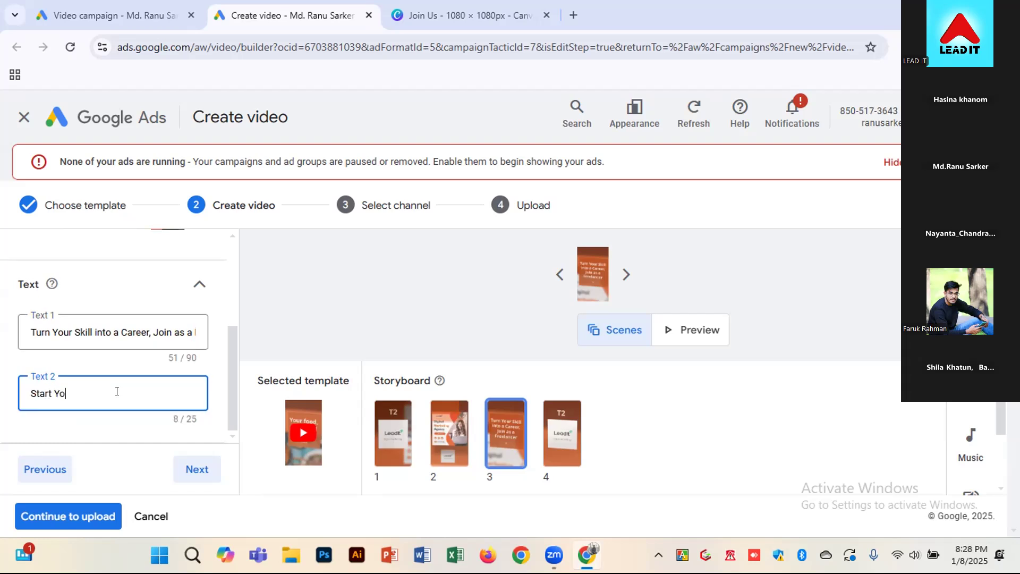
text(ur Journey Today)
click(186, 475)
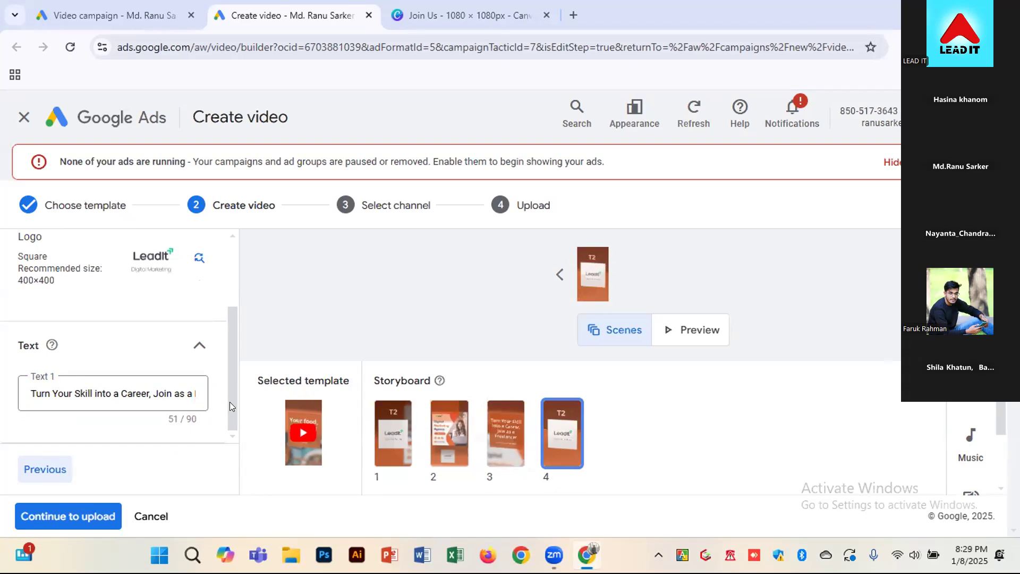
Continue to the upload stage, review the video preview, and upload "Revolving display video" to the Headline Express channel
click(69, 519)
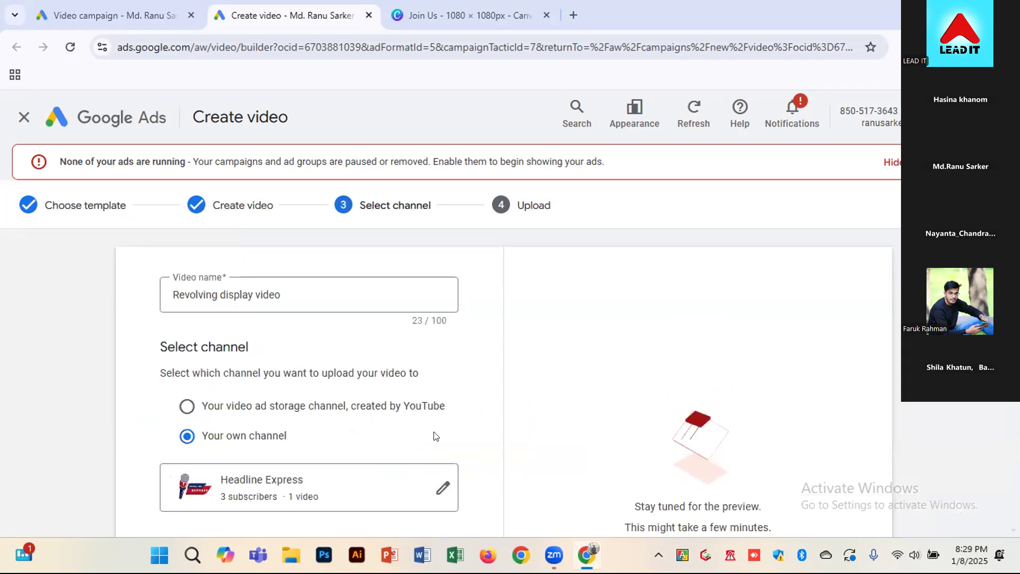
scroll(462, 425, down, 3)
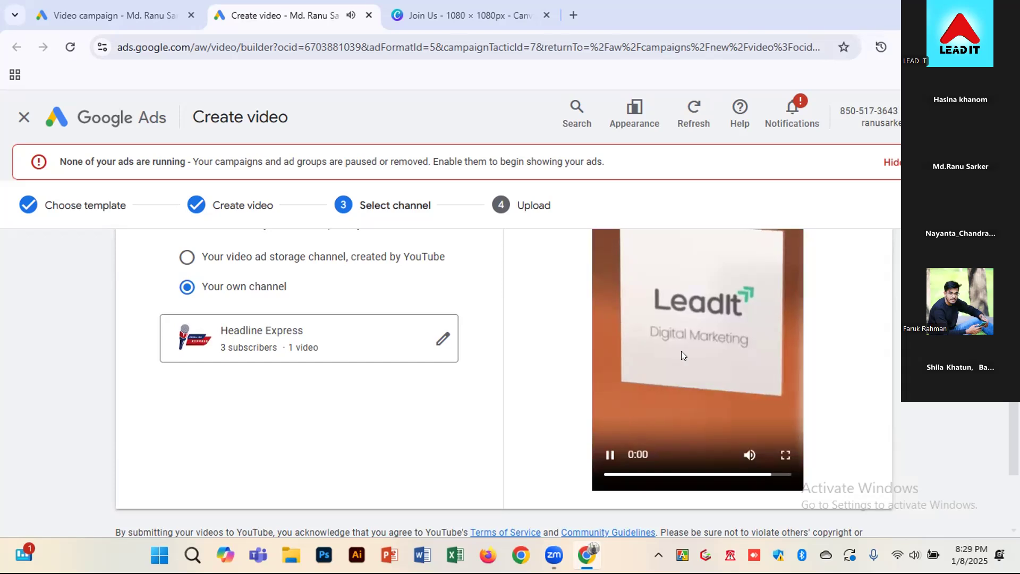
scroll(562, 353, up, 3)
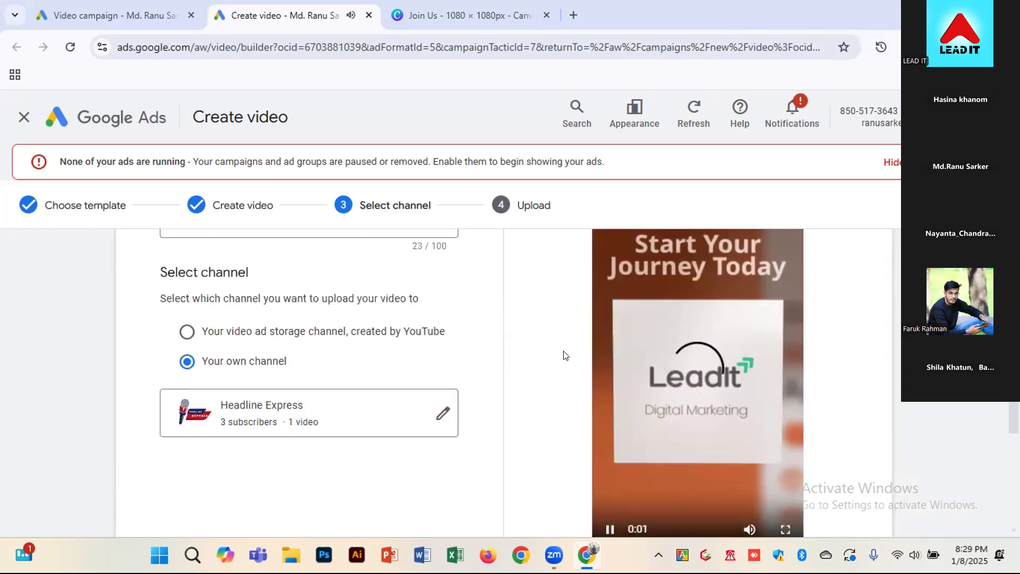
scroll(556, 354, down, 1)
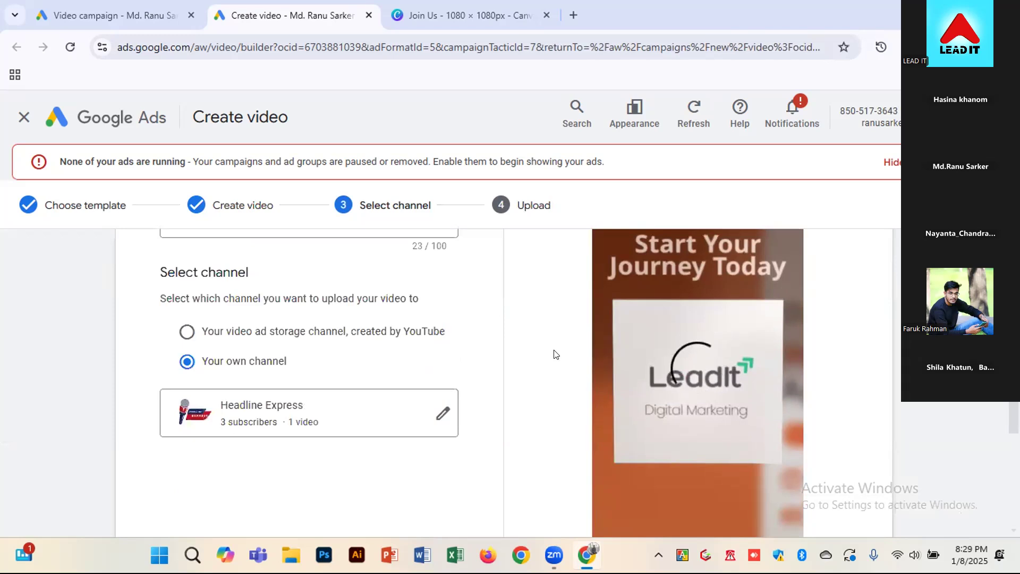
scroll(556, 355, down, 1)
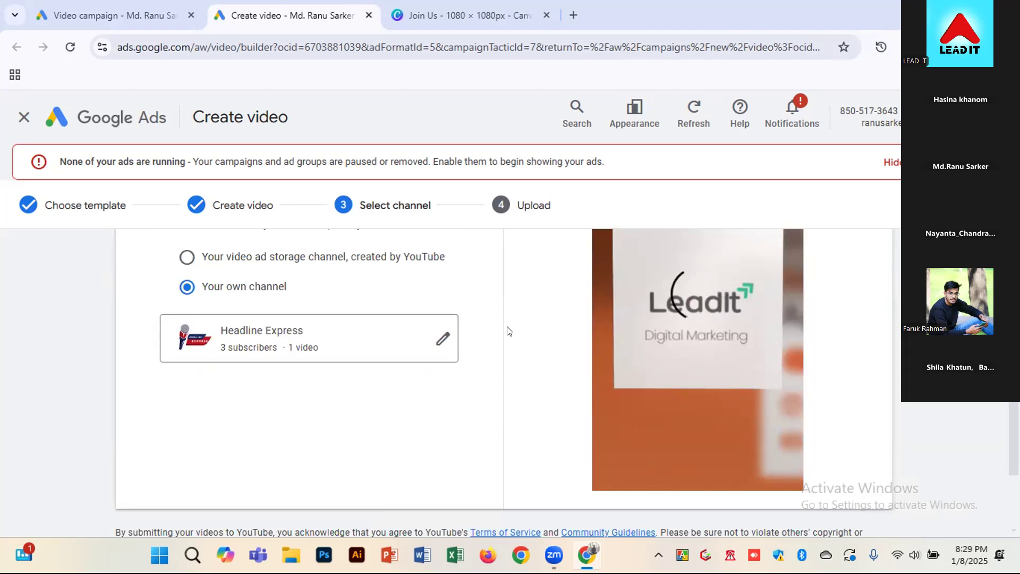
scroll(494, 325, up, 1)
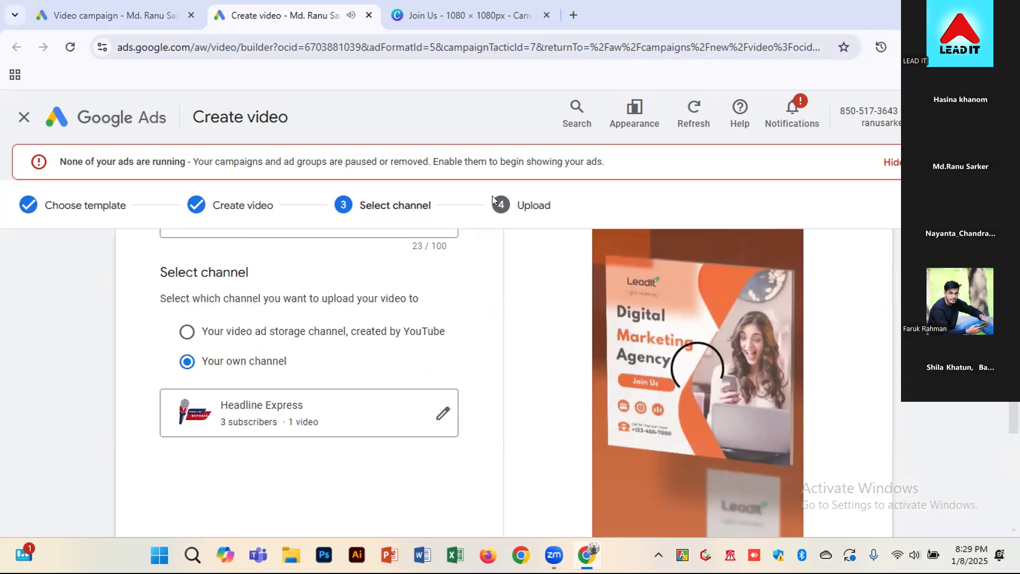
scroll(505, 367, down, 3)
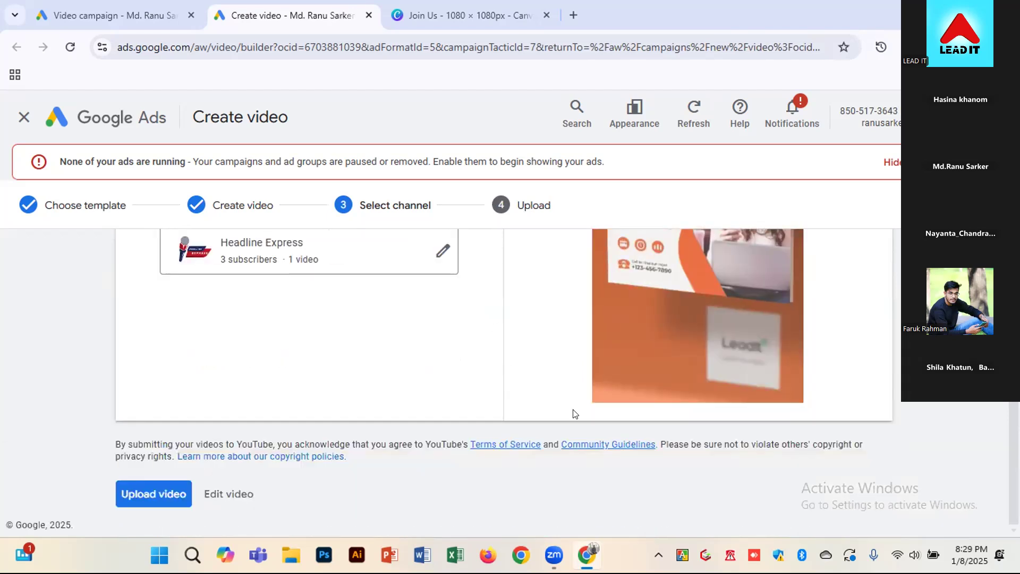
click(158, 500)
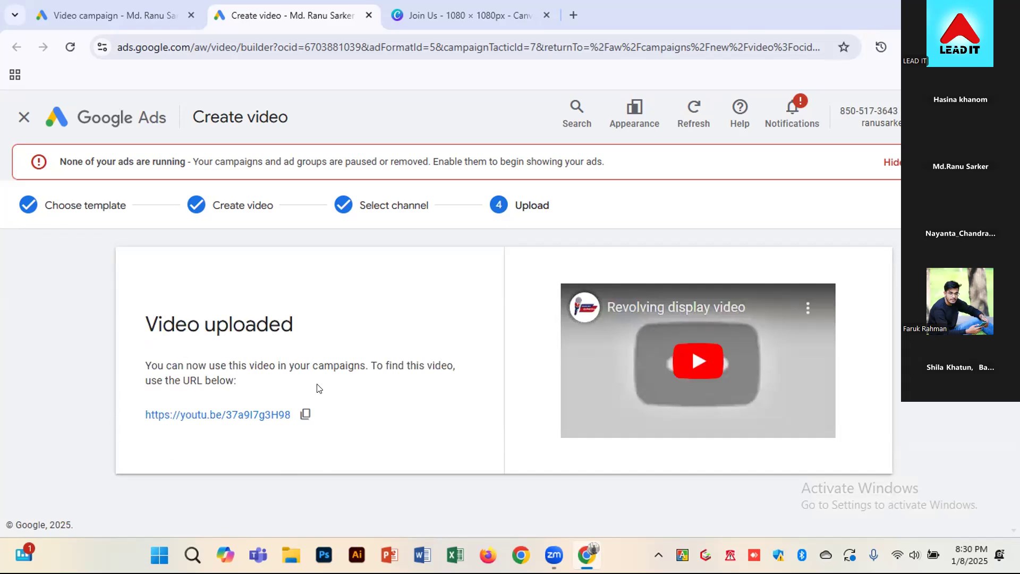
Copy the uploaded video's YouTube URL and use it as the YouTube video in the new campaign's ad
click(90, 16)
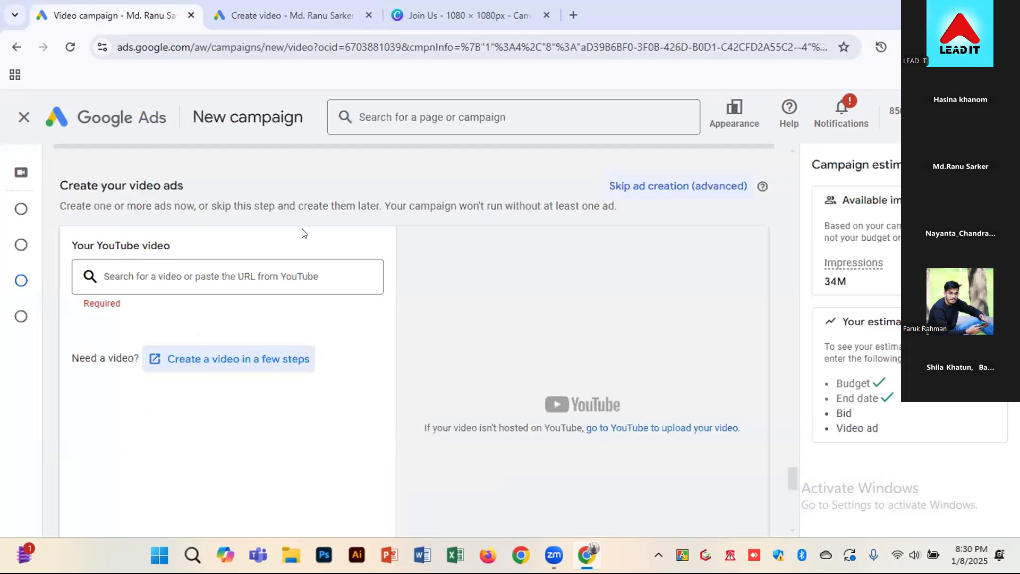
click(308, 282)
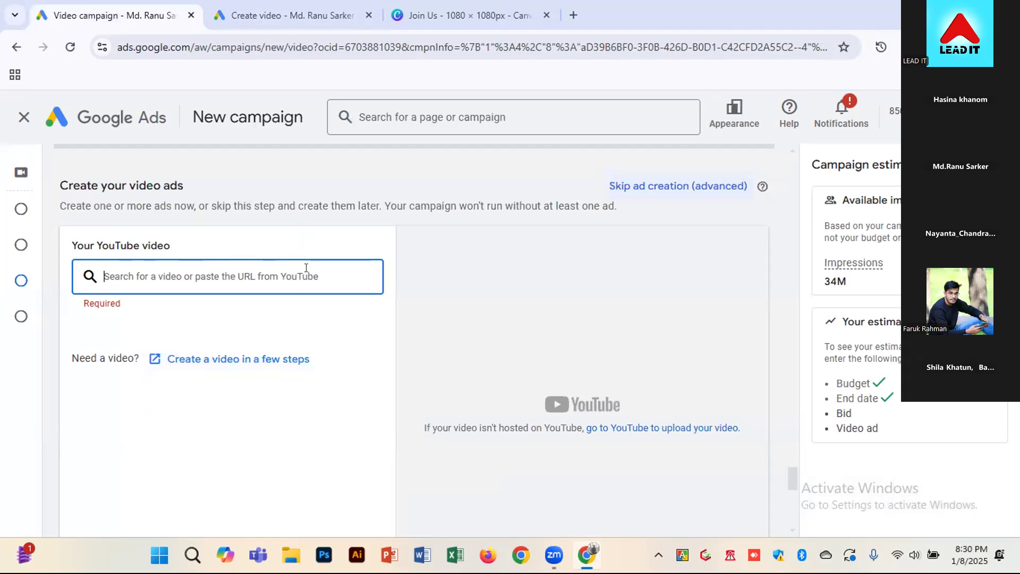
click(292, 14)
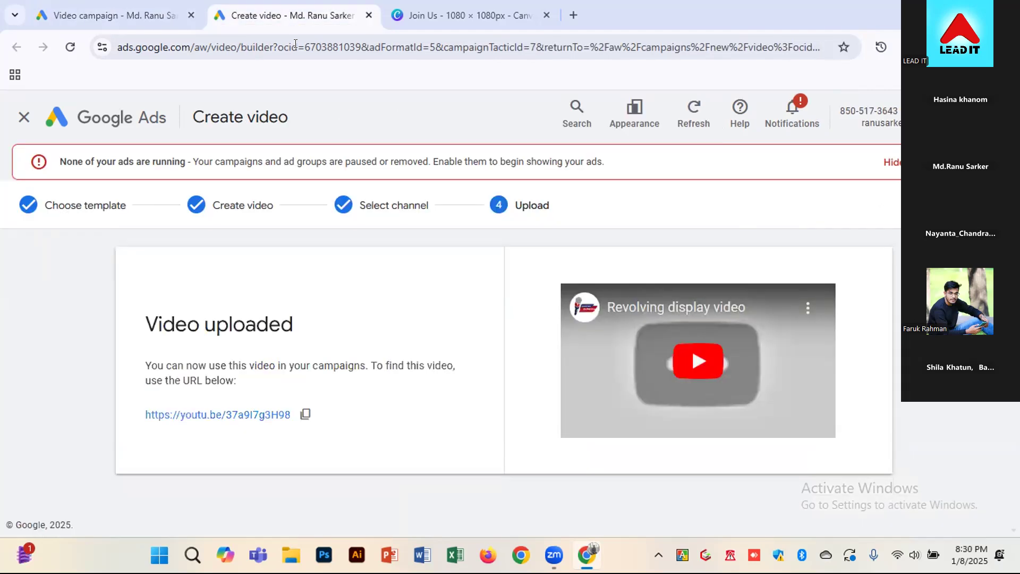
click(306, 413)
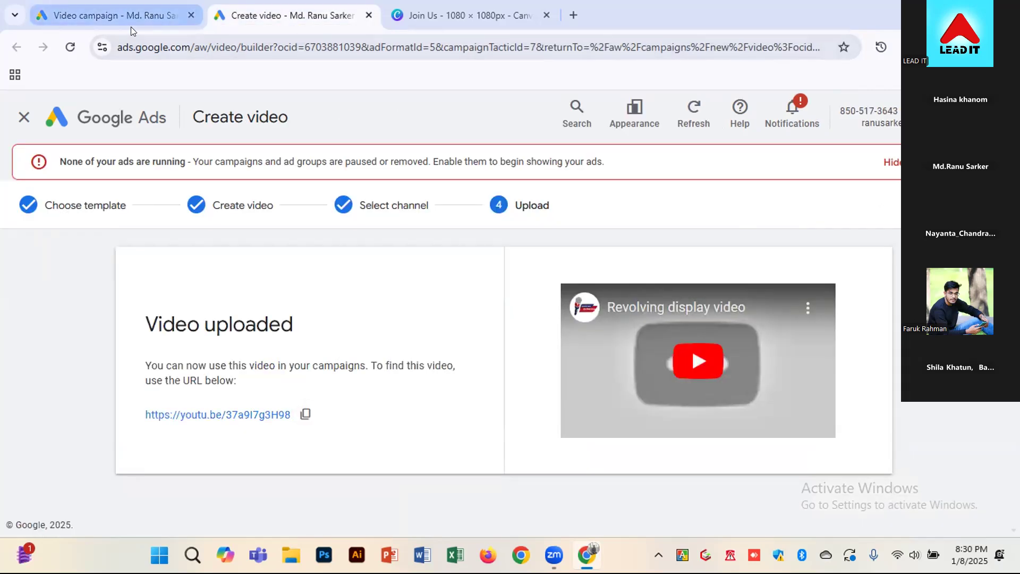
click(130, 27)
key(ctrl+v)
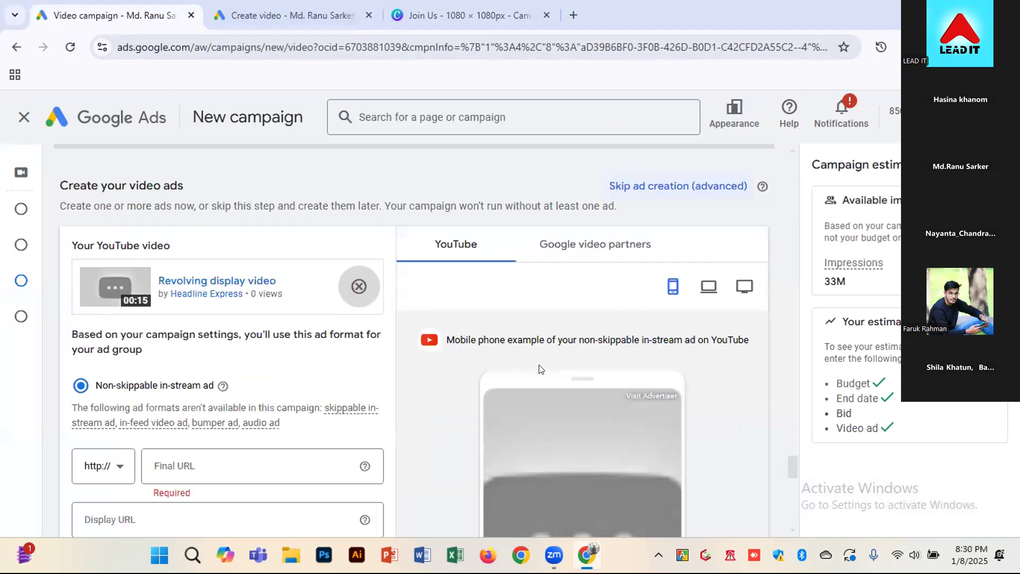
Open the Lead IT website edu.leaditbd.com in the browser tab that holds the Canva design
scroll(712, 391, down, 1)
scroll(712, 390, down, 1)
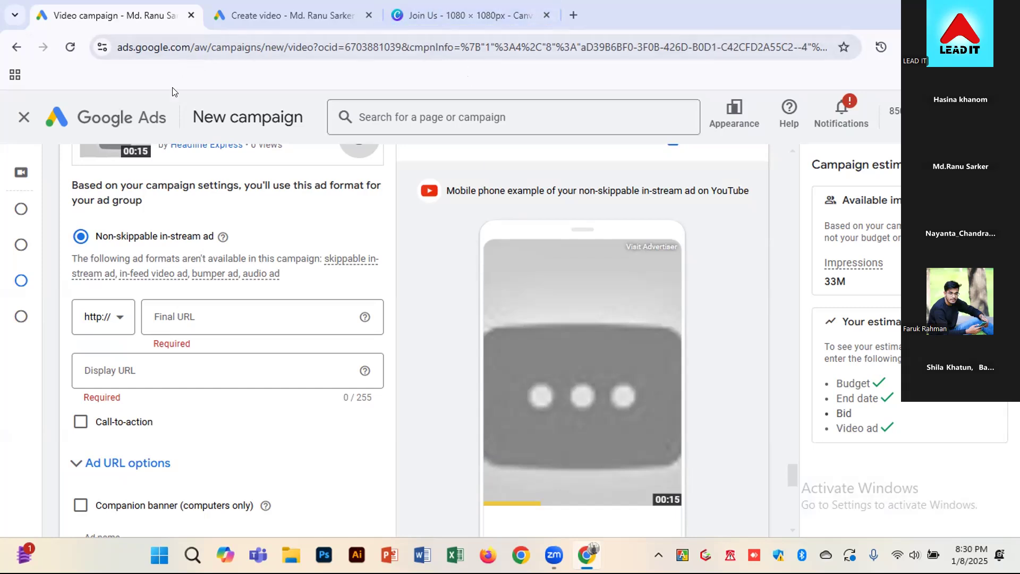
click(425, 23)
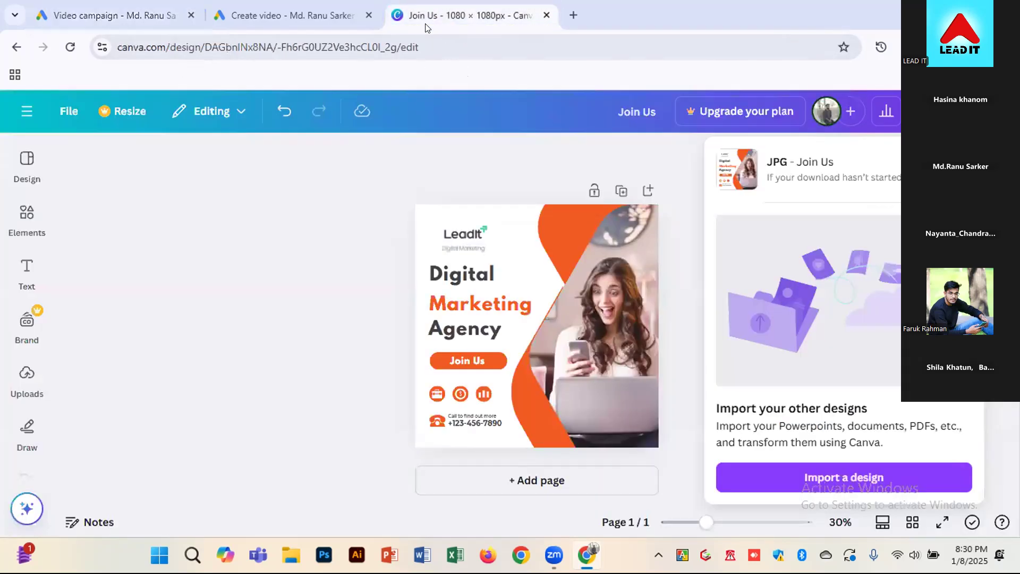
click(410, 46)
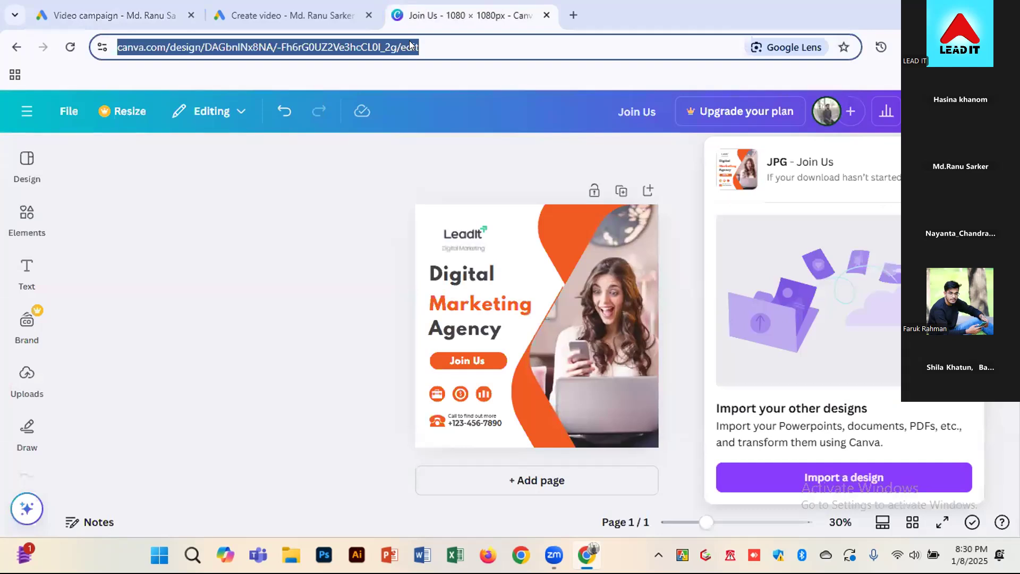
text(leaked)
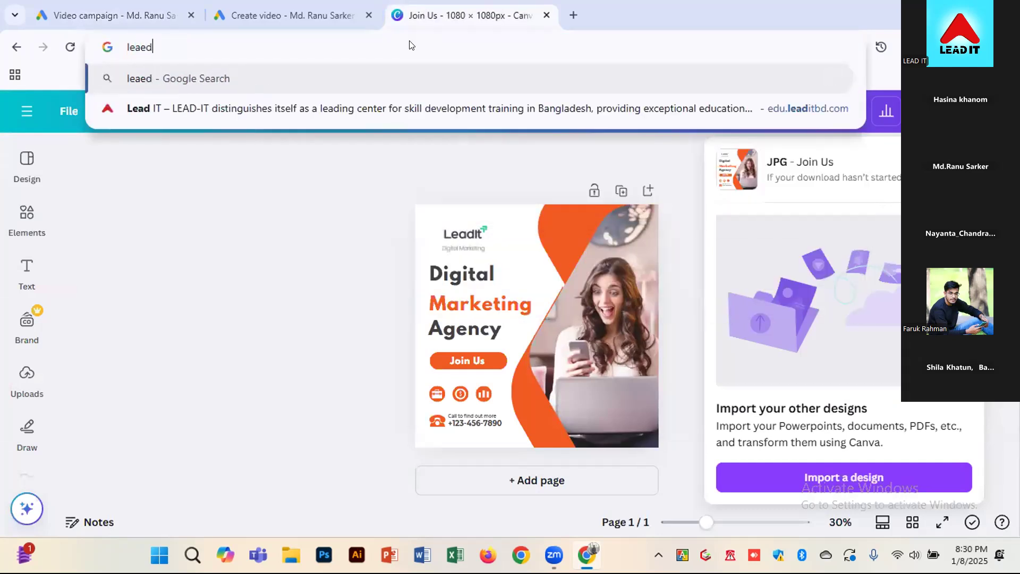
key(BackSpace)
key(BackSpace)
key(BackSpace)
key(BackSpace)
text(d)
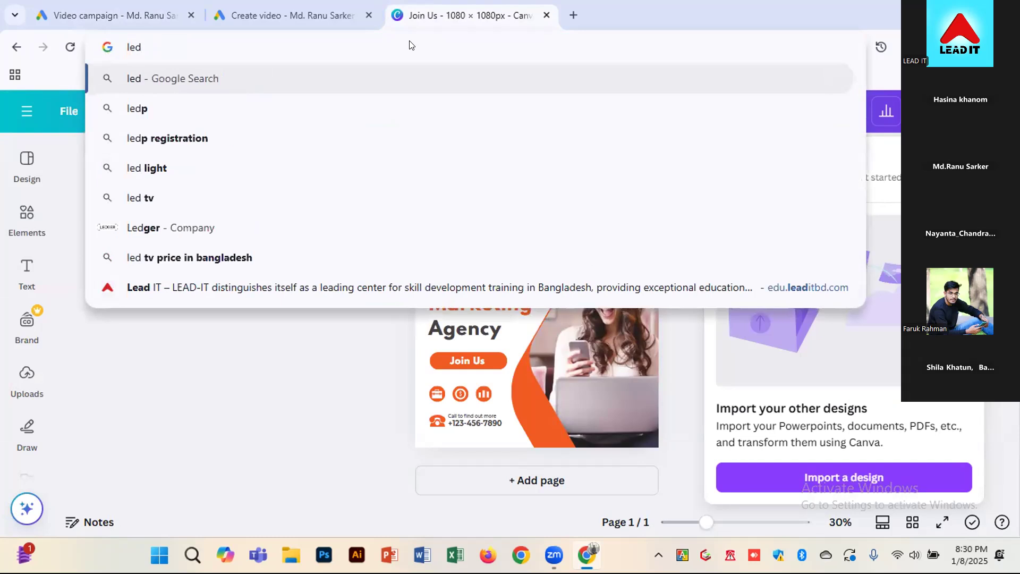
key(BackSpace)
text(adit)
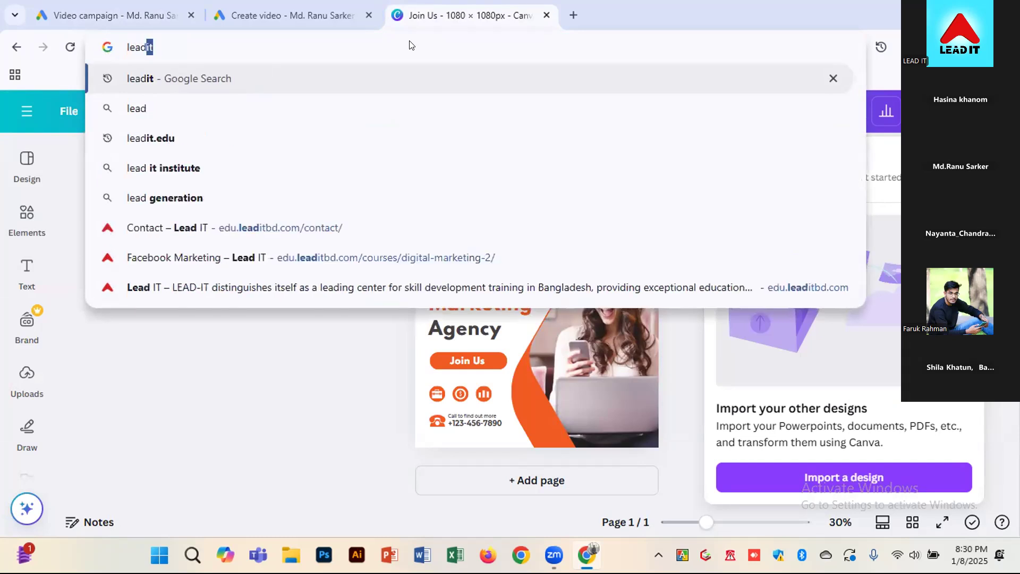
key(Return)
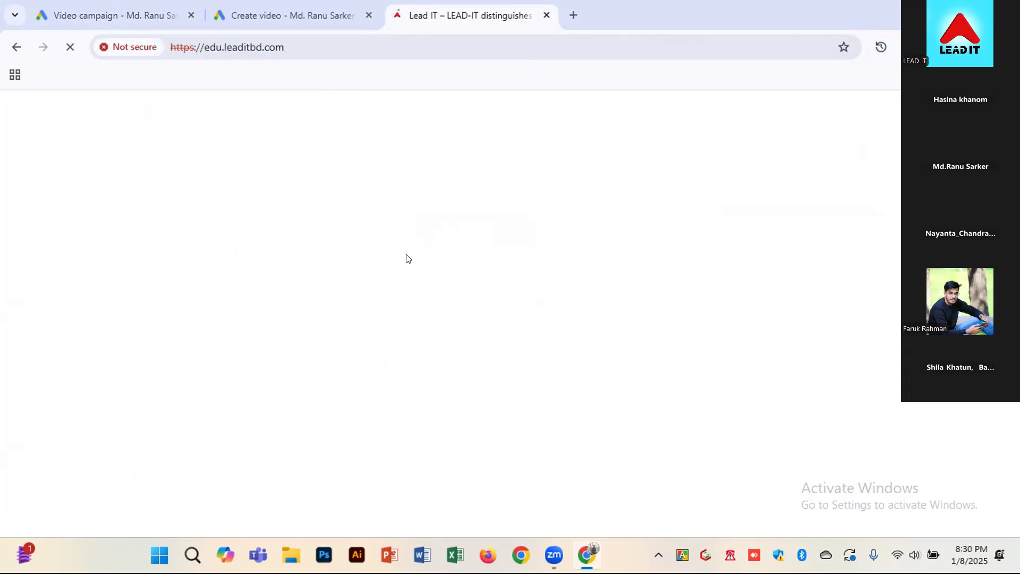
click(310, 47)
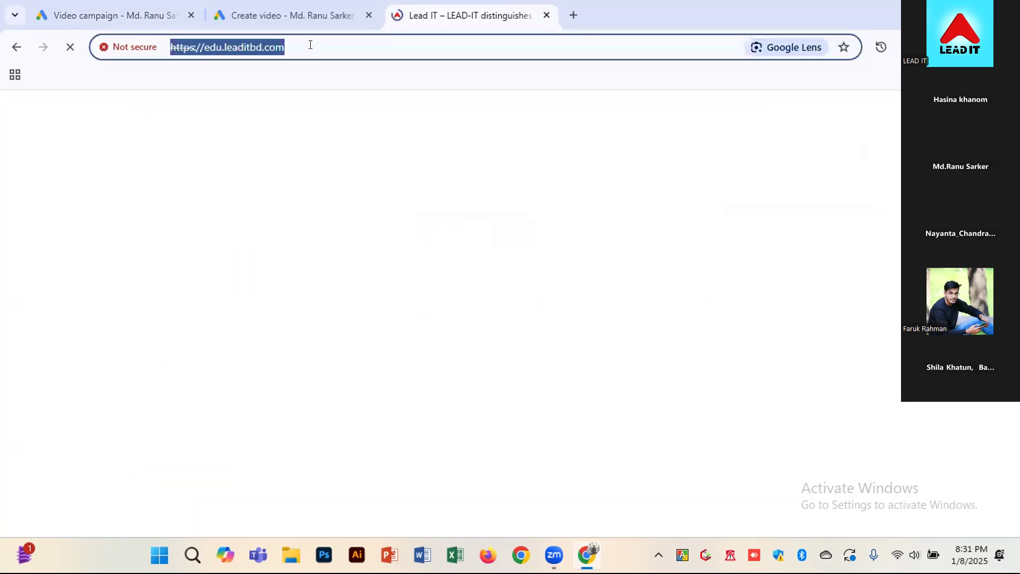
click(181, 16)
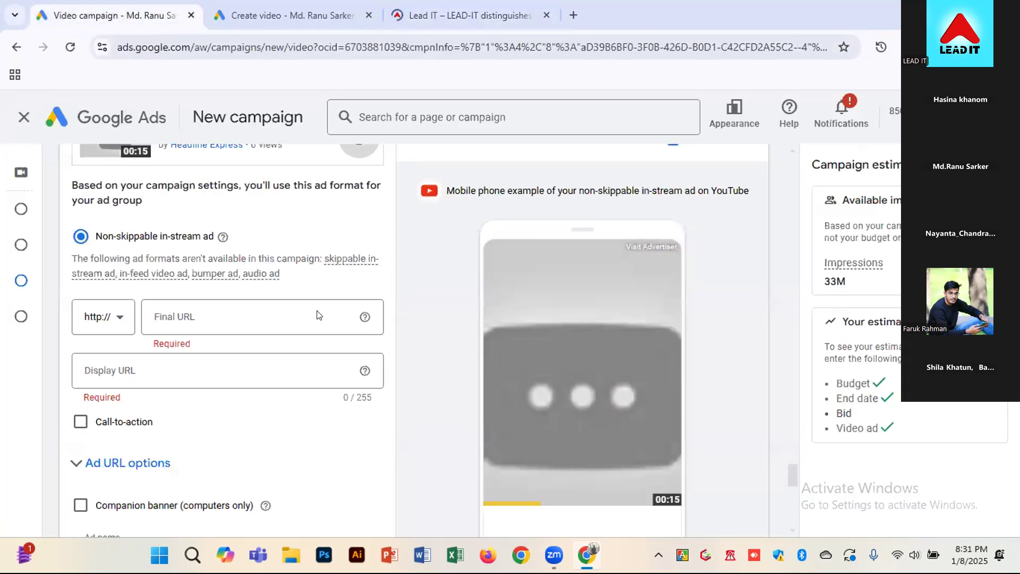
click(198, 314)
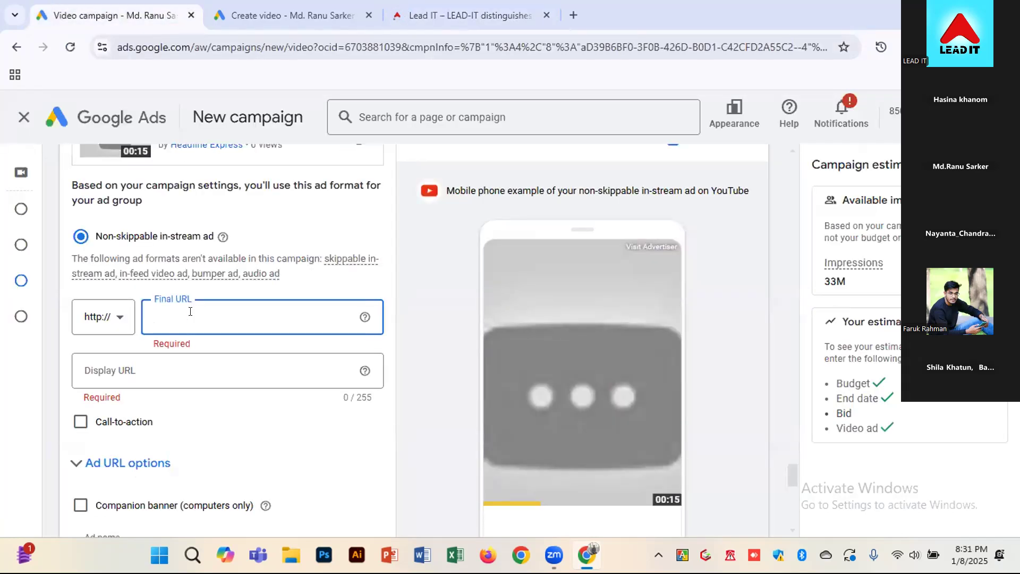
key(ctrl+v)
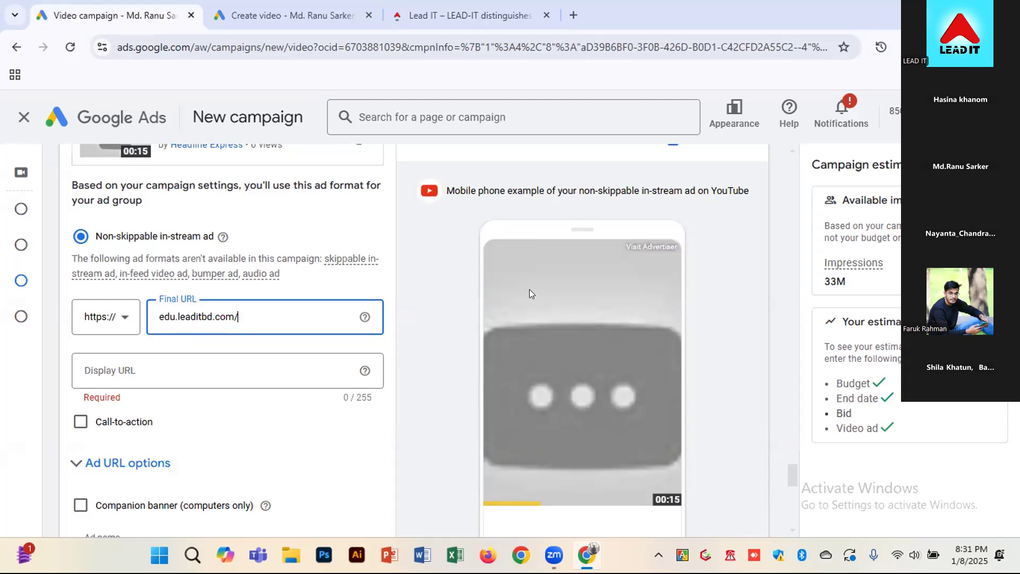
scroll(520, 274, up, 3)
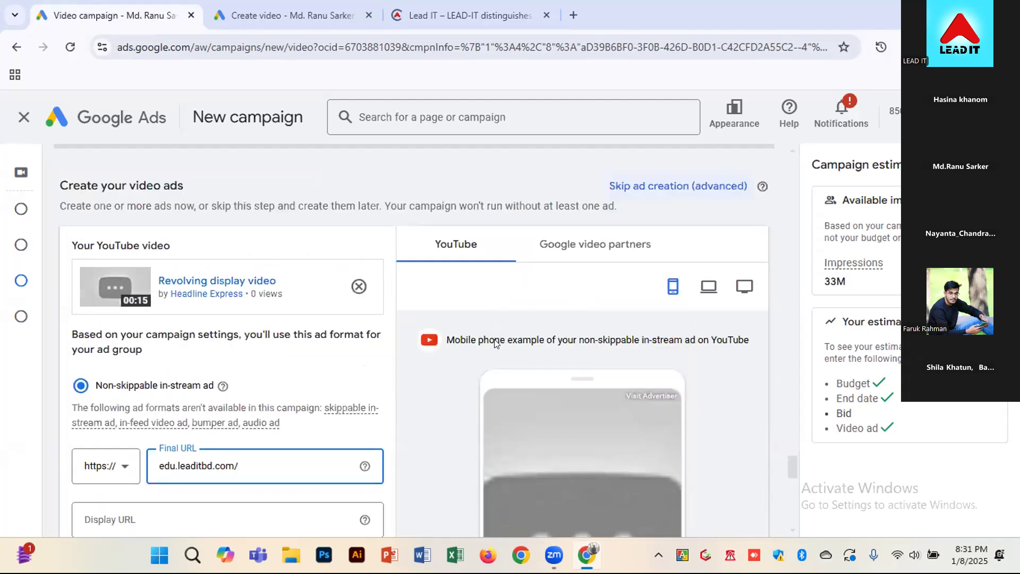
scroll(494, 341, down, 3)
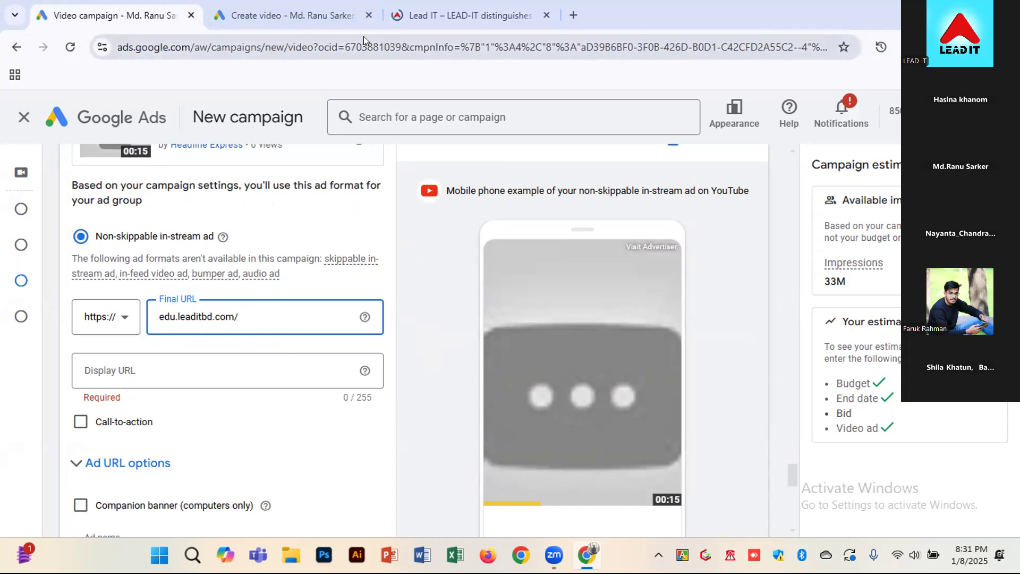
Copy the Lead IT website's address again for the ad's Display URL and return to the campaign form
click(422, 15)
double_click(303, 47)
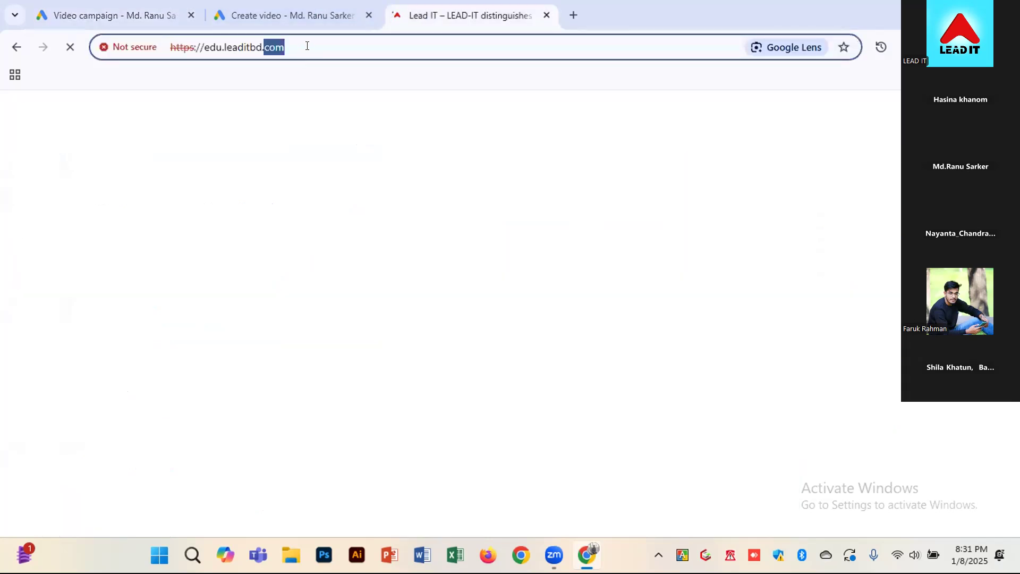
click(303, 46)
click(149, 8)
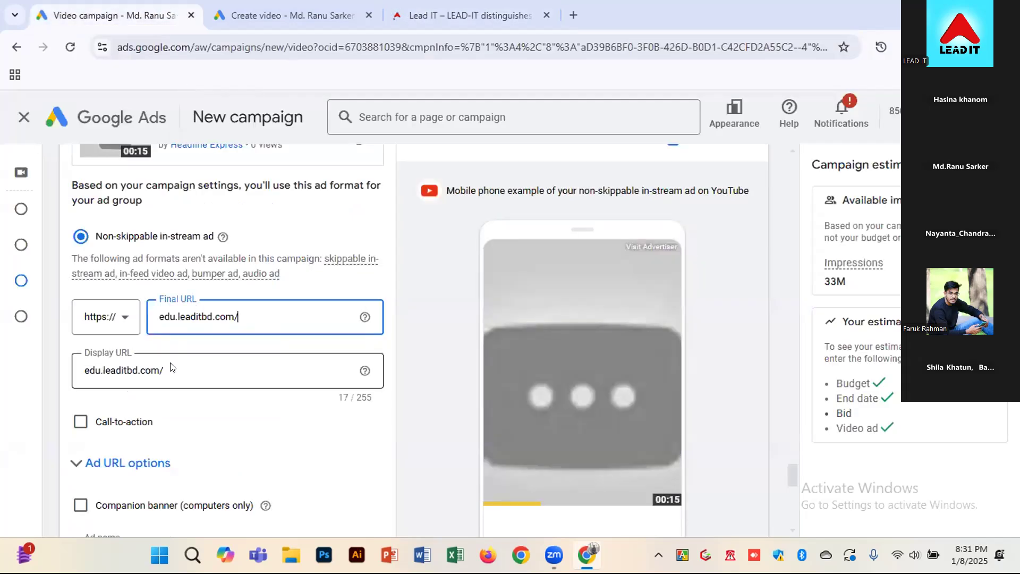
Switch the YouTube ad preview to the computer view and check the ad against its Display URL
scroll(537, 309, up, 3)
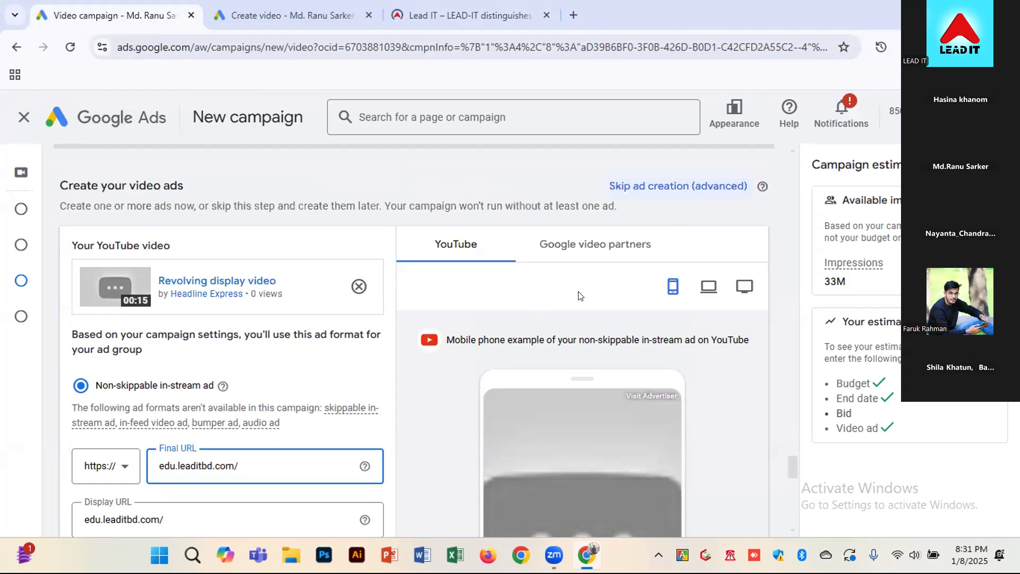
click(700, 291)
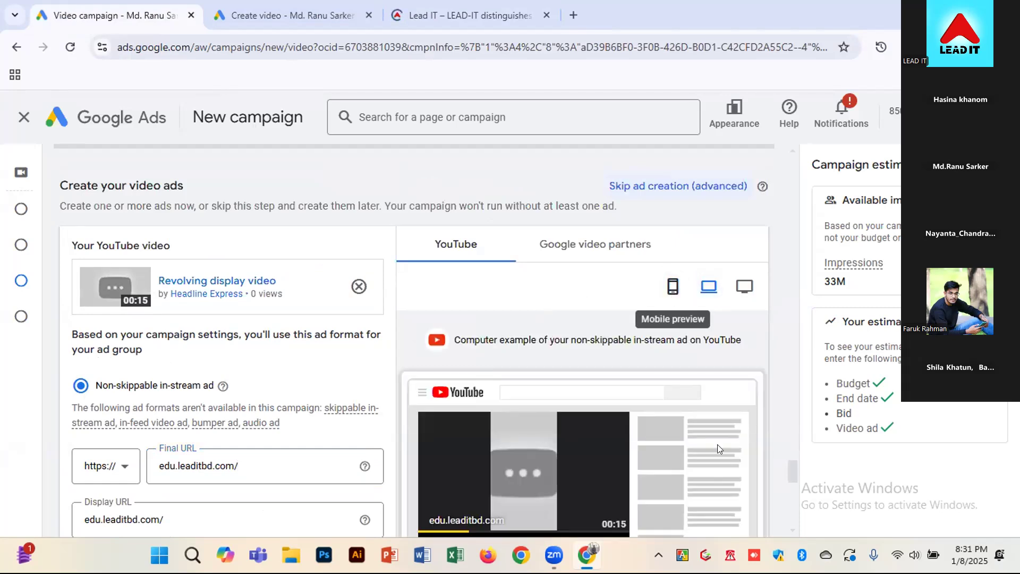
scroll(718, 444, down, 3)
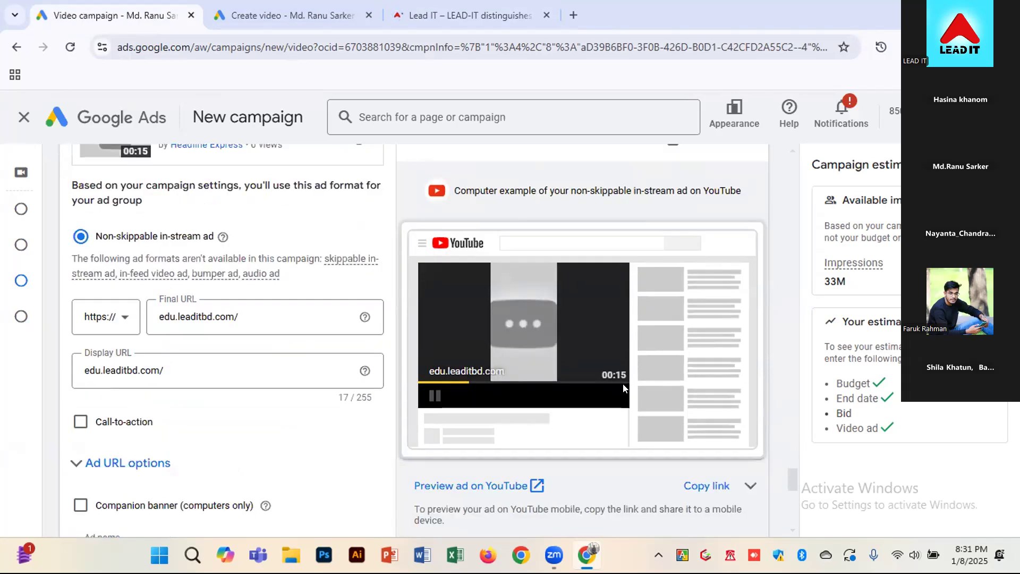
click(242, 365)
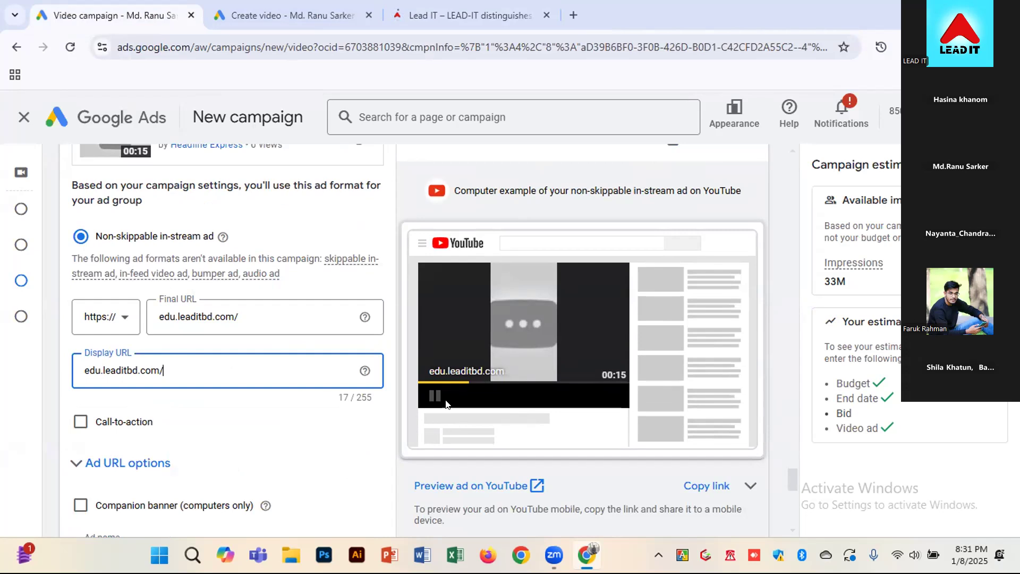
Enable the ad's call-to-action and enter "Call Us Now" as its text
click(77, 422)
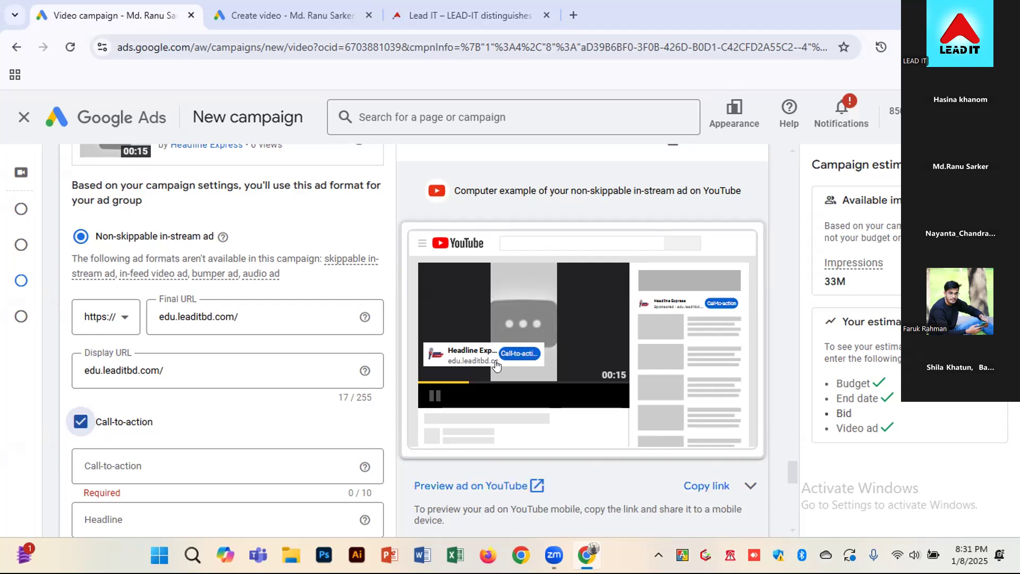
click(174, 460)
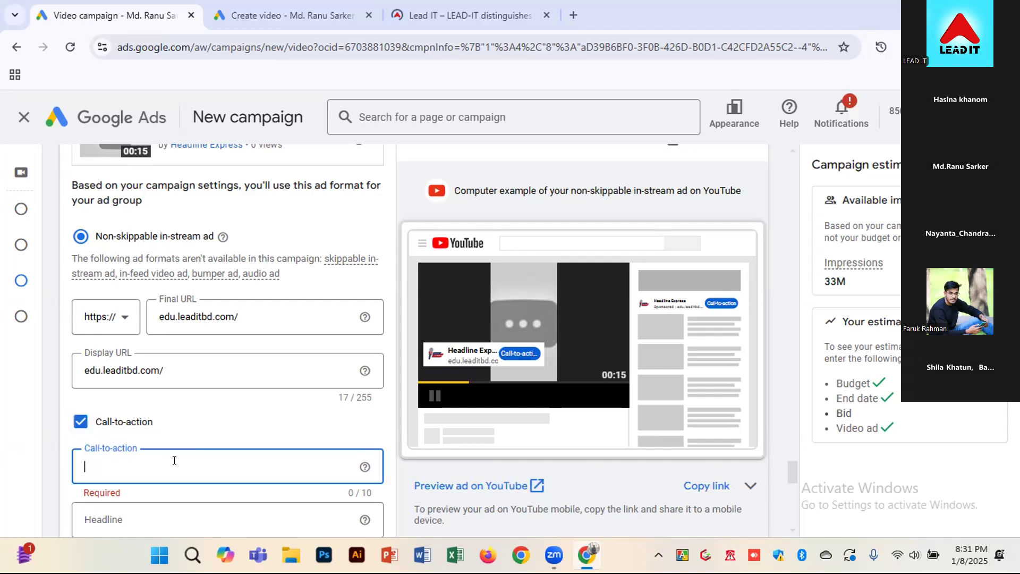
mouse_move(6, 444)
text(Ca)
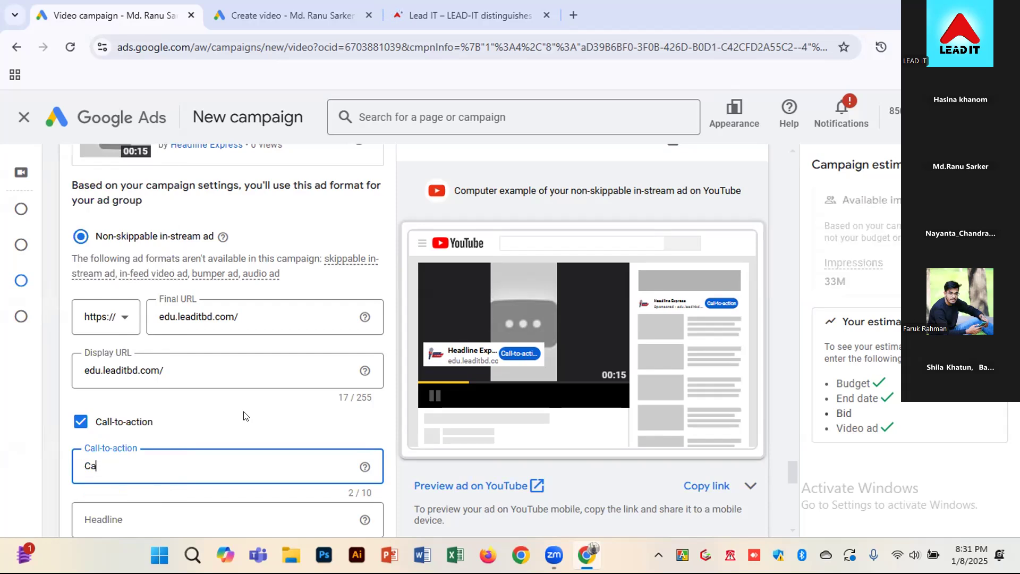
text(ll Us Now)
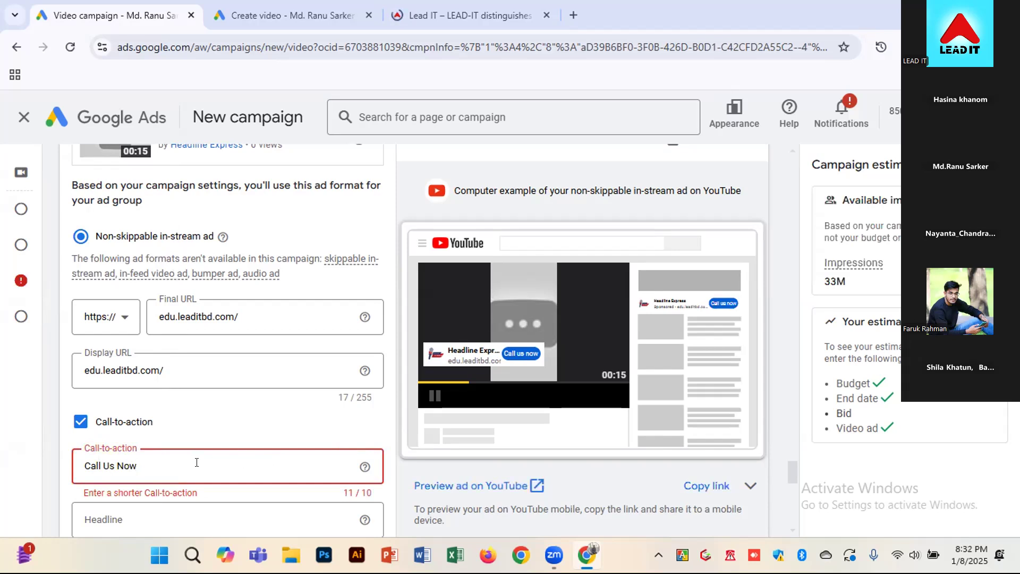
Replace the call-to-action text with "Visit Us"
drag(197, 463, 53, 450)
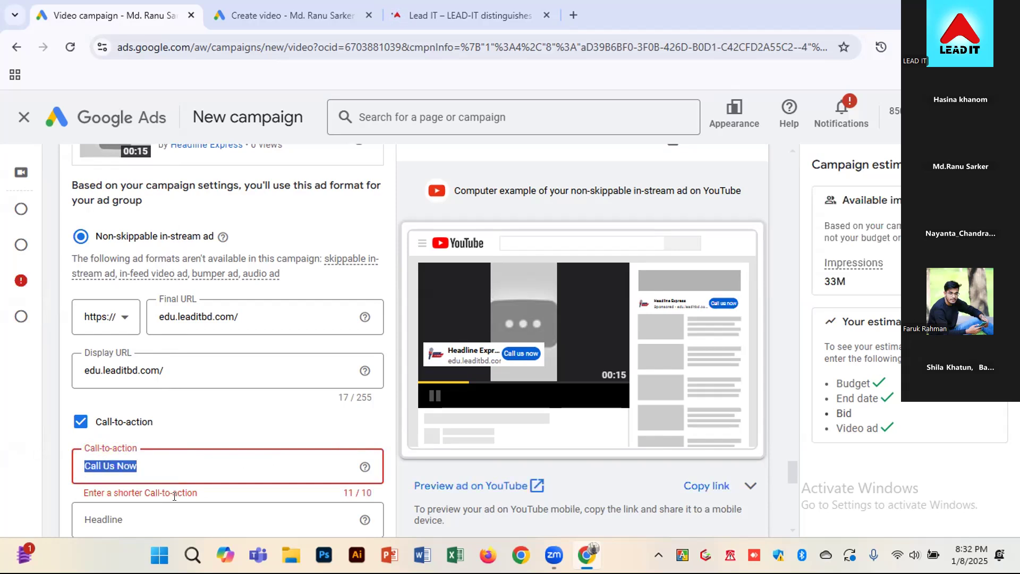
text(Visit)
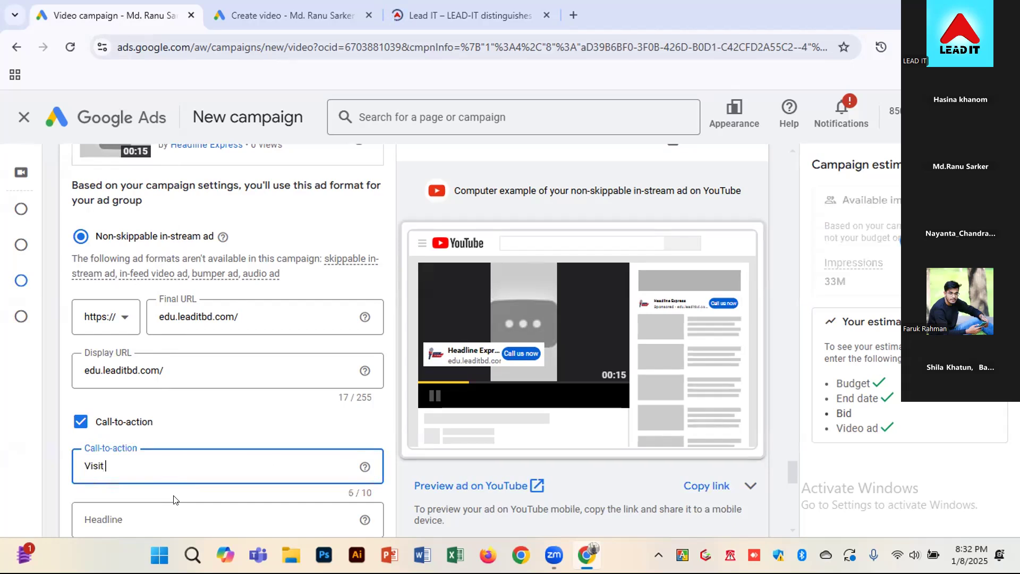
text( Us)
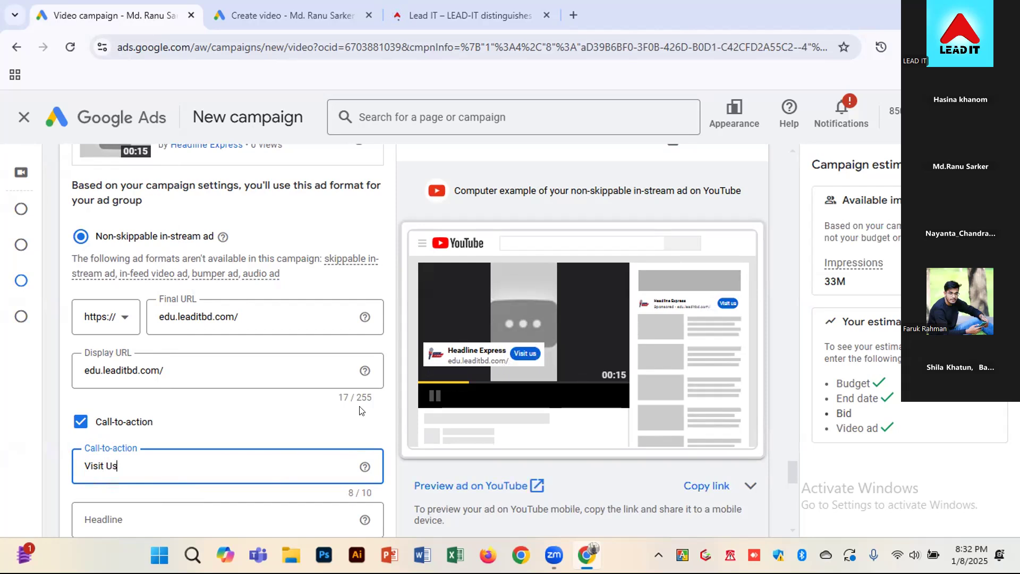
Try a headline beginning "Start your Carr" for the ad and clear it
scroll(146, 414, down, 1)
click(130, 444)
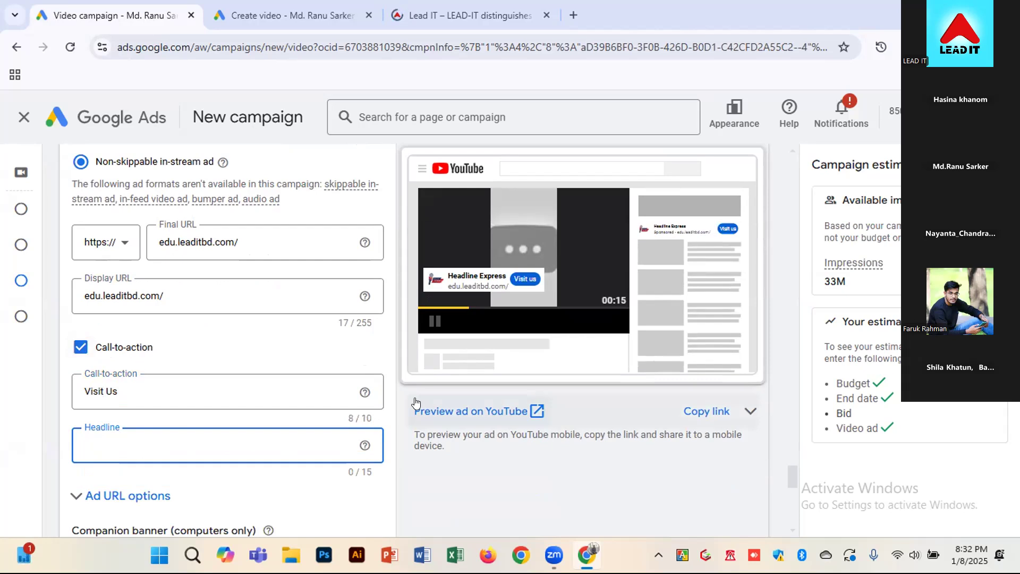
text(Start your )
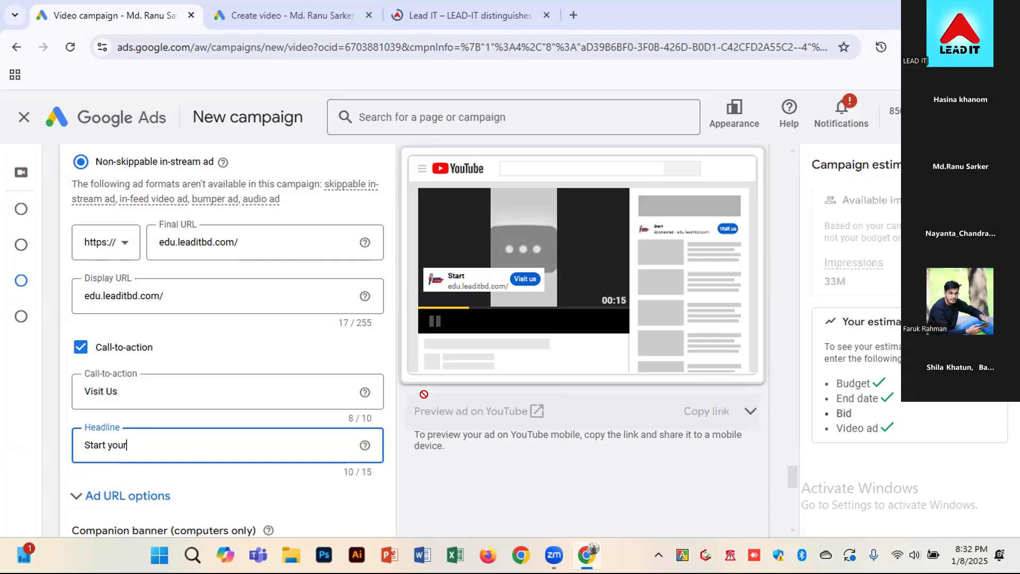
text(Carrer)
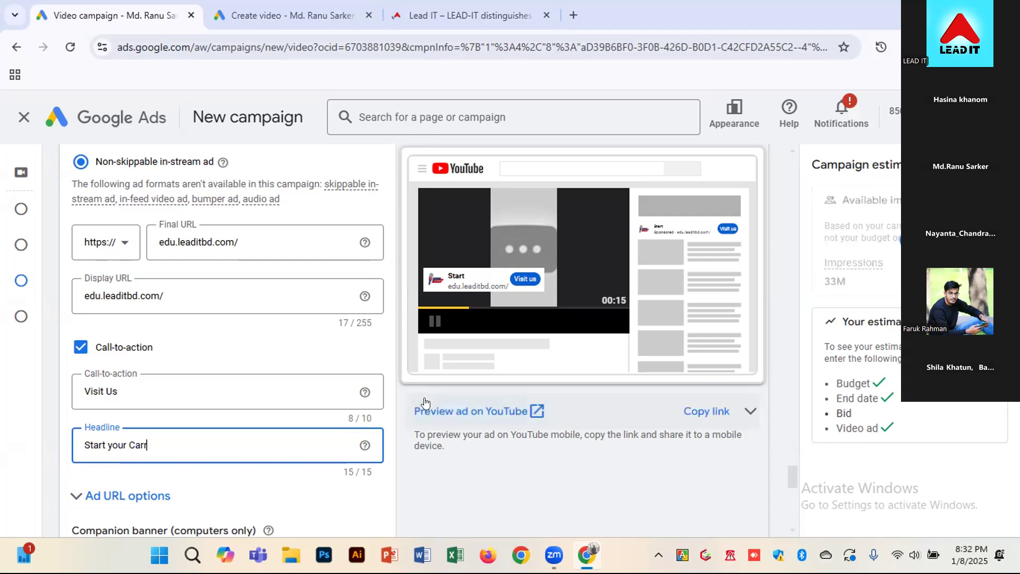
key(BackSpace)
key(BackSpace)
key(BackSpace)
key(BackSpace)
key(BackSpace)
key(BackSpace)
key(BackSpace)
key(BackSpace)
key(BackSpace)
key(BackSpace)
key(BackSpace)
key(BackSpace)
key(BackSpace)
key(BackSpace)
key(BackSpace)
key(BackSpace)
key(BackSpace)
key(BackSpace)
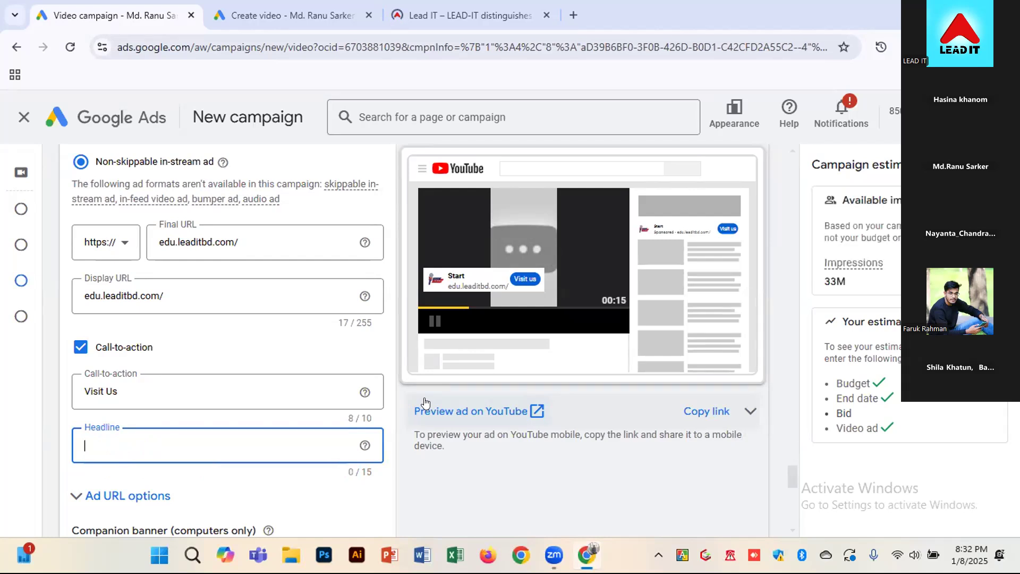
Try "Click here to" and "Visit us" as the ad's headline
text(Click )
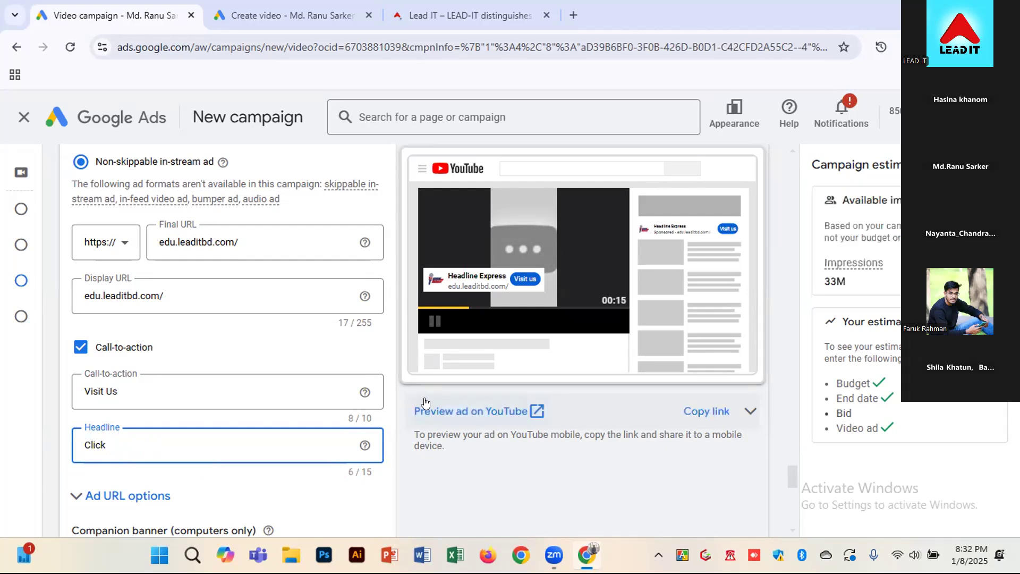
text(here to le)
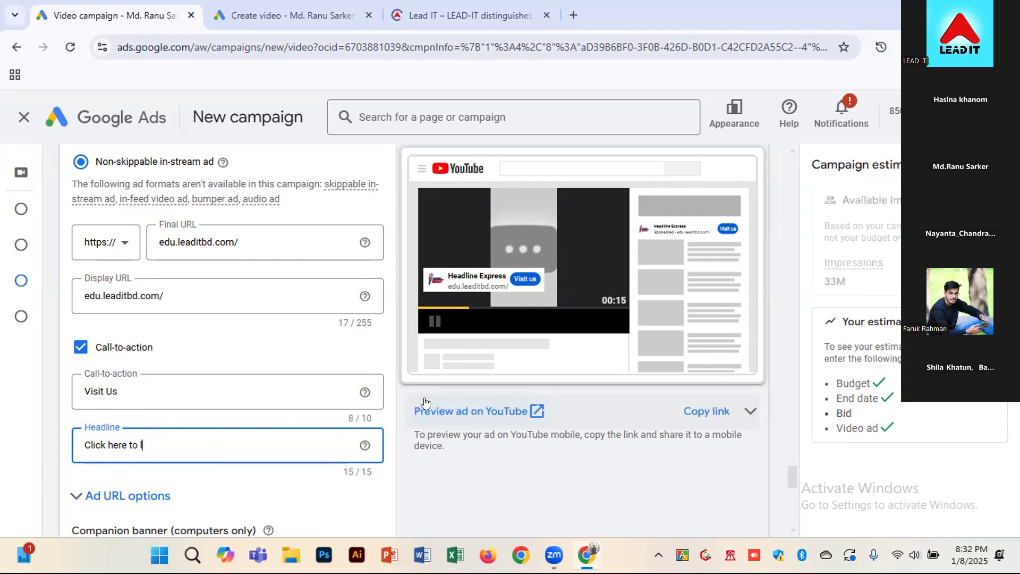
key(BackSpace)
key(BackSpace)
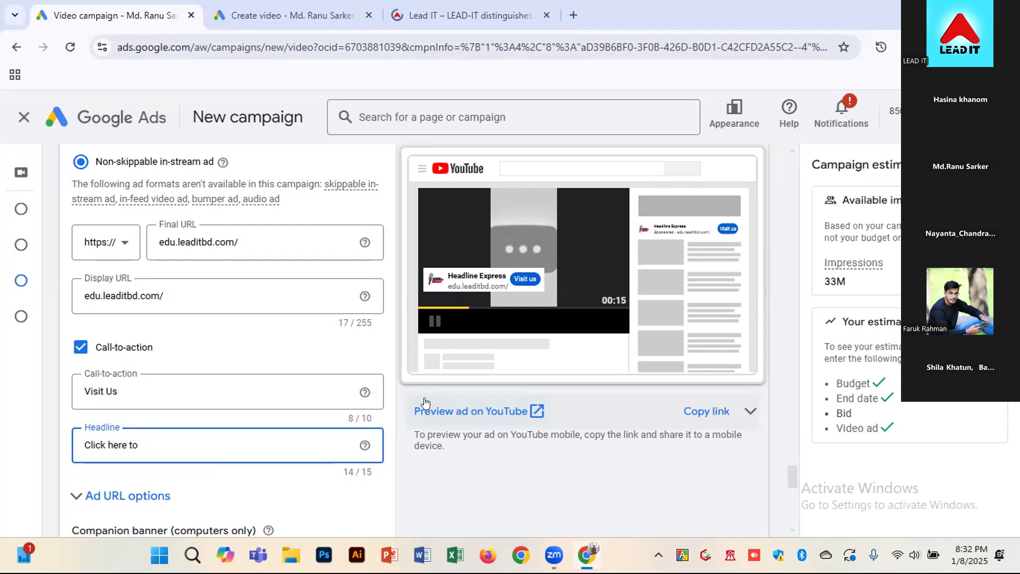
key(ctrl+a)
text(Visit us)
Set the ad's headline to "Contact Us"
key(ctrl+a)
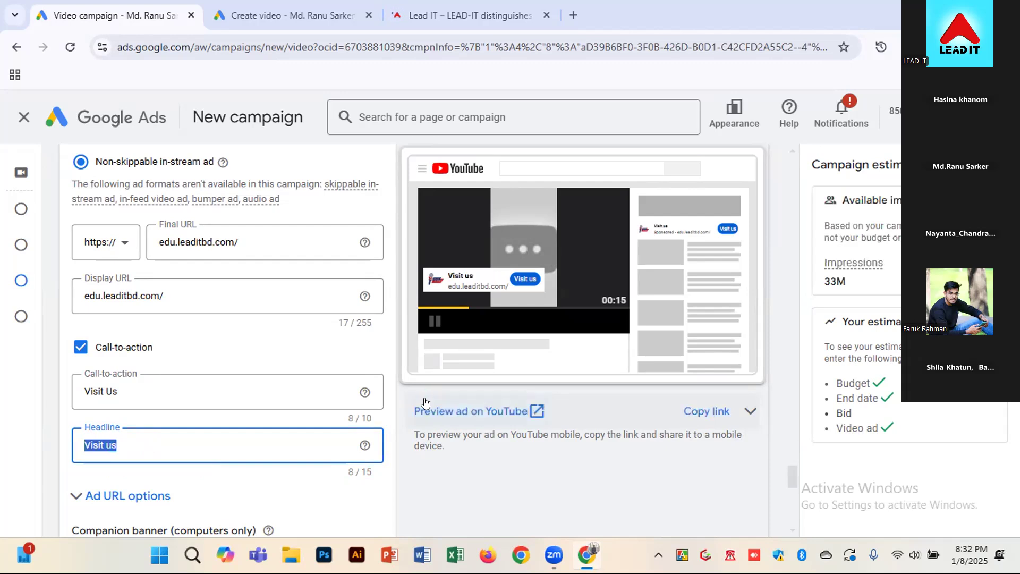
text(Conta)
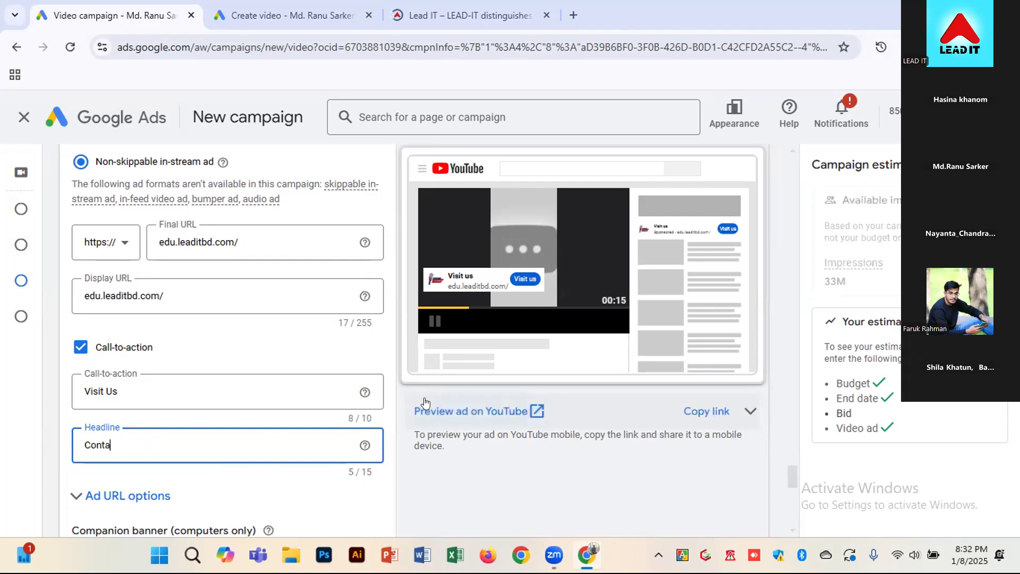
text(ct Us)
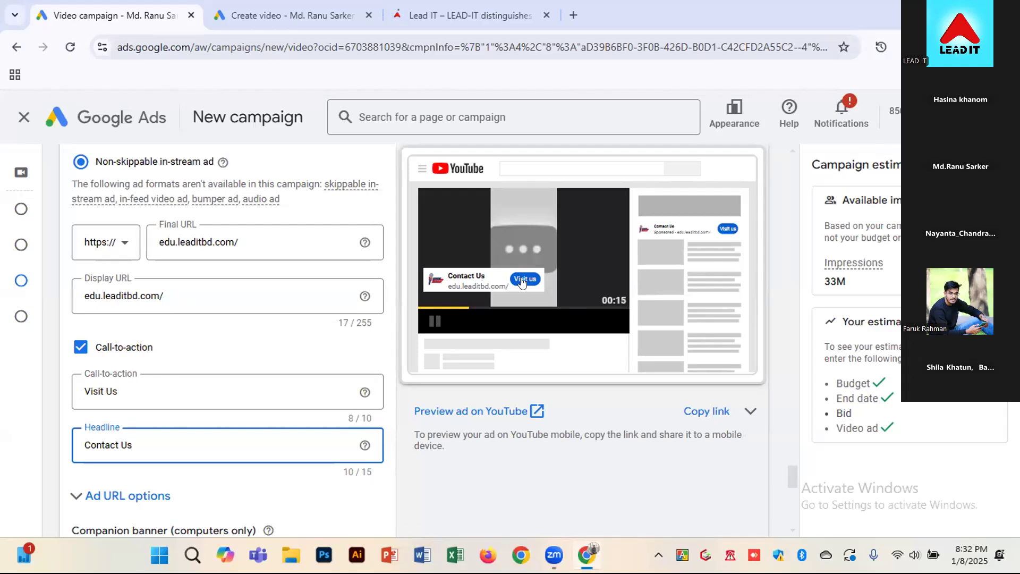
Expand the Ad URL options to view the tracking template, URL suffix and custom parameter fields, and collapse them
scroll(292, 439, down, 1)
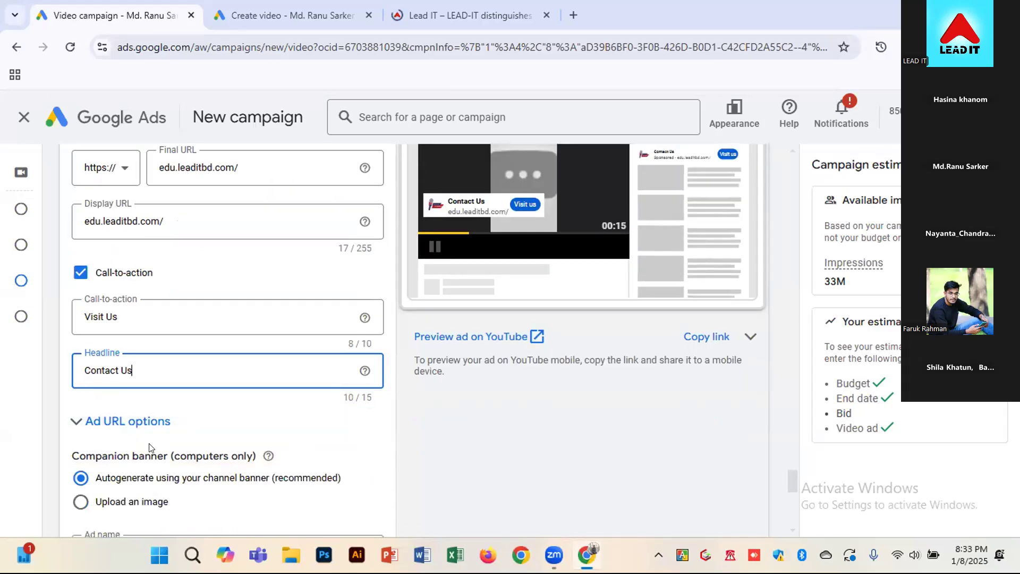
click(130, 422)
scroll(130, 423, down, 2)
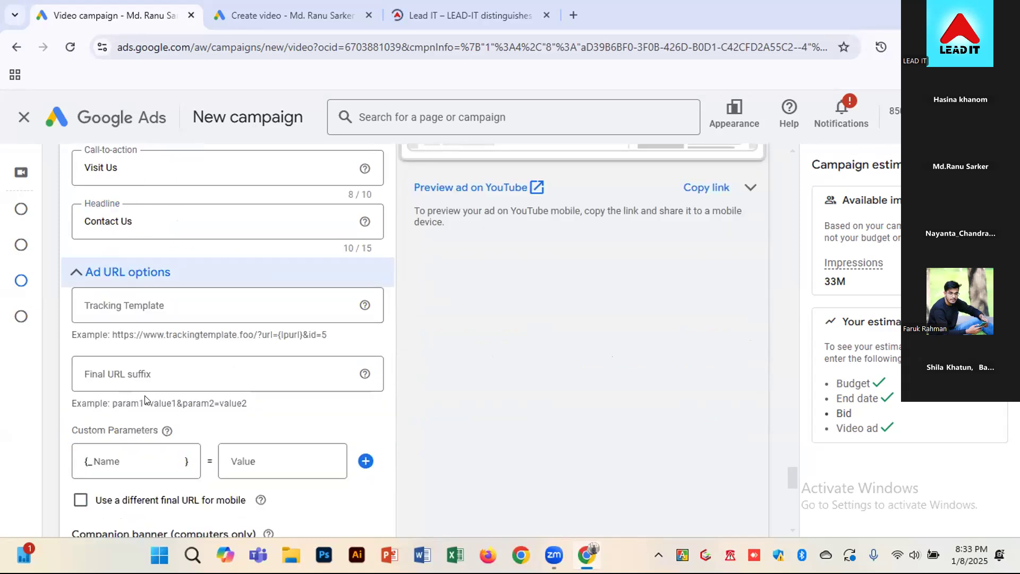
click(116, 274)
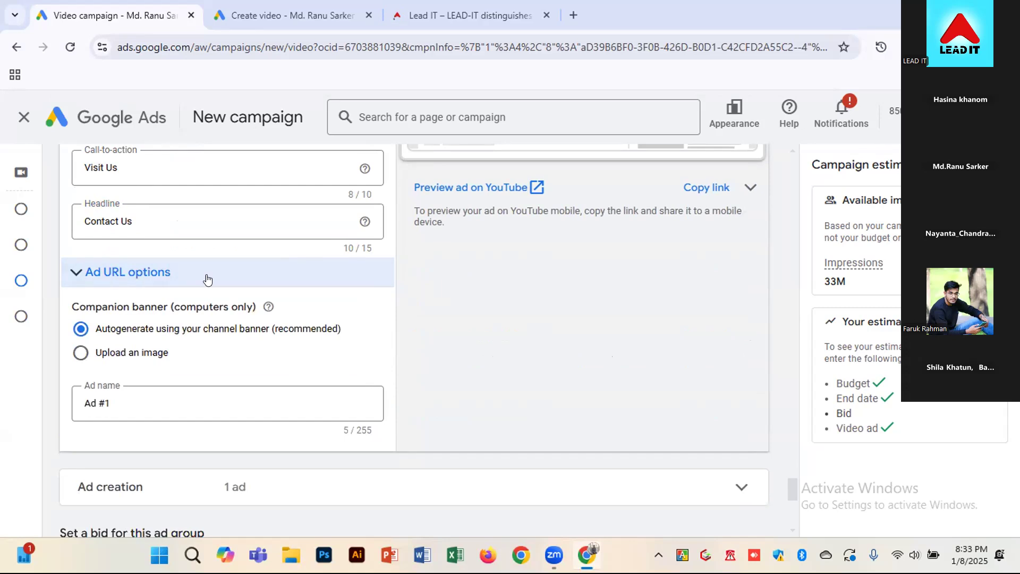
Rename the ad as "freelancing coursee 3", keeping the autogenerated companion banner
scroll(447, 324, down, 1)
click(126, 319)
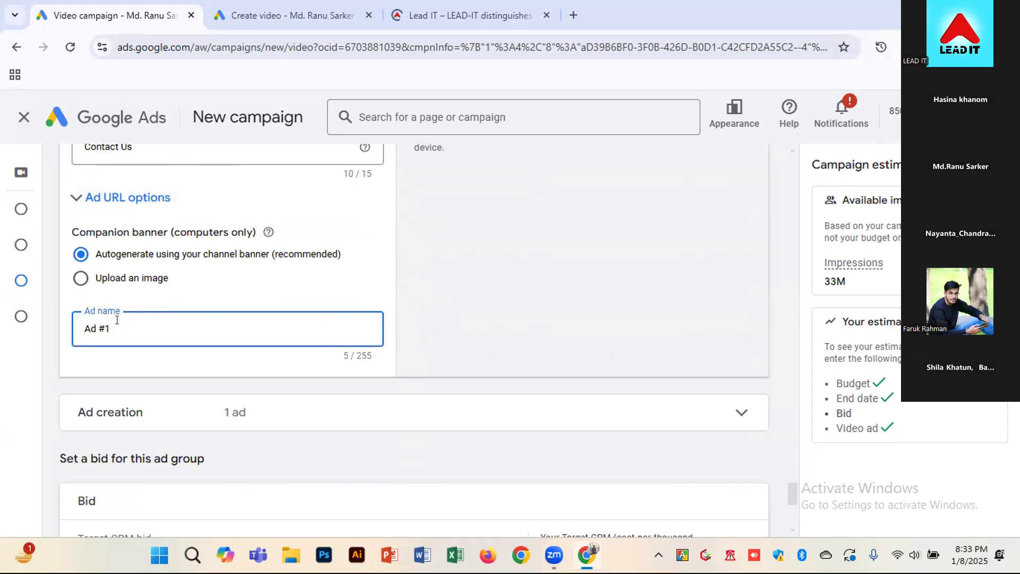
drag(107, 328, 78, 330)
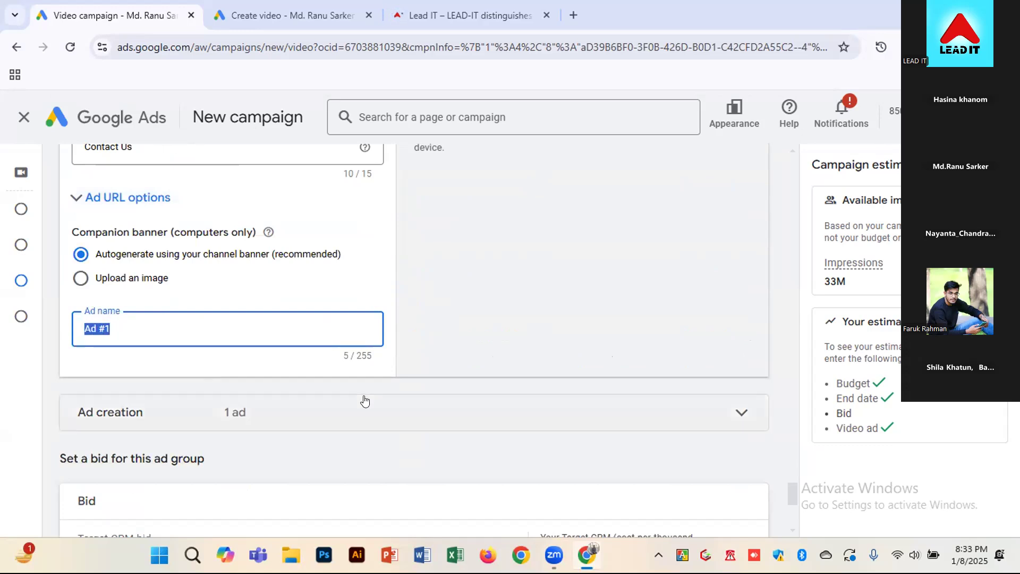
text(freelancing )
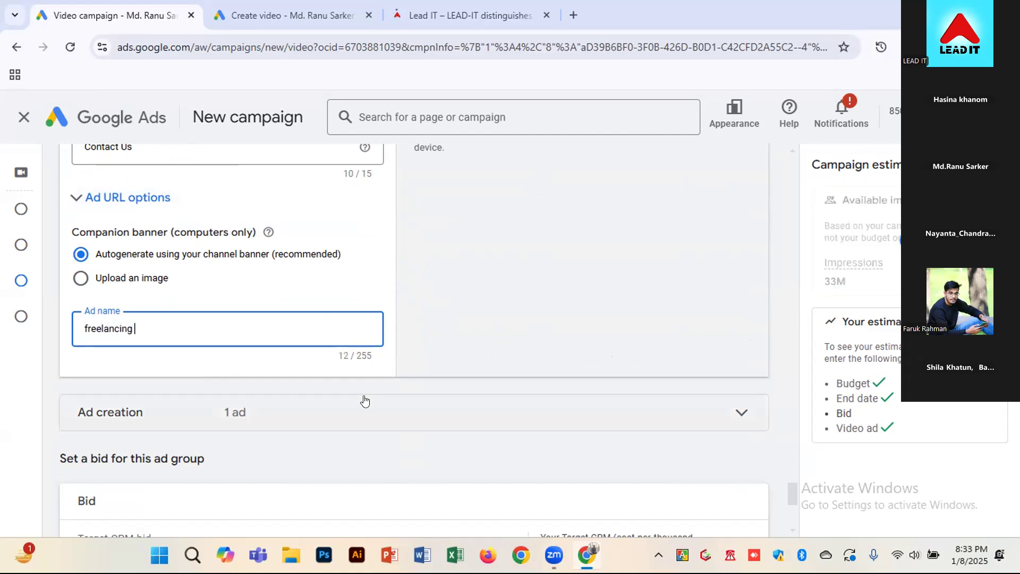
text(coursee 3)
click(540, 306)
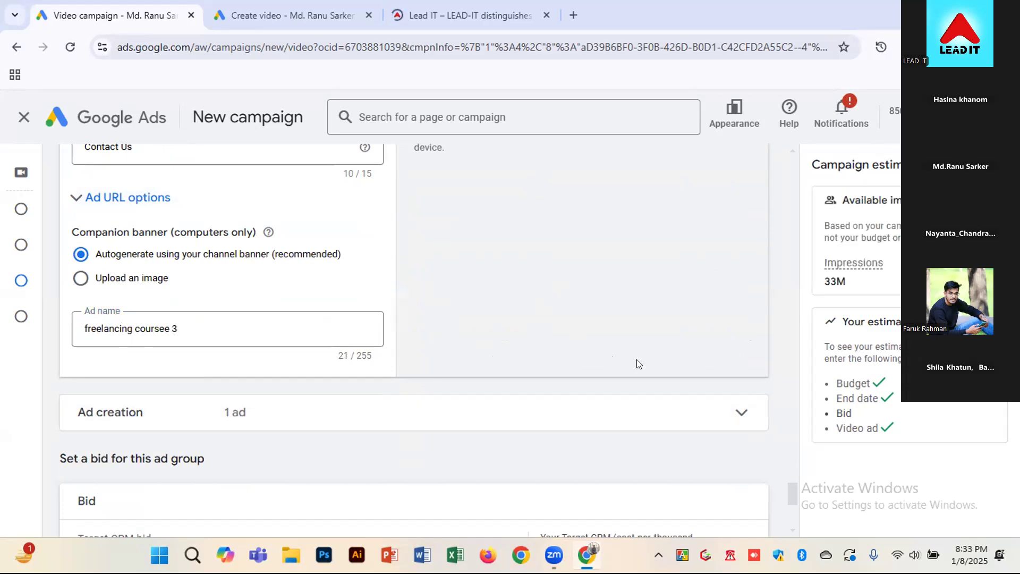
Expand the Ad creation section to view the ad it lists, and collapse it
scroll(639, 363, down, 1)
click(739, 342)
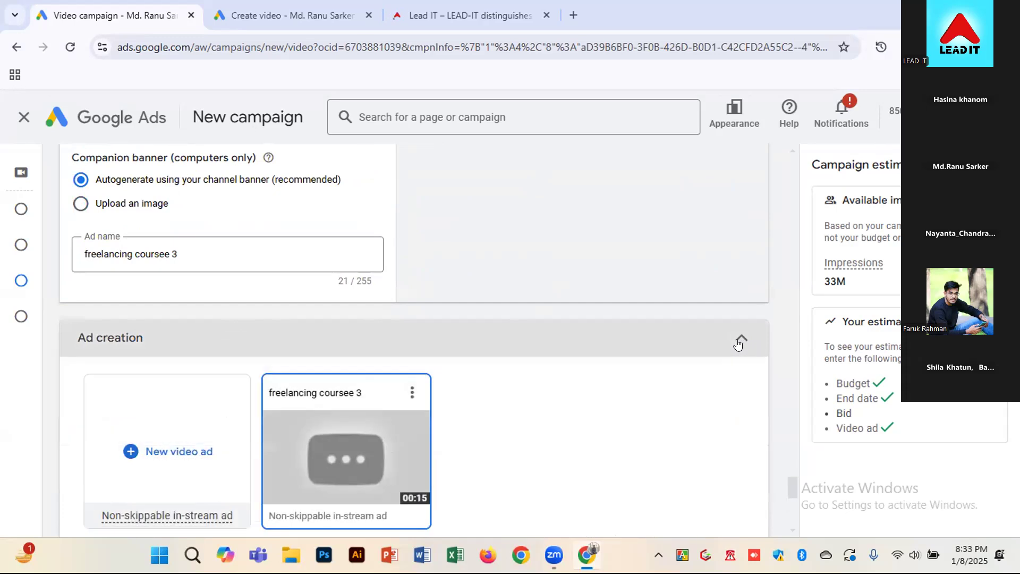
click(739, 340)
click(740, 340)
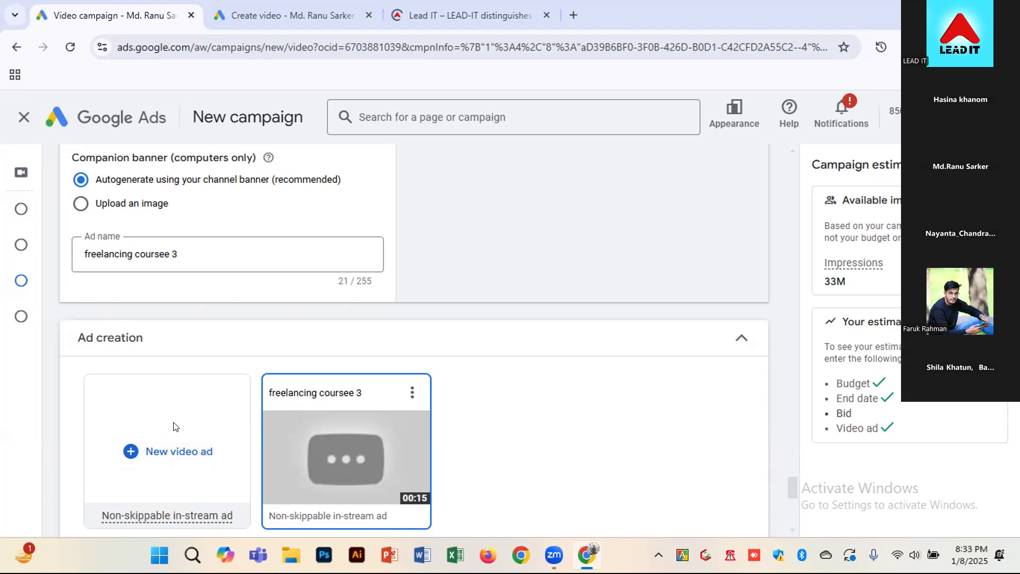
click(739, 339)
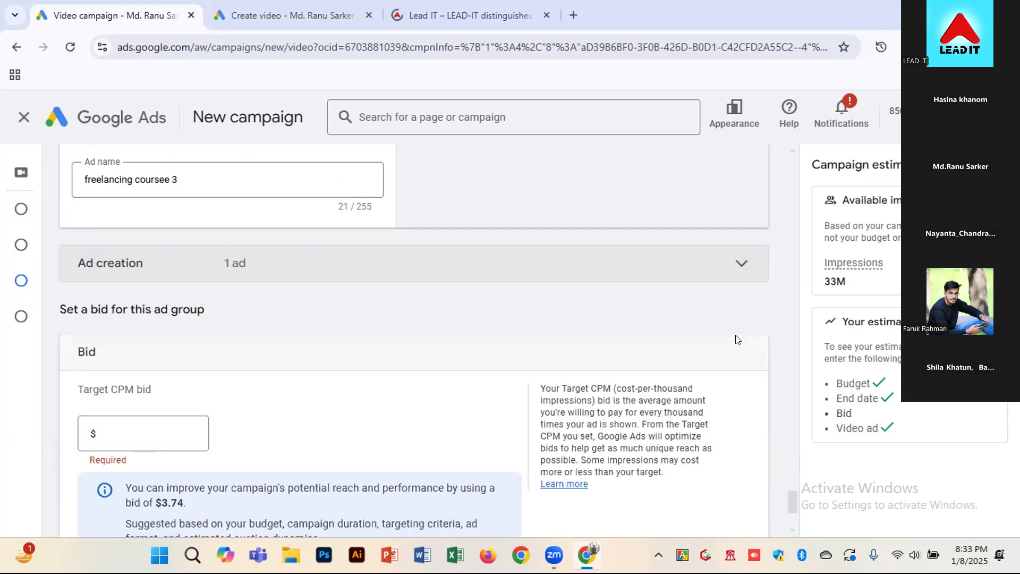
Set the ad group's Target CPM bid to $3.74
scroll(733, 344, down, 1)
click(112, 353)
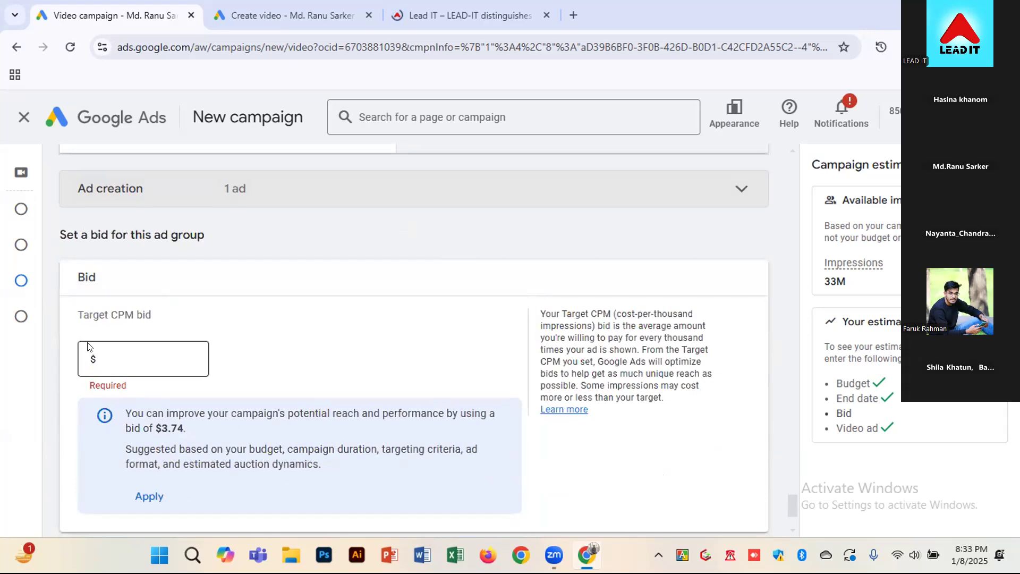
click(138, 348)
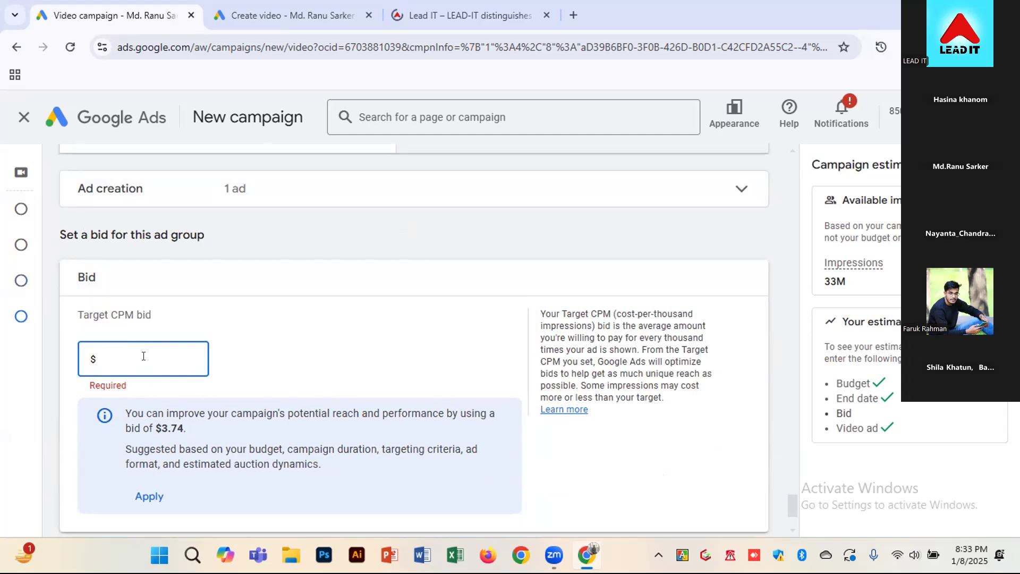
text(3)
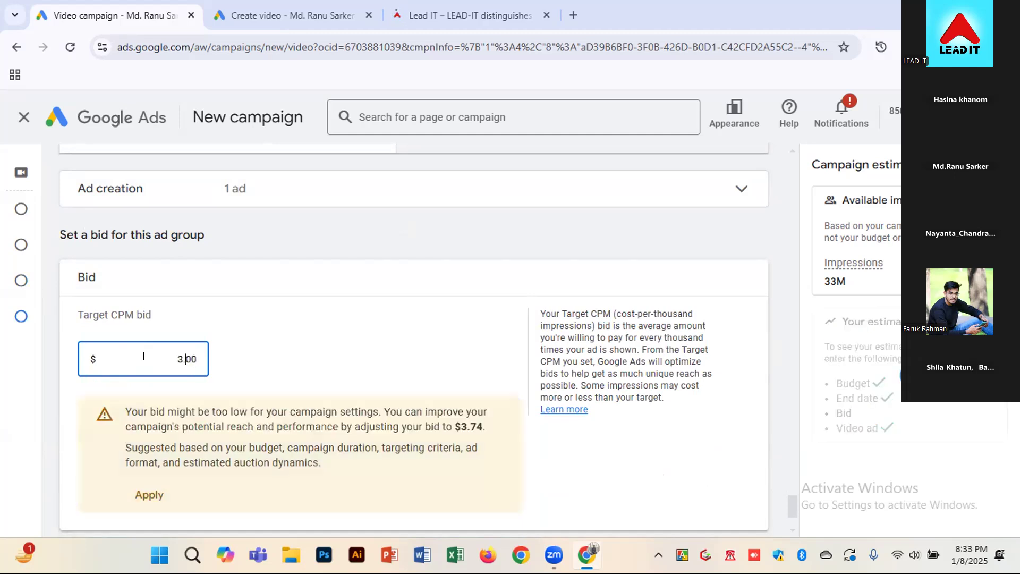
text(.74)
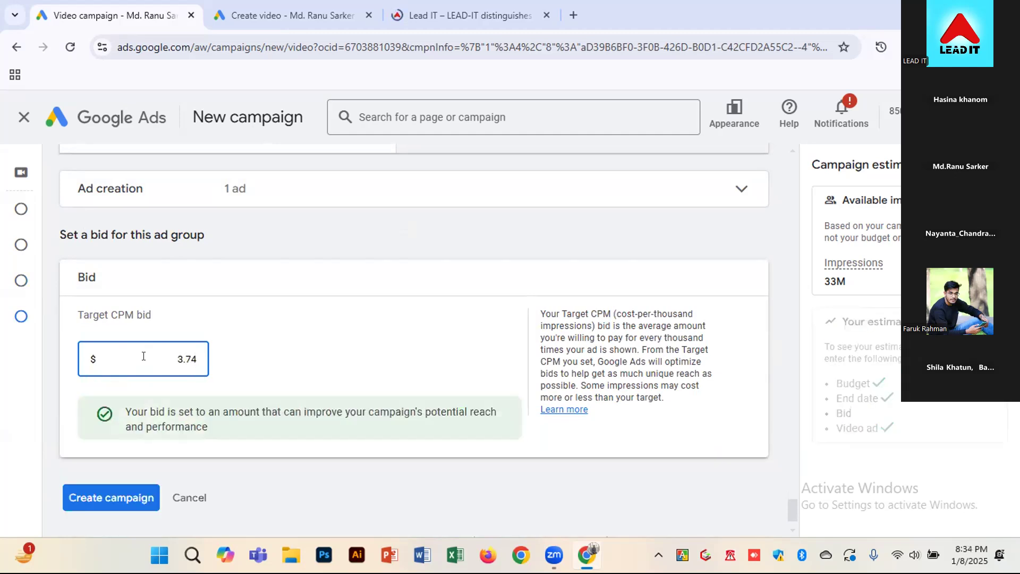
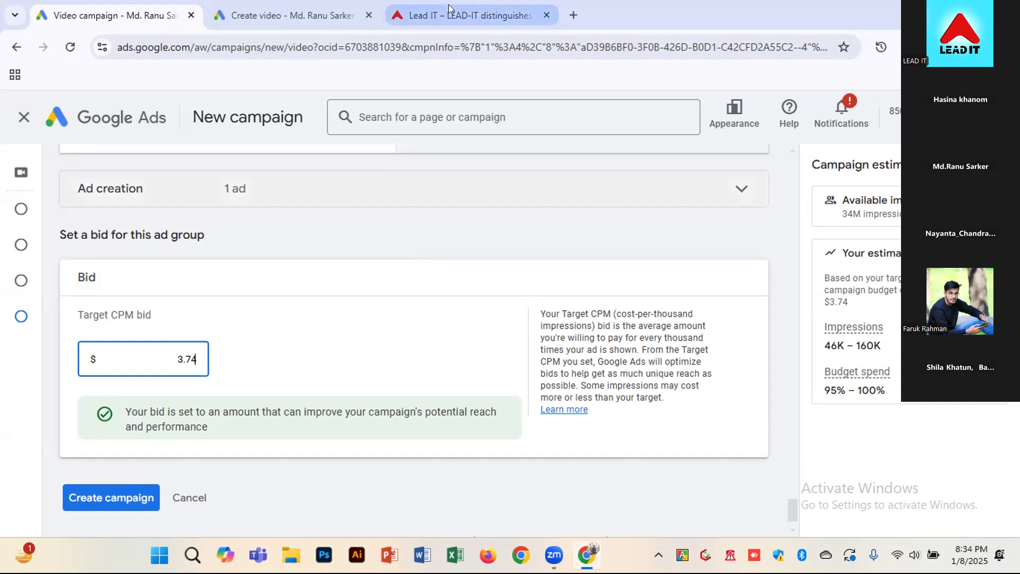
View the uploaded Revolving display video on YouTube through its link on the Create video page, and return to the campaign setup
click(315, 17)
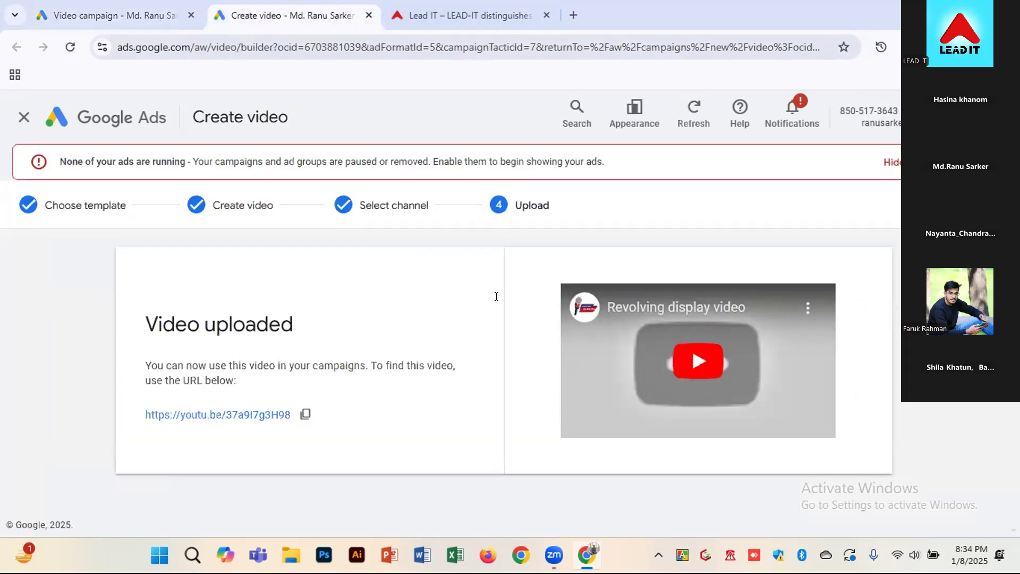
click(254, 415)
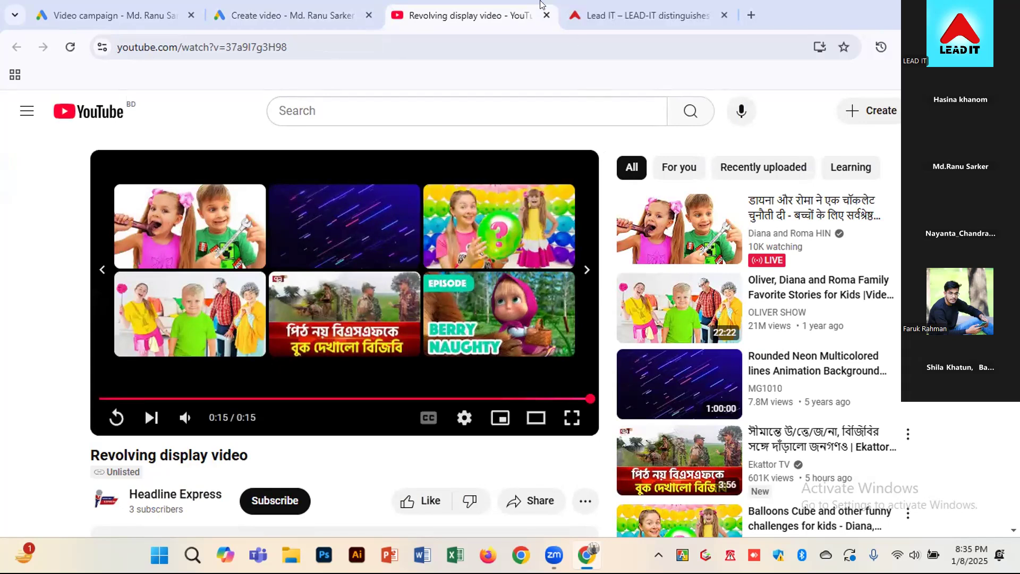
click(545, 16)
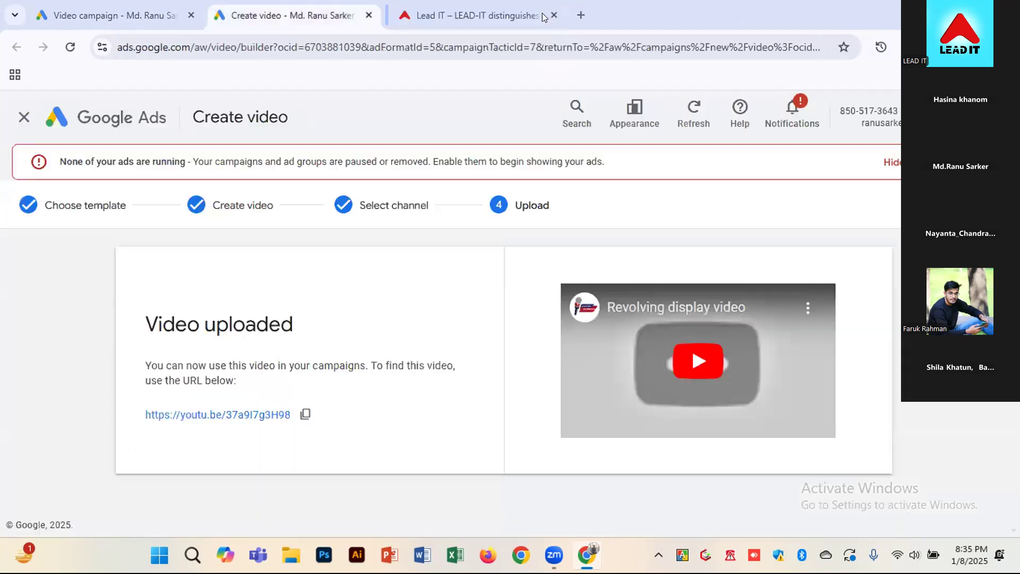
click(127, 16)
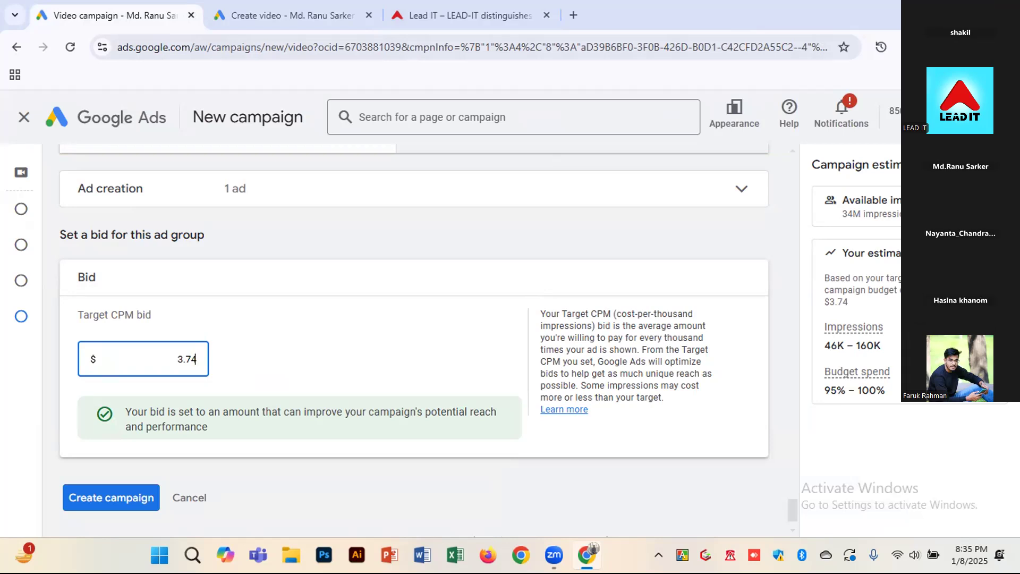
Review the video ad's settings, from ad name and call-to-action back to the selected video, and the placement targeting options above them
scroll(784, 383, up, 6)
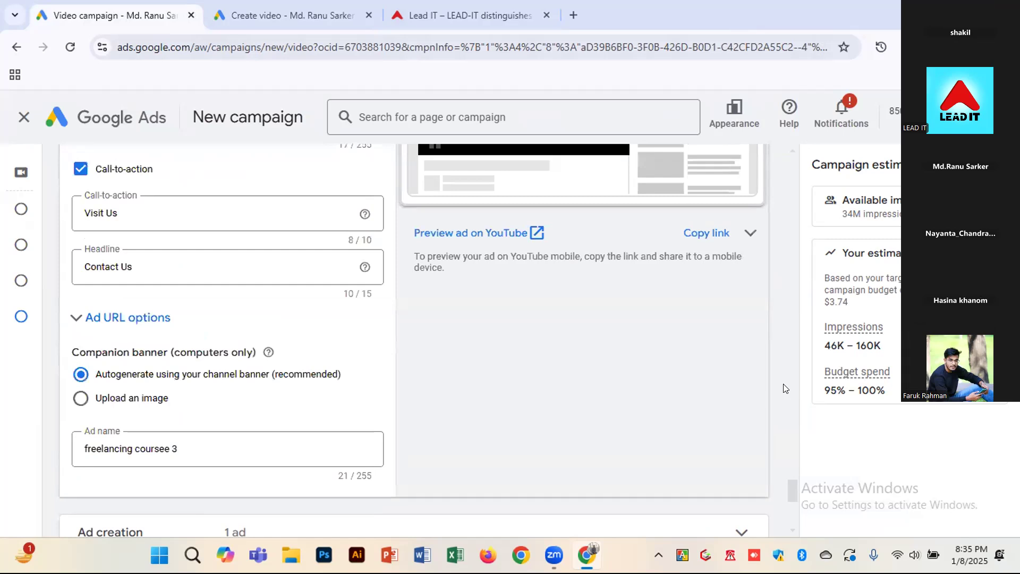
scroll(782, 371, up, 3)
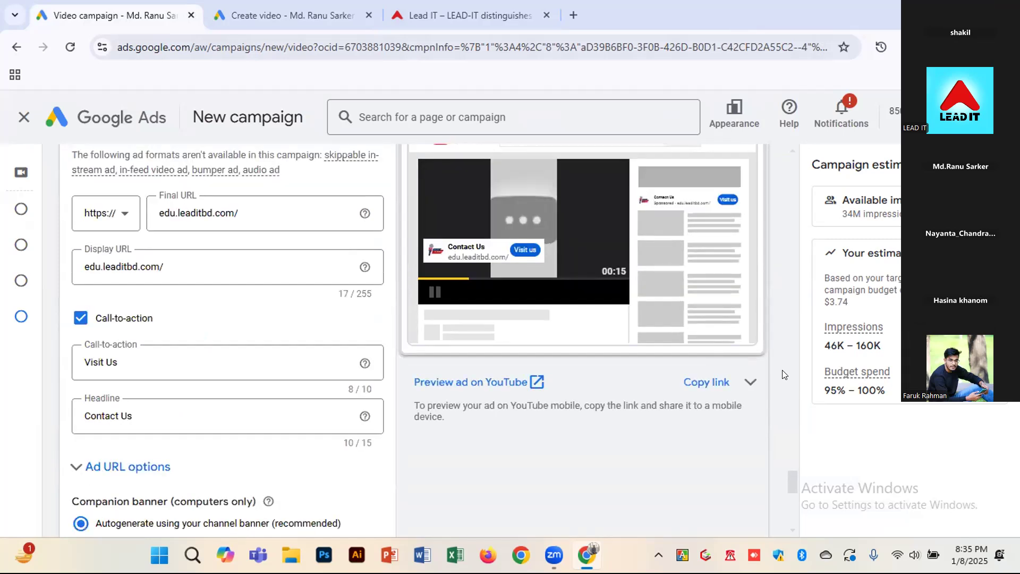
scroll(442, 411, up, 7)
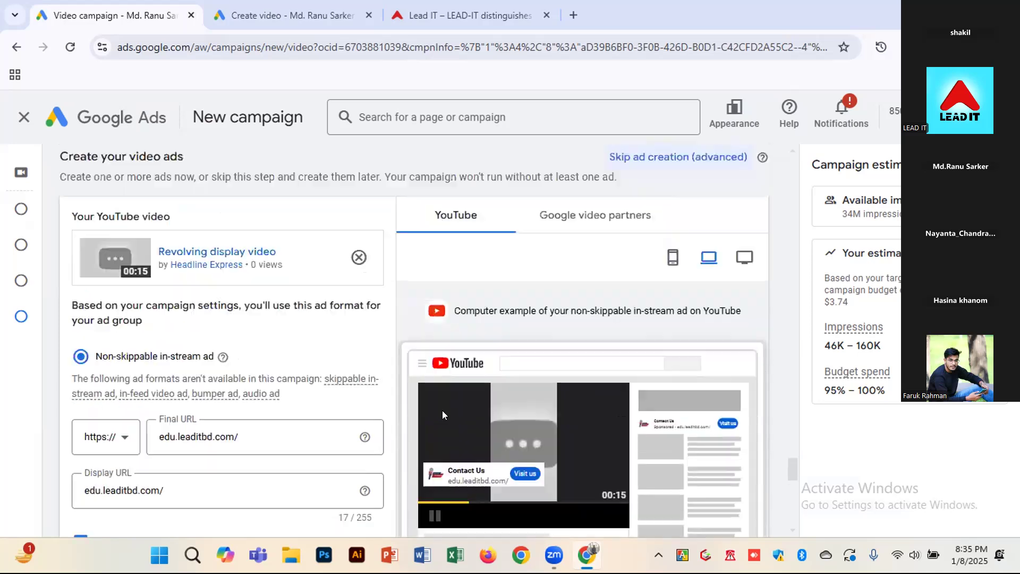
scroll(415, 398, up, 1)
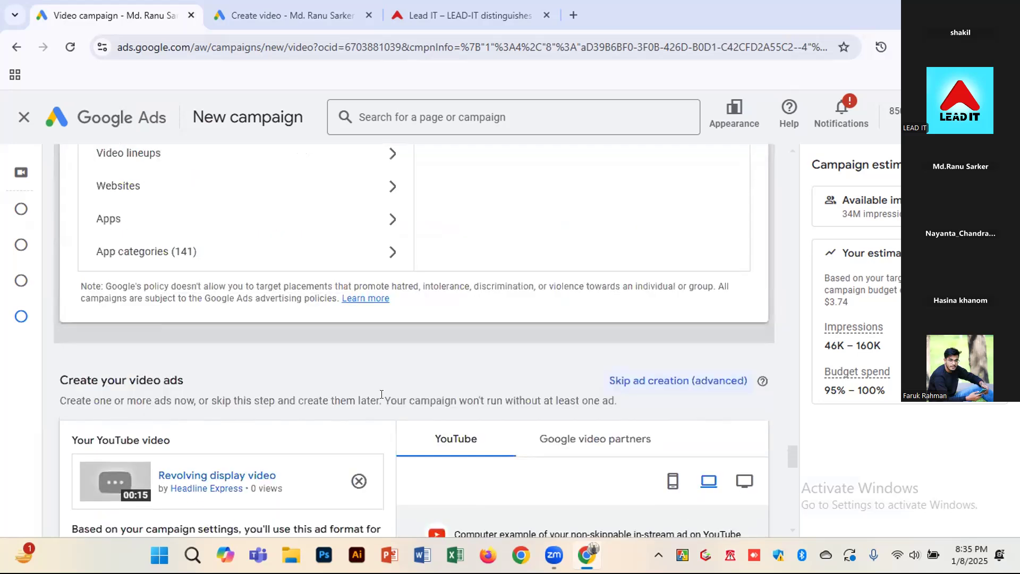
scroll(382, 395, up, 3)
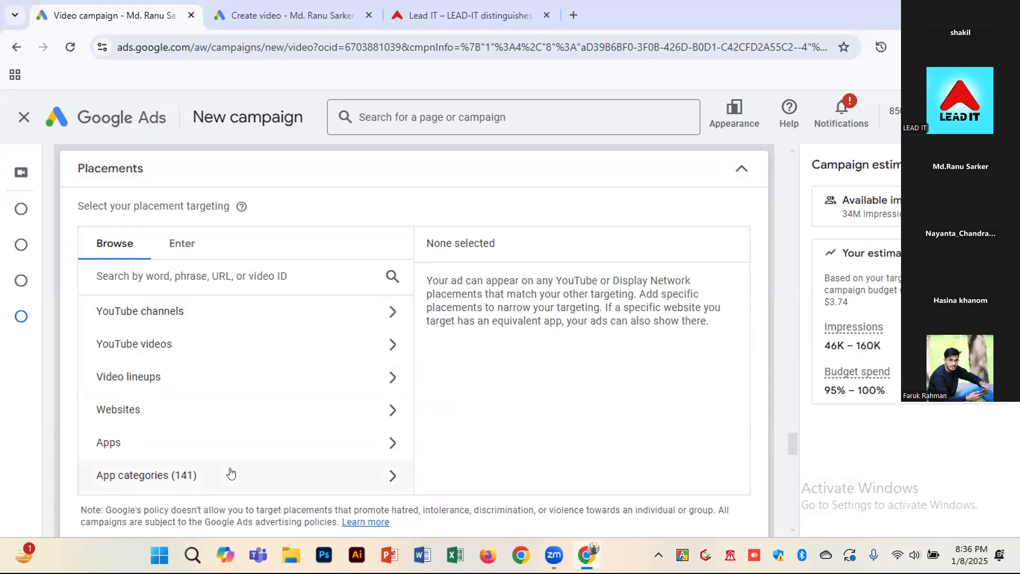
scroll(432, 471, down, 1)
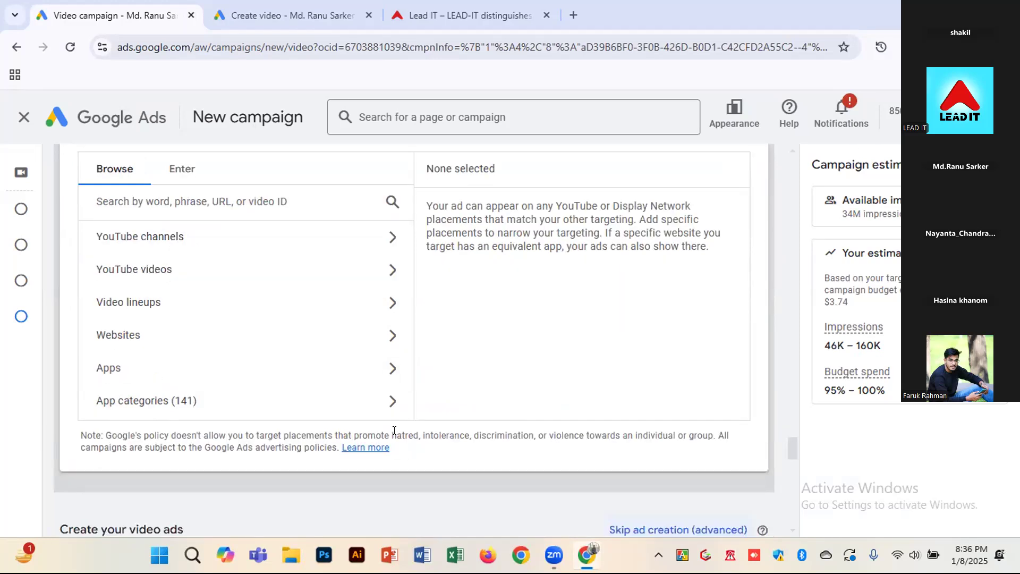
drag(409, 432, 404, 429)
click(404, 429)
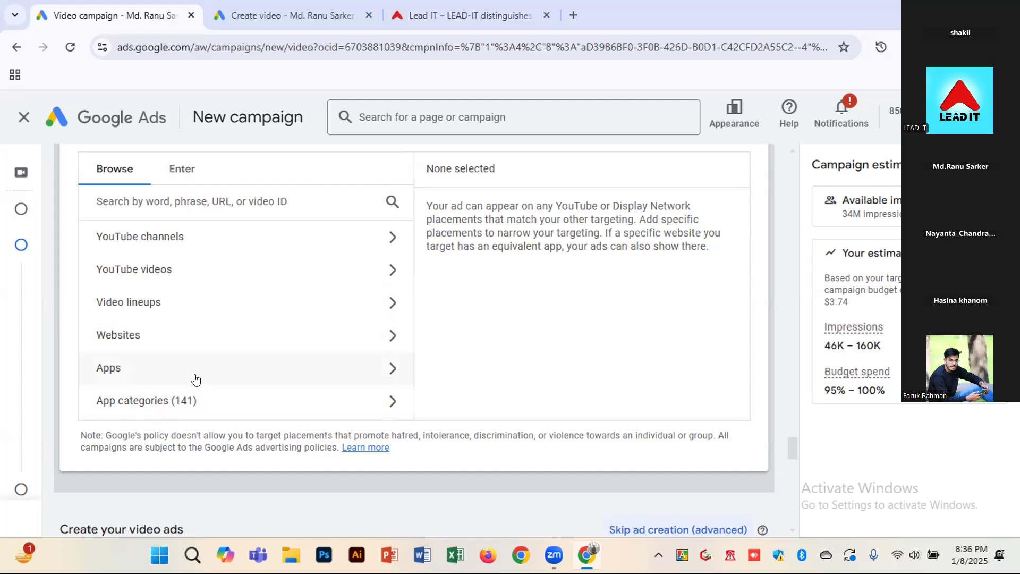
scroll(196, 378, down, 1)
scroll(160, 348, up, 1)
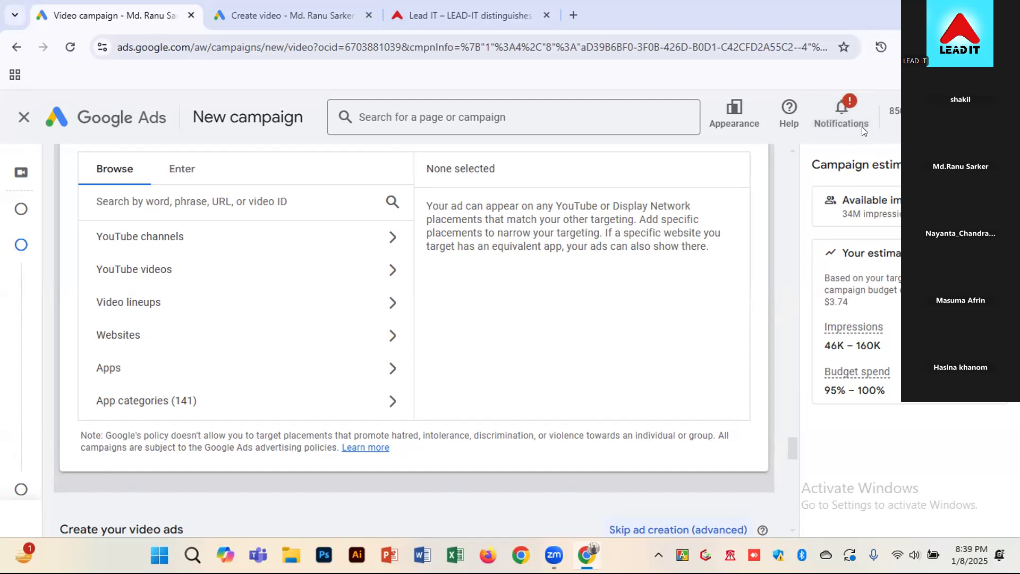
Review the ad group's content targeting above the placements, examining the selected topics and the list of digital marketing keywords
scroll(531, 388, up, 10)
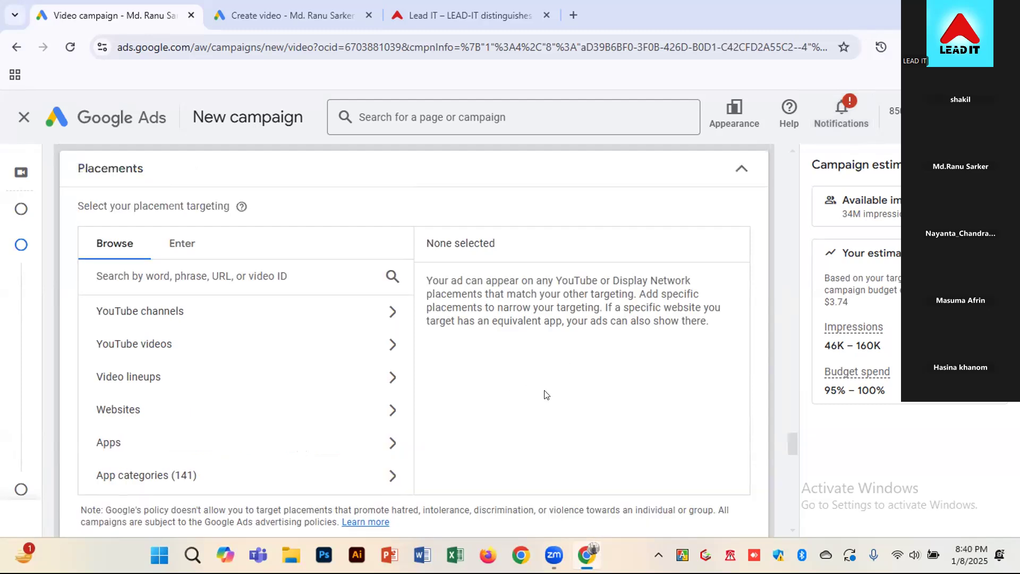
scroll(533, 402, up, 5)
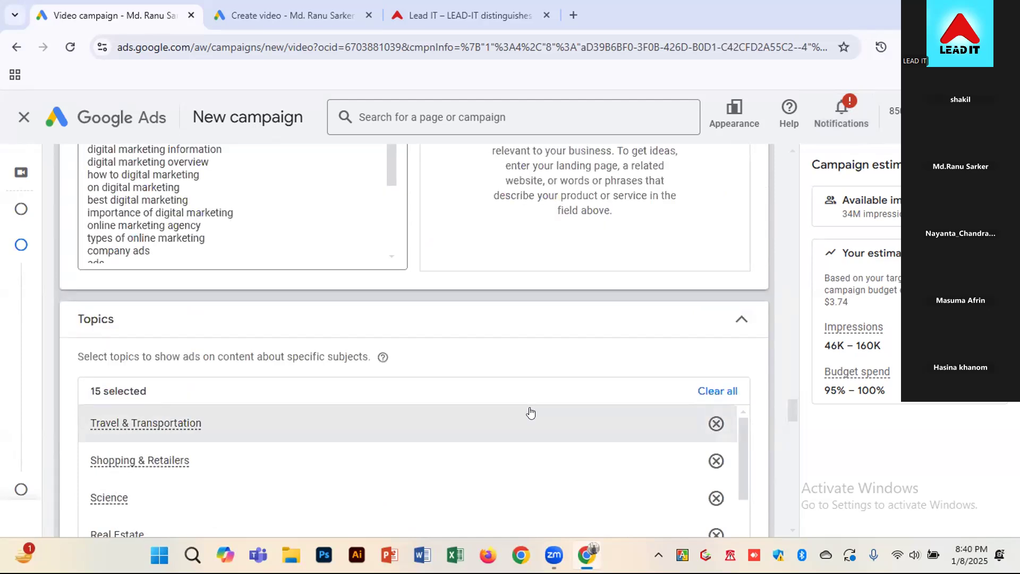
scroll(525, 404, up, 1)
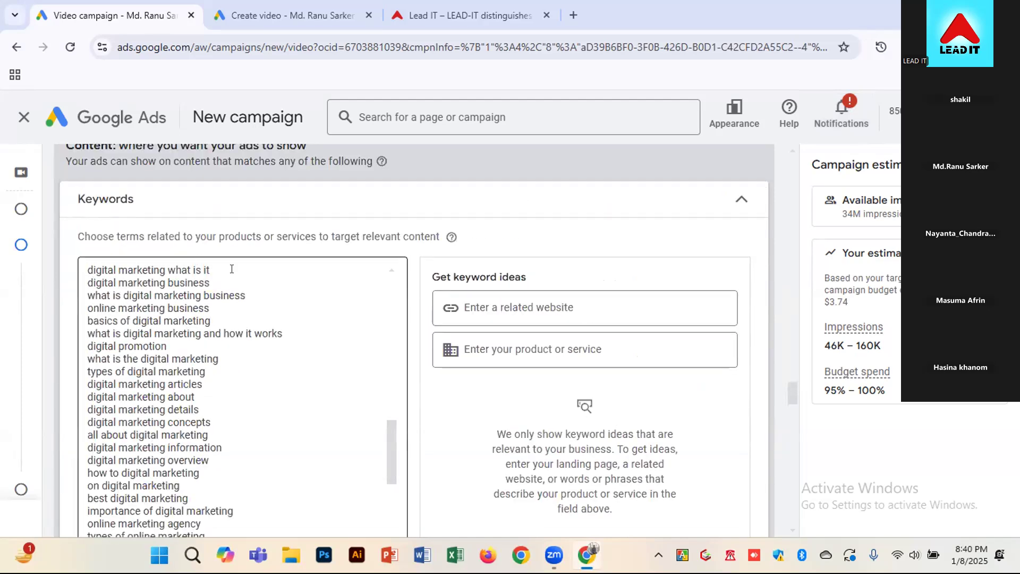
scroll(262, 382, down, 1)
scroll(435, 379, down, 1)
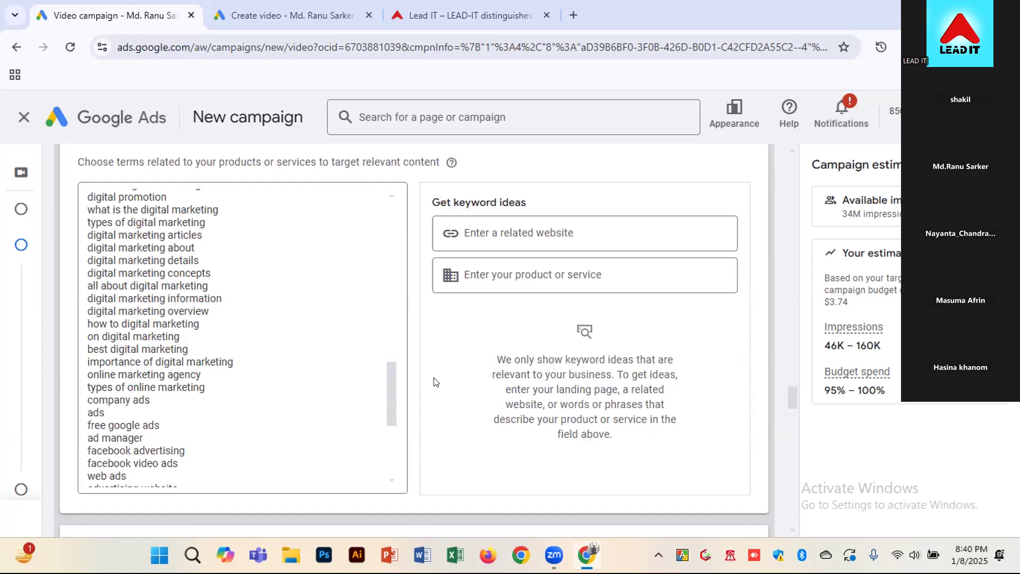